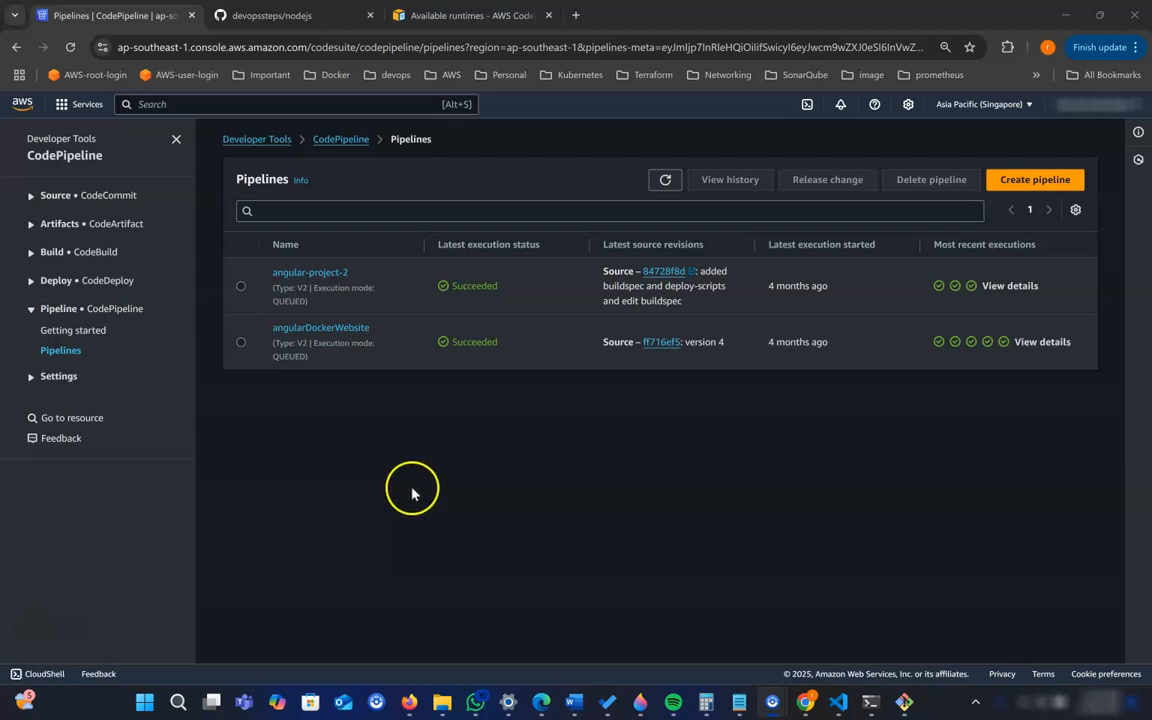
- Search the AWS services for "beans" and open Elastic Beanstalk in a new browser tab
left_click(216, 105)
type("be")
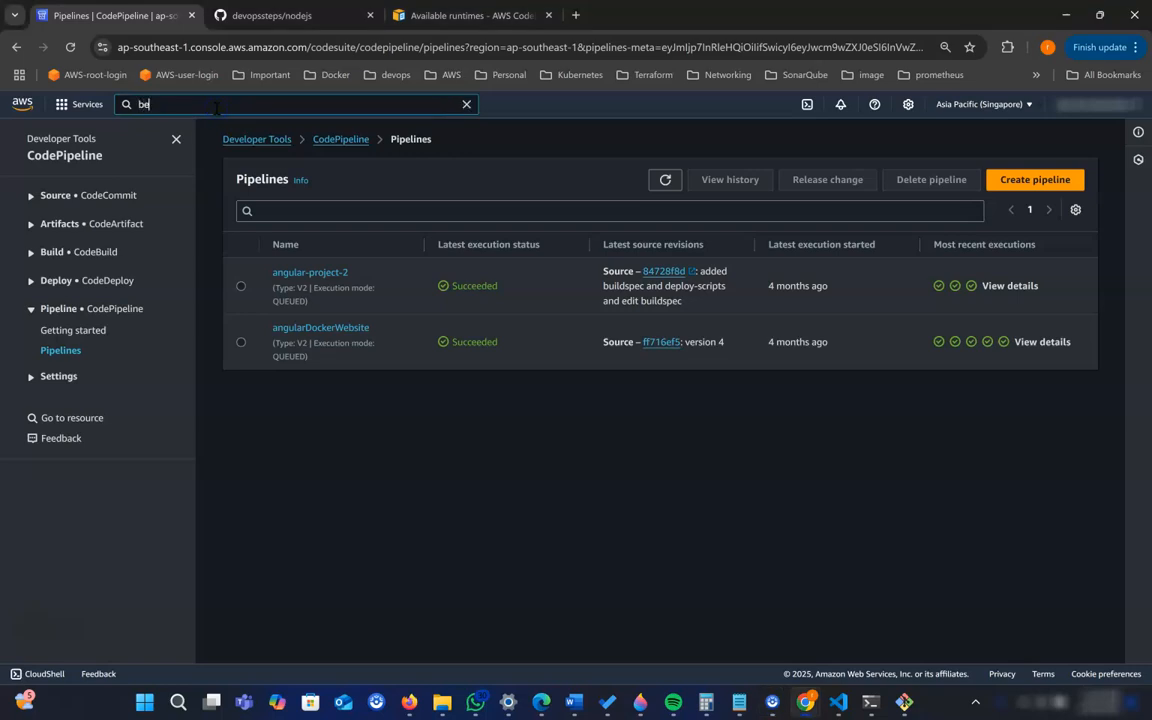
type("ans")
right_click(376, 214)
left_click(411, 227)
left_click(300, 16)
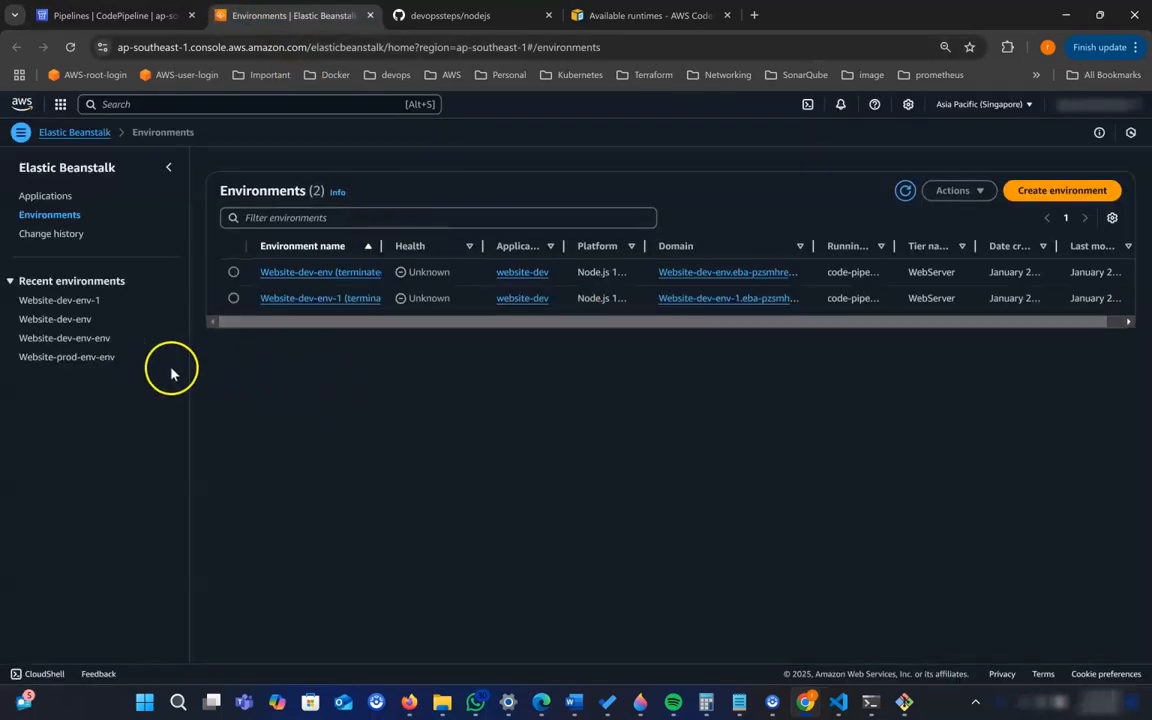
- Start creating a new Elastic Beanstalk environment and name its application website-dev
left_click(1041, 199)
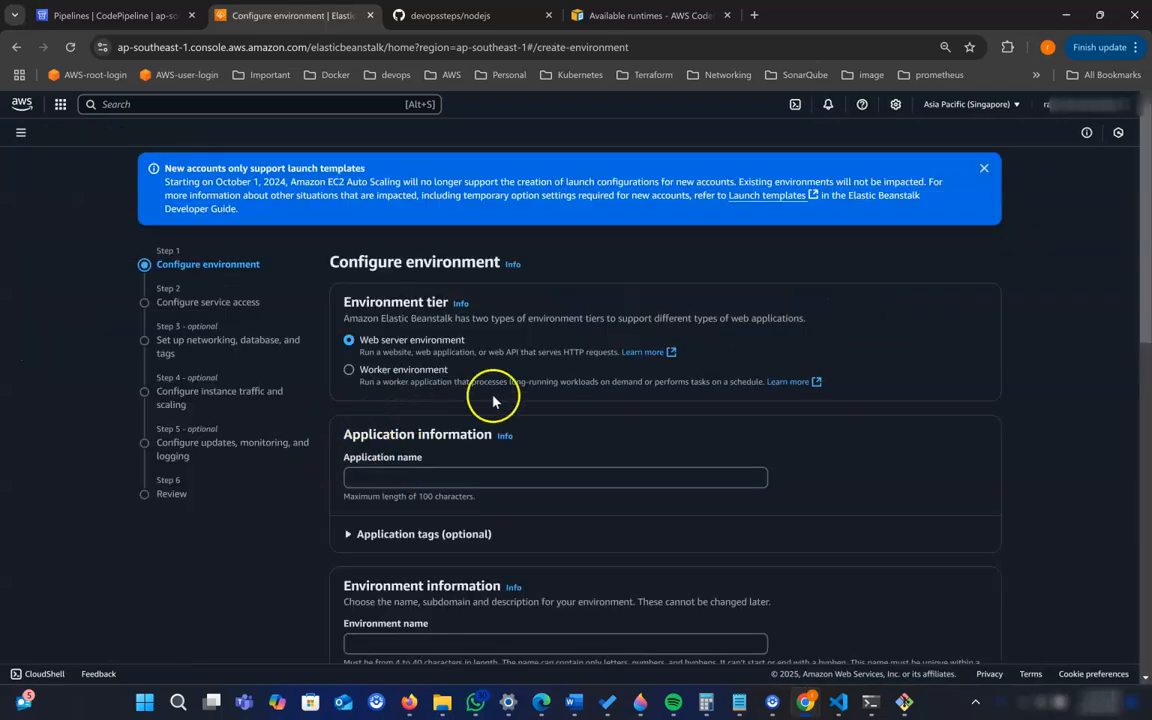
scroll(520, 398, "down", 2)
left_click(434, 333)
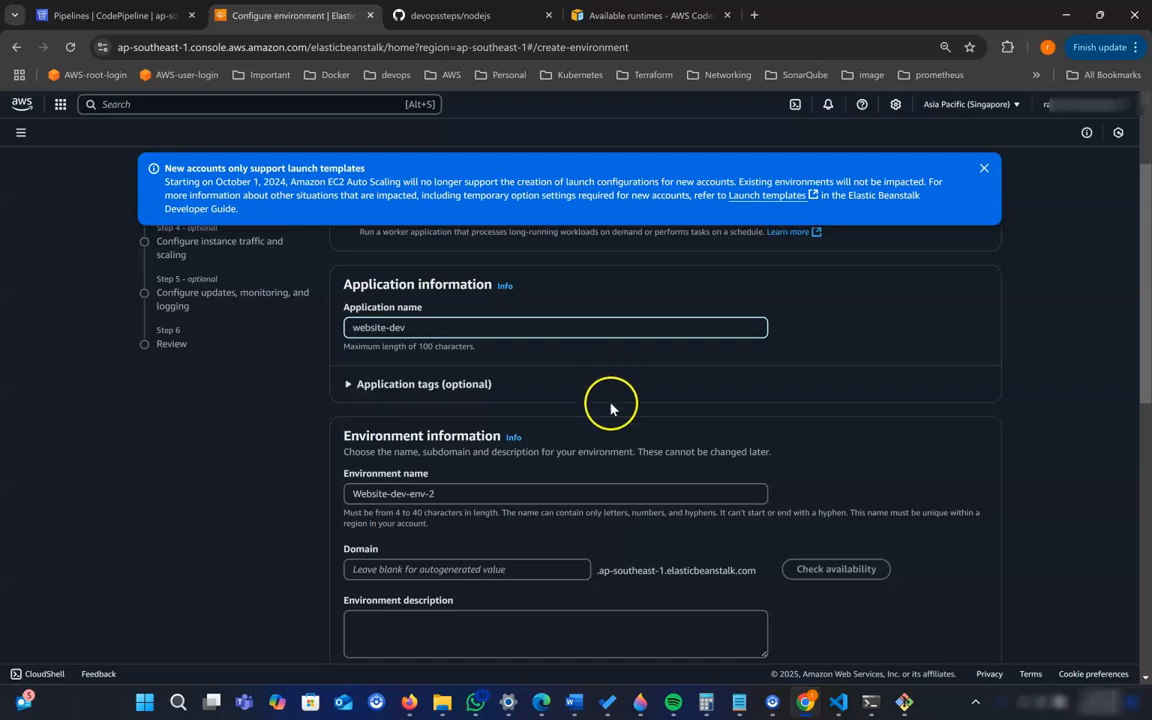
- Set the website-dev platform to Node.js with the branch "Node.js 18 running on 64bit Amazon Linux 2"
scroll(609, 405, "down", 3)
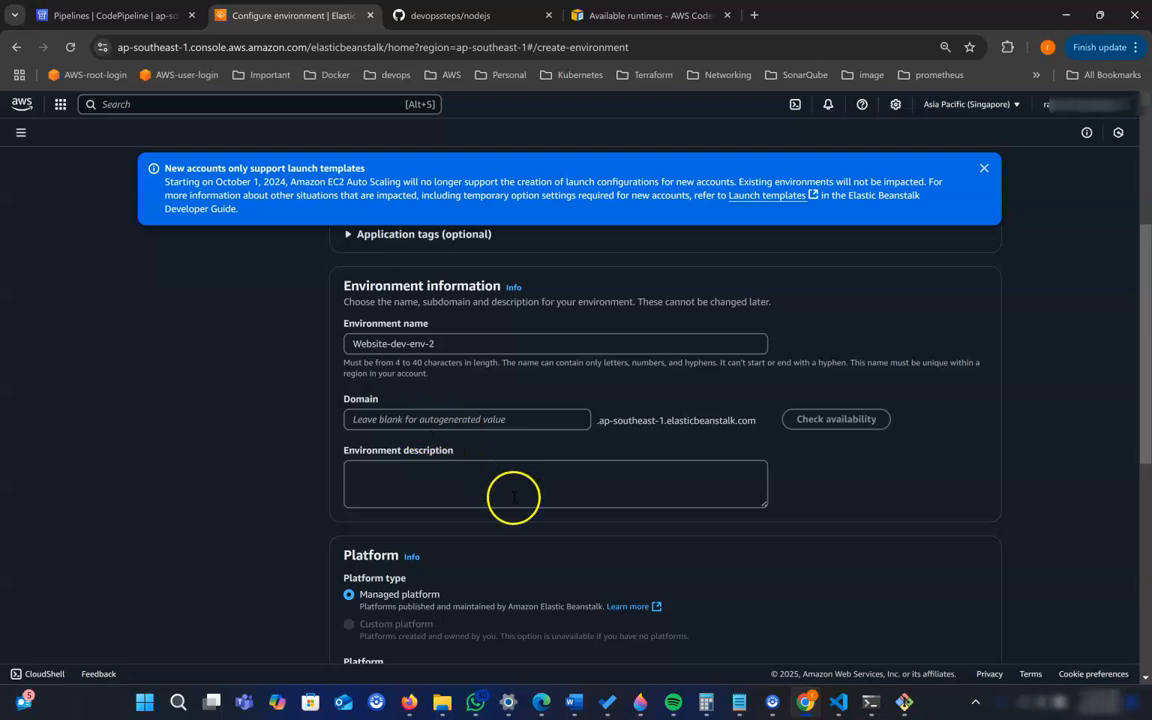
scroll(490, 488, "down", 2)
scroll(490, 488, "down", 2)
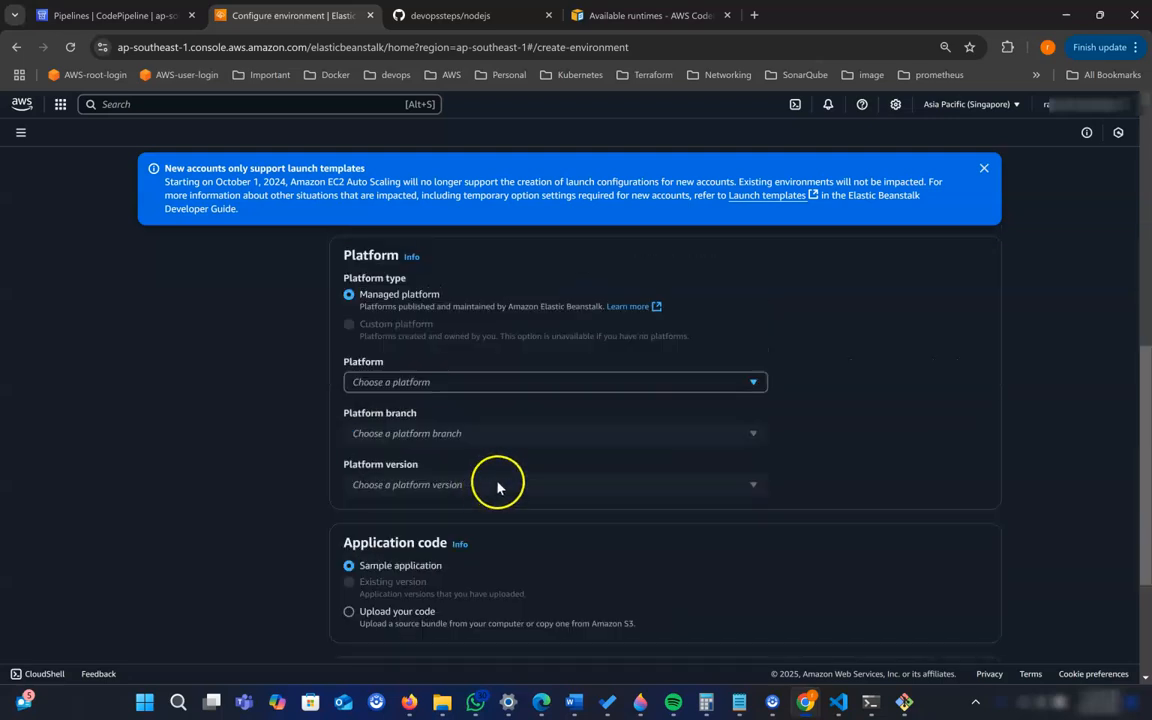
left_click(378, 387)
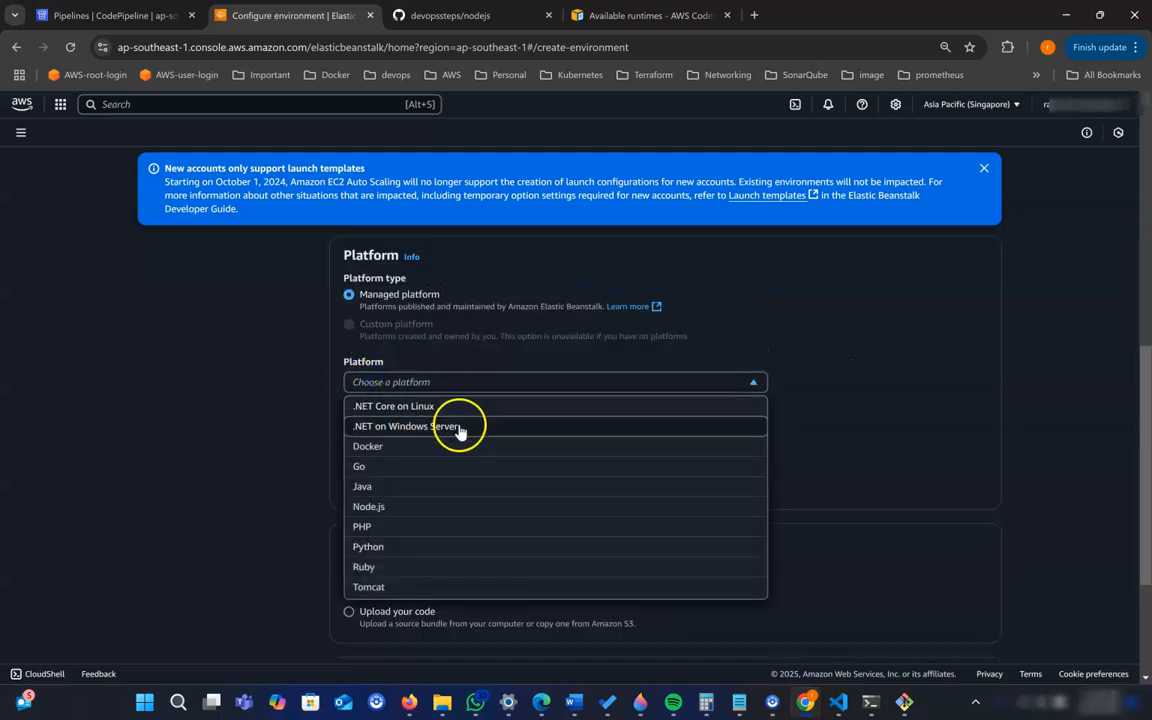
left_click(430, 510)
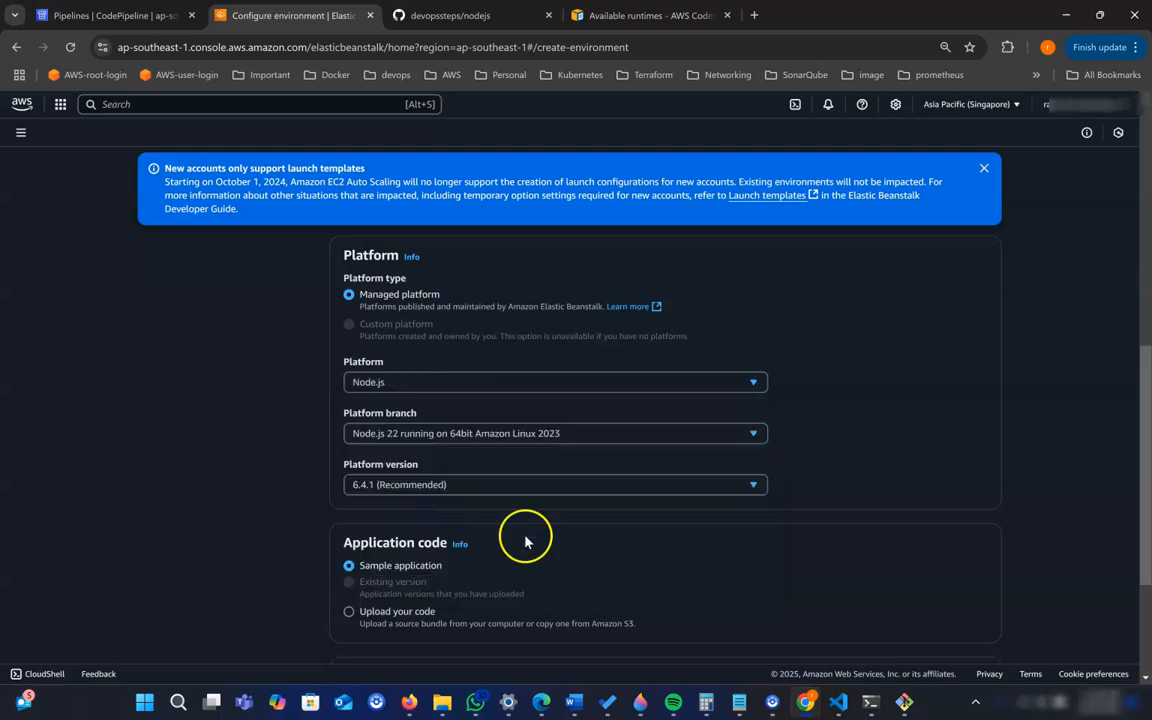
scroll(527, 540, "down", 2)
left_click(427, 290)
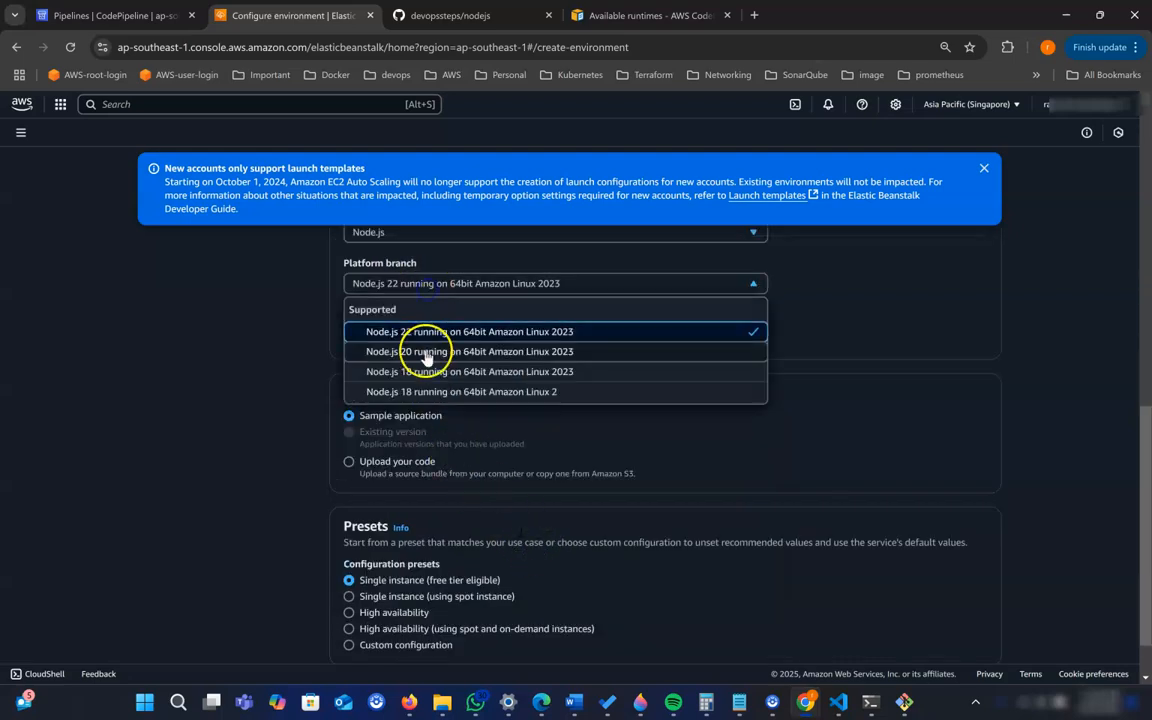
left_click(427, 392)
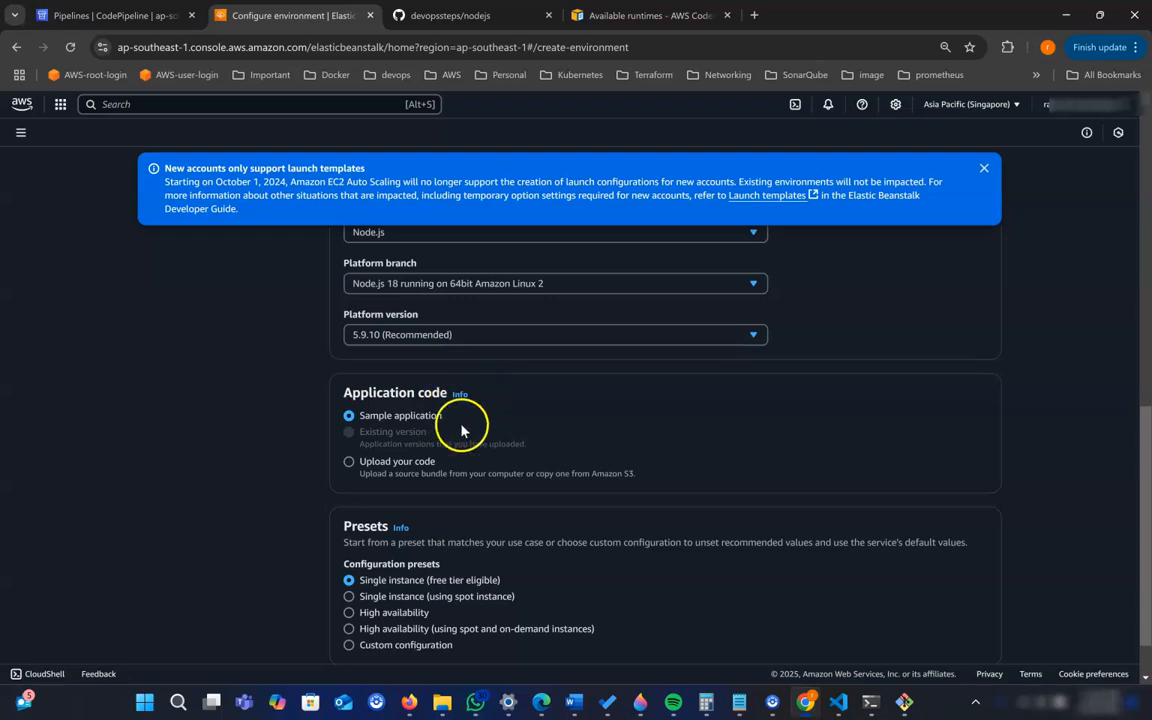
- Keep the sample application and the free-tier single instance preset for website-dev, and continue to service access
scroll(465, 430, "down", 1)
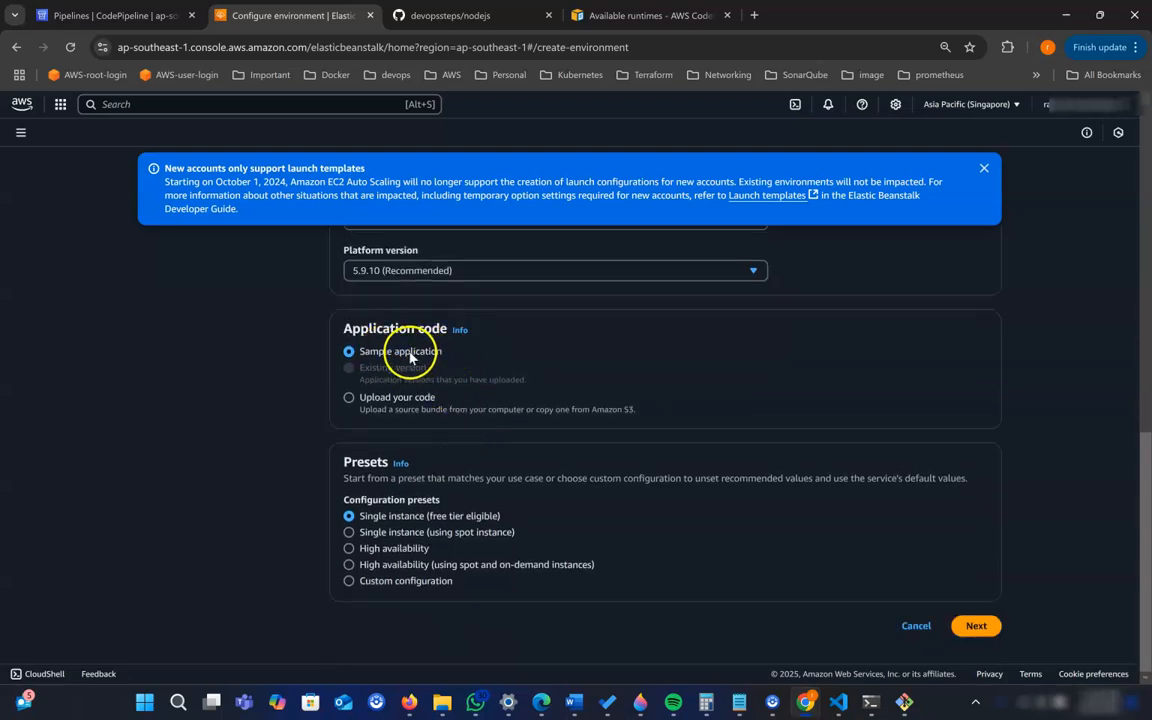
left_click_drag(361, 354, 427, 357)
left_click(485, 362)
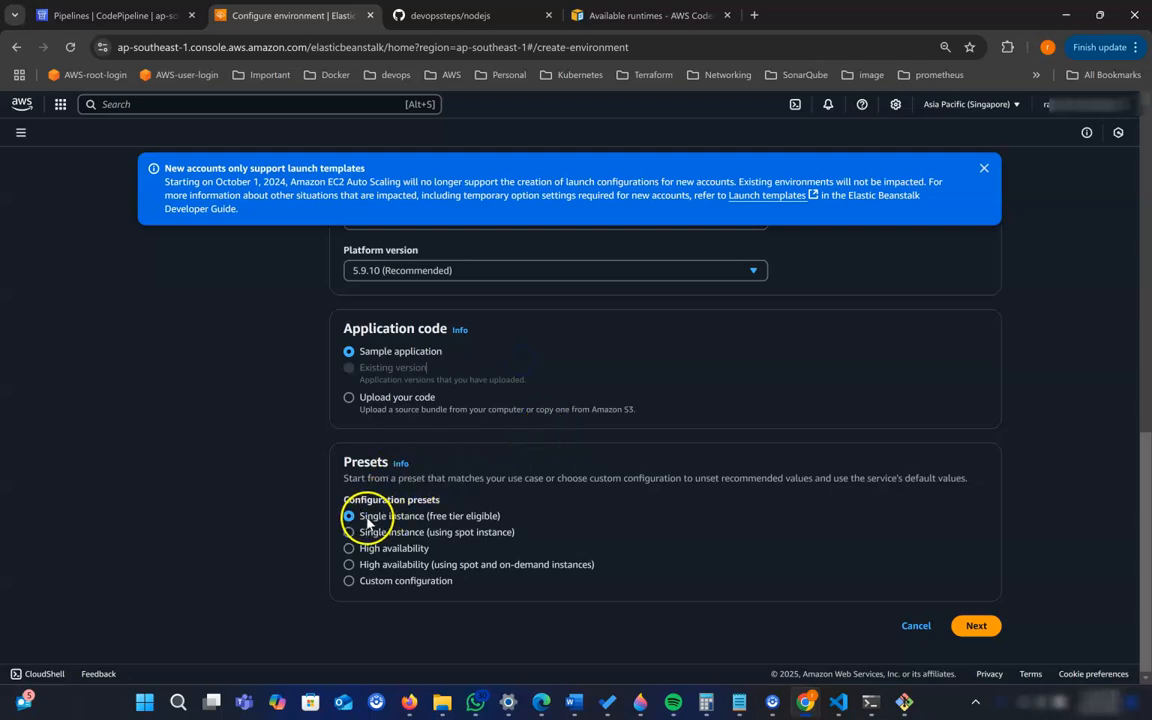
left_click_drag(429, 516, 485, 518)
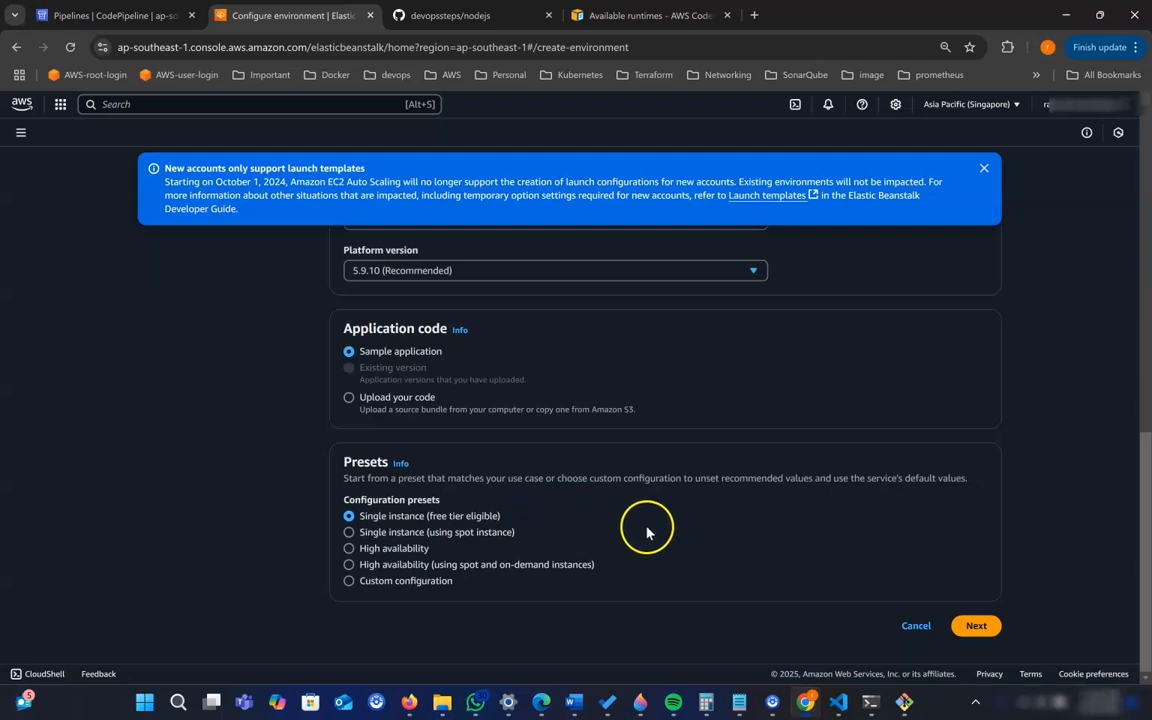
left_click(977, 627)
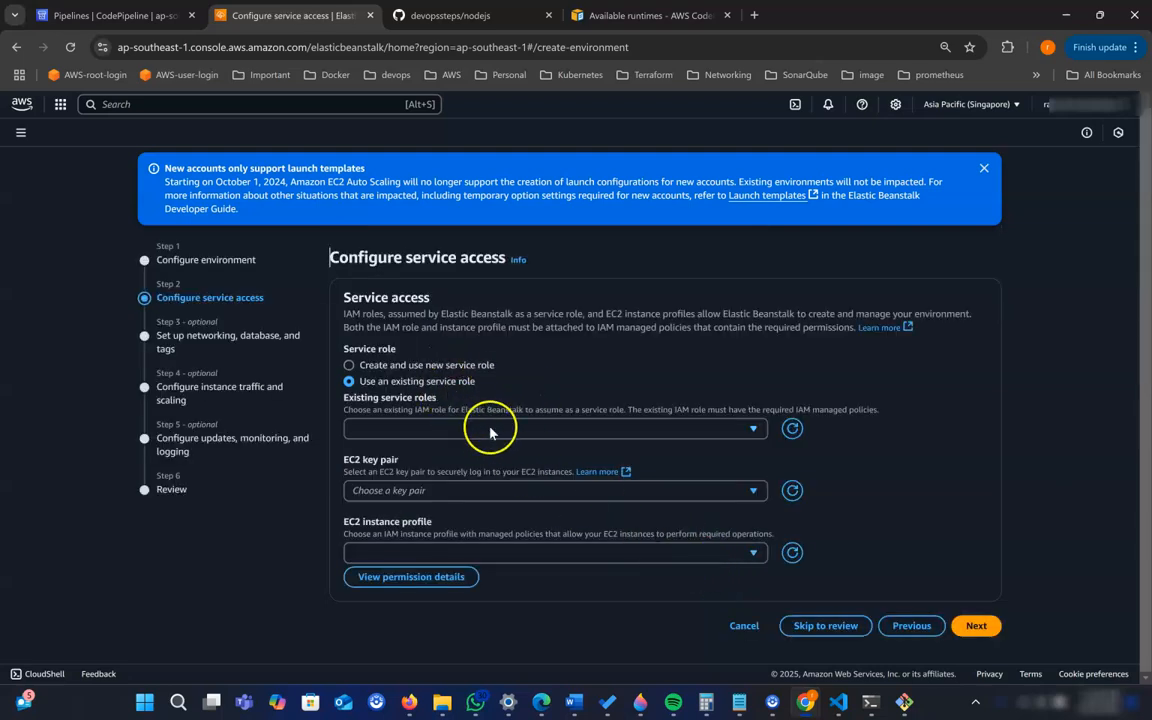
- Assign service role aws-elasticbeanstalk-service-role-23-jan, key pair devopssteps-singapore and instance profile beanstalk-ec2-role-23-jan, and continue to the networking settings
left_click(527, 432)
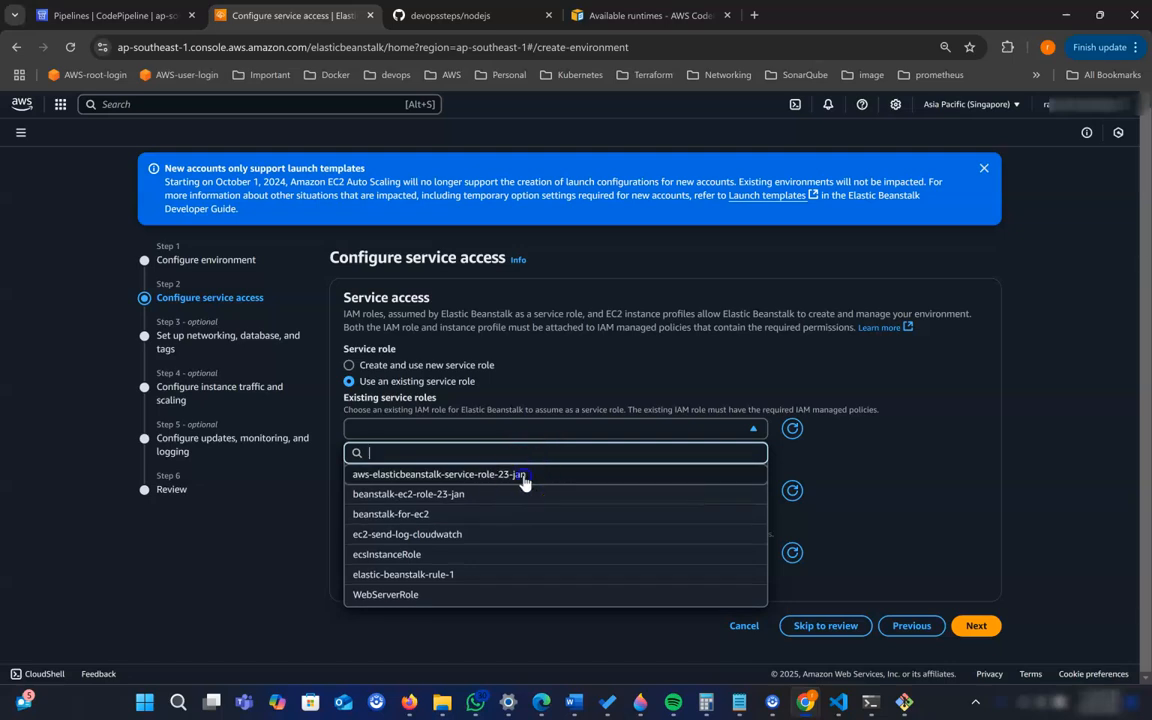
left_click(524, 477)
left_click(516, 492)
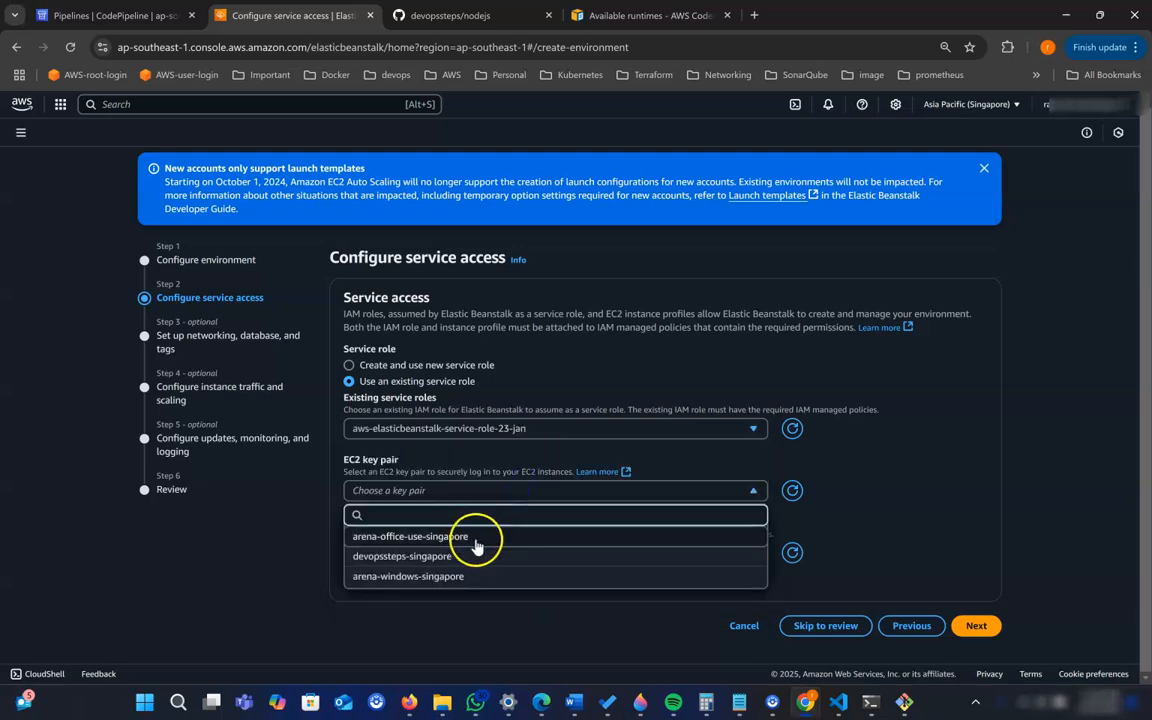
left_click(468, 555)
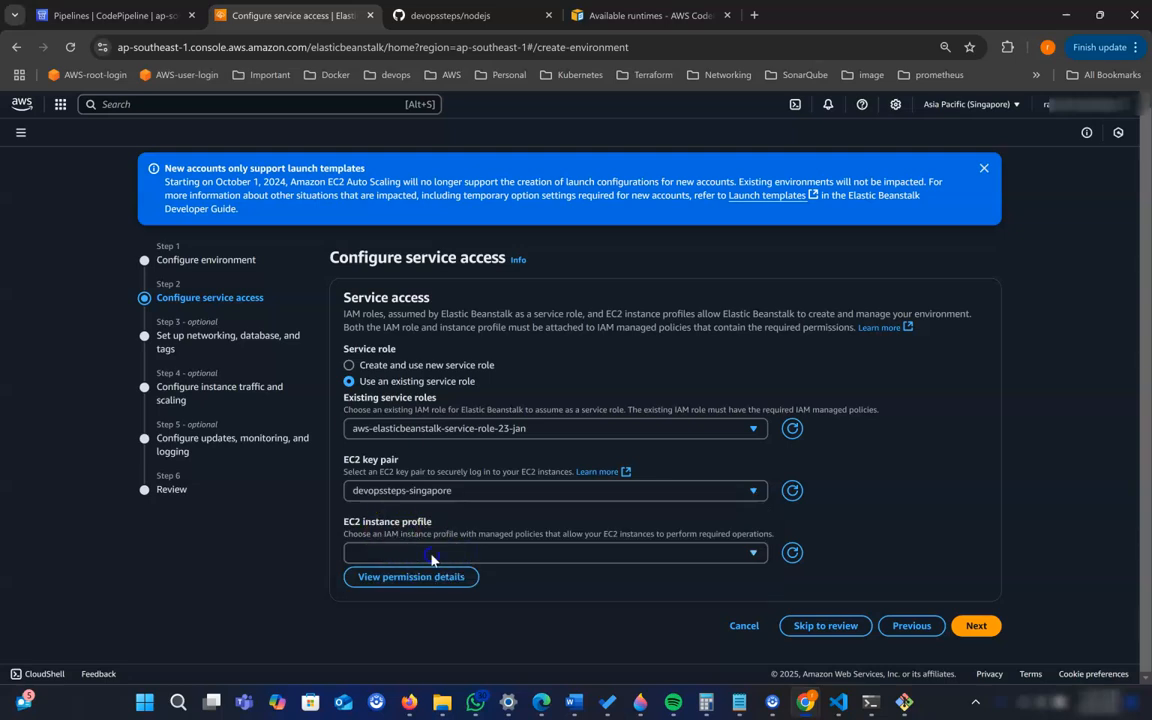
left_click(402, 550)
left_click(456, 447)
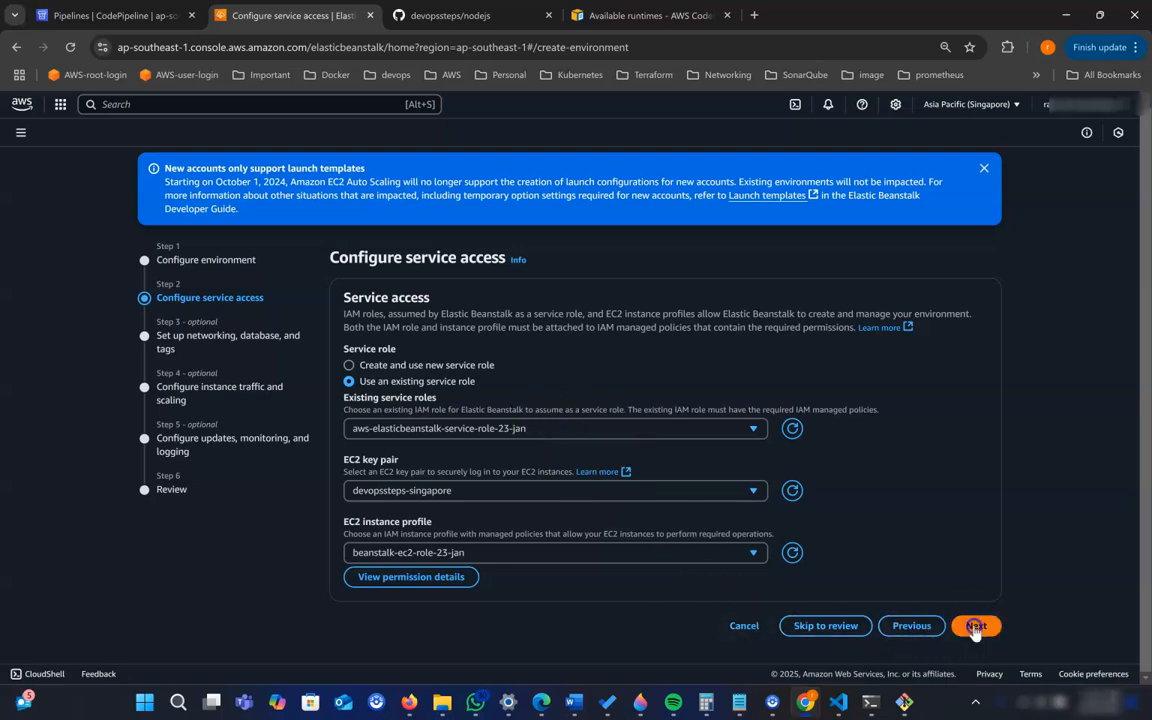
left_click(975, 626)
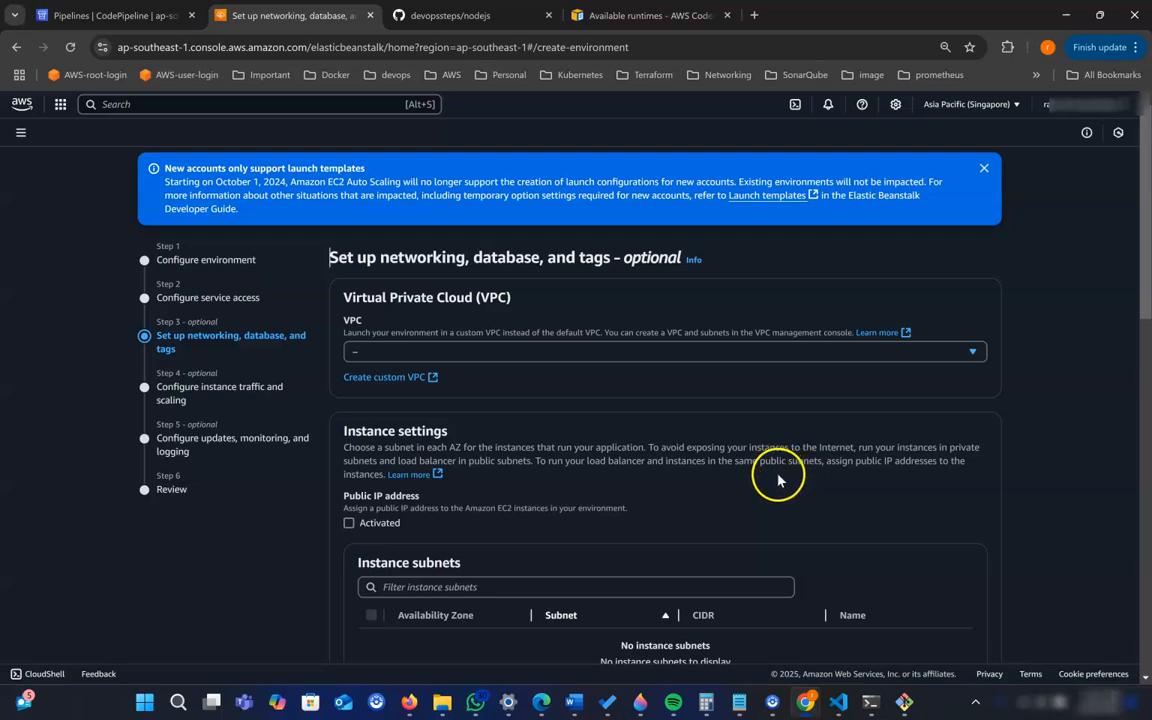
- Leave the optional networking, database and tag settings at their defaults and skip ahead to the review
scroll(787, 478, "down", 2)
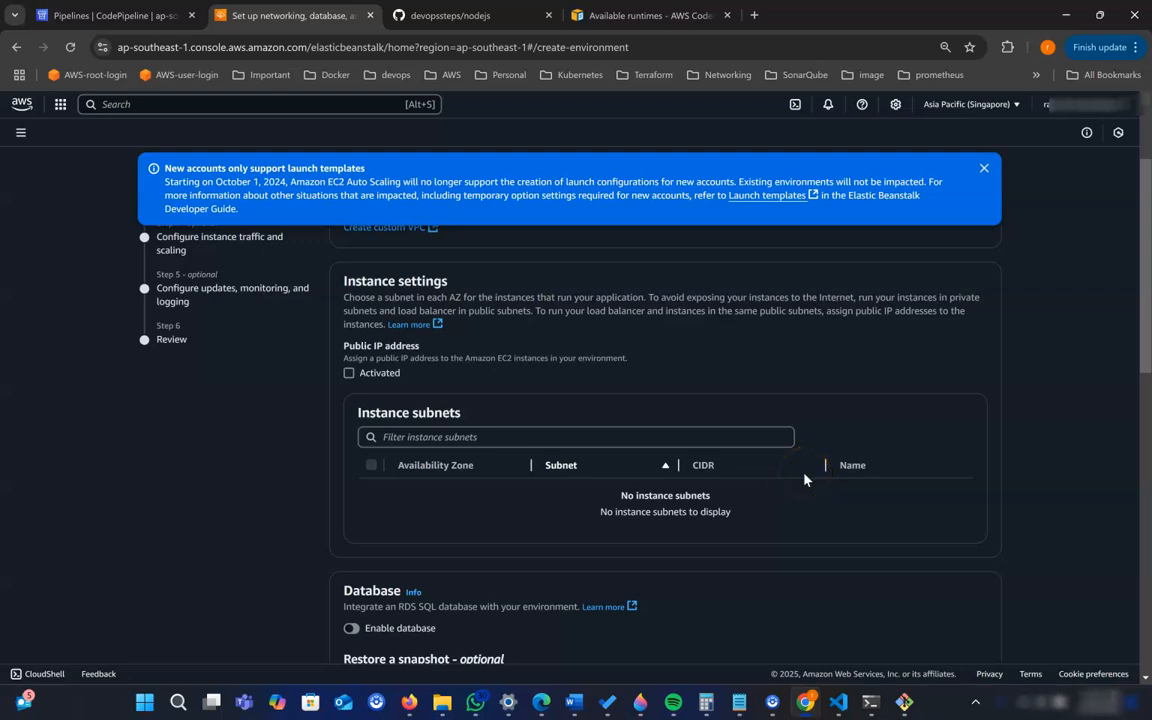
scroll(805, 478, "down", 2)
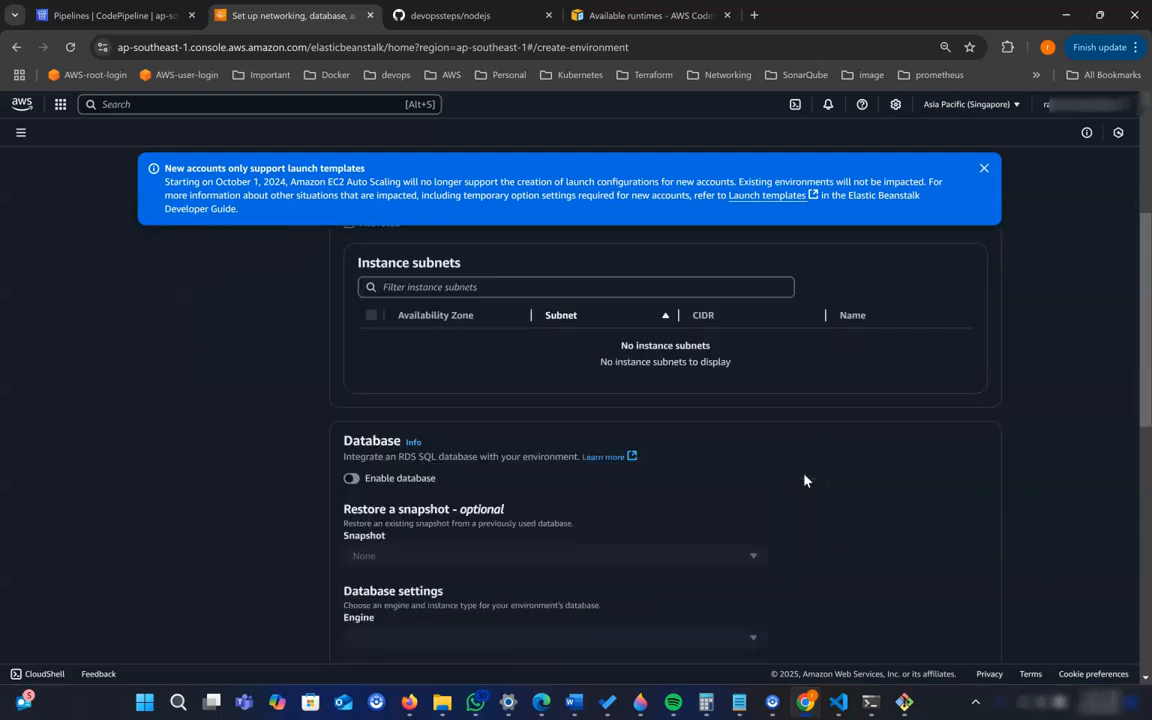
scroll(699, 432, "down", 5)
scroll(716, 450, "down", 3)
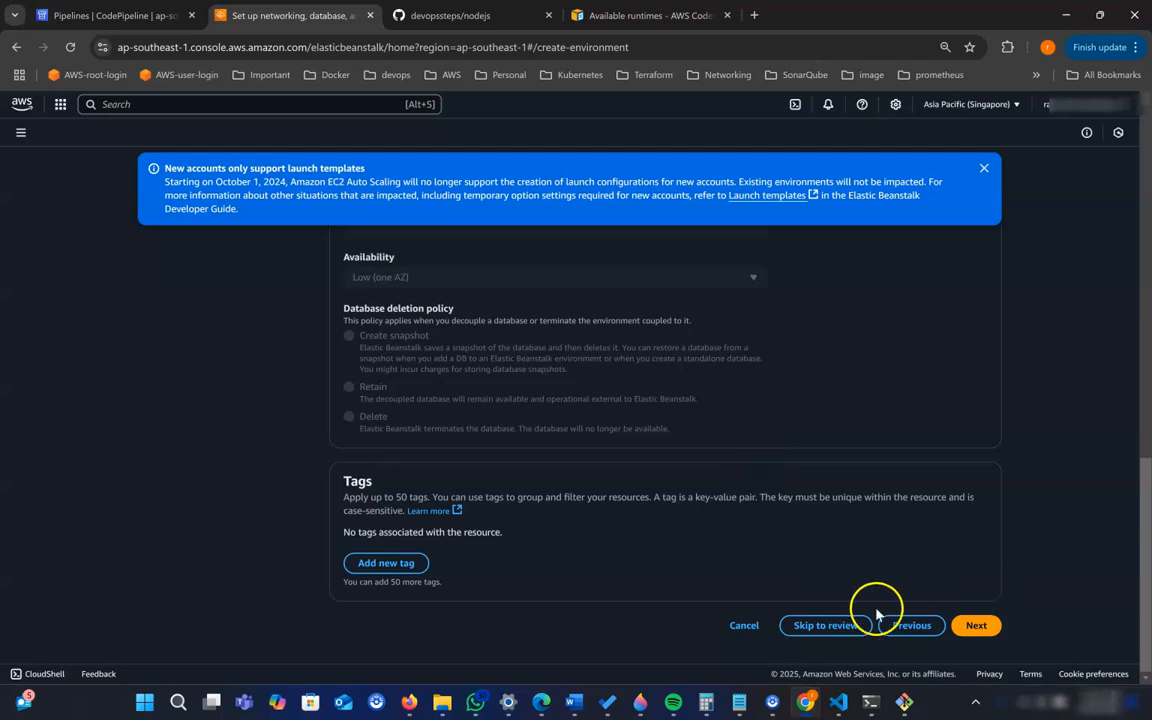
left_click(830, 626)
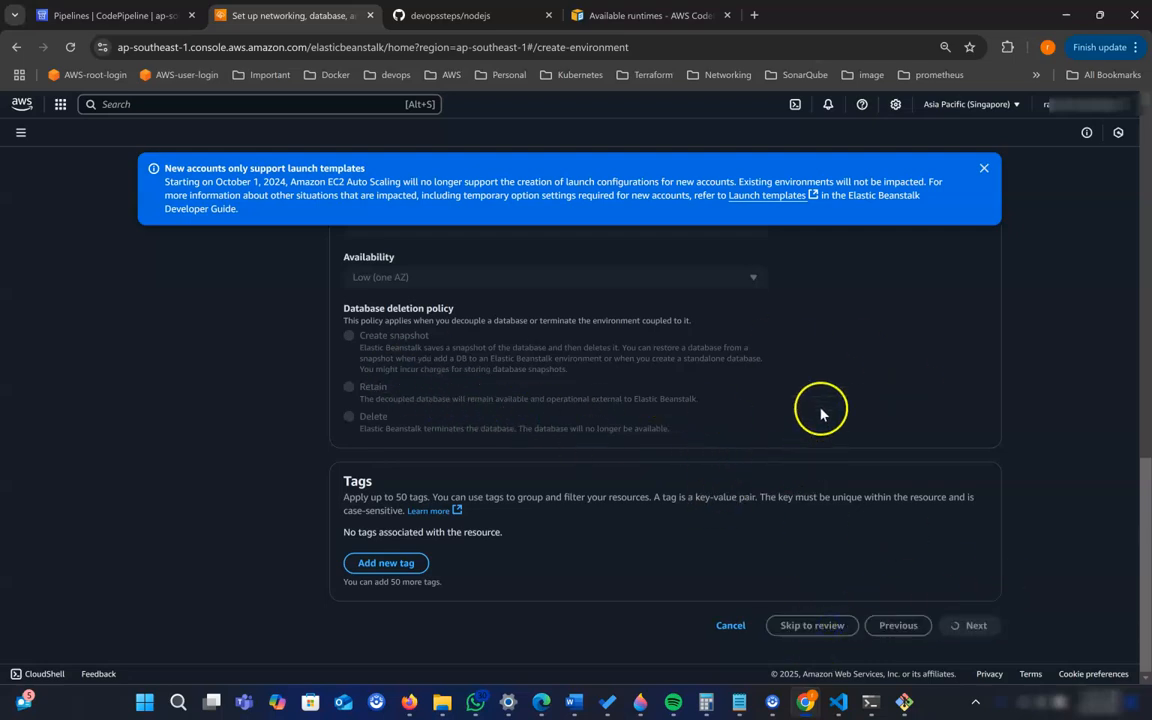
- Dismiss the launch template notice and submit the reviewed configuration to create the website-dev environment
left_click(985, 172)
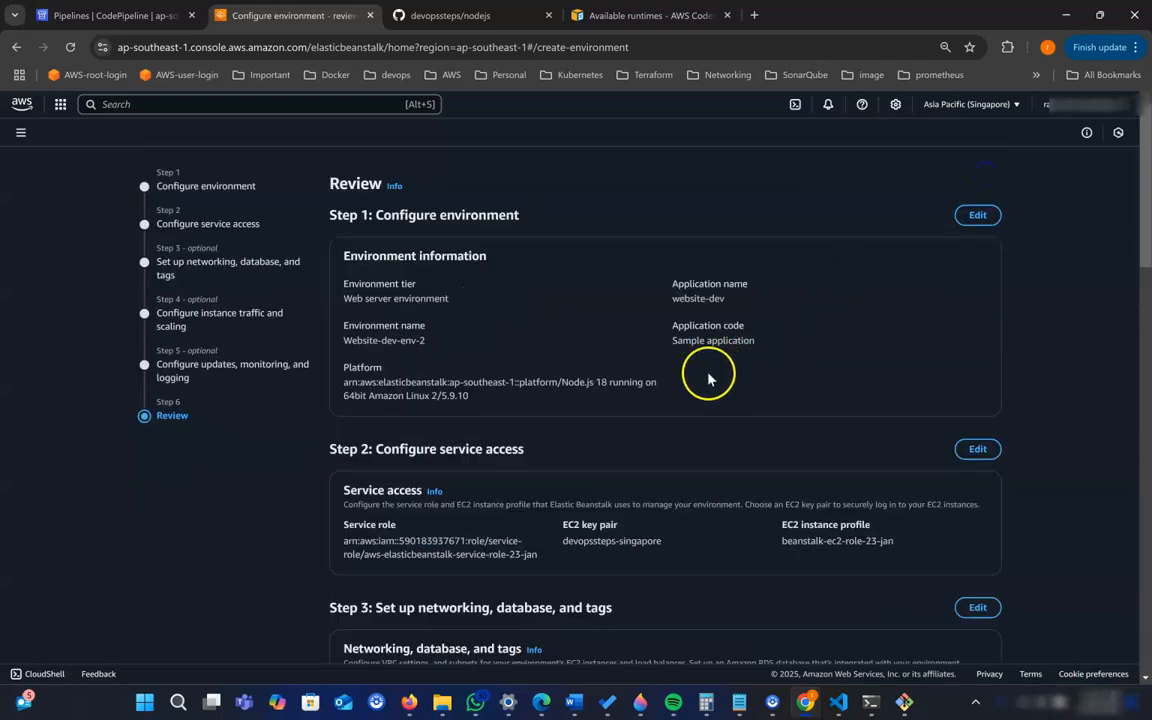
scroll(535, 365, "down", 15)
scroll(663, 447, "down", 3)
left_click(971, 626)
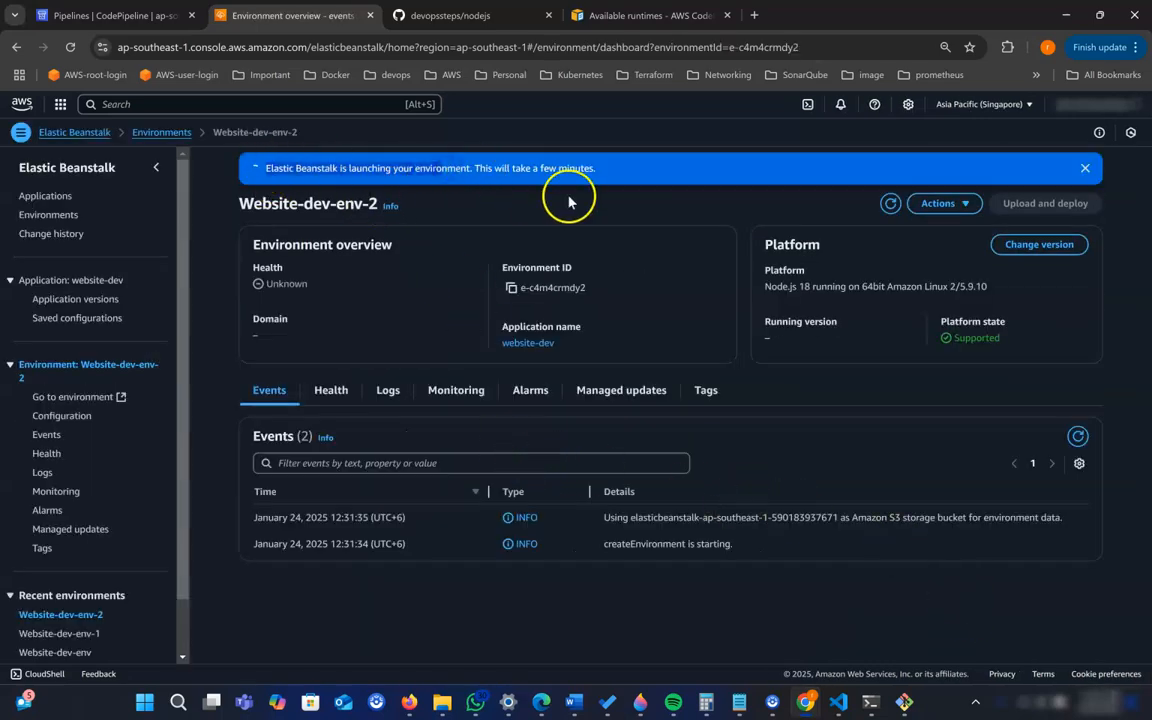
- Return to the environments list and start creating another environment with the application name website-prod
left_click(170, 138)
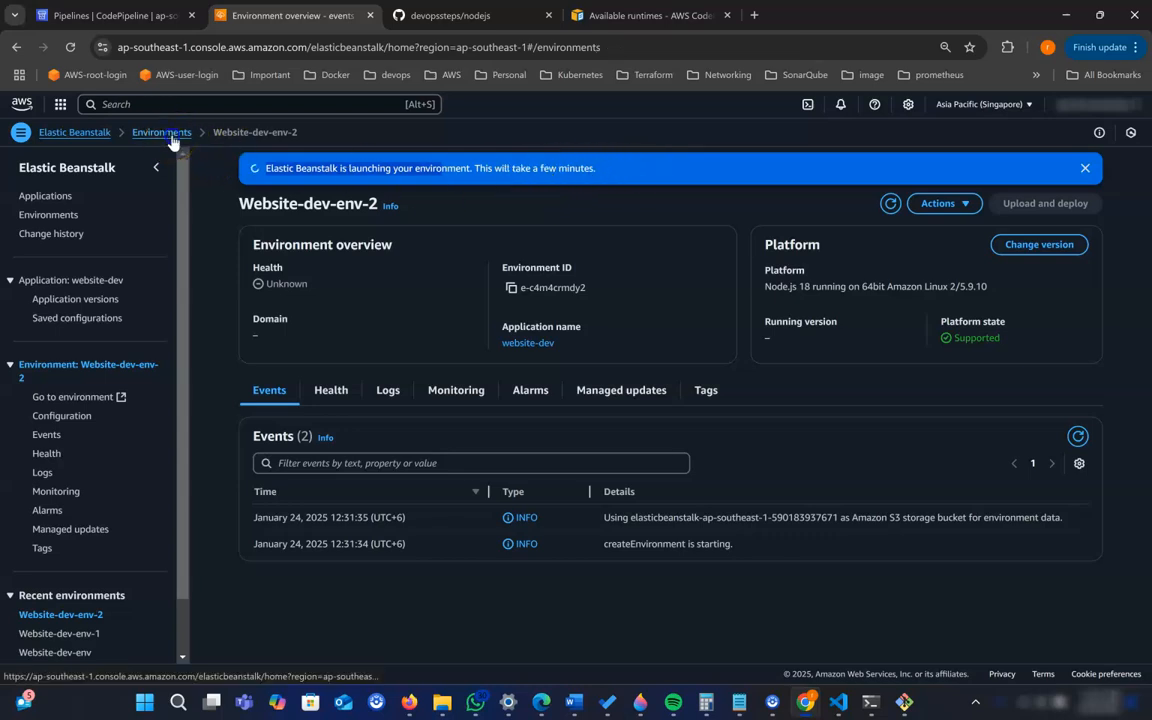
left_click(1042, 231)
left_click(407, 510)
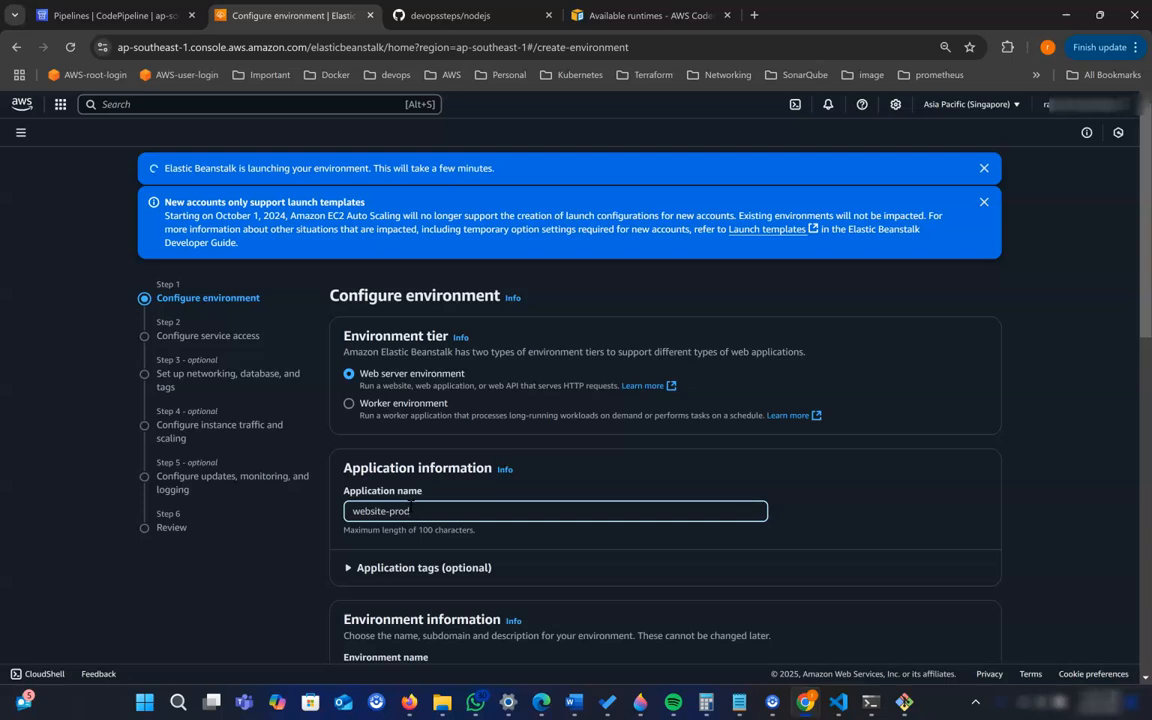
- Set the website-prod platform to Node.js with the branch "Node.js 18 running on 64bit Amazon Linux 2"
scroll(859, 473, "down", 3)
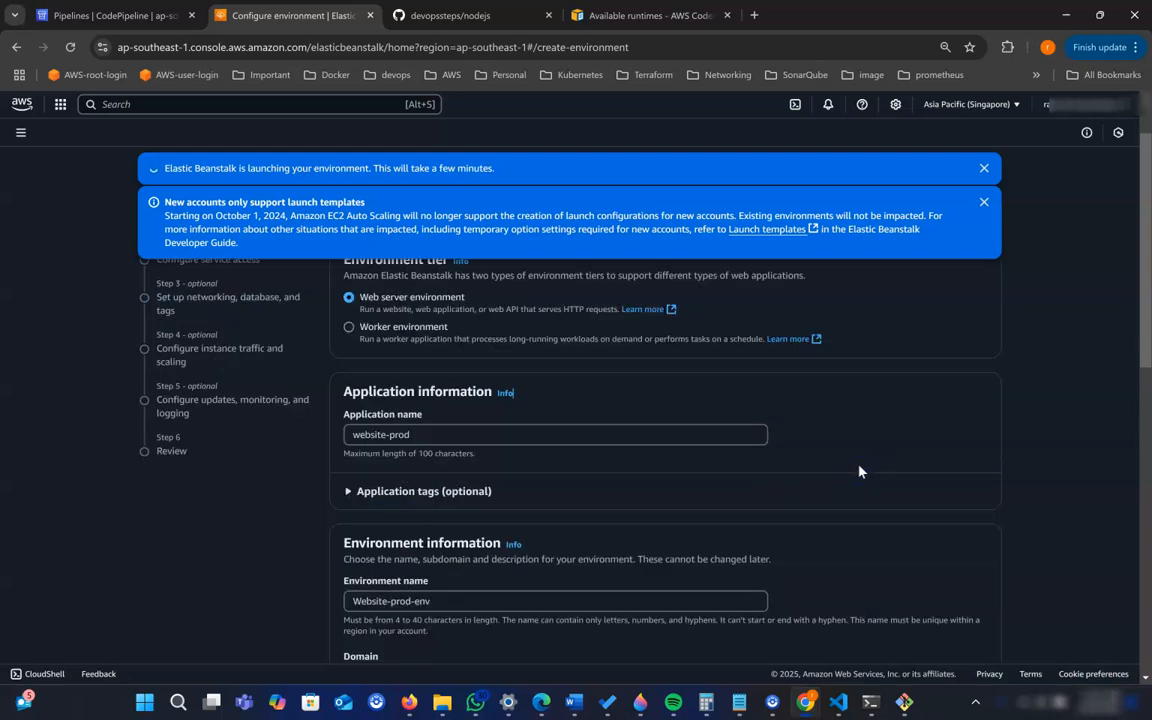
scroll(640, 500, "down", 2)
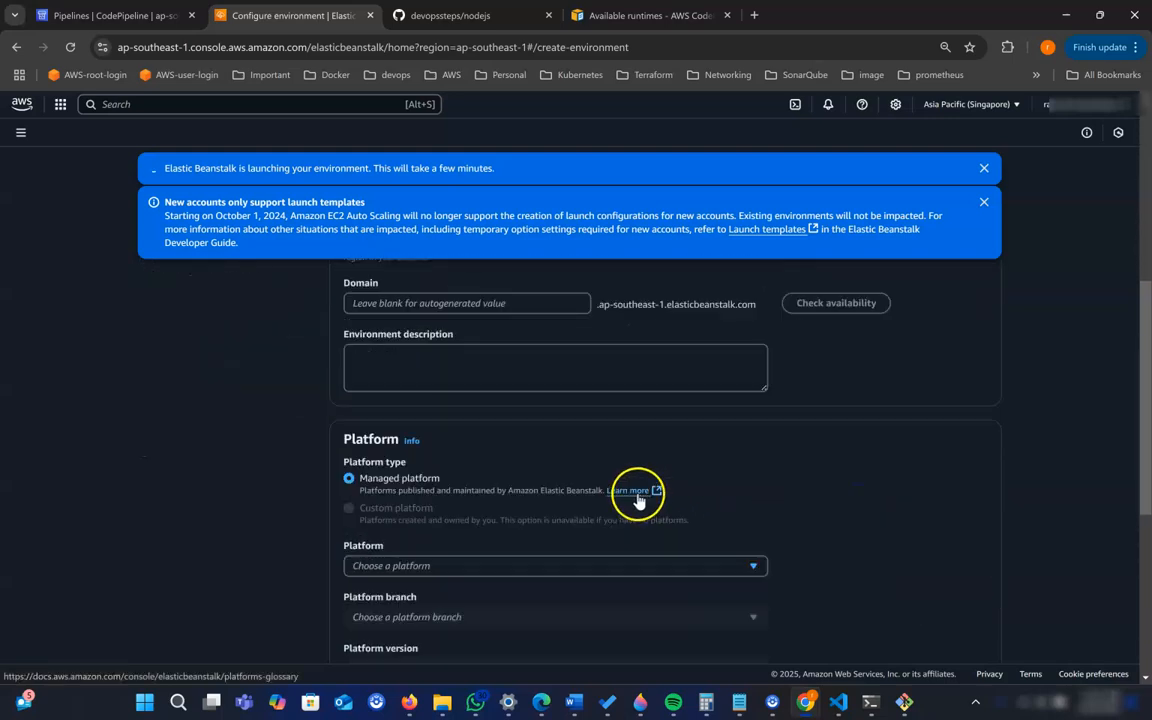
scroll(627, 496, "down", 2)
scroll(445, 368, "down", 2)
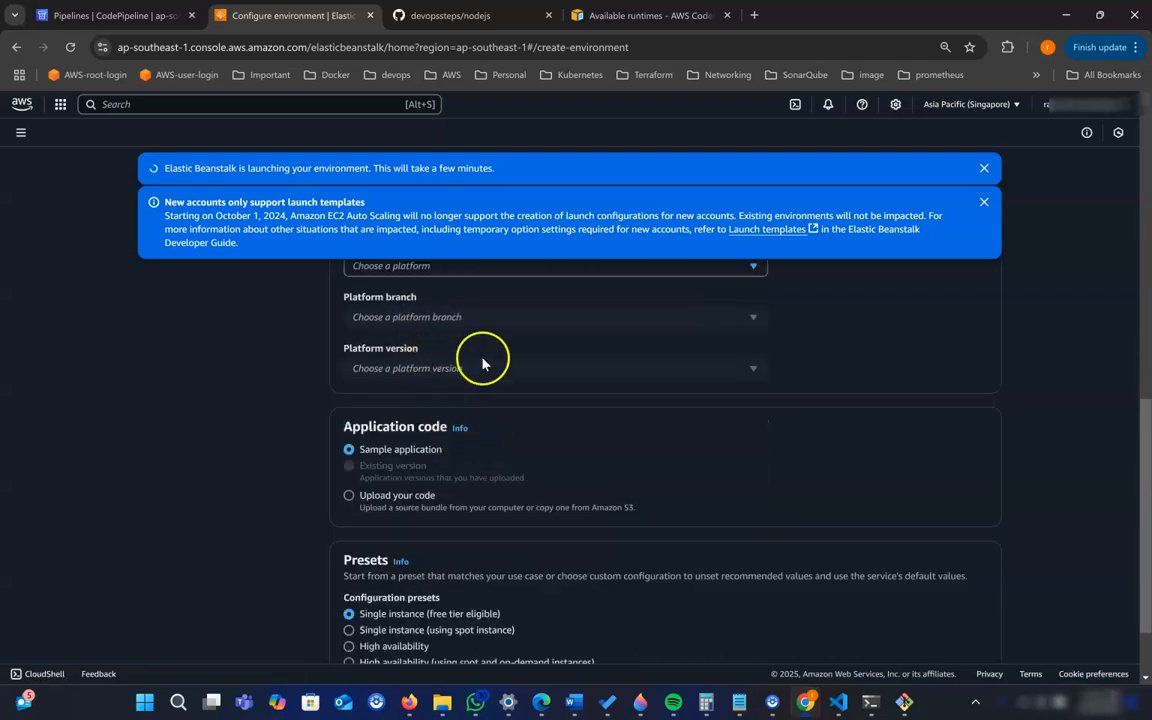
scroll(483, 360, "up", 2)
left_click(454, 420)
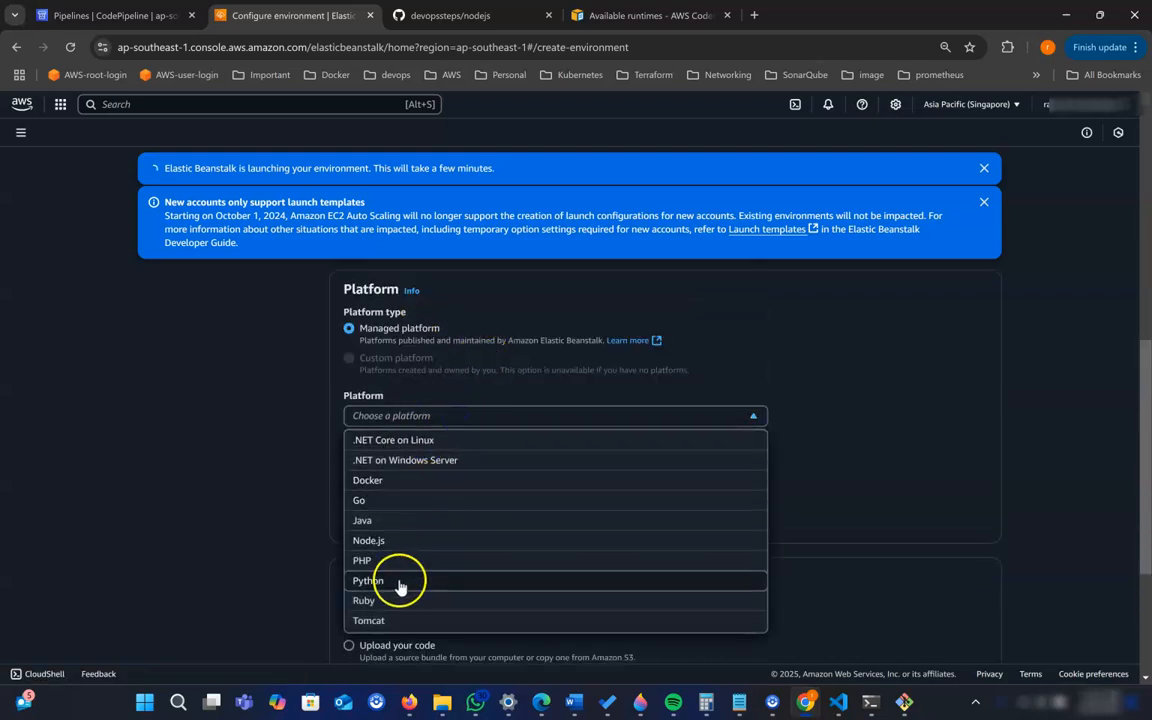
left_click(397, 541)
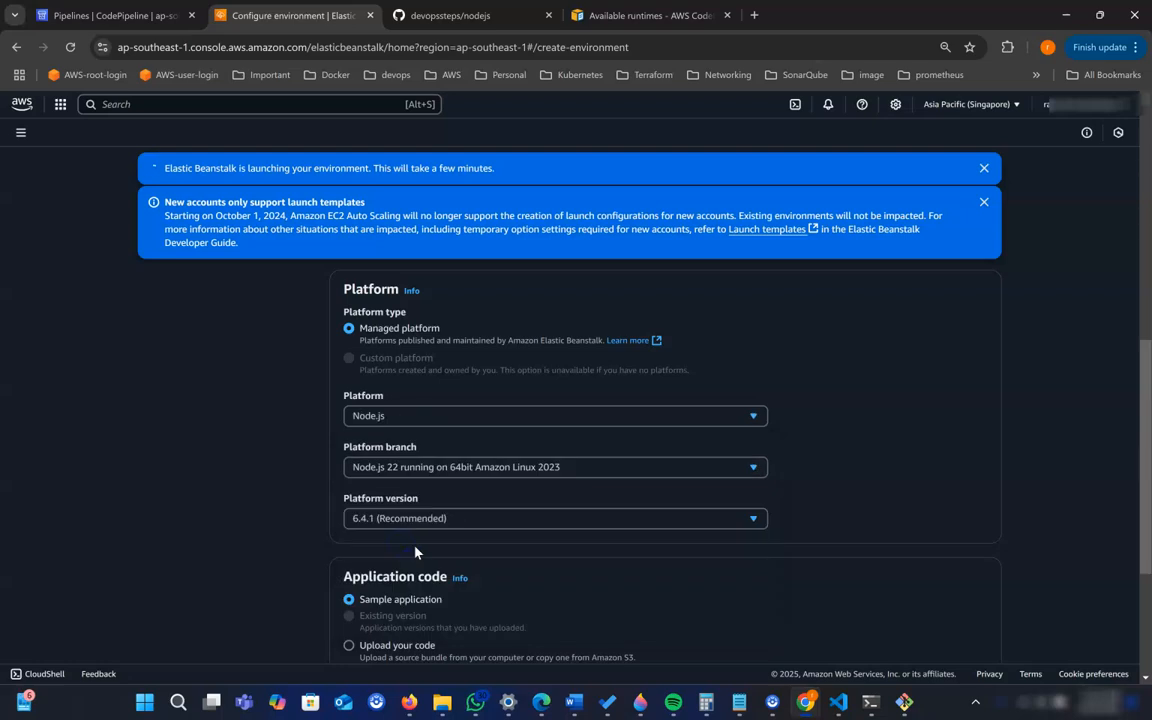
left_click(428, 466)
left_click(425, 575)
- Keep the sample application and the free-tier single instance preset for website-prod, and proceed to the next configuration stage
scroll(555, 527, "down", 2)
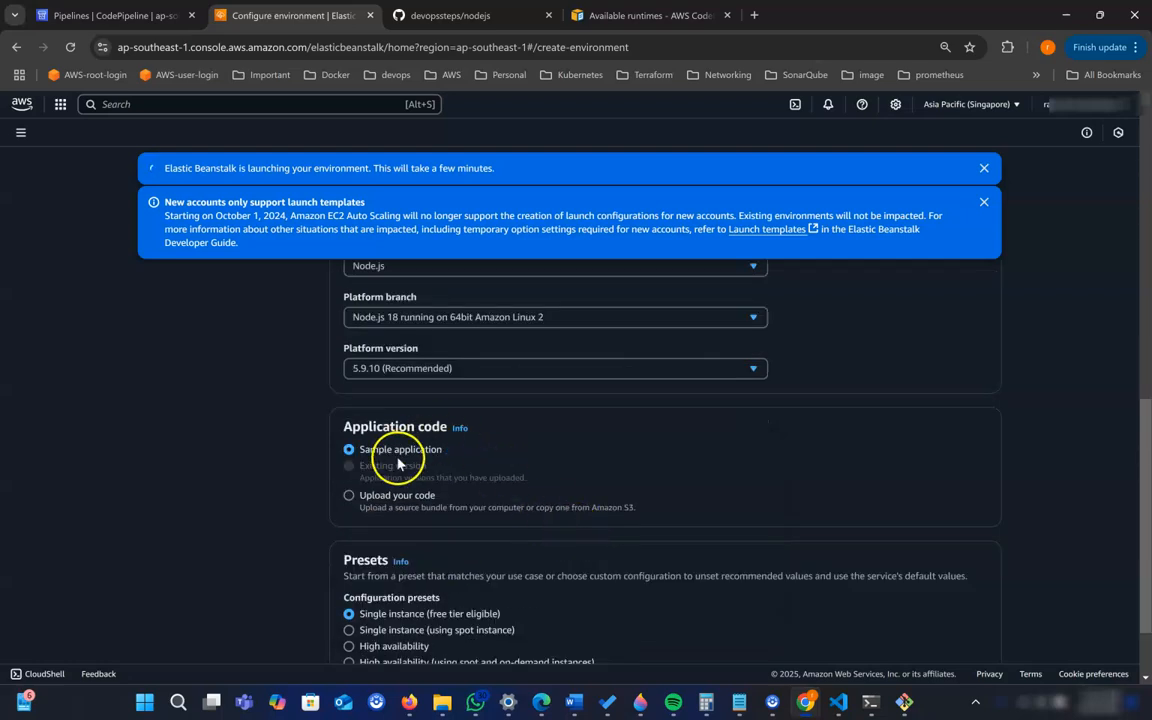
scroll(546, 476, "down", 1)
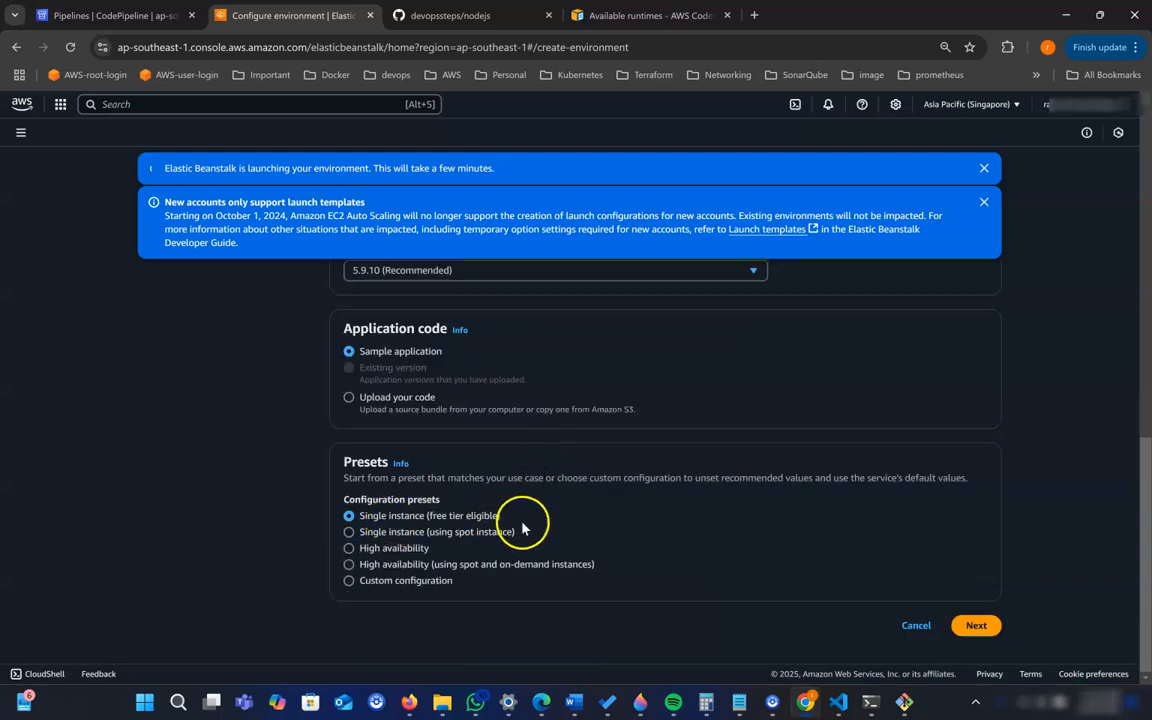
left_click(968, 625)
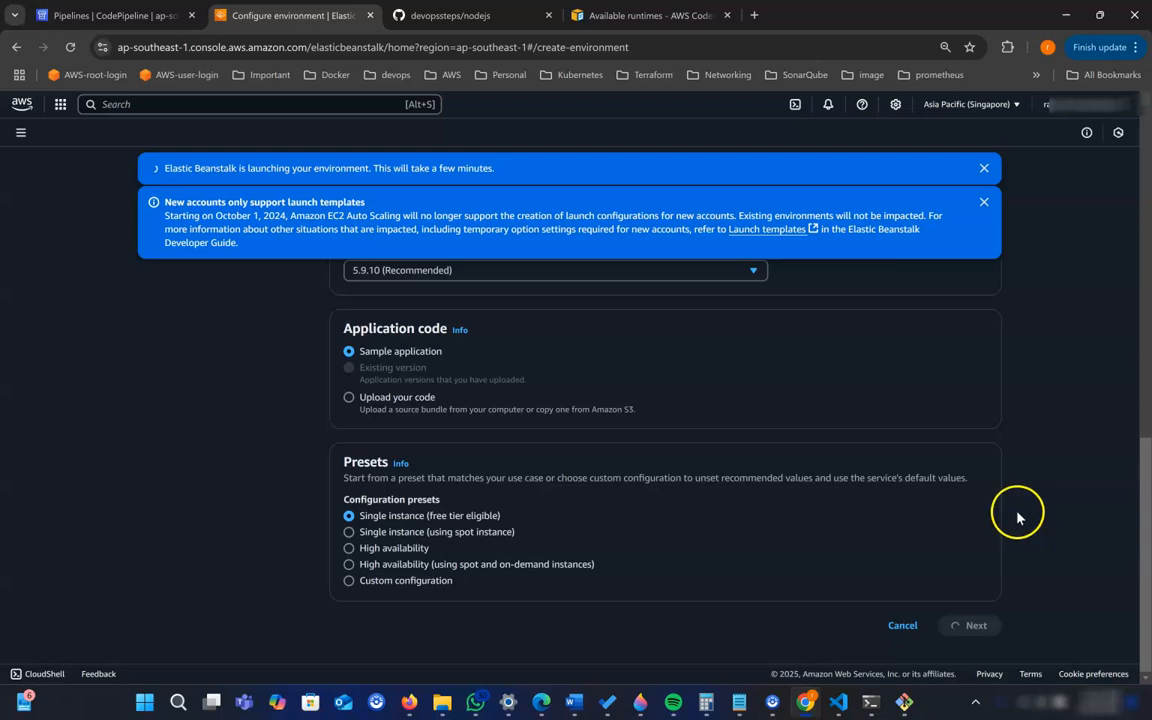
- Set website-prod's existing service role to aws-elasticbeanstalk-service-role-23-jan, EC2 key pair to devopssteps-singapore and instance profile to beanstalk-ec2-role-23-jan, and continue
left_click(526, 430)
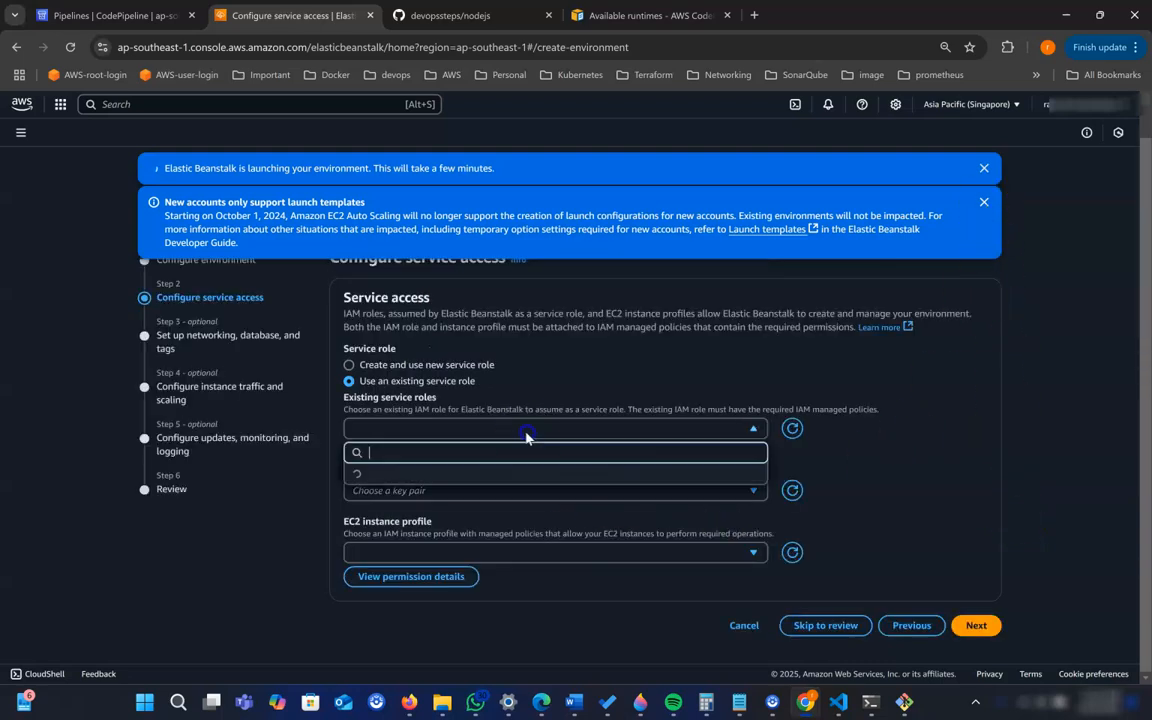
left_click(487, 473)
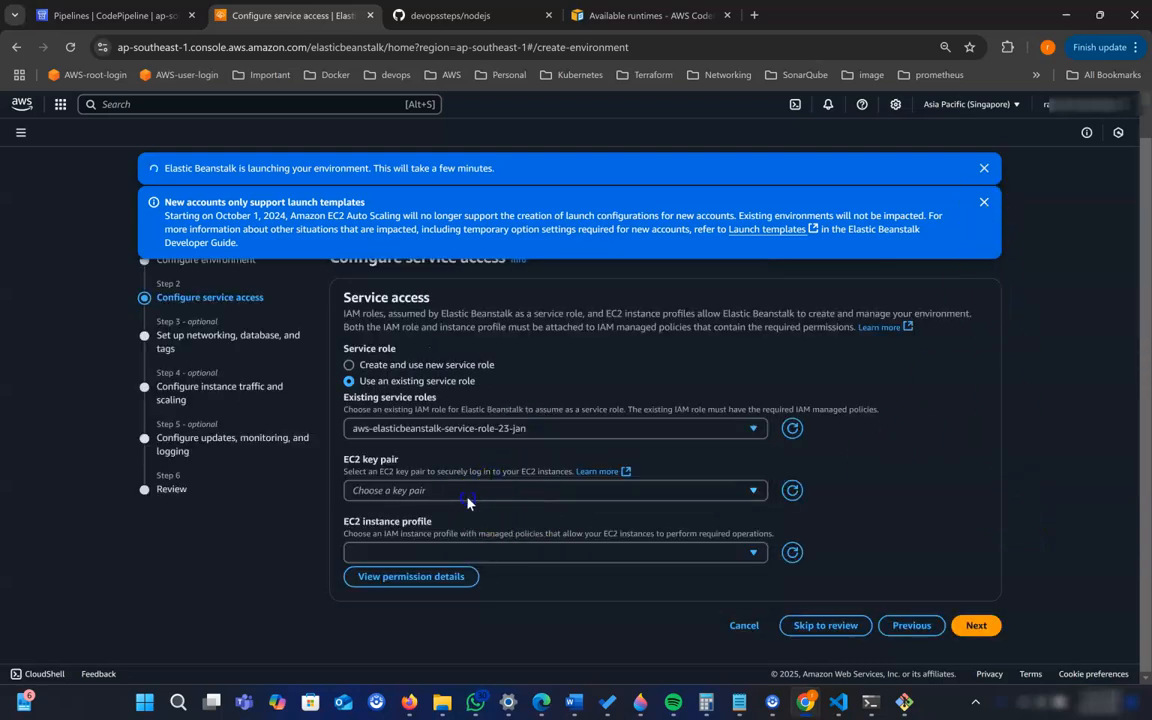
left_click(460, 490)
left_click(455, 556)
left_click(460, 552)
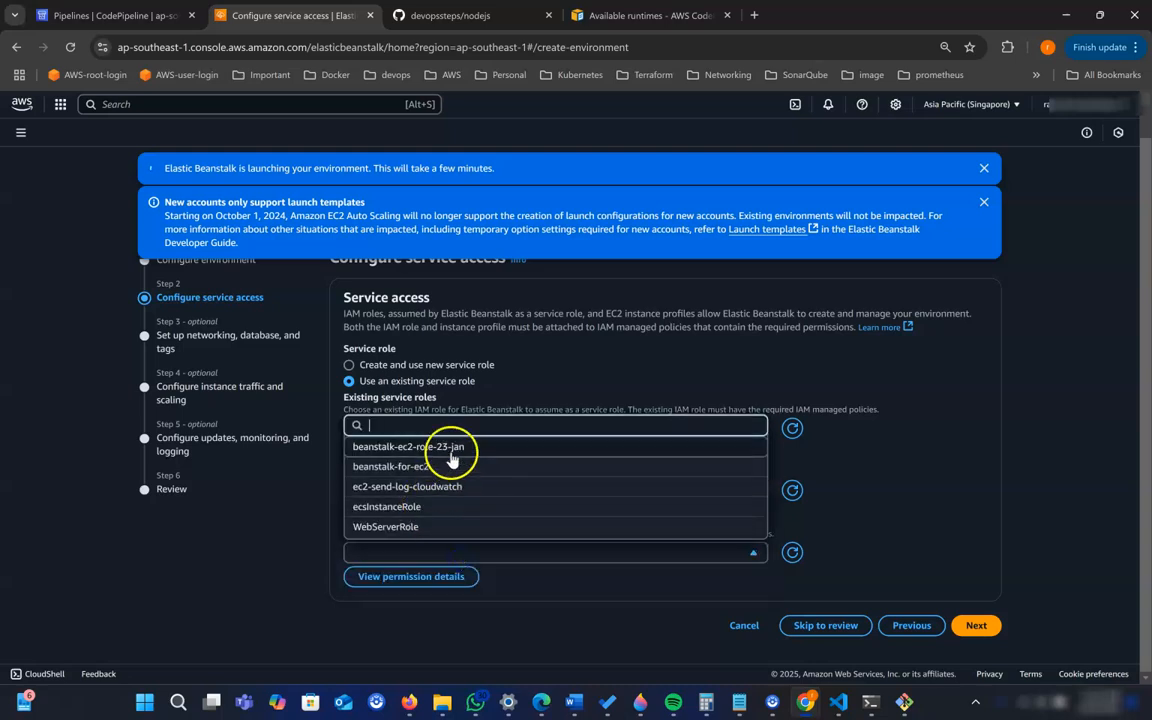
left_click(451, 456)
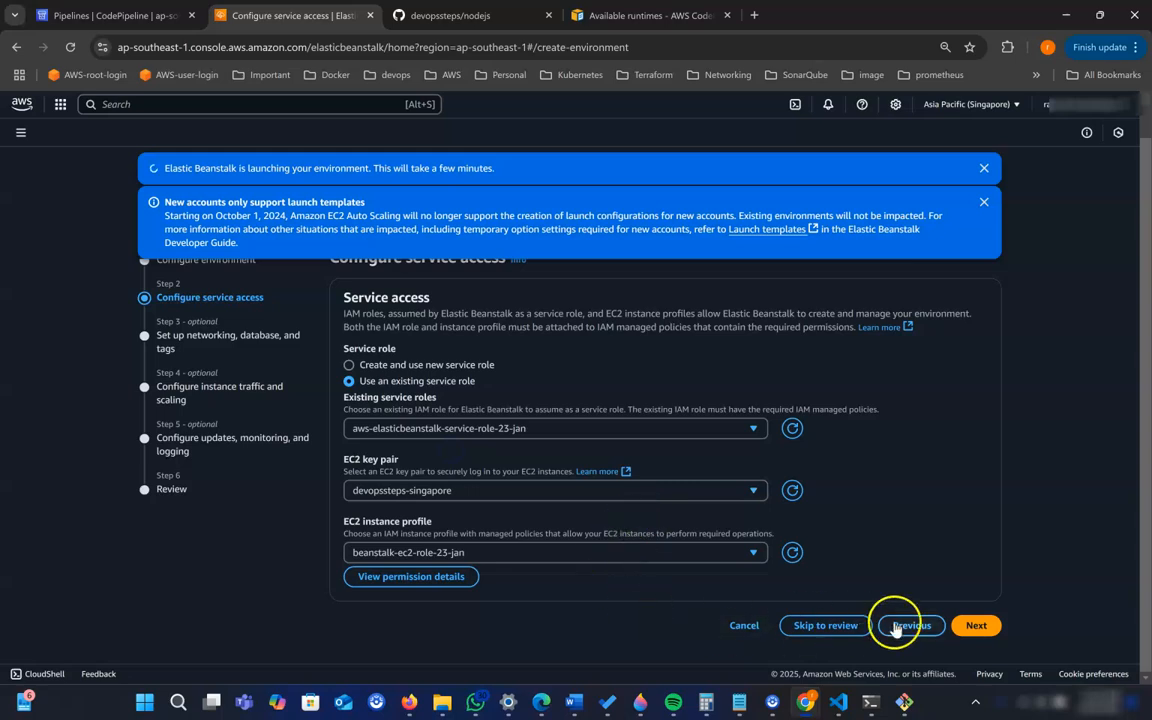
left_click(976, 627)
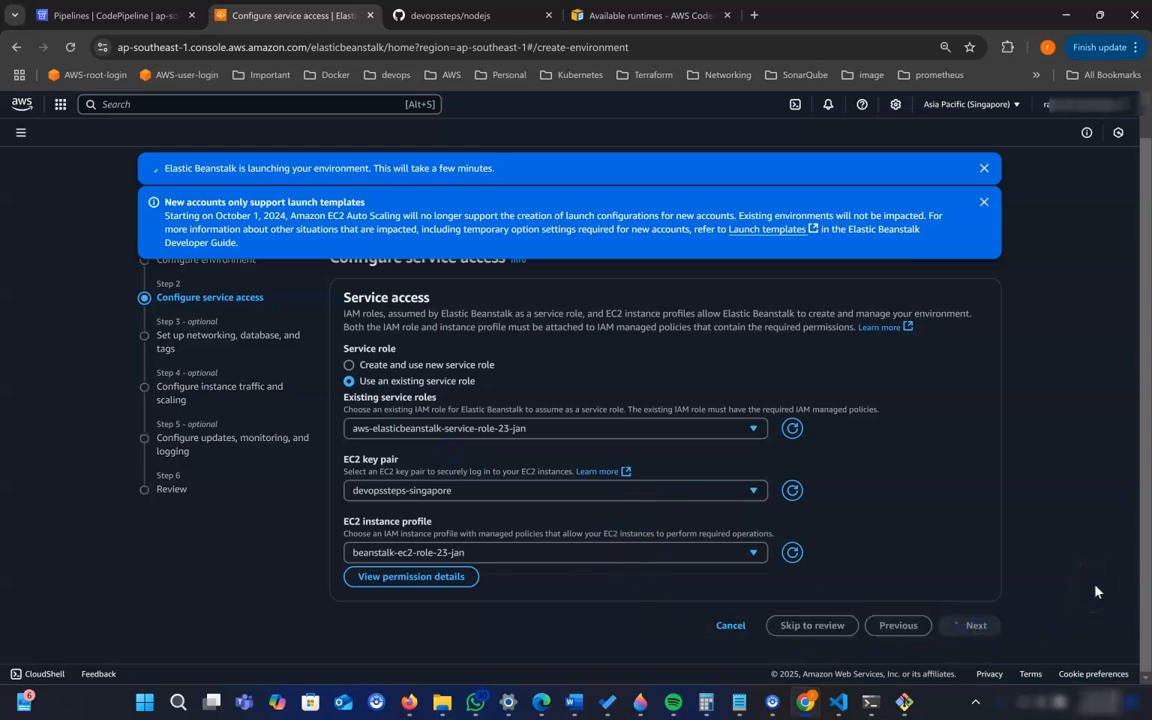
- Skip the remaining optional configuration stages and submit the reviewed settings to create the website-prod environment
scroll(848, 566, "down", 15)
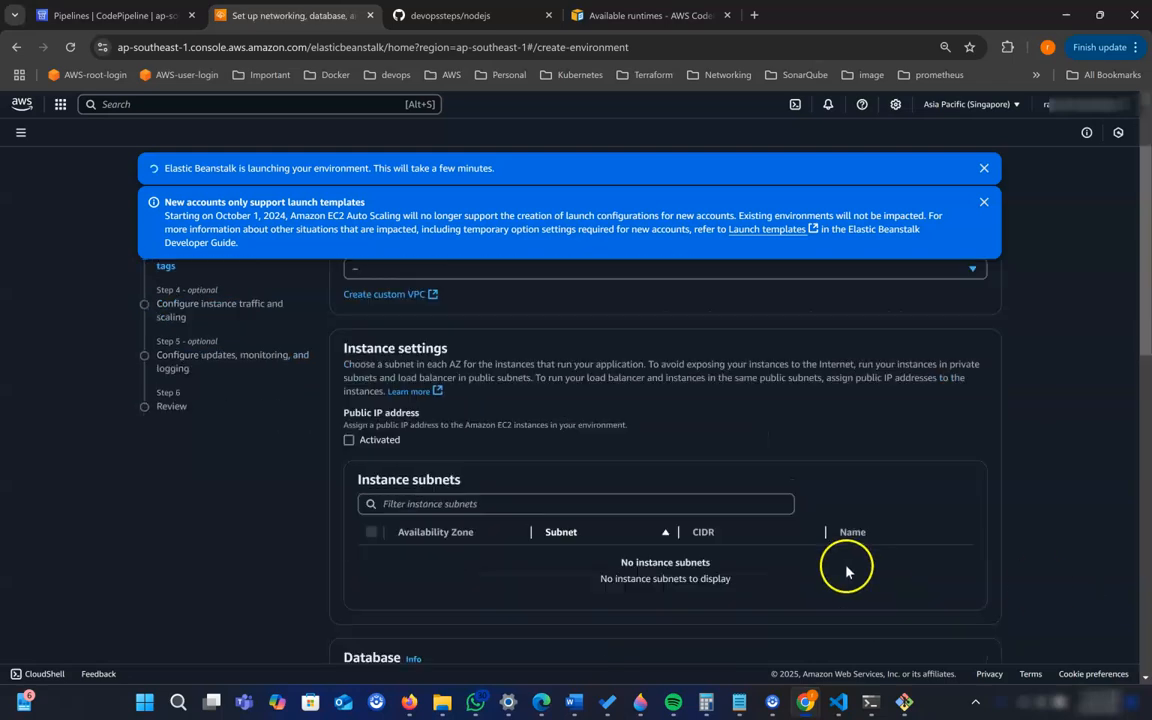
scroll(845, 575, "down", 2)
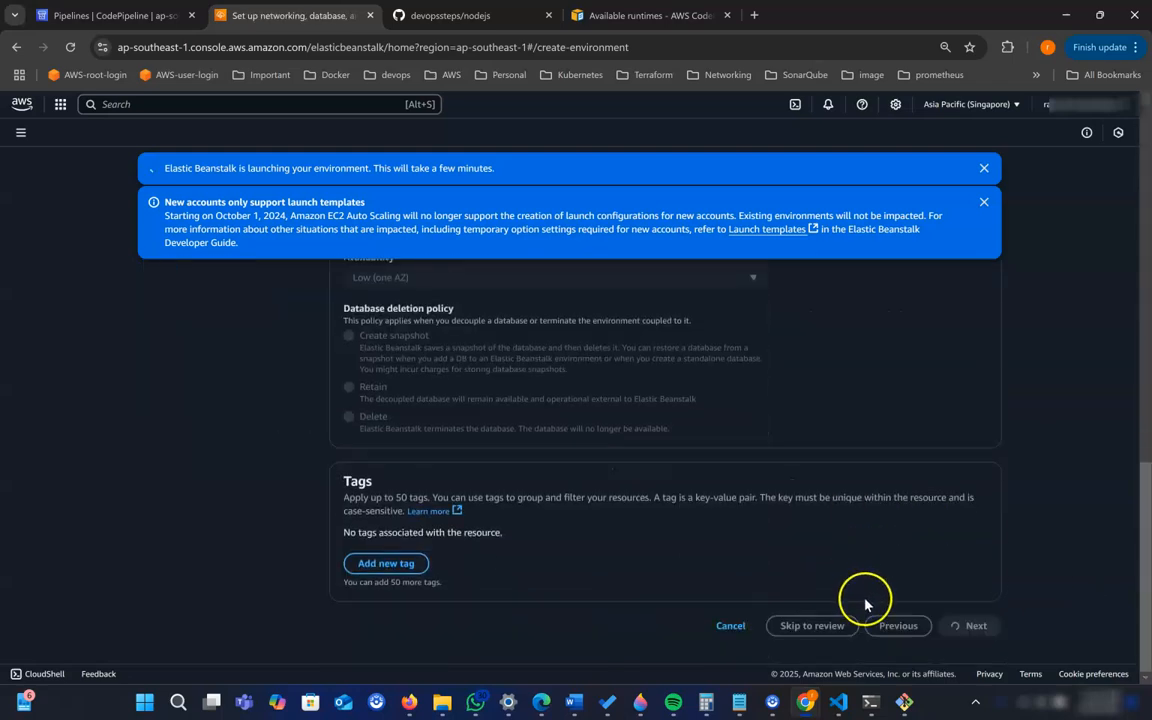
left_click(810, 622)
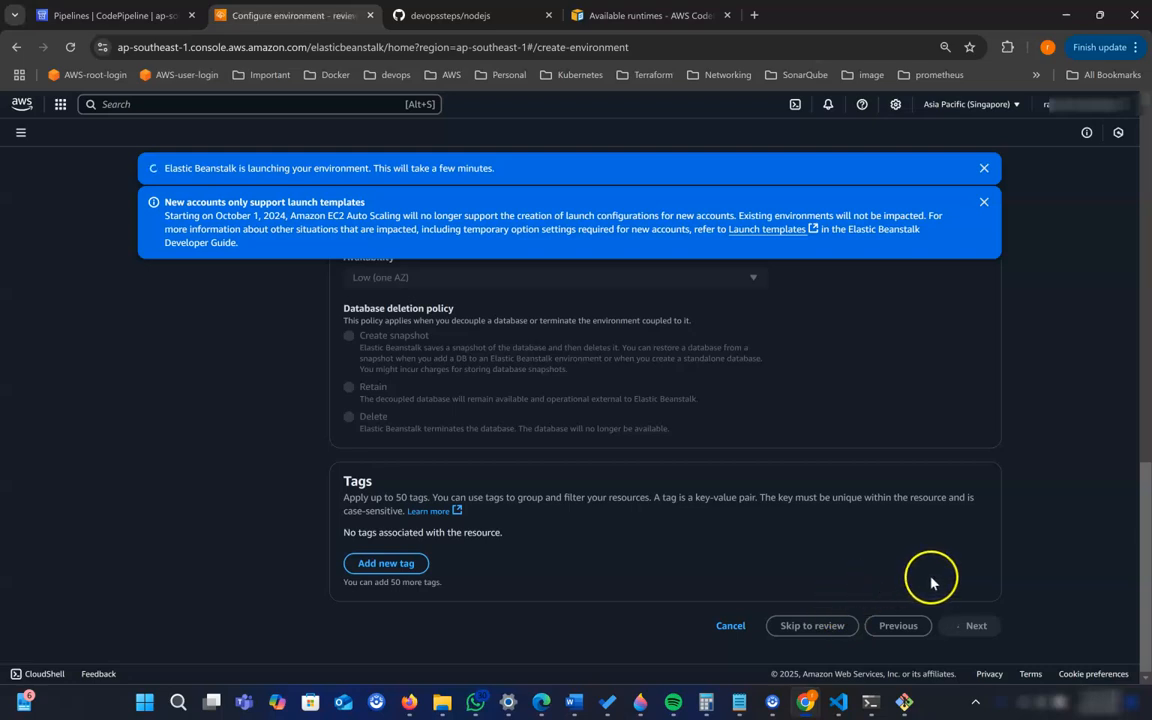
scroll(920, 580, "down", 15)
scroll(916, 603, "down", 2)
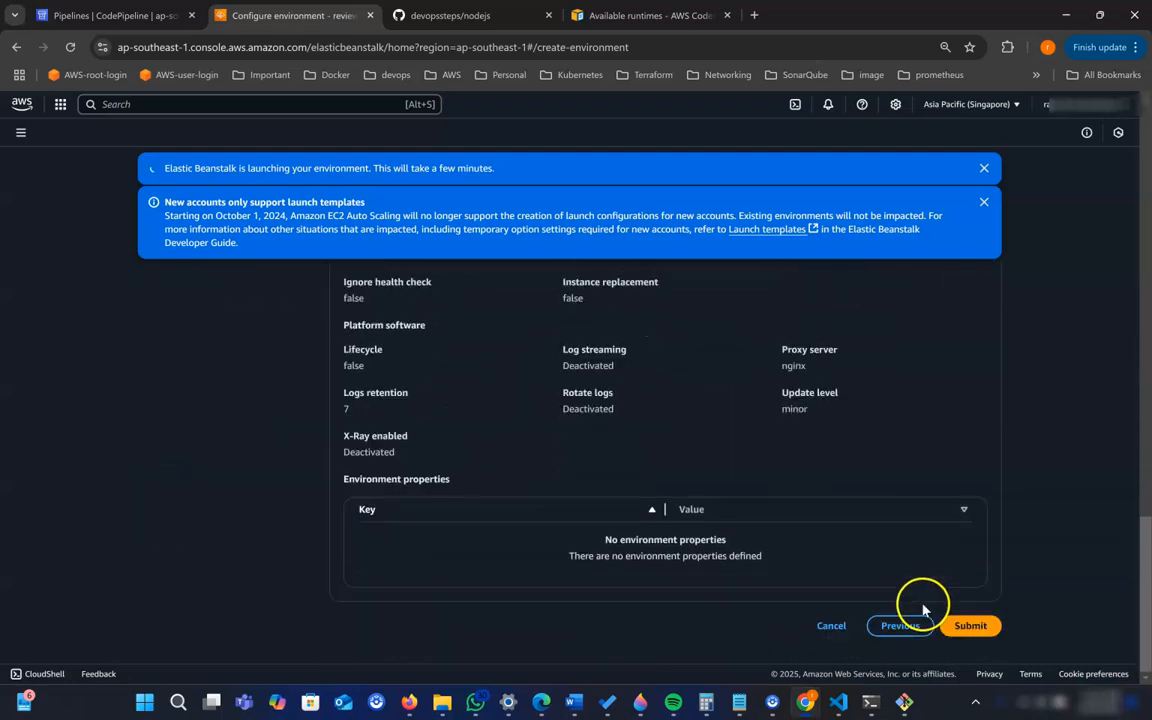
left_click(975, 627)
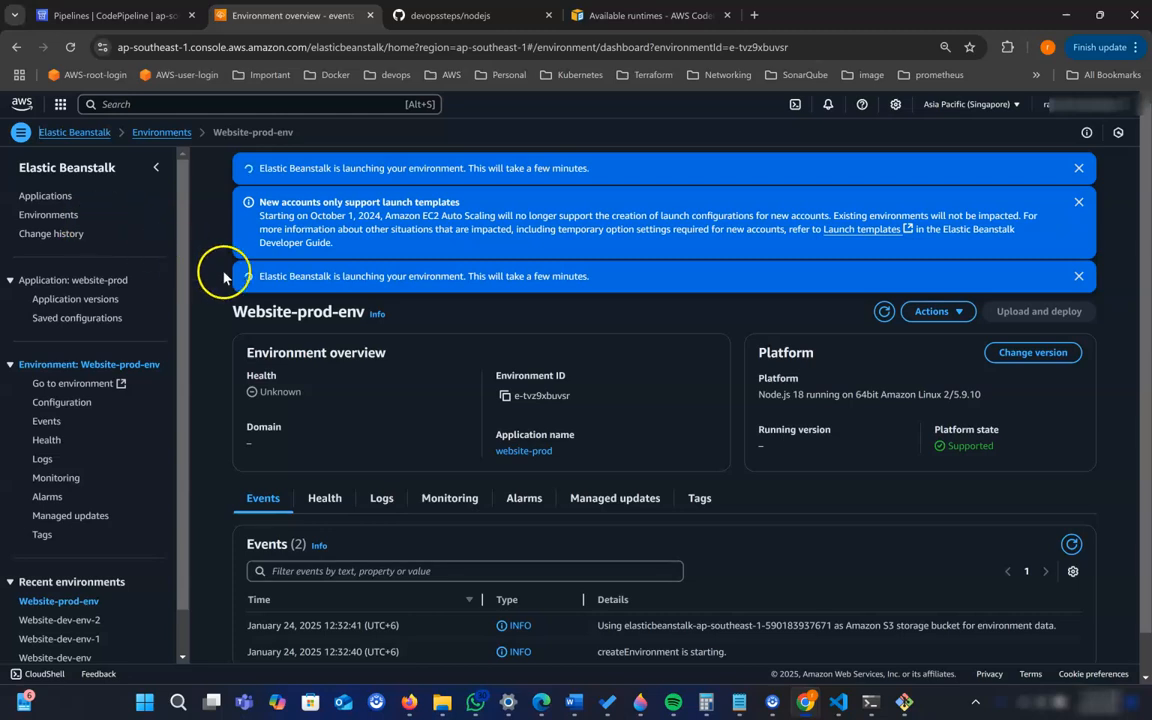
- View the Website-dev-env-2 overview from the environments list, and return to CodePipeline's pipelines list, dismissing the open service search results
left_click(35, 218)
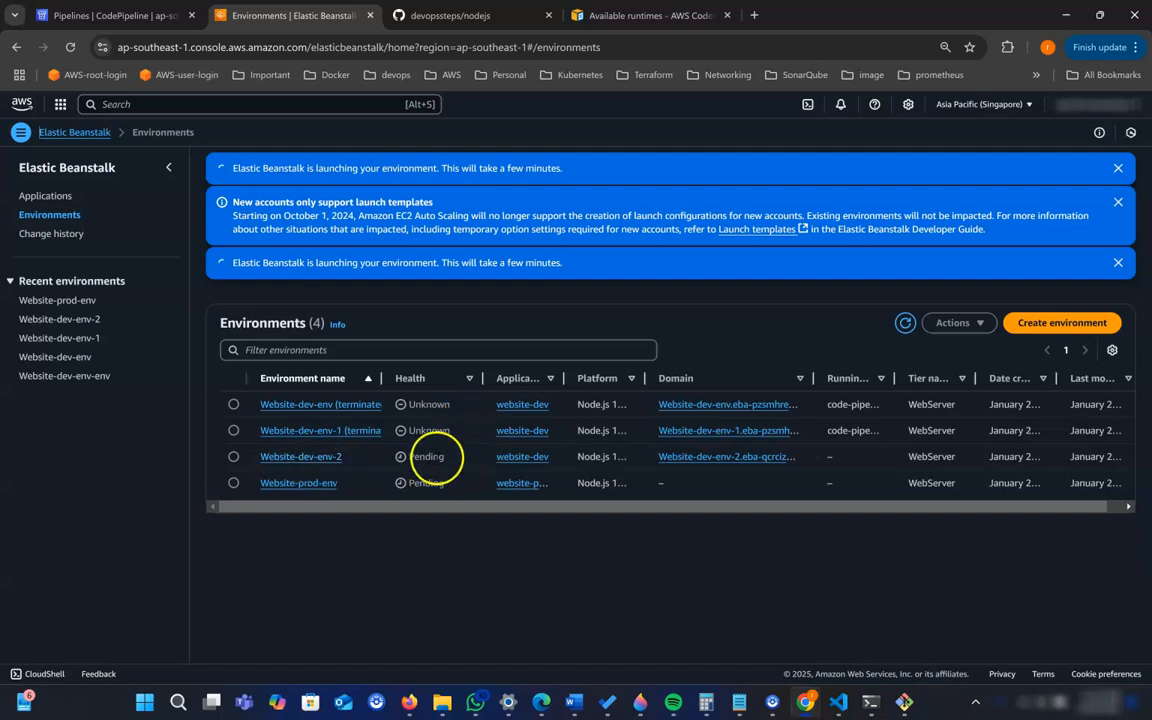
left_click(333, 457)
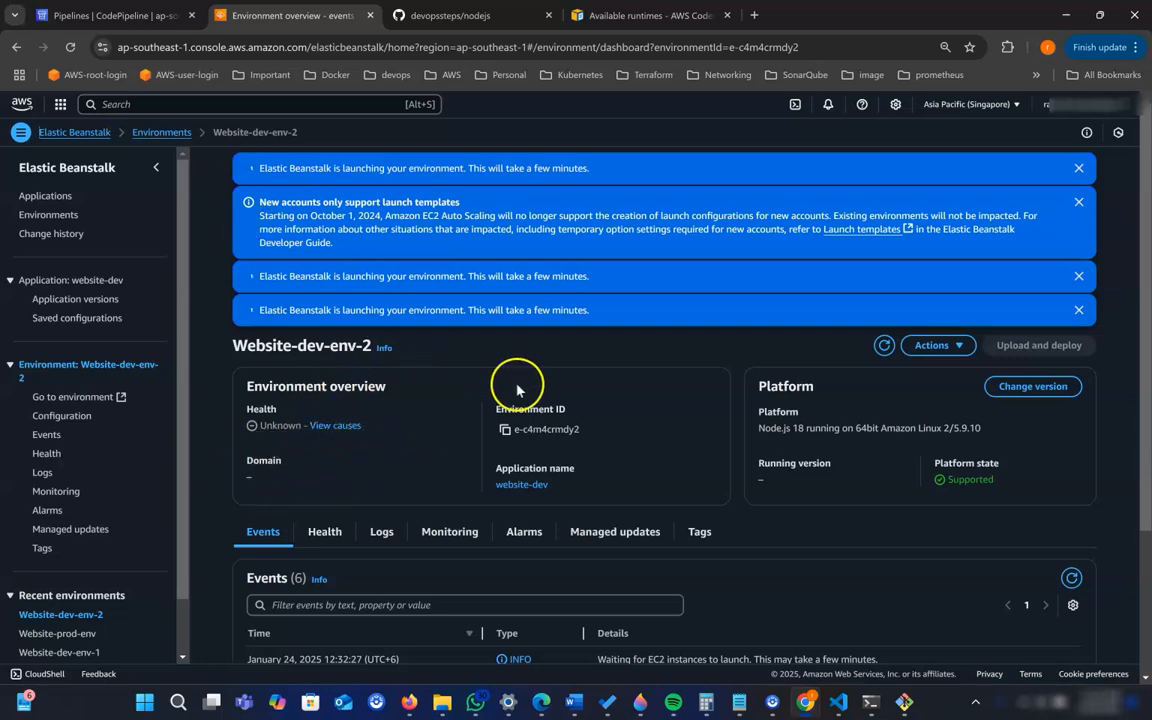
left_click(120, 16)
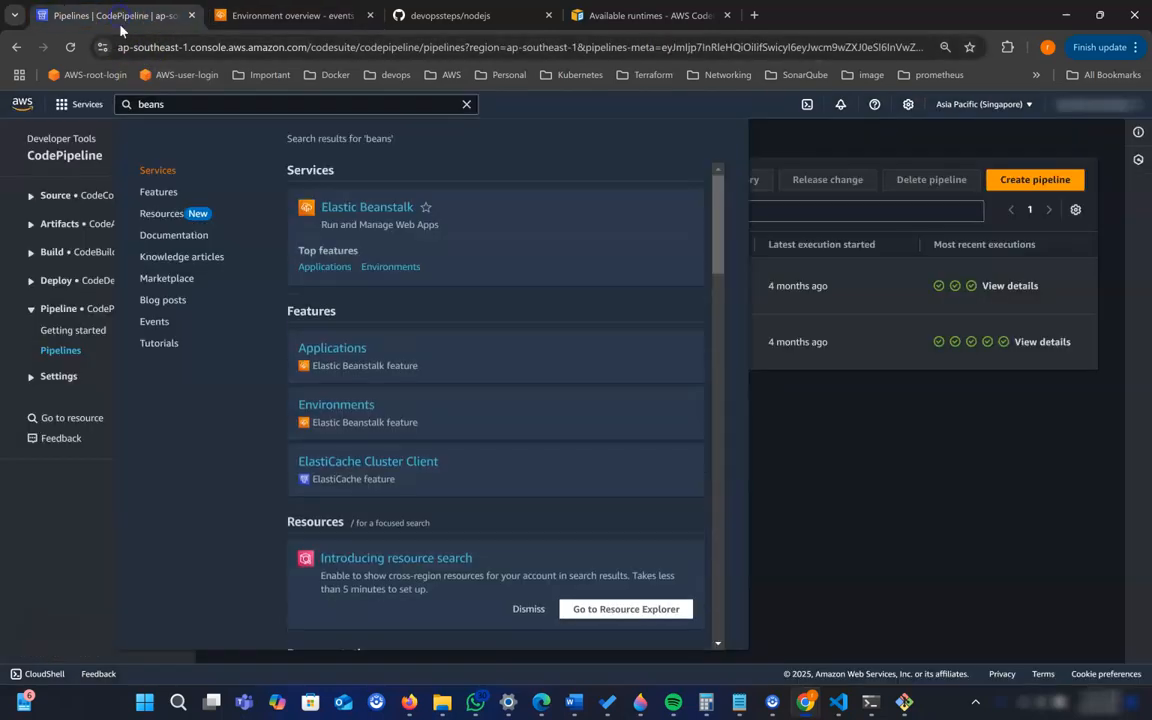
scroll(684, 329, "down", 1)
left_click(825, 441)
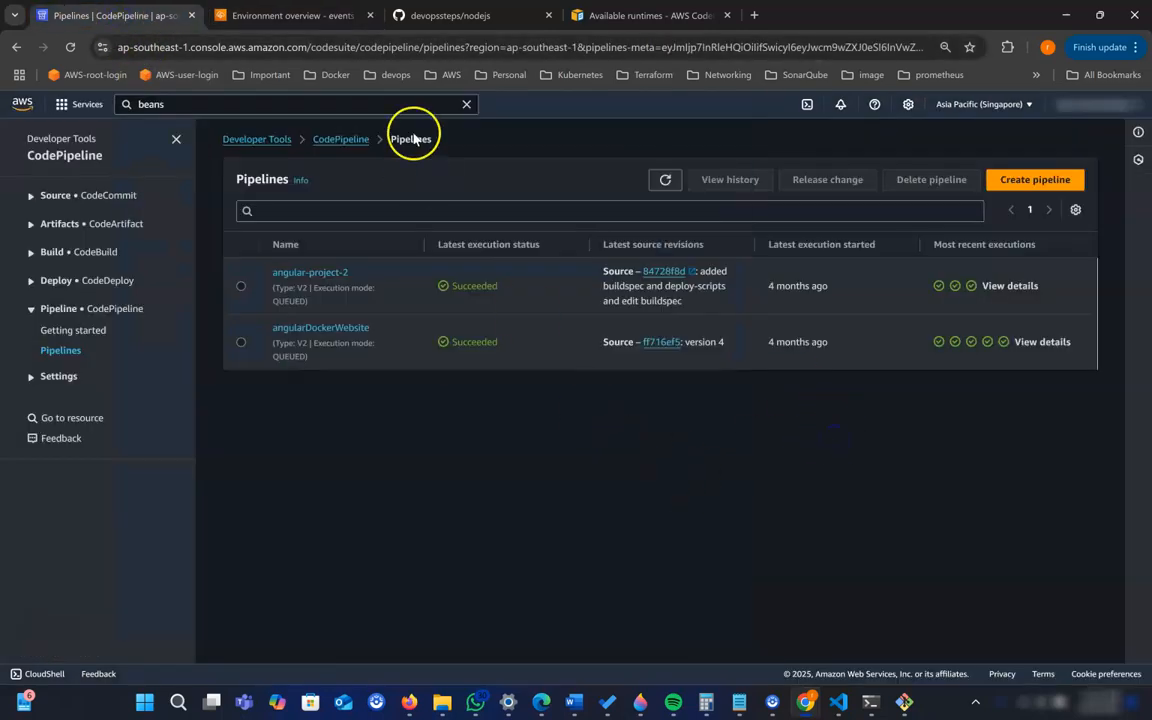
- Look over the nodejs GitHub repository, its terminal push history and the nodejs-v2-blue project files in VS Code
left_click(432, 18)
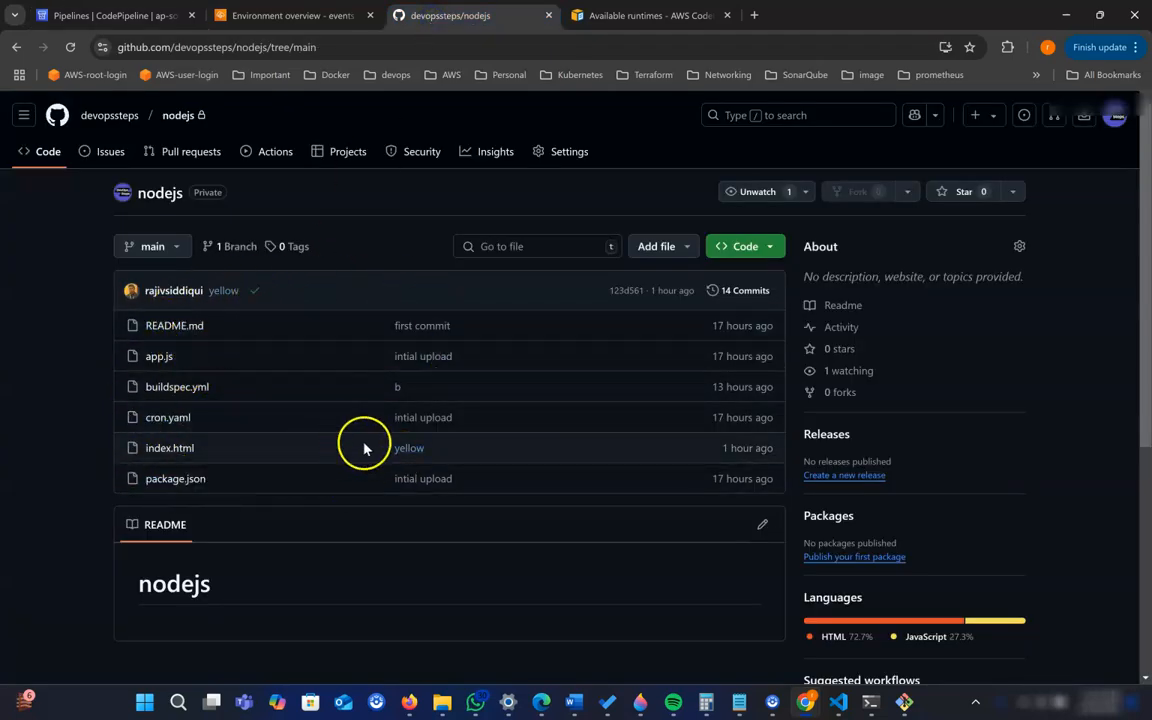
left_click(872, 701)
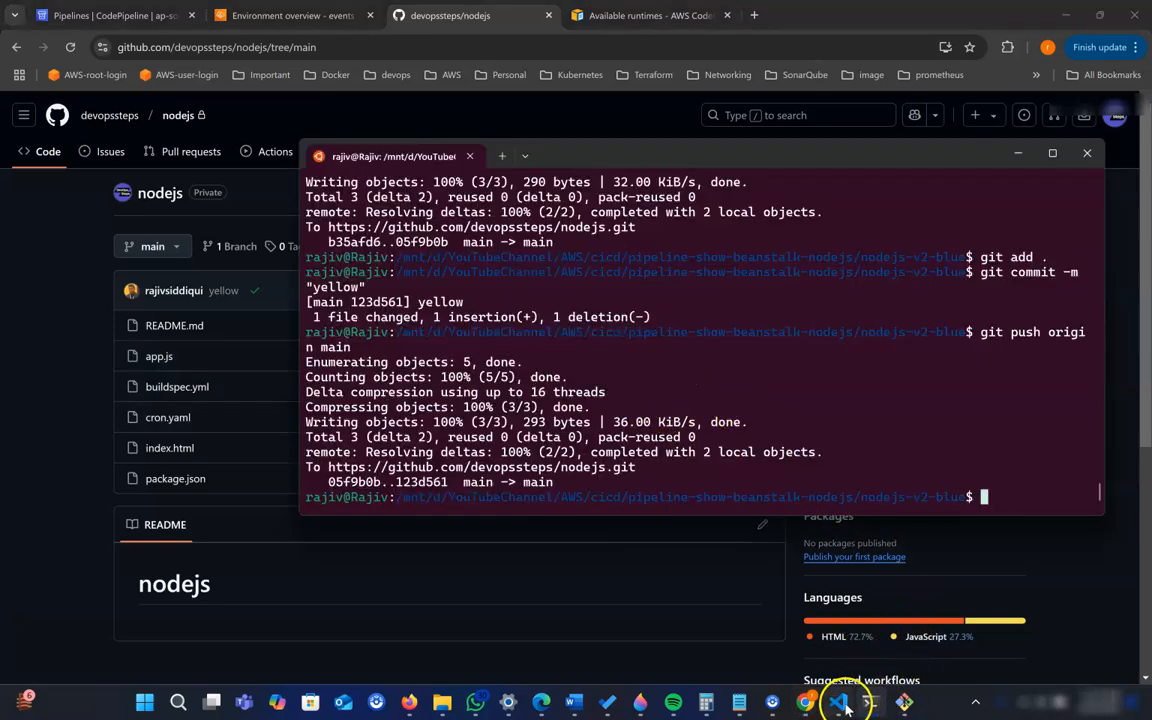
mouse_move(845, 706)
left_click(851, 652)
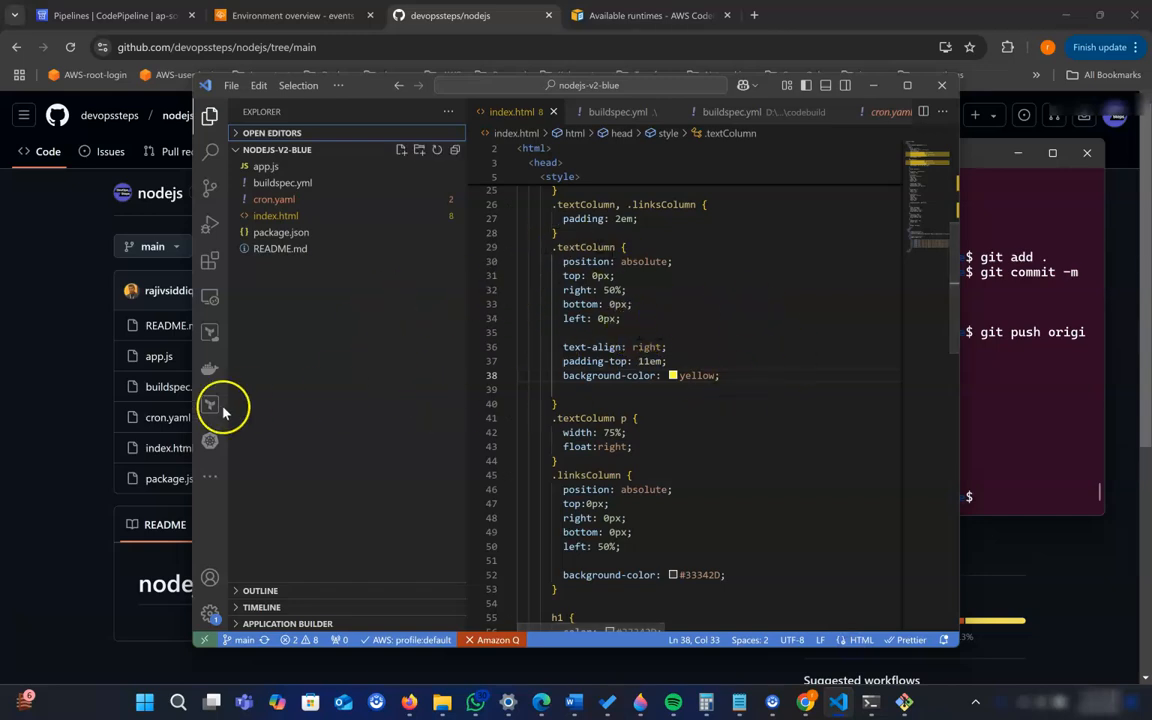
left_click(80, 390)
- Return to CodePipeline and start creating a new pipeline with the "Build custom pipeline" option
left_click(97, 16)
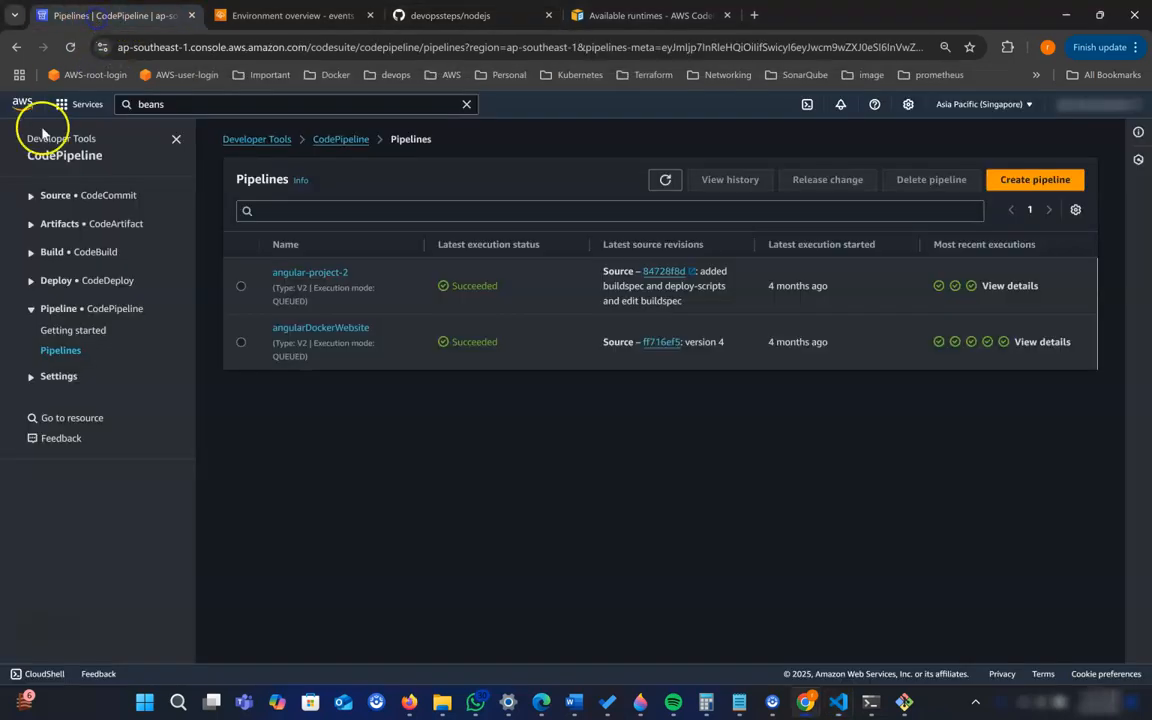
left_click(1040, 184)
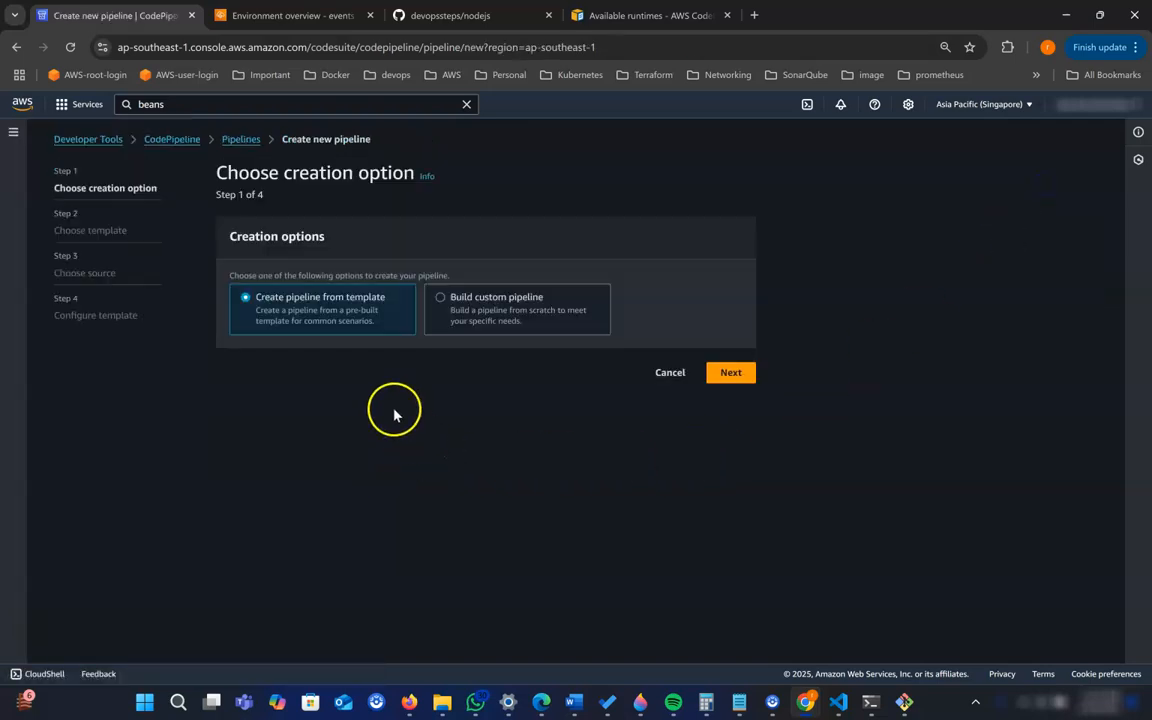
left_click(507, 312)
left_click(730, 374)
- Name the pipeline website-nodejs-pipeine, keep the Queued execution mode and a new service role, and proceed to the source stage
left_click(364, 308)
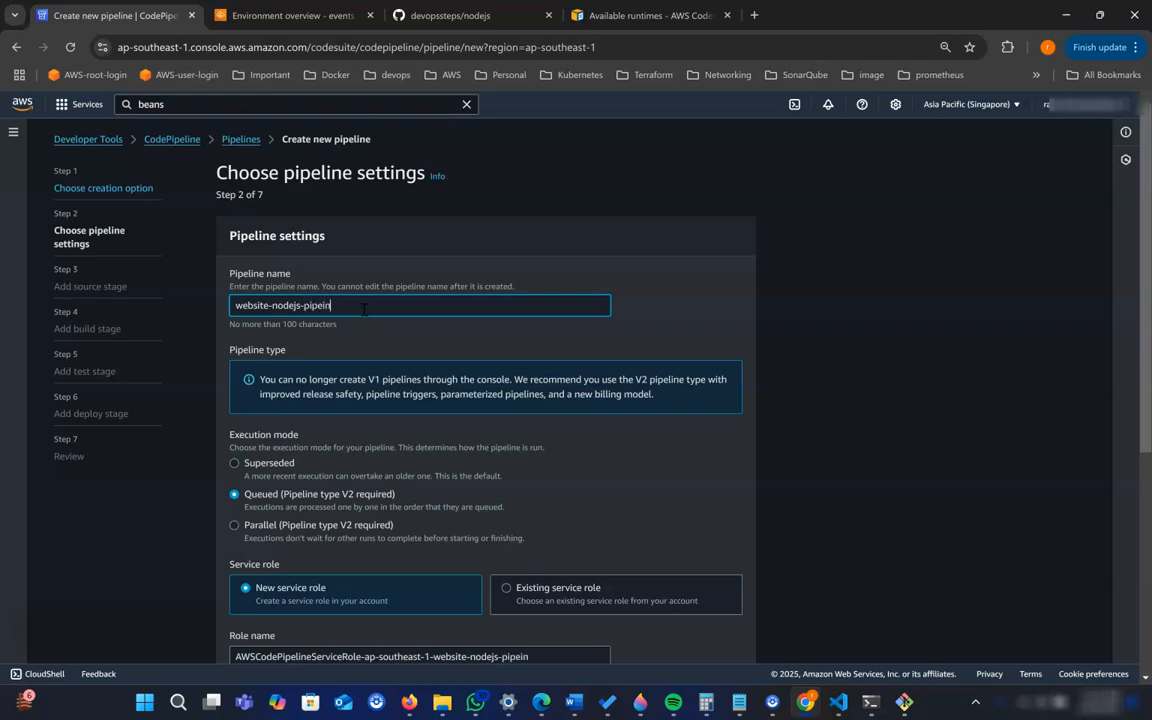
scroll(560, 300, "down", 2)
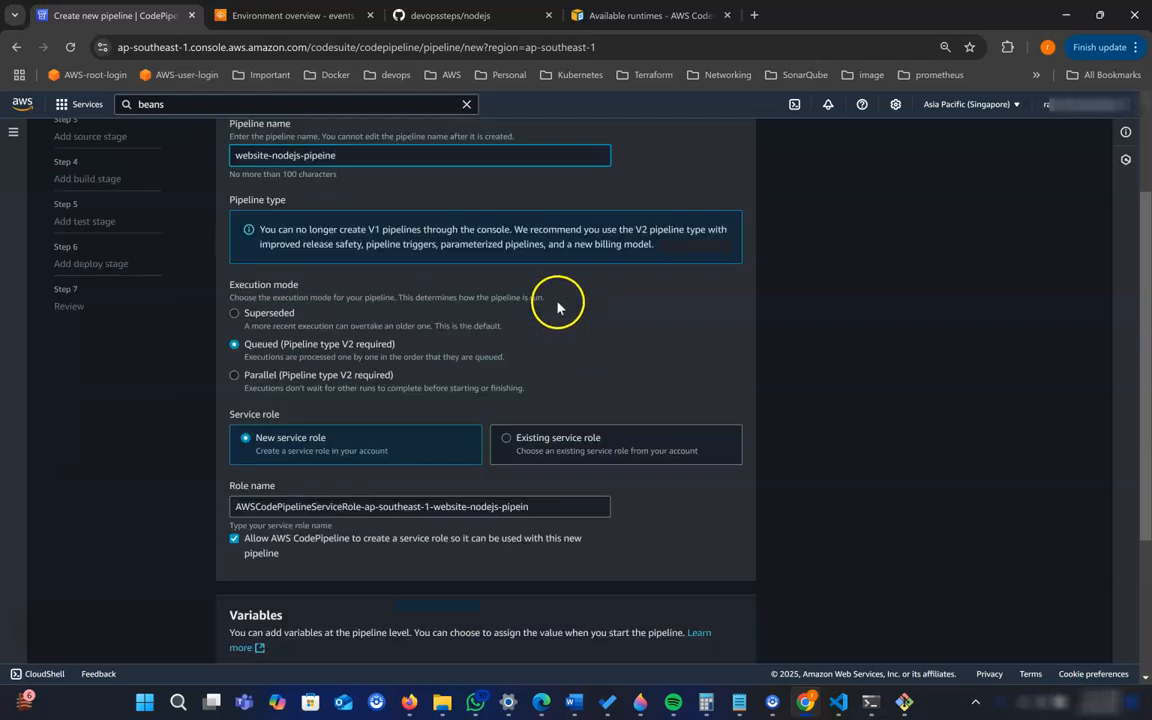
scroll(373, 375, "down", 2)
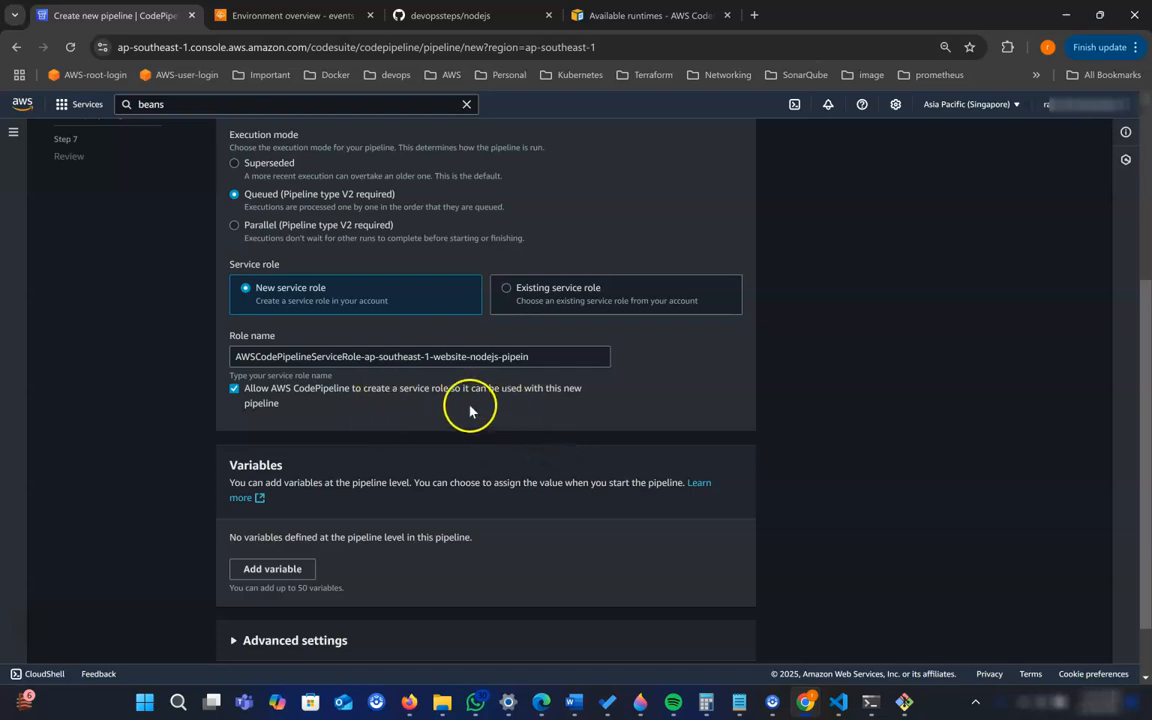
scroll(505, 430, "down", 1)
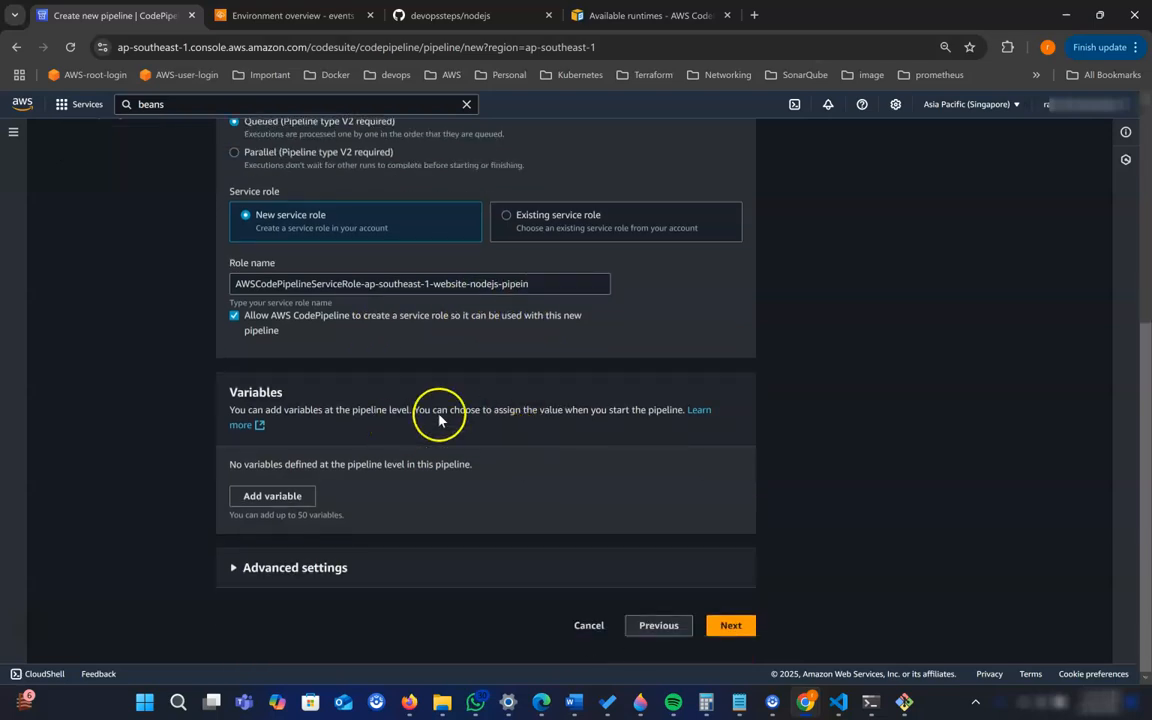
left_click(728, 624)
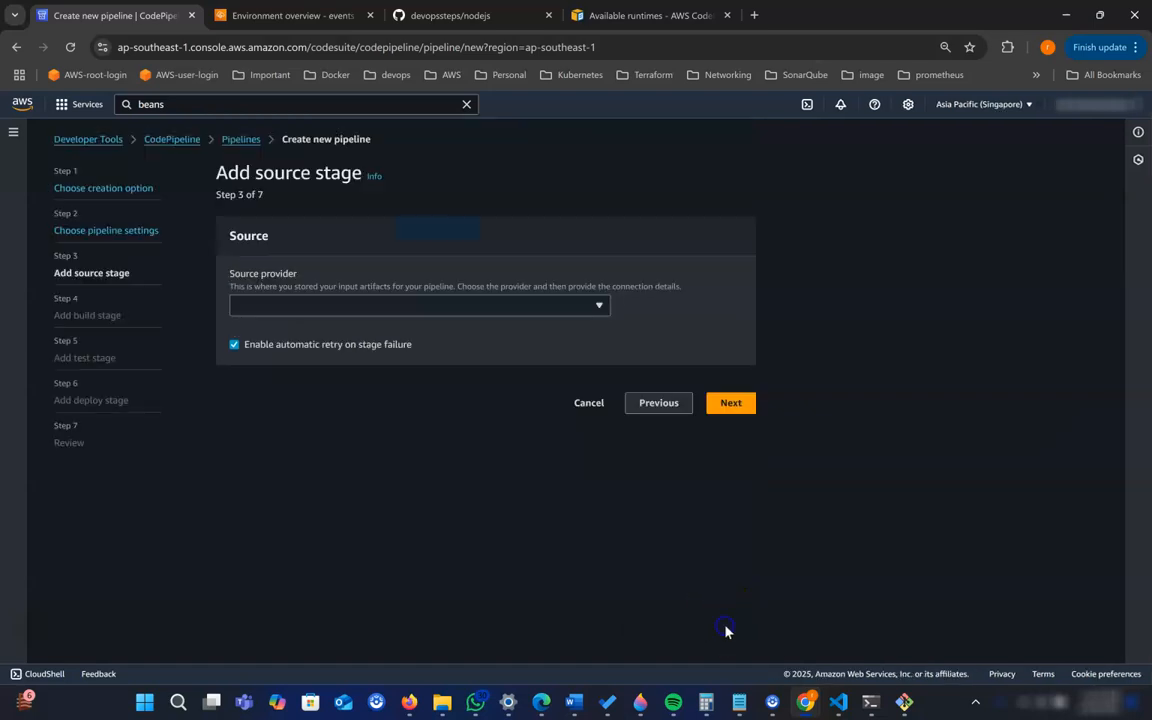
- Set the source provider to "GitHub (via GitHub App)" and use the existing github-devopssteps-2025-jan connection
left_click(370, 307)
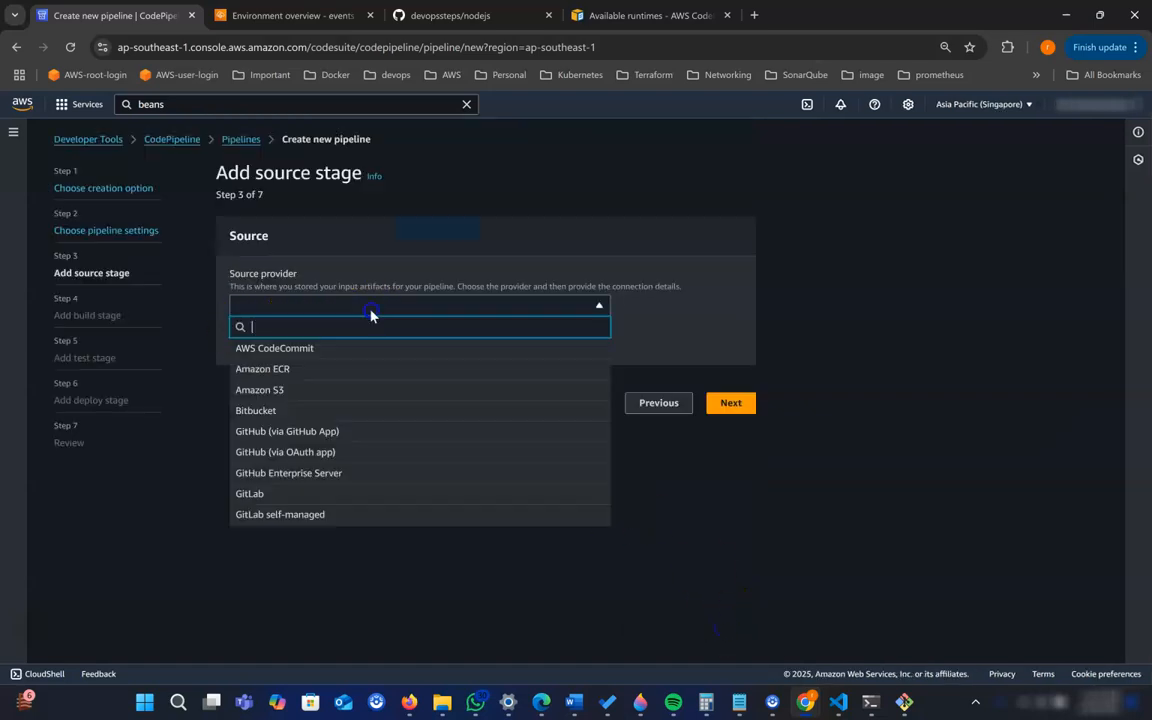
left_click(356, 436)
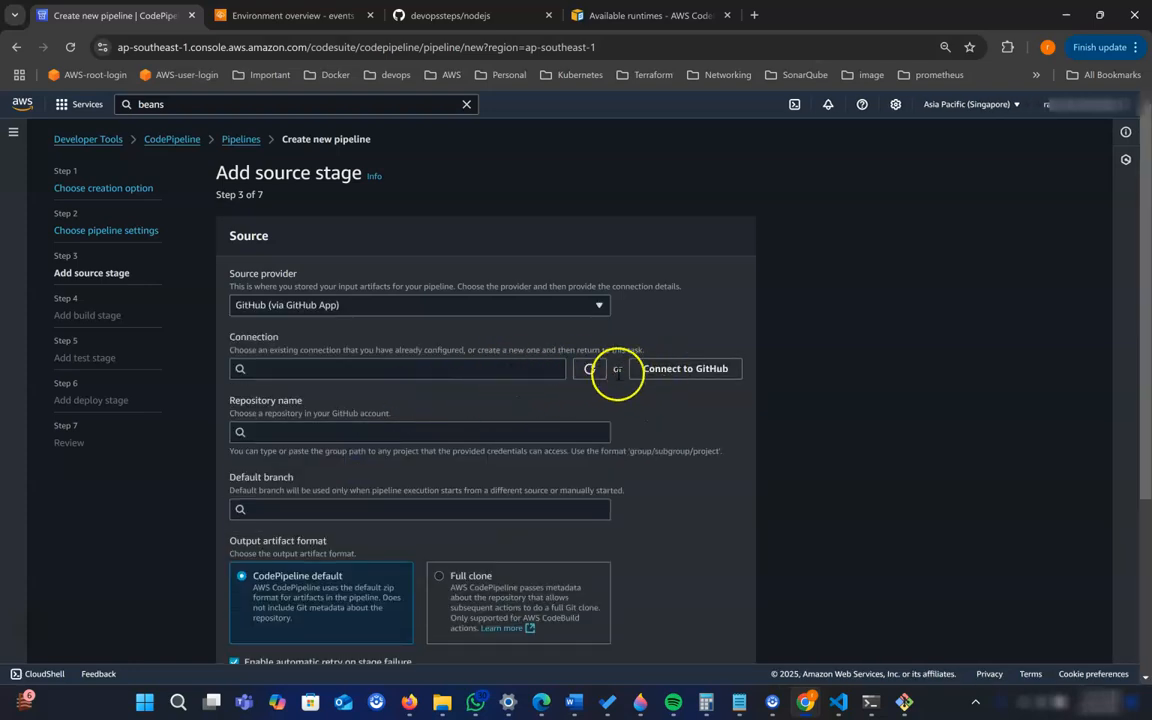
left_click(534, 372)
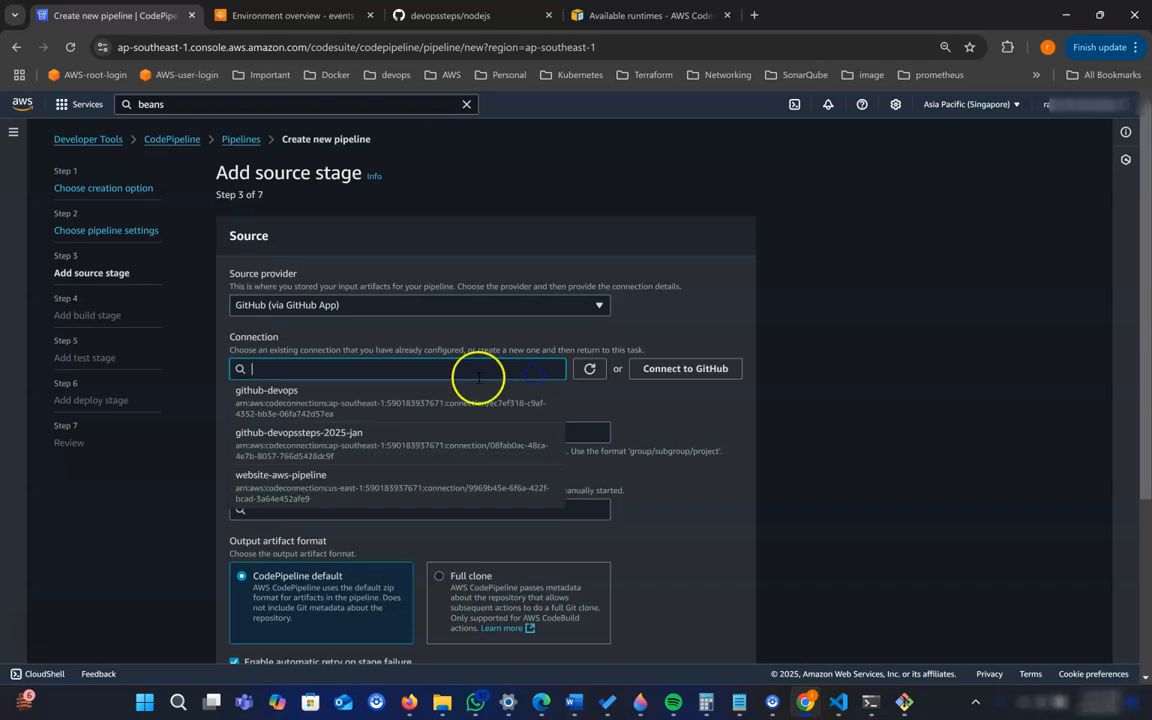
left_click(358, 450)
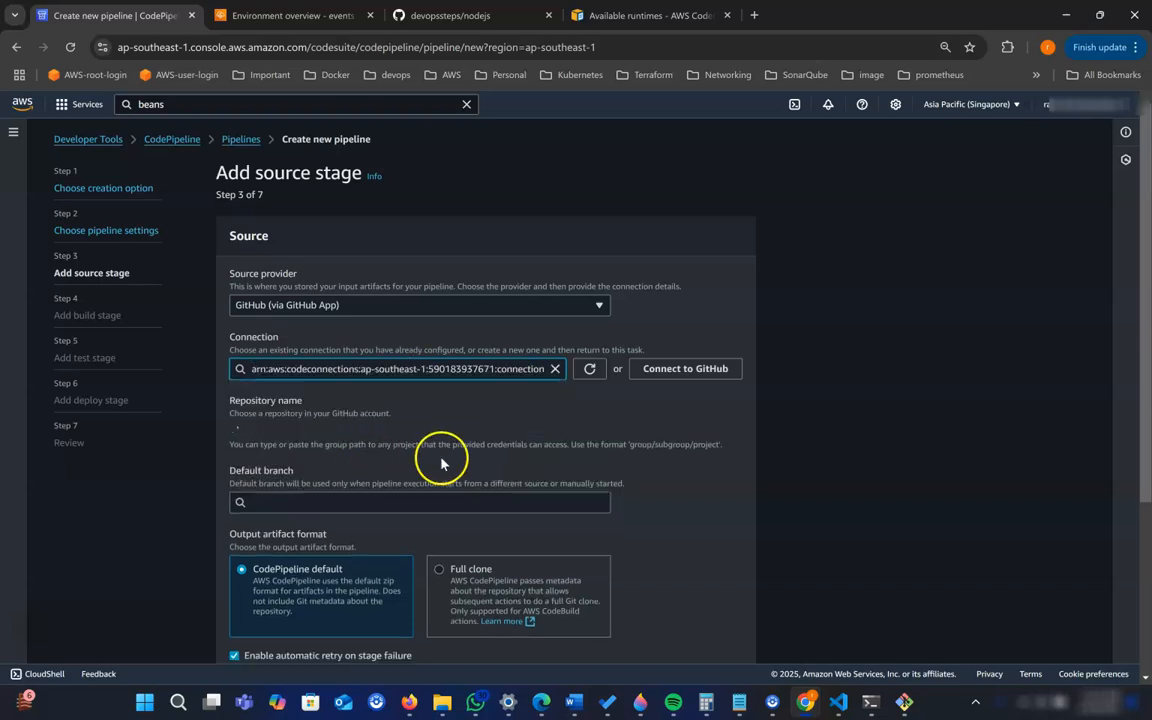
- Choose devopssteps/nodejs as the source repository, checking it against the repository page on GitHub
left_click(330, 432)
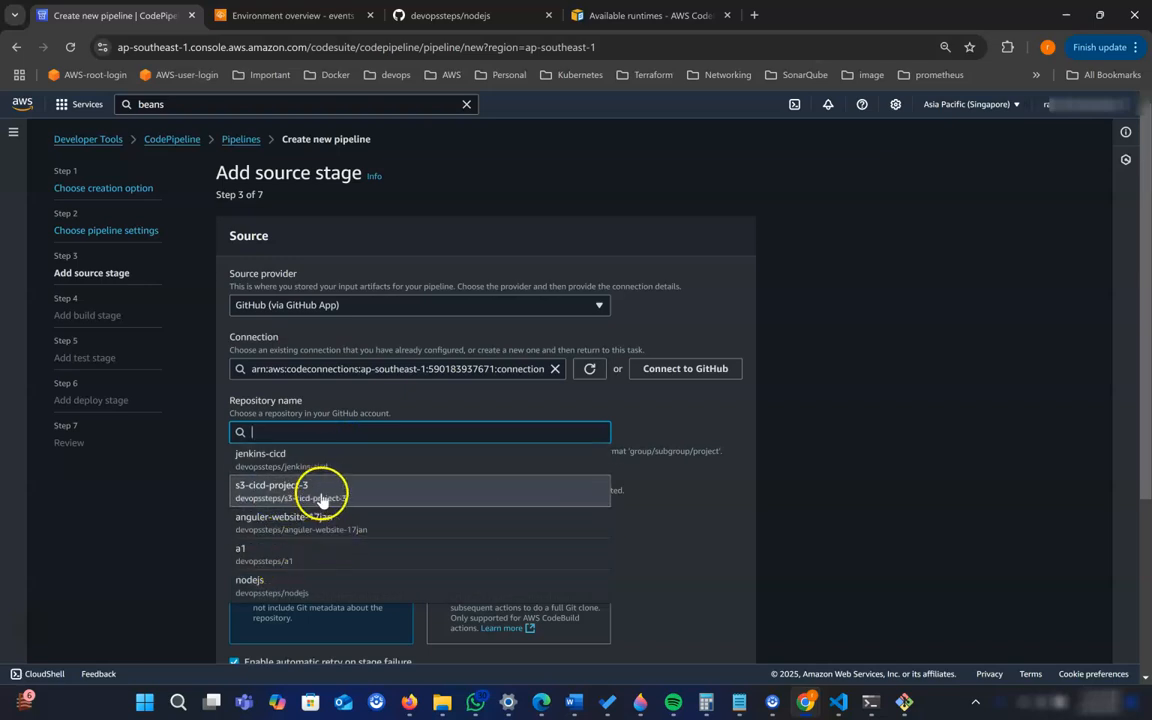
left_click(272, 585)
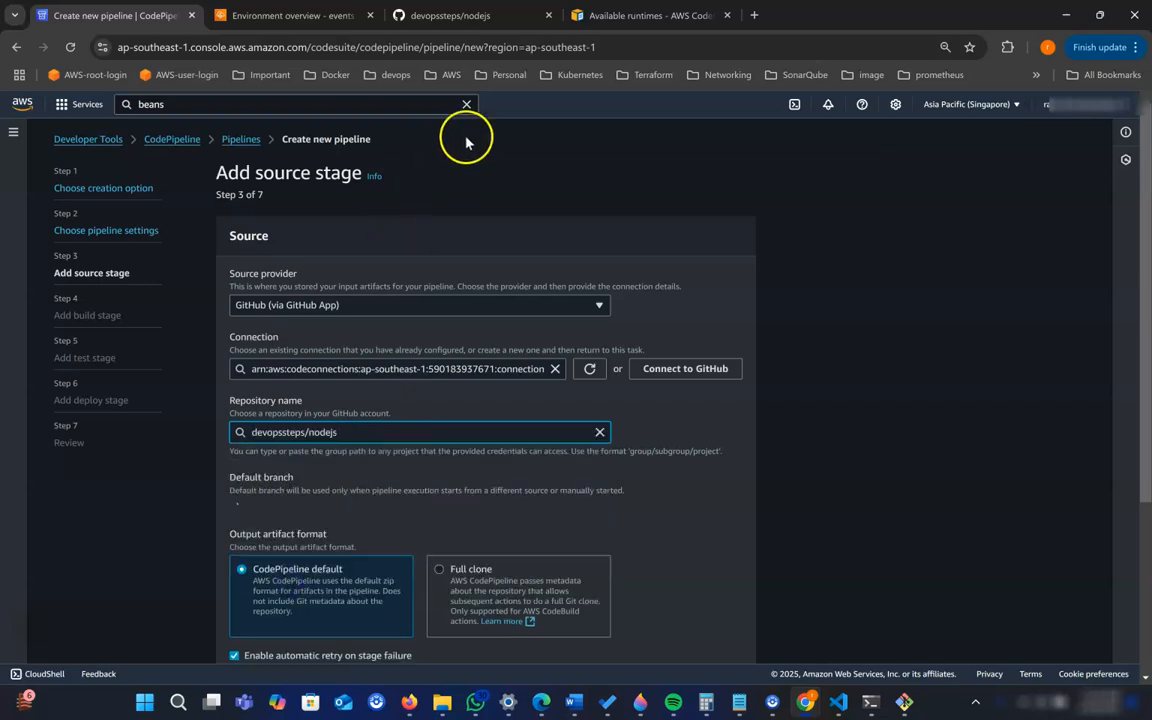
left_click(452, 16)
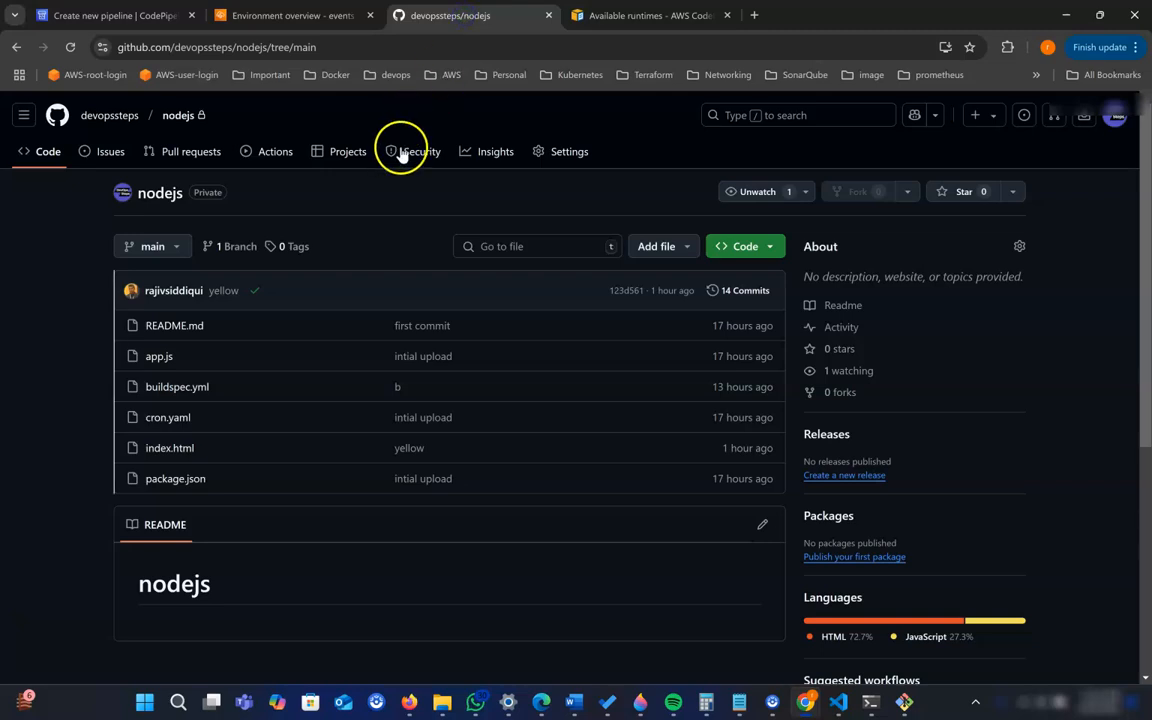
left_click(127, 16)
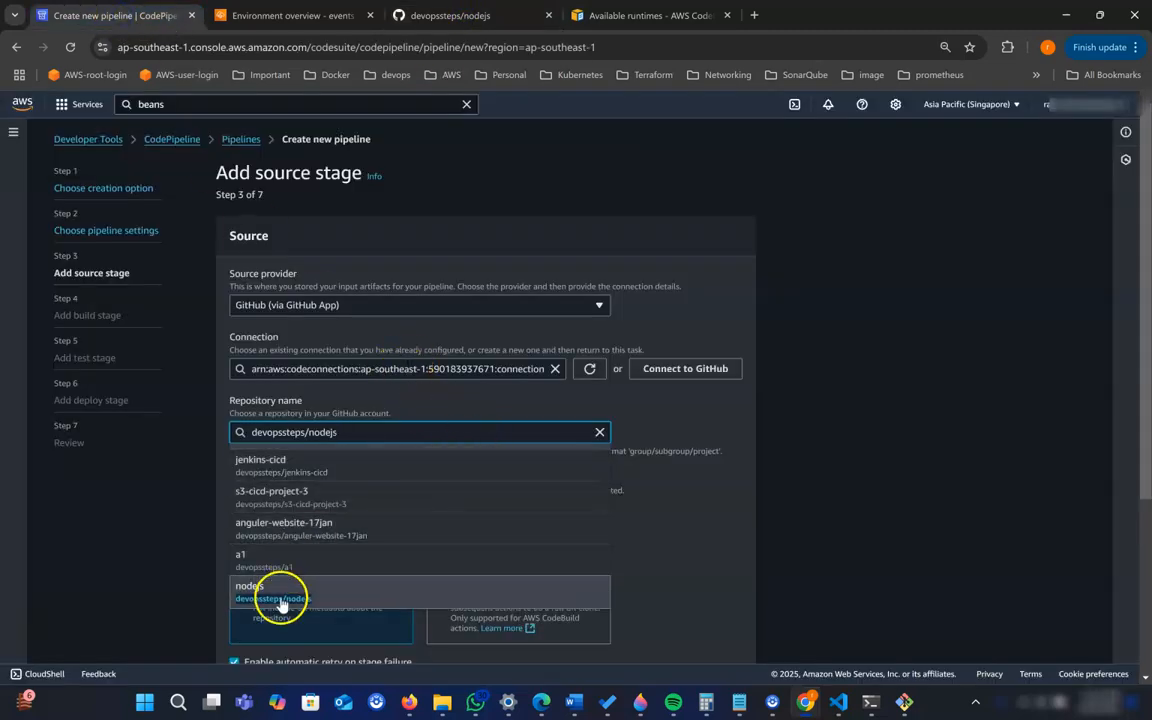
left_click(283, 668)
- Set the source's default branch to main, keep the default artifact and webhook settings, and skip the optional build stage
scroll(673, 535, "down", 2)
left_click(284, 359)
type("main")
scroll(571, 437, "down", 2)
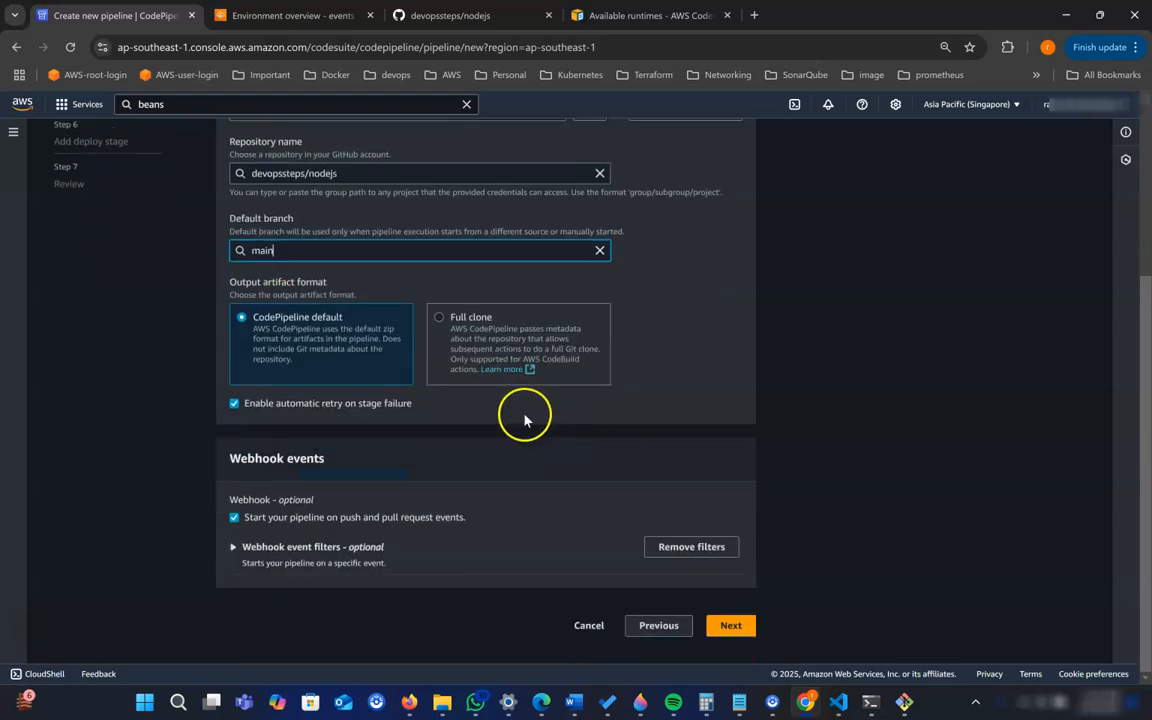
left_click(735, 626)
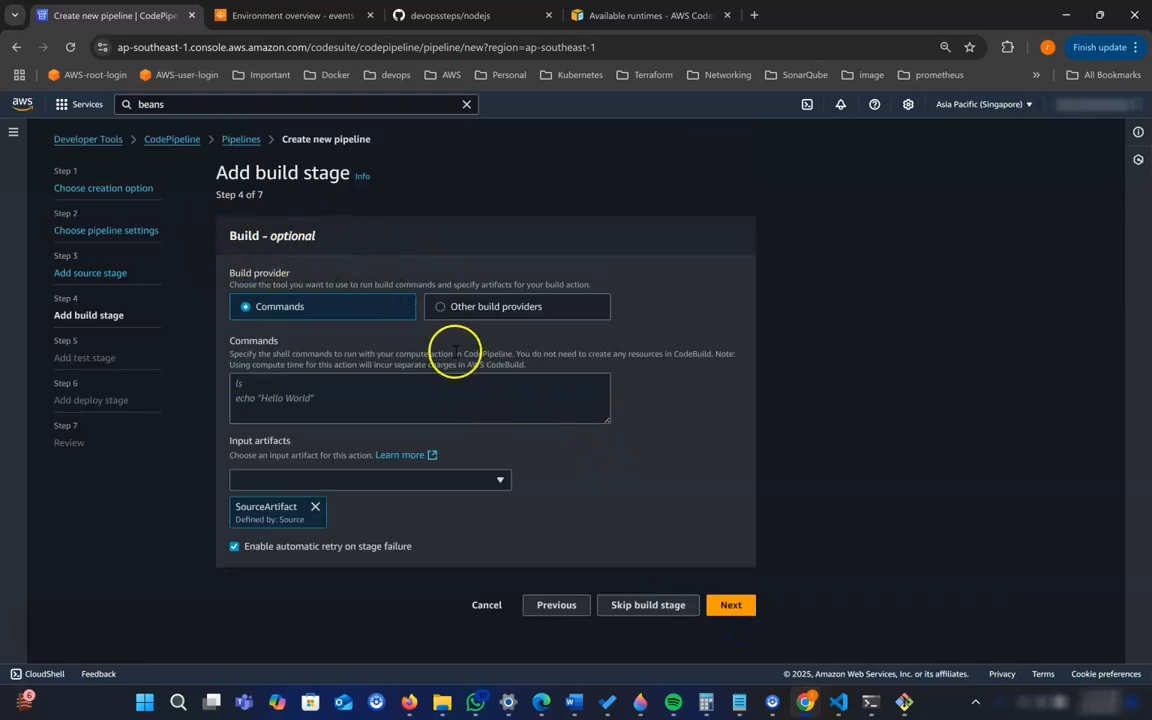
left_click(645, 612)
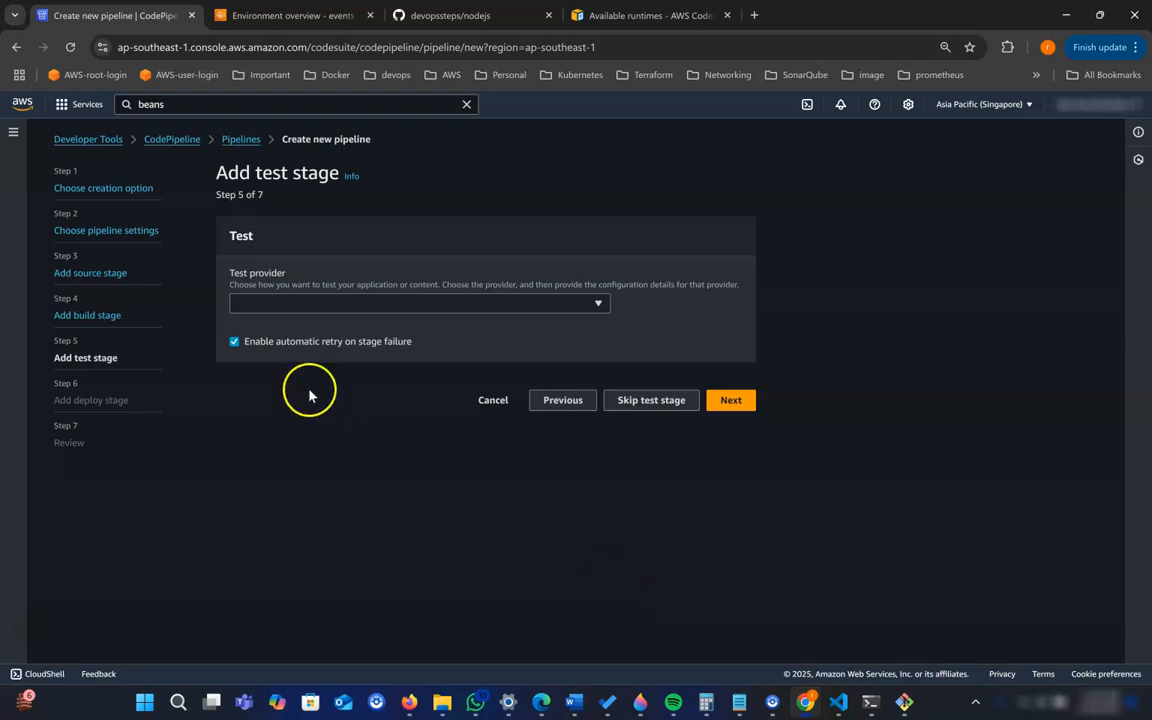
- Skip the optional test stage and choose AWS Elastic Beanstalk as the deploy provider
left_click(663, 404)
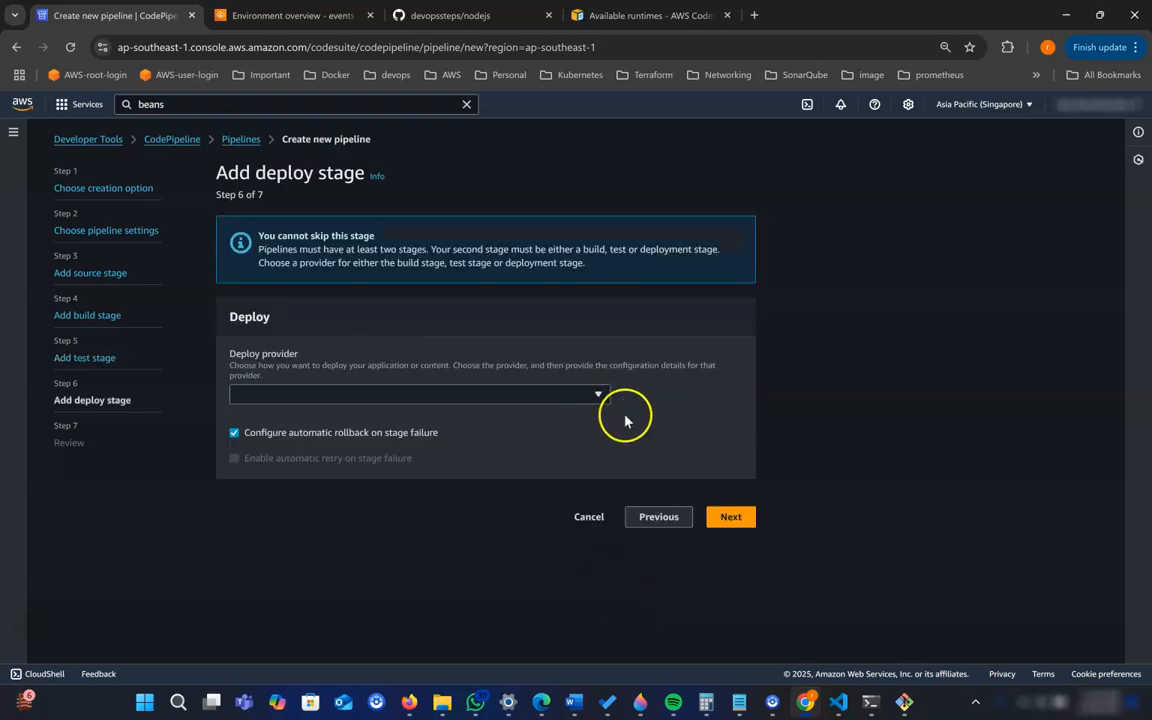
left_click(453, 395)
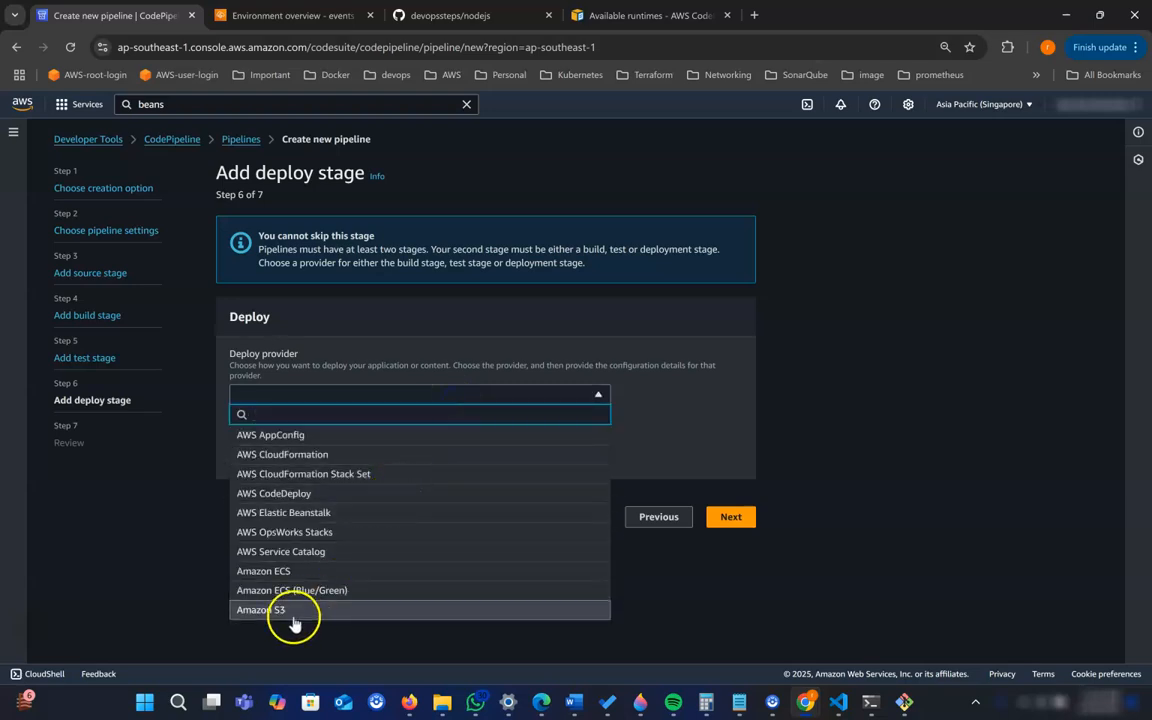
left_click(302, 513)
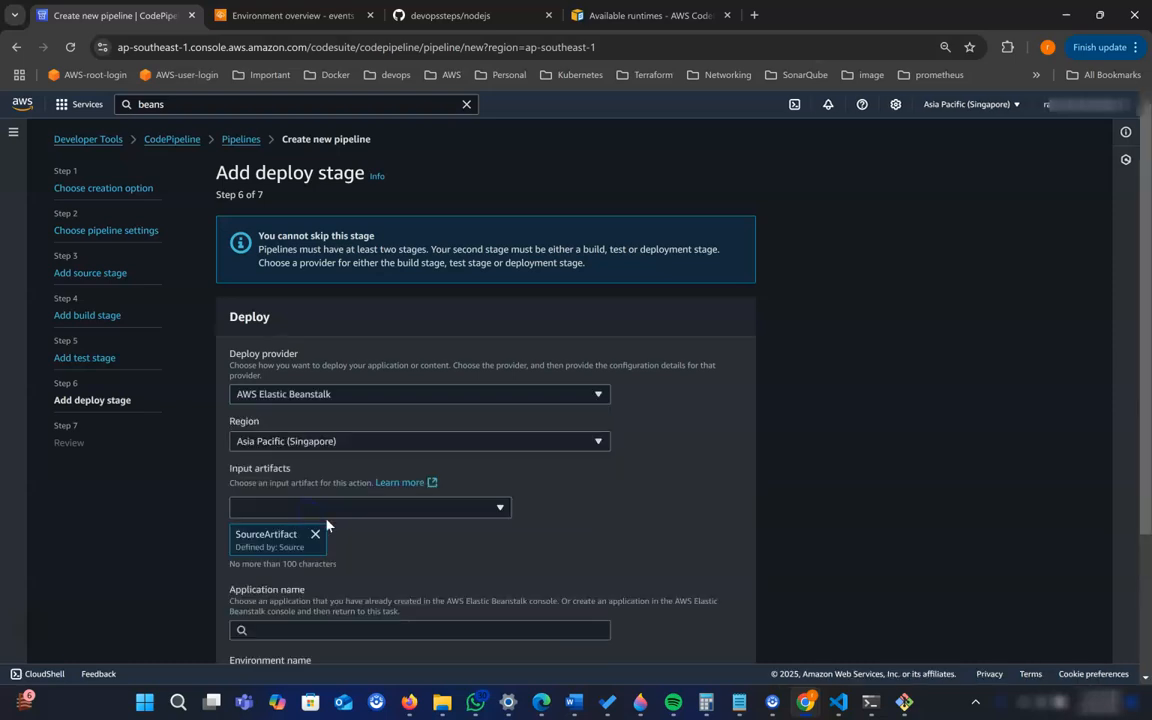
- Dismiss the notifications on the Website-dev-env-2 environment page and open the environment's domain in a new tab
left_click(300, 16)
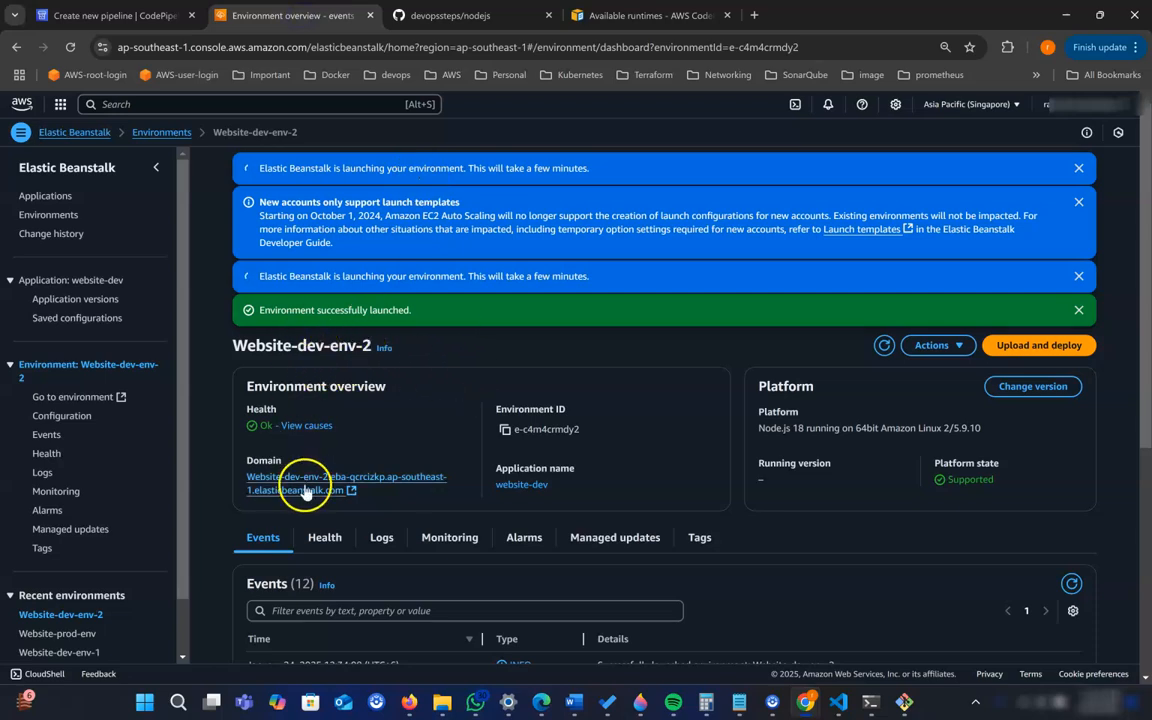
left_click(1078, 276)
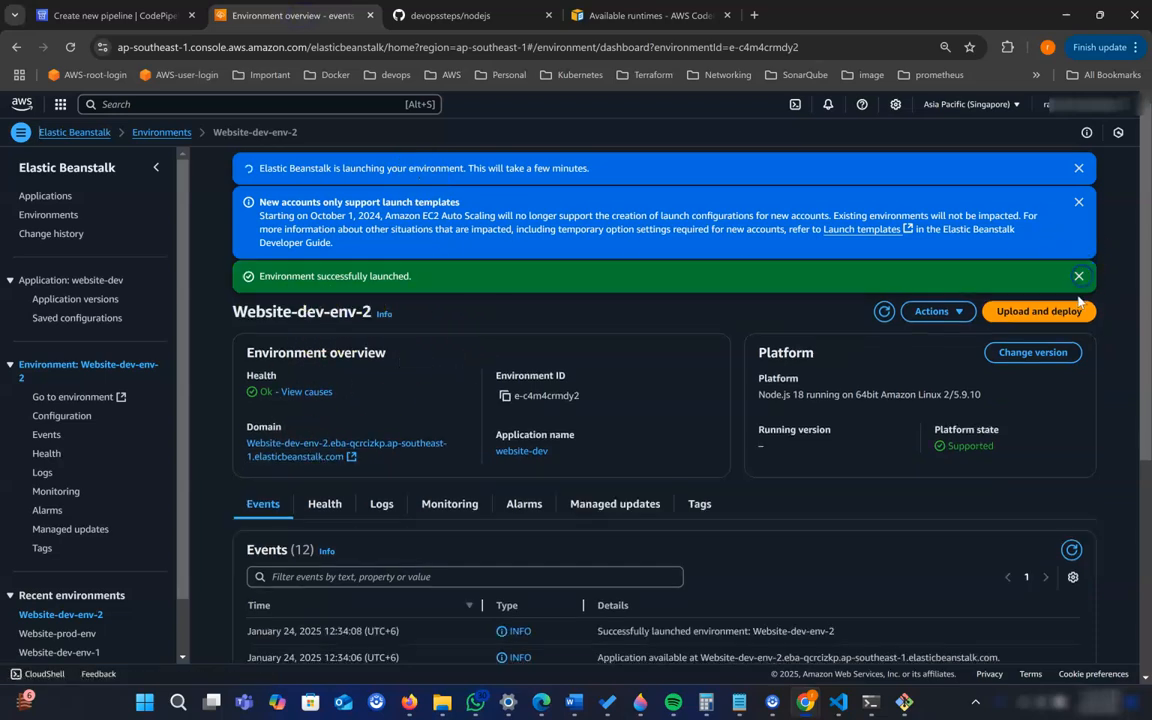
left_click(1078, 276)
left_click(1078, 202)
left_click(1078, 168)
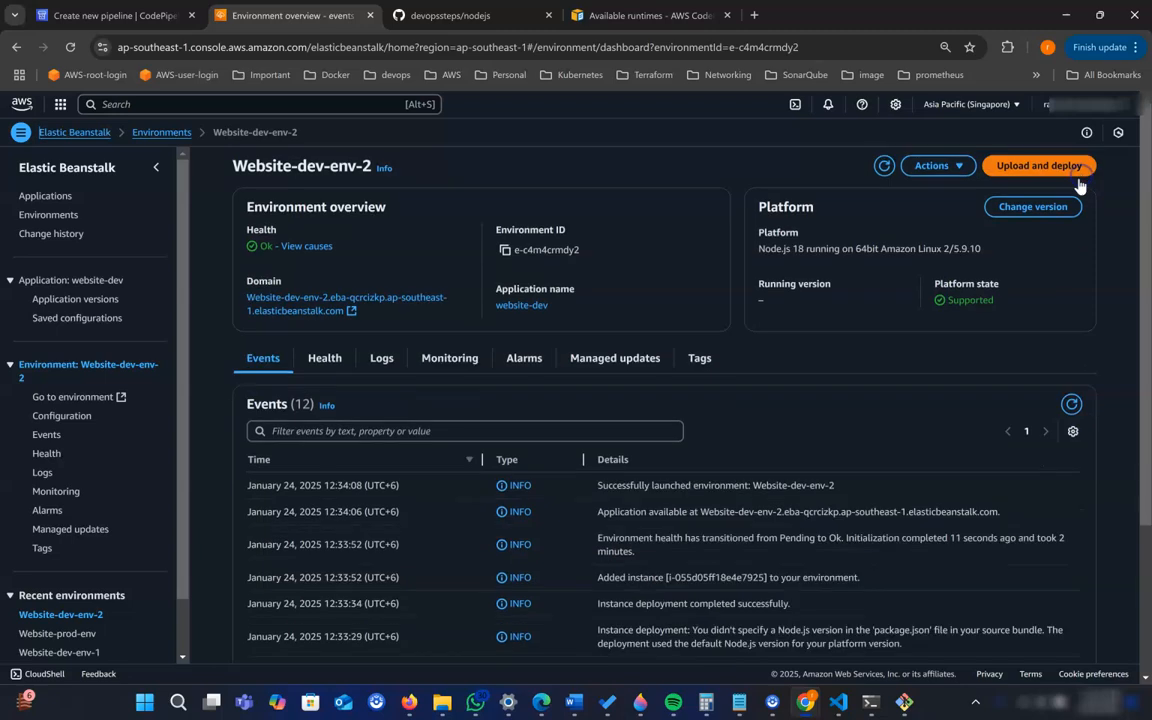
right_click(317, 311)
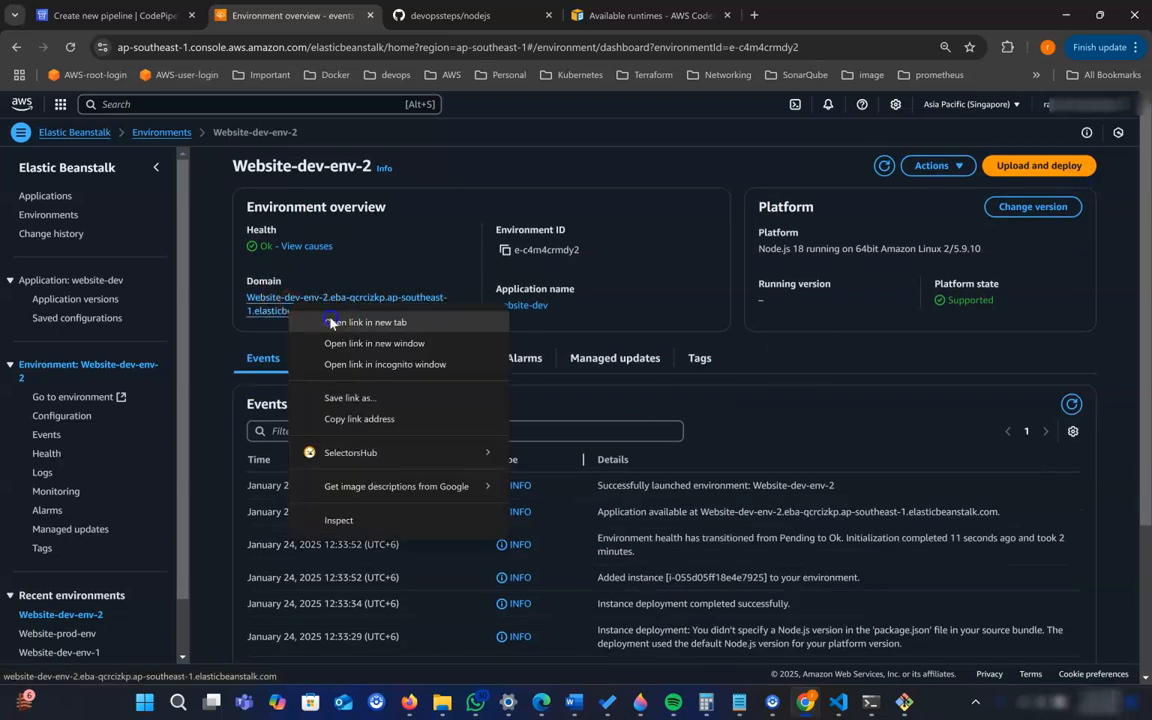
left_click(365, 322)
left_click(447, 17)
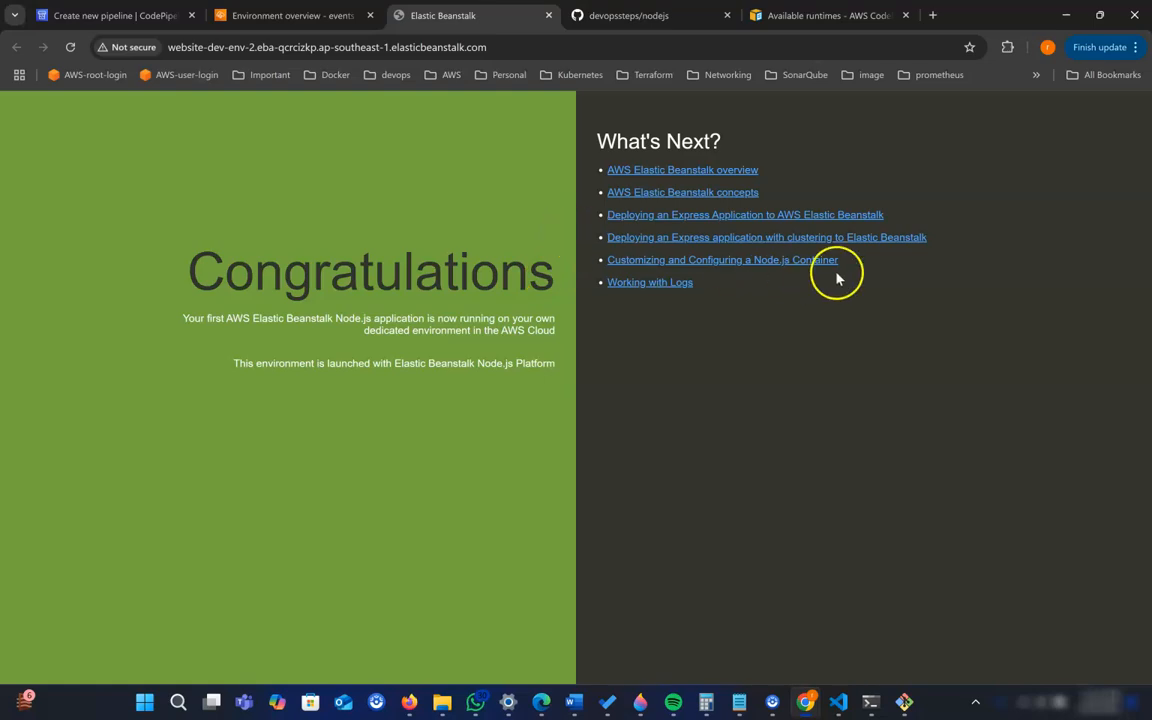
- Check Website-prod-env in the Elastic Beanstalk environments list, open its overview, and return to the dev site
left_click(265, 17)
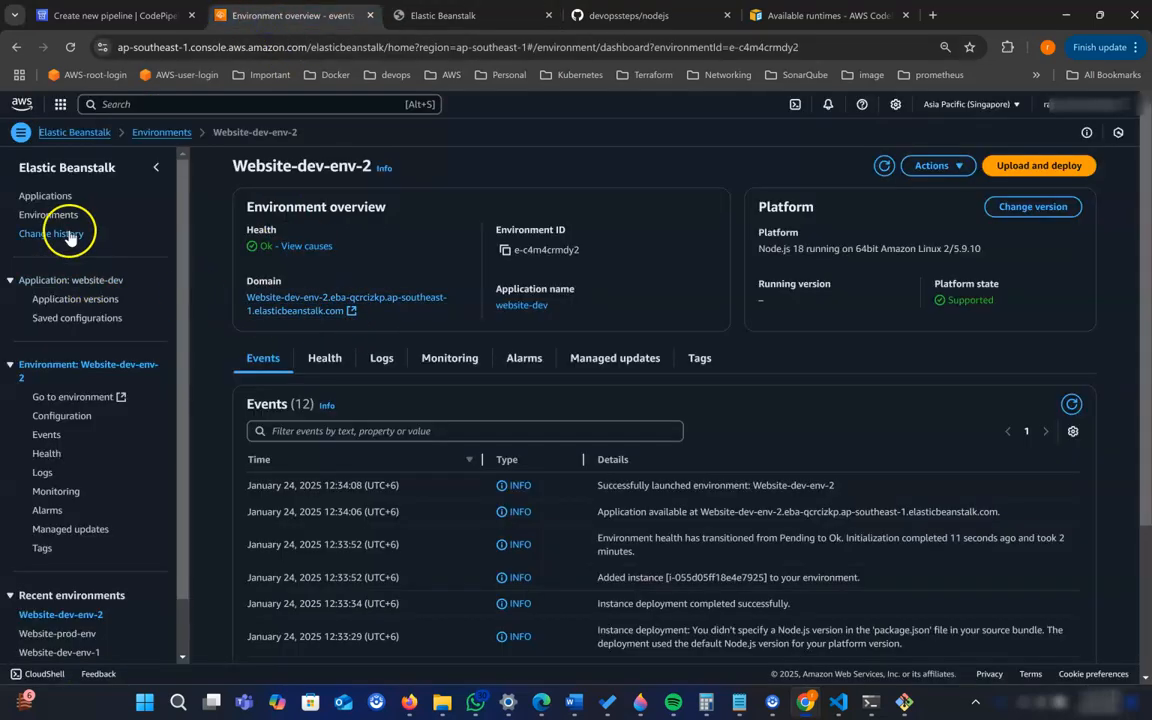
left_click(166, 134)
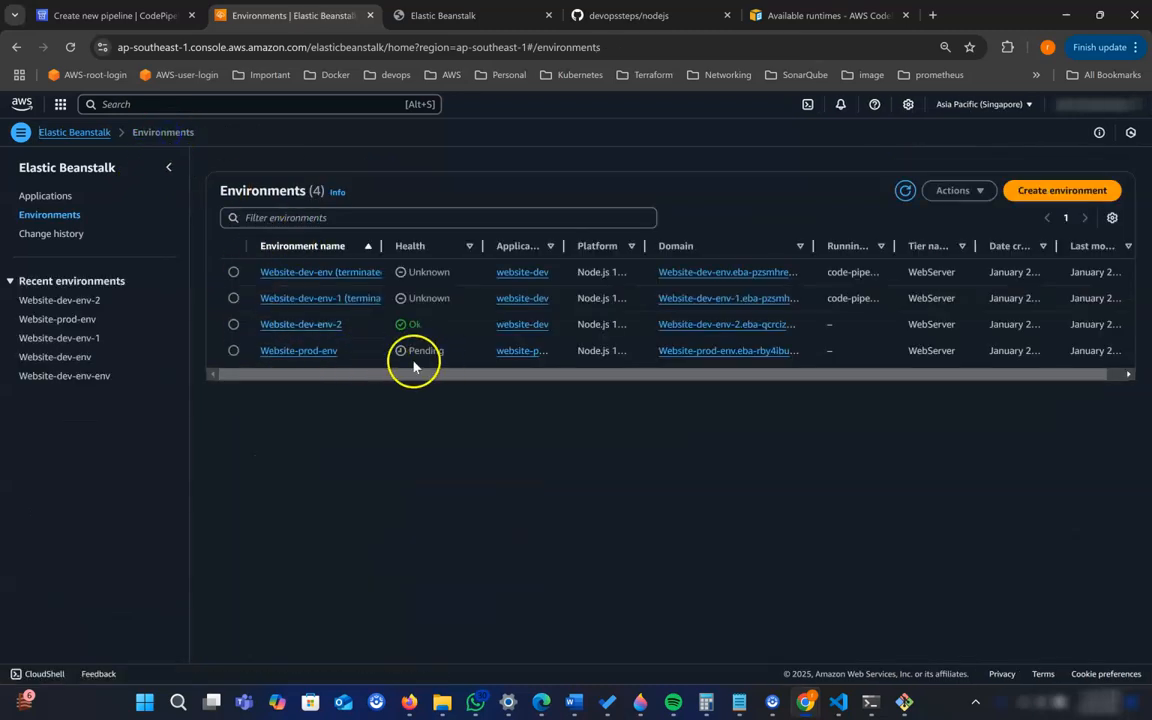
left_click(306, 355)
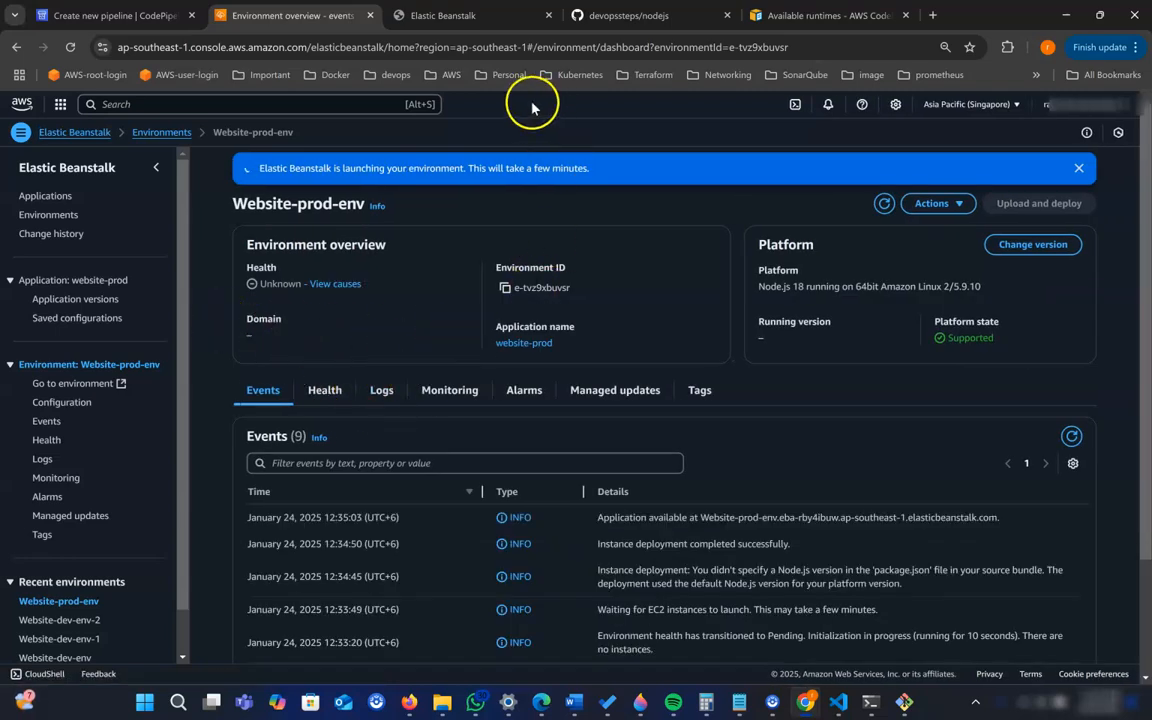
left_click(420, 28)
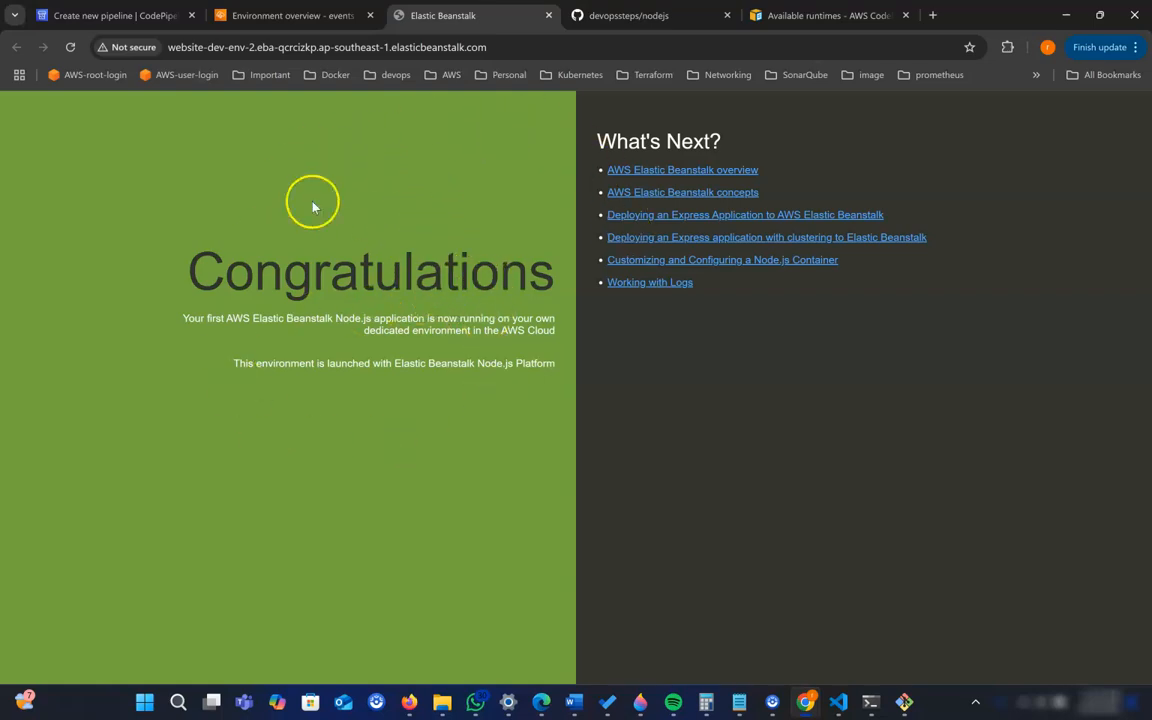
- Switch to VS Code, inspect the .textColumn background-color value in index.html, and return to the dev site for comparison
left_click(838, 702)
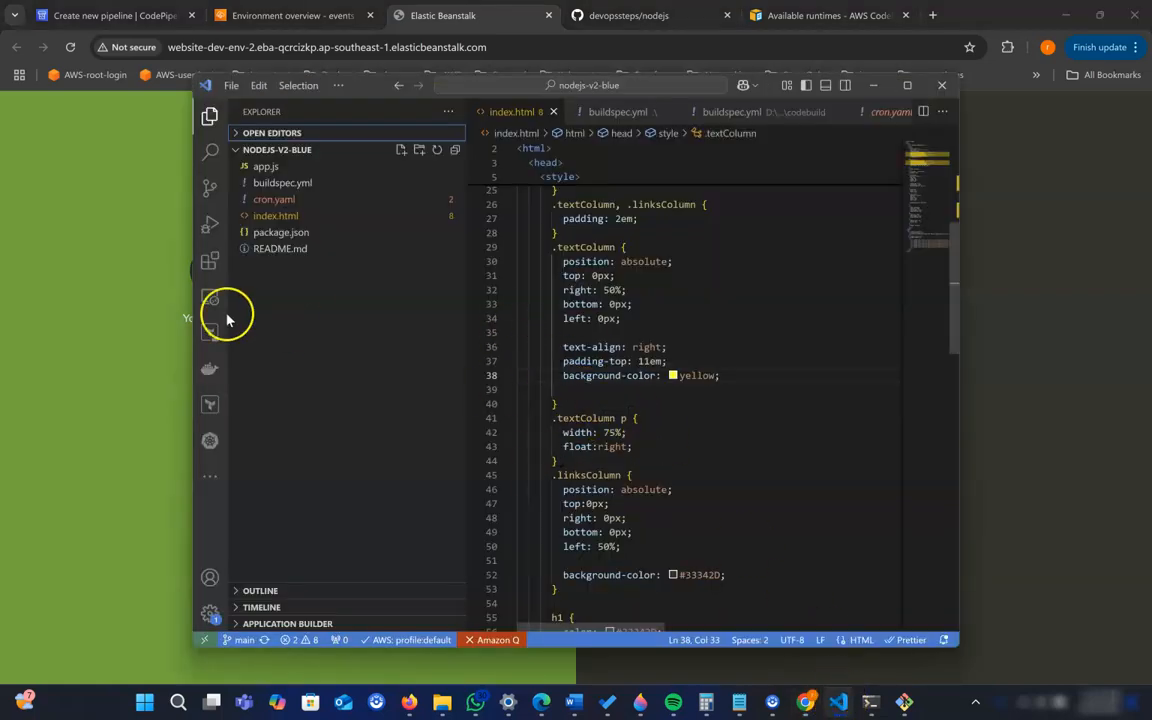
scroll(753, 400, "up", 1)
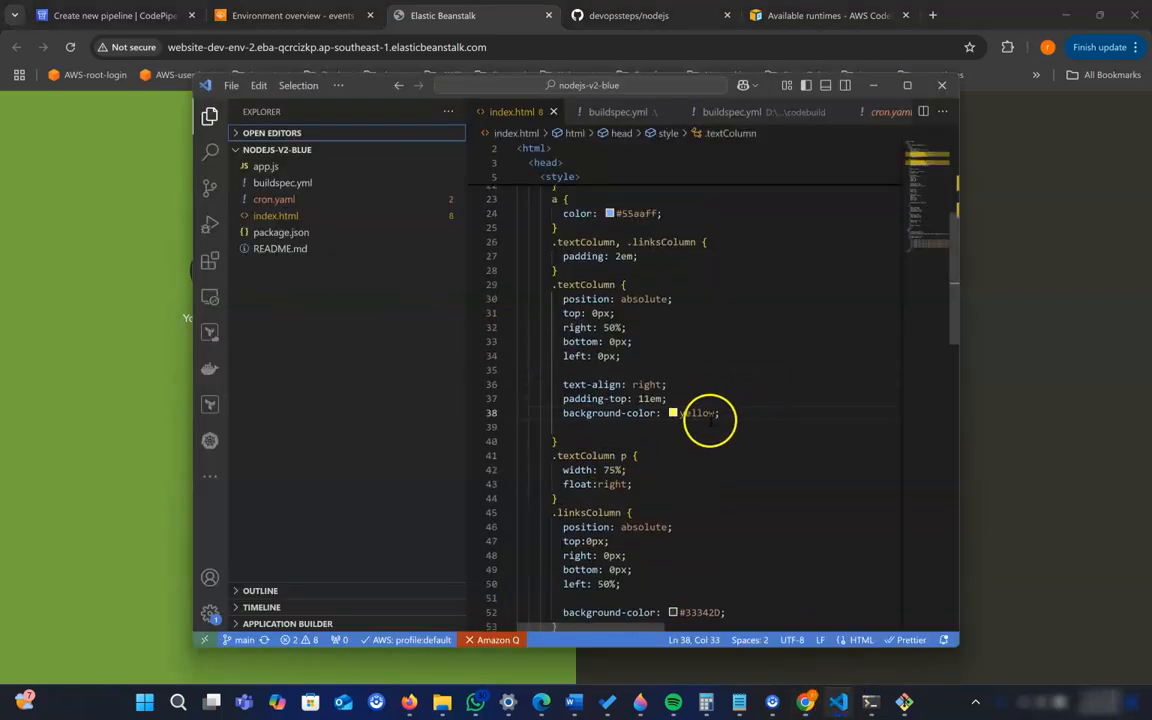
left_click_drag(731, 413, 680, 413)
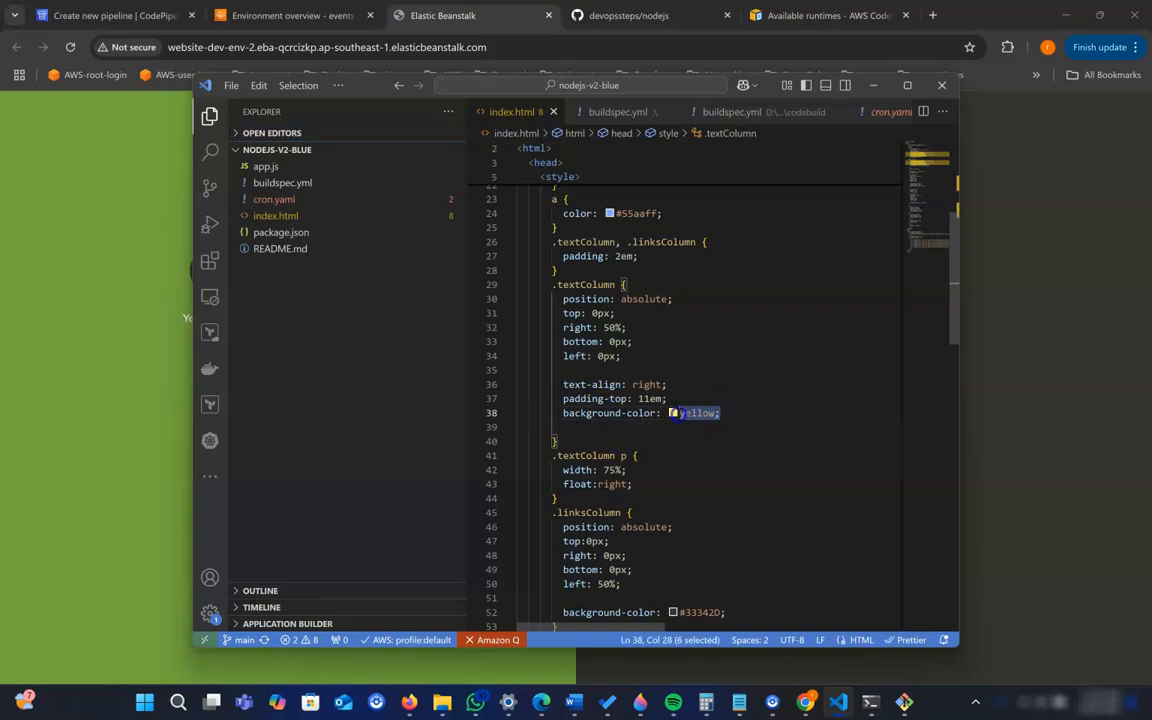
left_click(87, 373)
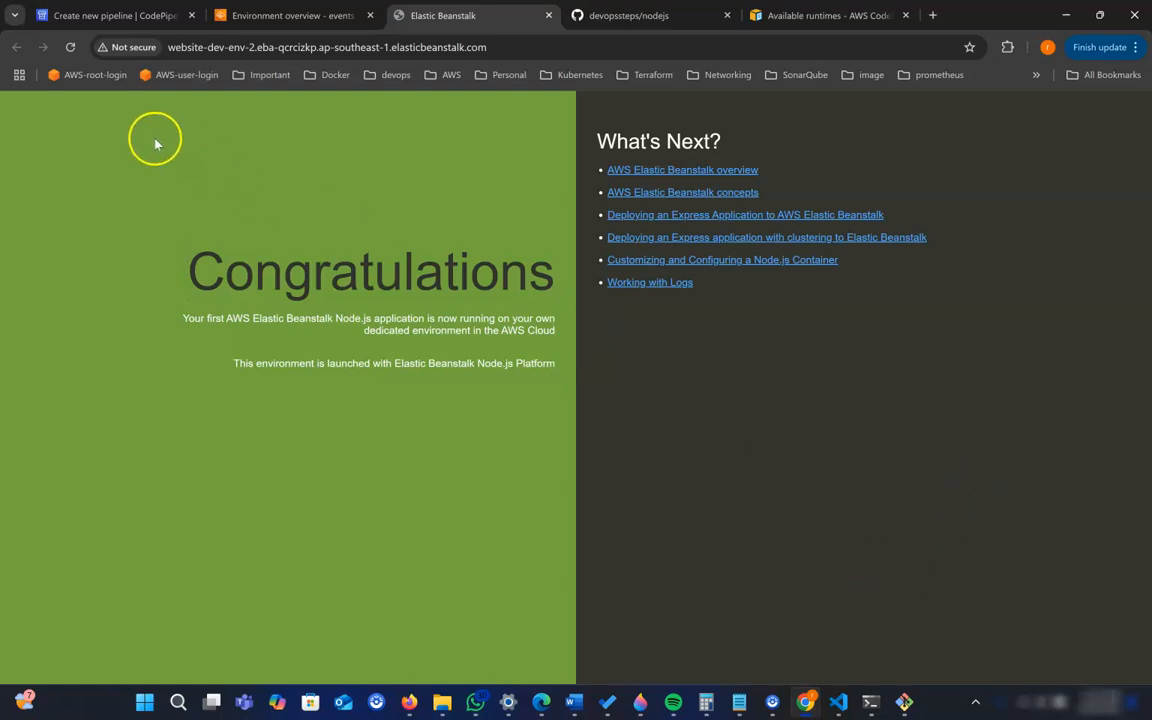
- Set the deploy stage's application to website-dev and its environment to Website-dev-env-2, keeping SourceArtifact as the input artifact
left_click(110, 16)
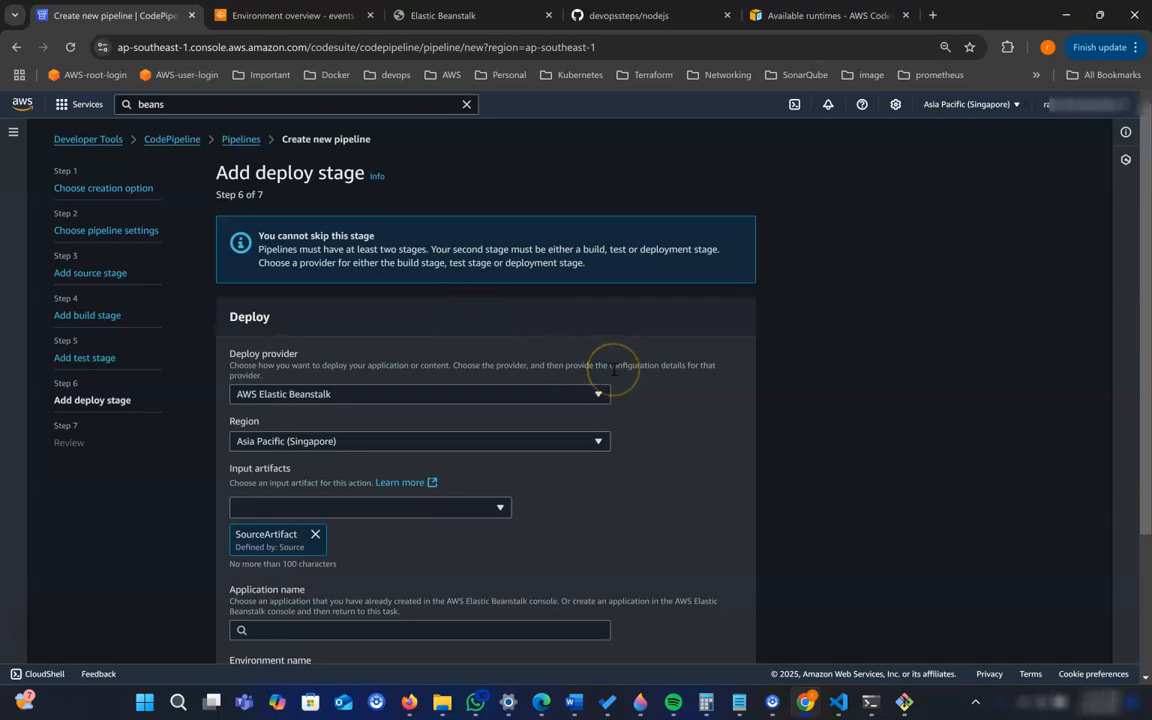
left_click(686, 406)
scroll(686, 406, "down", 2)
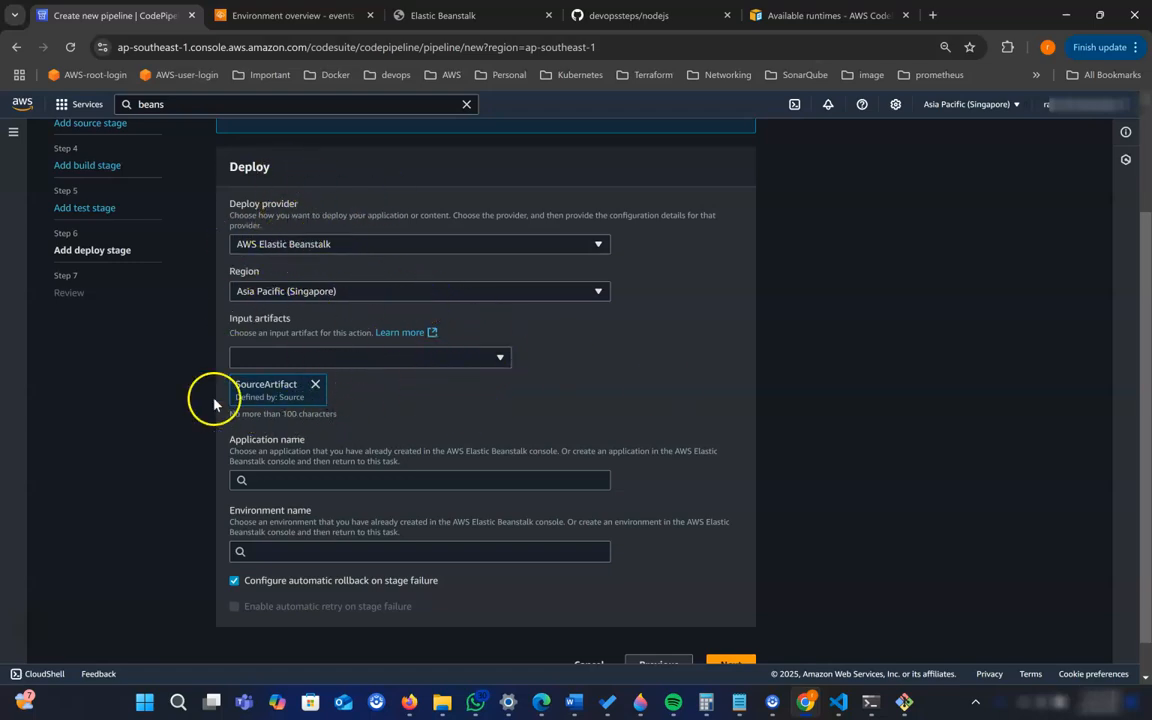
scroll(285, 395, "down", 1)
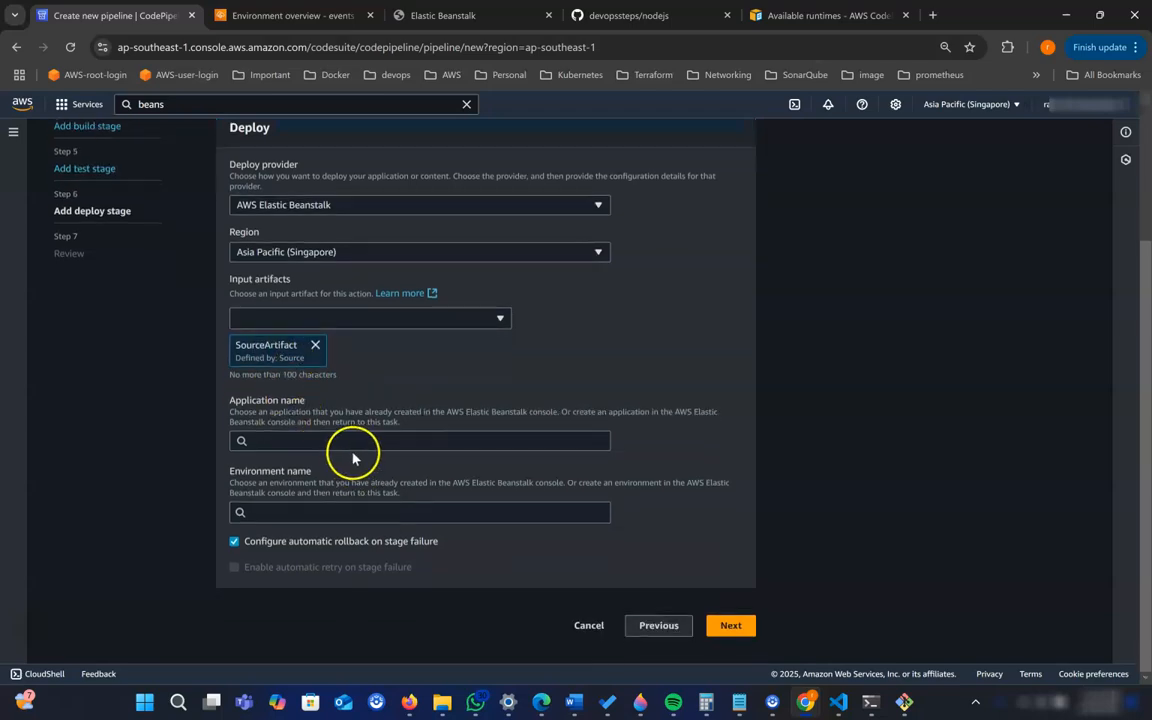
left_click(326, 443)
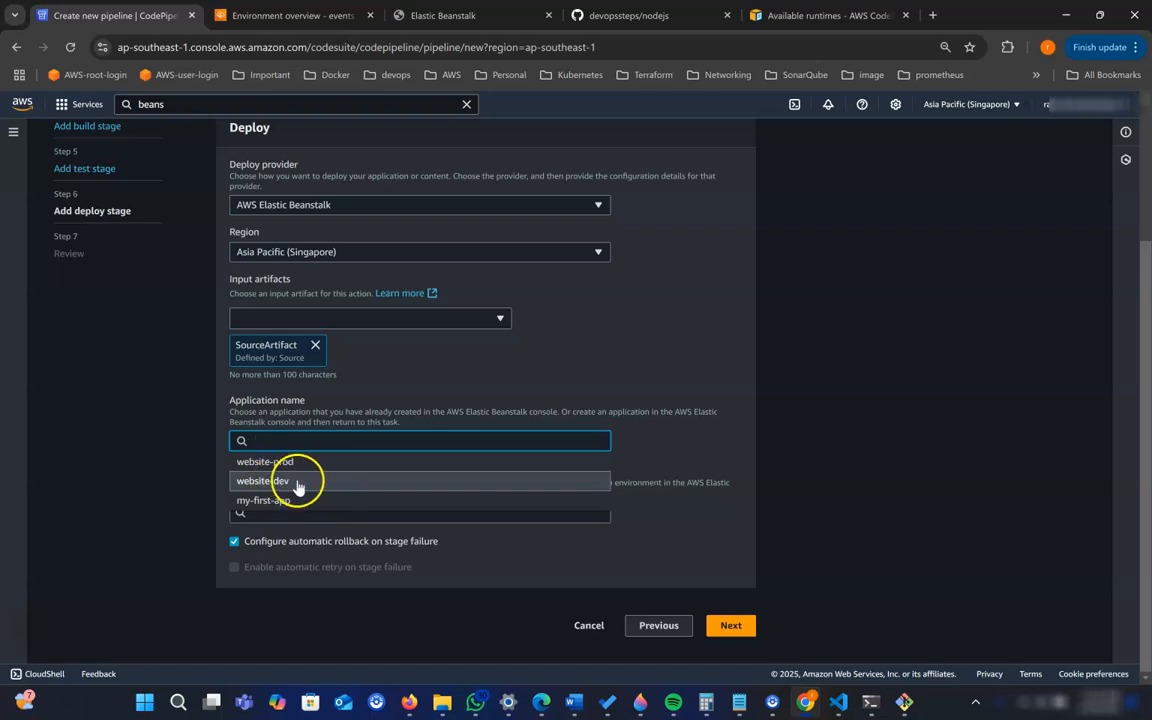
left_click(288, 482)
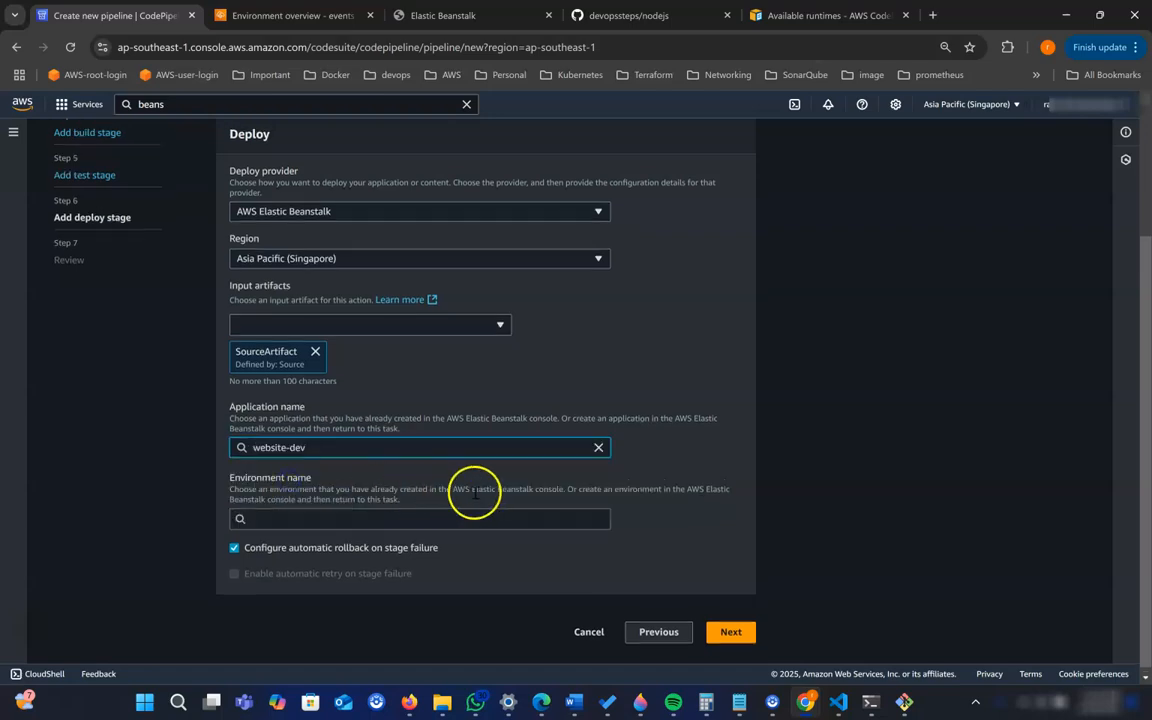
left_click(338, 522)
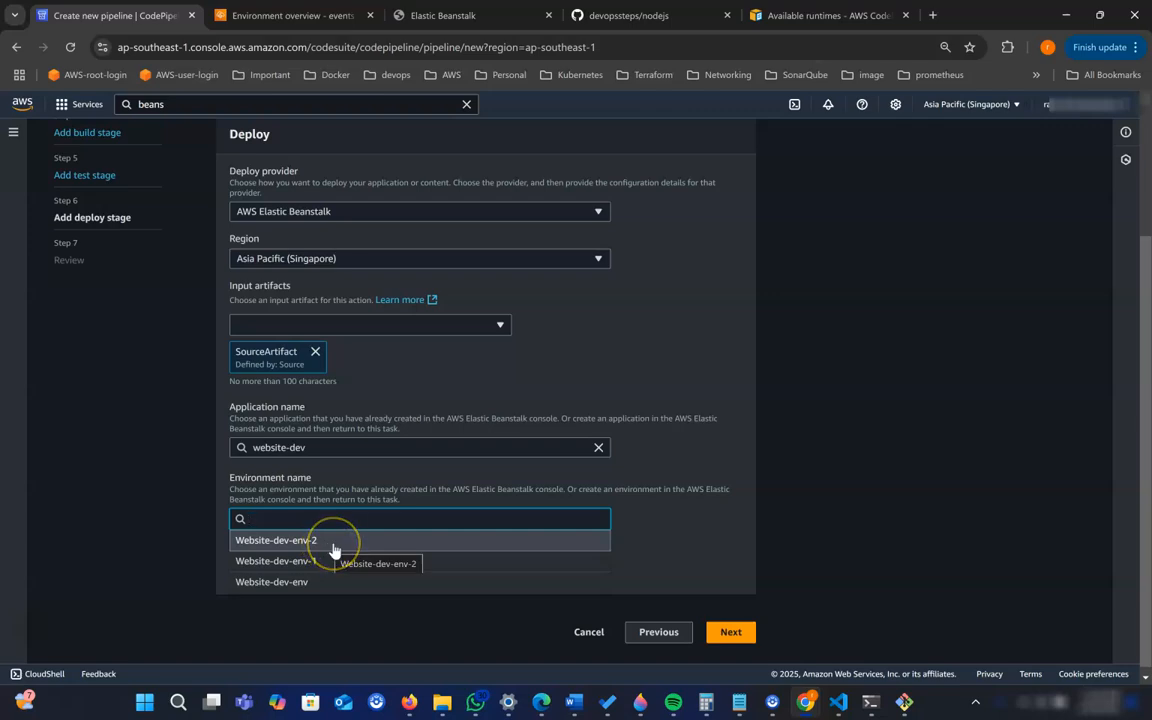
left_click(333, 541)
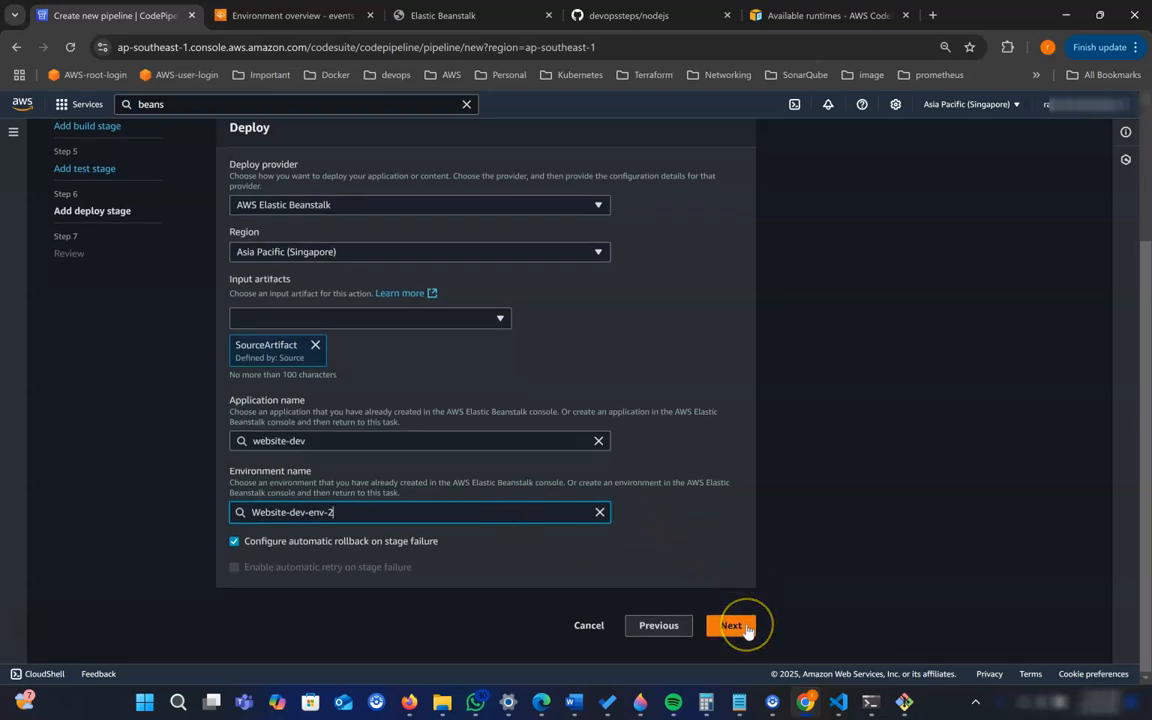
- Proceed to the review and create the website-nodejs-pipeine pipeline
left_click(731, 625)
scroll(686, 516, "down", 10)
left_click(744, 630)
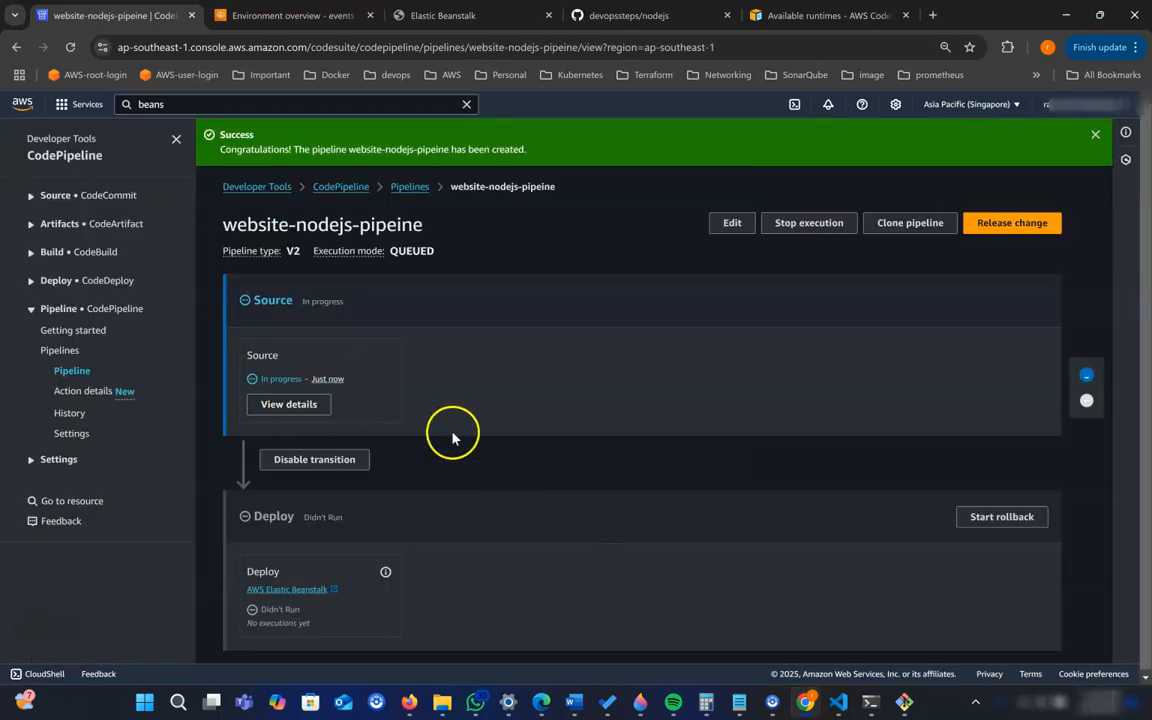
- Monitor the pipeline's Source and Deploy stages, and reload the dev site to check the deployed page
left_click(485, 20)
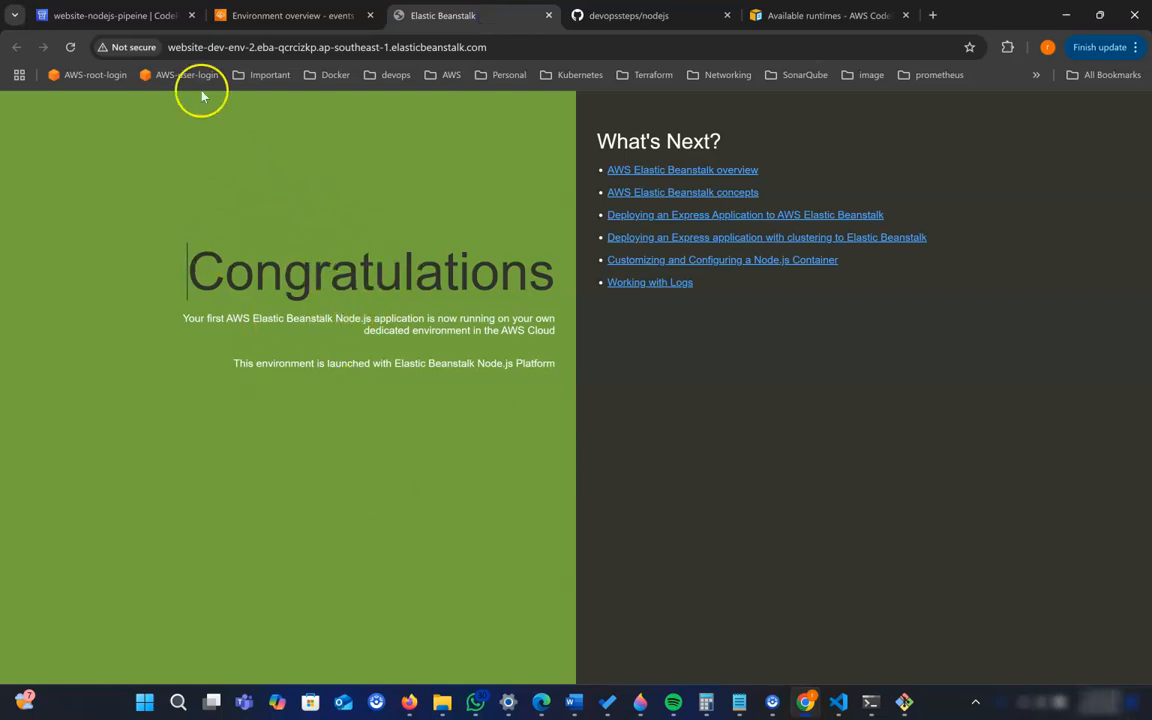
left_click(115, 15)
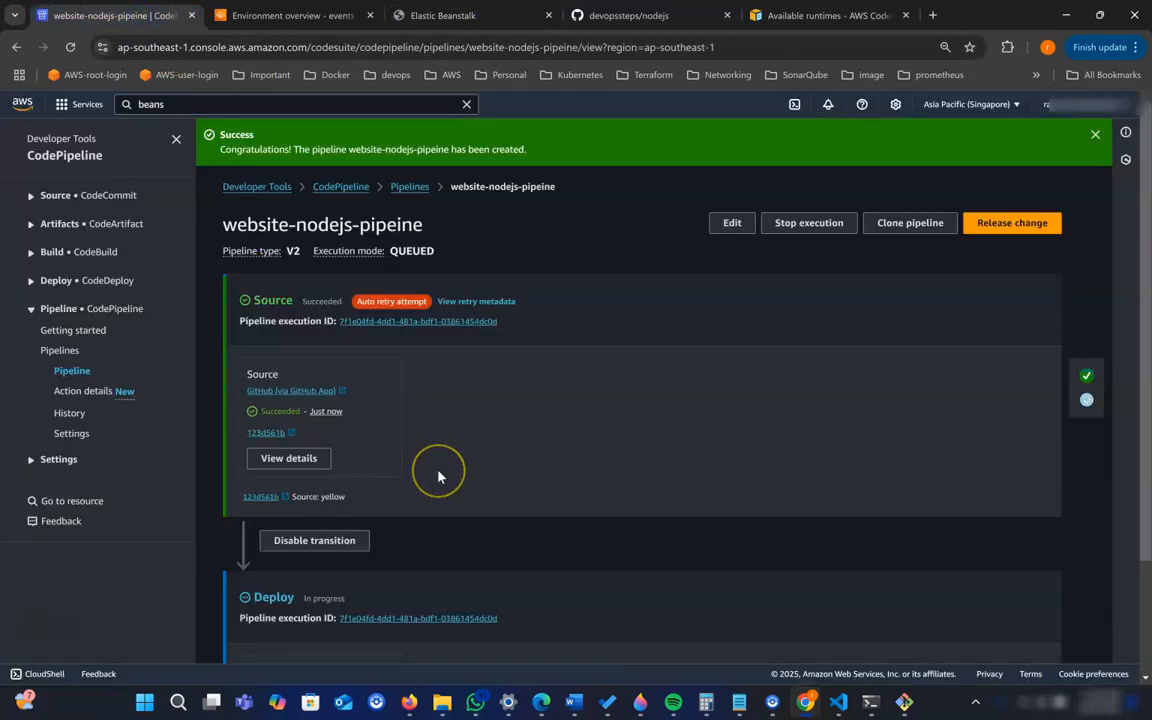
scroll(437, 476, "down", 2)
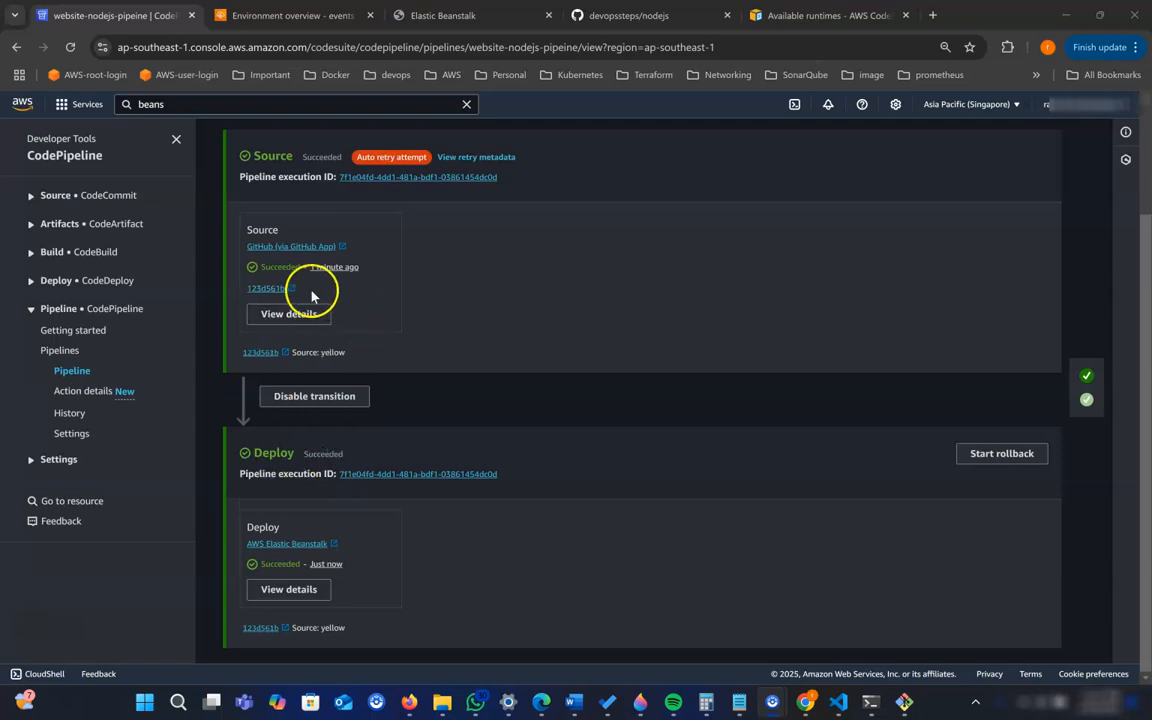
left_click(441, 18)
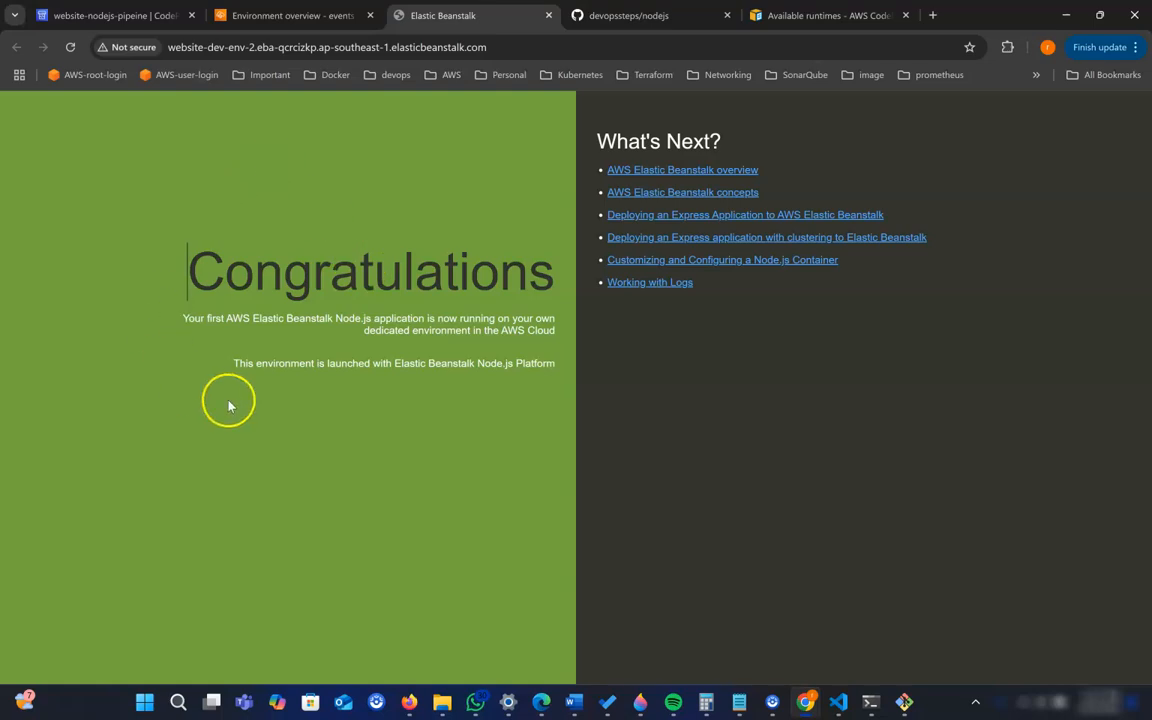
left_click(69, 47)
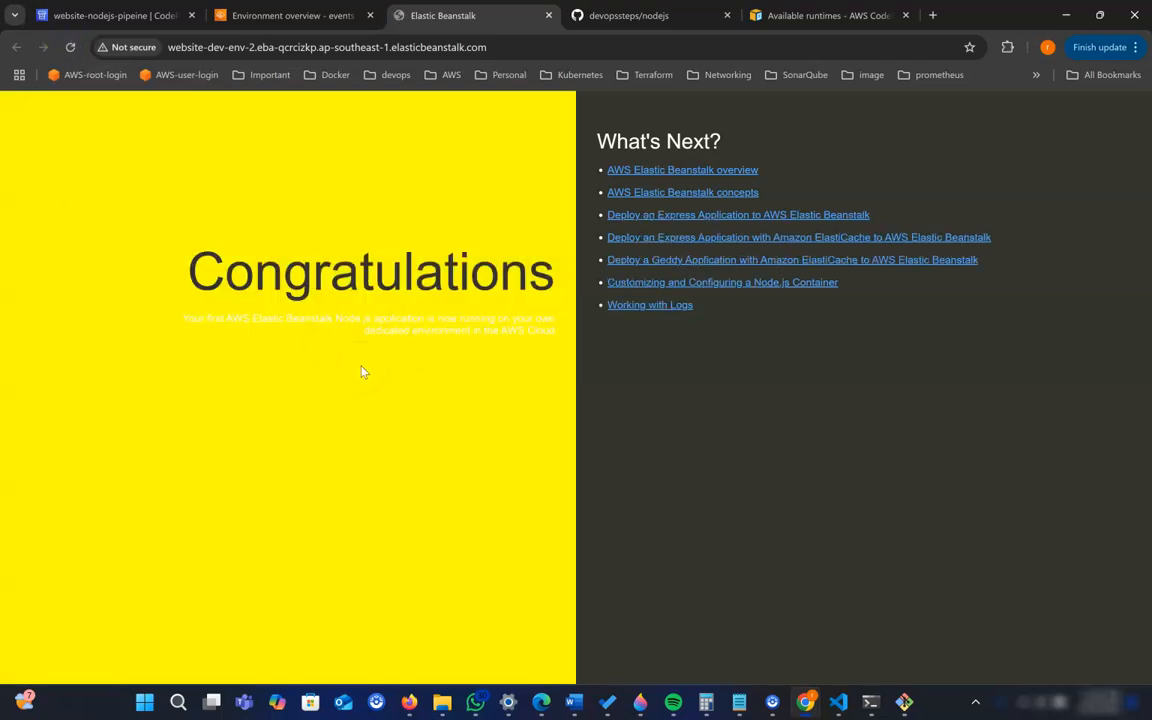
- Open the Website-prod-env domain in a new tab from its environment overview and view the production site
left_click(121, 14)
left_click(288, 17)
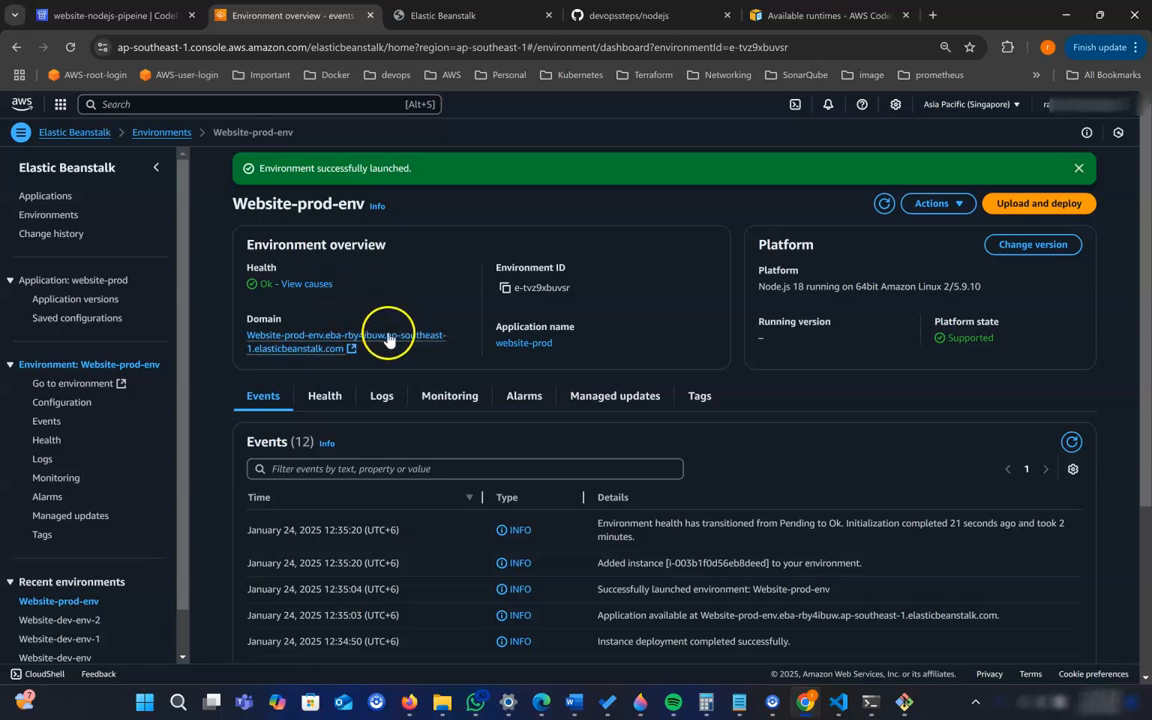
right_click(308, 348)
left_click(357, 362)
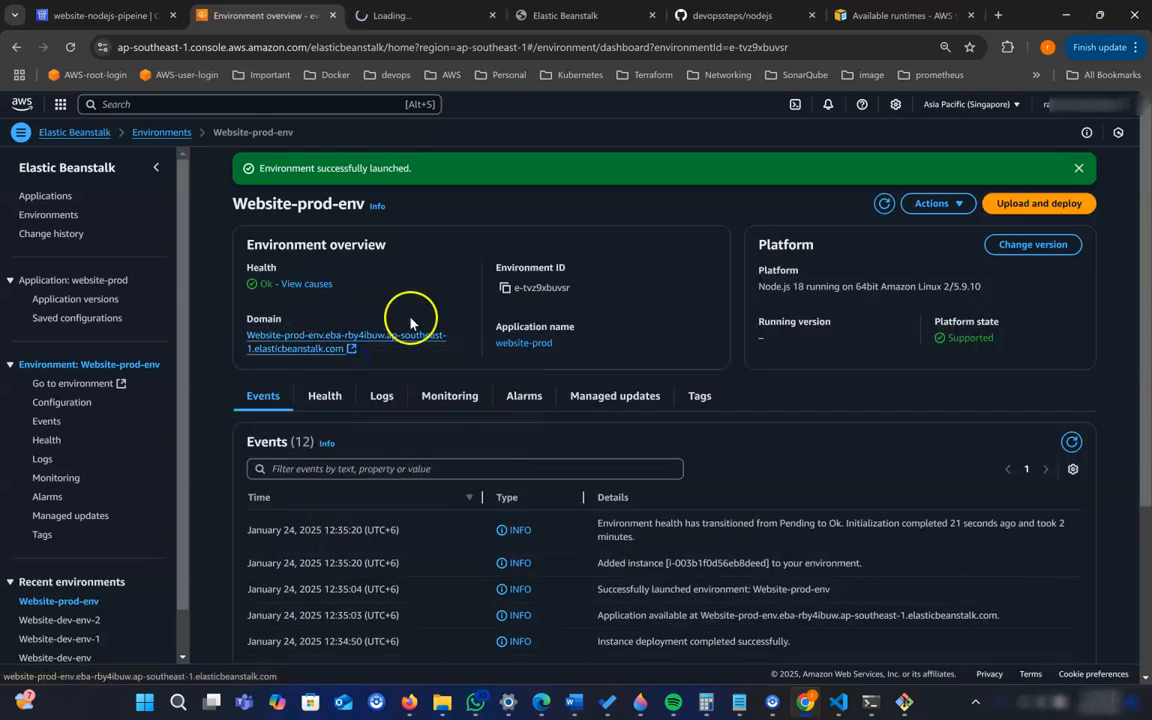
left_click(550, 17)
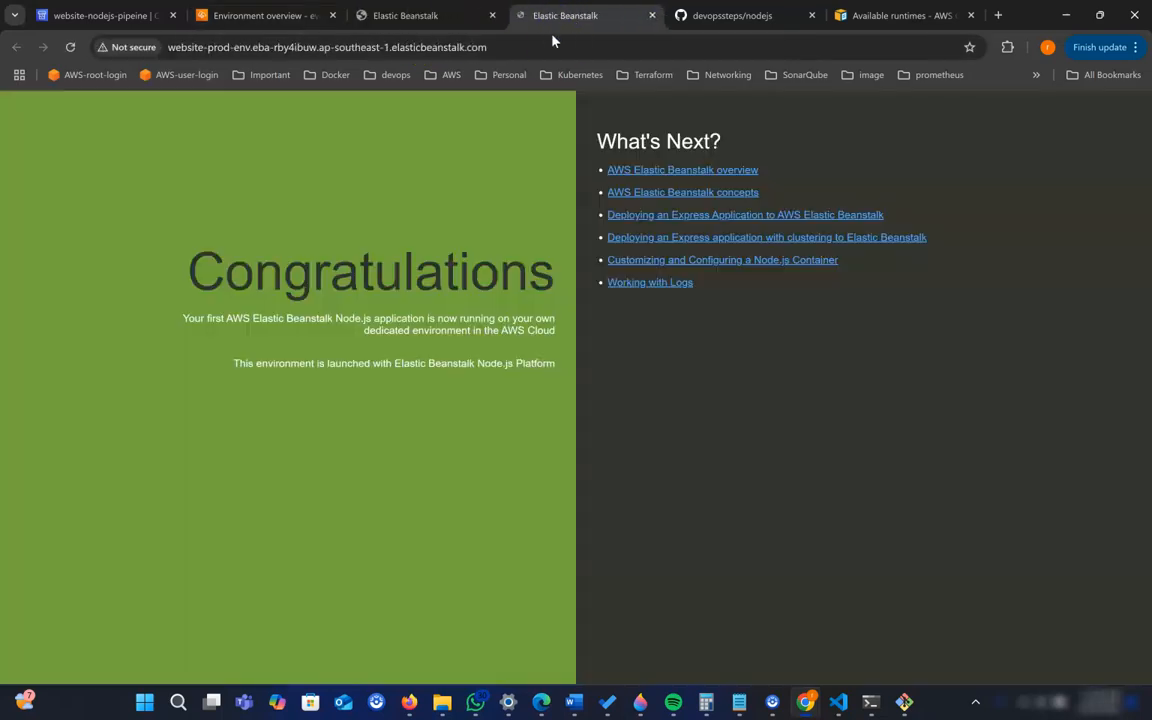
left_click(501, 136)
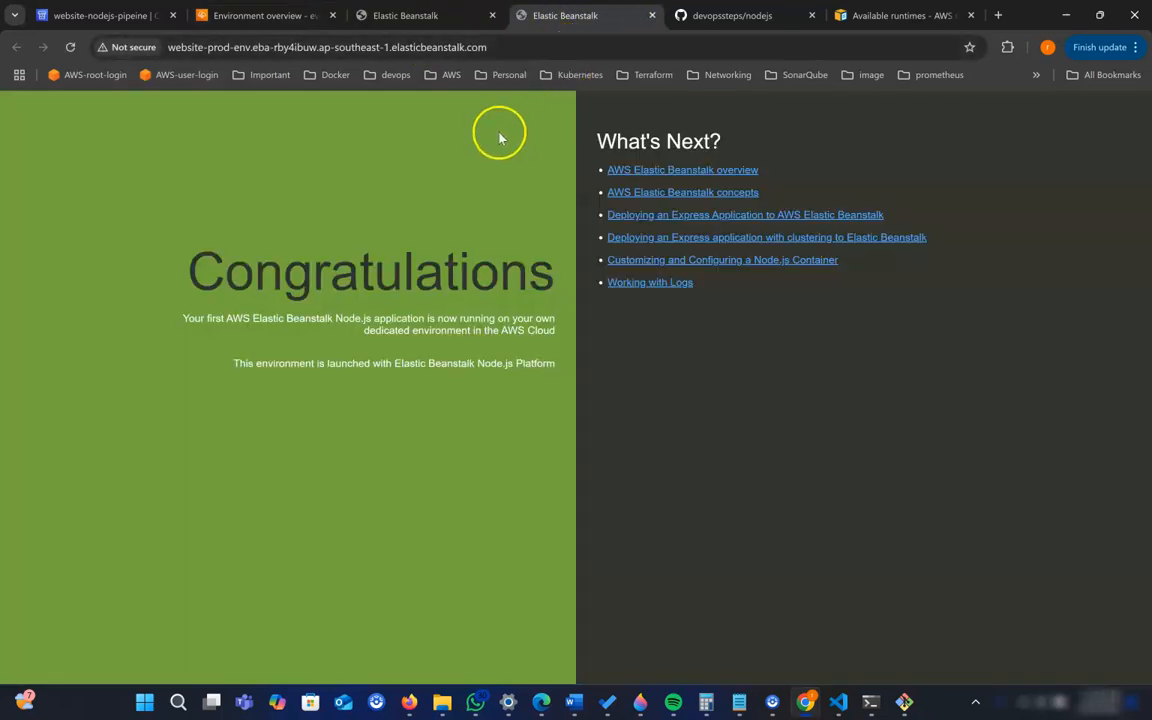
- Compare the dev site's page with the production site's page, finishing on the dev site
left_click(424, 17)
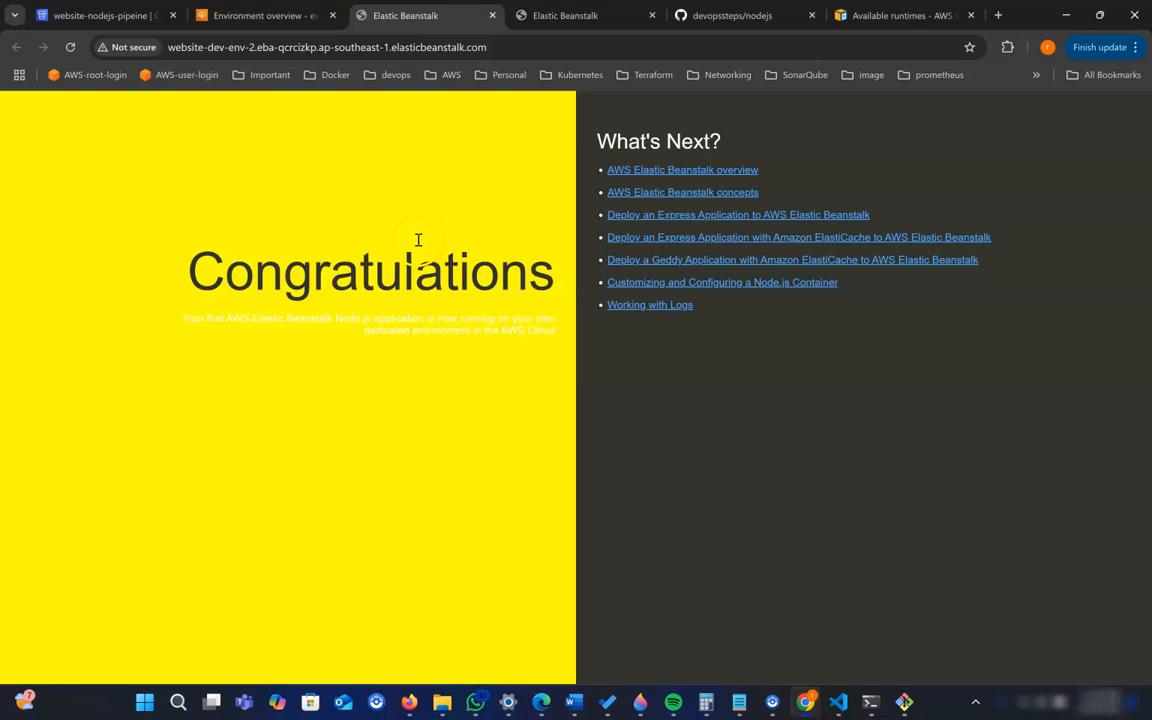
left_click(590, 22)
left_click(424, 20)
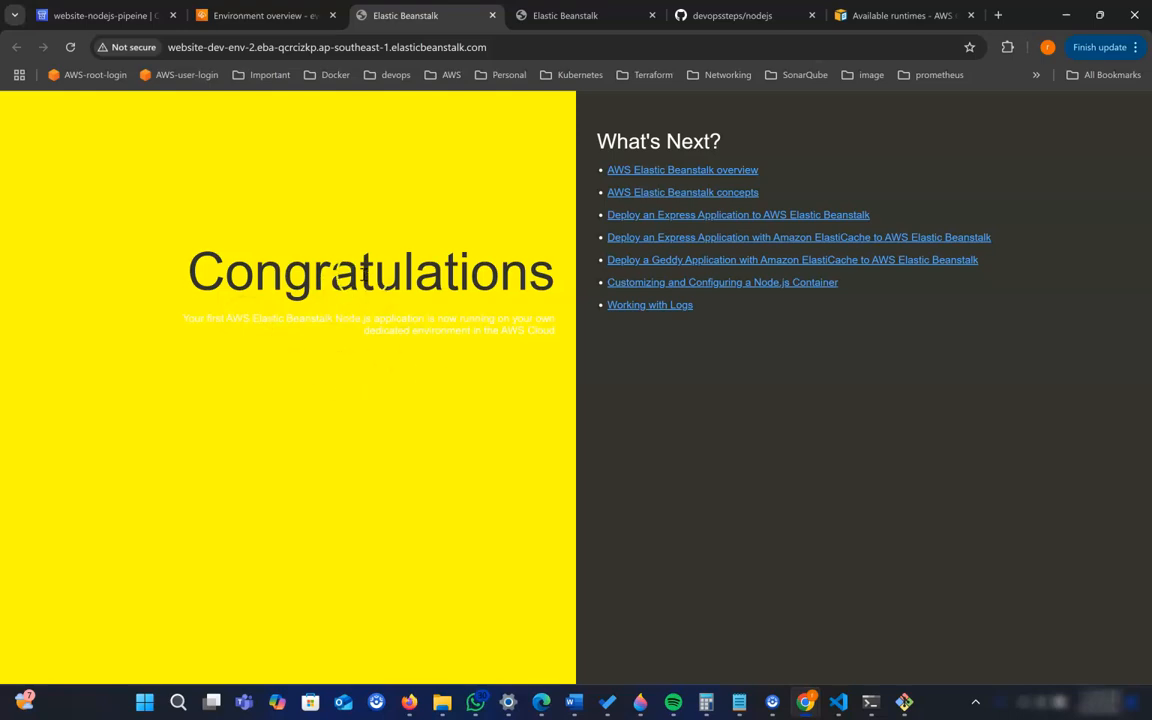
- View the production site's page, return to the pipeline to review its Source and Deploy stages, and dismiss the success notification
left_click(548, 21)
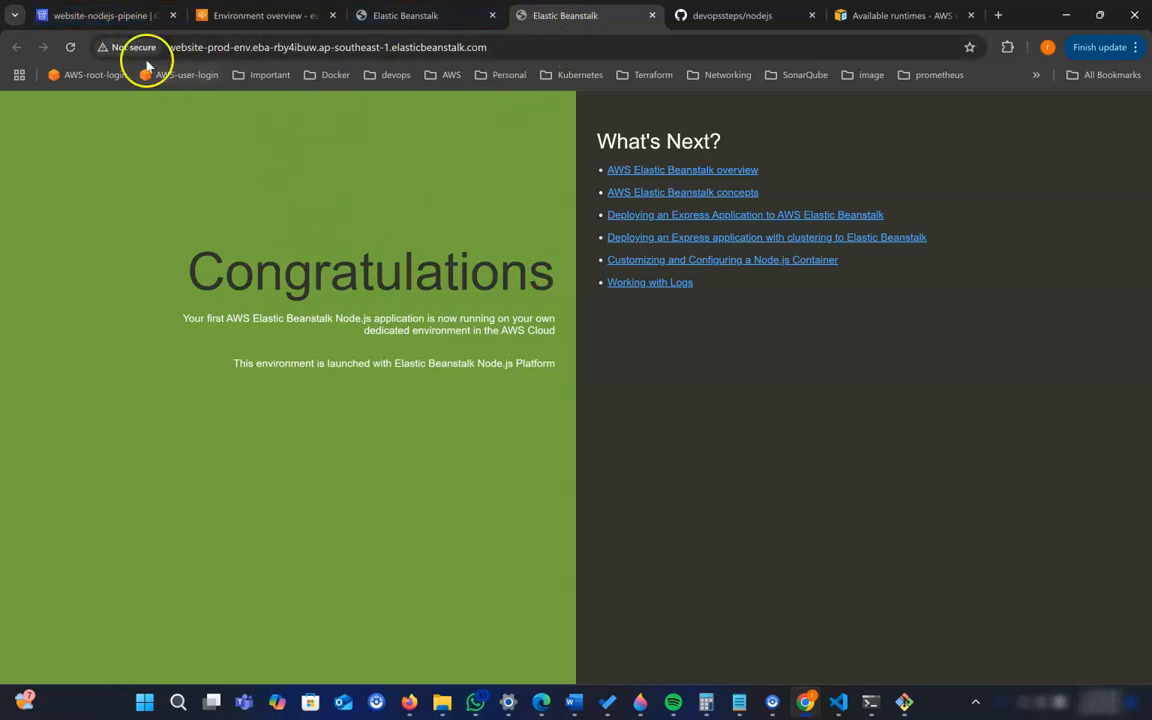
left_click(110, 18)
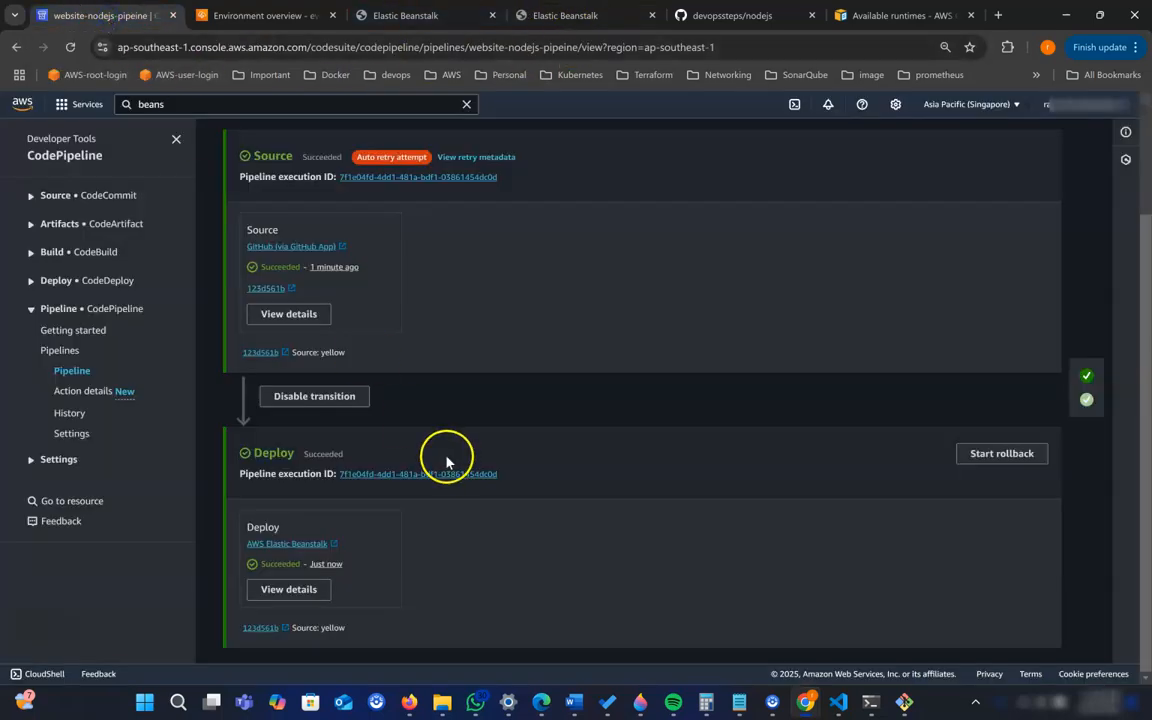
scroll(512, 461, "up", 3)
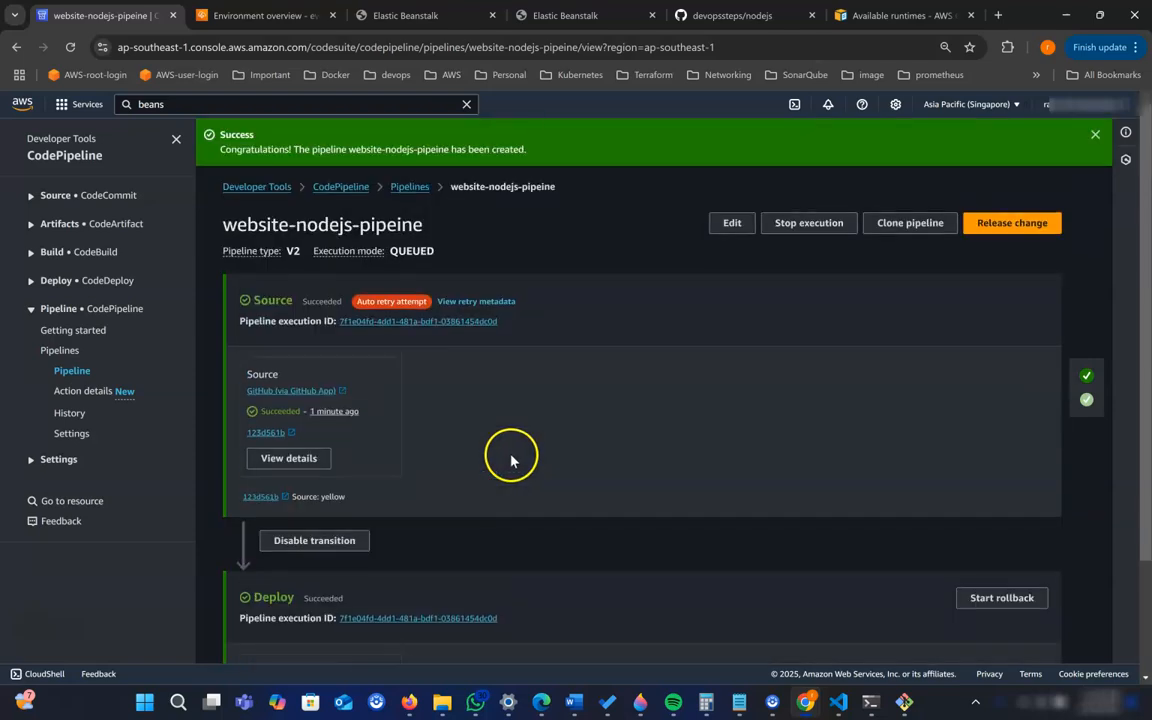
scroll(530, 457, "down", 3)
scroll(866, 316, "up", 3)
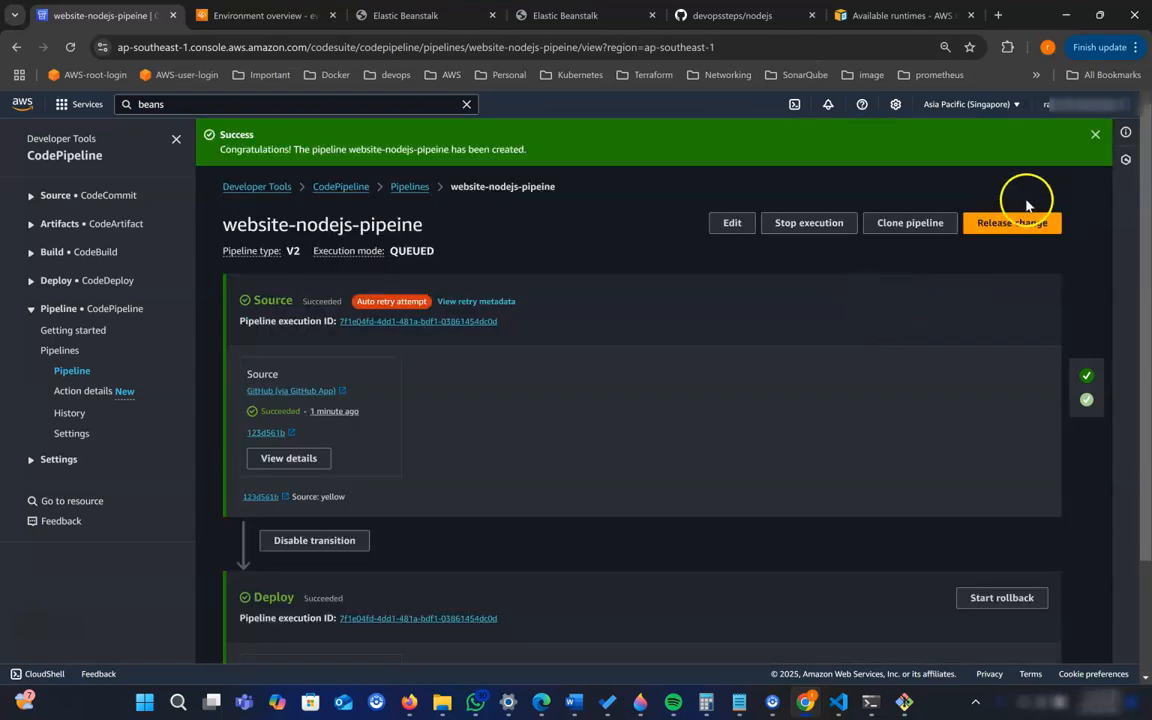
left_click(1096, 137)
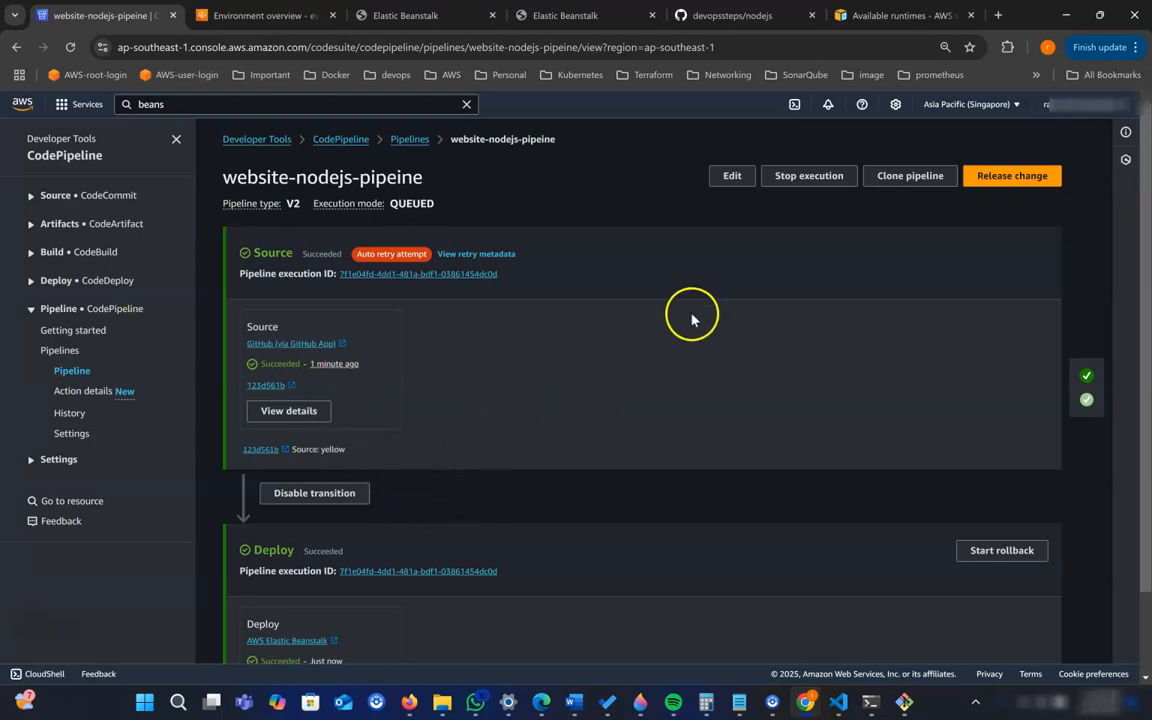
- Edit website-nodejs-pipeine and add a stage named DeployToProduction after the Deploy stage
left_click(733, 178)
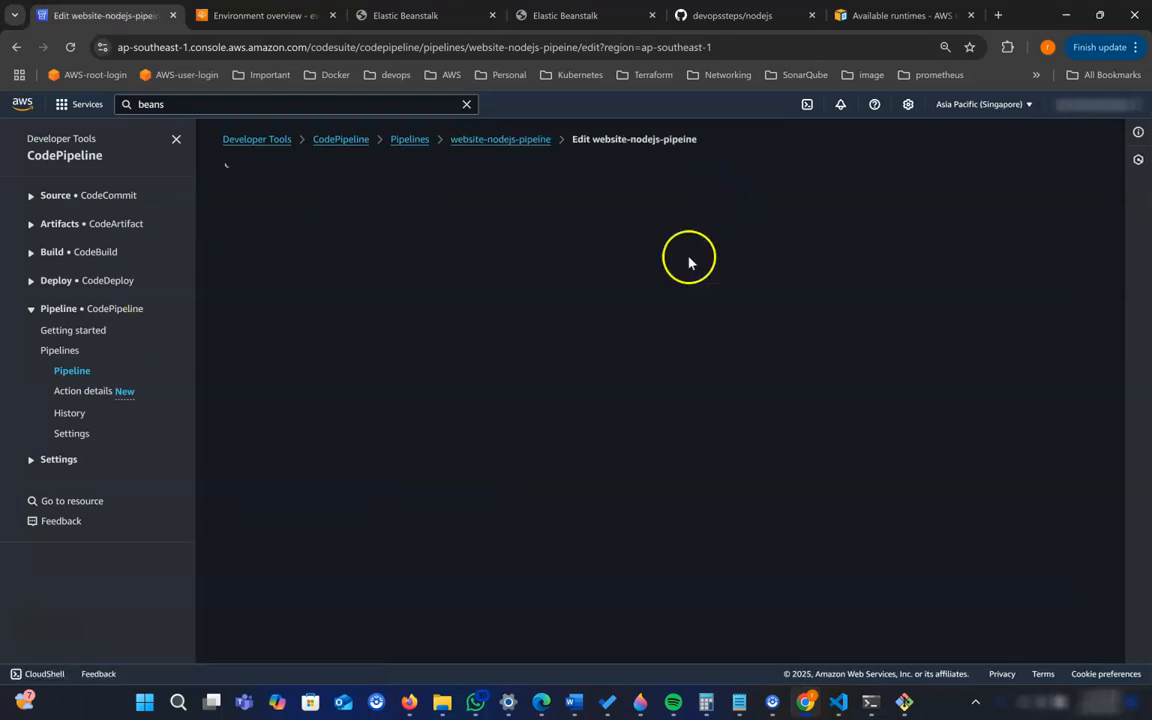
scroll(617, 385, "down", 3)
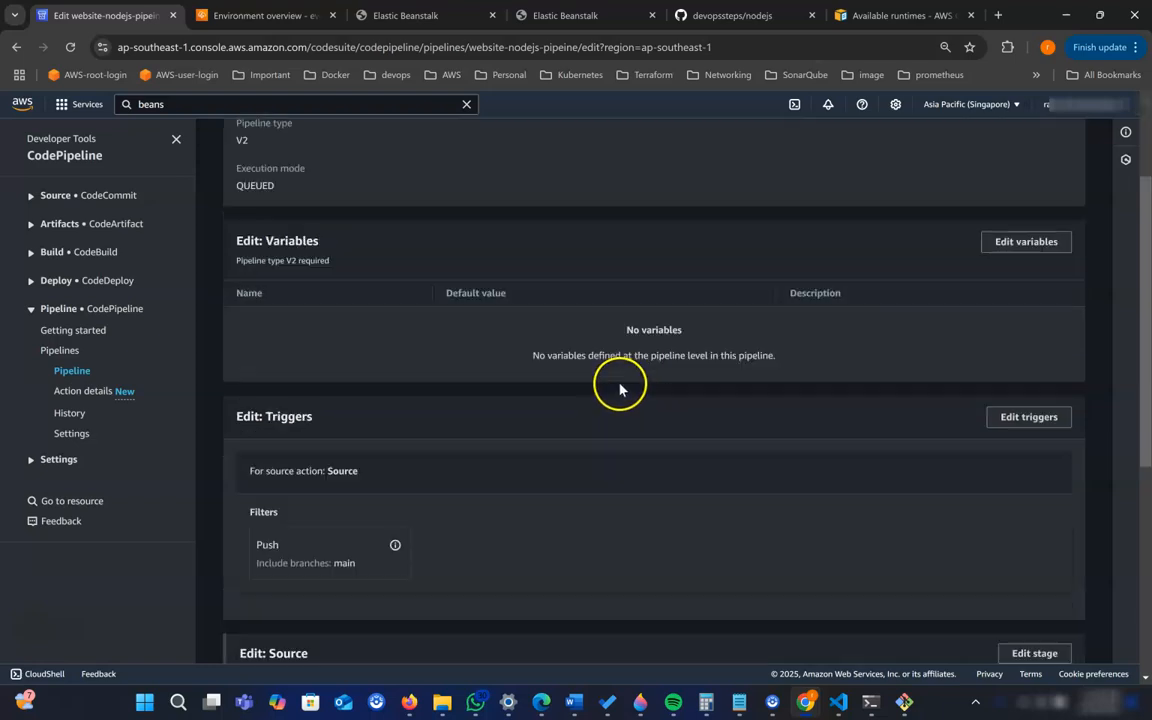
scroll(620, 388, "down", 3)
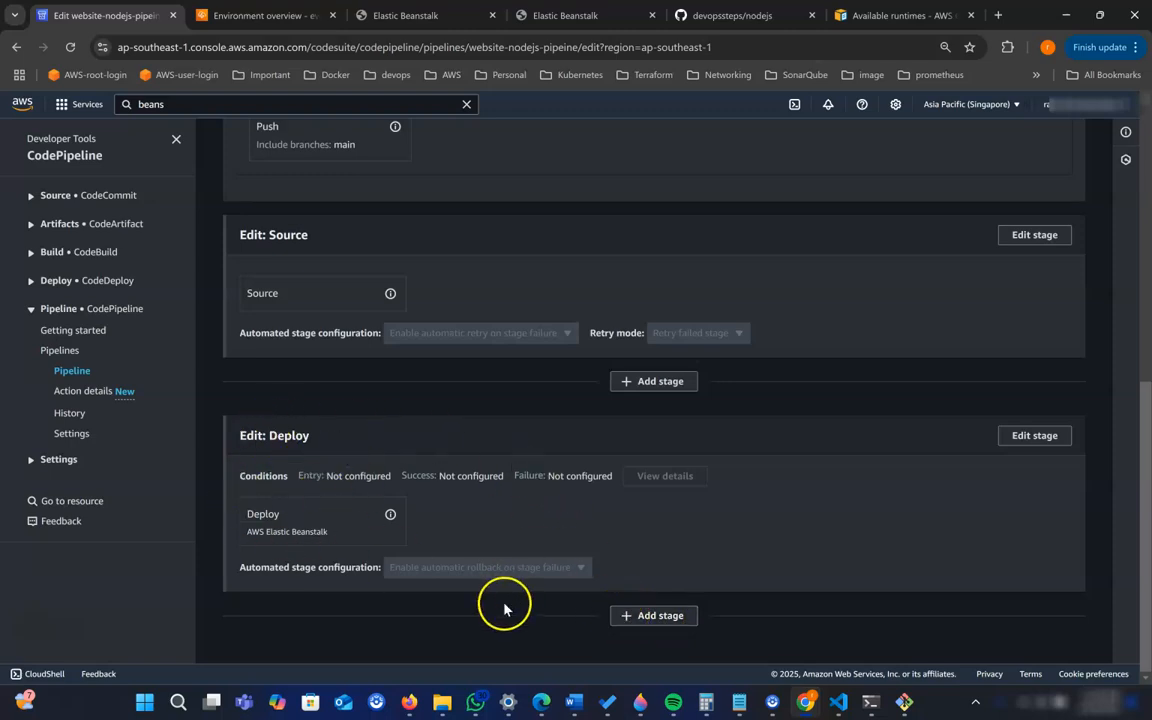
left_click(674, 619)
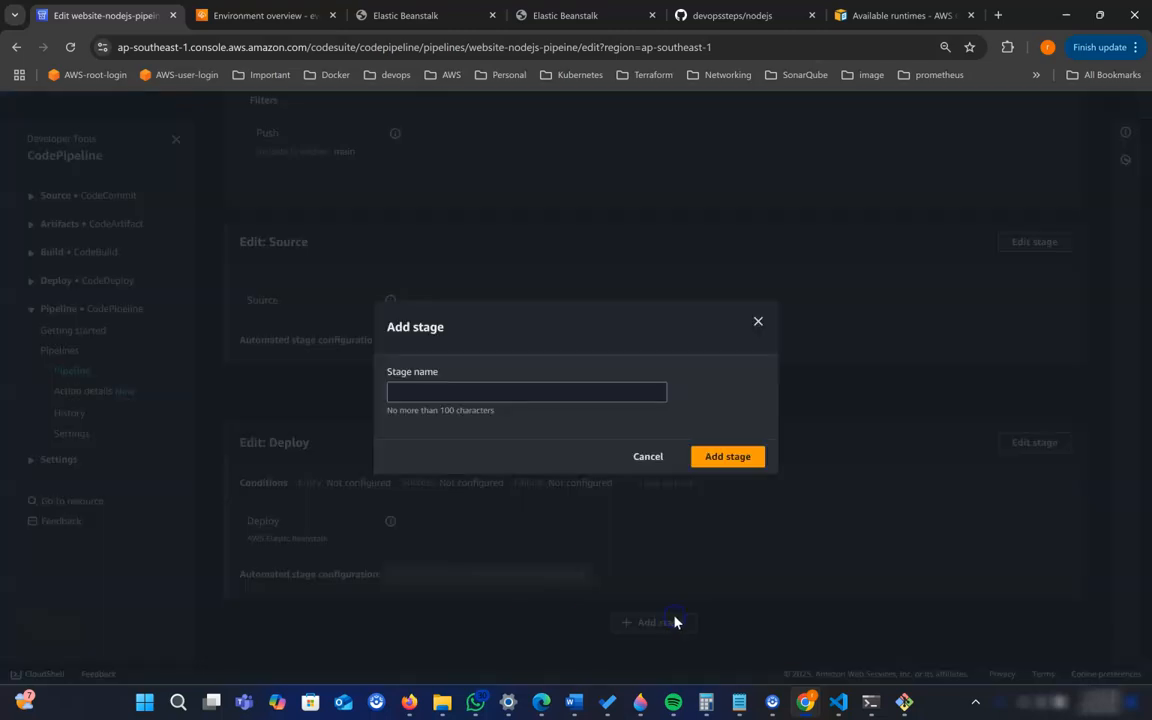
left_click(490, 391)
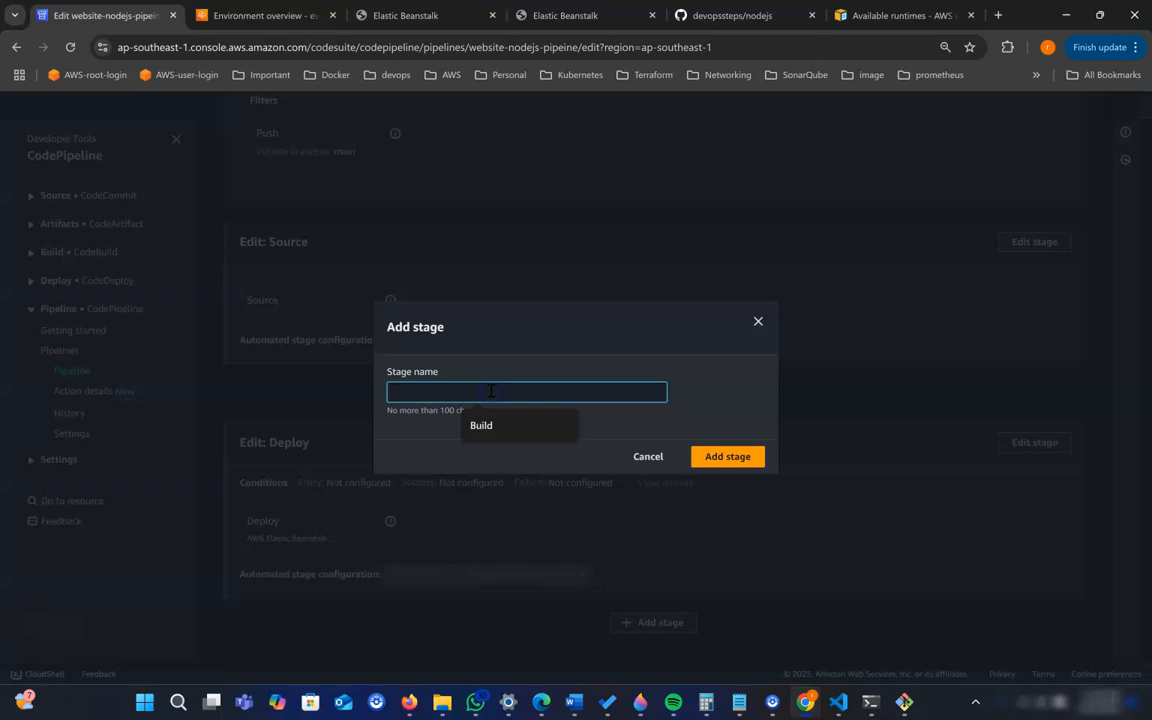
type("DE")
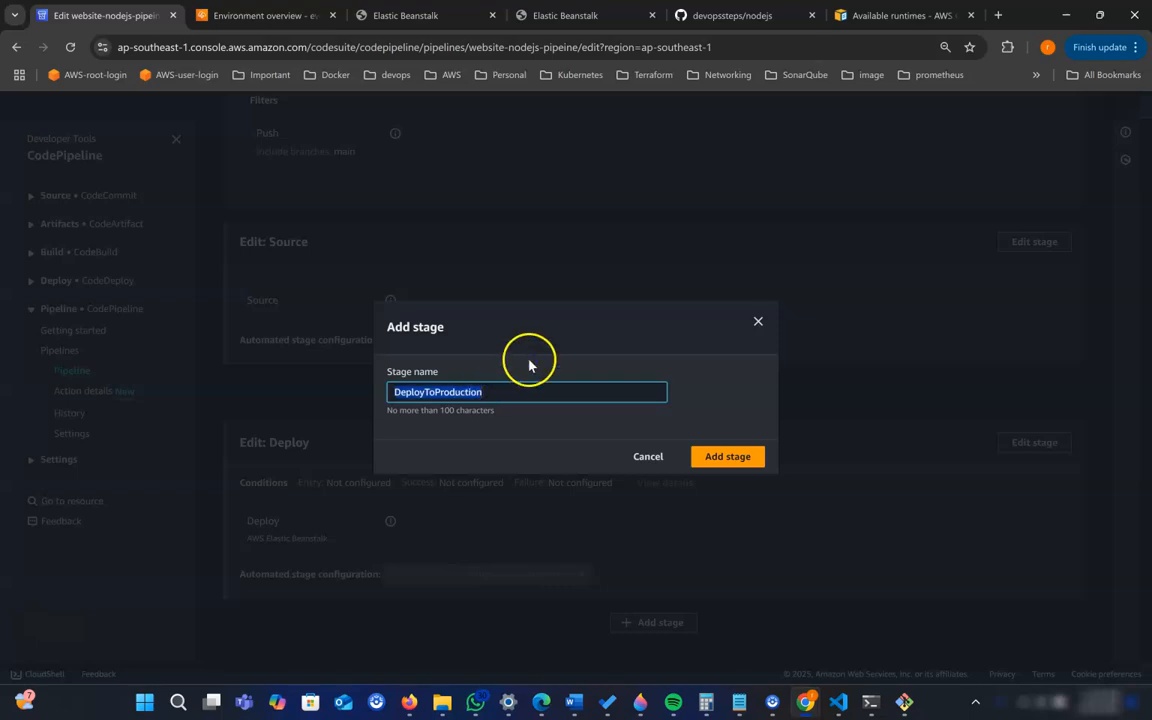
left_click(728, 460)
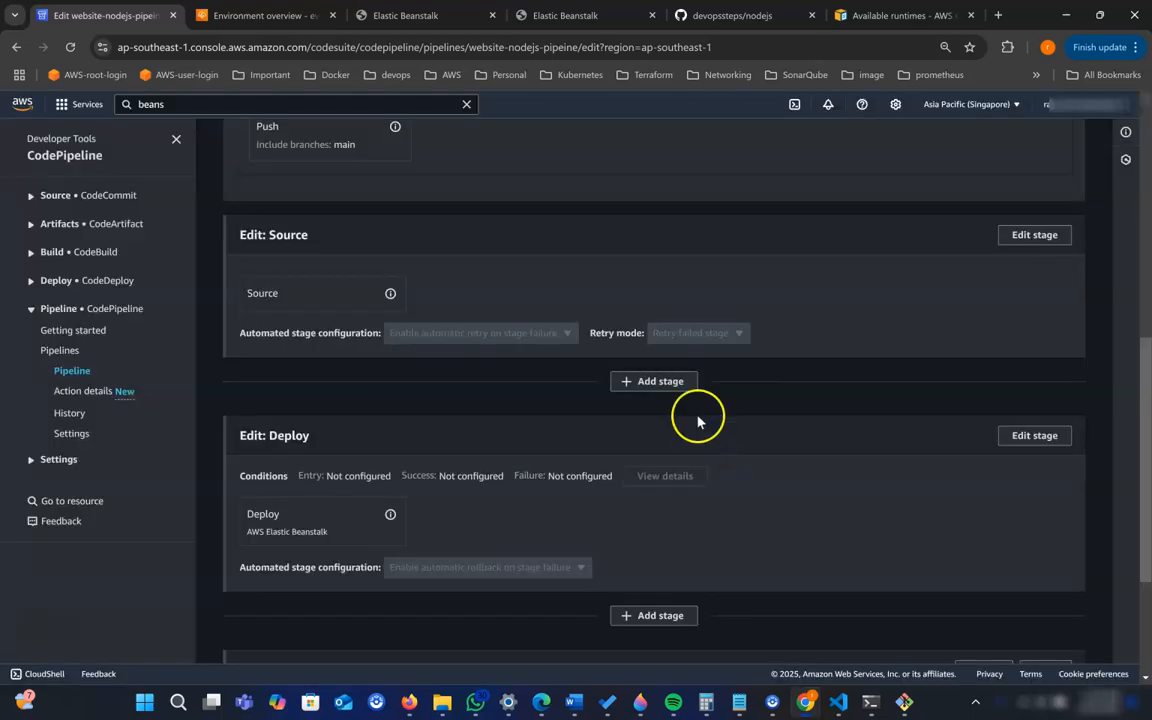
- Add an action group to the DeployToProduction stage and name its action DeployToProdBeanstalkWeb
scroll(549, 535, "down", 3)
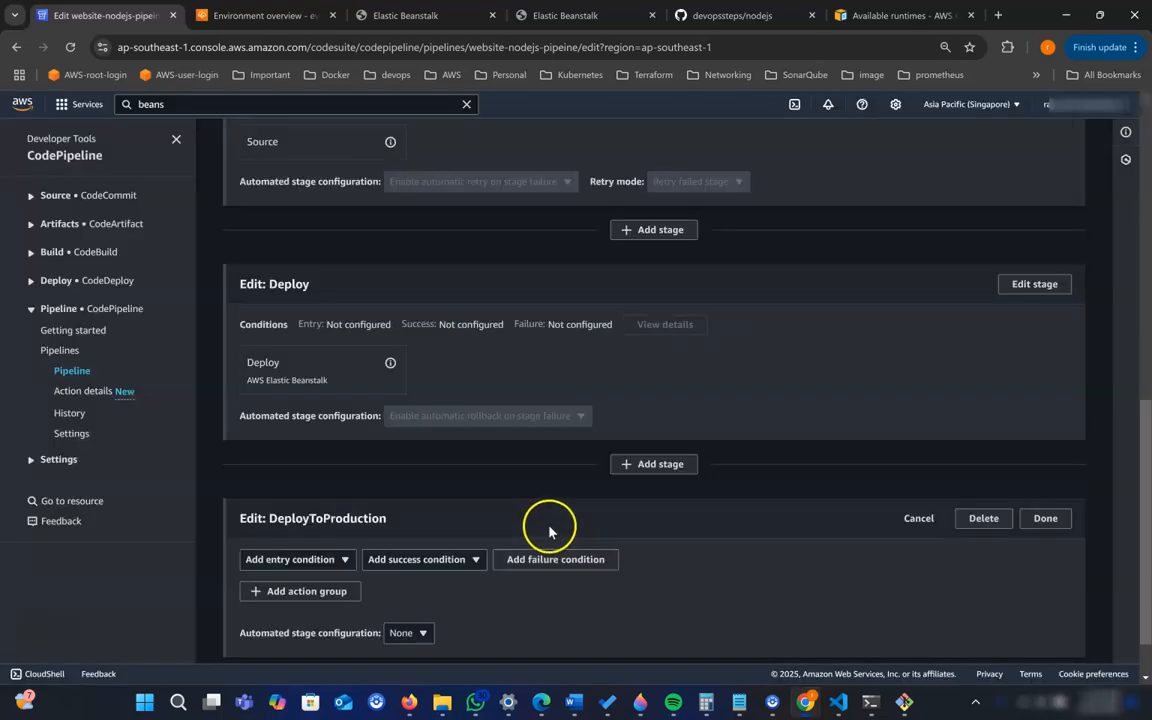
scroll(549, 530, "down", 1)
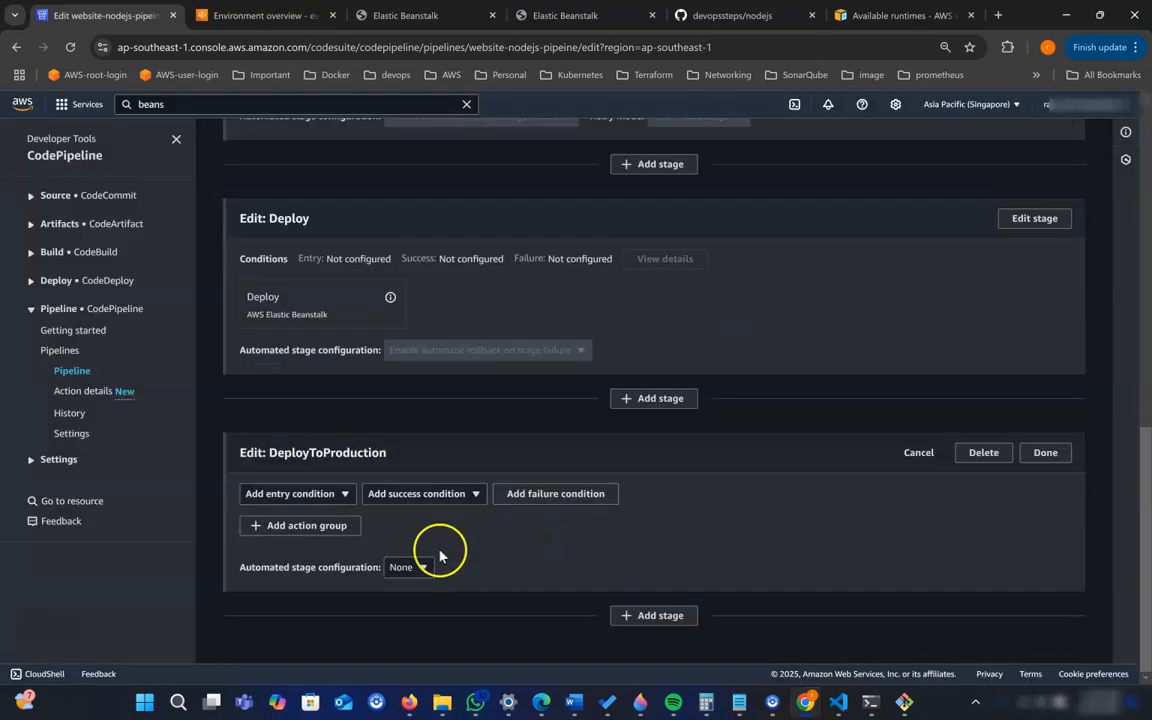
left_click(314, 530)
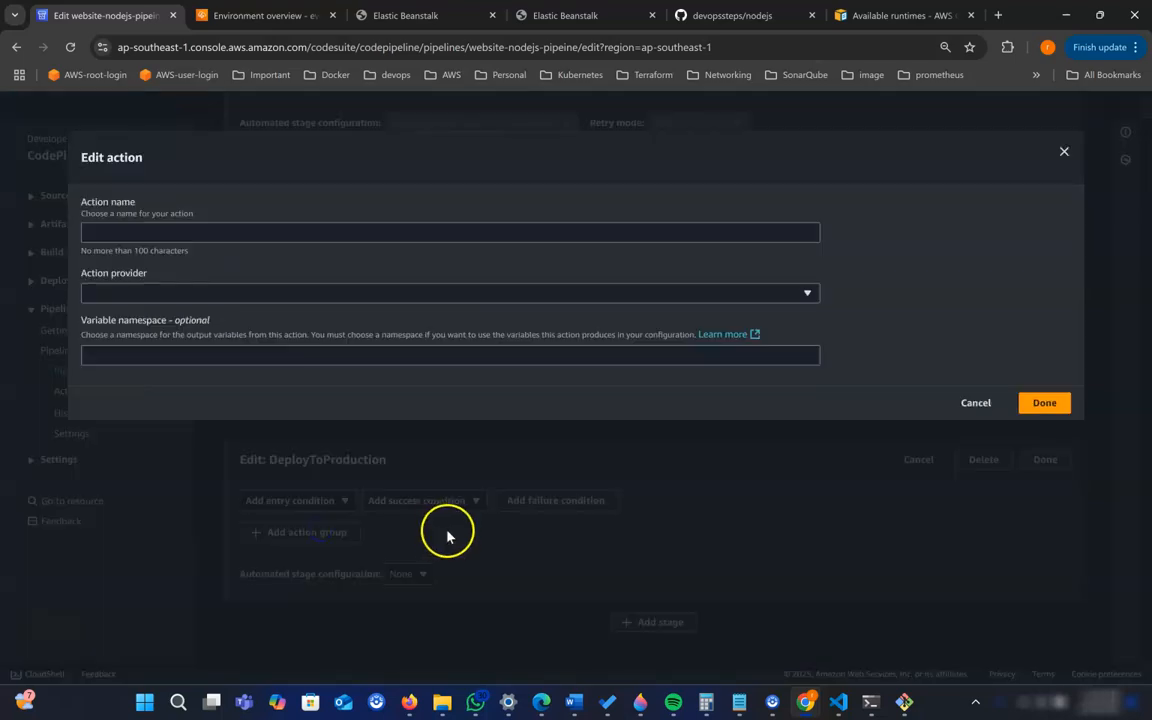
left_click(210, 232)
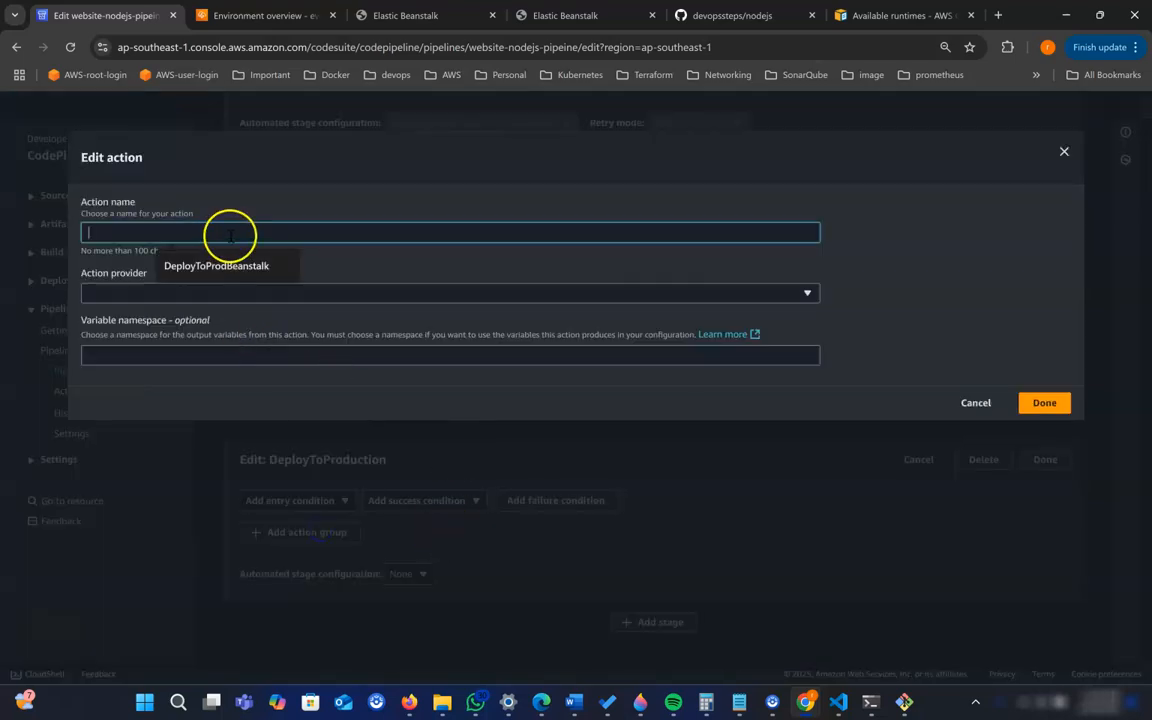
left_click(222, 265)
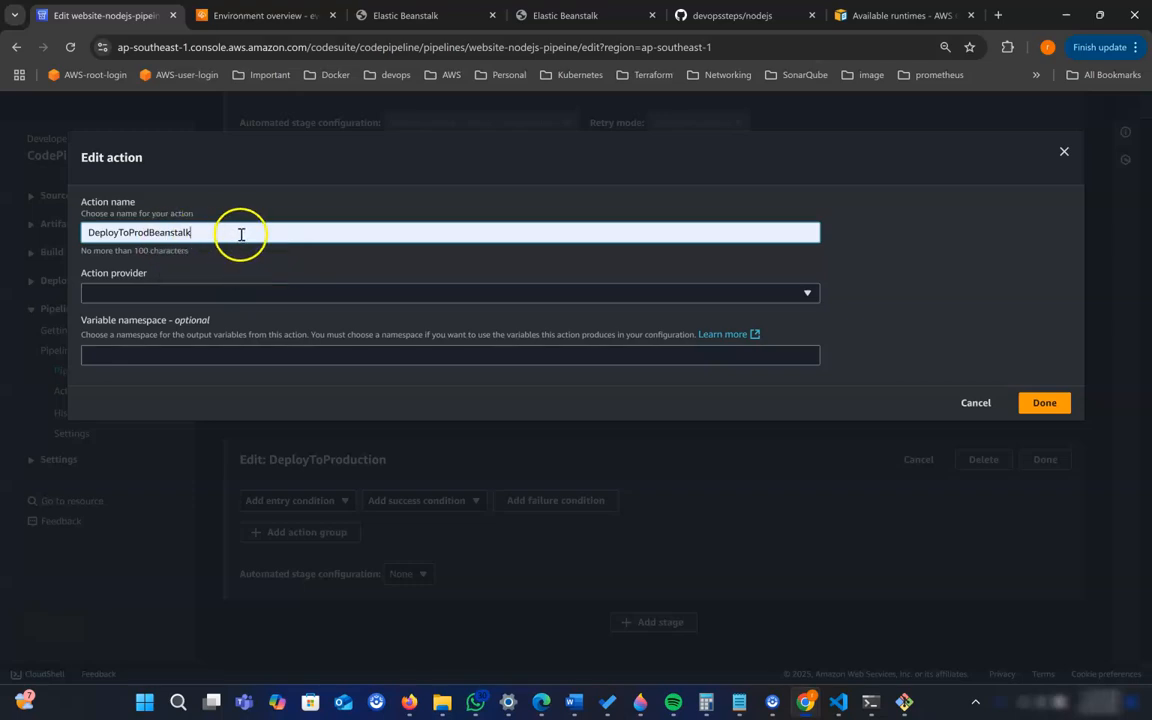
left_click(318, 259)
left_click(227, 230)
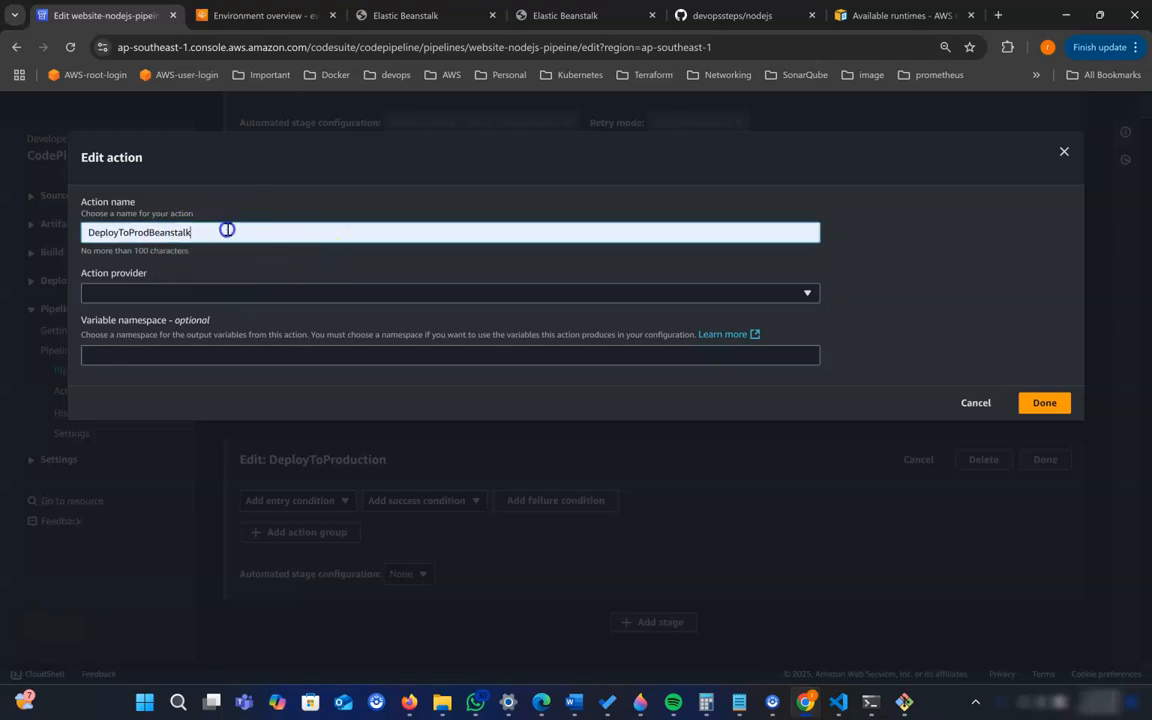
type("Web")
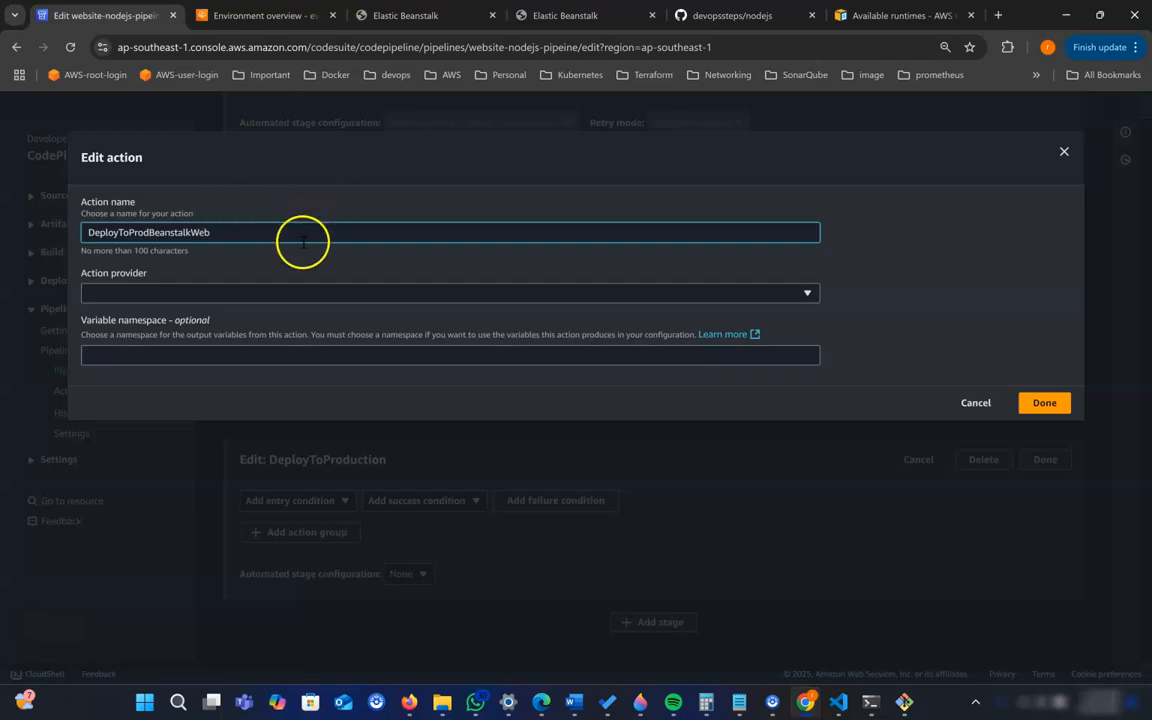
- Set the action's provider to AWS Elastic Beanstalk and select SourceArtifact as its input artifact
left_click(365, 293)
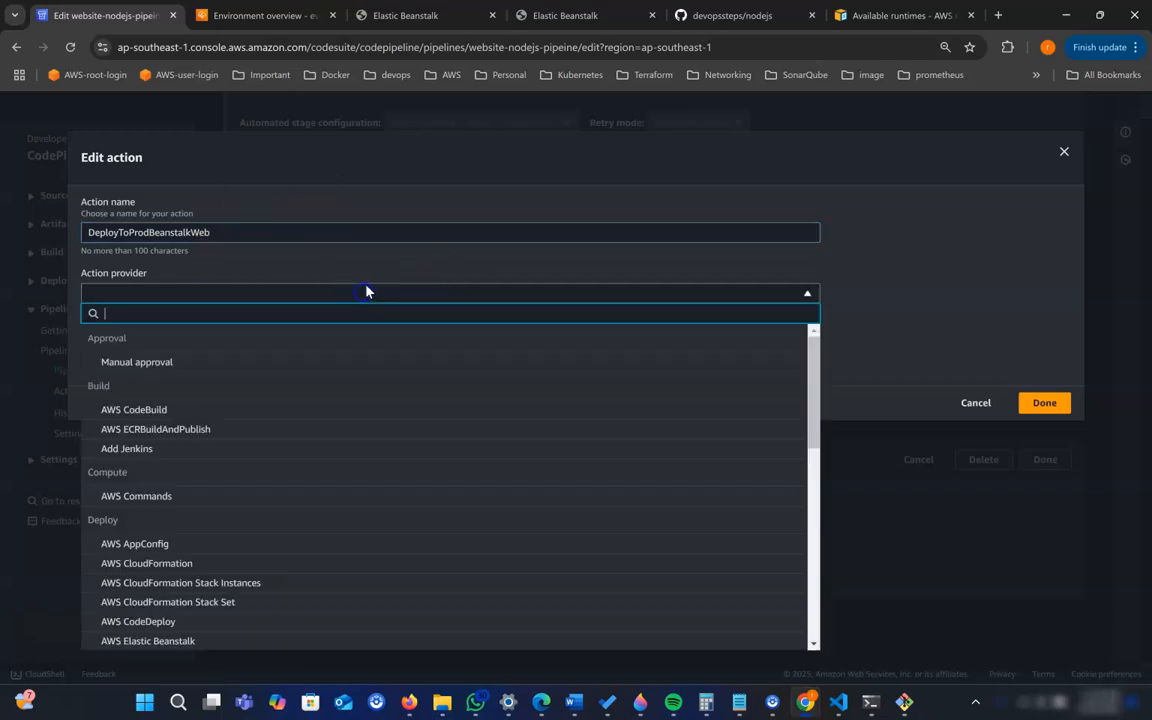
left_click(354, 309)
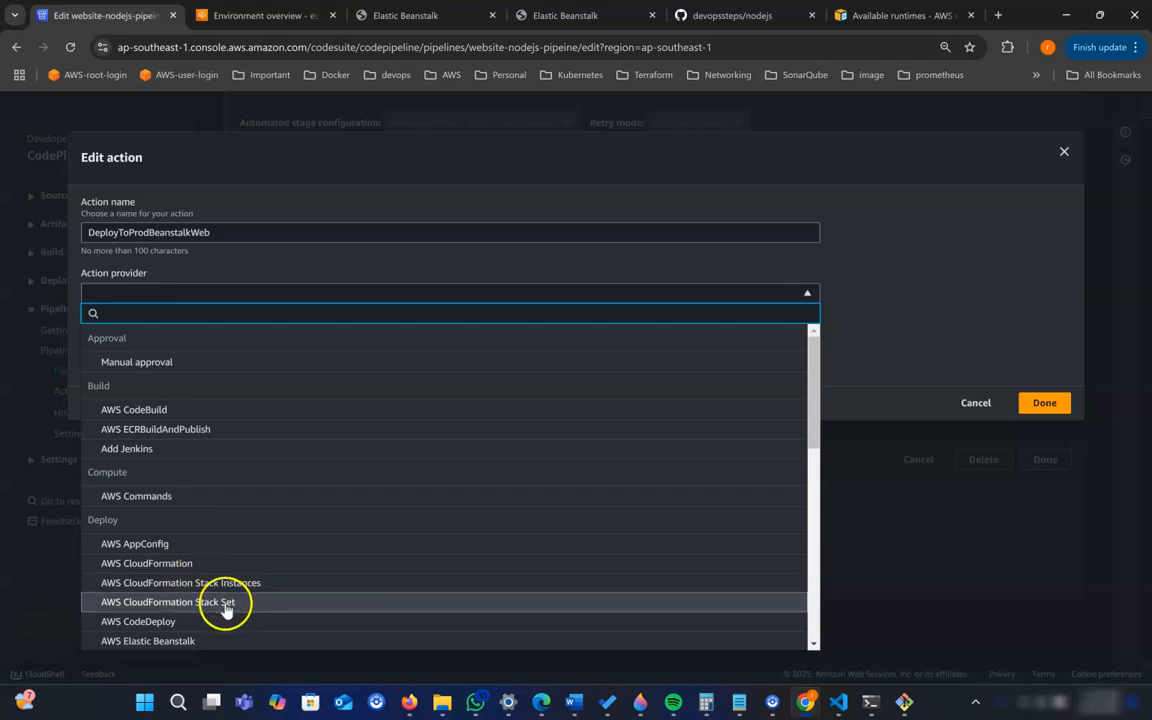
scroll(224, 609, "down", 2)
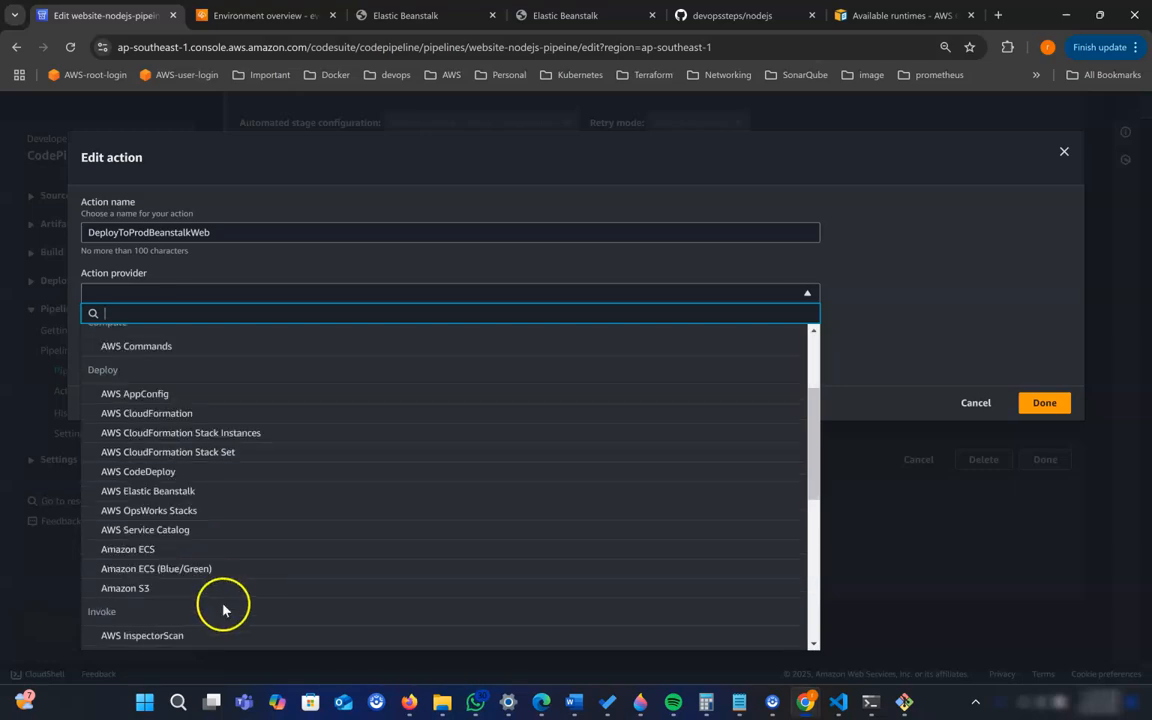
left_click(190, 491)
left_click(247, 408)
left_click(141, 441)
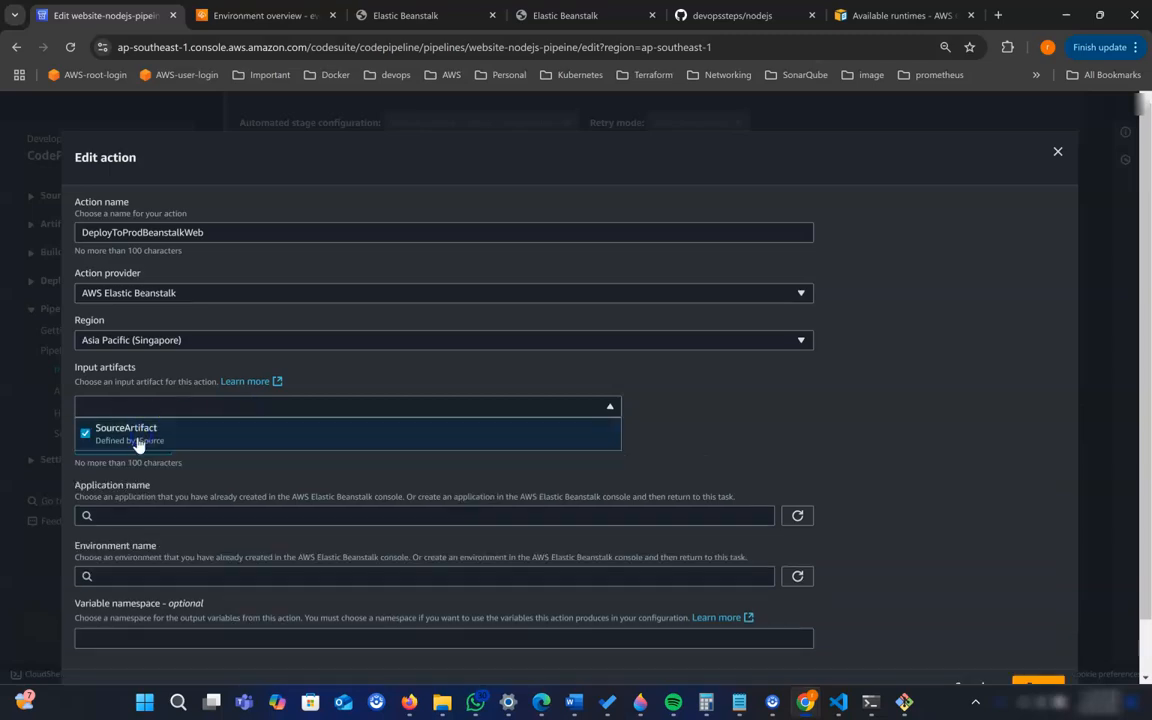
- Choose the website-prod application and the Website-prod-env environment for the deploy action, and finish the action
scroll(265, 474, "down", 1)
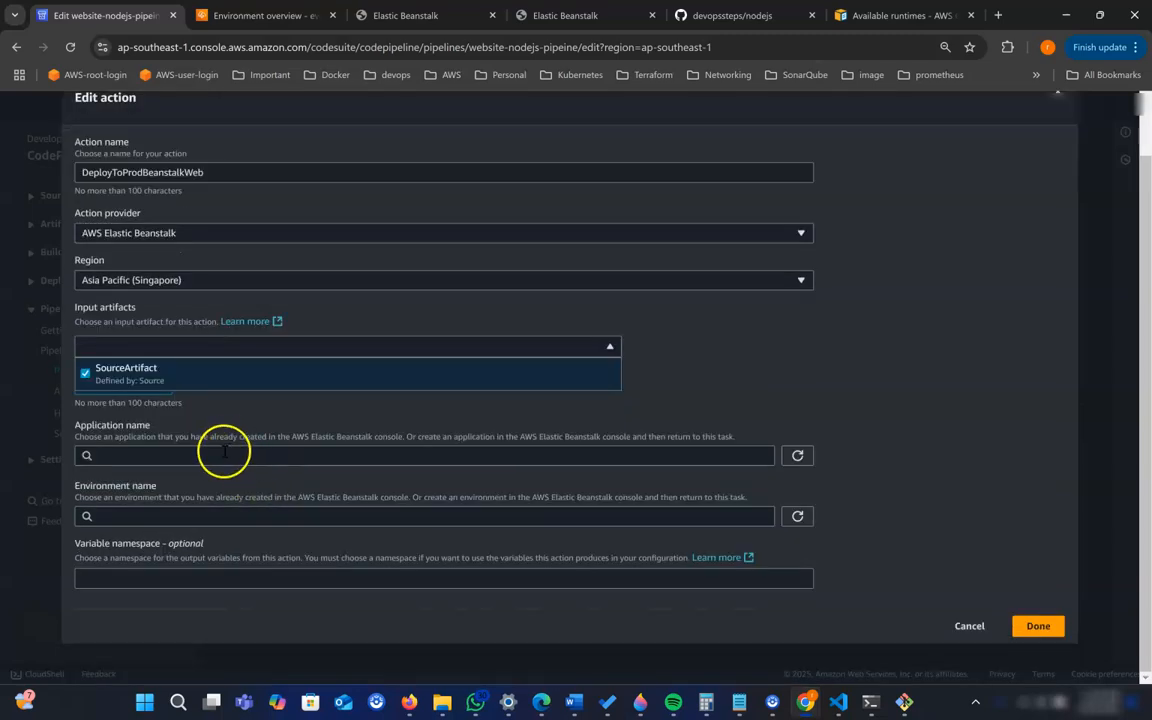
left_click(213, 456)
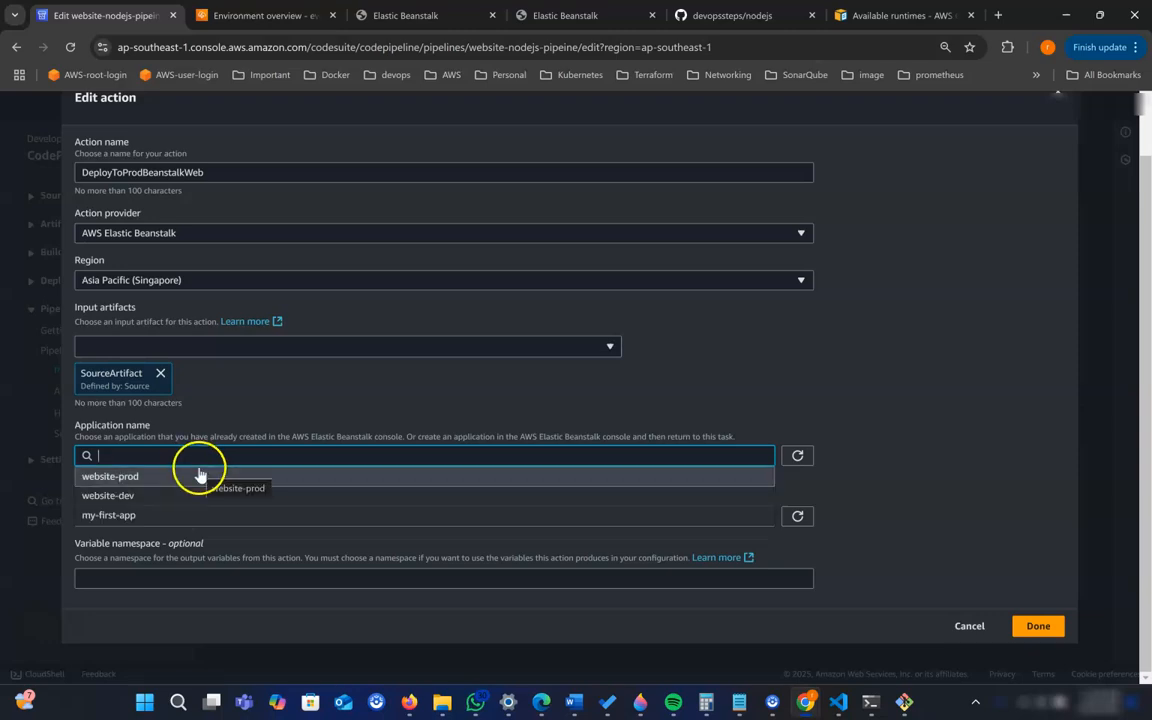
left_click(148, 479)
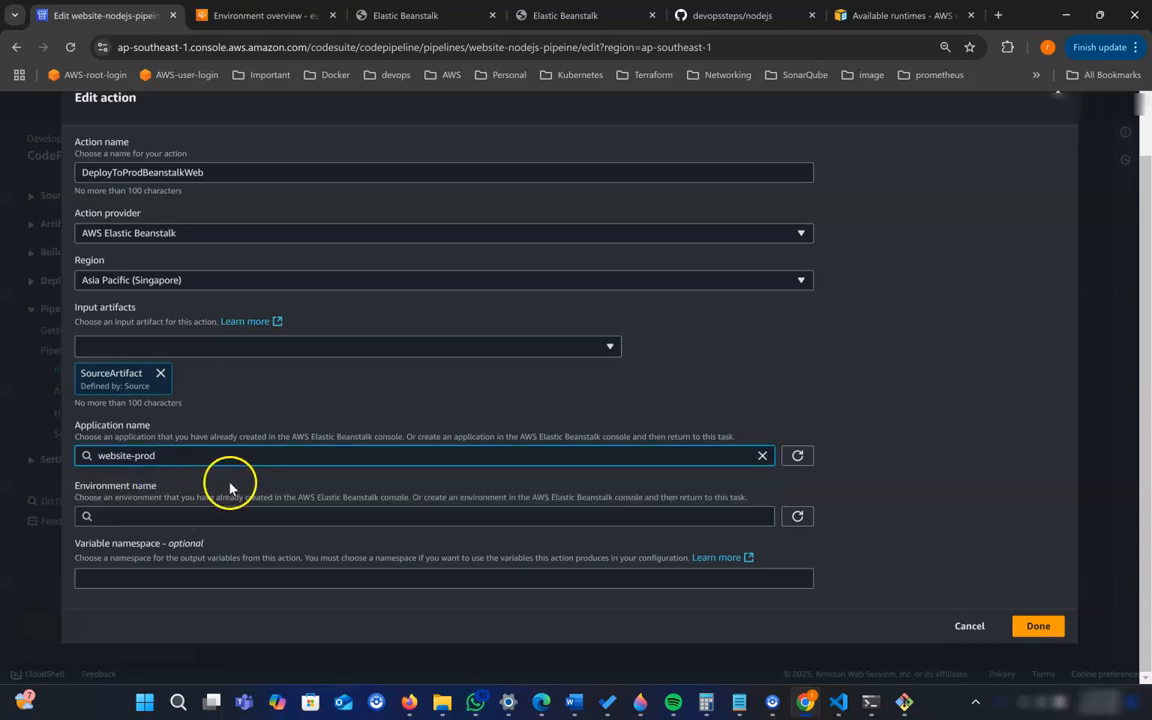
left_click(265, 517)
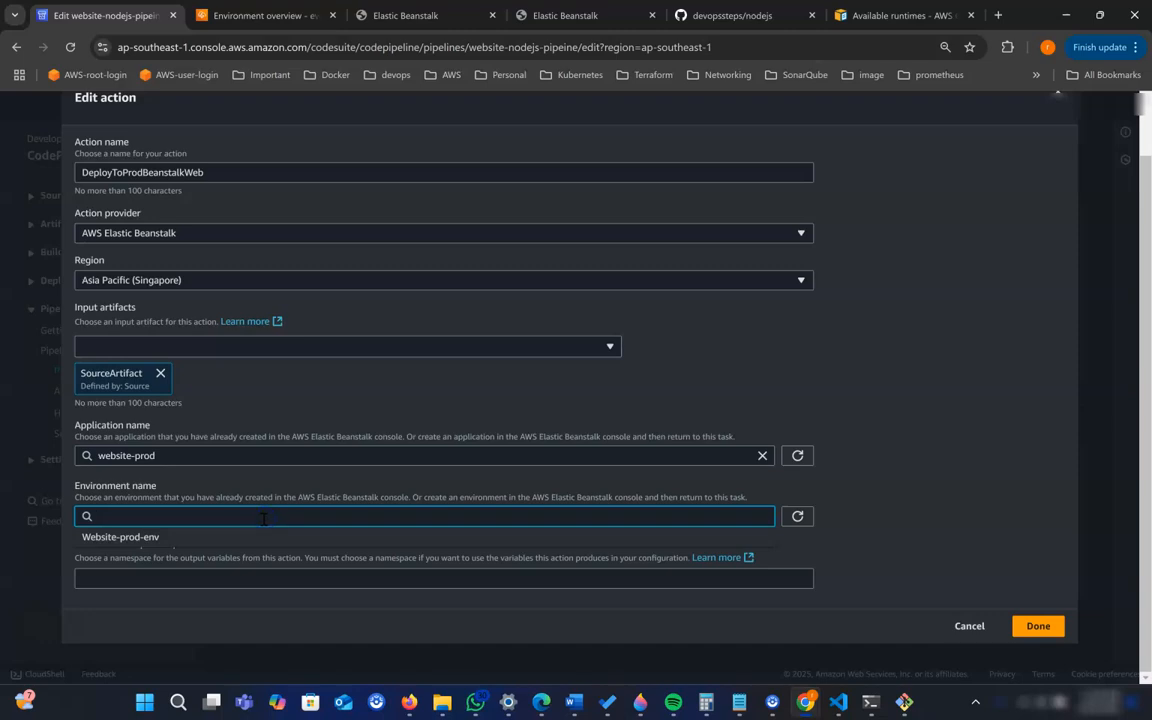
left_click(144, 540)
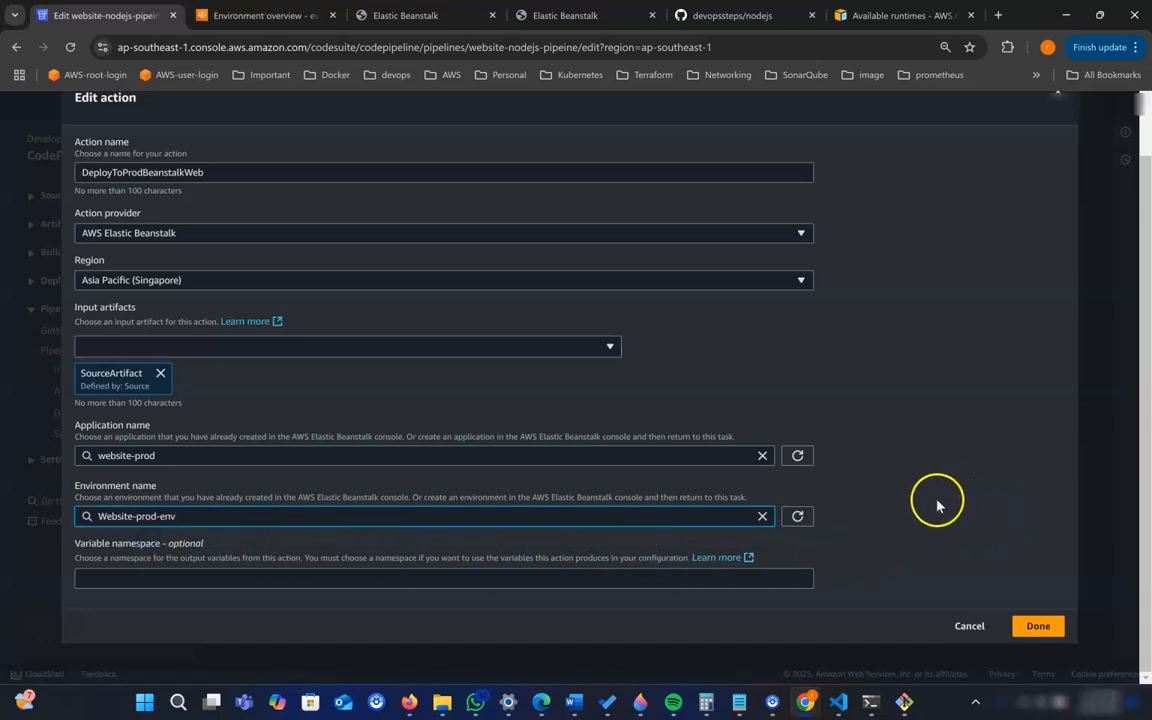
left_click(1037, 626)
- Add an action group before the DeployToProdBeanstalkWeb action, with a Manual approval action named MannualApproval
scroll(640, 563, "down", 1)
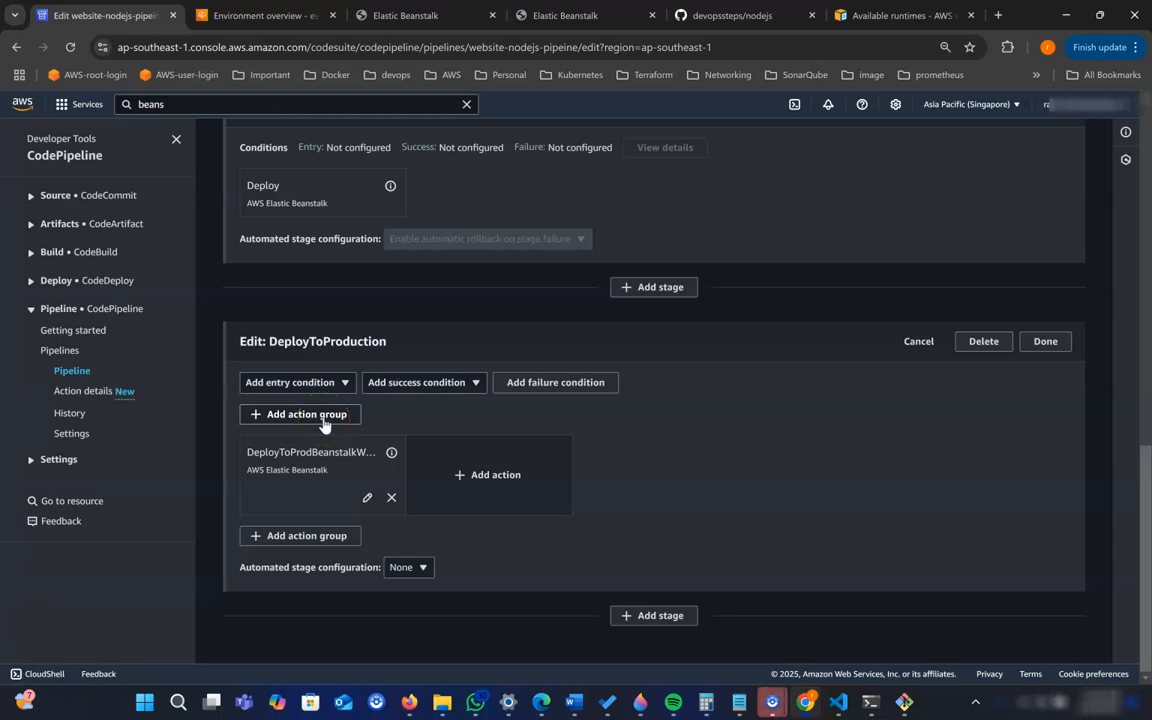
left_click(324, 423)
left_click(150, 232)
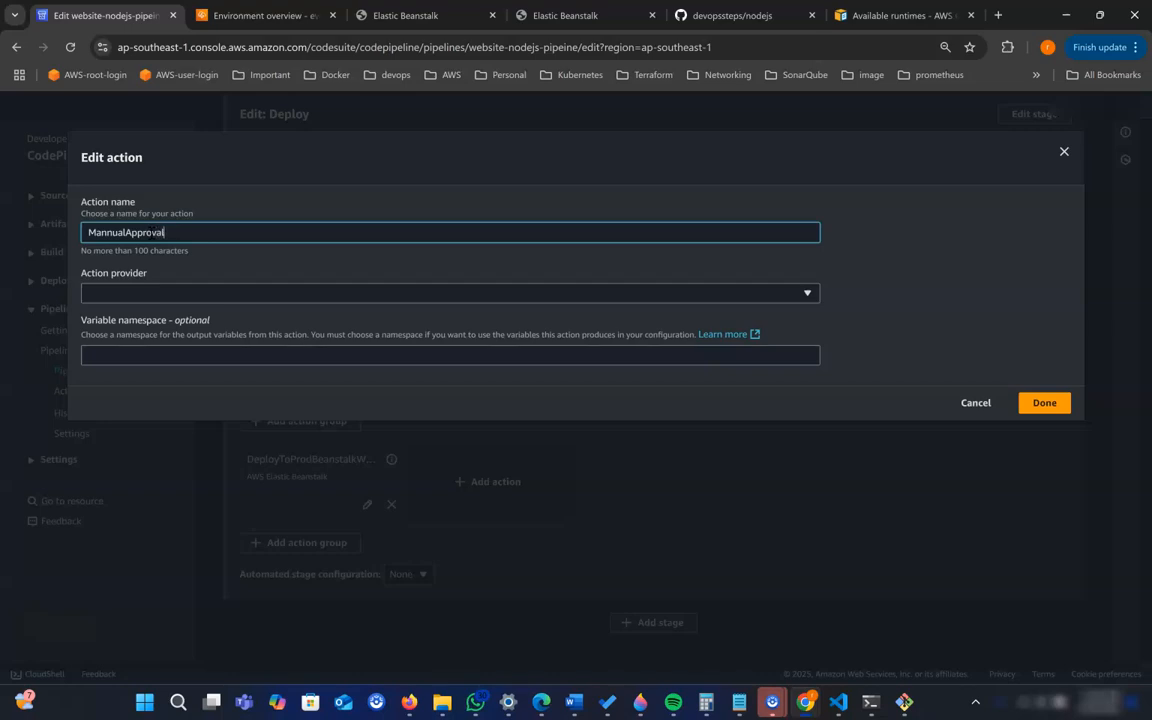
left_click(122, 290)
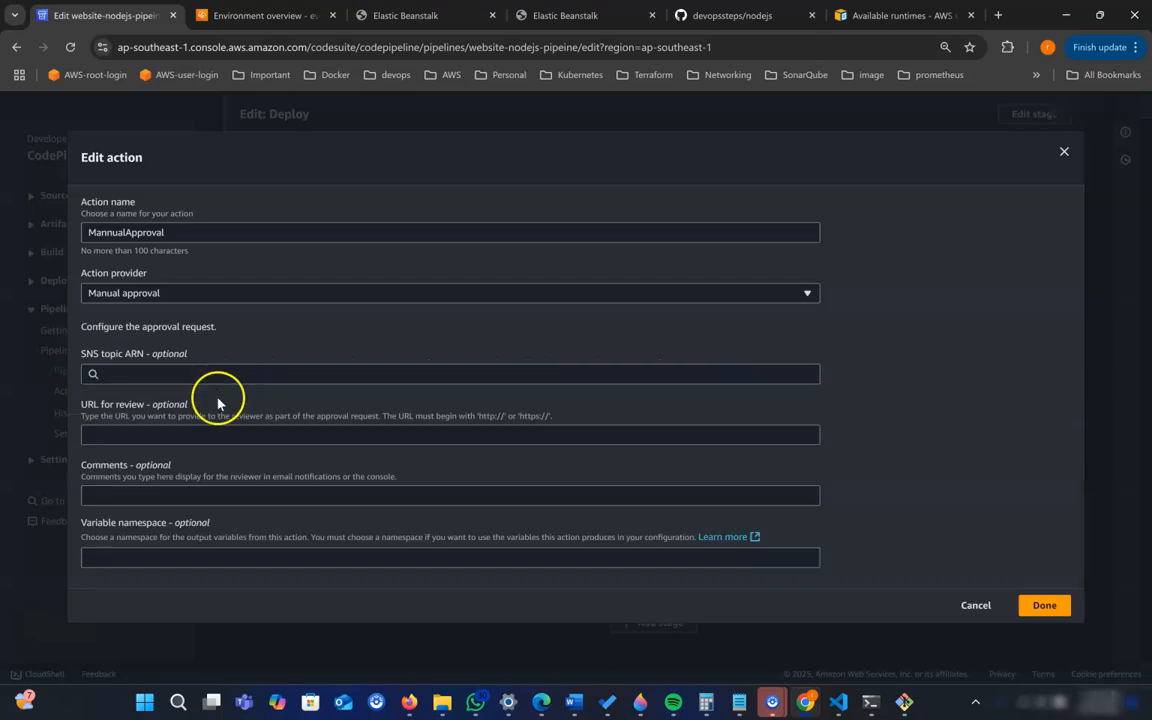
left_click(1043, 606)
- Finish editing the DeployToProduction stage, save the pipeline changes, and look over the updated pipeline
scroll(745, 565, "down", 2)
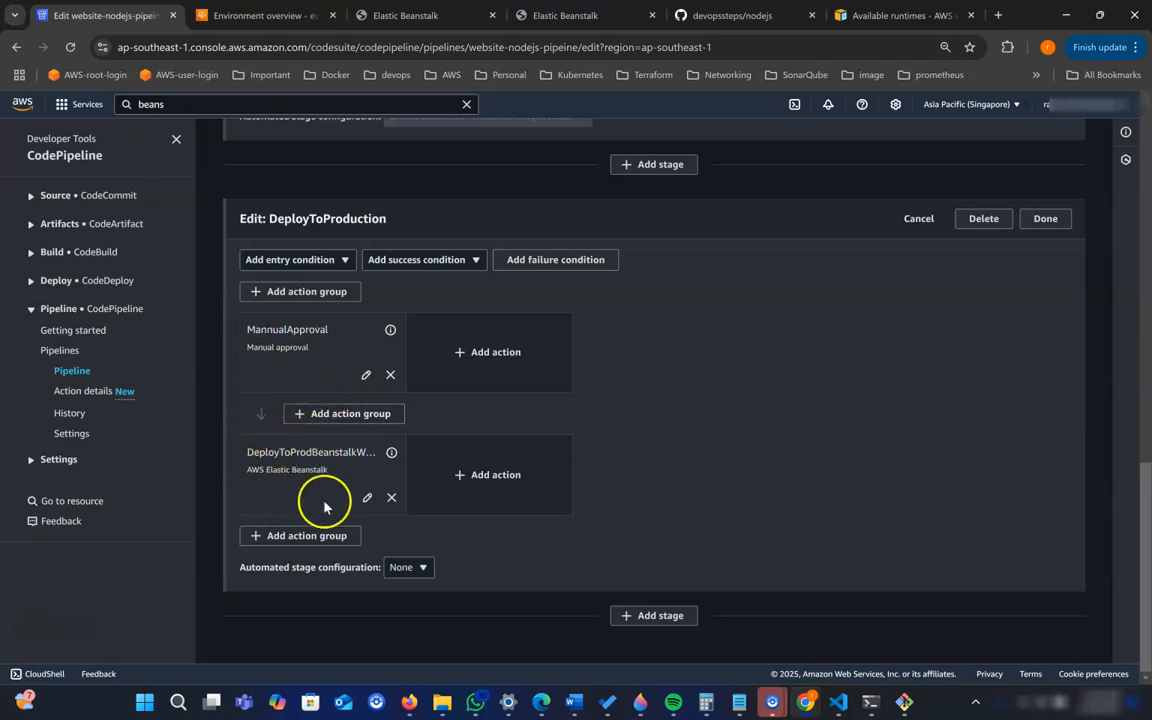
left_click(1045, 220)
scroll(967, 437, "up", 10)
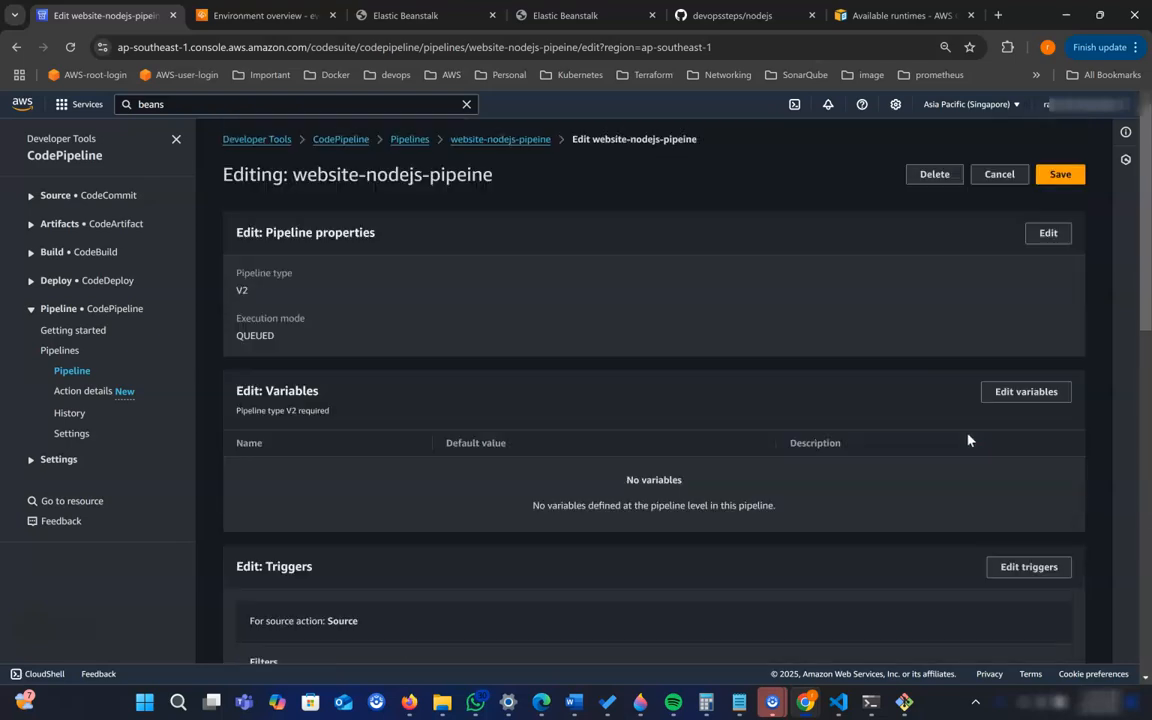
left_click(1060, 174)
left_click(745, 439)
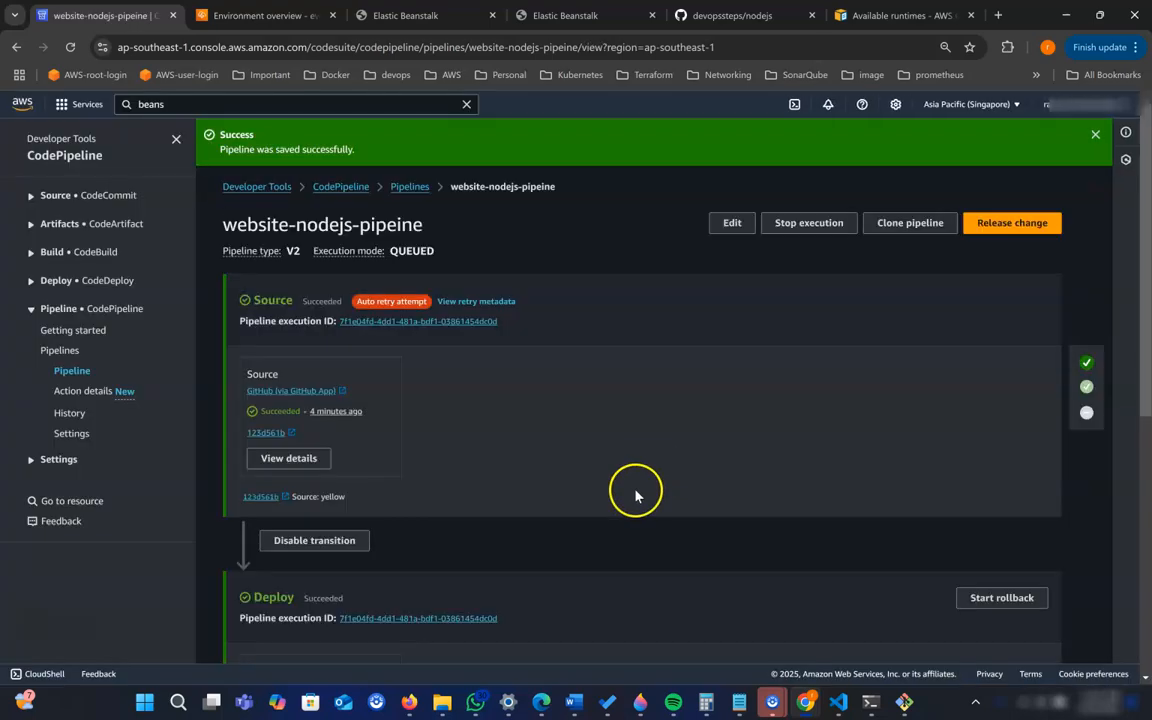
scroll(545, 481, "down", 2)
scroll(545, 481, "up", 2)
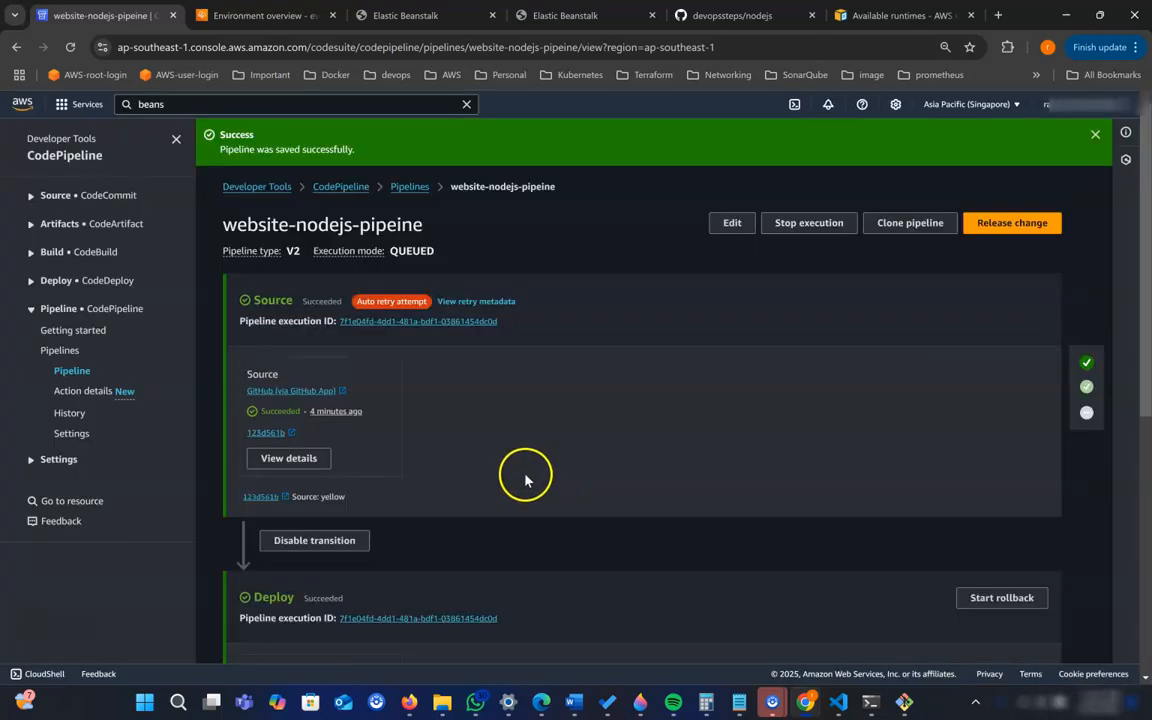
- Switch to VS Code and set the .textColumn background-color in index.html to red, saving the file
scroll(386, 411, "down", 3)
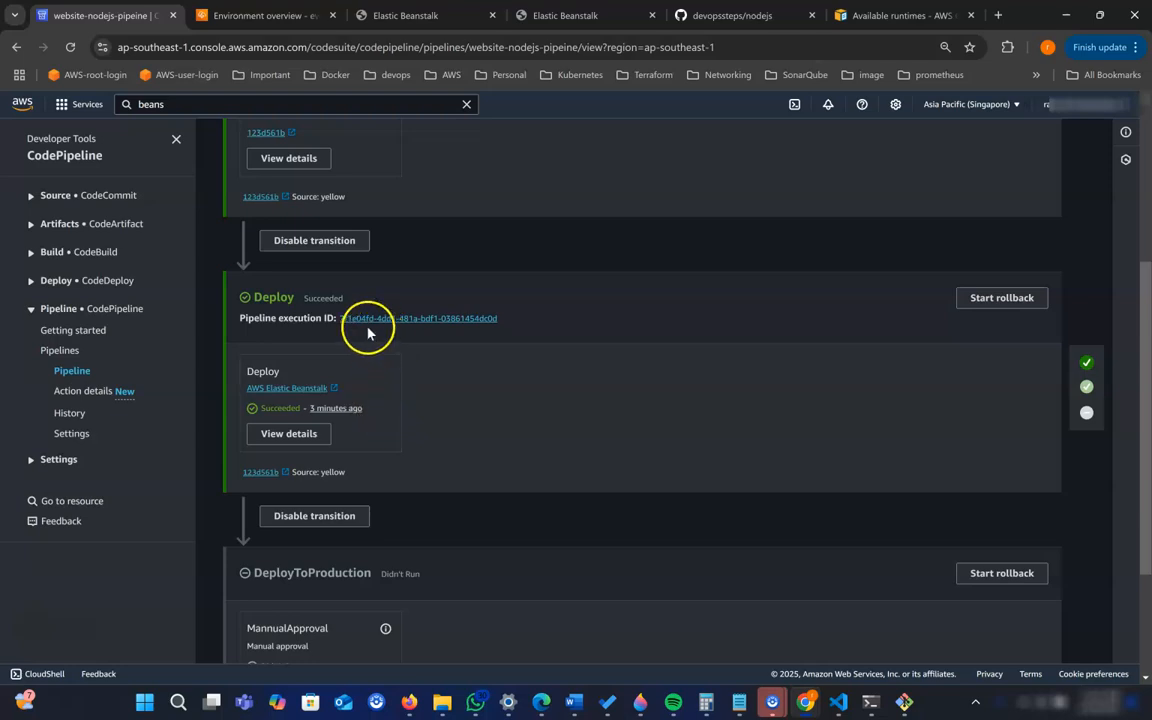
scroll(504, 422, "down", 2)
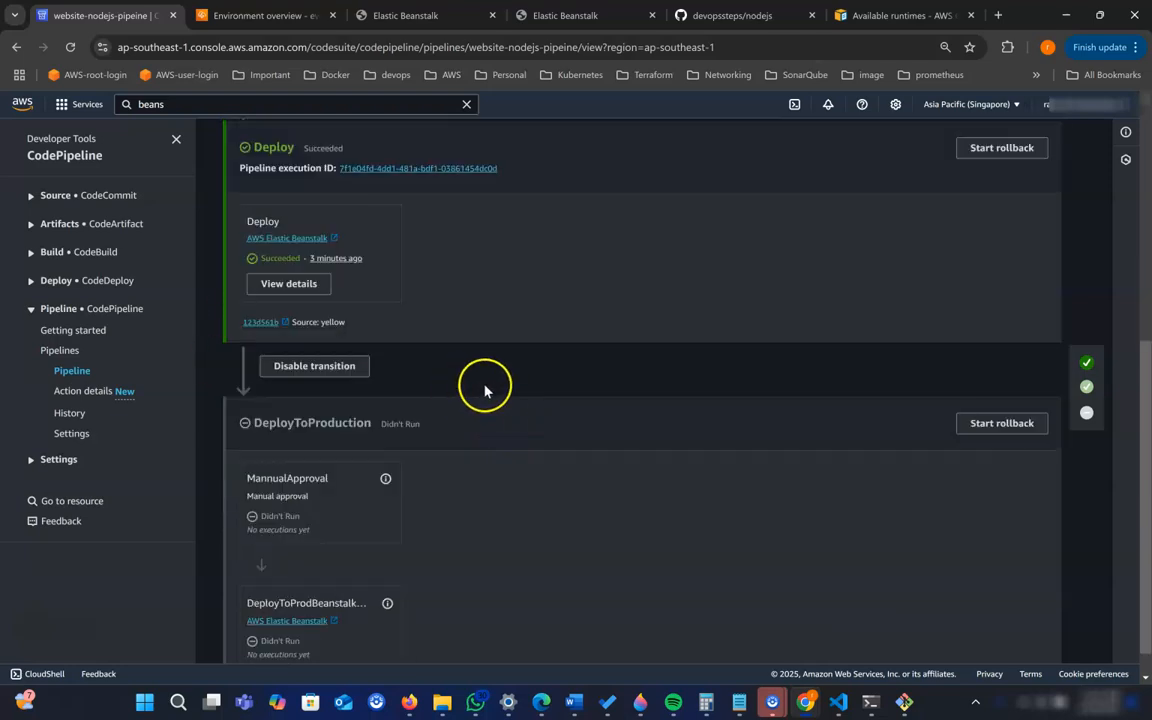
scroll(460, 320, "down", 1)
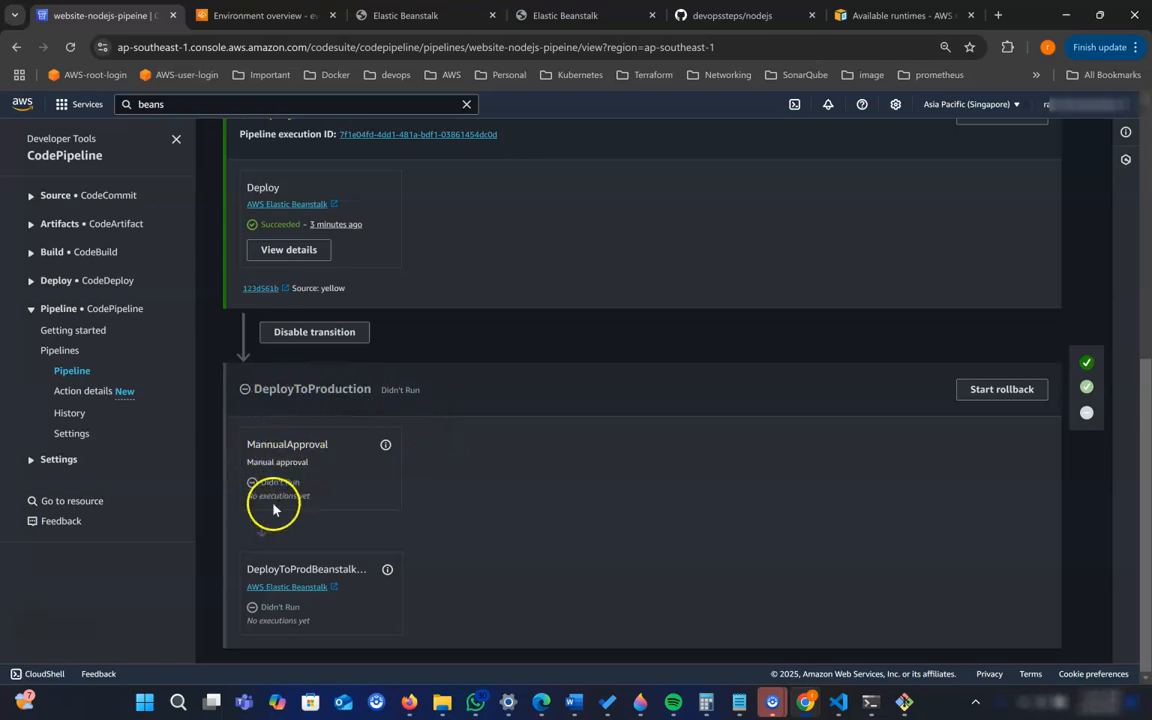
scroll(785, 507, "up", 2)
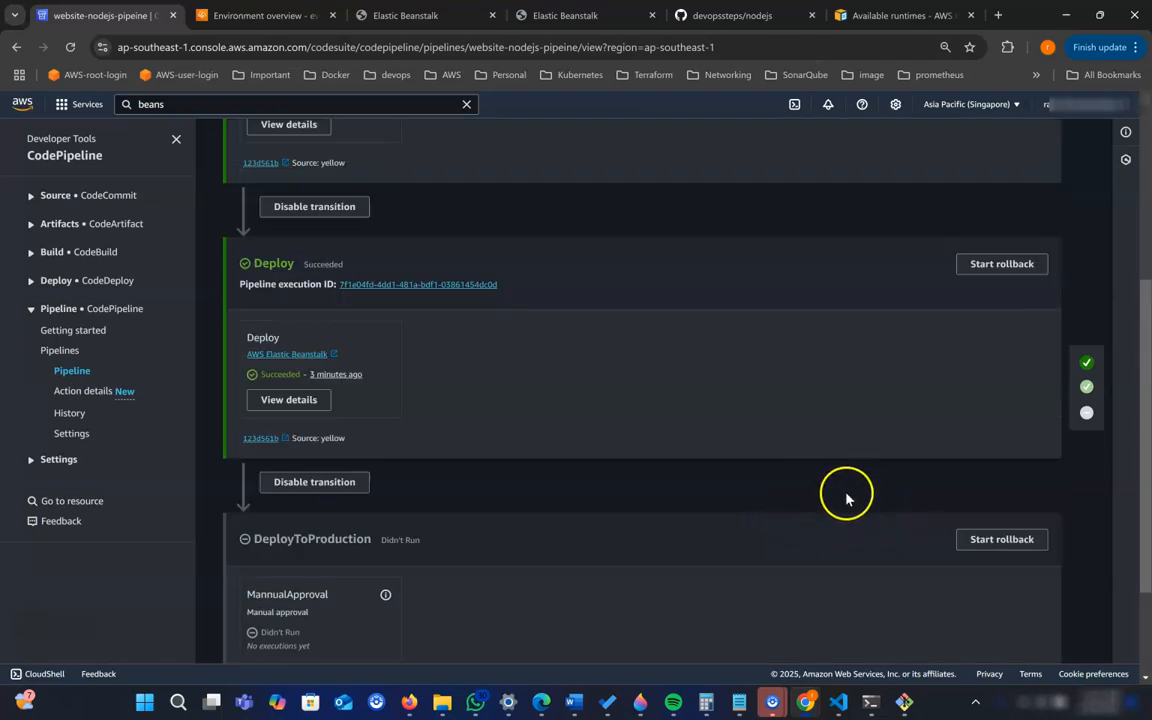
scroll(535, 455, "up", 4)
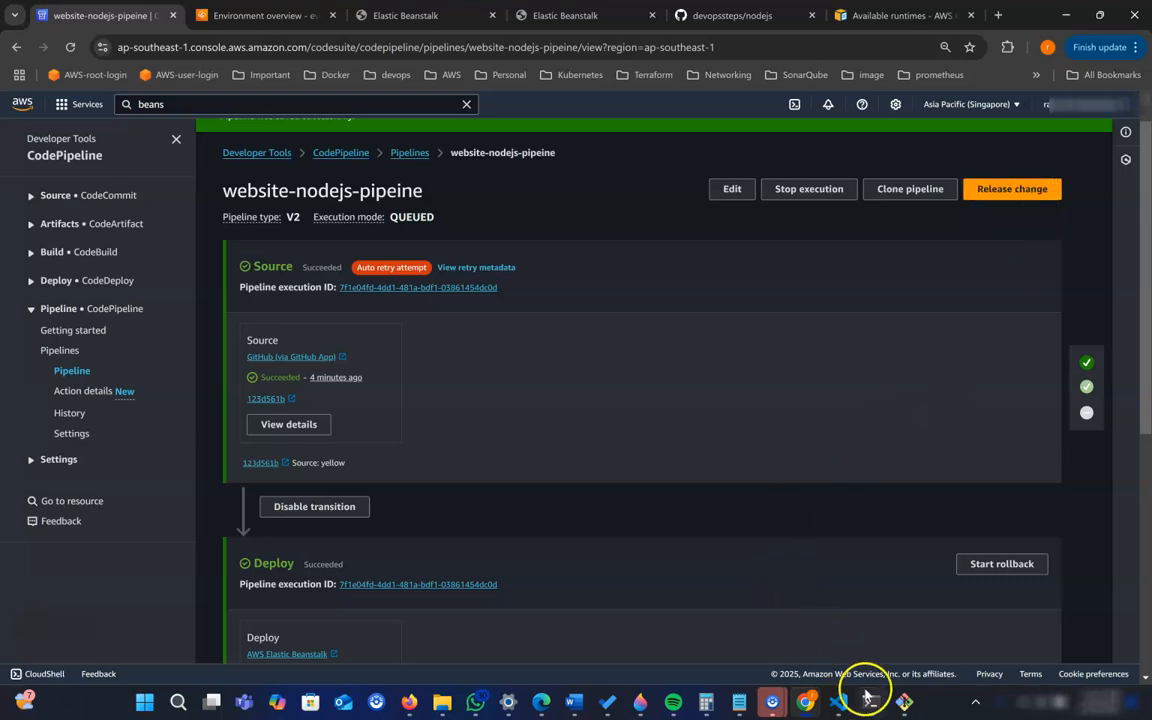
left_click(838, 701)
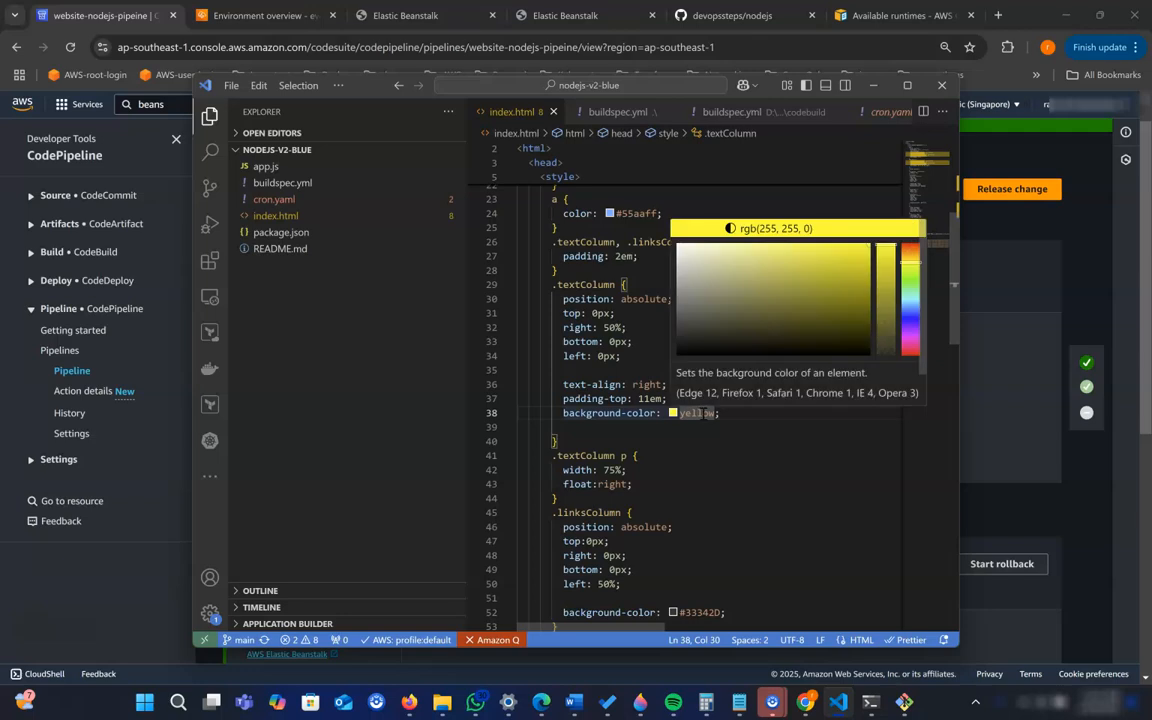
type("rad")
double_click(703, 413)
type("red")
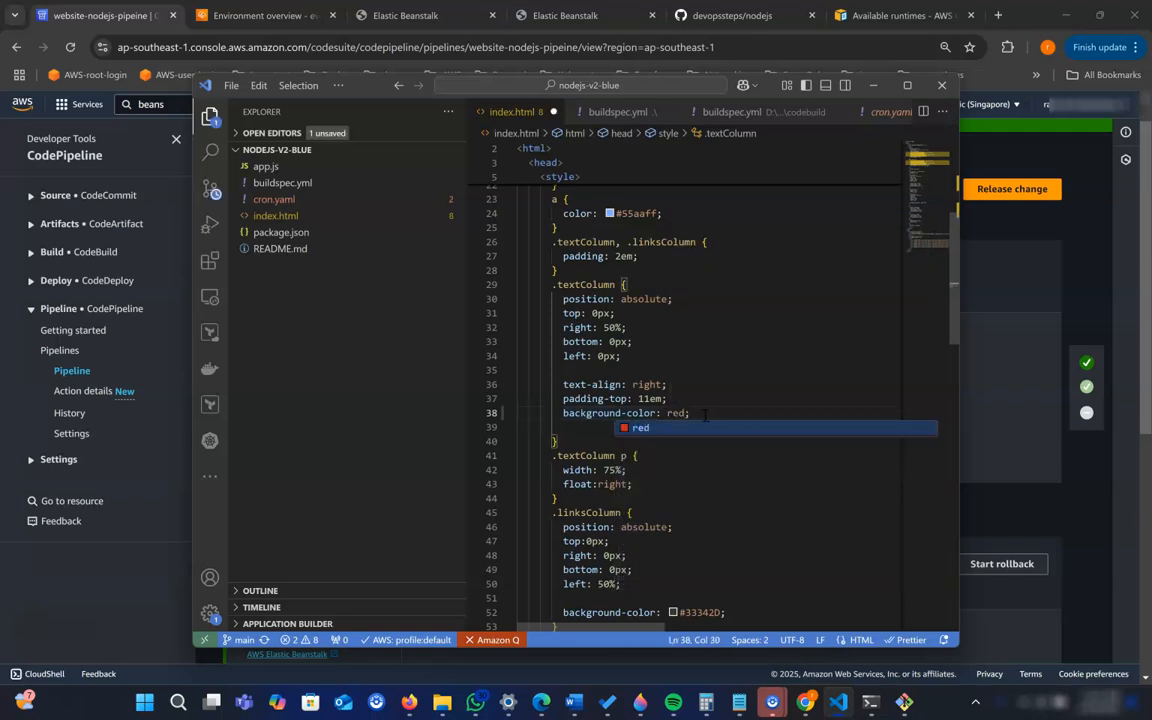
left_click(818, 384)
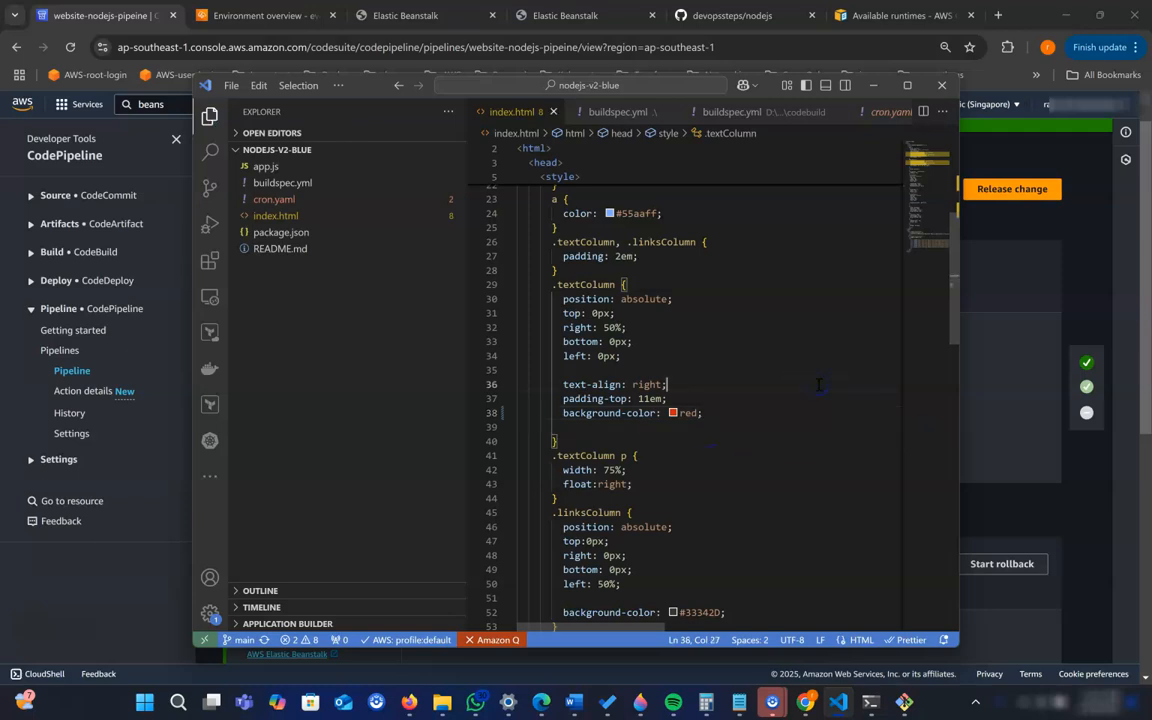
- In the terminal, stage all changes, commit them with the message "red", and push to origin main
left_click(872, 700)
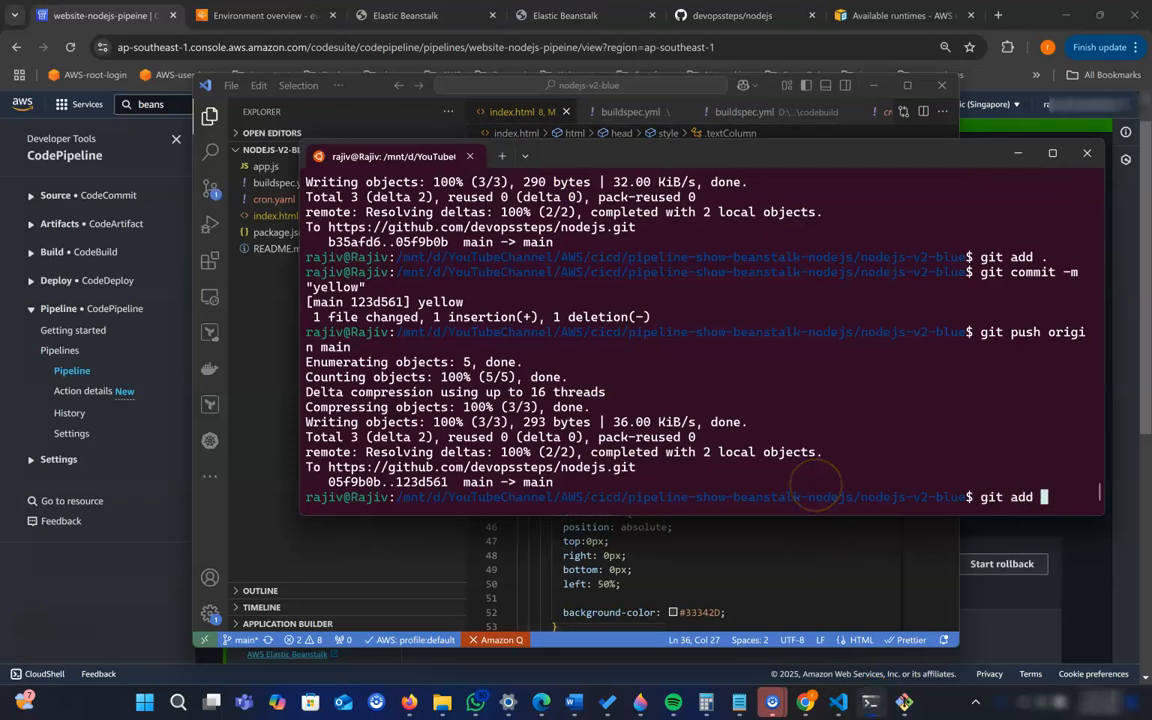
type("git add .")
key("Return")
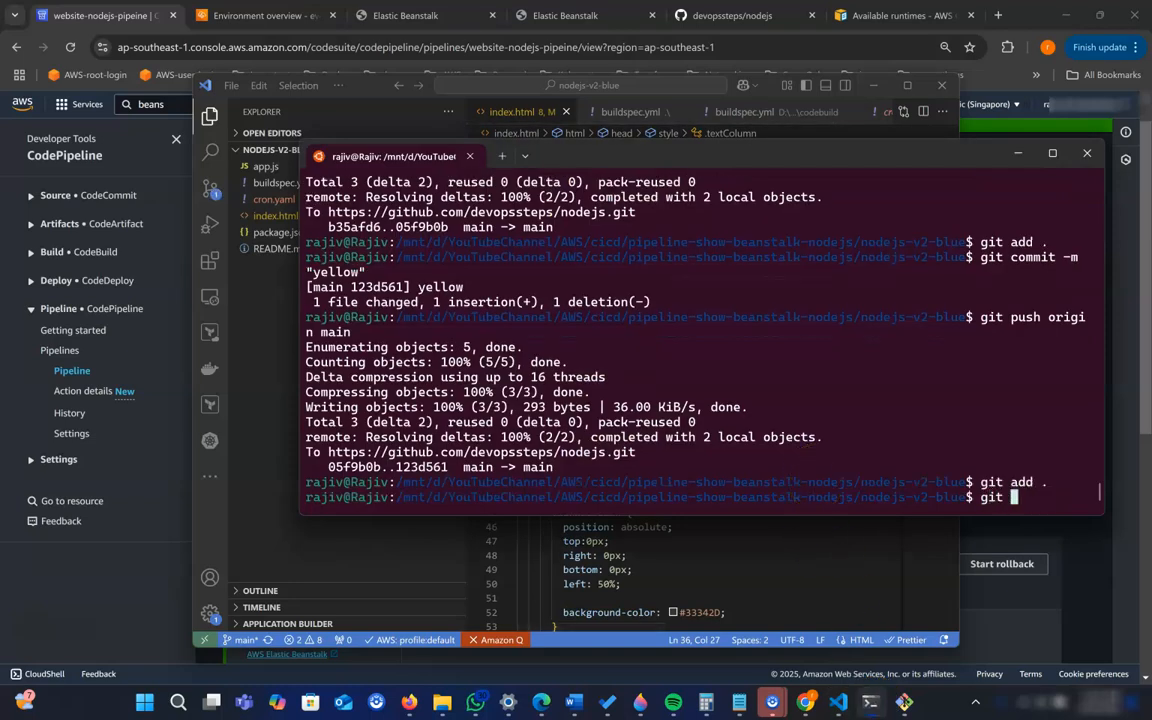
type("git commit -m \"red")
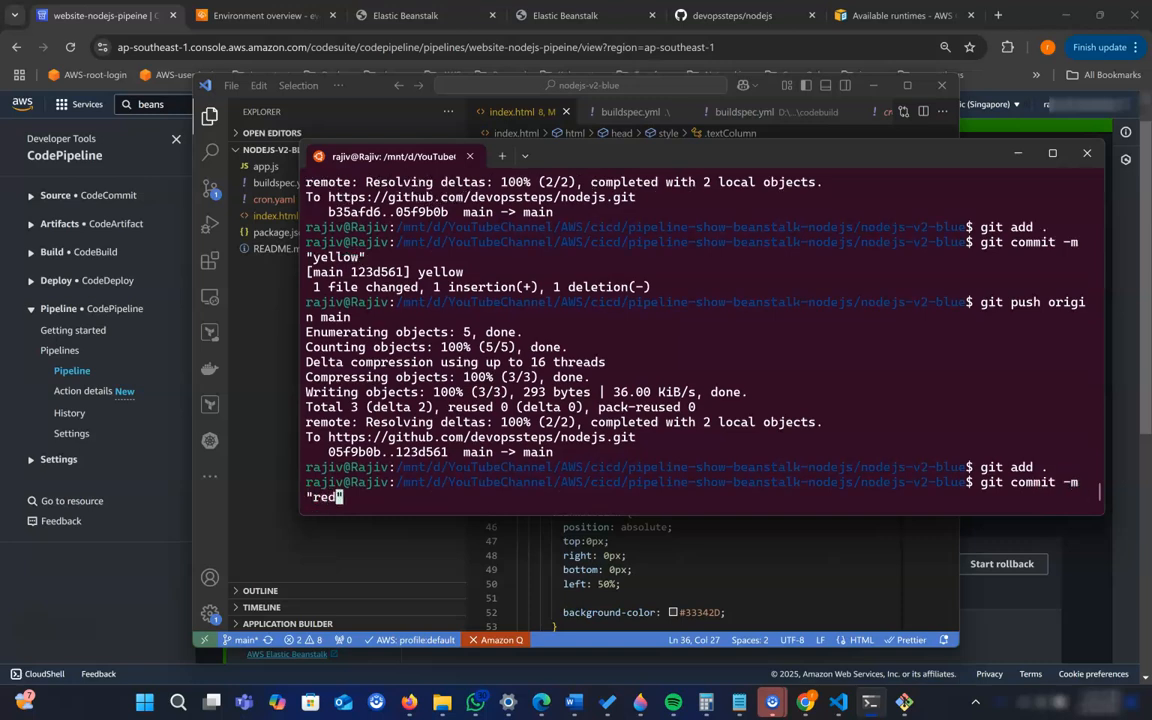
key("Return")
type("git push origin main")
key("Return")
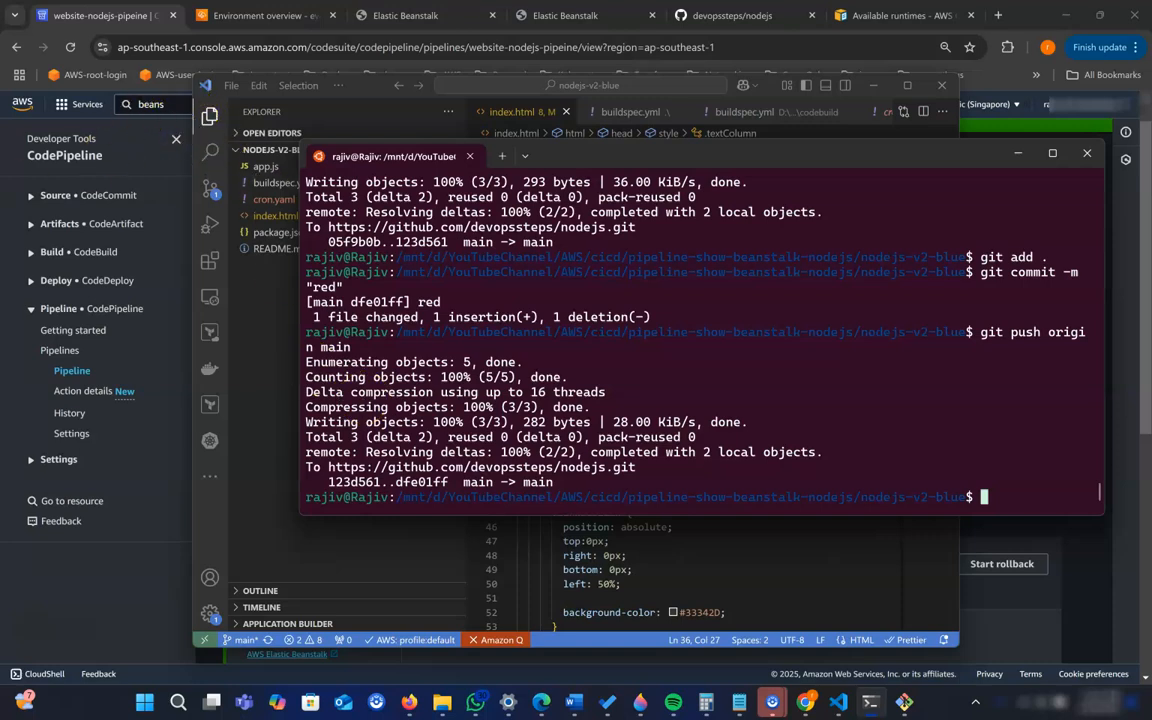
- Return to the pipeline in the browser and follow the new execution through the Source, Deploy and DeployToProduction stages
left_click(27, 155)
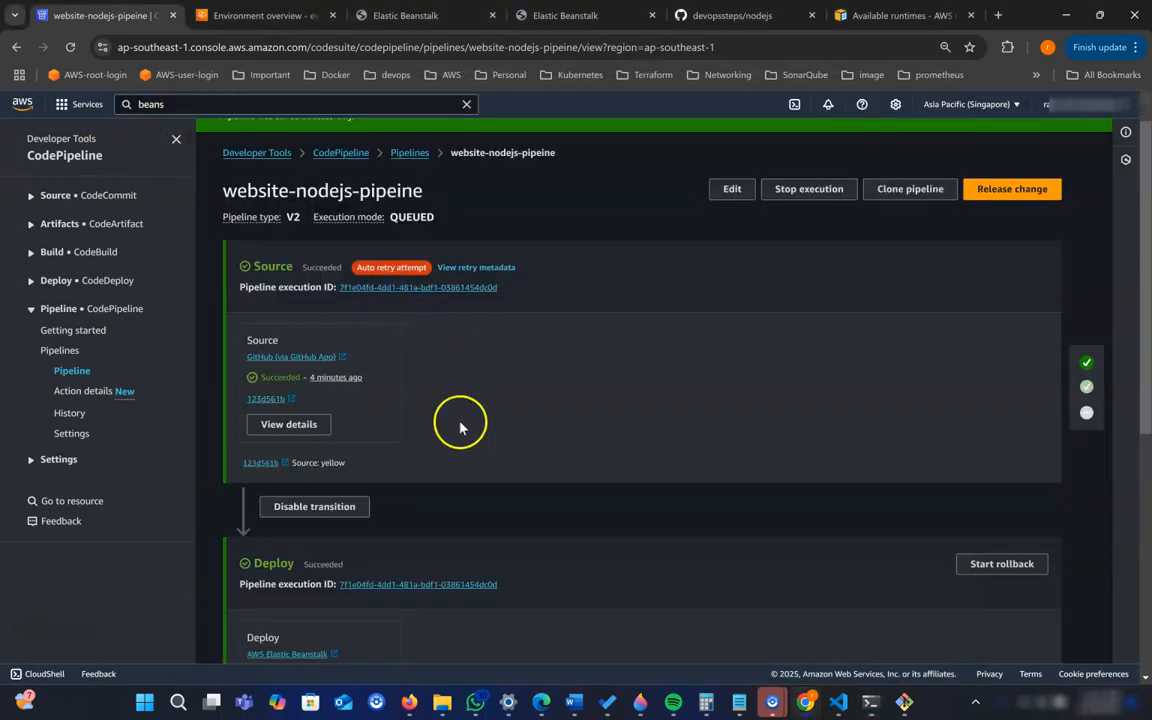
scroll(469, 395, "down", 3)
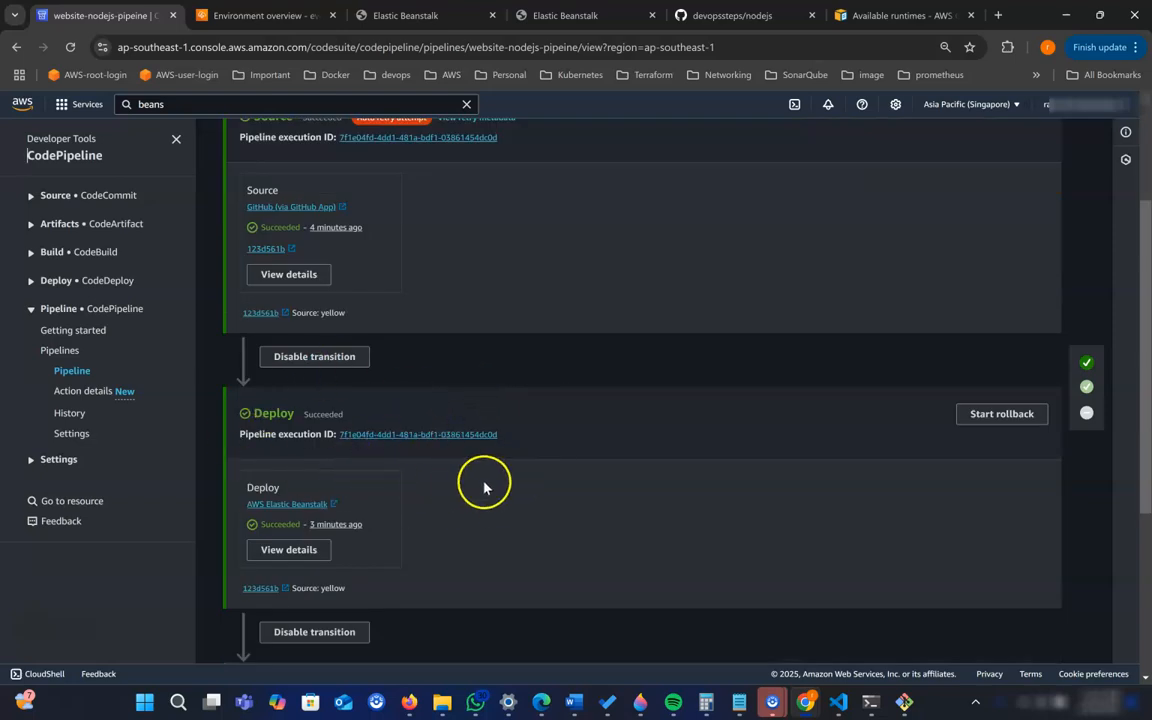
scroll(484, 485, "down", 3)
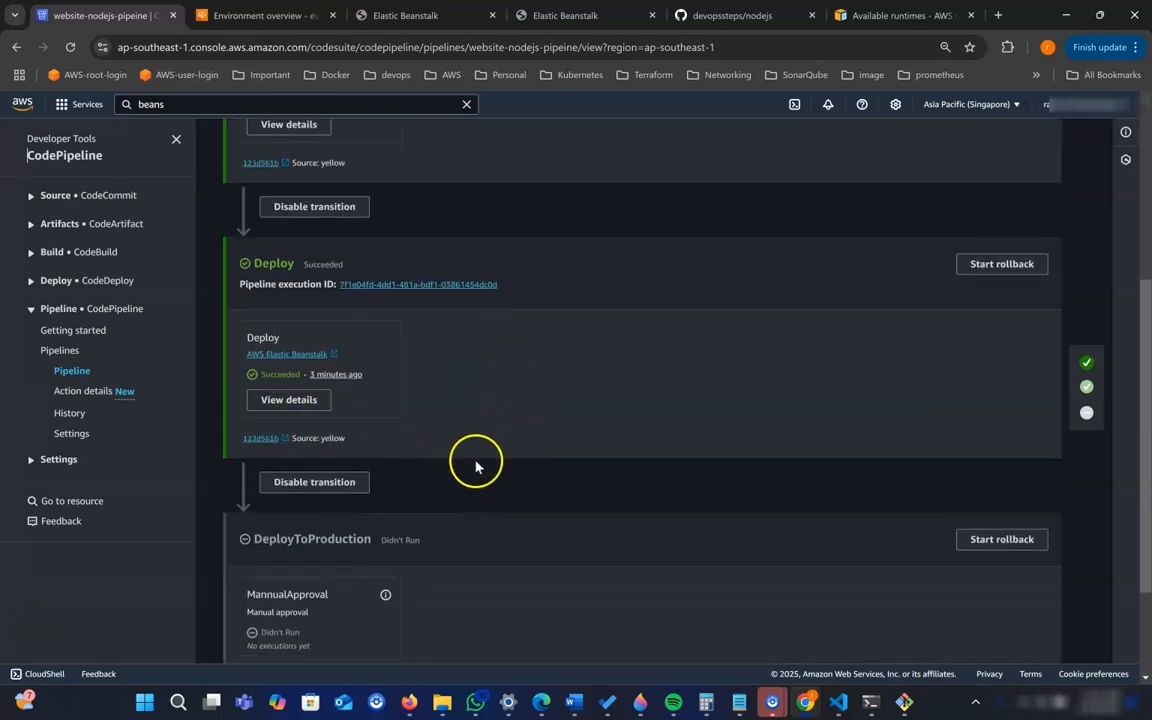
scroll(429, 447, "down", 3)
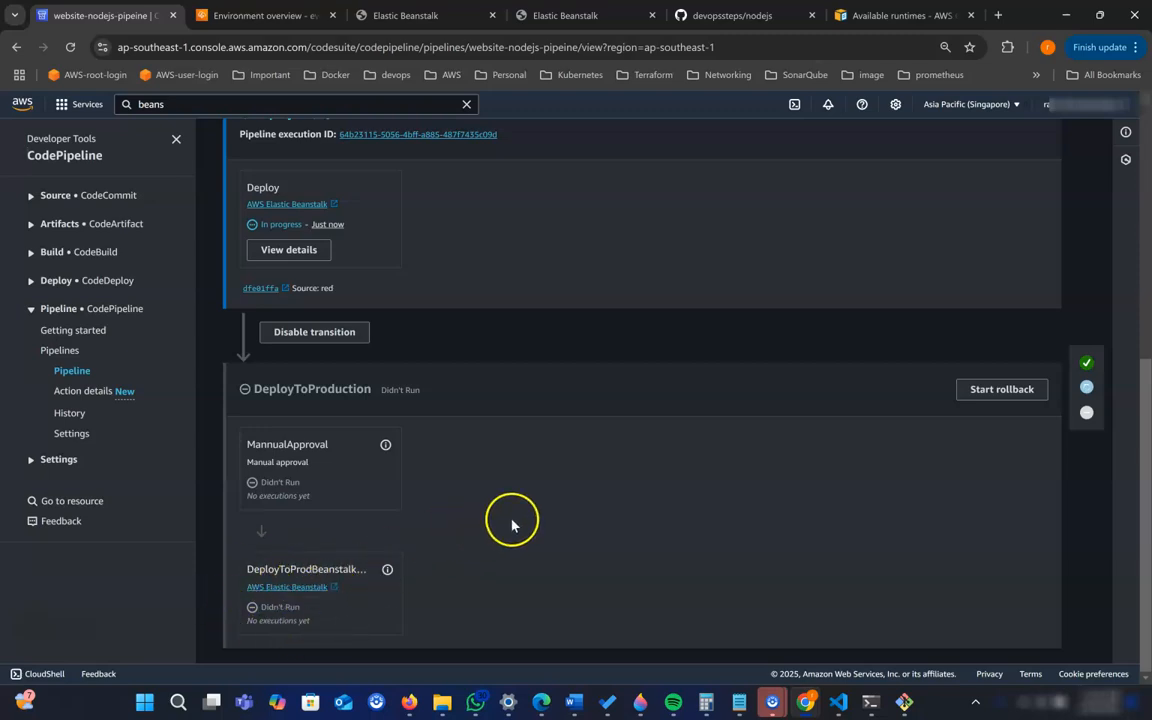
scroll(510, 525, "up", 3)
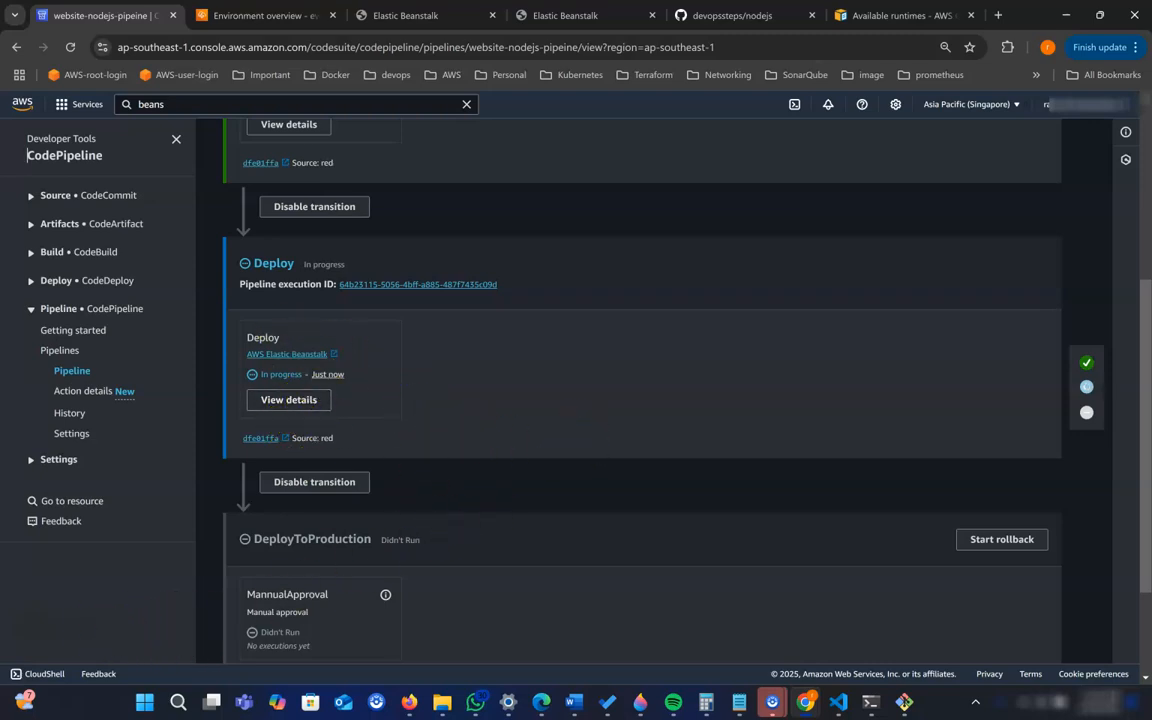
scroll(522, 442, "up", 3)
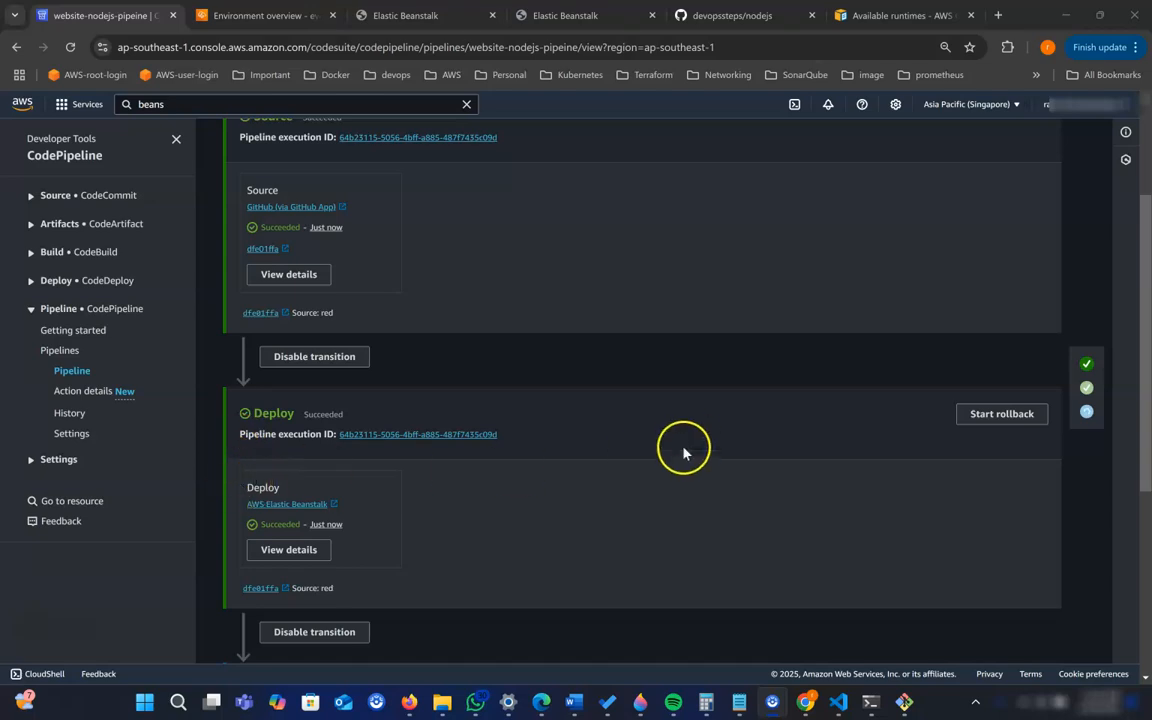
scroll(689, 442, "down", 3)
scroll(542, 508, "down", 3)
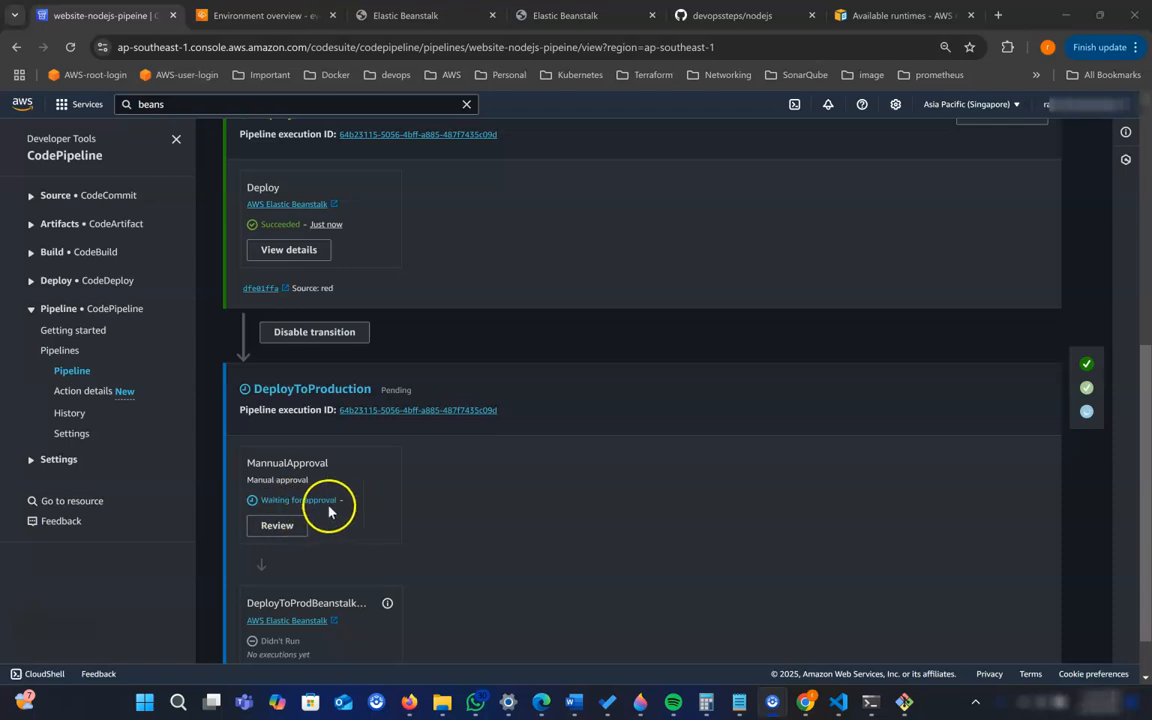
- Reload the website-dev and website-prod sites to check which background color each one shows
left_click(411, 20)
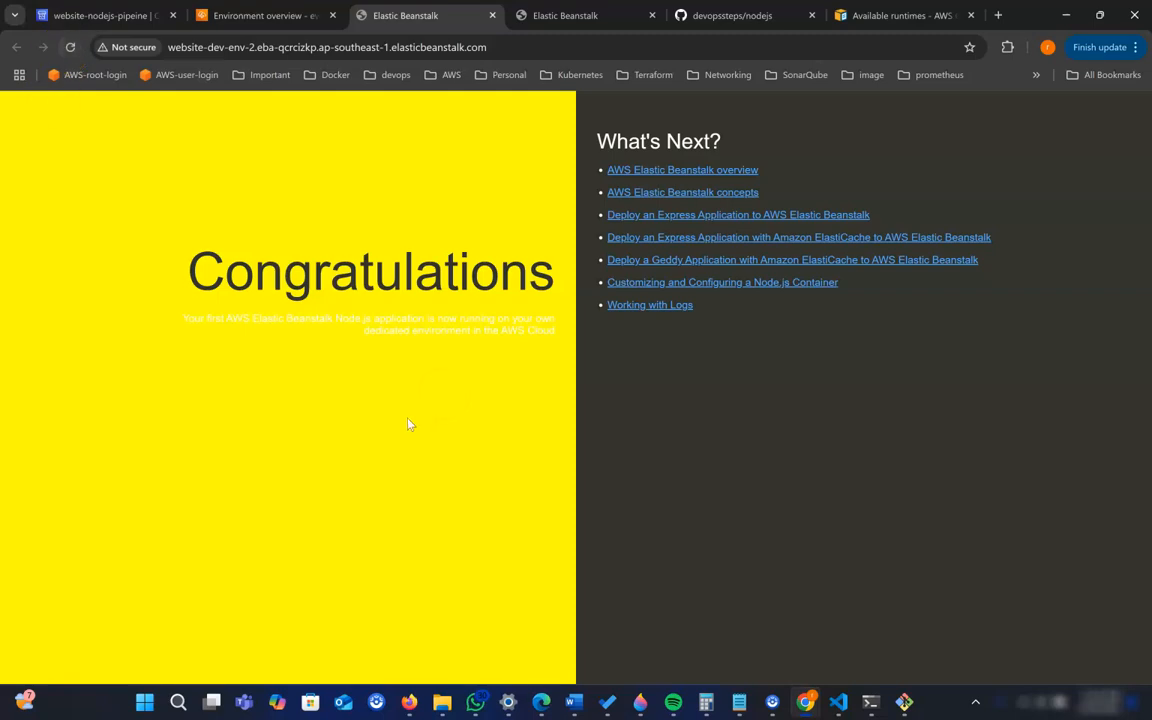
left_click(68, 46)
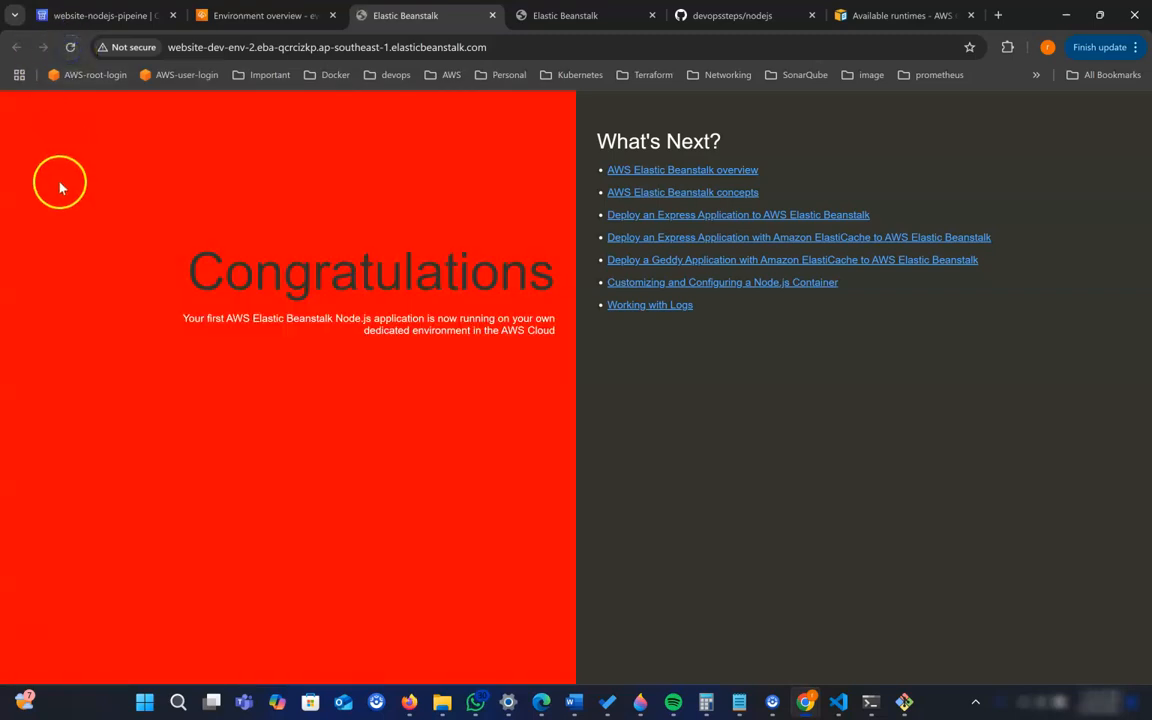
left_click(588, 20)
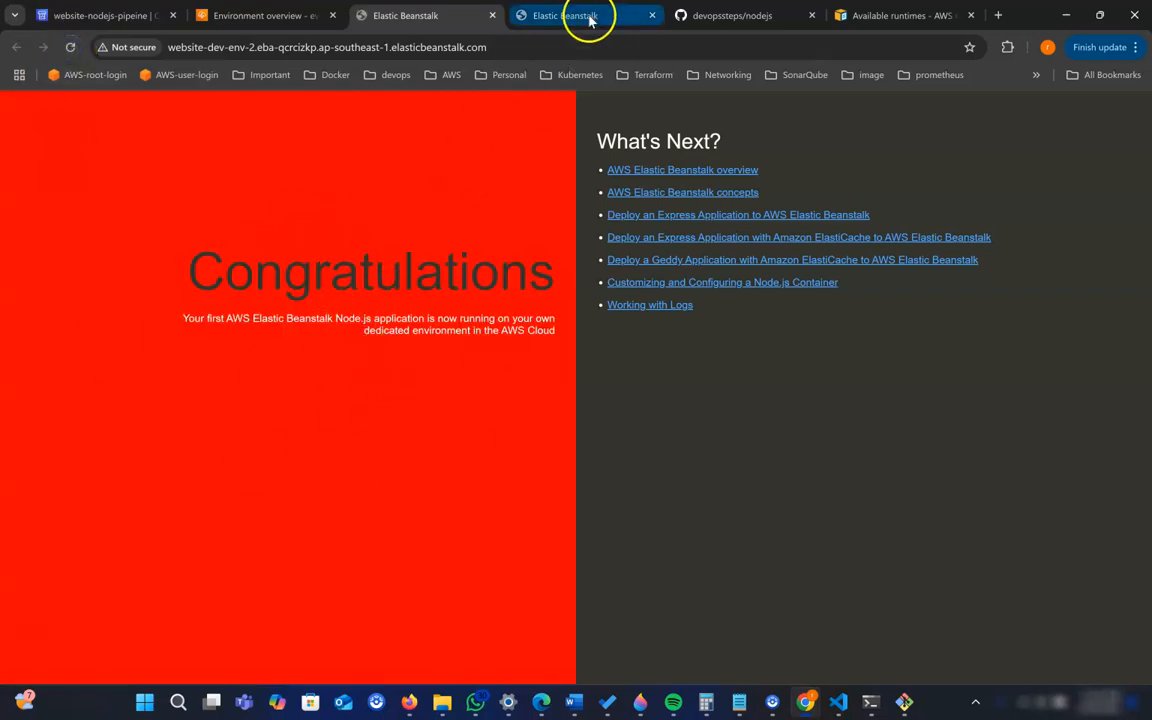
left_click(70, 48)
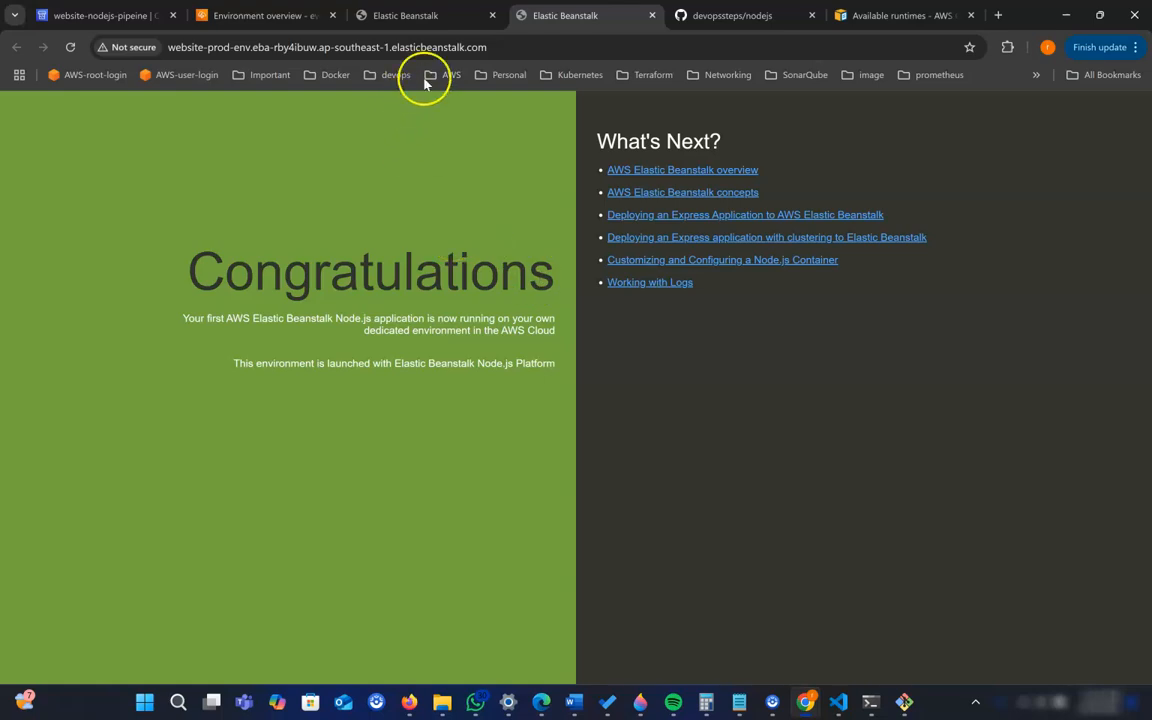
- Review the pipeline's MannualApproval action, choose Approve, add a short comment about red, and submit the decision
left_click(85, 21)
left_click(272, 526)
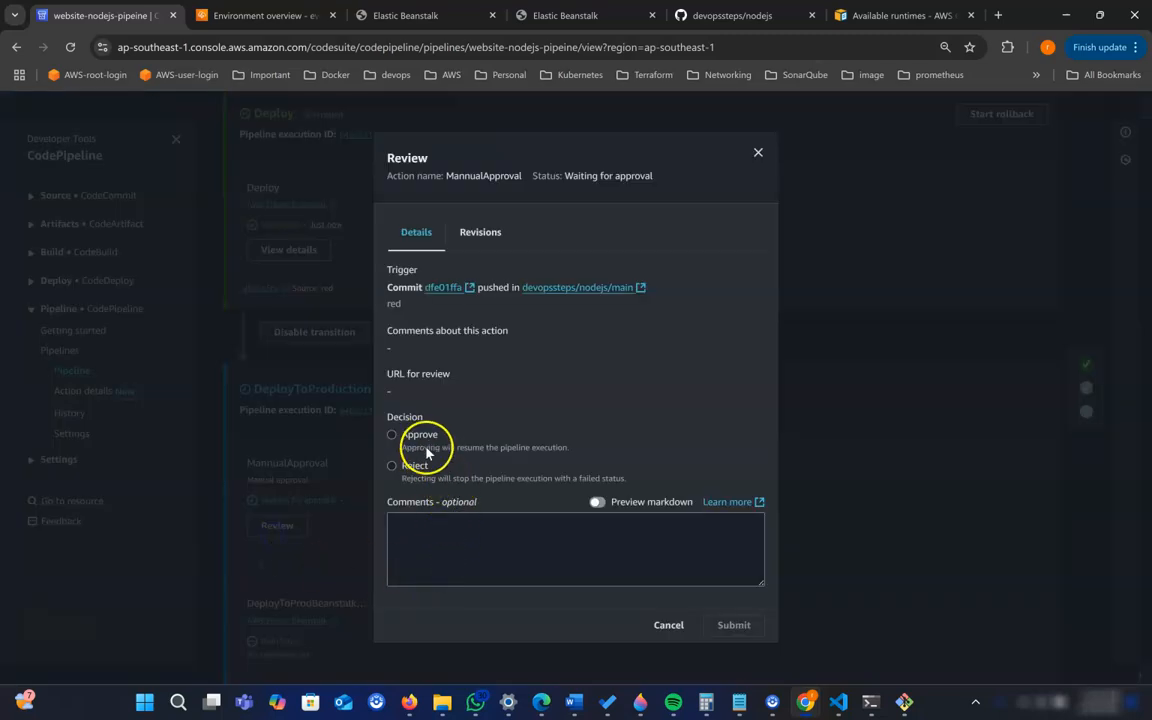
left_click(425, 439)
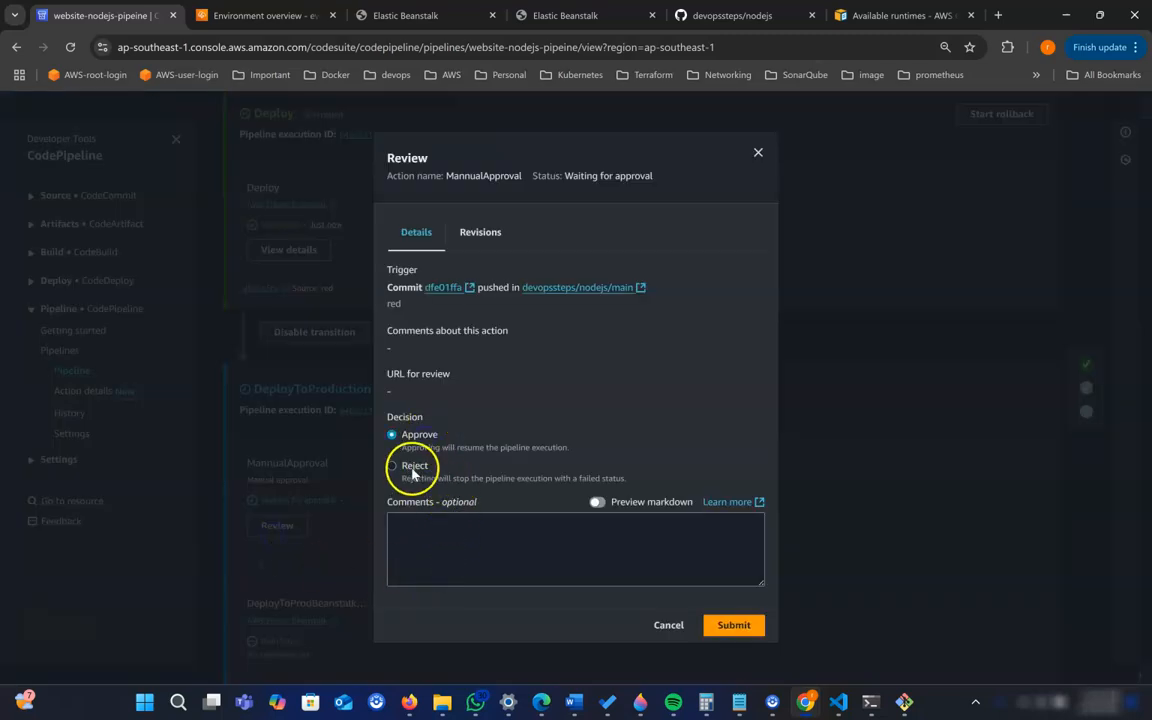
left_click(453, 537)
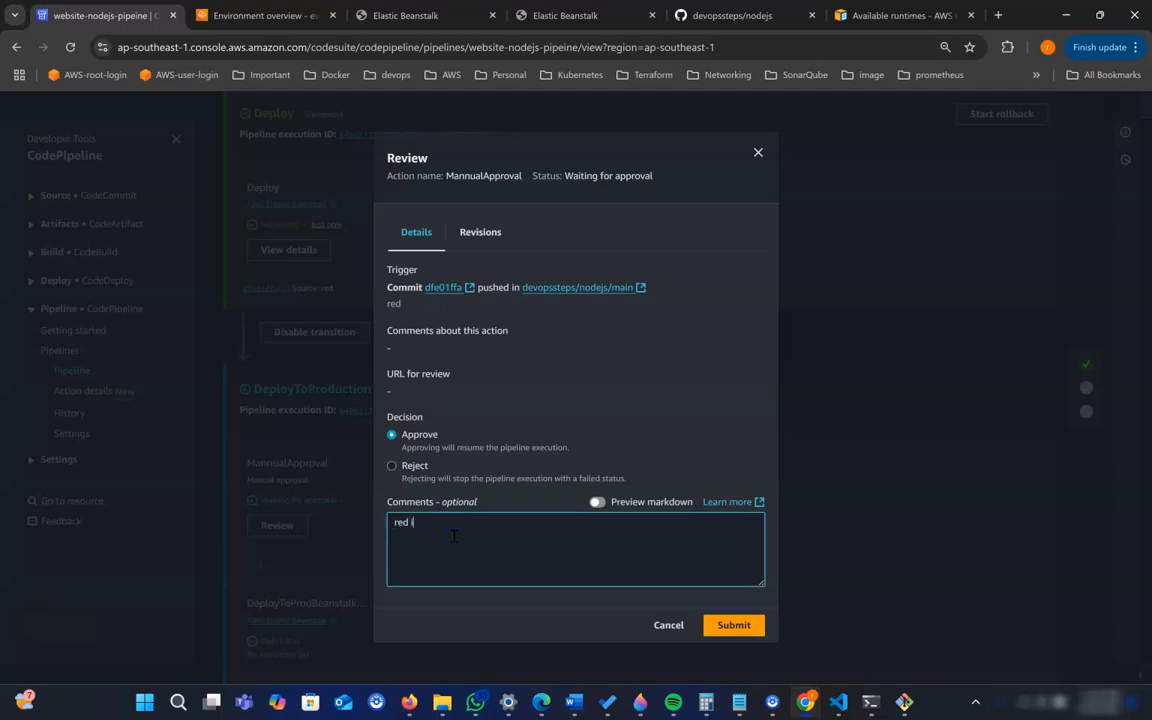
left_click(735, 625)
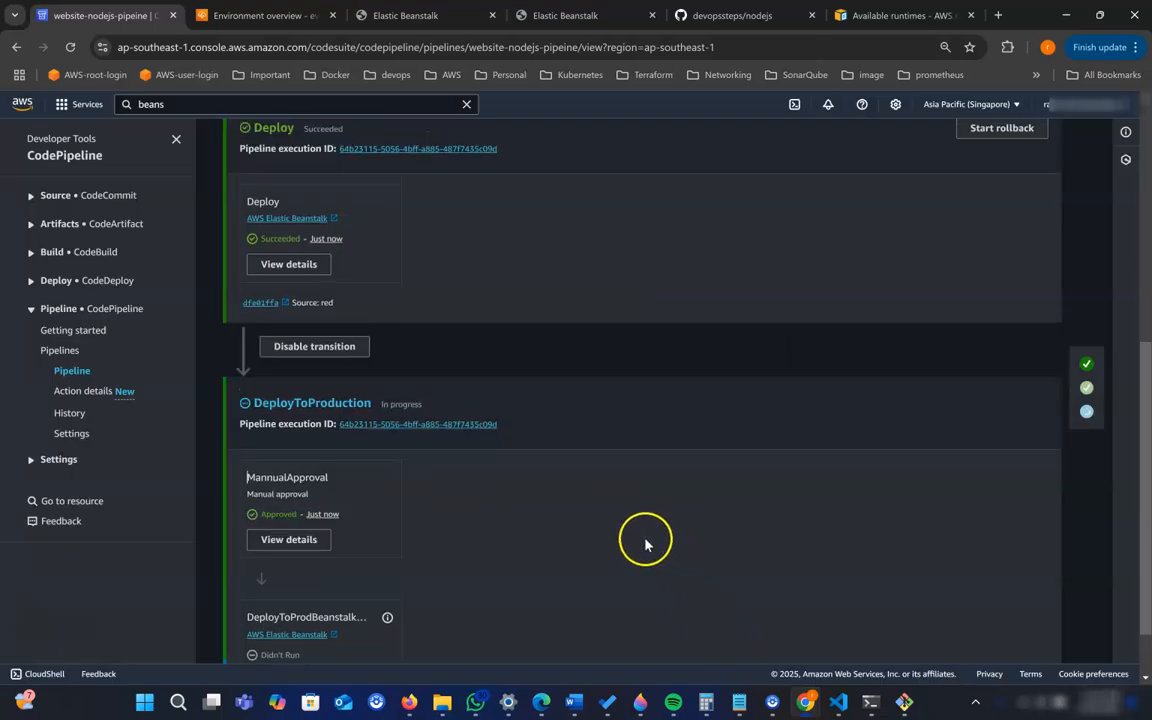
- Follow the DeployToProdBeanstalkWeb action, compare the dev and prod sites, and reload the website-prod site to check the deployed page
scroll(615, 500, "down", 1)
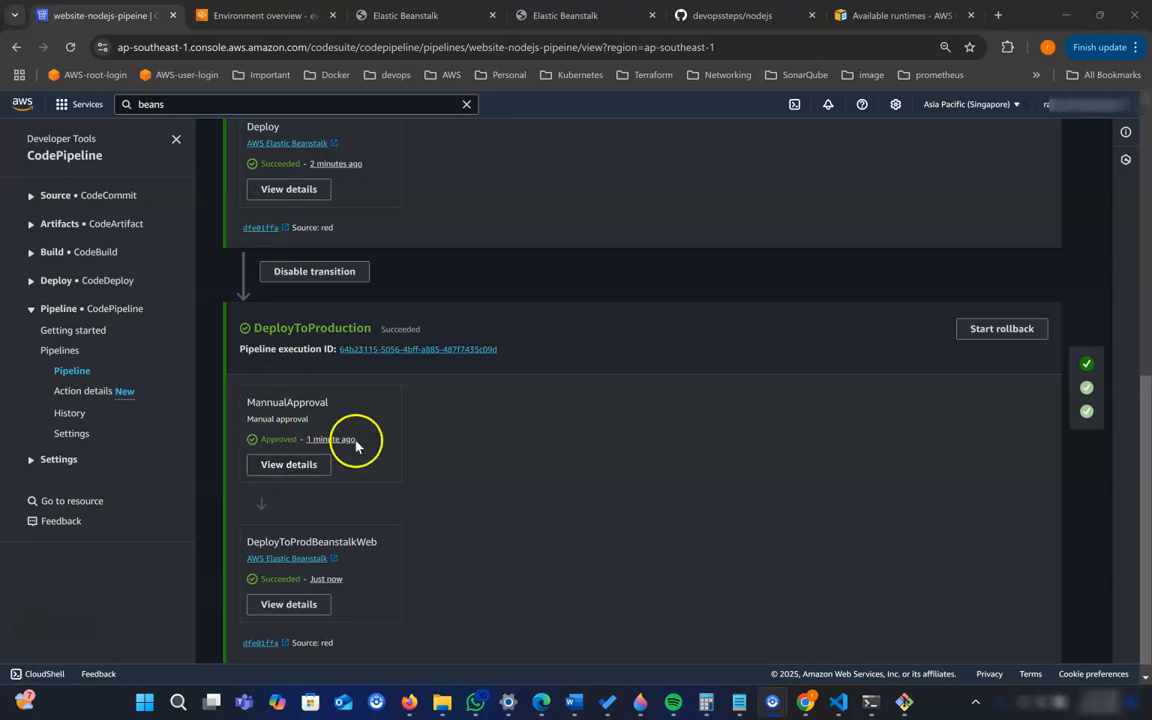
left_click(558, 20)
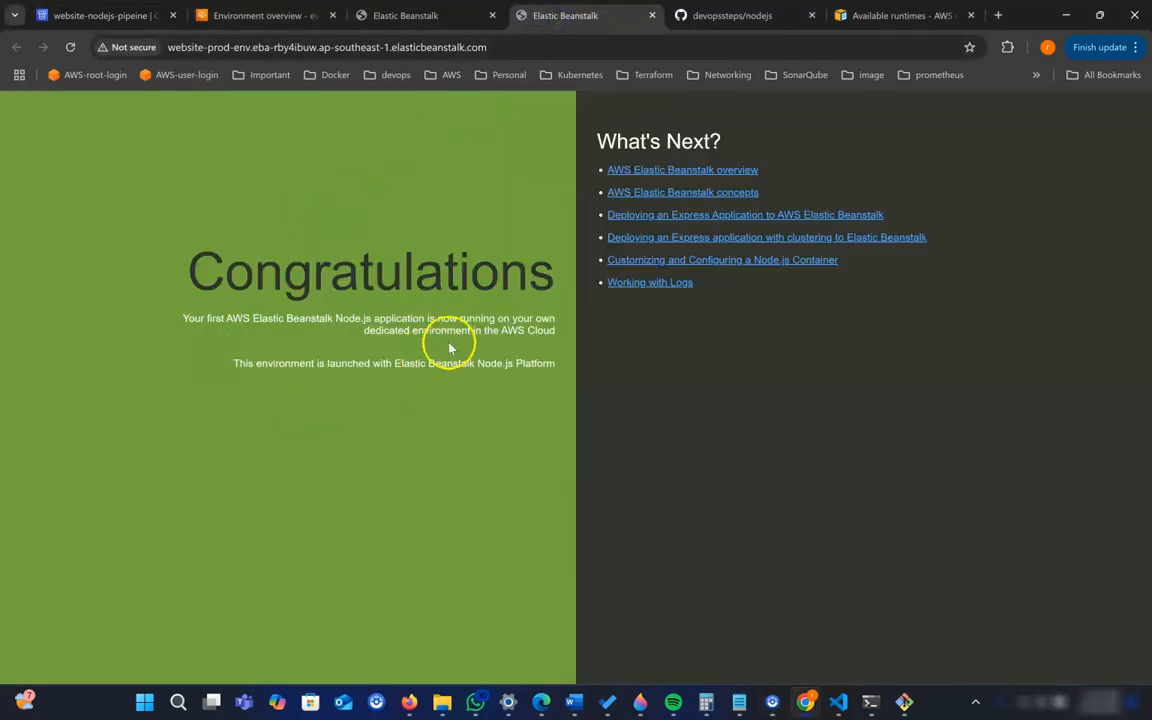
left_click(411, 18)
left_click(571, 20)
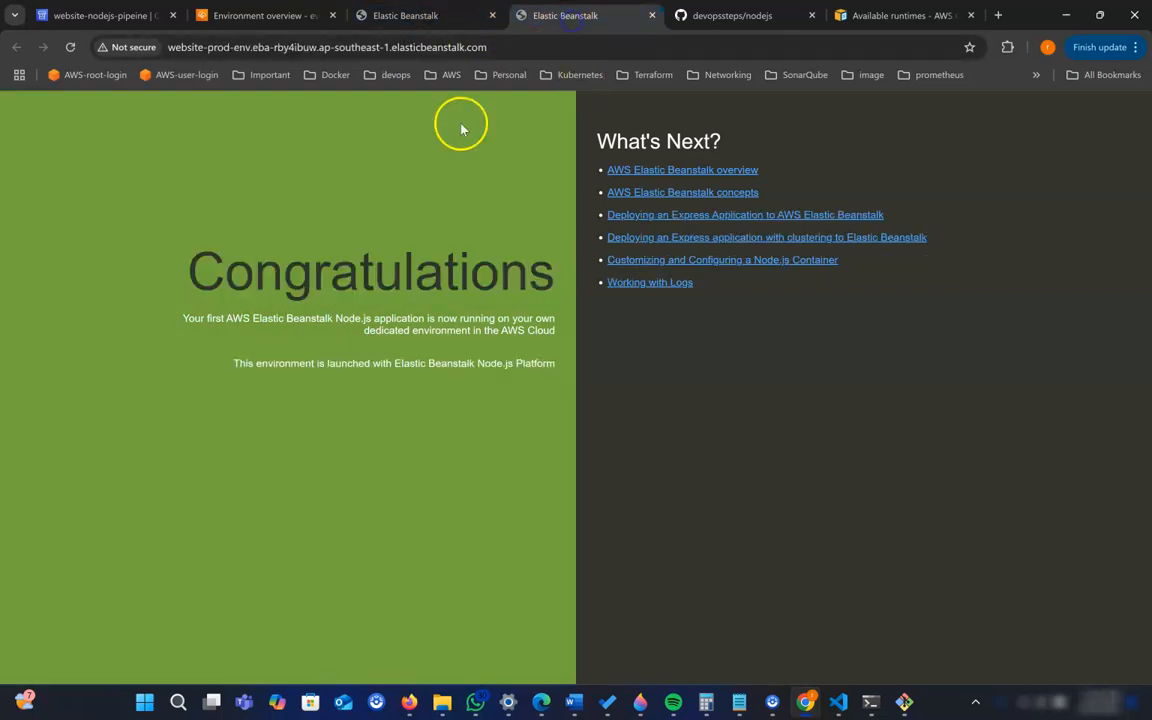
left_click(70, 47)
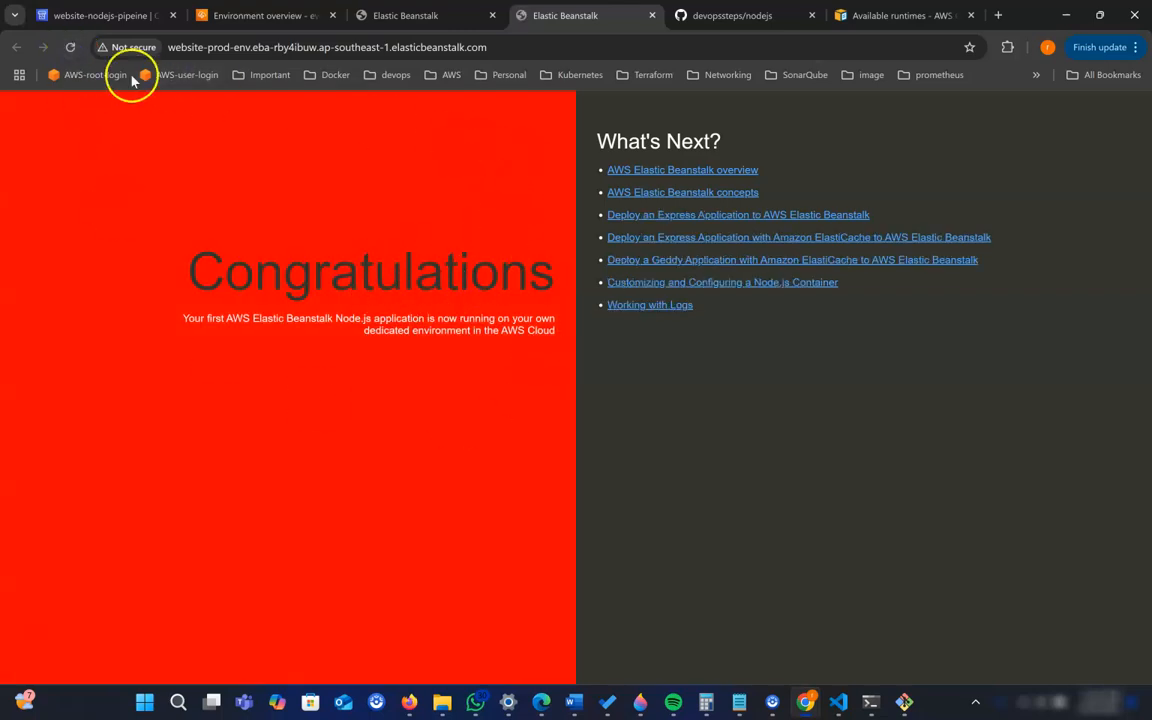
- Go back to the pipeline and review the status of its Source, Deploy and DeployToProduction stages
left_click(103, 16)
scroll(535, 386, "up", 2)
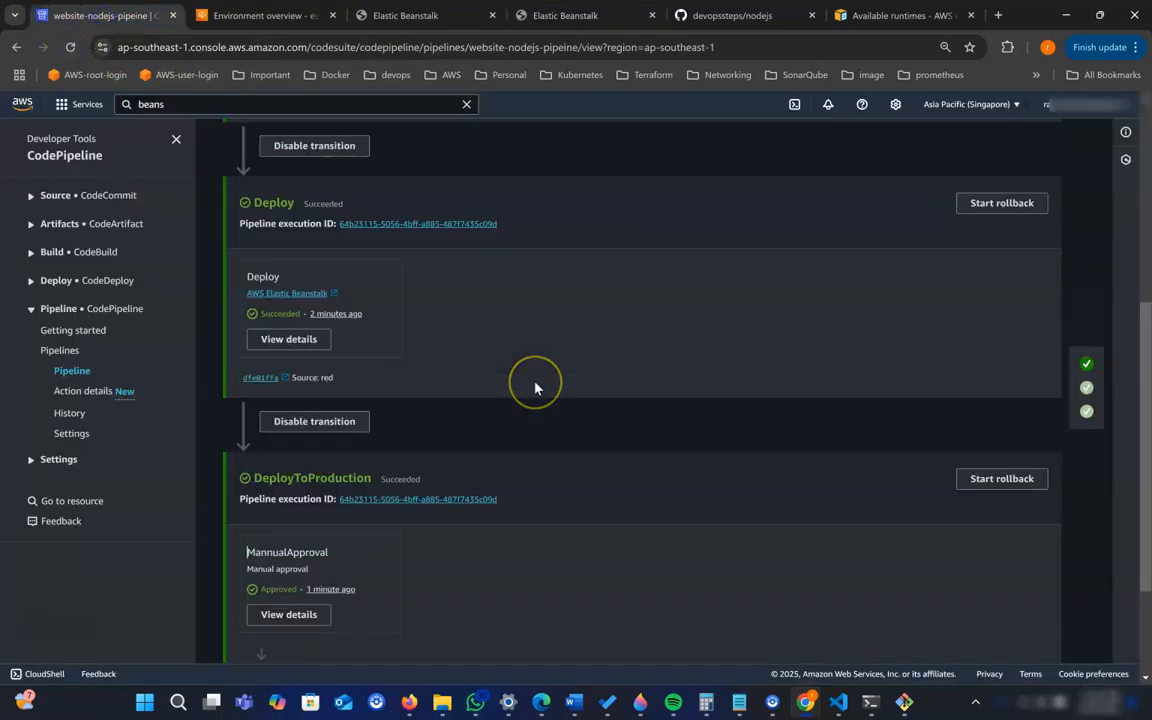
scroll(545, 391, "up", 2)
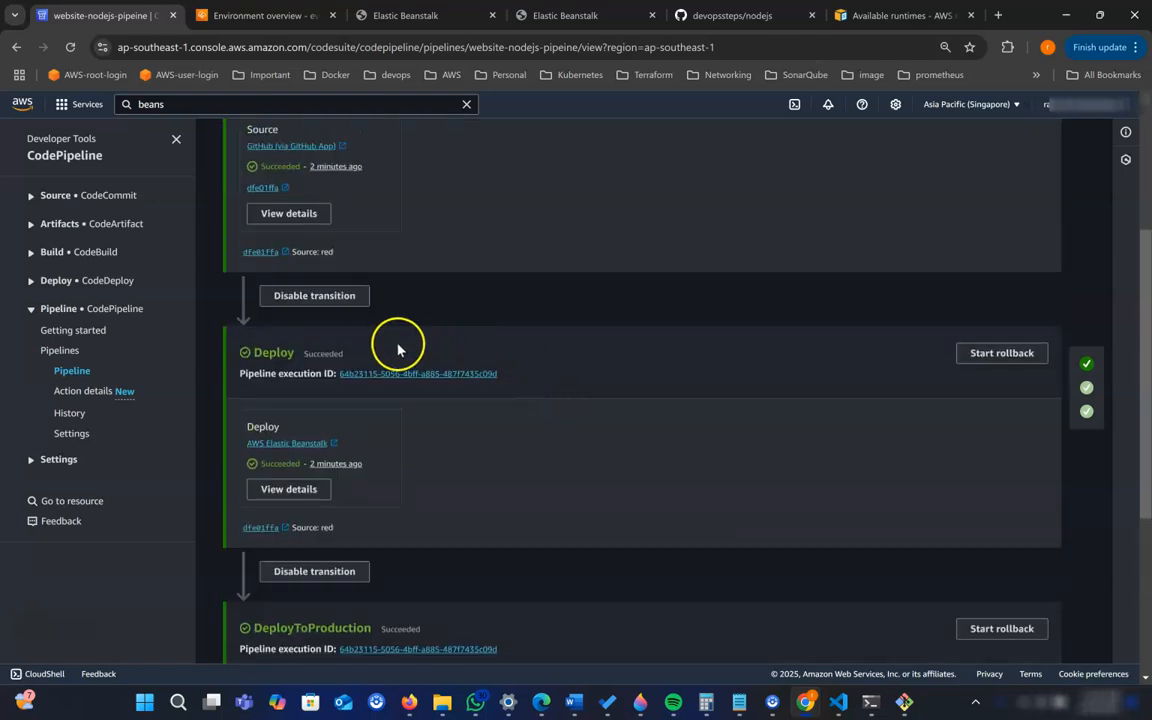
scroll(468, 472, "down", 2)
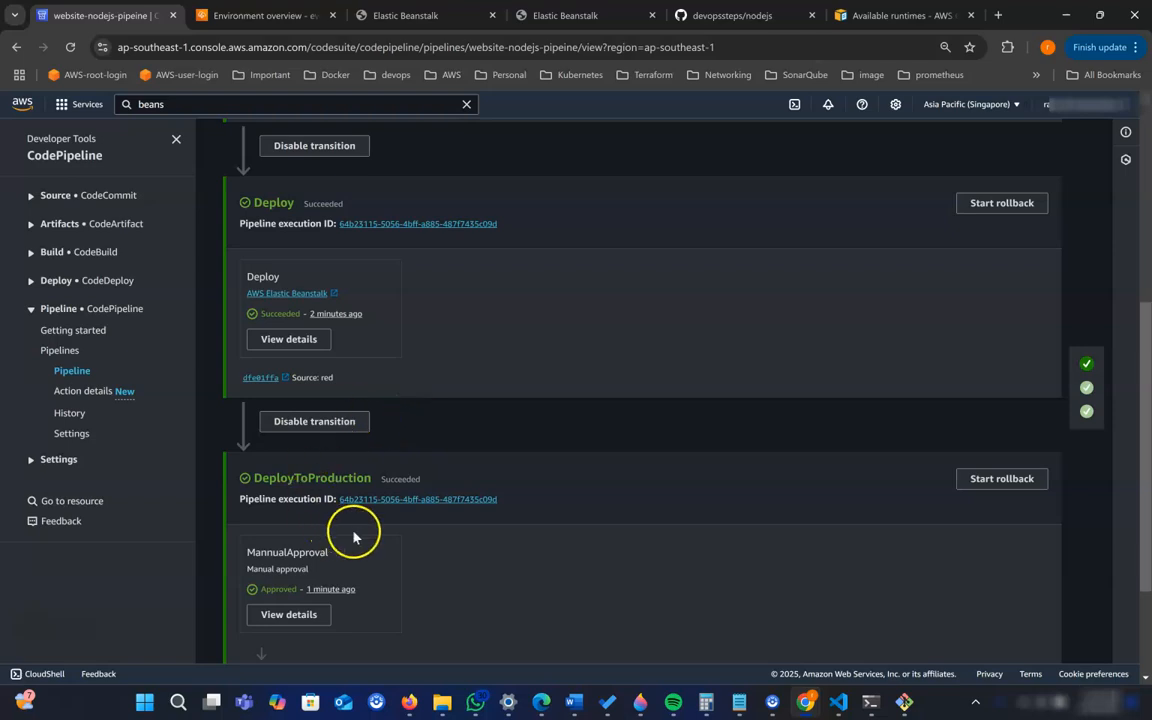
scroll(355, 532, "down", 2)
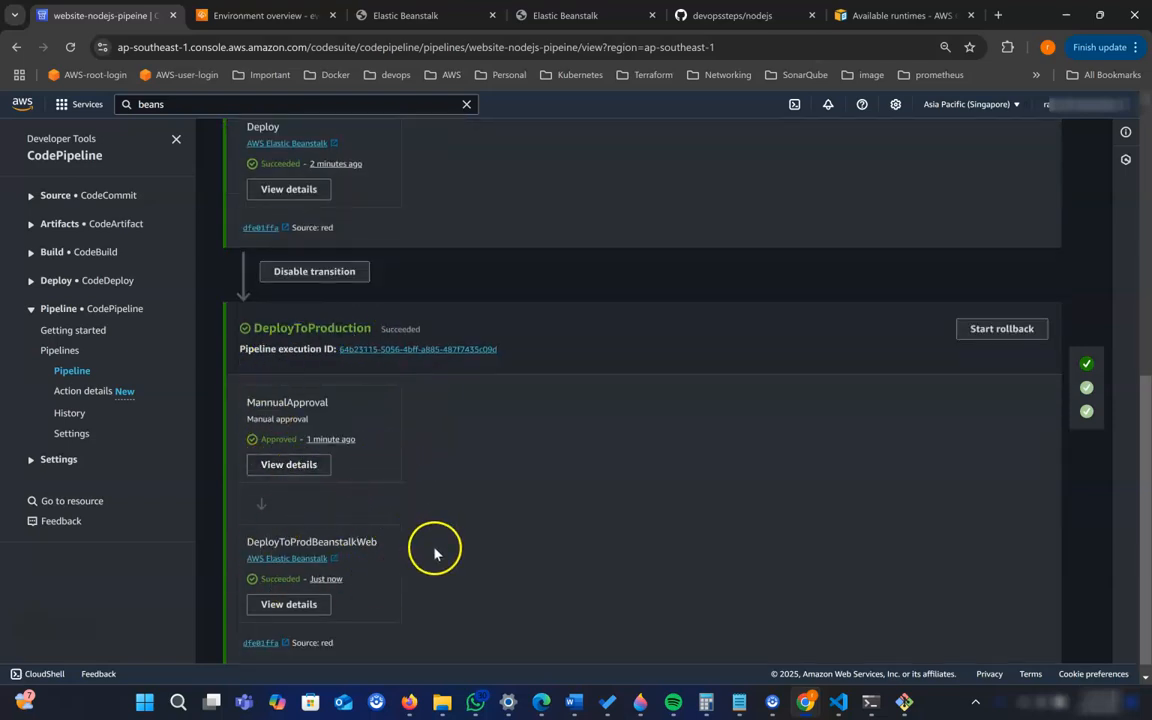
- Leave the pipeline for CodeBuild's getting-started page and start creating a new build project
scroll(434, 553, "up", 2)
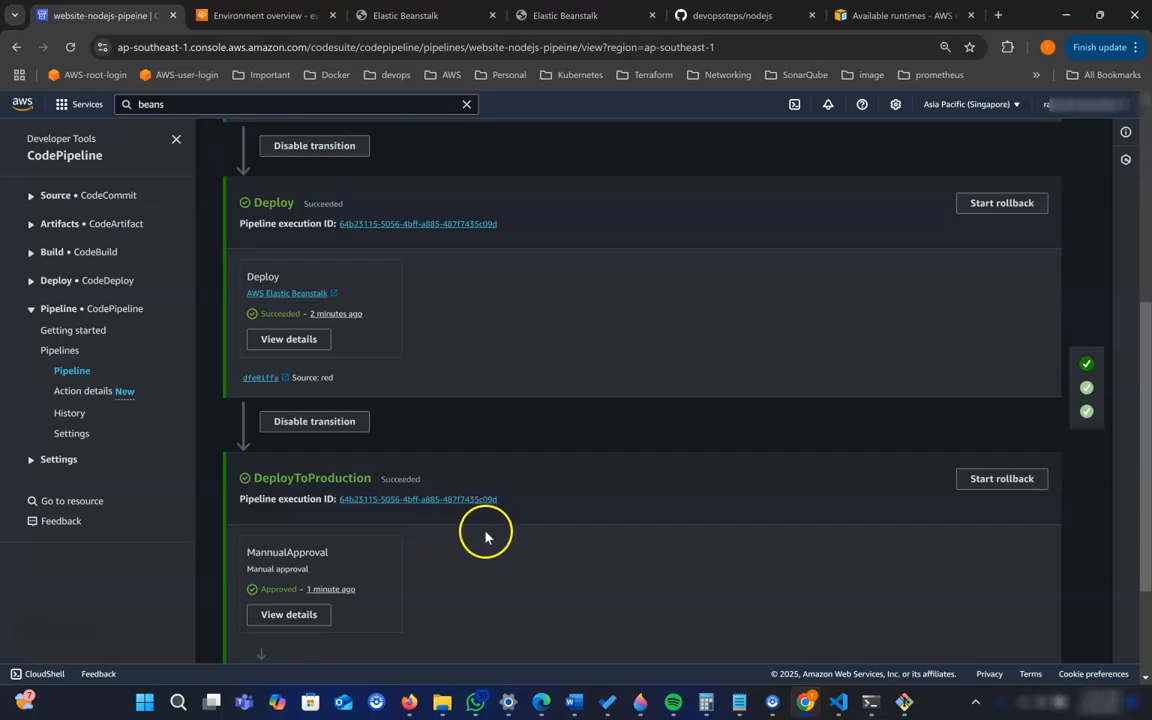
scroll(485, 537, "up", 2)
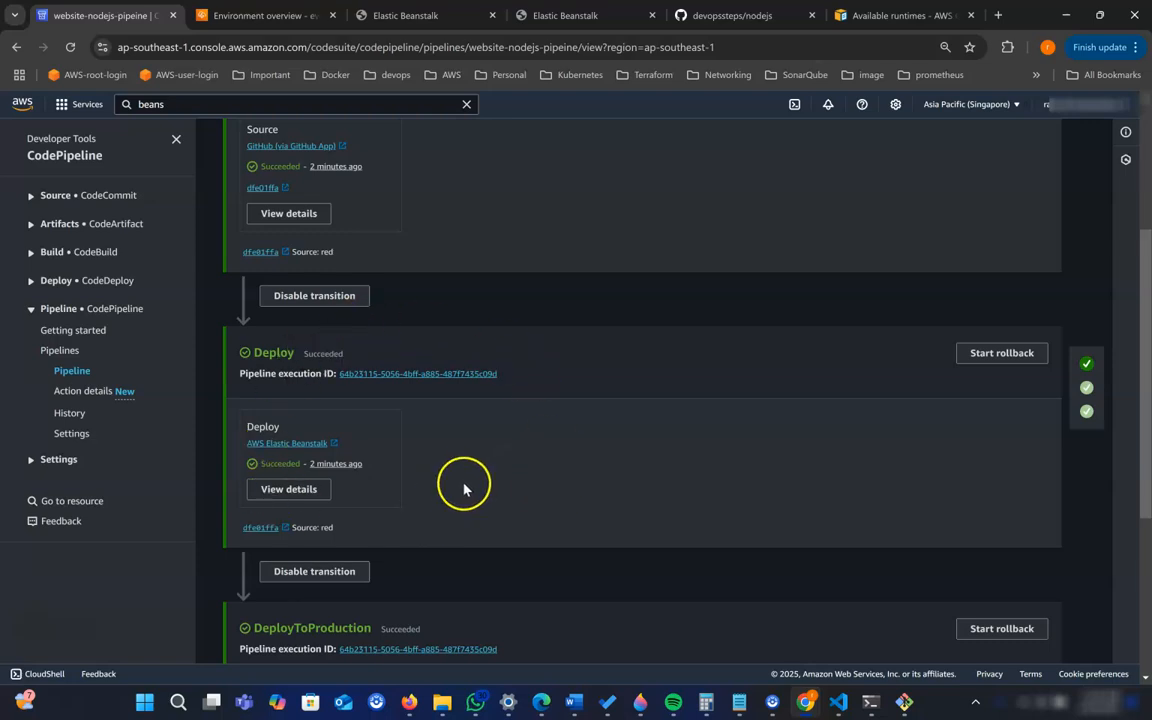
scroll(463, 488, "up", 3)
left_click(70, 256)
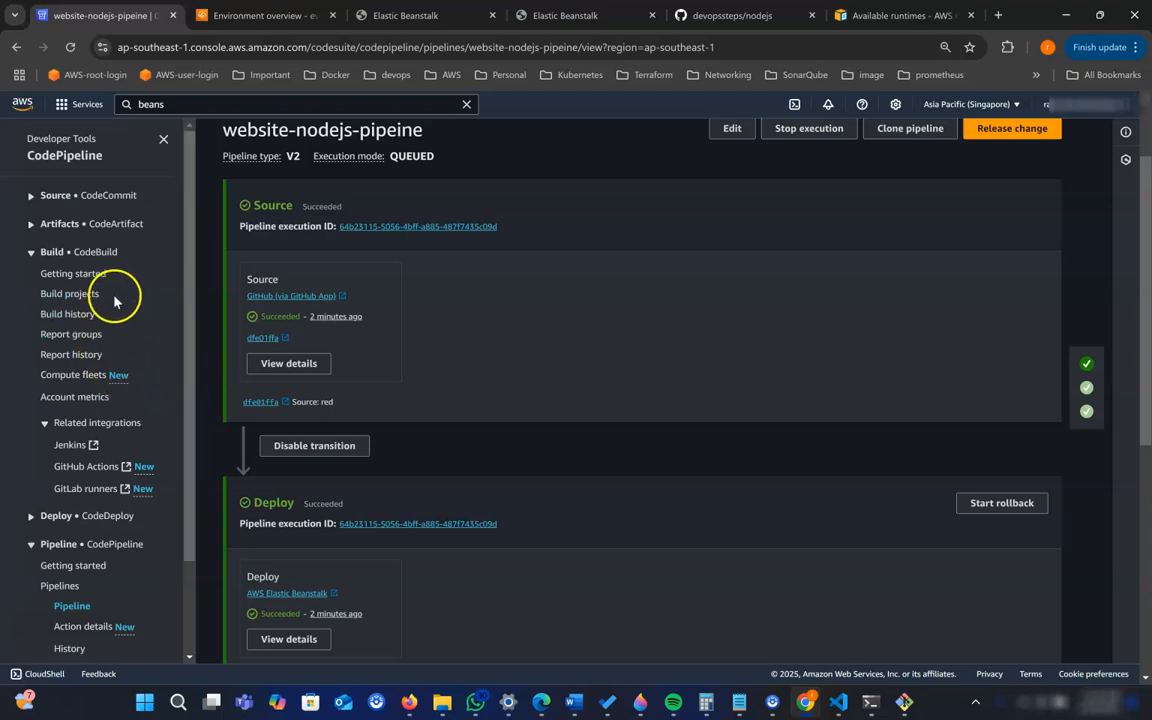
left_click(68, 276)
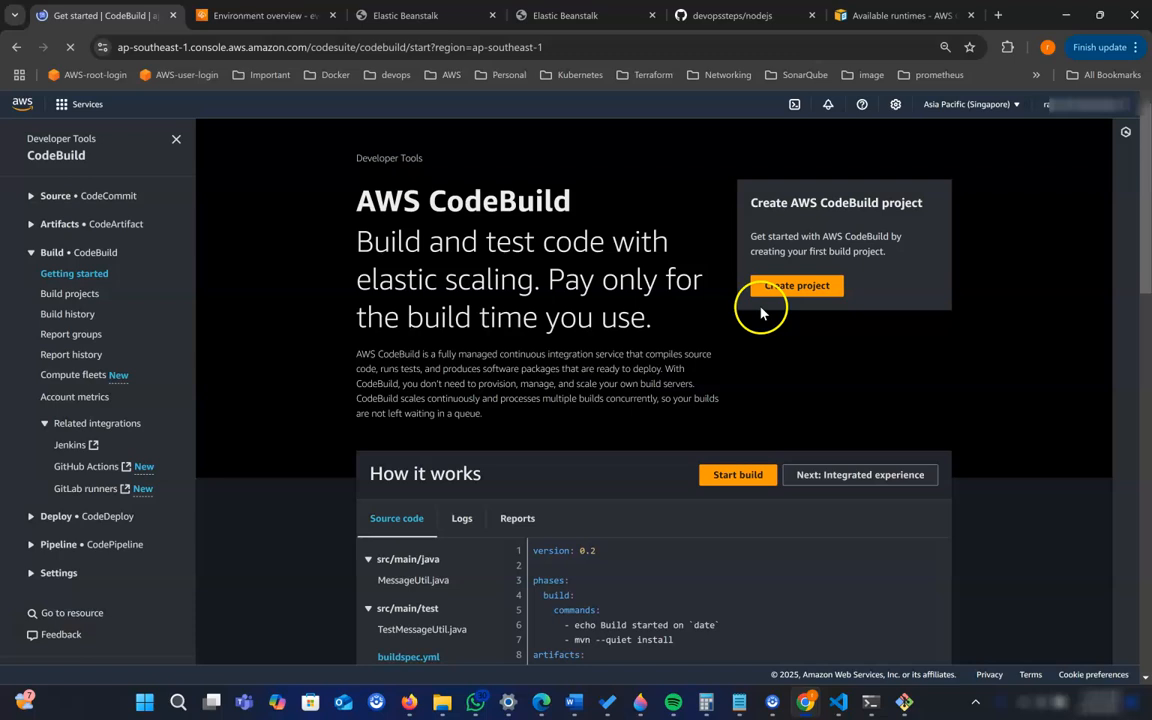
left_click(775, 288)
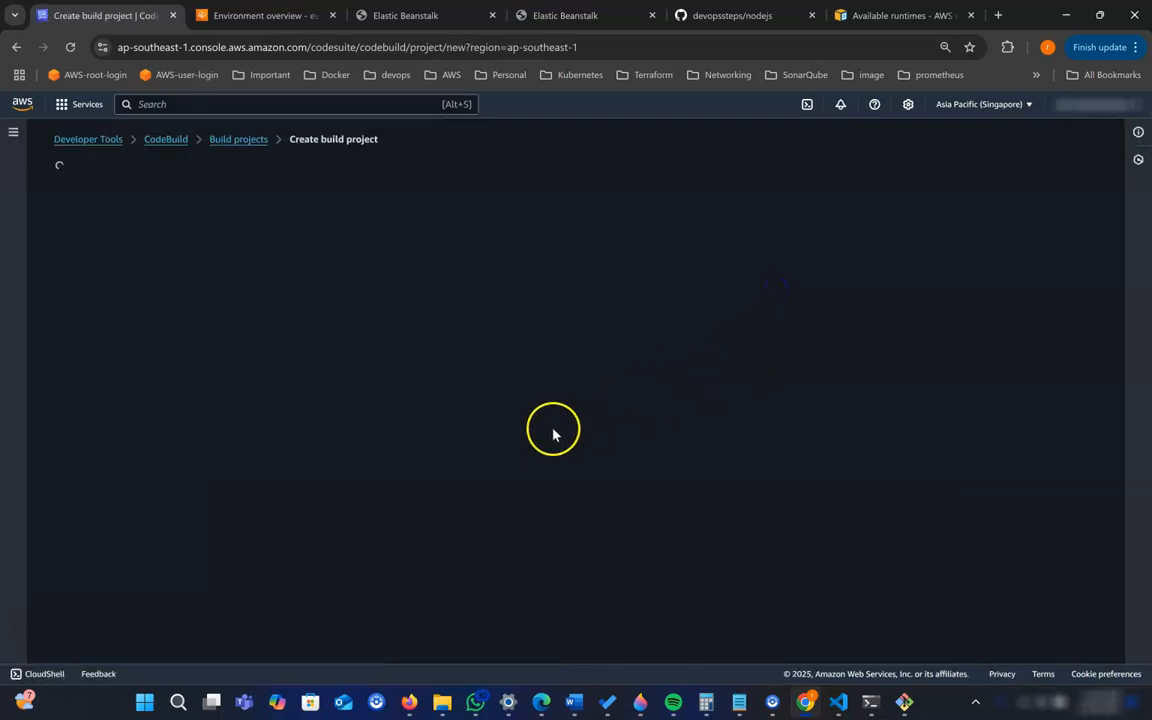
- Name the build project nodejs-website-2025 and expand its additional project configuration
left_click(239, 283)
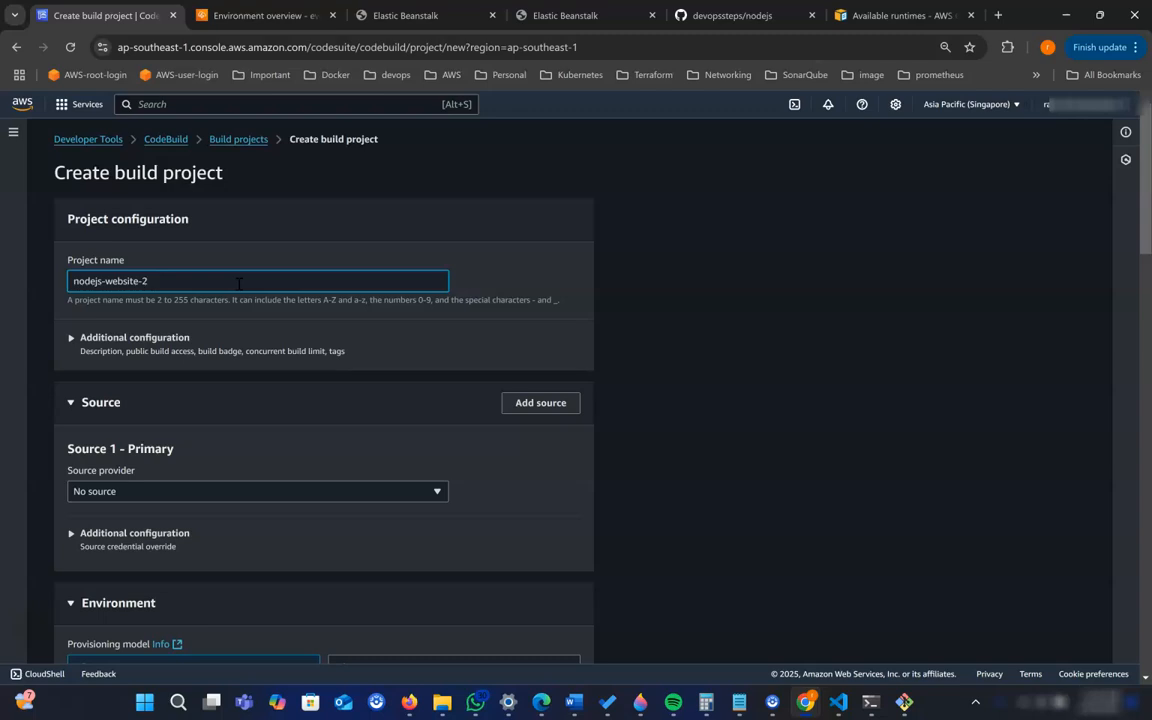
left_click(340, 245)
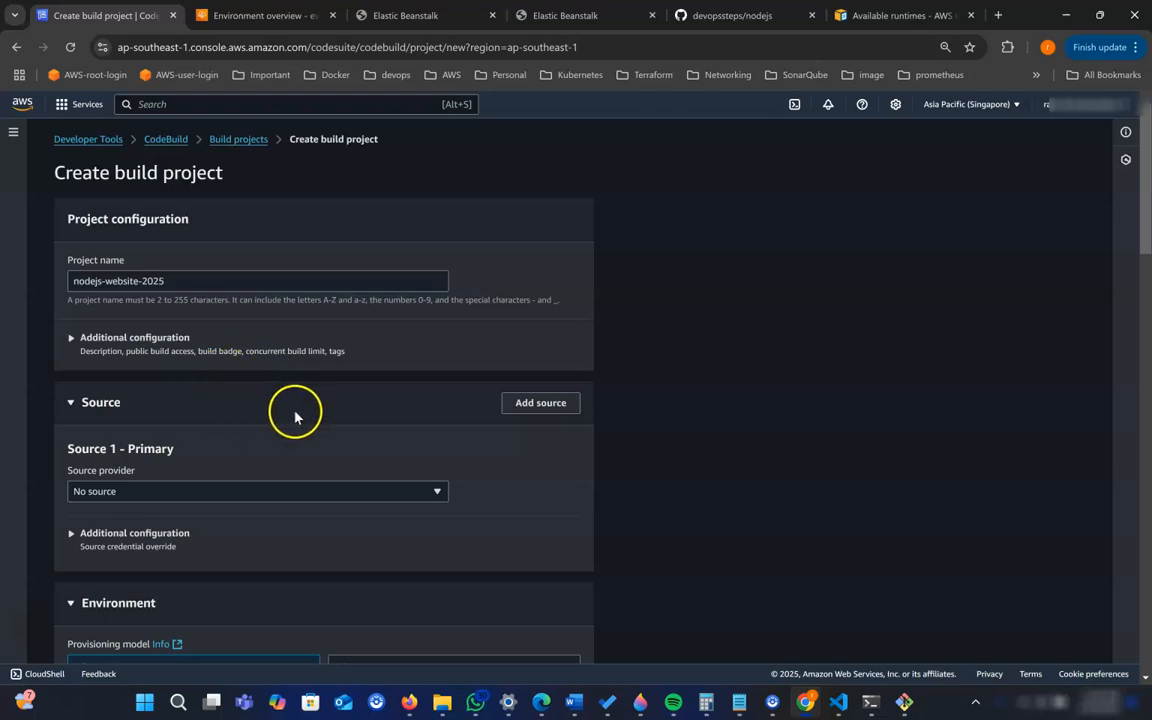
left_click(155, 338)
scroll(296, 398, "down", 2)
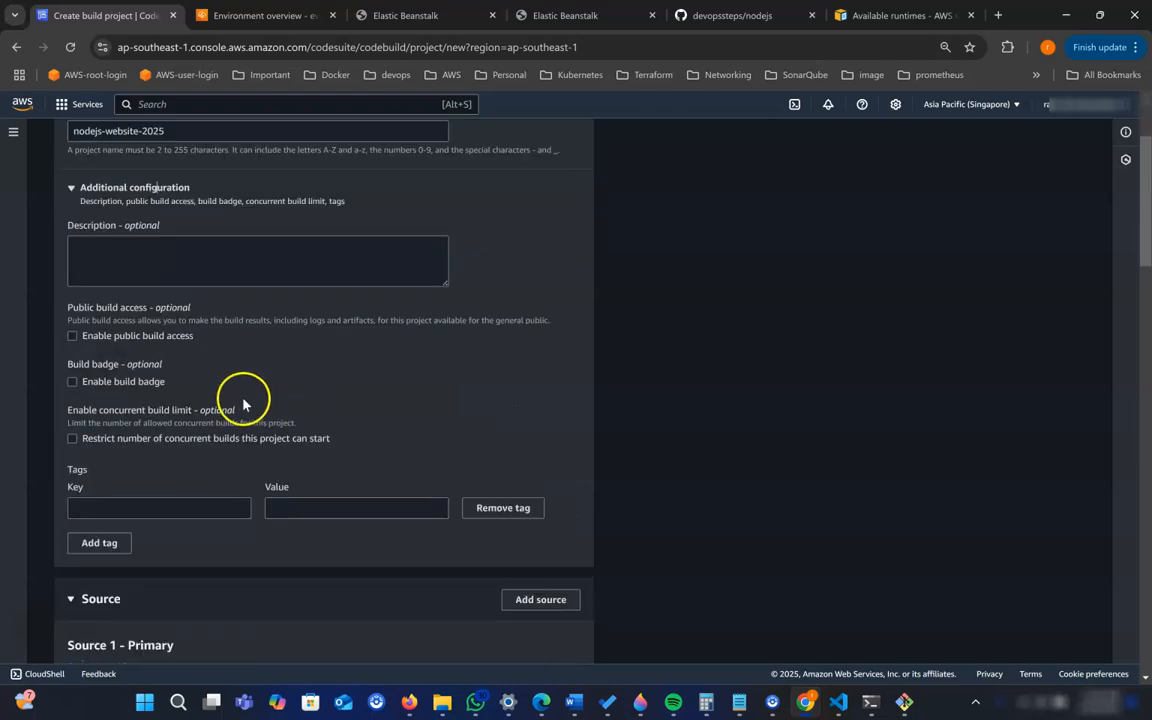
- Set the primary source provider to GitHub and choose Custom source credential
scroll(244, 400, "down", 3)
scroll(267, 410, "down", 2)
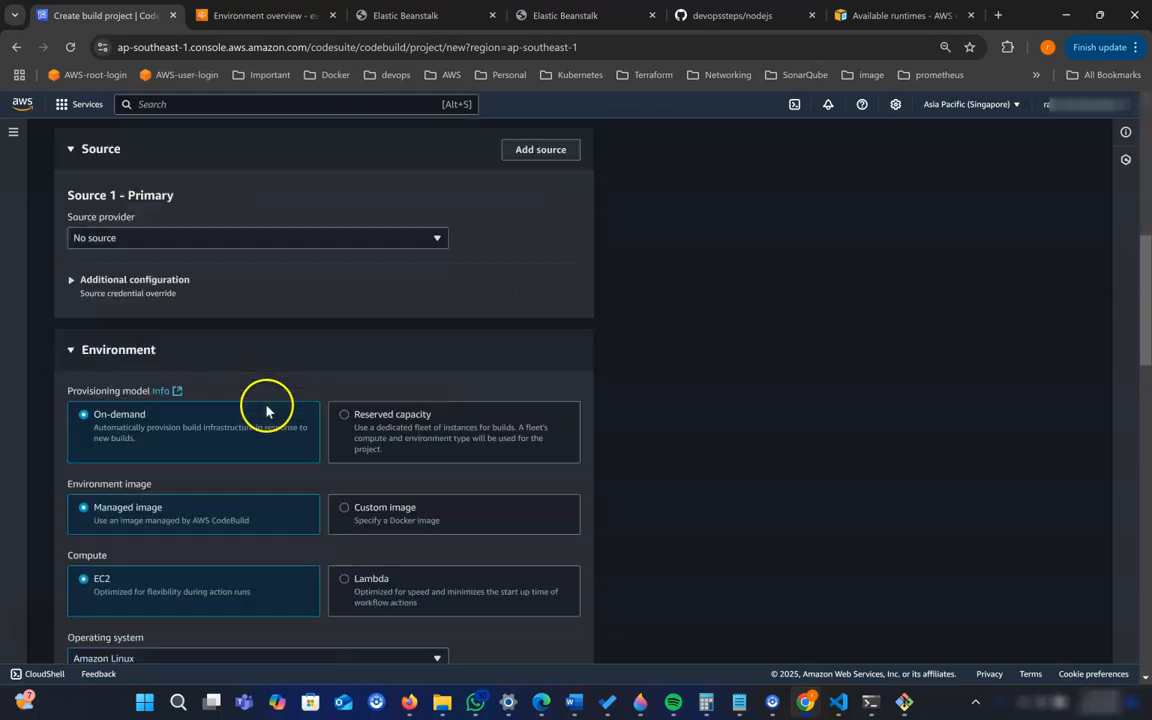
left_click(238, 238)
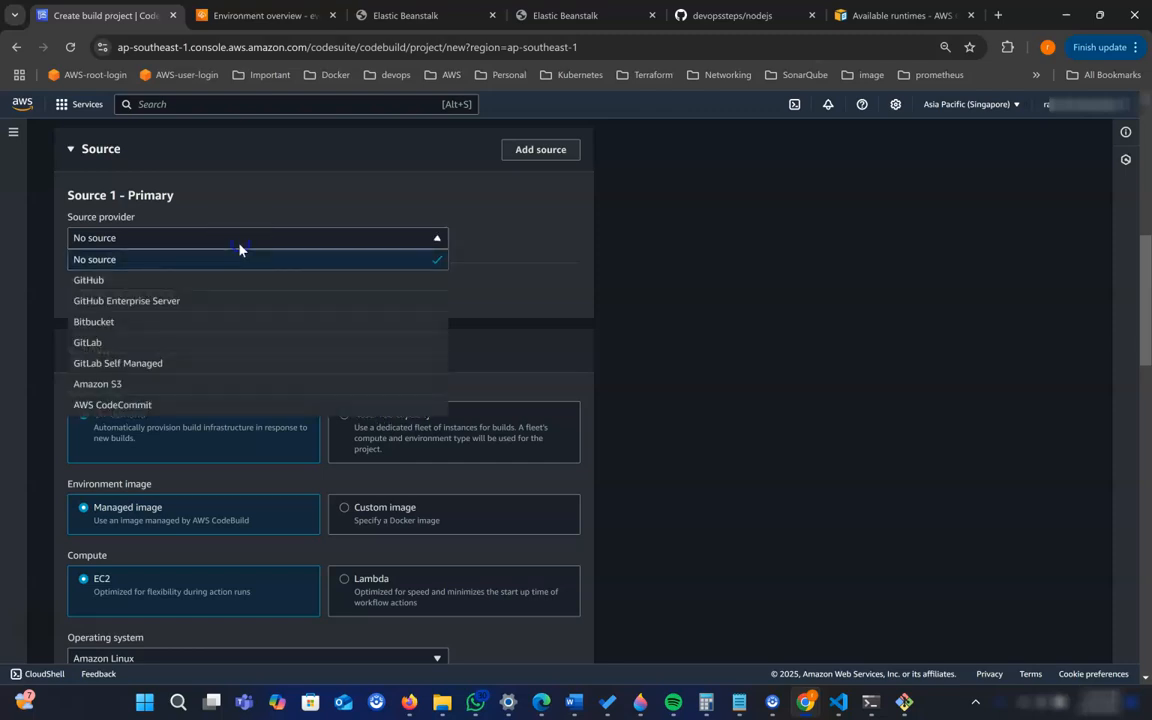
left_click(166, 283)
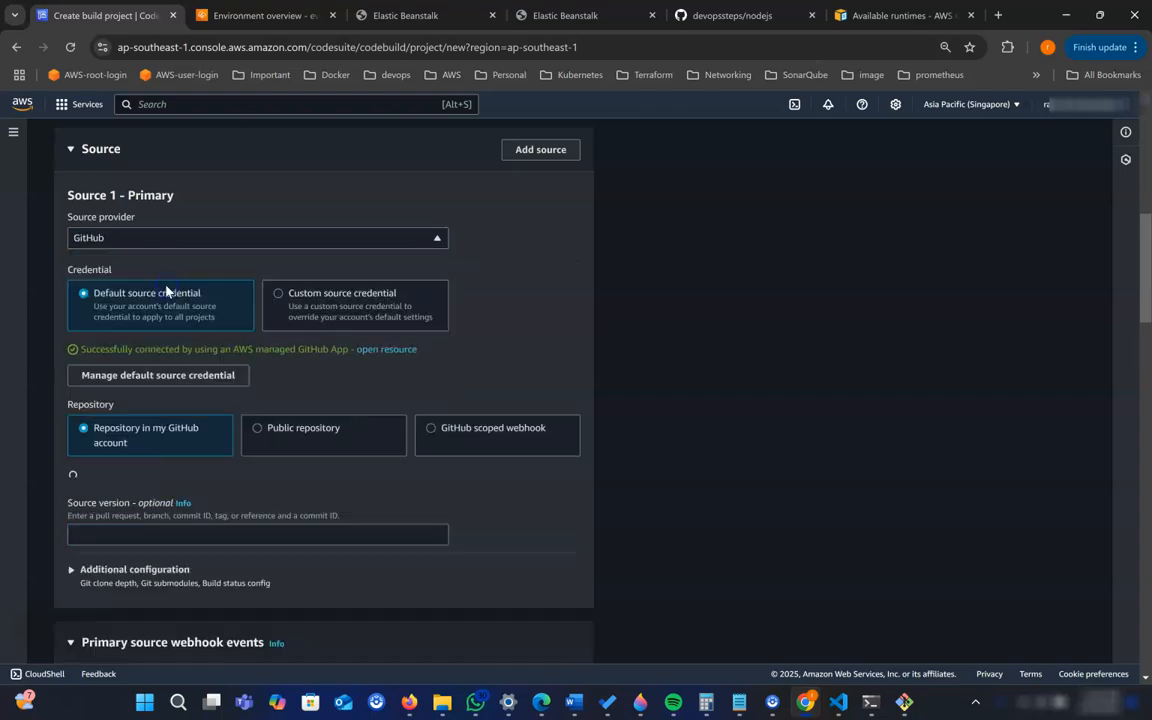
left_click(349, 305)
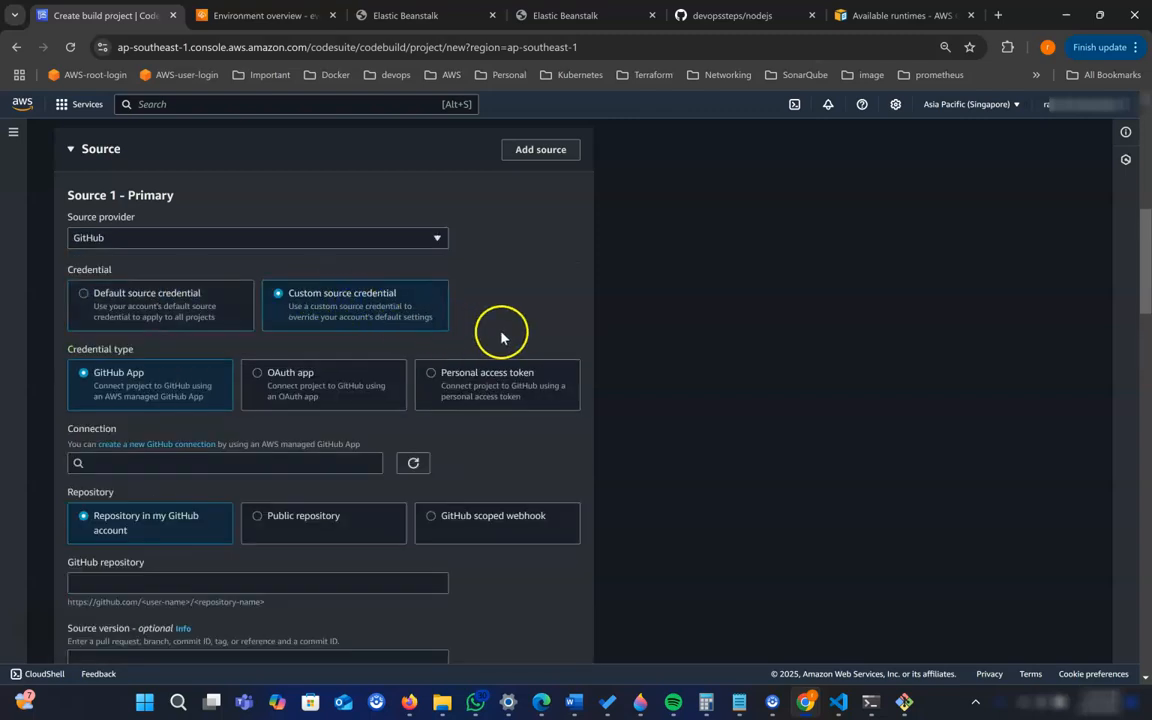
- Select the github-devopssteps-2025-jan connection and the devopssteps/nodejs repository for the primary source
scroll(501, 337, "down", 2)
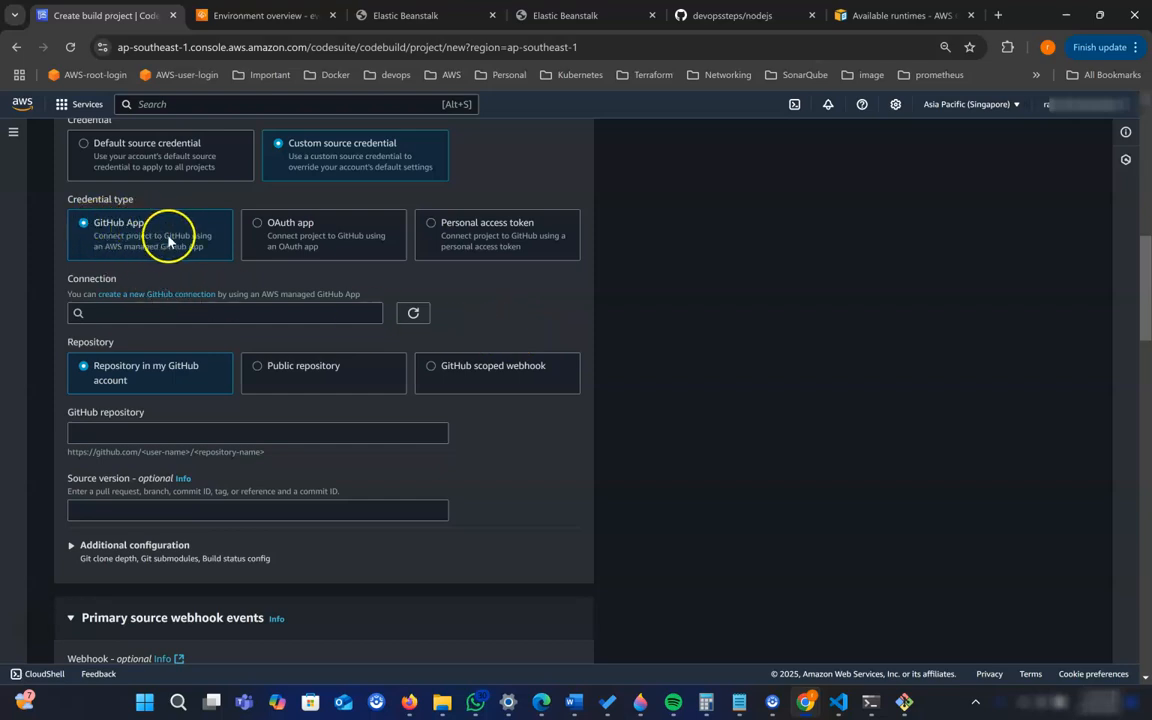
left_click(226, 313)
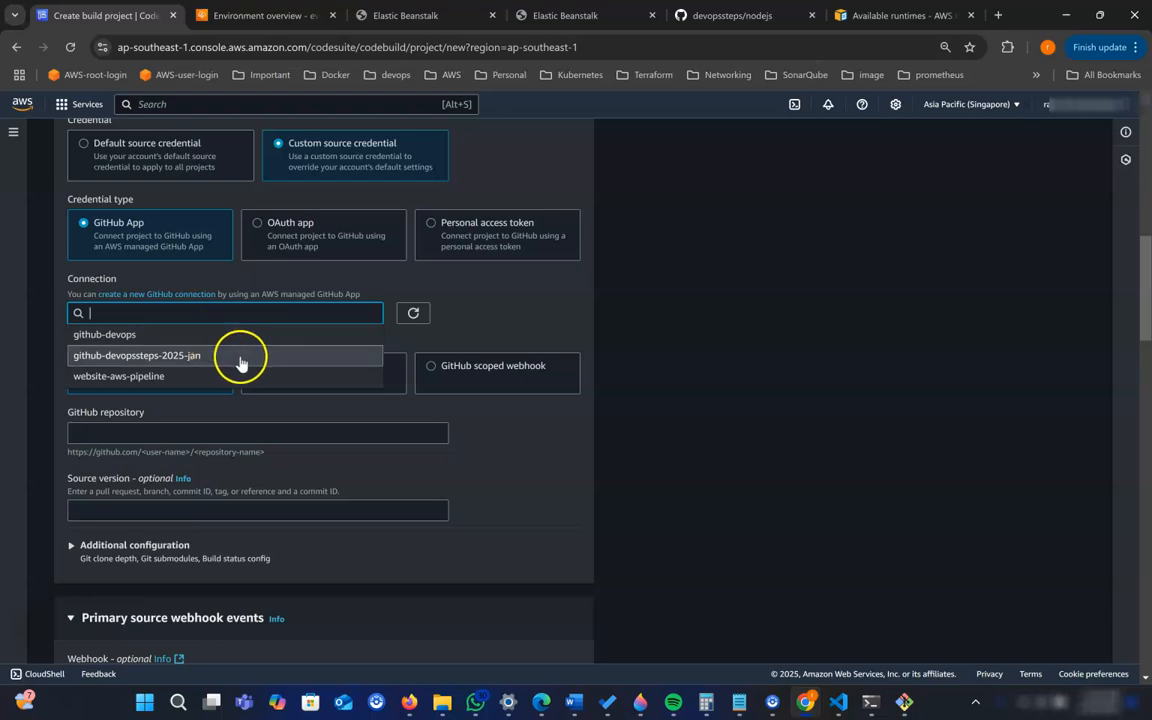
left_click(203, 362)
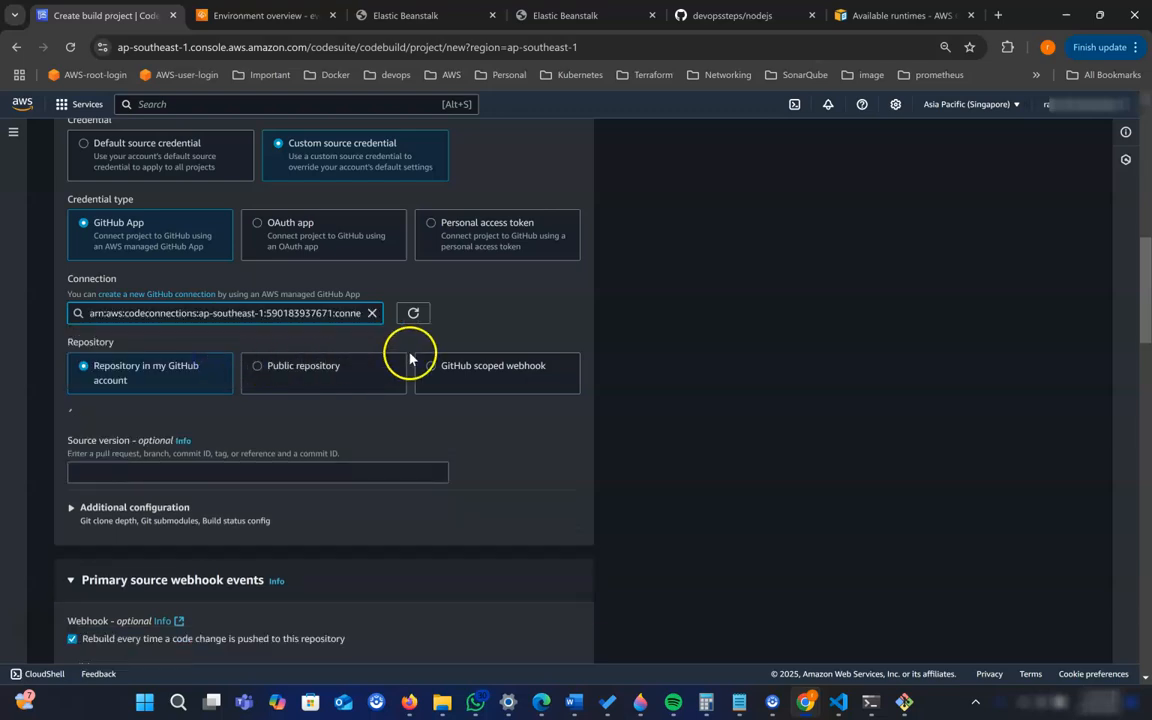
scroll(515, 329, "down", 2)
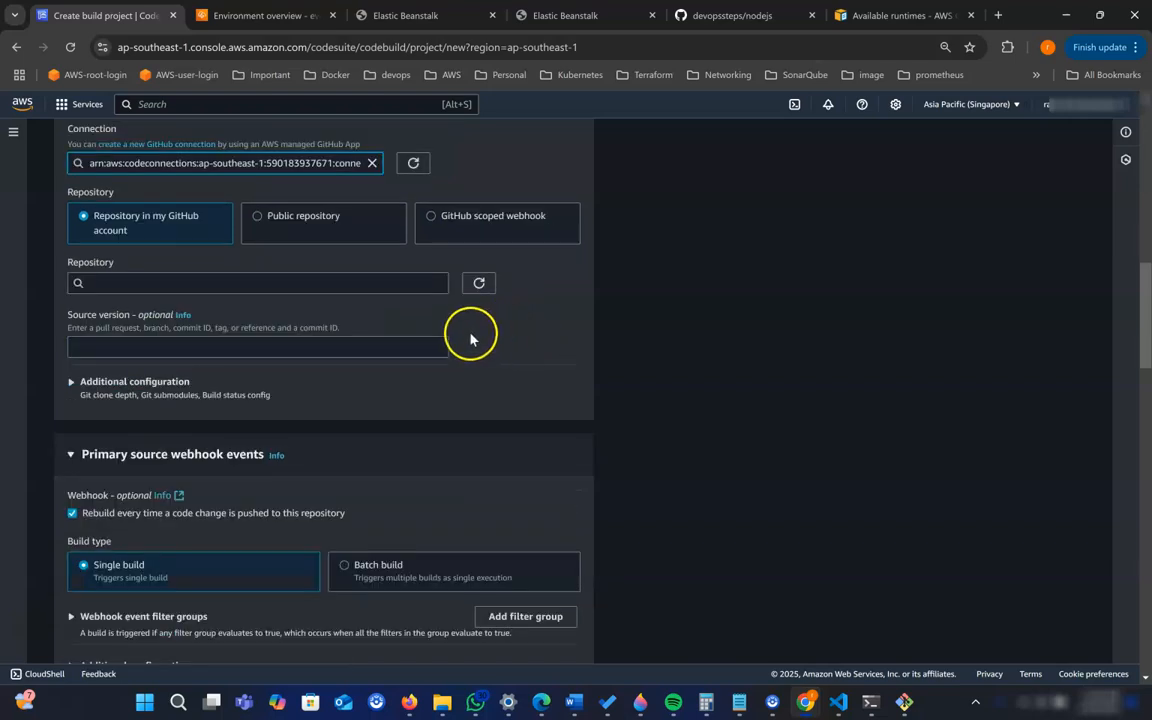
left_click(128, 285)
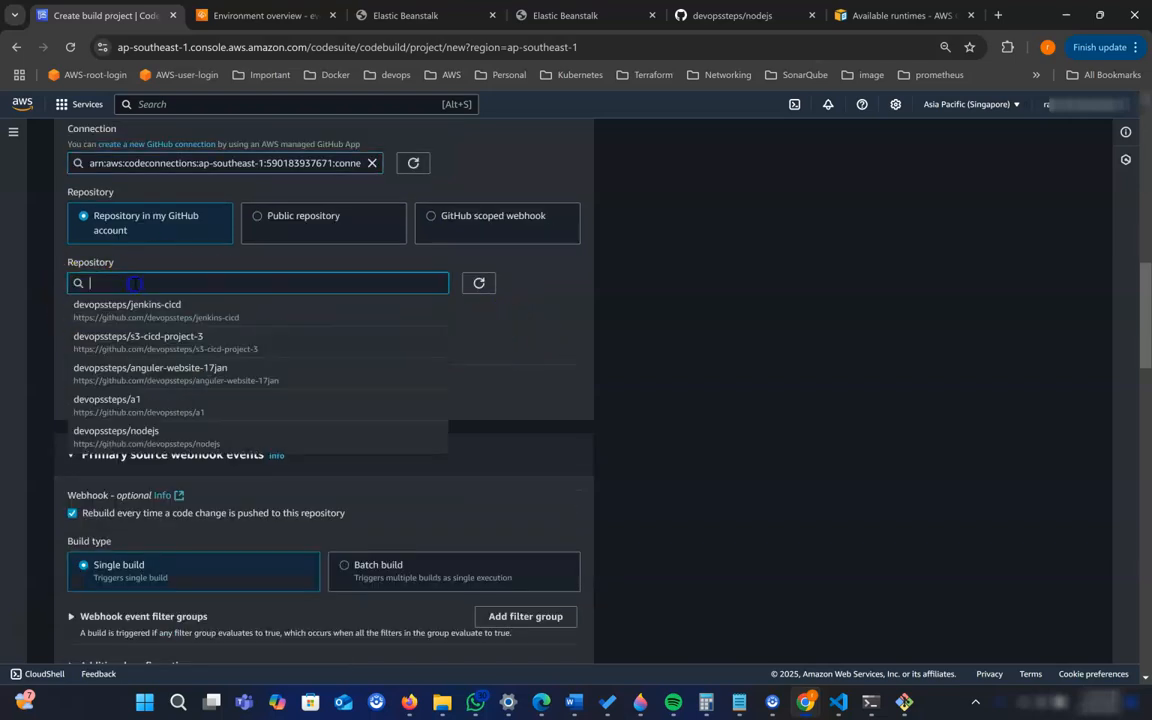
left_click(160, 442)
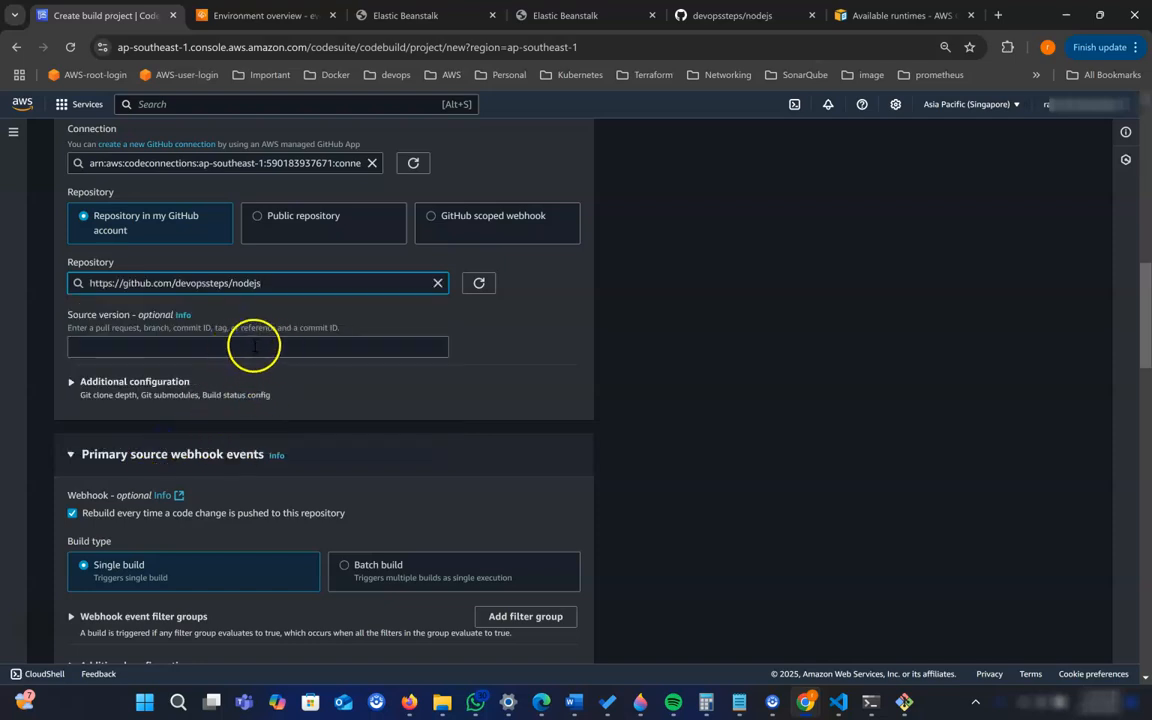
- Expand the source's additional configuration and set the event type of webhook filter group 1 to PUSH
left_click(168, 386)
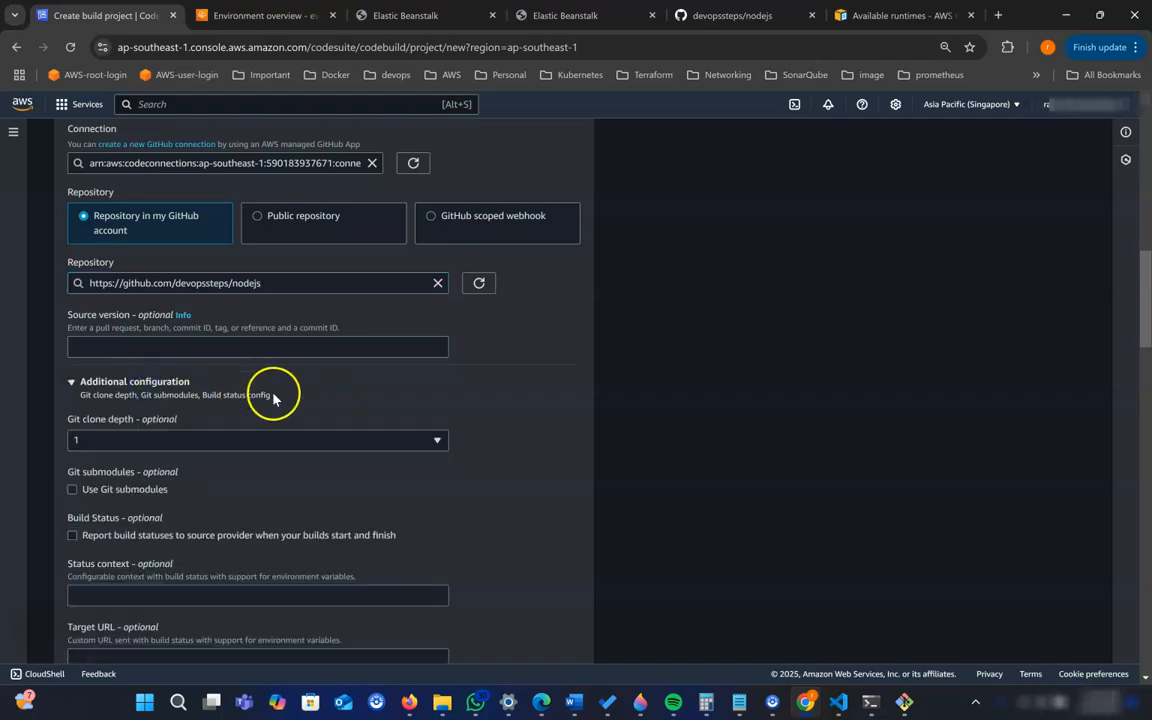
scroll(275, 395, "down", 2)
scroll(327, 400, "down", 2)
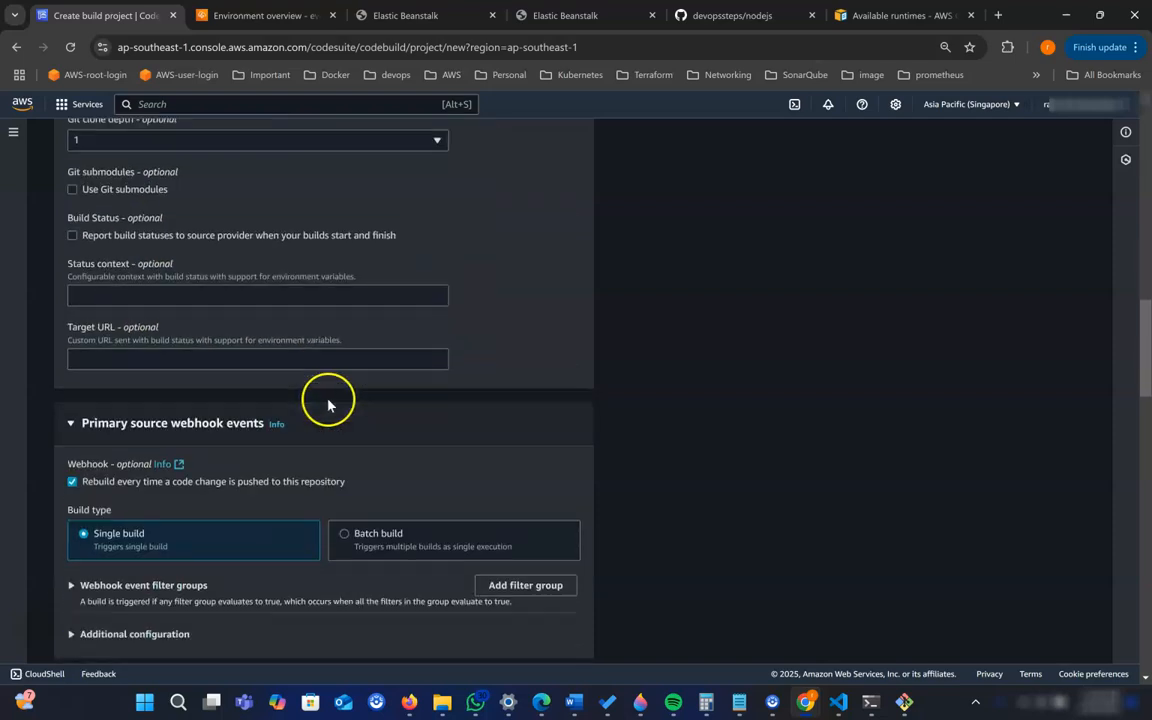
scroll(327, 400, "down", 2)
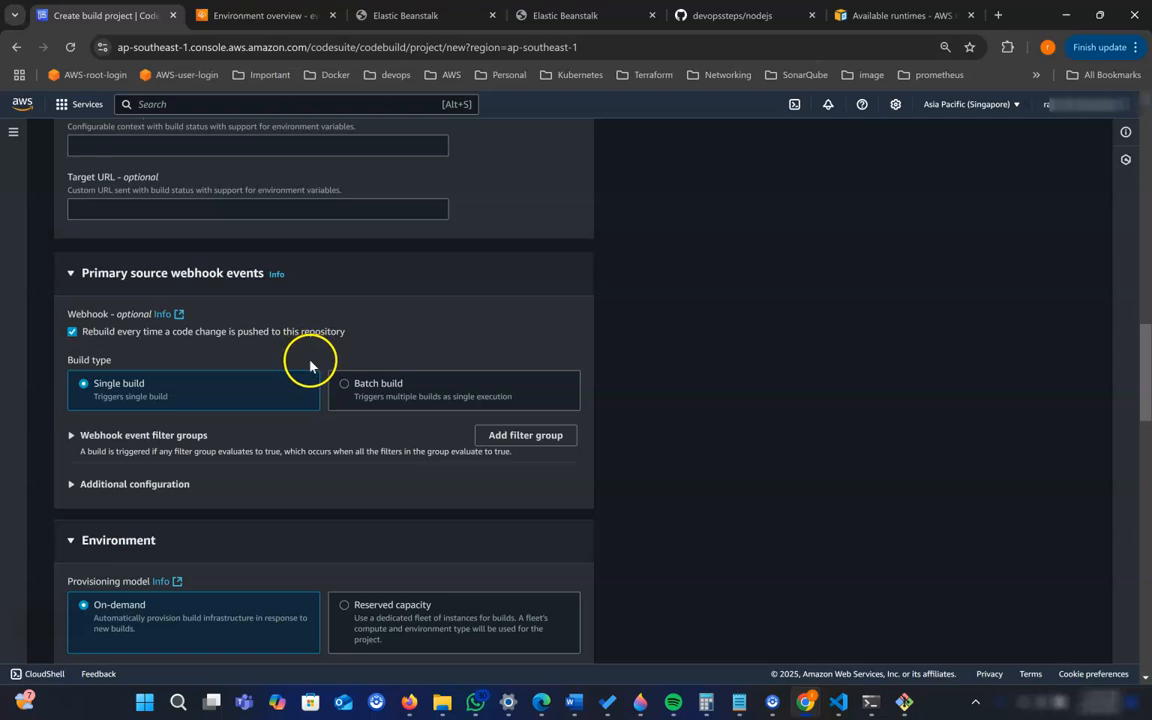
scroll(310, 366, "down", 1)
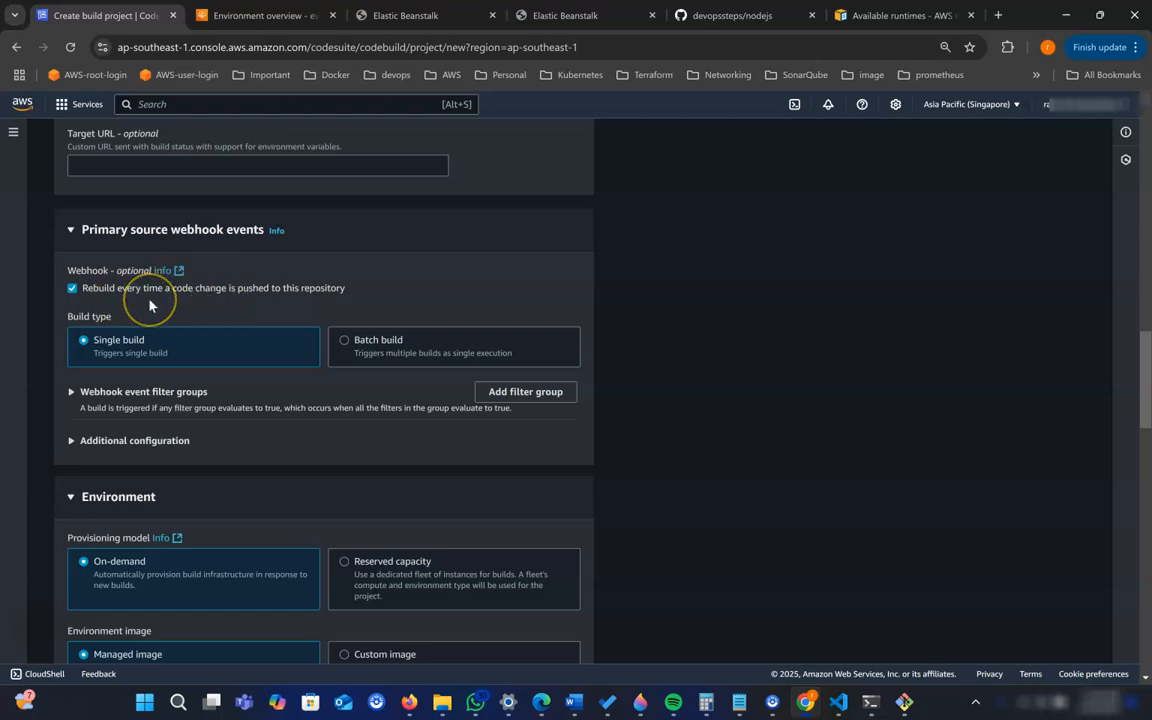
left_click(80, 394)
scroll(215, 378, "down", 3)
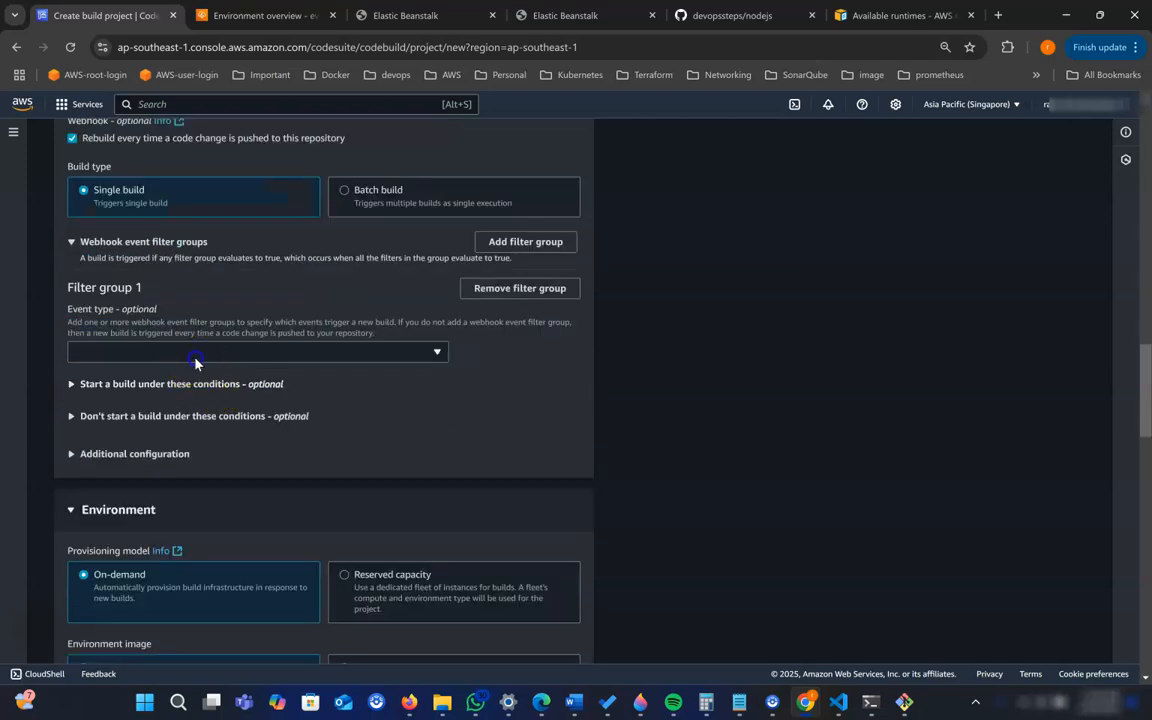
left_click(172, 352)
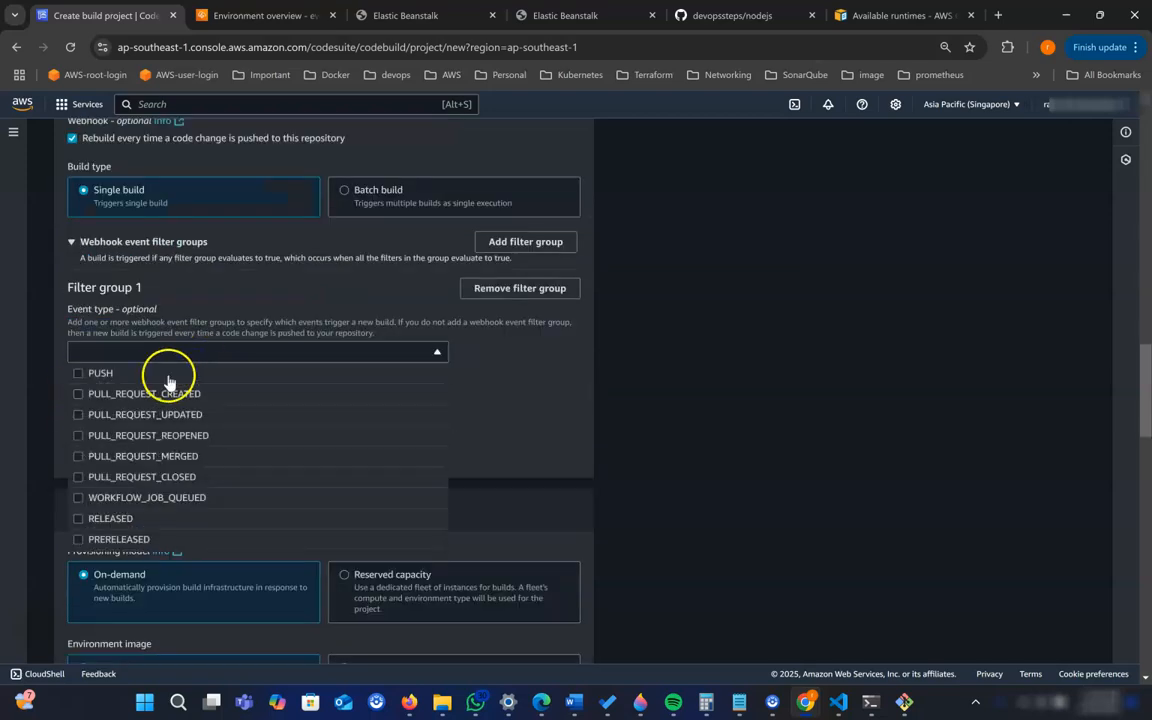
left_click(79, 376)
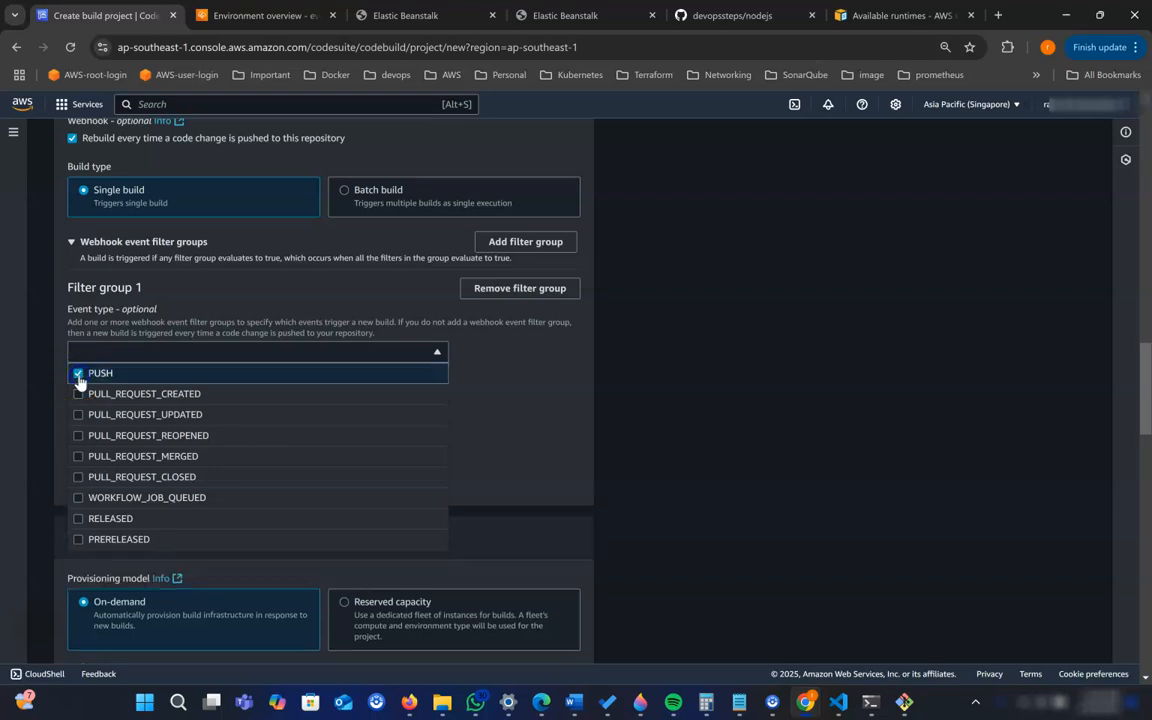
left_click(516, 407)
- Review the webhook's build start conditions and the environment's provisioning model, environment image and compute options
scroll(510, 411, "down", 1)
scroll(509, 411, "down", 1)
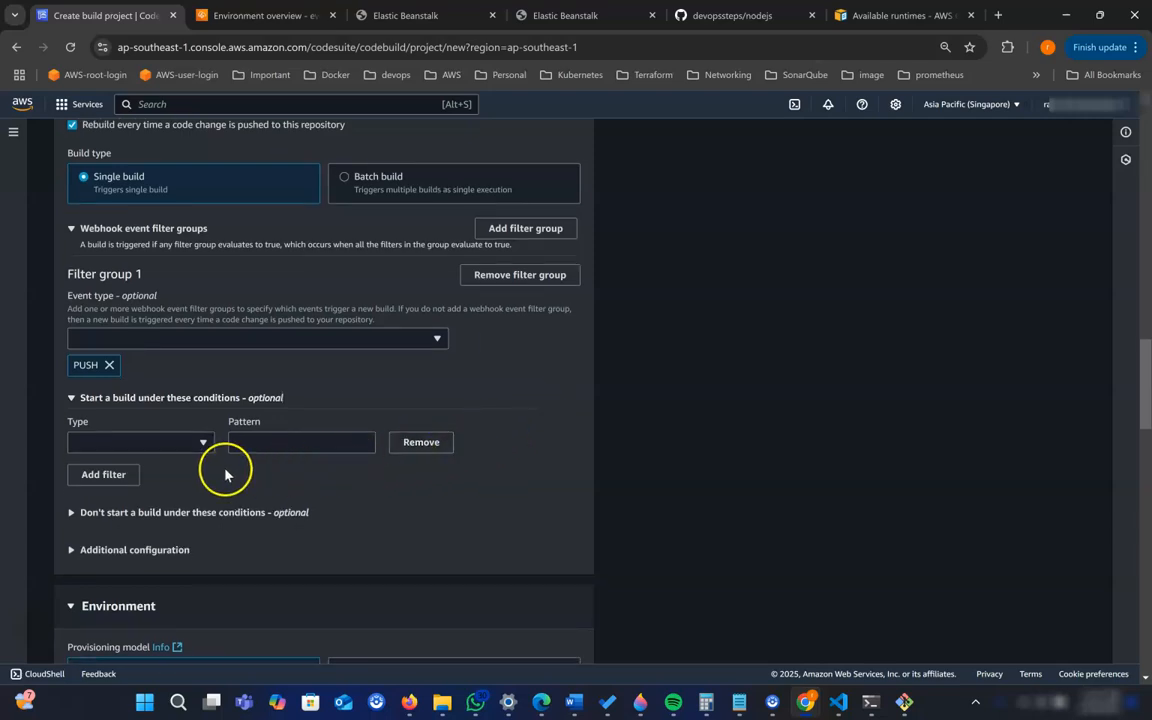
scroll(225, 475, "down", 2)
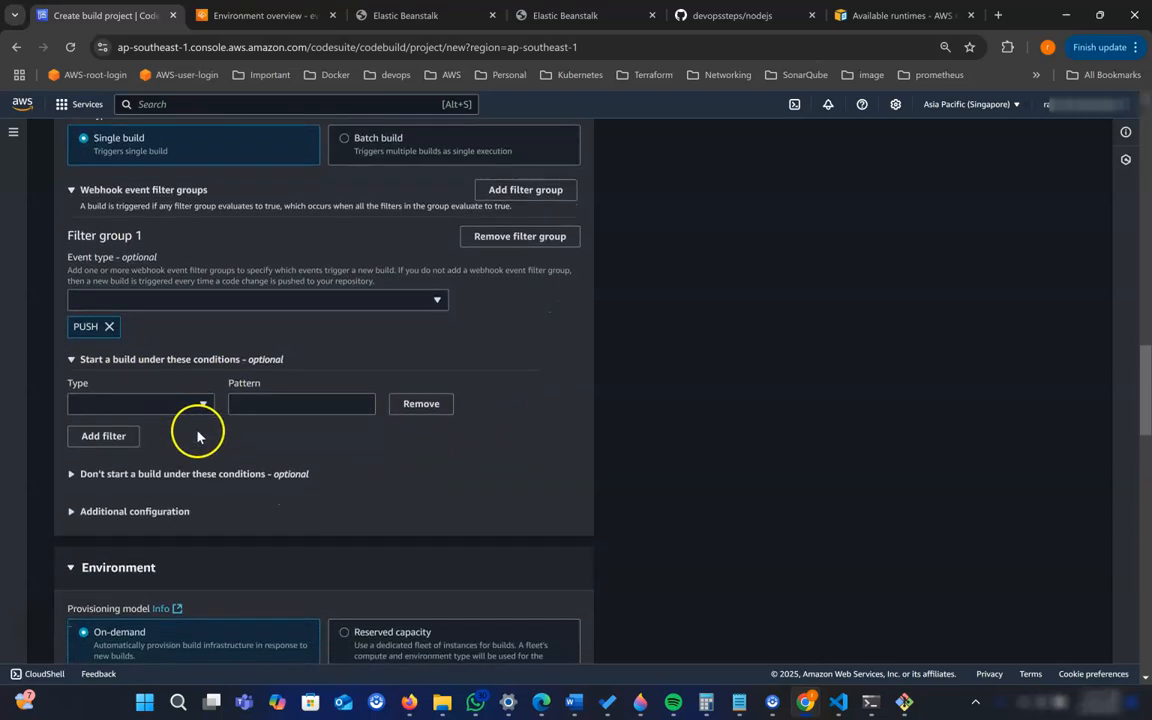
scroll(197, 436, "down", 3)
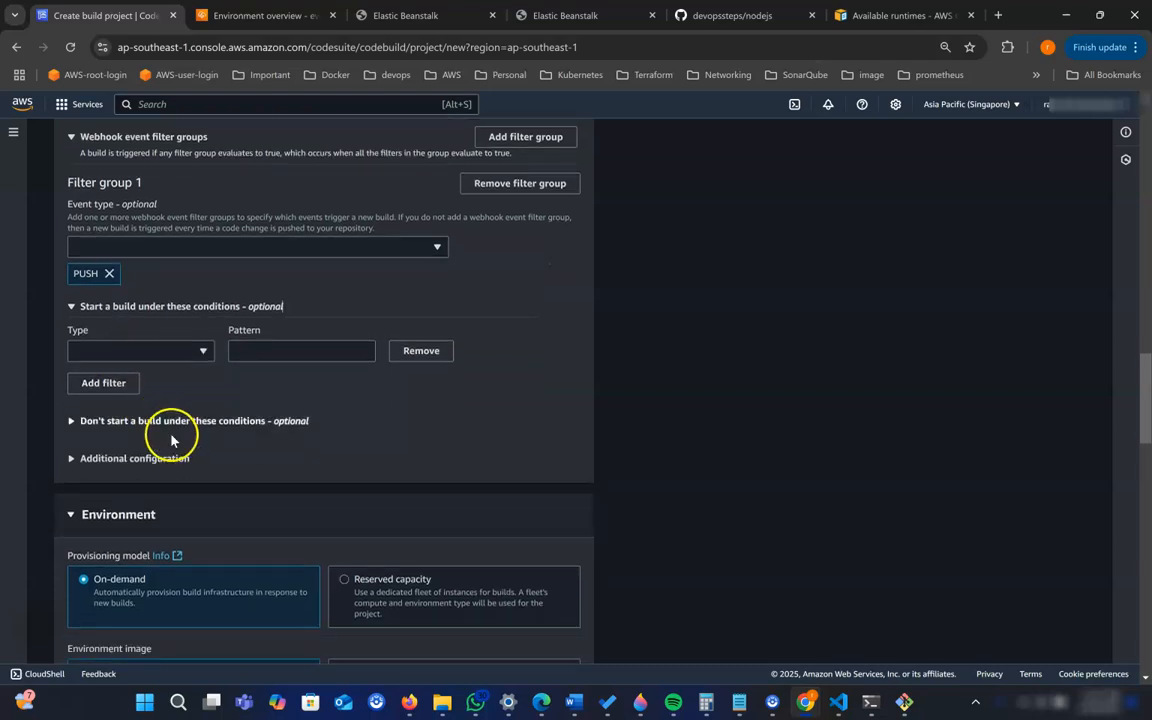
scroll(171, 440, "down", 5)
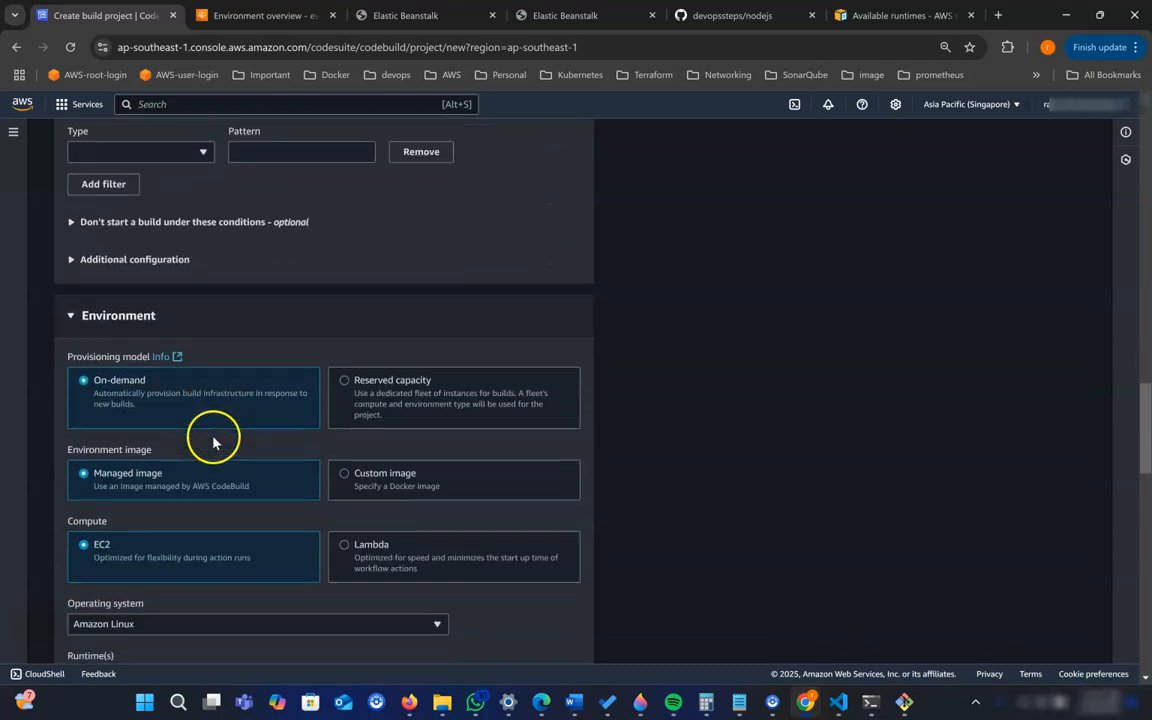
scroll(180, 420, "down", 2)
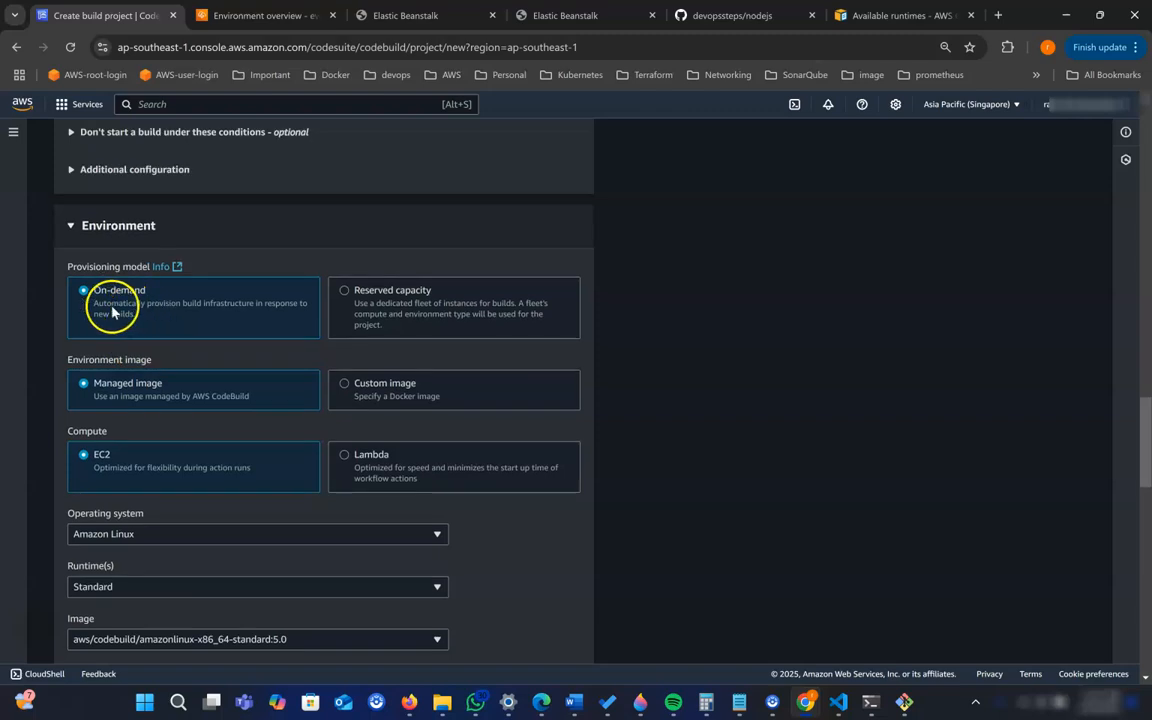
scroll(120, 360, "down", 2)
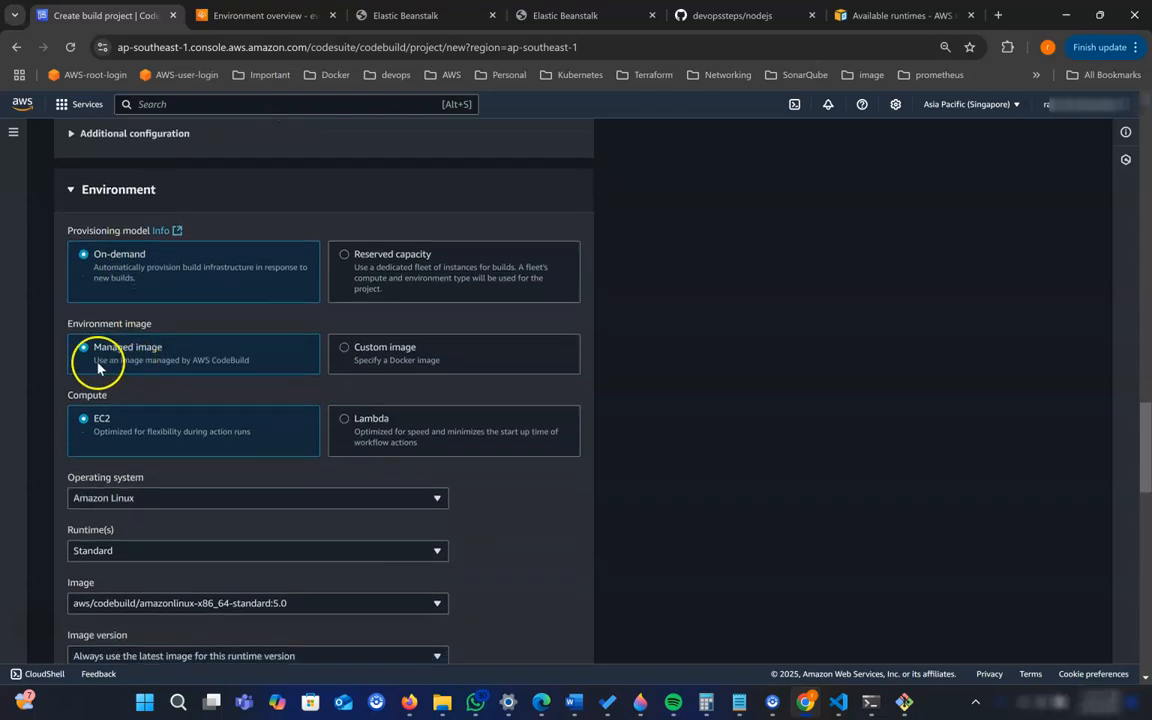
scroll(172, 355, "down", 2)
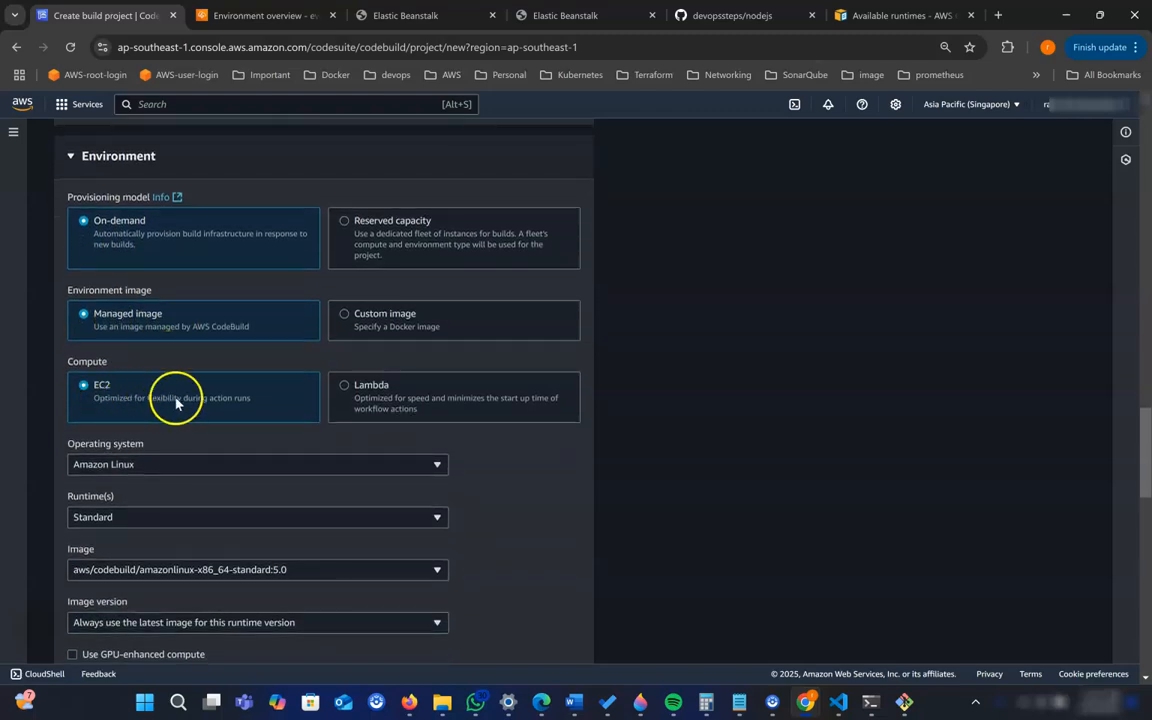
- Set the build environment's operating system to Ubuntu
scroll(175, 402, "down", 3)
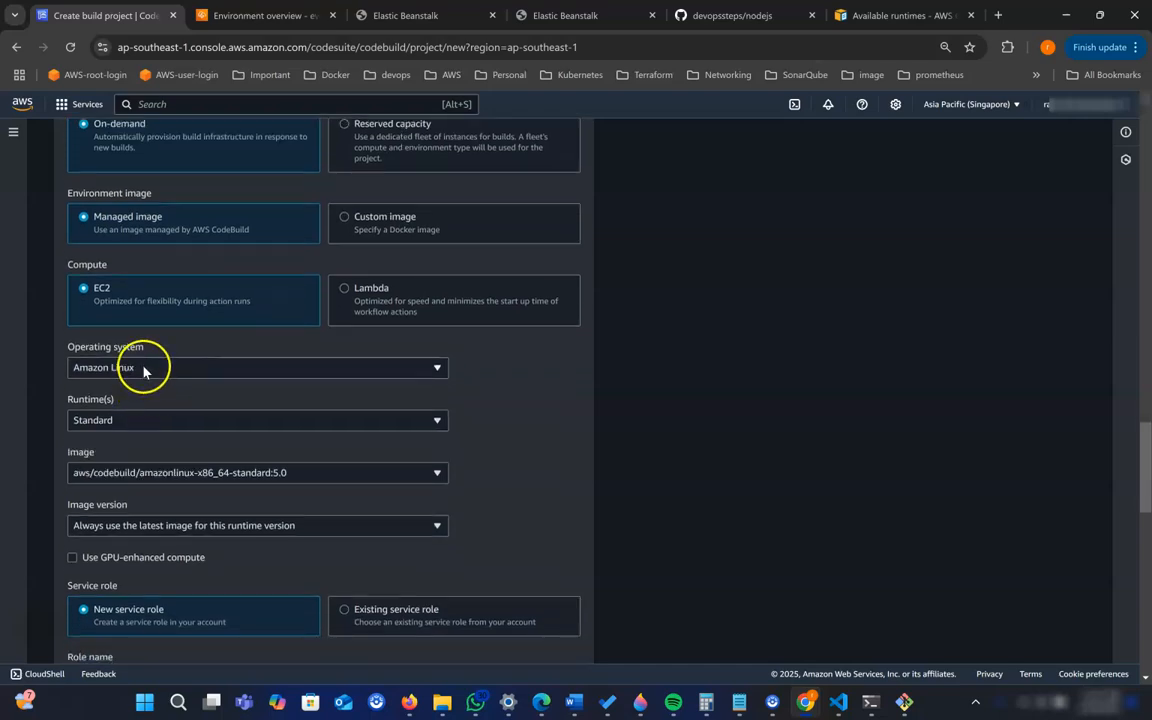
scroll(143, 370, "down", 2)
left_click(150, 320)
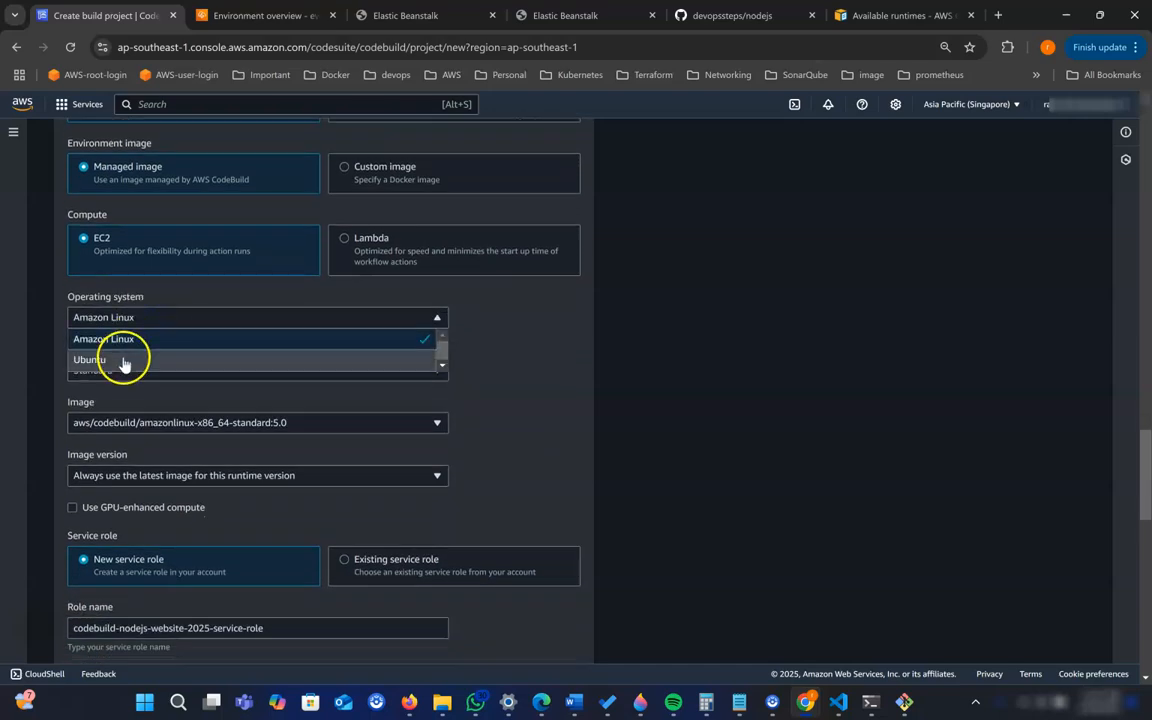
left_click(124, 361)
scroll(160, 422, "down", 1)
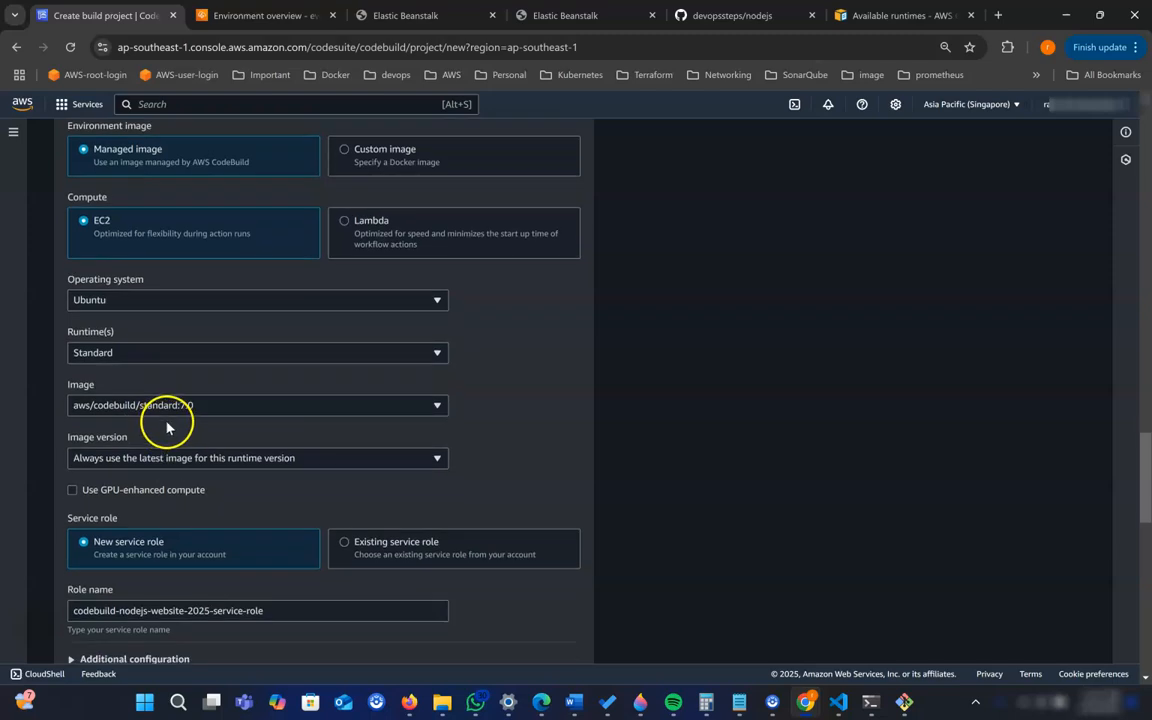
- Choose aws/codebuild/standard:7.0 as the build environment's image
scroll(170, 405, "down", 1)
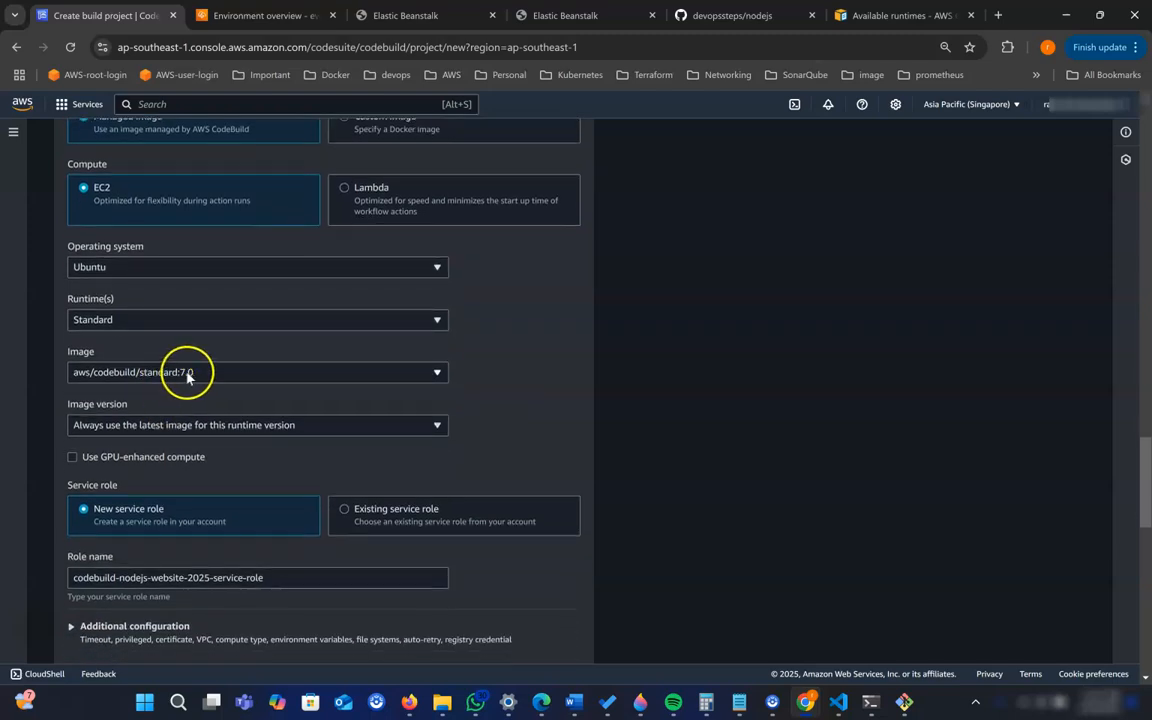
left_click(188, 374)
left_click(278, 459)
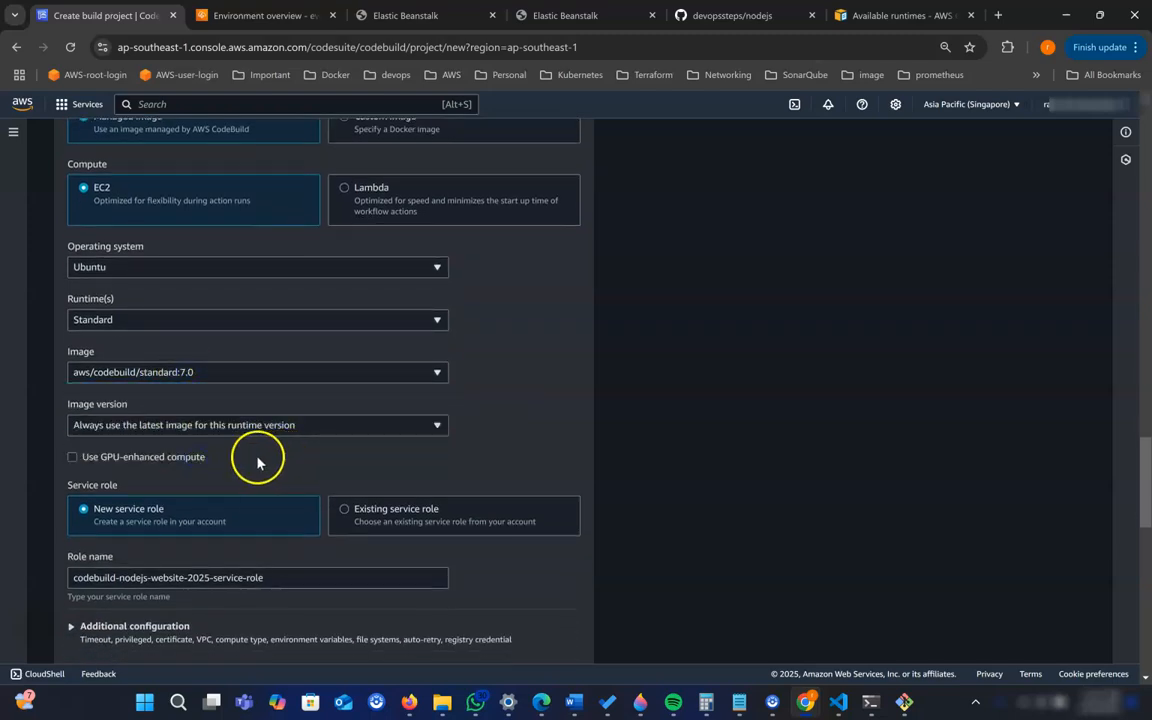
- Check the image version and new service role settings, and expand the environment's additional configuration
scroll(230, 436, "down", 2)
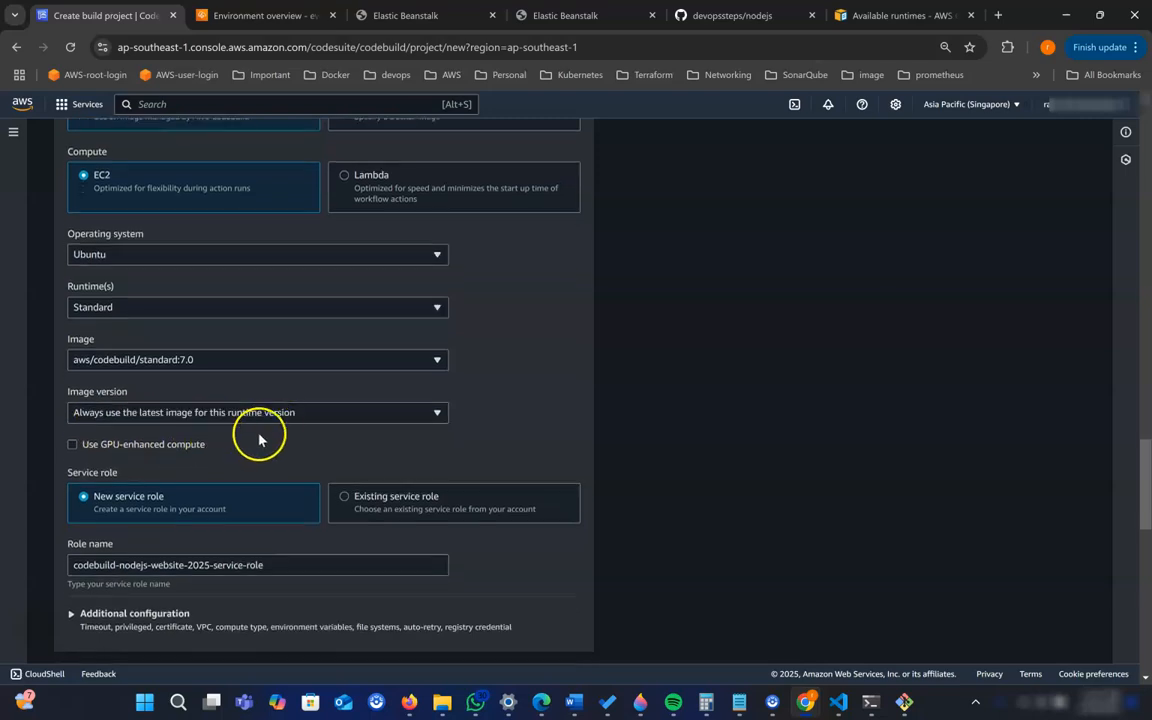
scroll(293, 432, "down", 3)
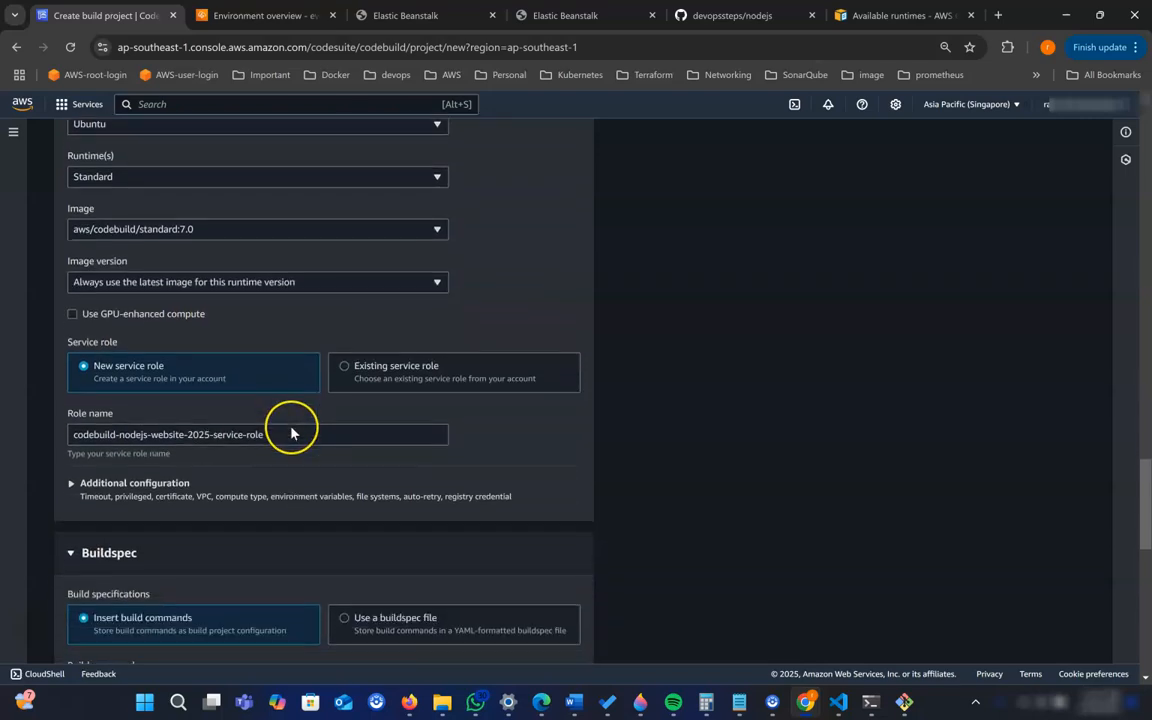
scroll(270, 420, "down", 1)
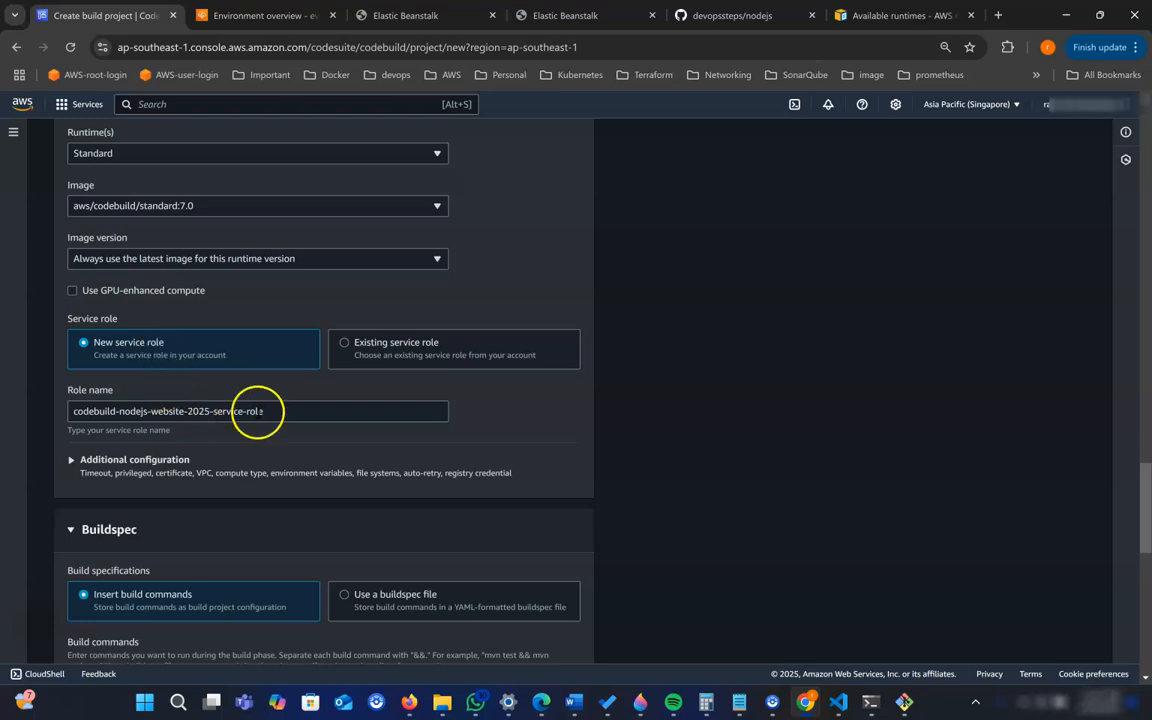
scroll(240, 410, "down", 1)
scroll(250, 425, "down", 1)
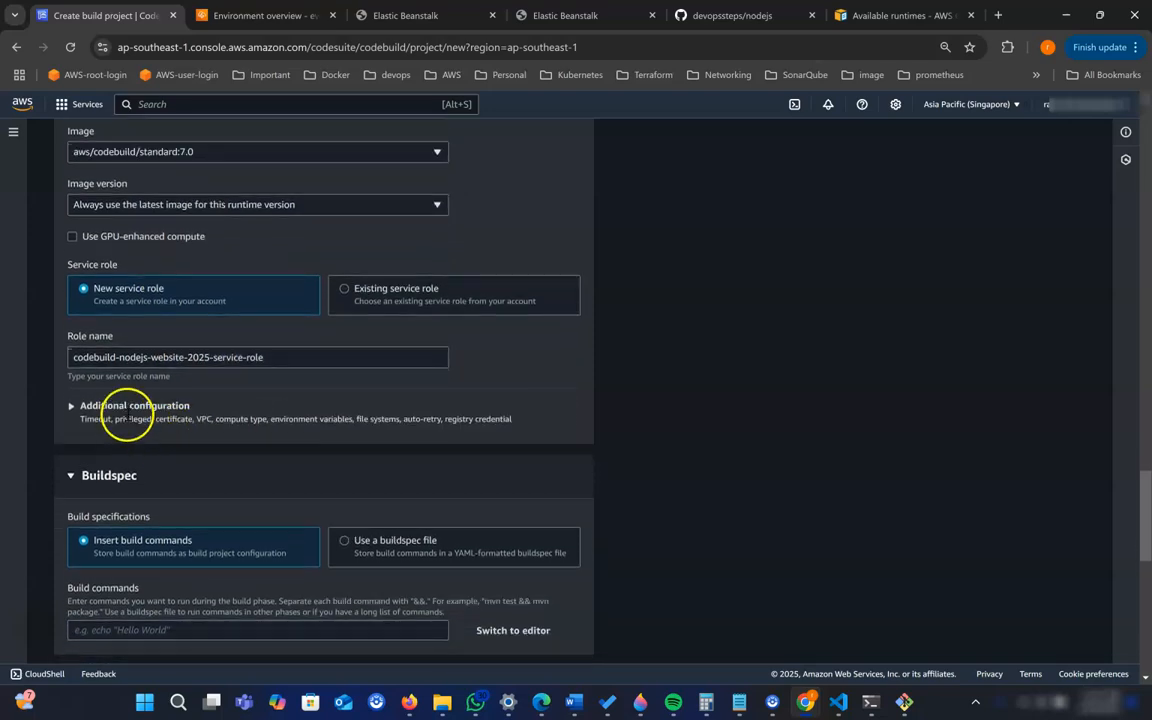
left_click(136, 412)
- Review the environment's timeout, privileged, certificate, VPC, compute, environment variable and file system settings
scroll(215, 452, "down", 4)
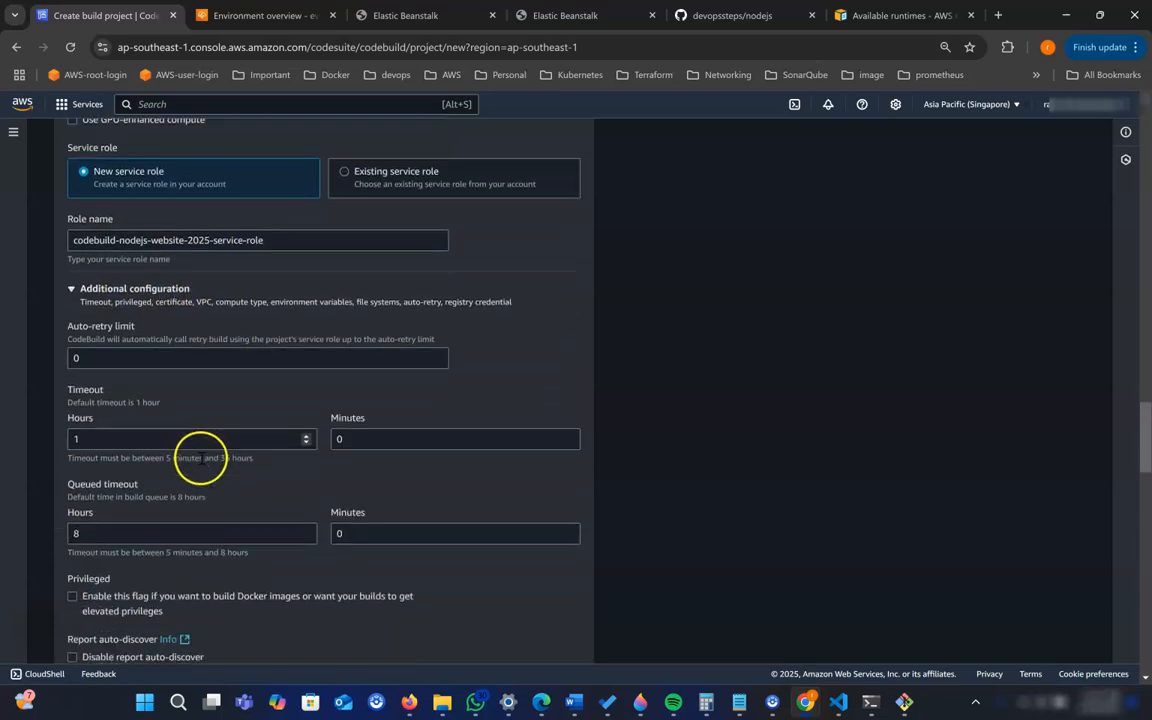
scroll(203, 462, "down", 5)
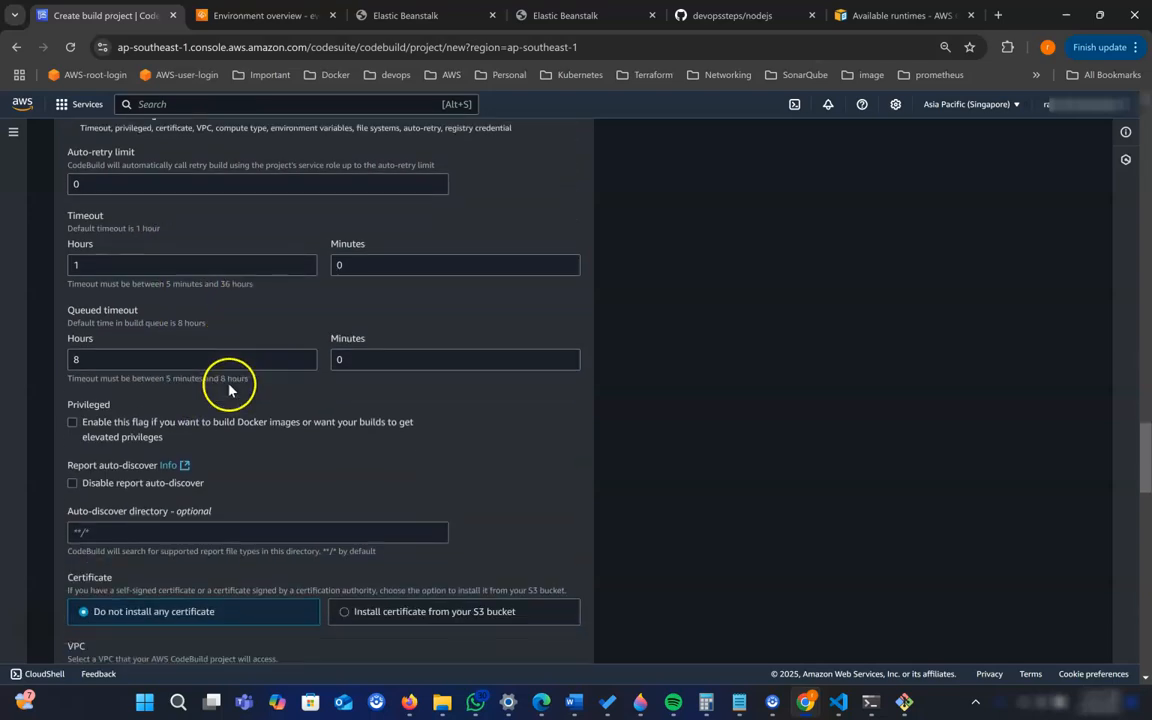
scroll(226, 393, "down", 4)
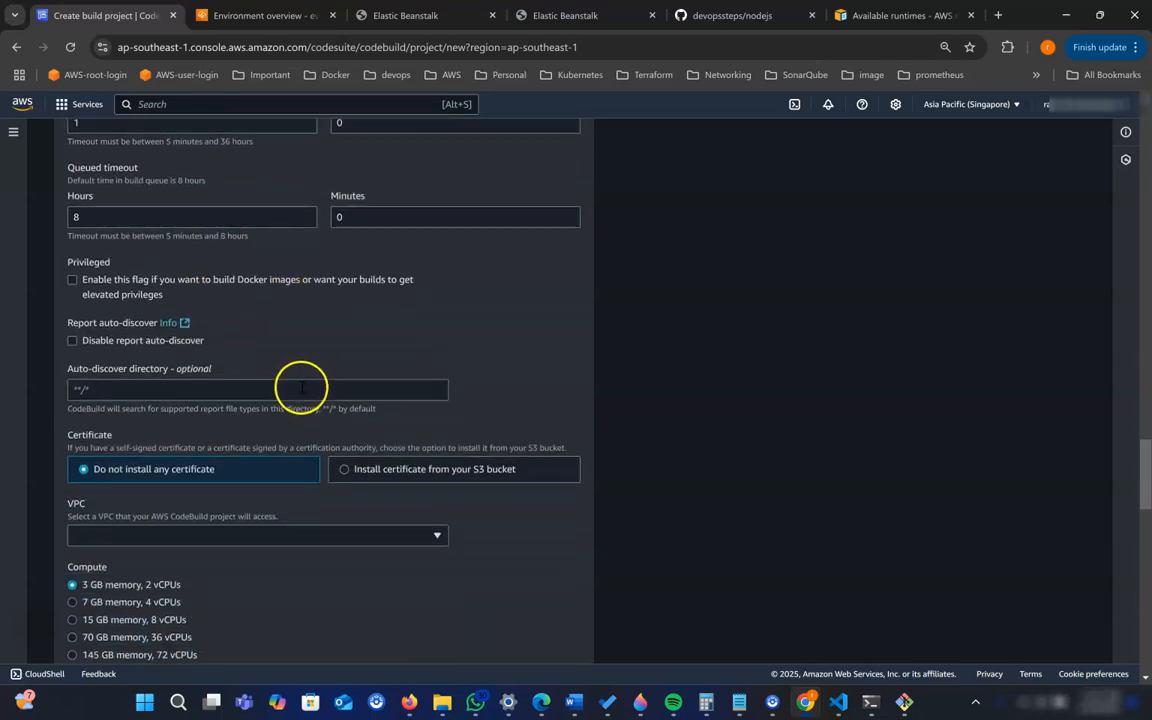
scroll(298, 396, "down", 3)
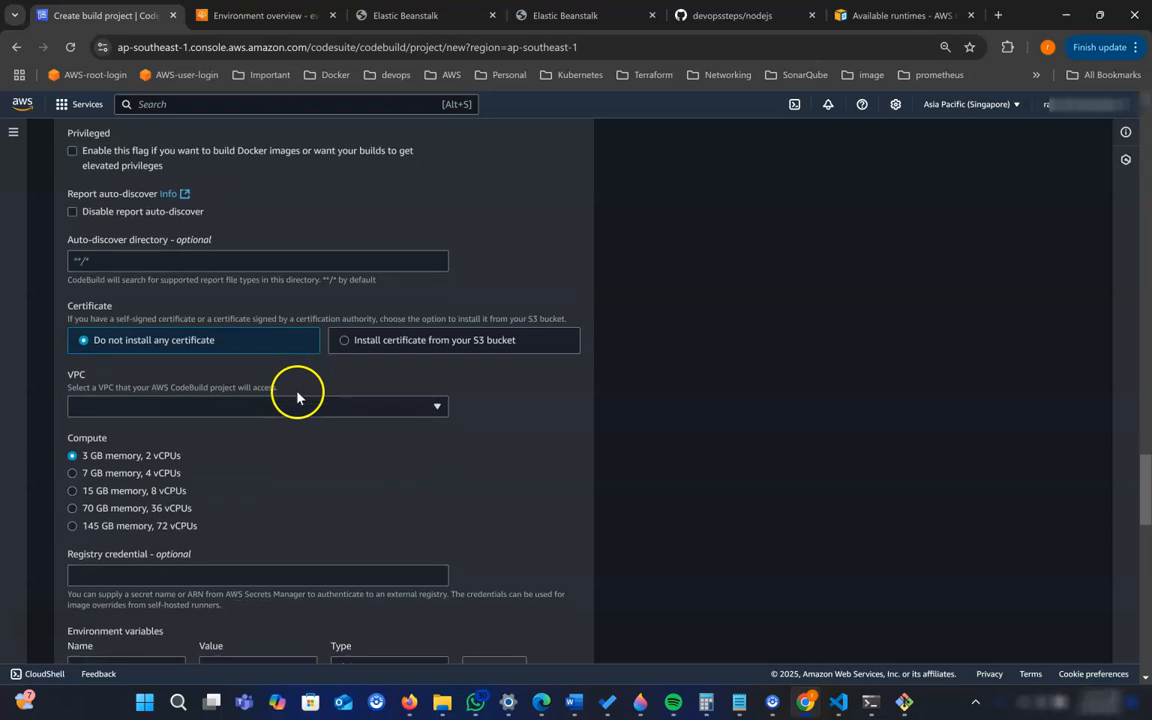
scroll(296, 398, "down", 1)
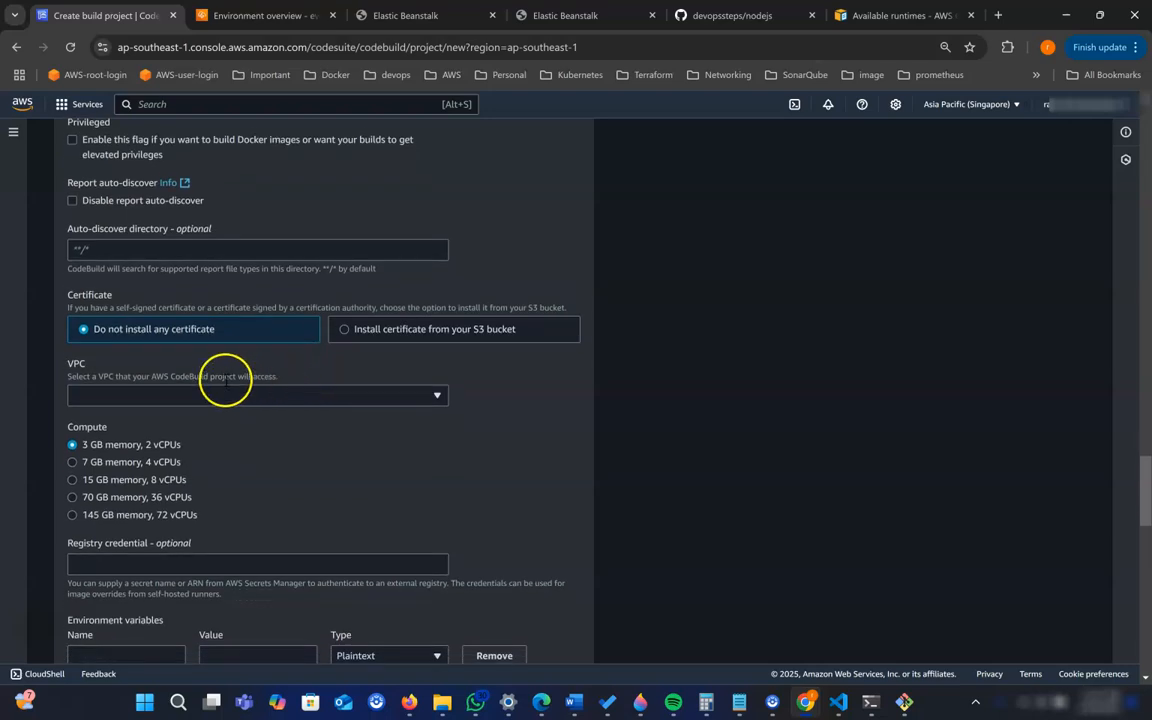
scroll(226, 389, "down", 1)
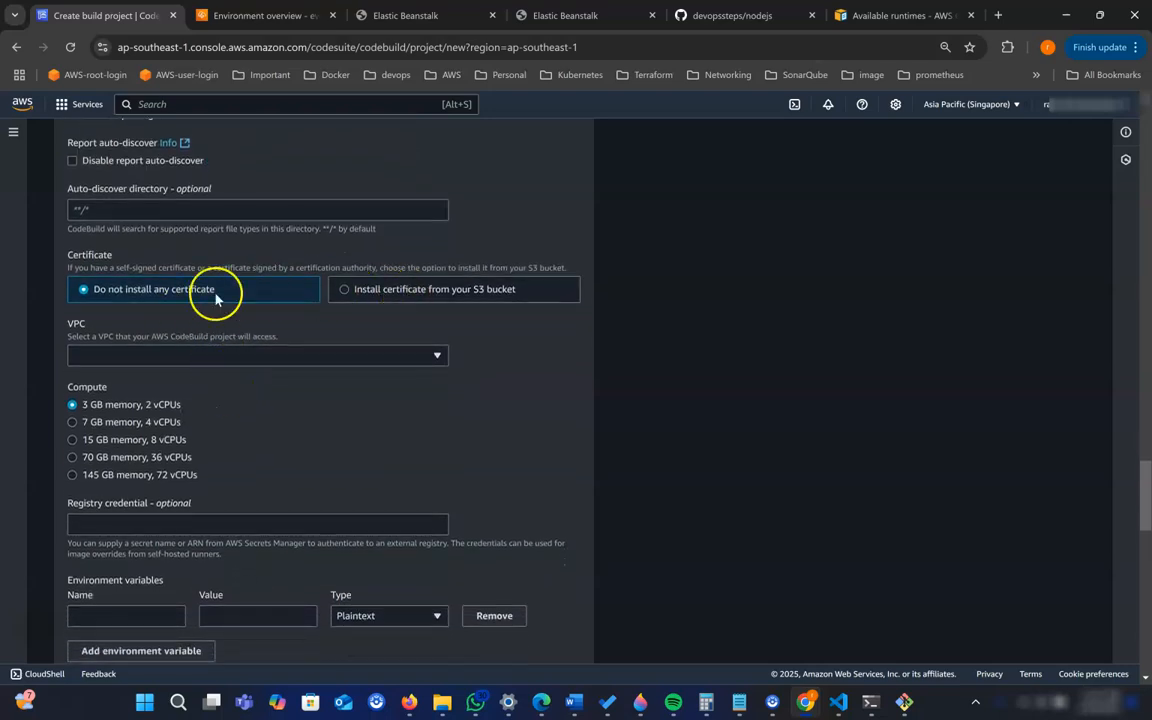
scroll(180, 308, "down", 3)
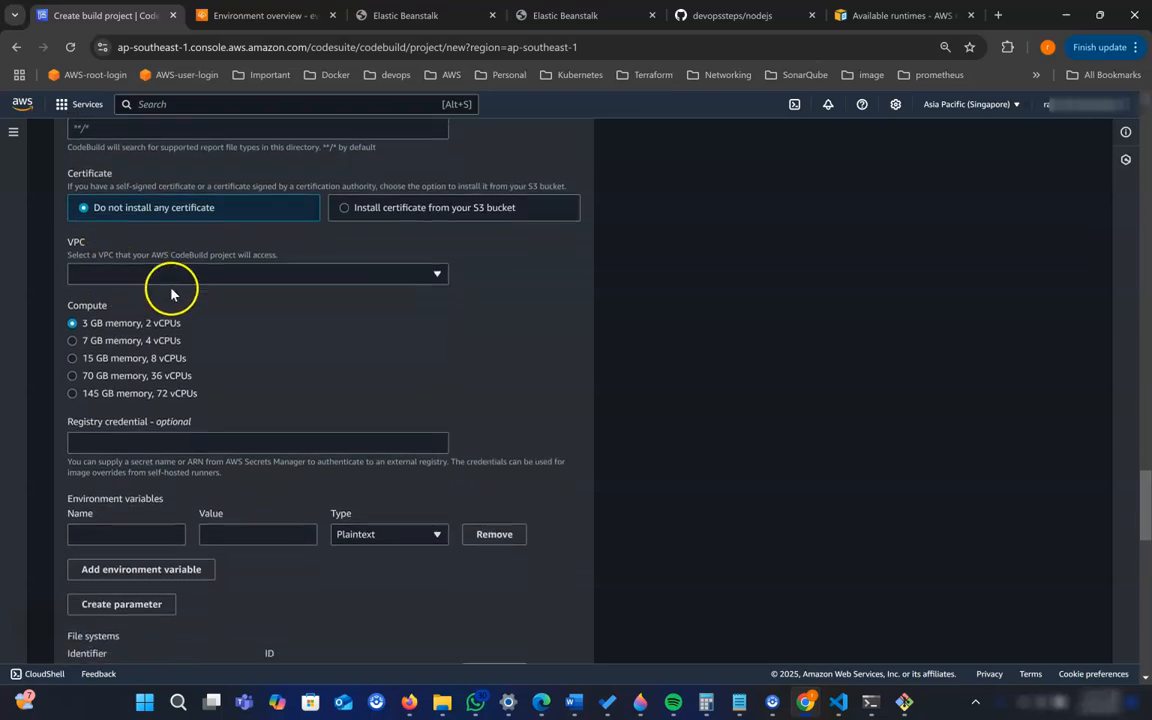
scroll(130, 318, "down", 1)
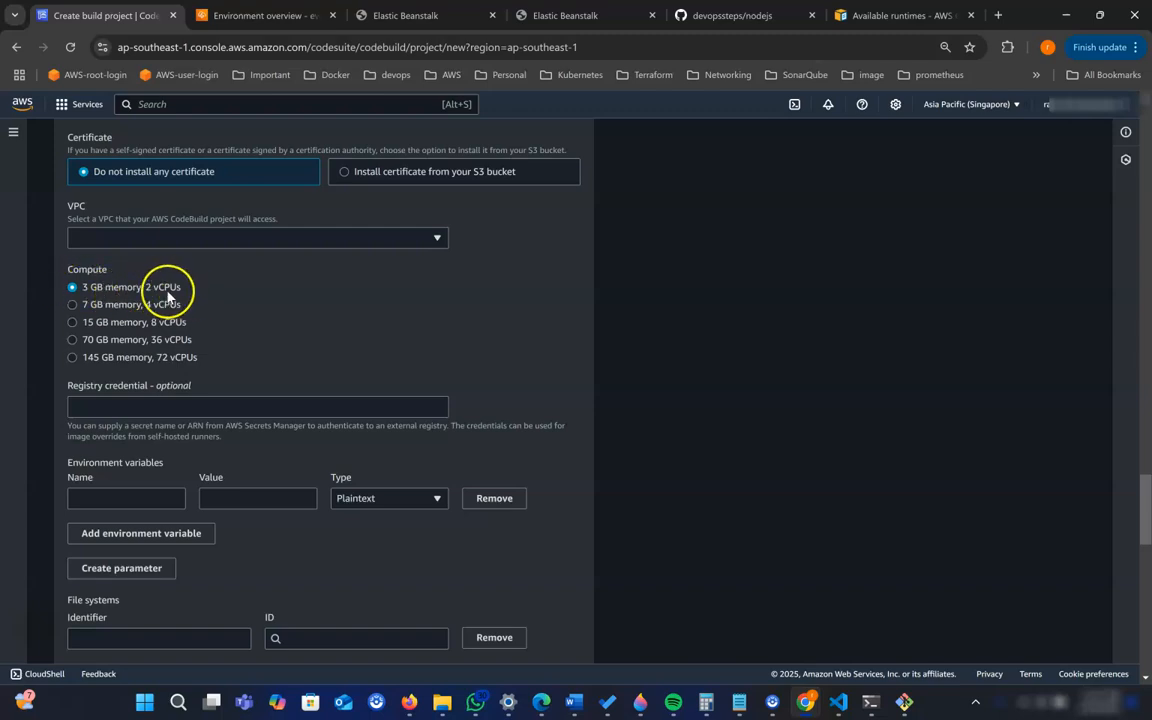
scroll(185, 294, "down", 2)
scroll(235, 318, "down", 4)
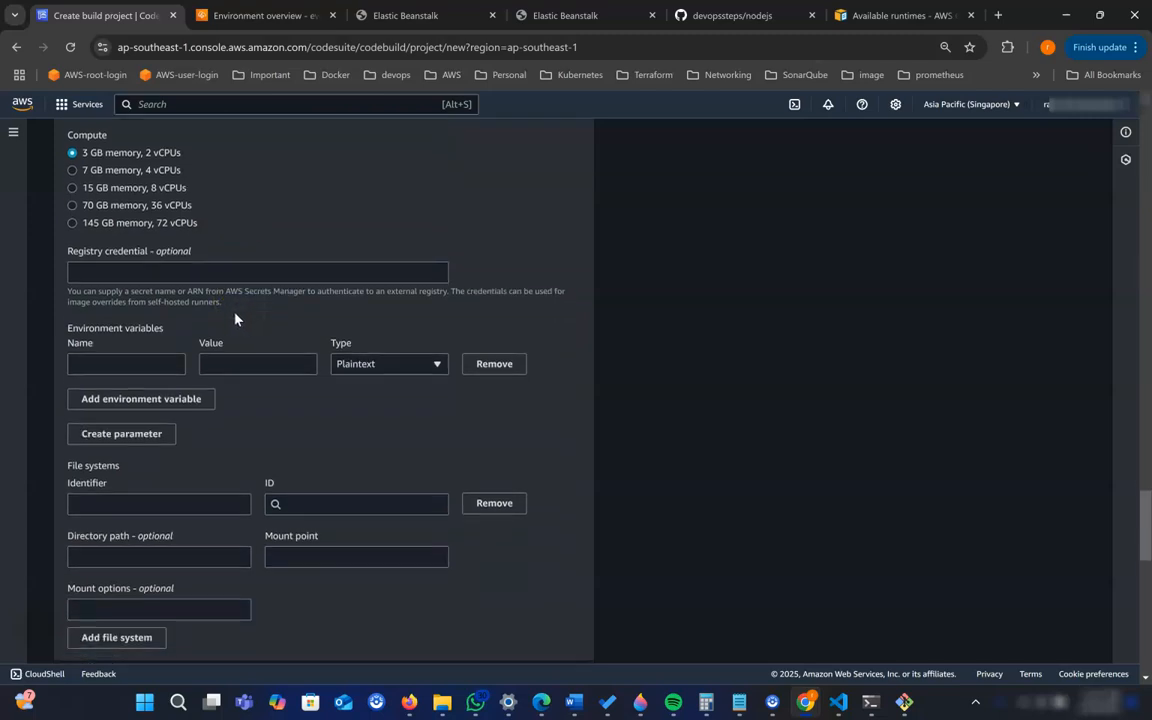
scroll(200, 326, "down", 2)
scroll(208, 411, "down", 5)
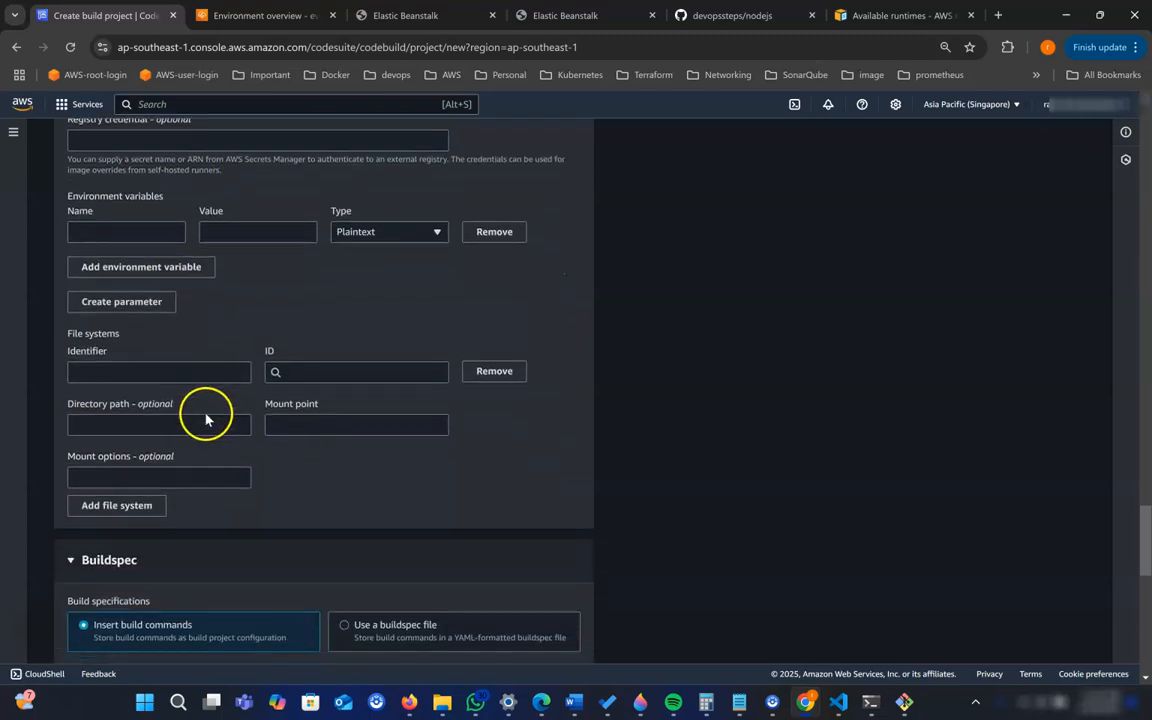
scroll(206, 411, "down", 3)
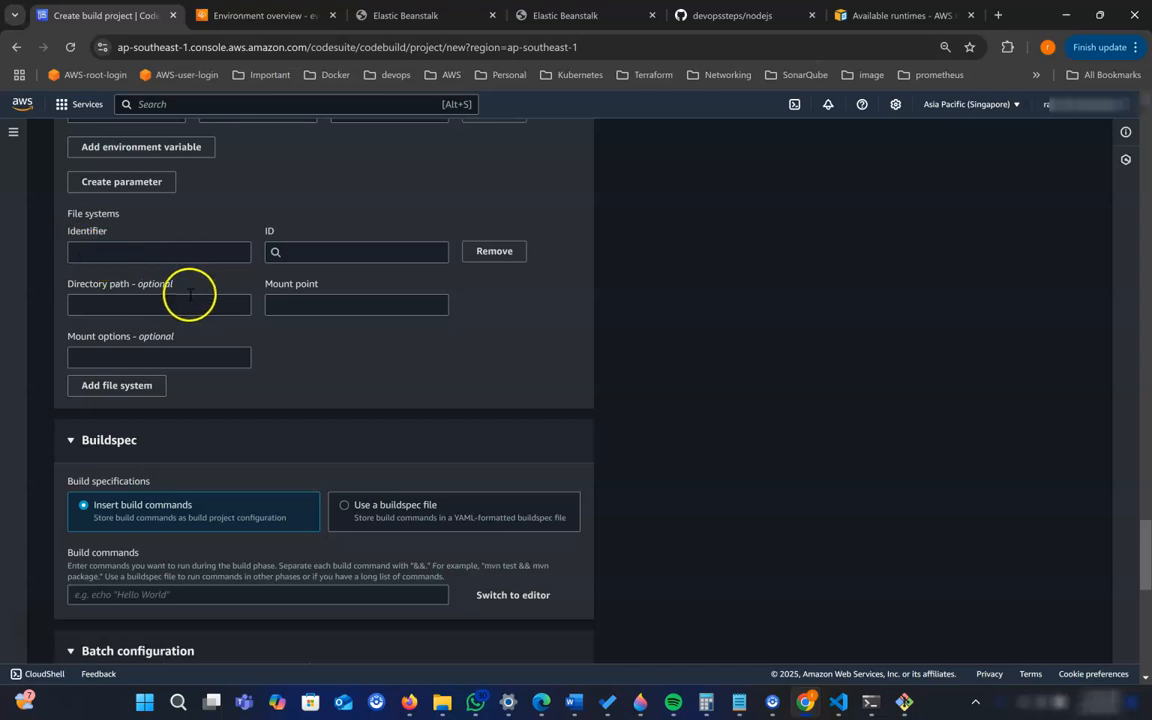
- Set the build specifications to use a buildspec file instead of inserted build commands
scroll(190, 294, "down", 3)
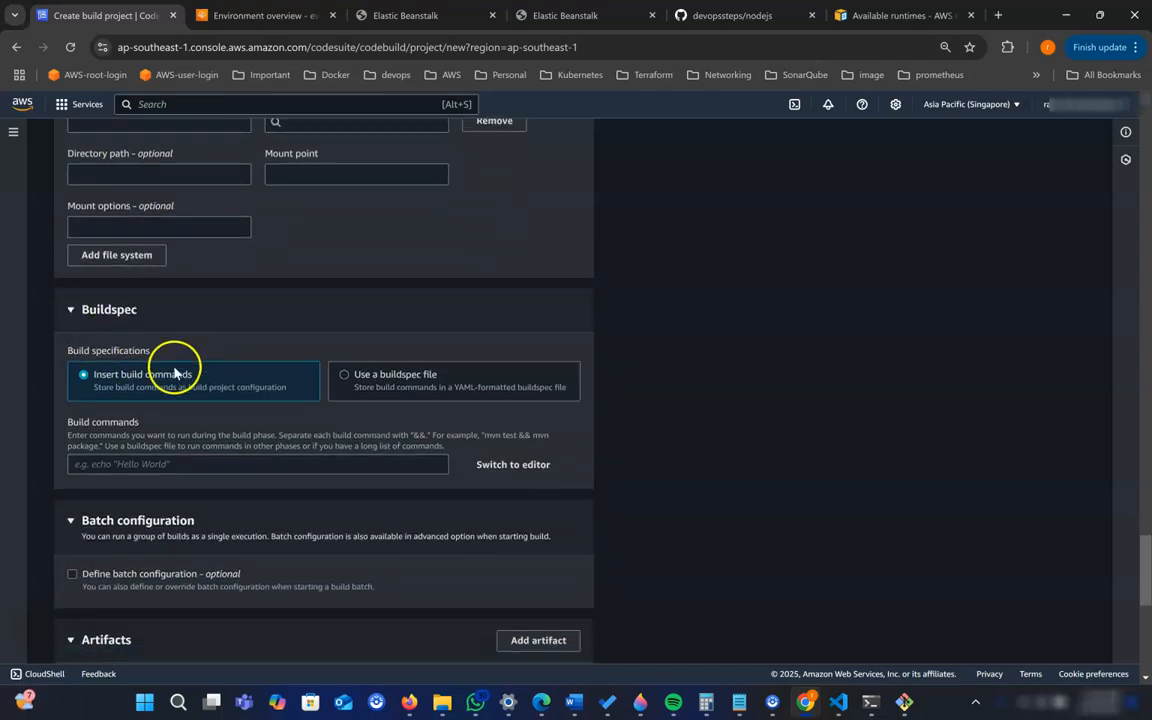
scroll(175, 372, "down", 1)
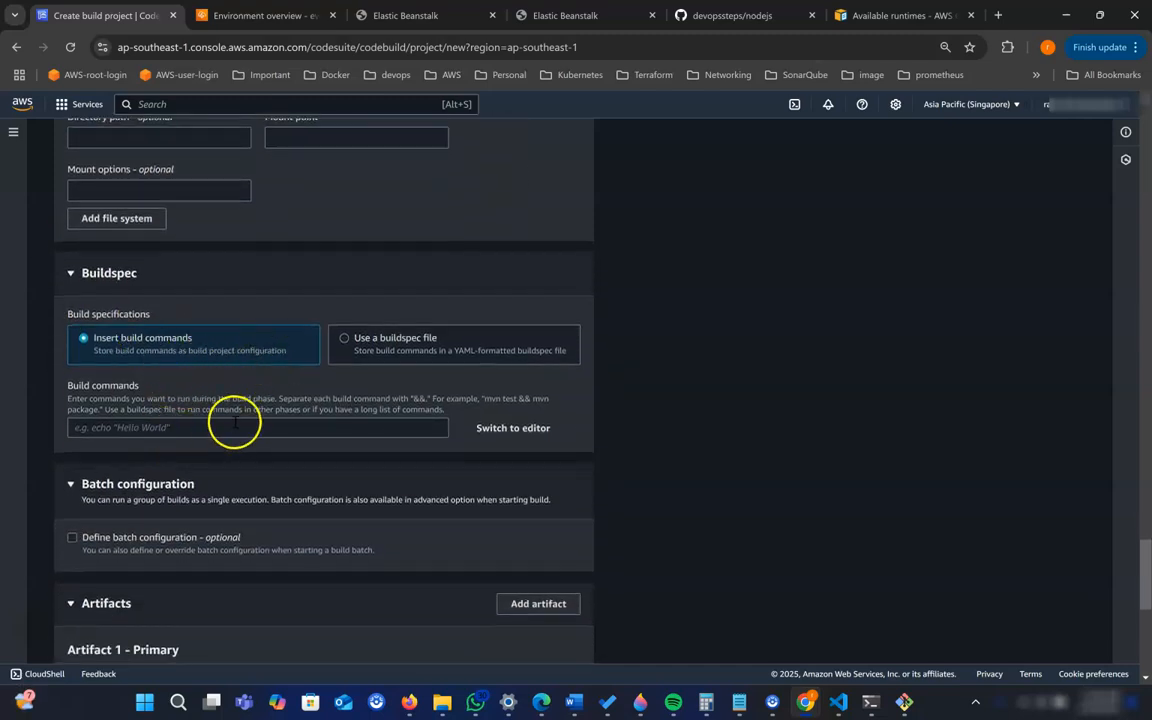
left_click(372, 348)
scroll(385, 352, "down", 1)
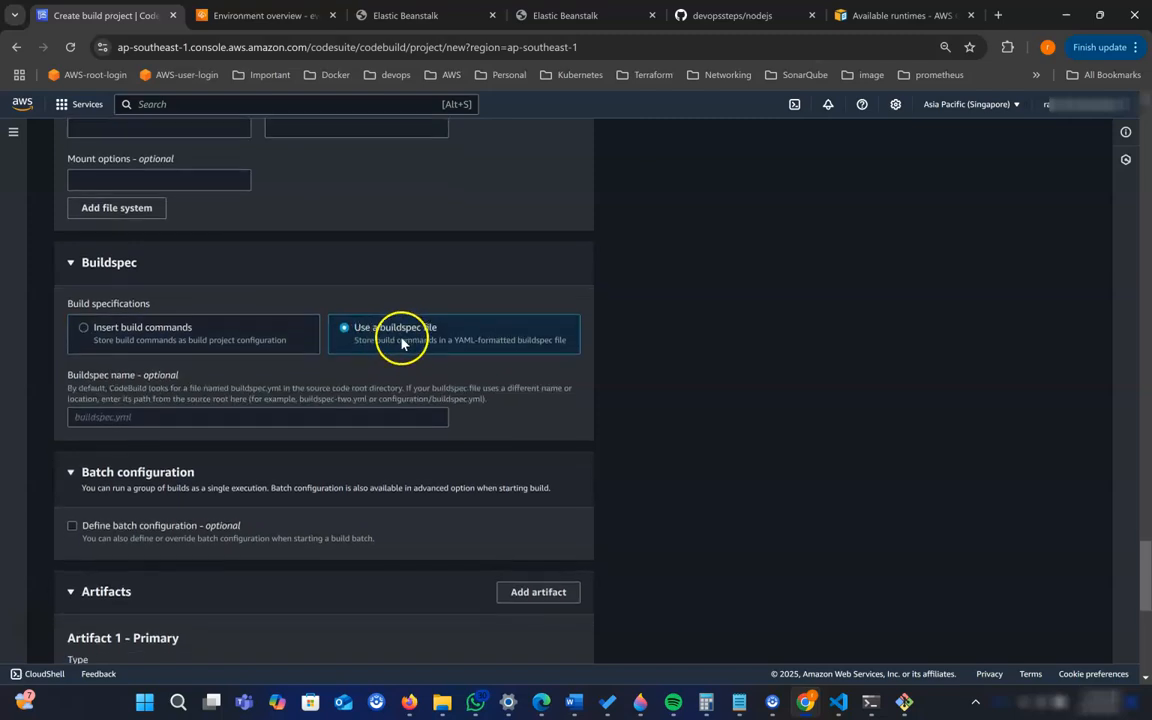
- Review the buildspec name, batch configuration and primary artifact settings of the build project
scroll(430, 330, "down", 1)
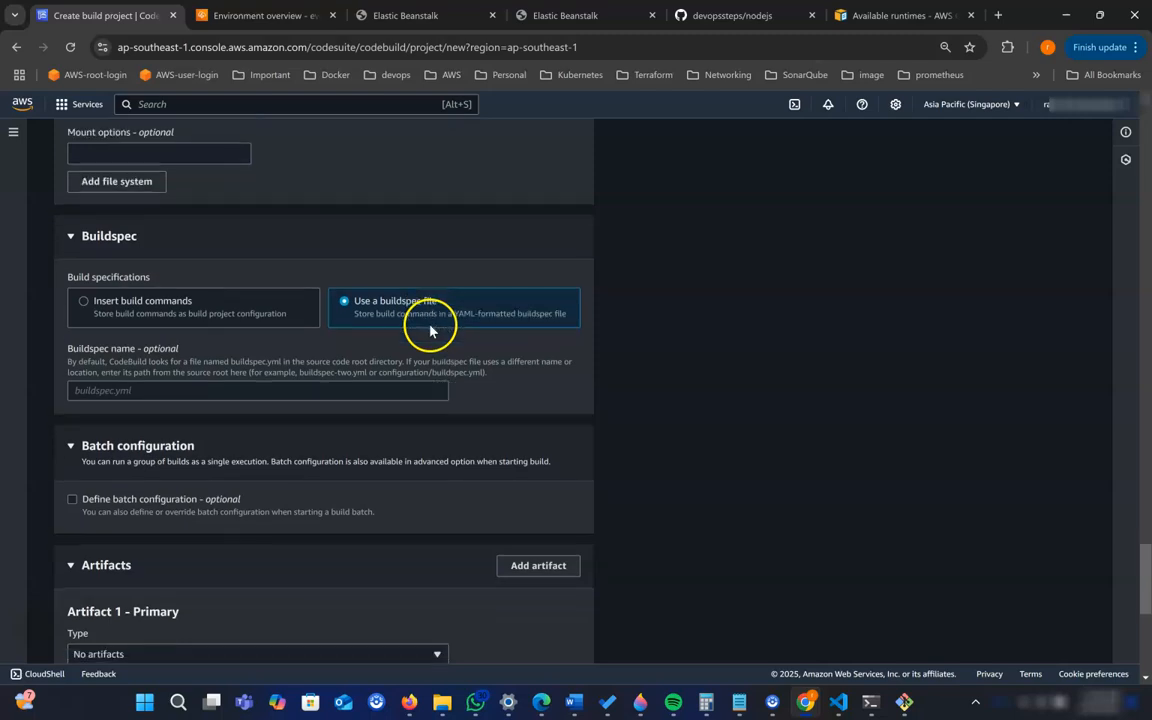
scroll(425, 290, "down", 1)
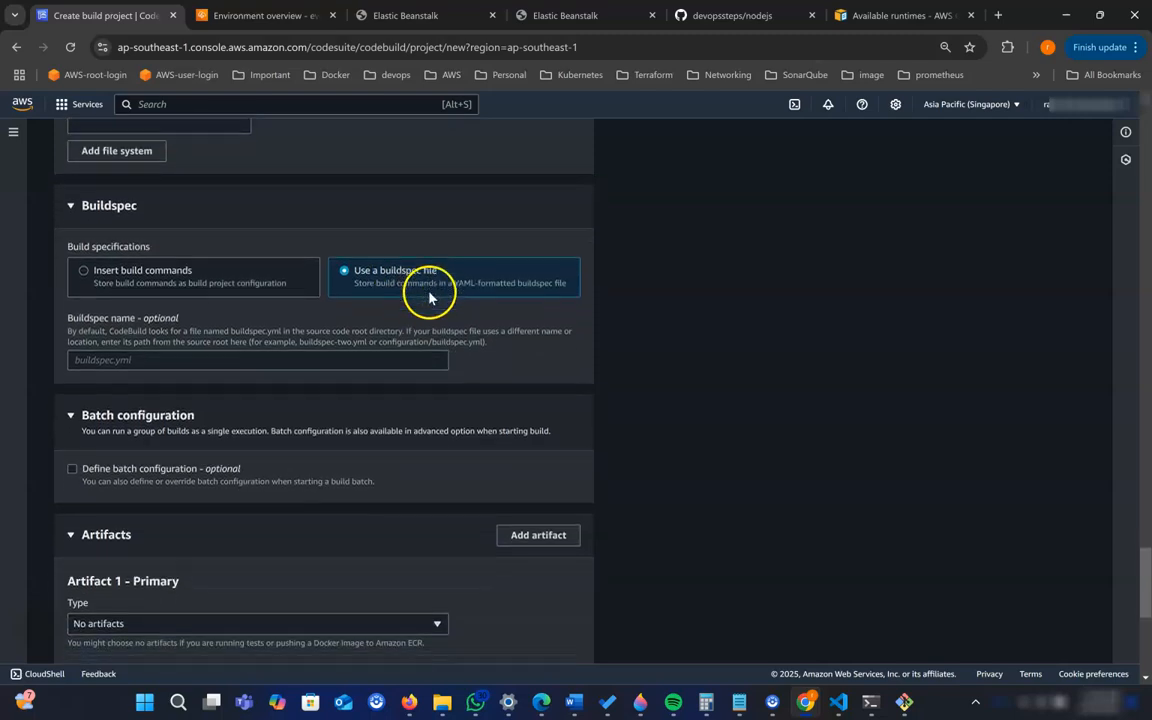
scroll(345, 309, "down", 3)
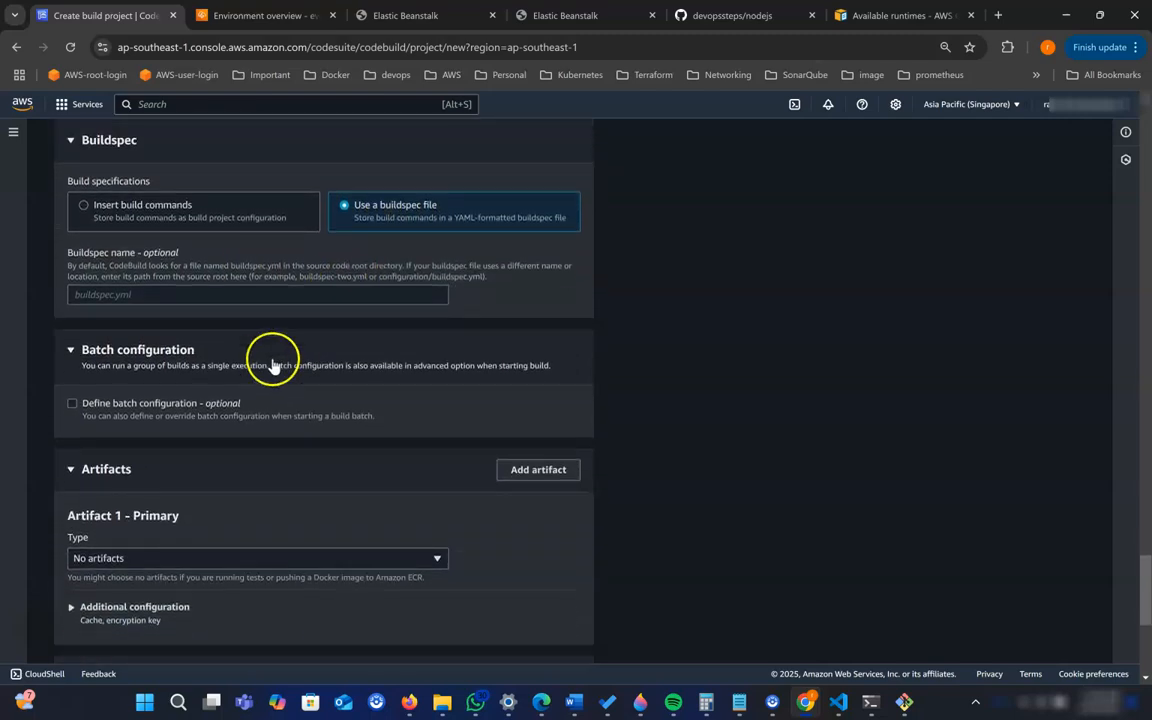
scroll(193, 362, "down", 2)
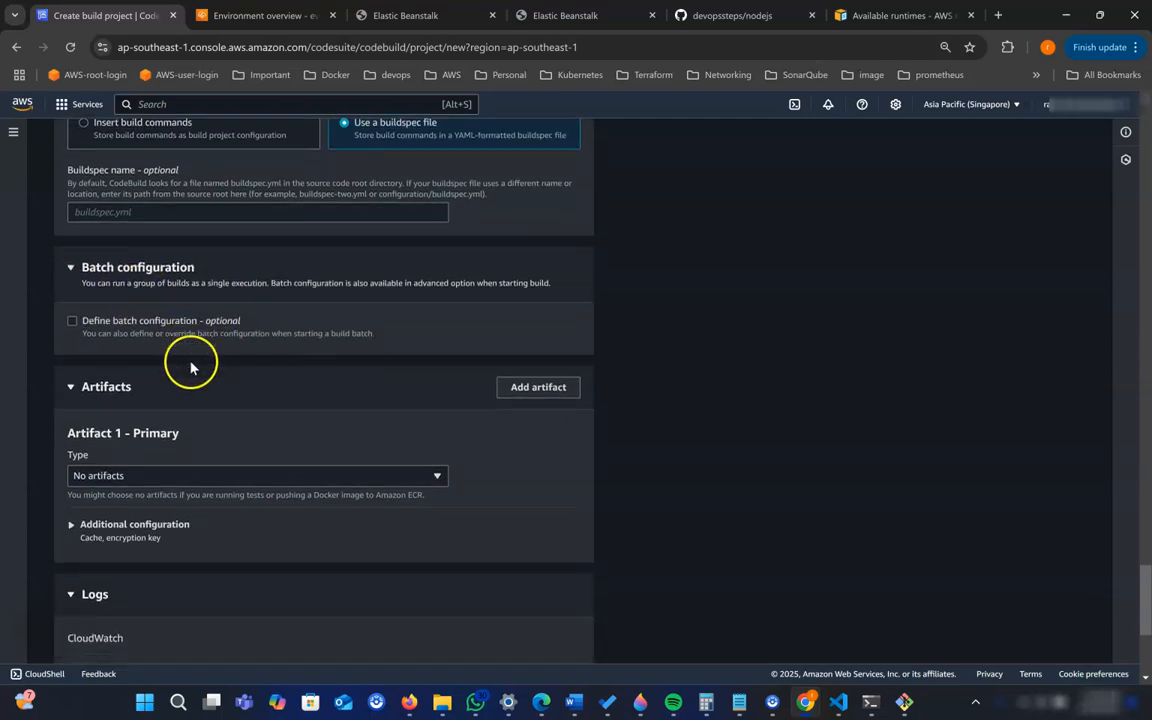
scroll(193, 375, "down", 1)
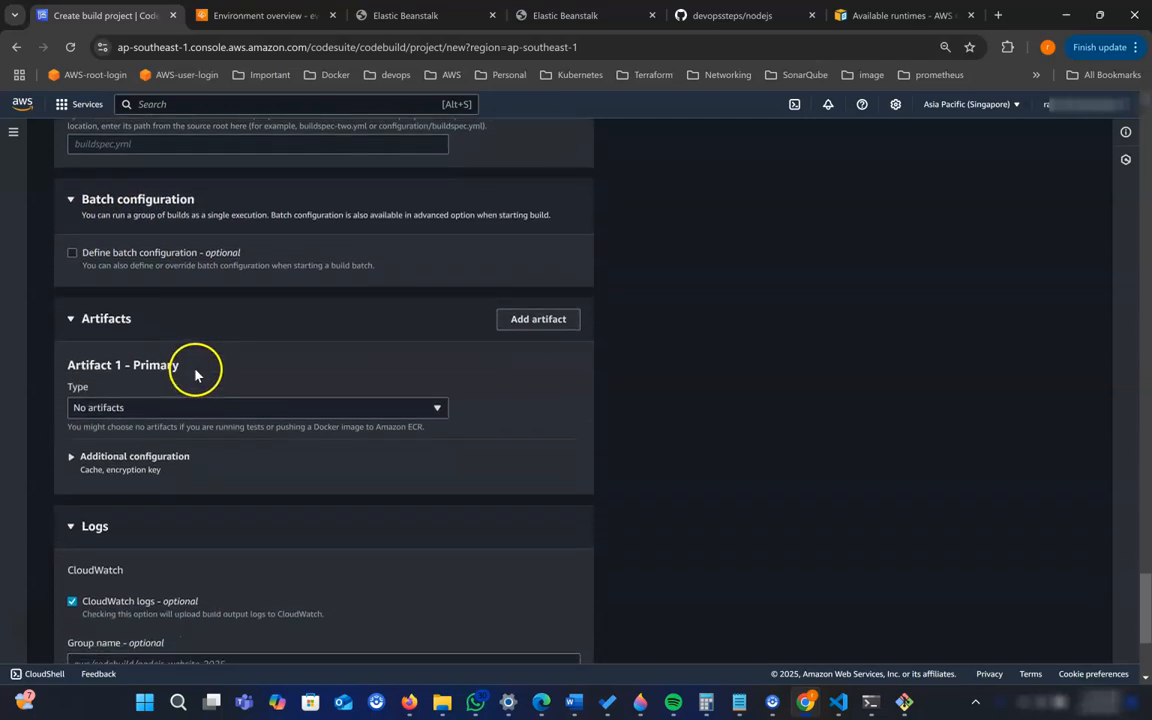
scroll(199, 373, "down", 1)
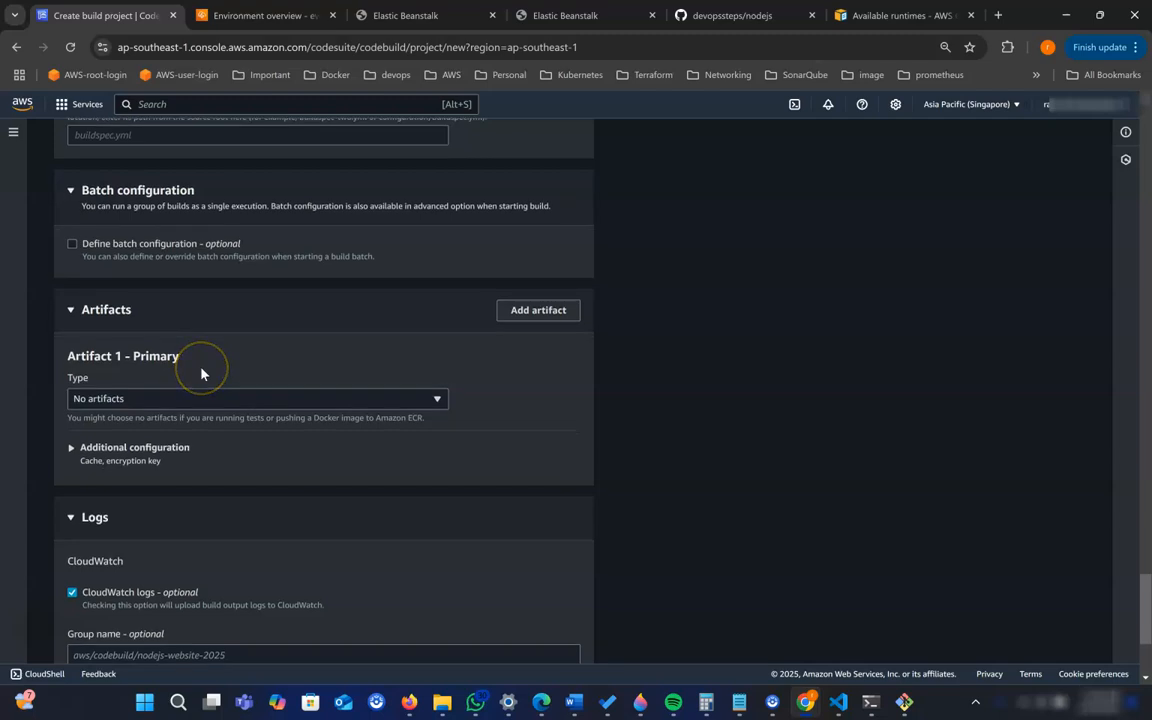
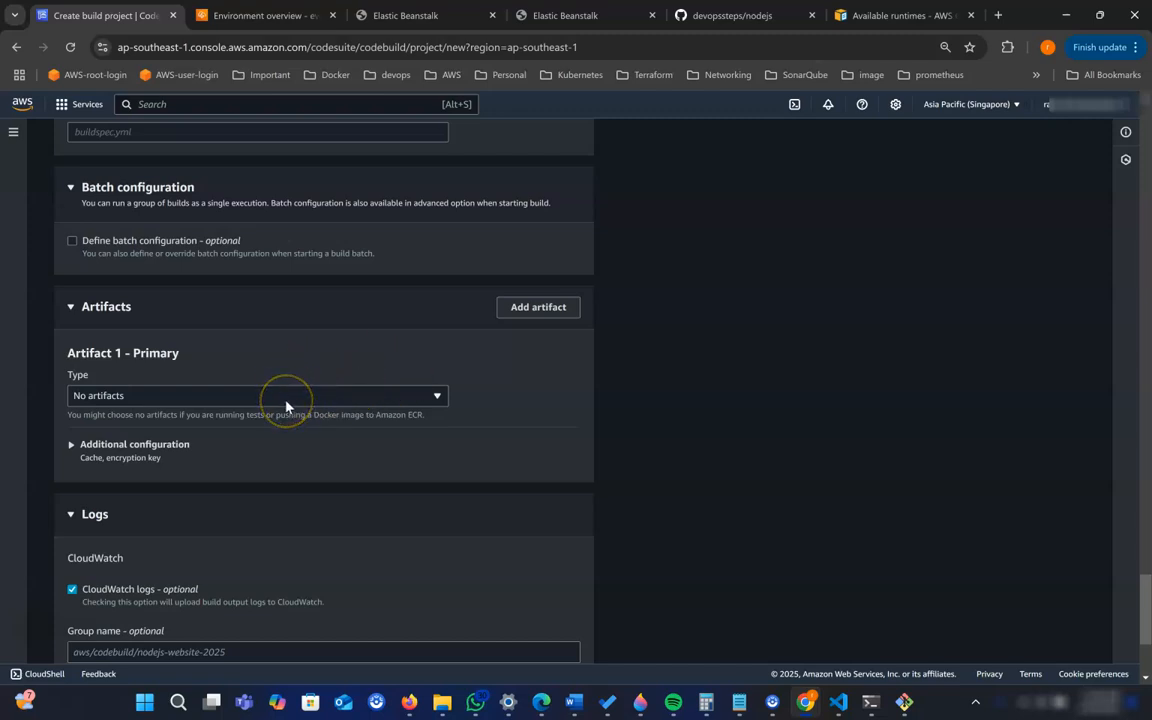
- Set the primary artifact type to Amazon S3 with the bucket s3-website-2025-jan-11
left_click(285, 405)
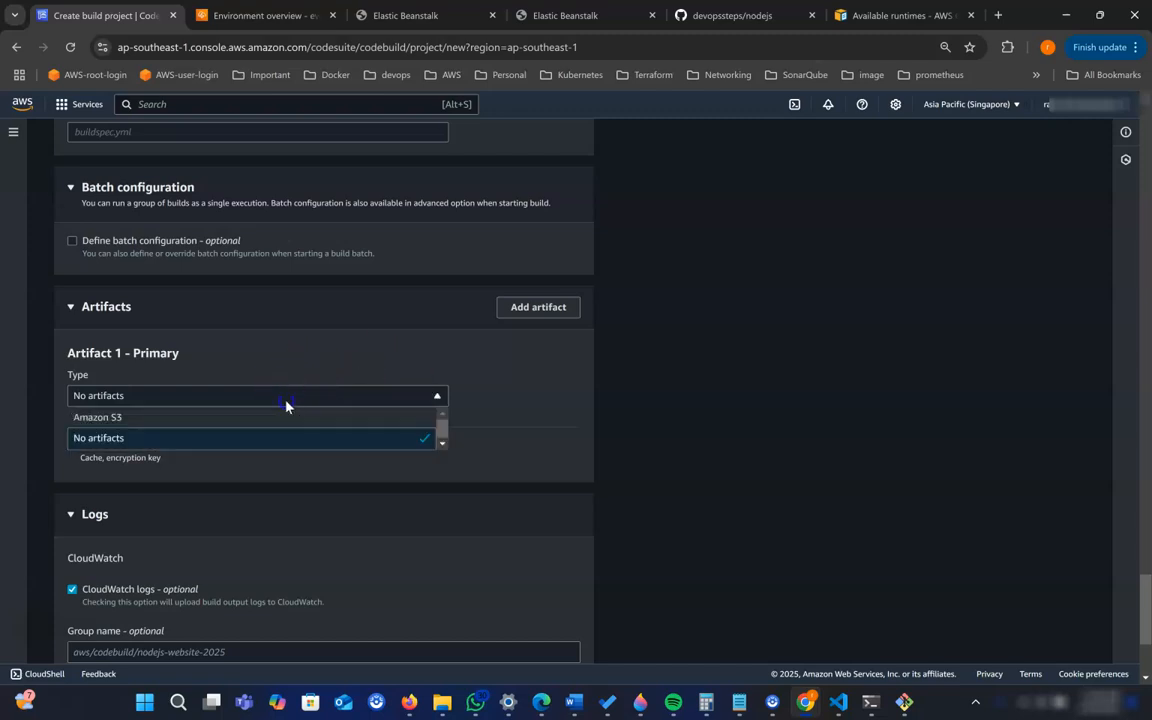
left_click(115, 419)
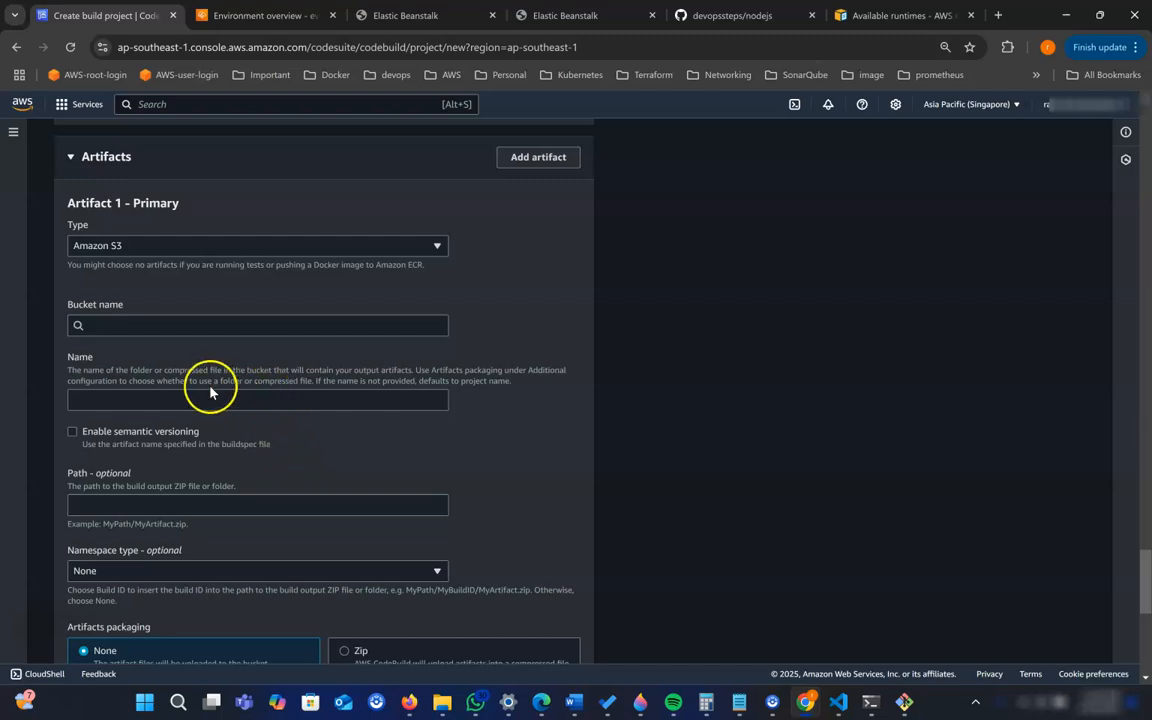
left_click(149, 323)
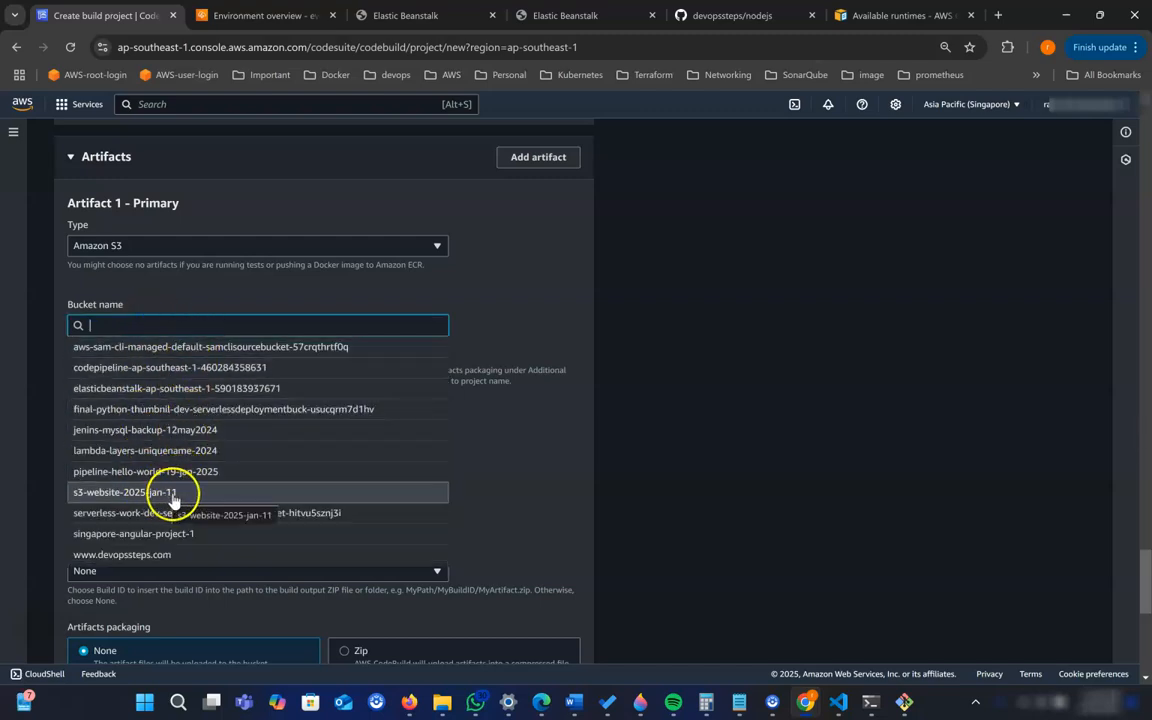
left_click(125, 497)
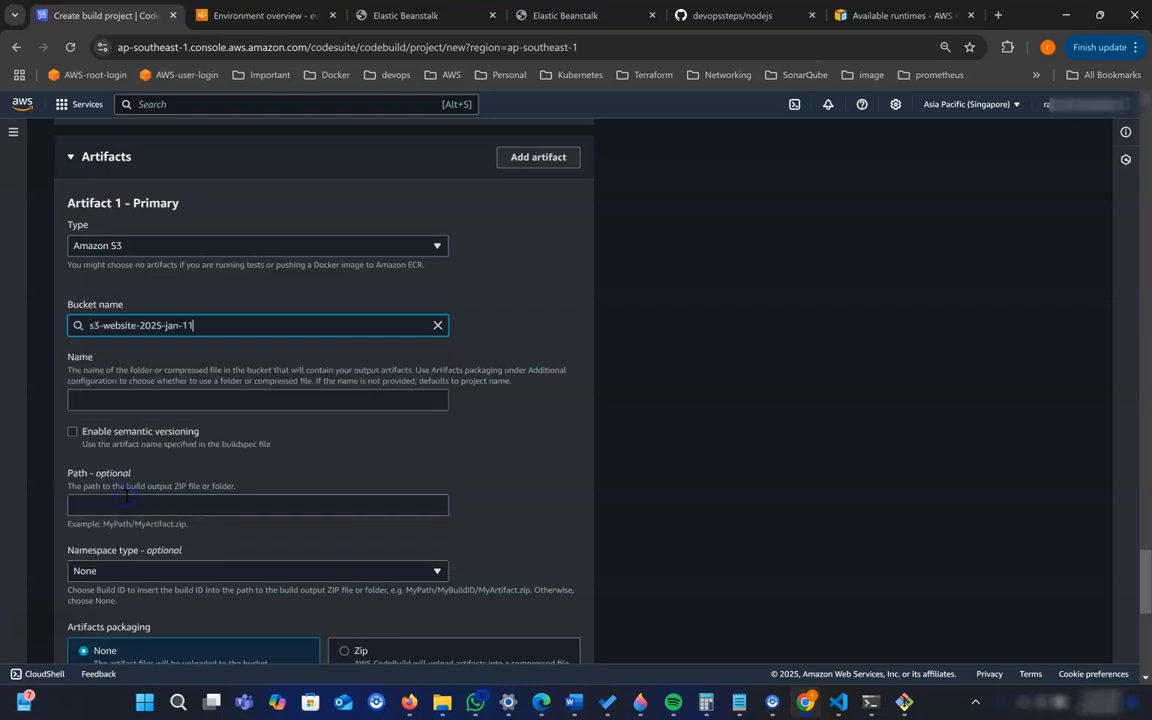
left_click(236, 401)
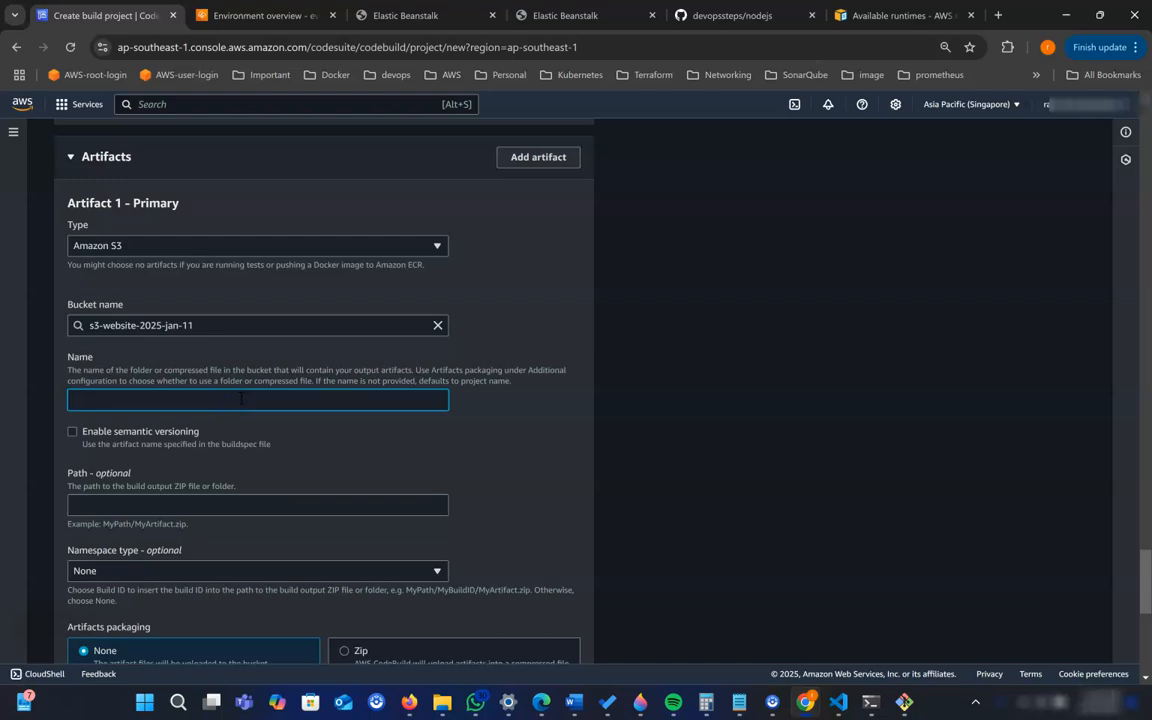
left_click(502, 427)
- Set the artifacts packaging to Zip and check the cache type options in the artifact's additional configuration
scroll(455, 470, "down", 3)
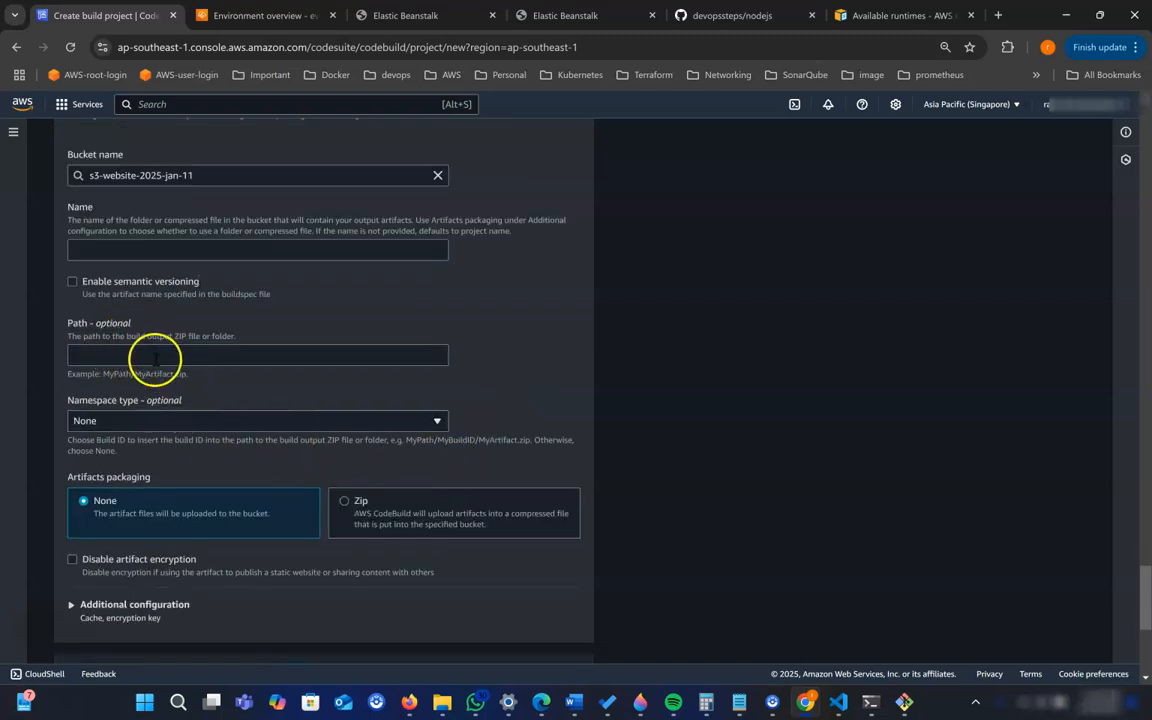
scroll(266, 484, "down", 3)
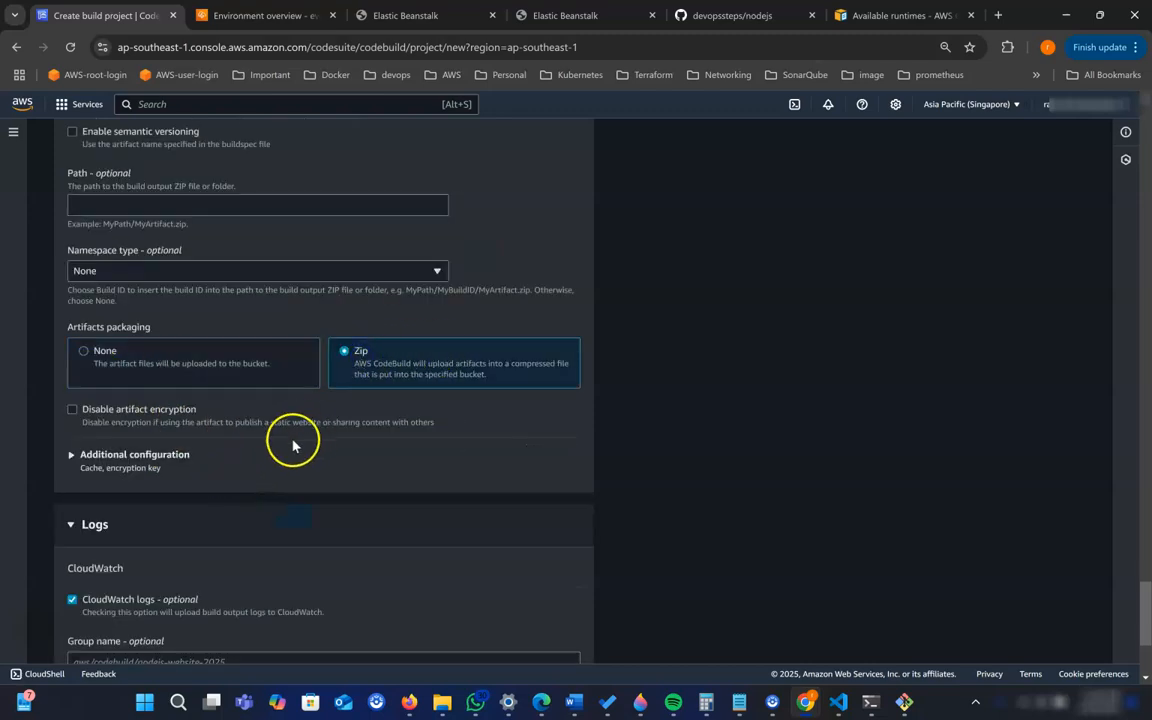
left_click(165, 456)
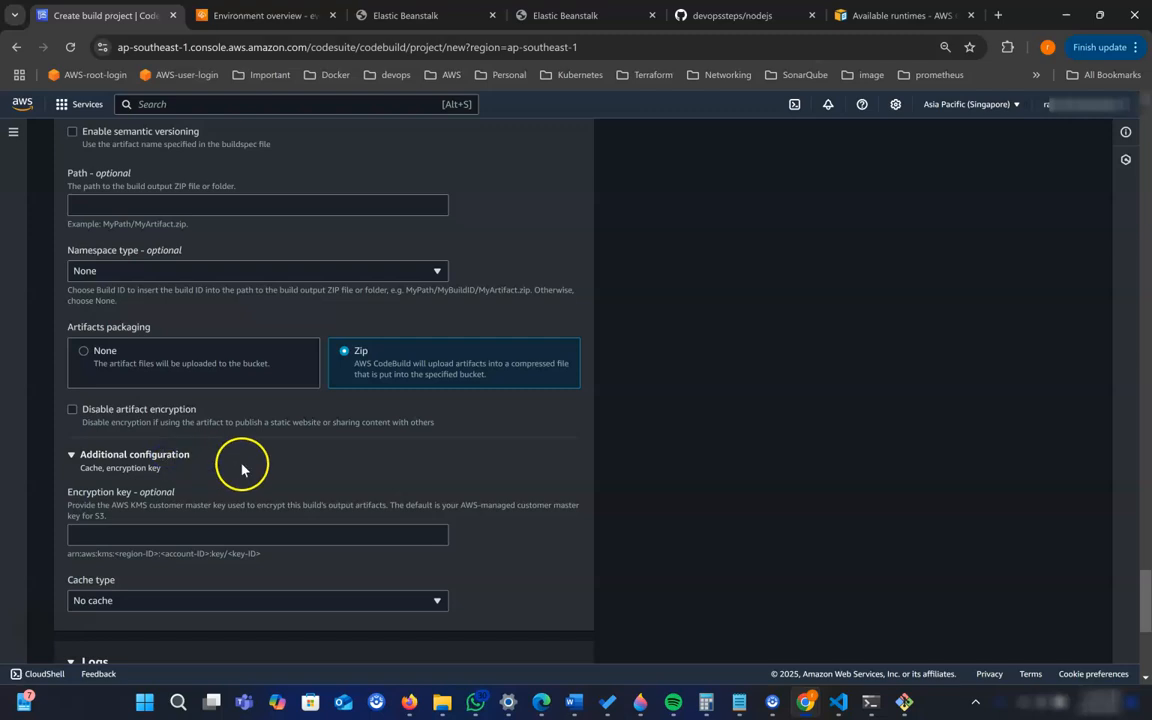
scroll(241, 468, "down", 3)
left_click(166, 455)
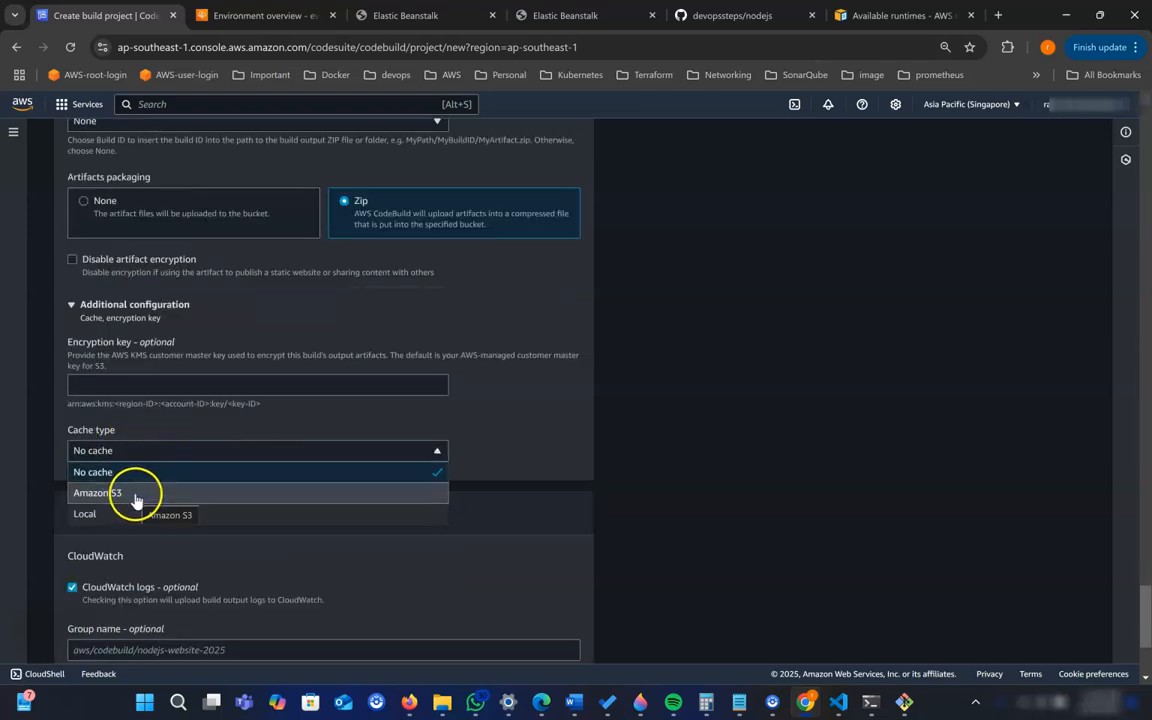
left_click(433, 432)
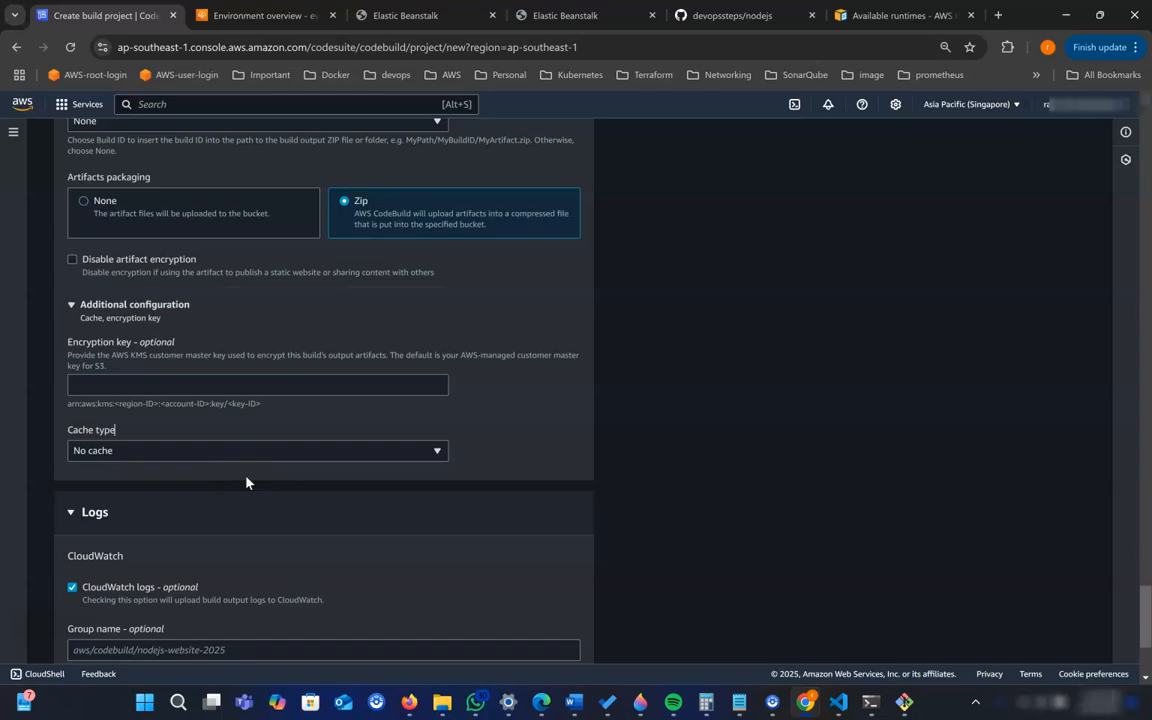
- Set the artifact's namespace type to Build ID and review the remaining artifact settings
scroll(246, 482, "up", 2)
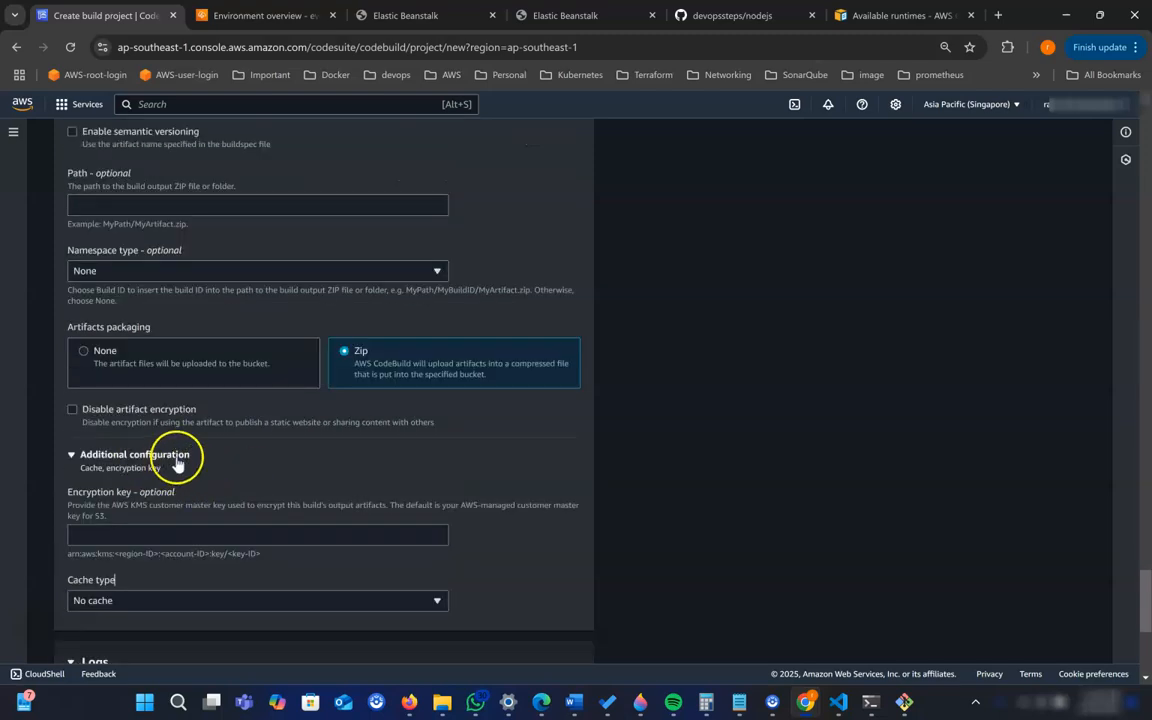
scroll(183, 458, "up", 2)
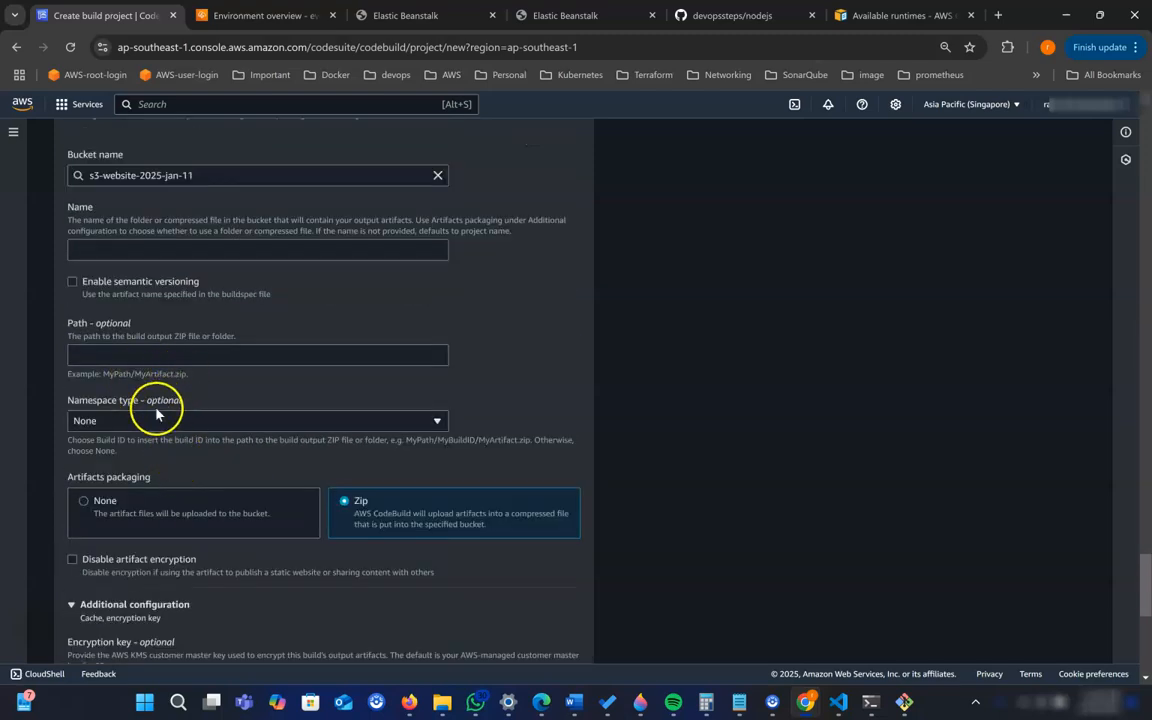
left_click(160, 422)
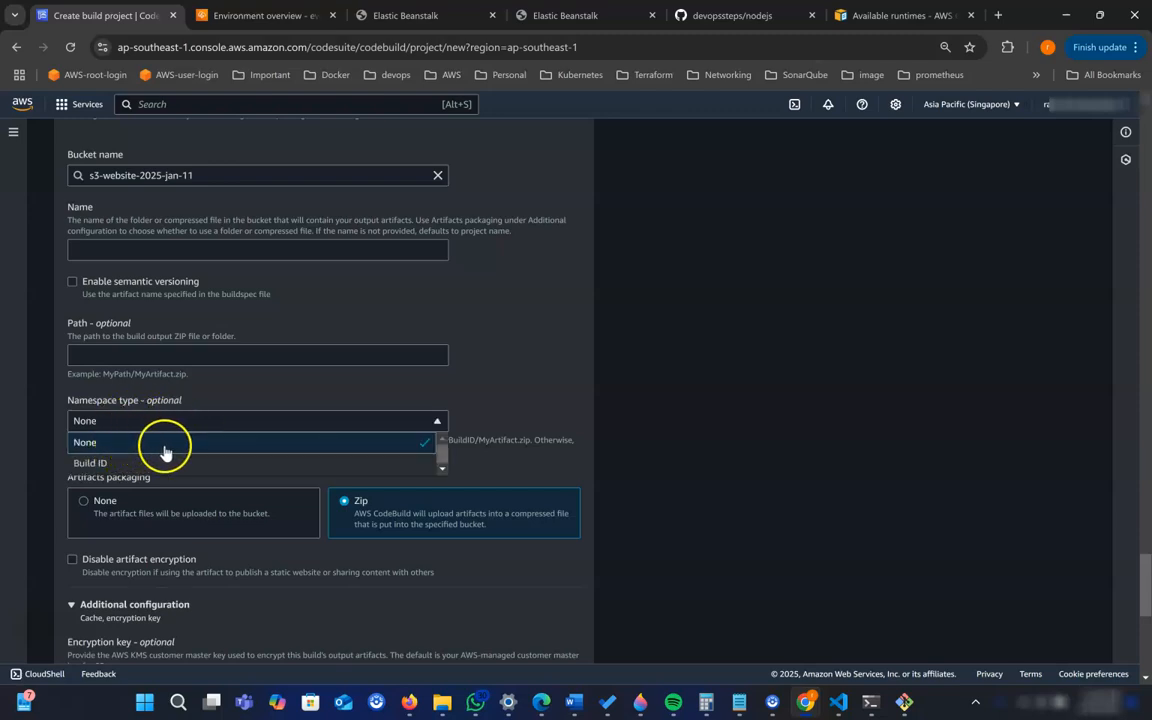
left_click(135, 465)
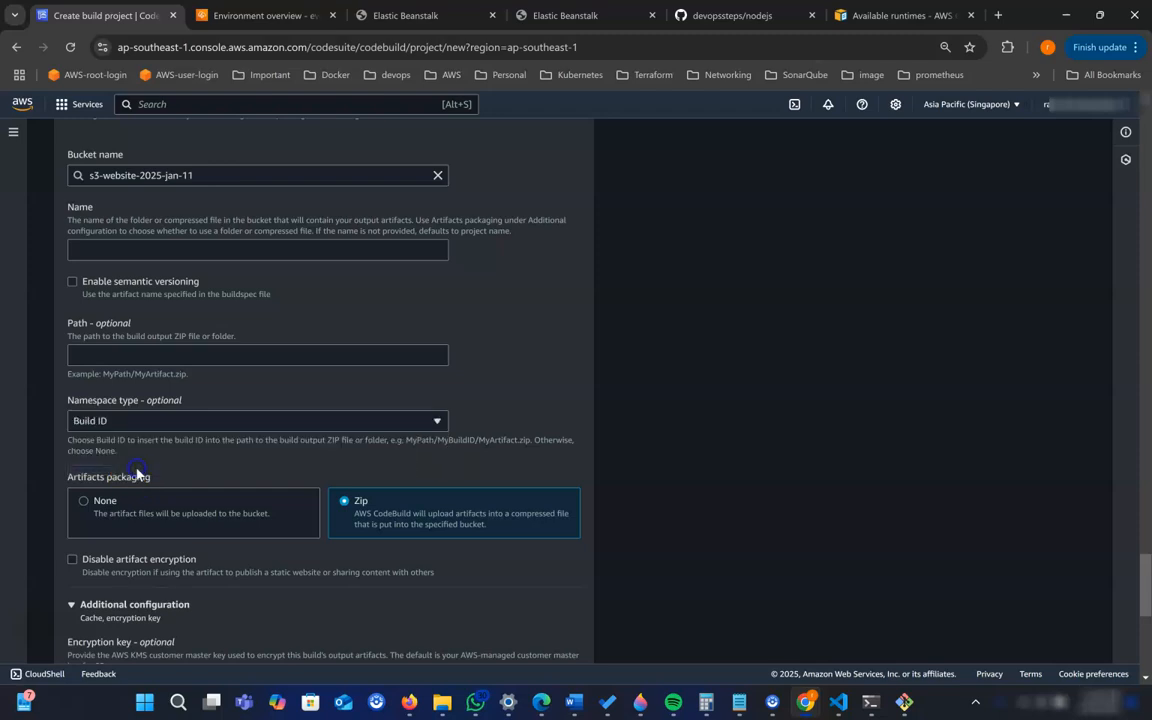
scroll(263, 440, "up", 2)
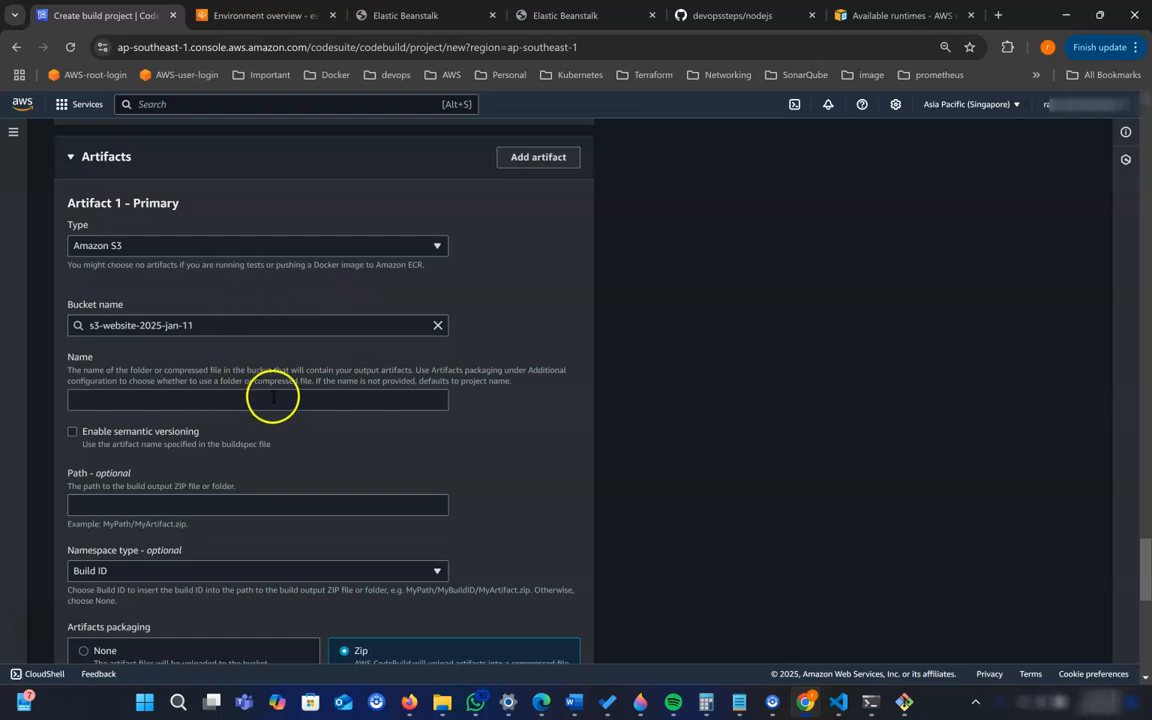
scroll(300, 479, "down", 2)
scroll(295, 479, "down", 2)
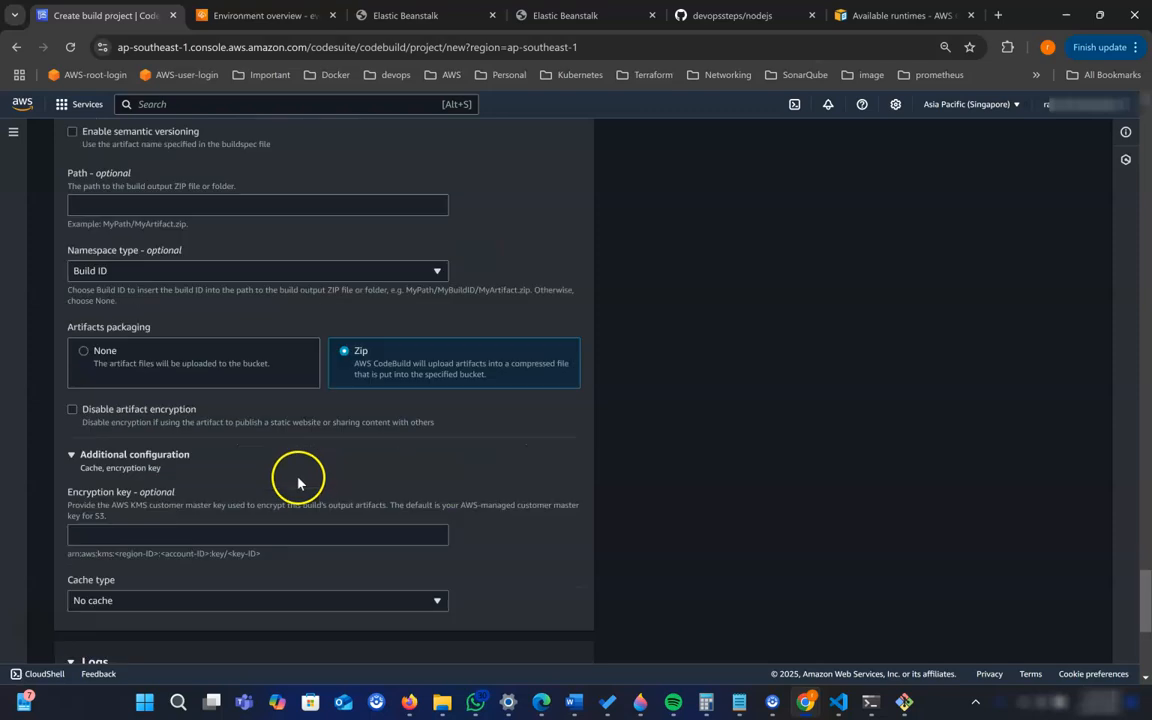
scroll(330, 488, "down", 2)
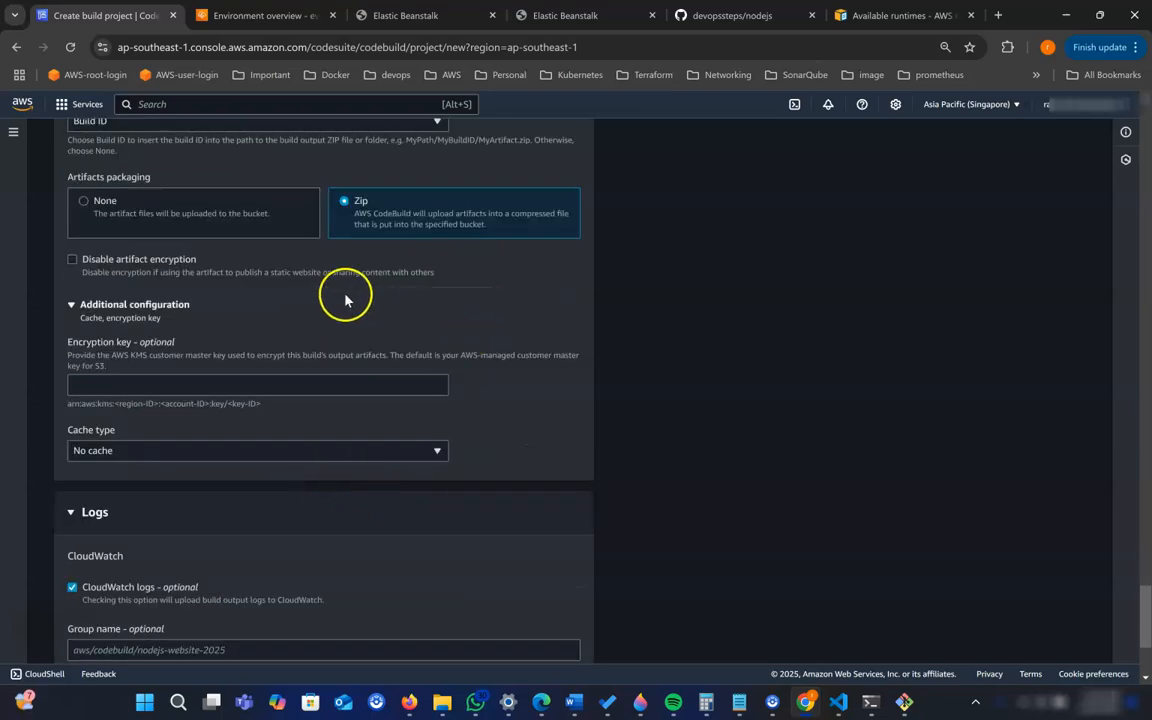
scroll(400, 360, "up", 6)
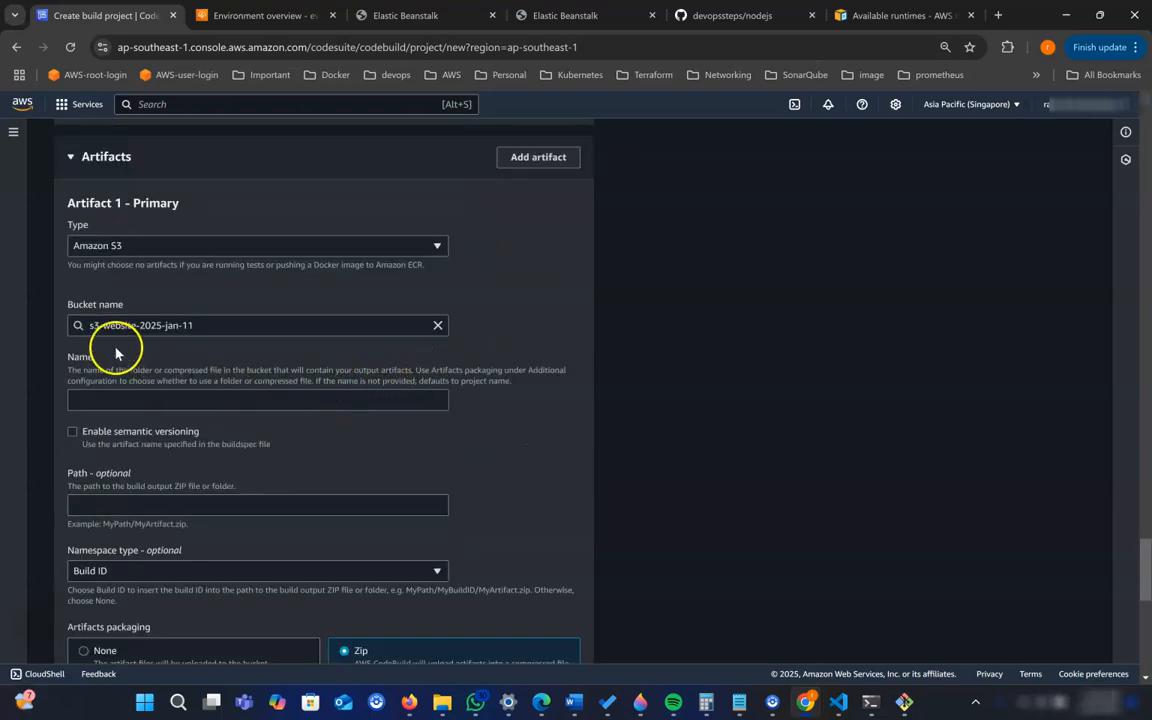
- Find the S3 service, open it in a separate browser tab and inspect the contents of the s3-website-2025-jan-11 bucket
left_click(202, 106)
type("s3")
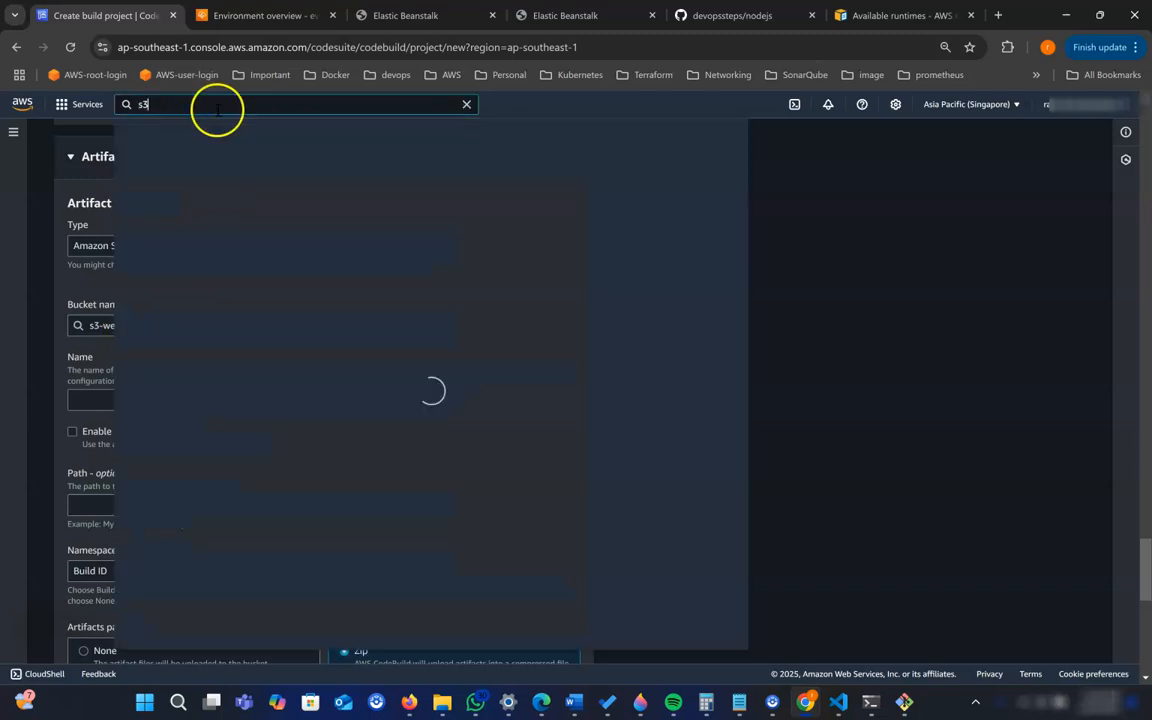
right_click(323, 208)
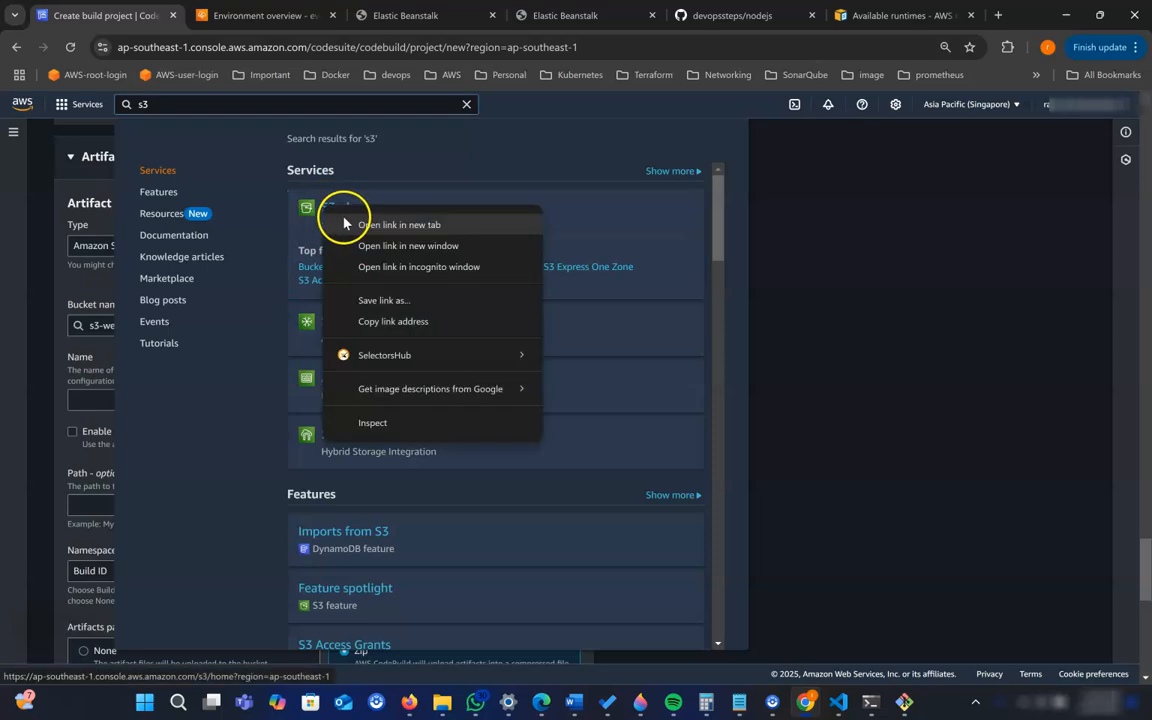
left_click(355, 224)
left_click(249, 22)
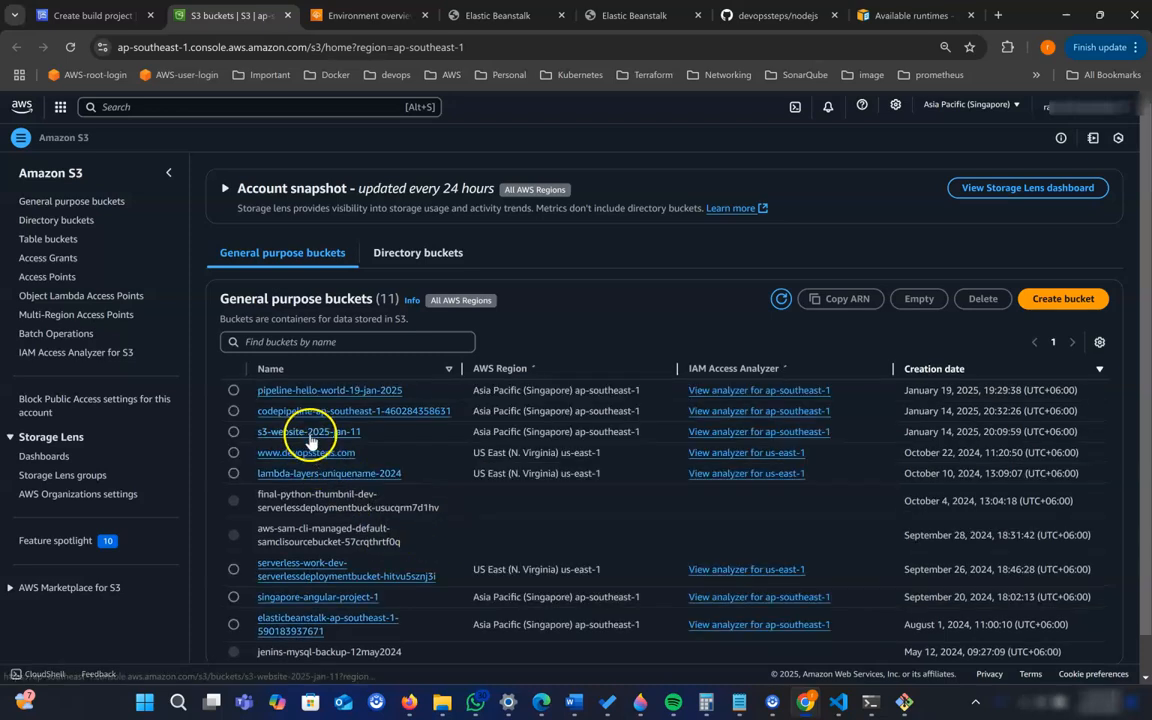
left_click(306, 432)
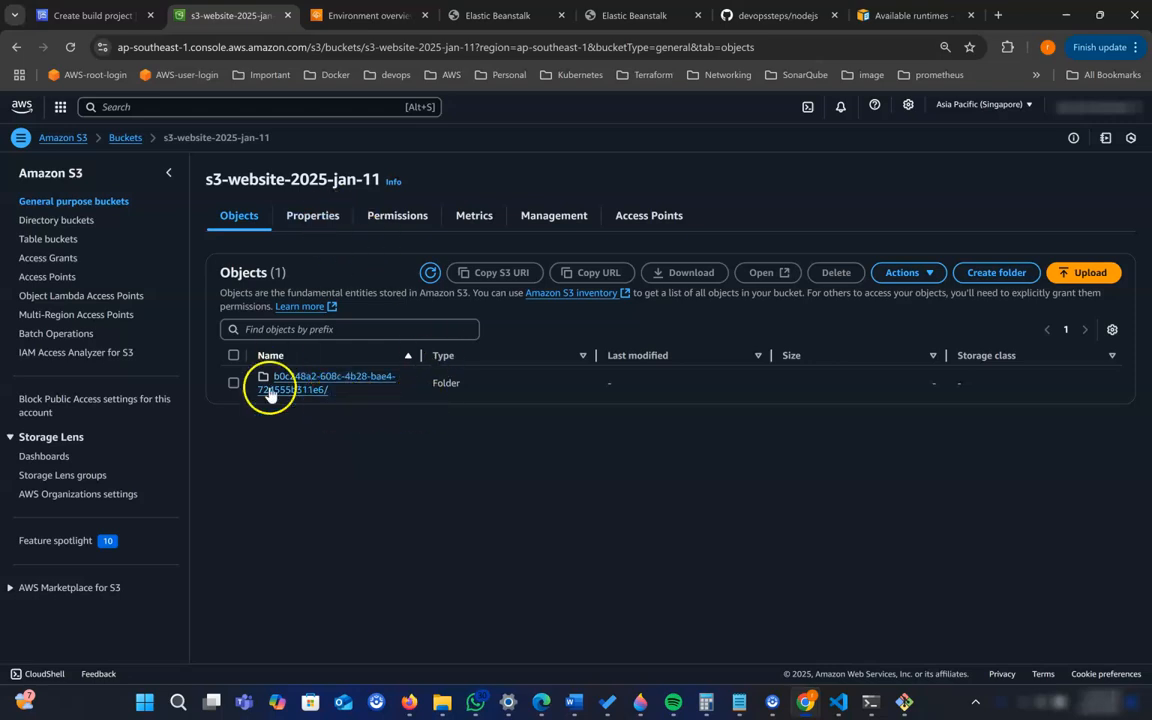
- Empty the s3-website-2025-jan-11 bucket, confirming with "permanently delete", and return to the bucket's object list
left_click(126, 138)
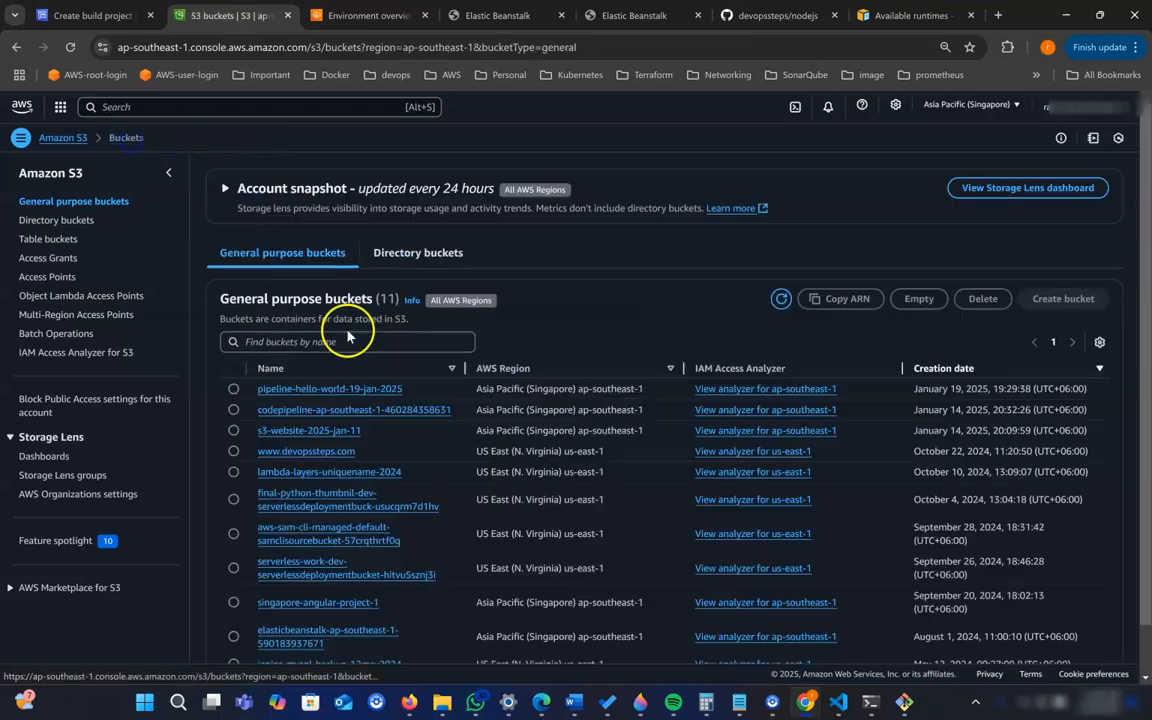
left_click(233, 430)
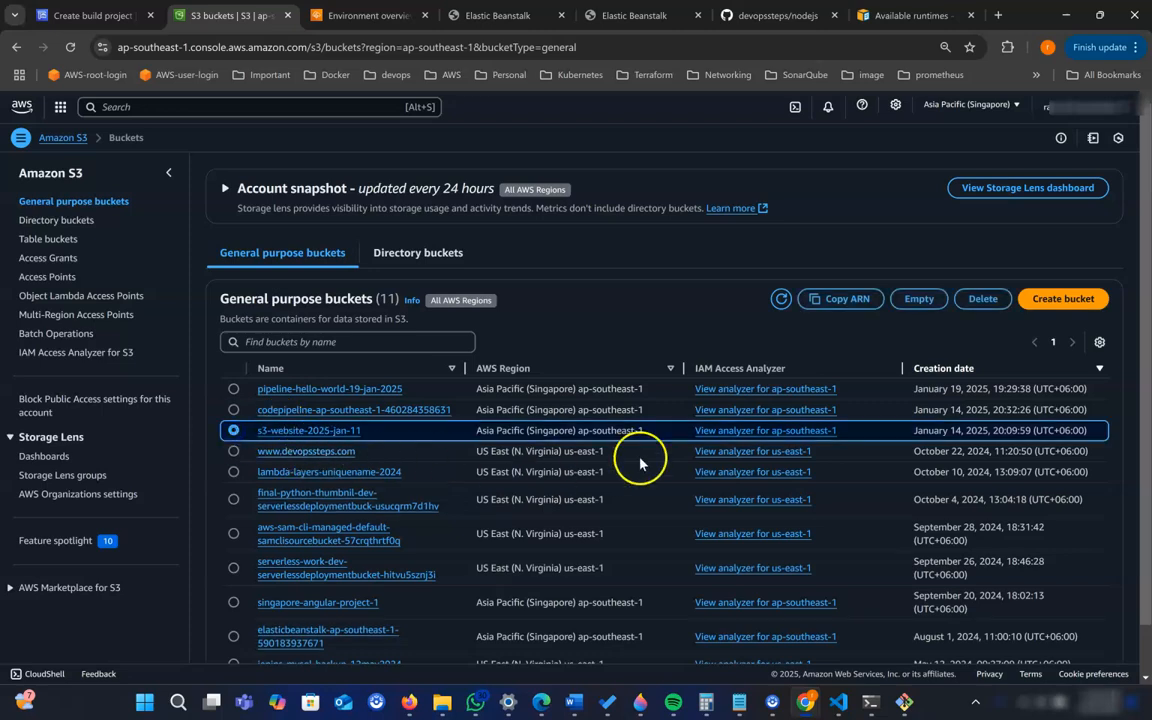
left_click(915, 300)
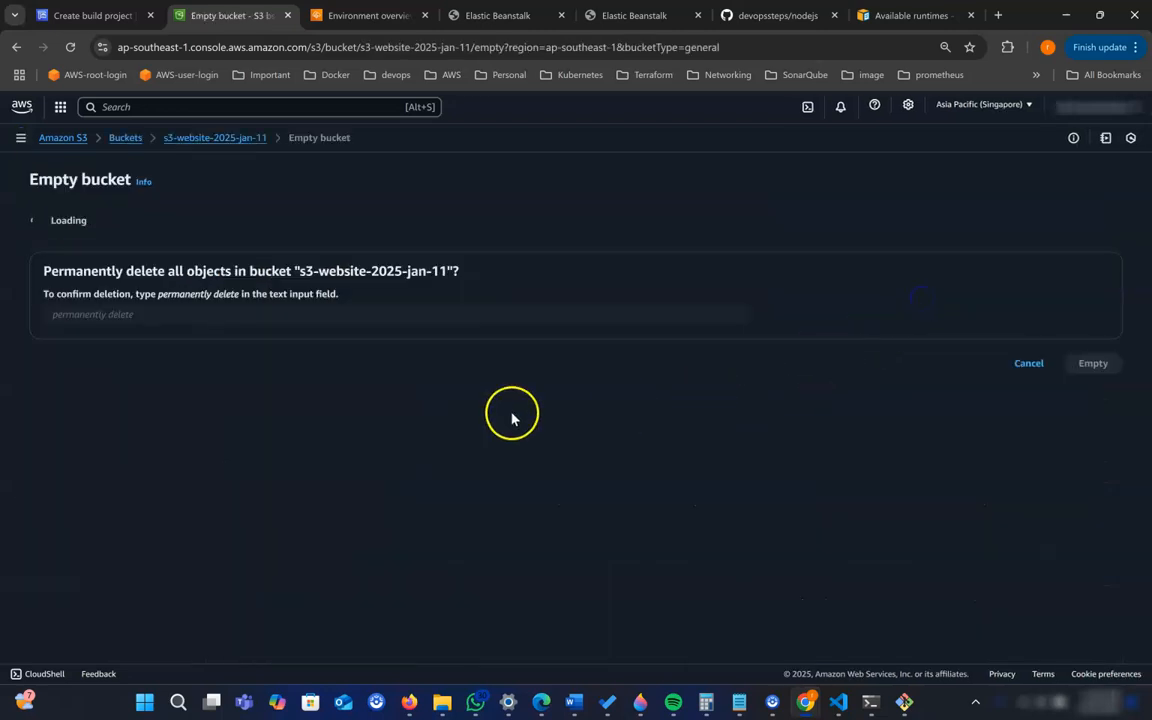
left_click(193, 392)
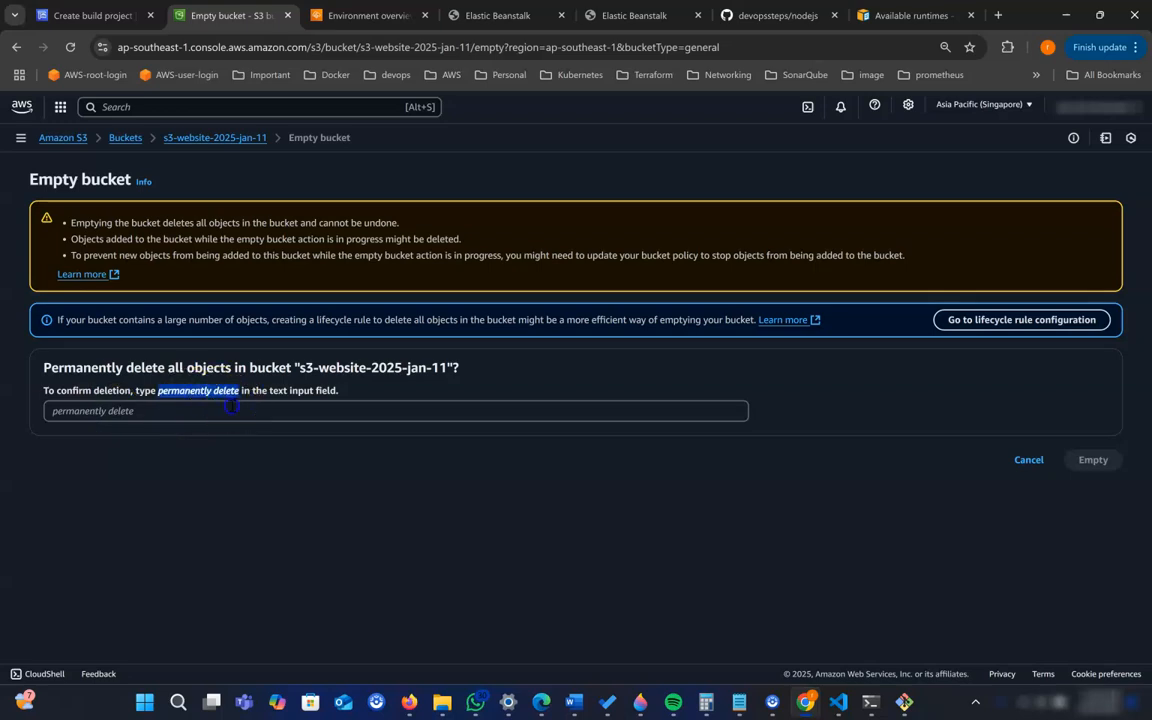
left_click(231, 405)
type("permanently delete")
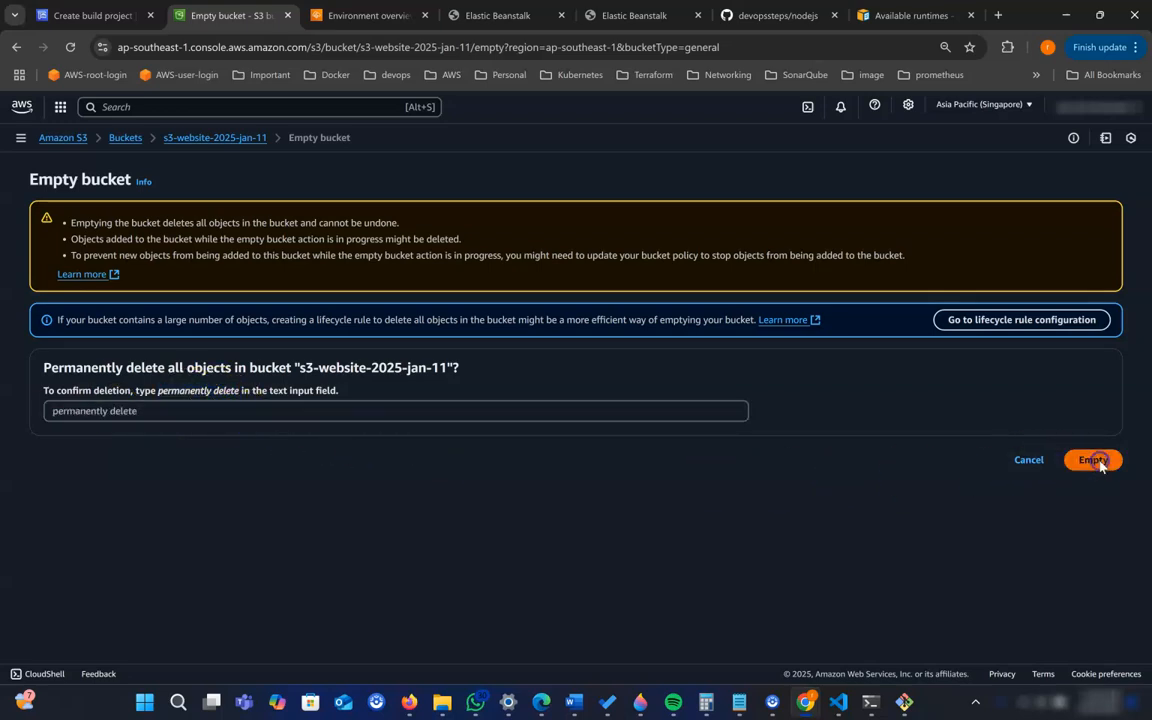
left_click(1094, 460)
left_click(1108, 178)
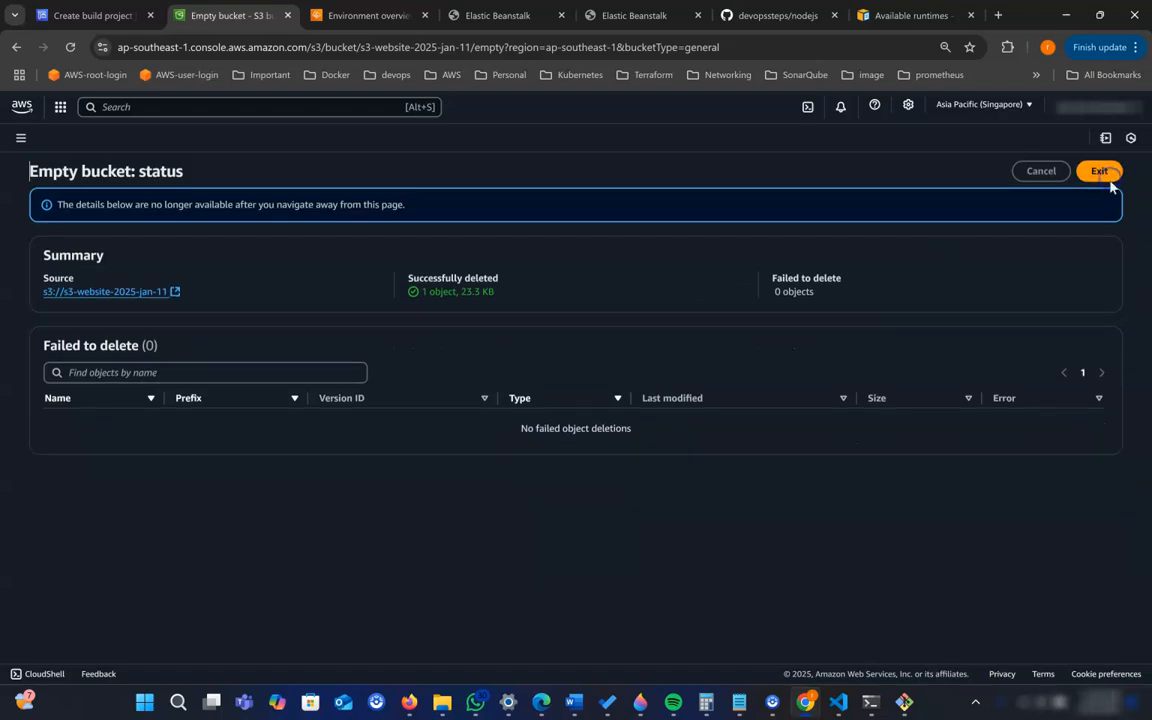
left_click(1100, 176)
left_click(150, 432)
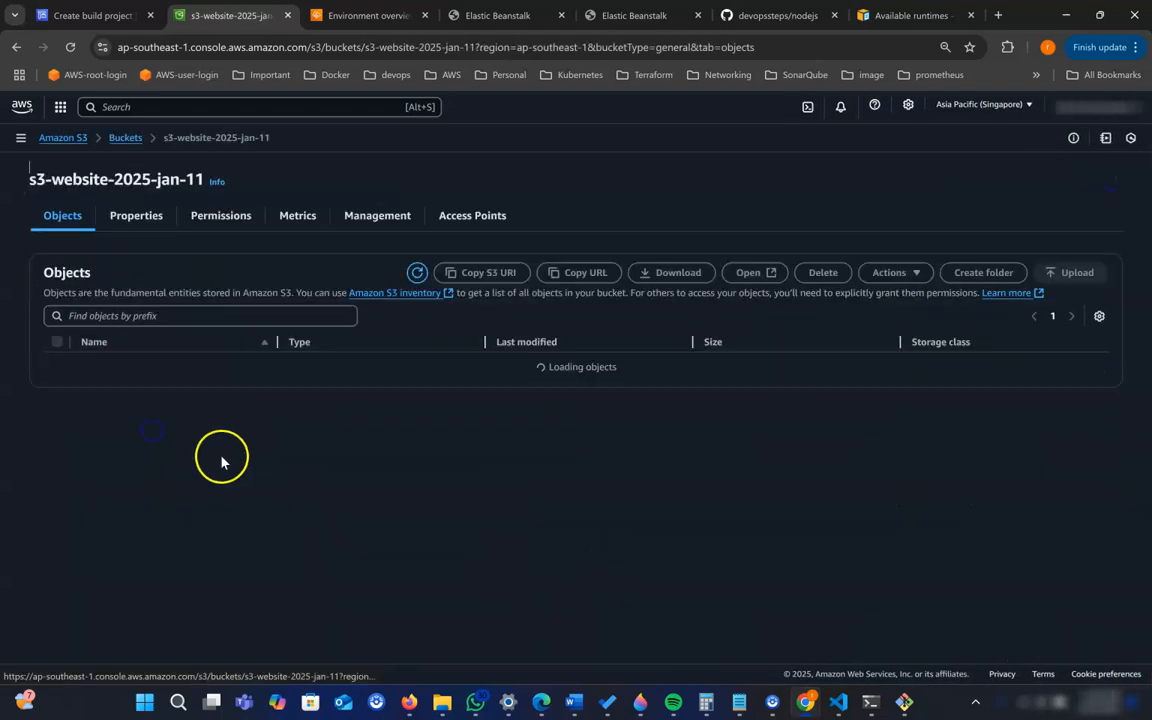
- Return to the build project form, check the artifact and log settings, and create the build project
left_click(98, 16)
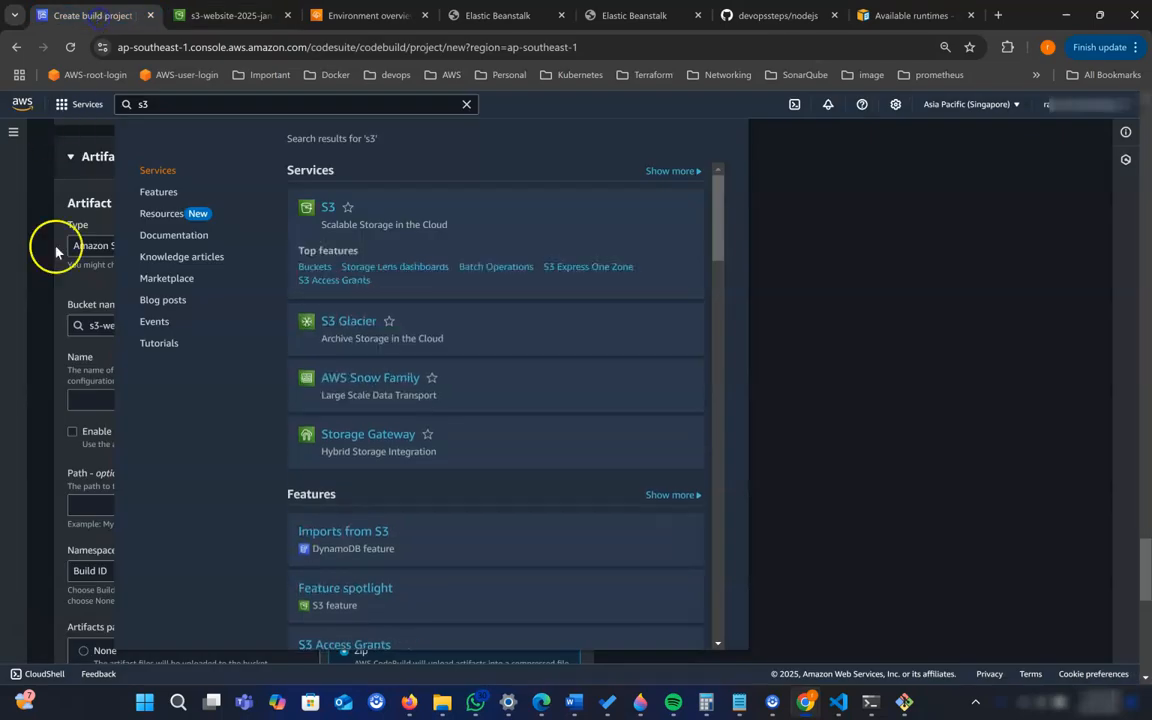
left_click(990, 320)
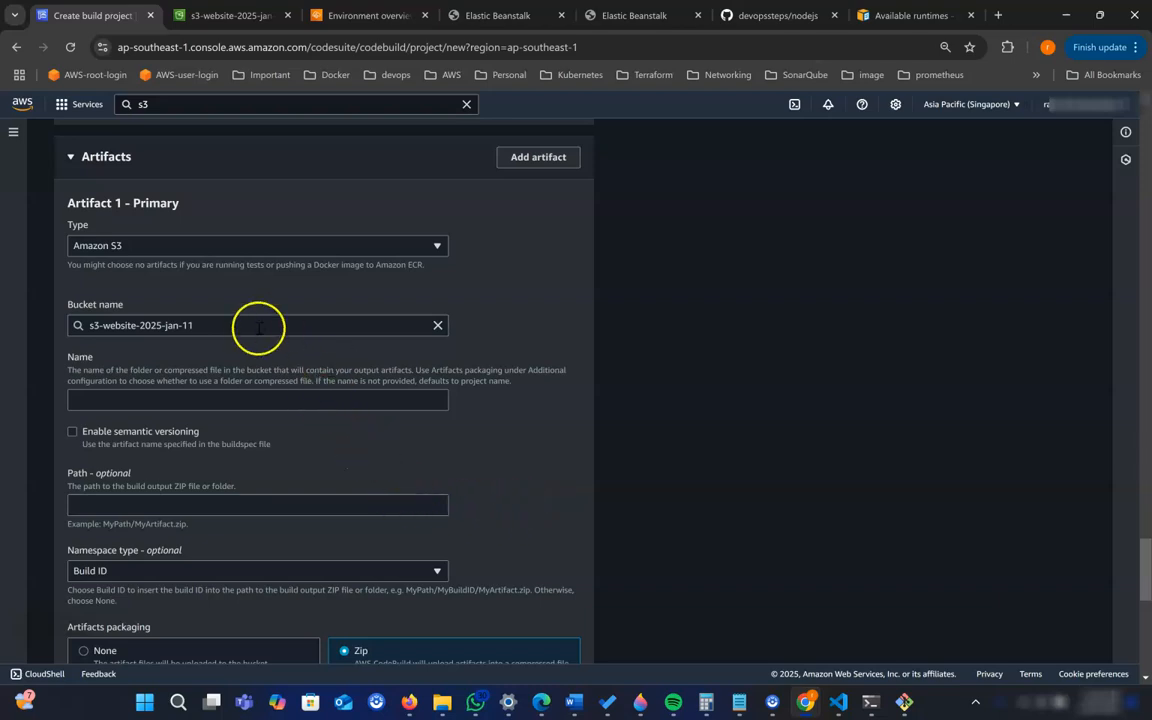
scroll(258, 327, "down", 3)
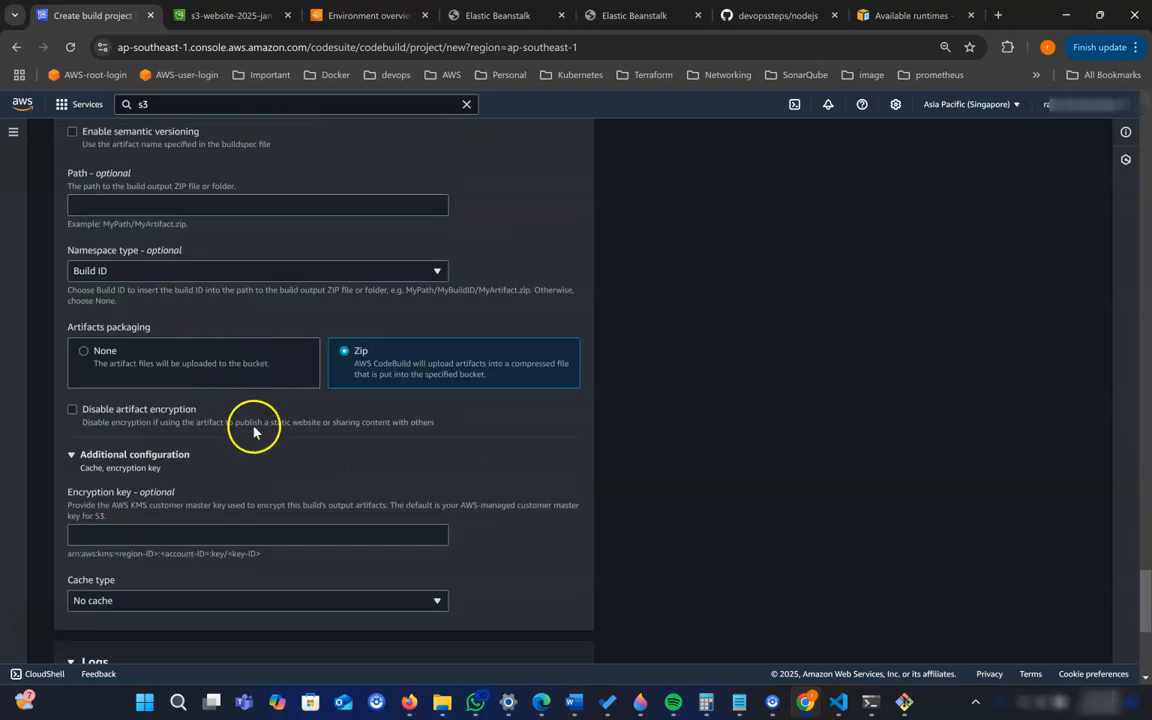
scroll(256, 437, "down", 3)
scroll(160, 466, "down", 1)
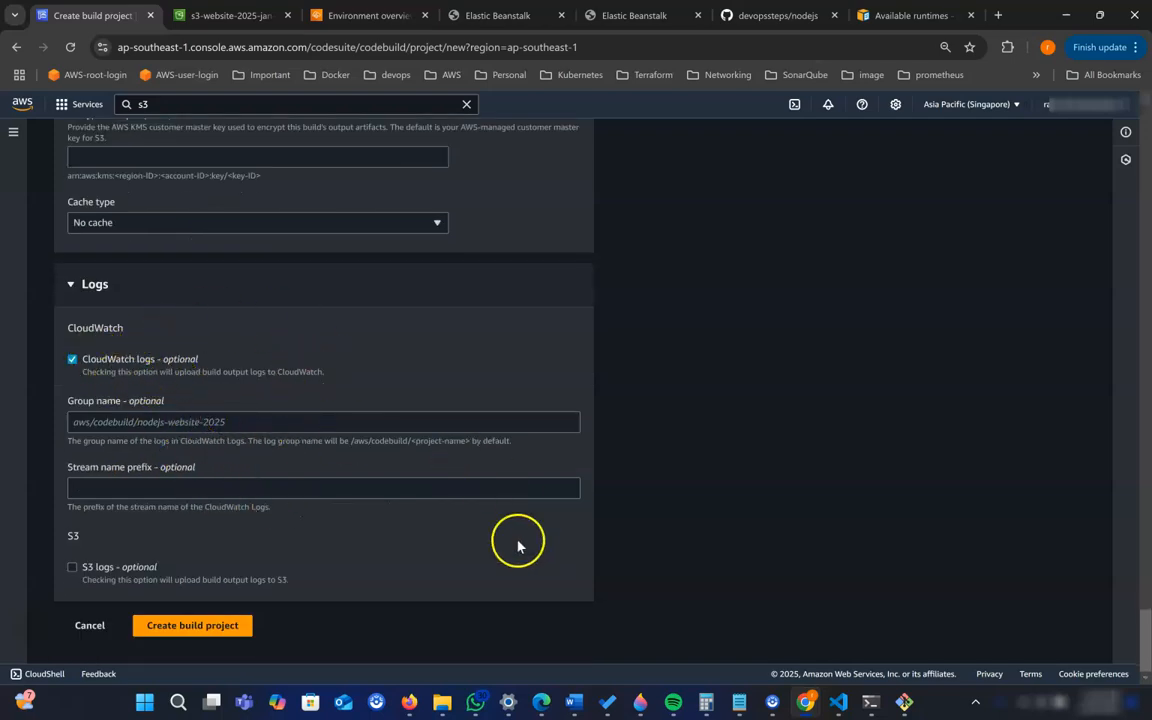
left_click(176, 634)
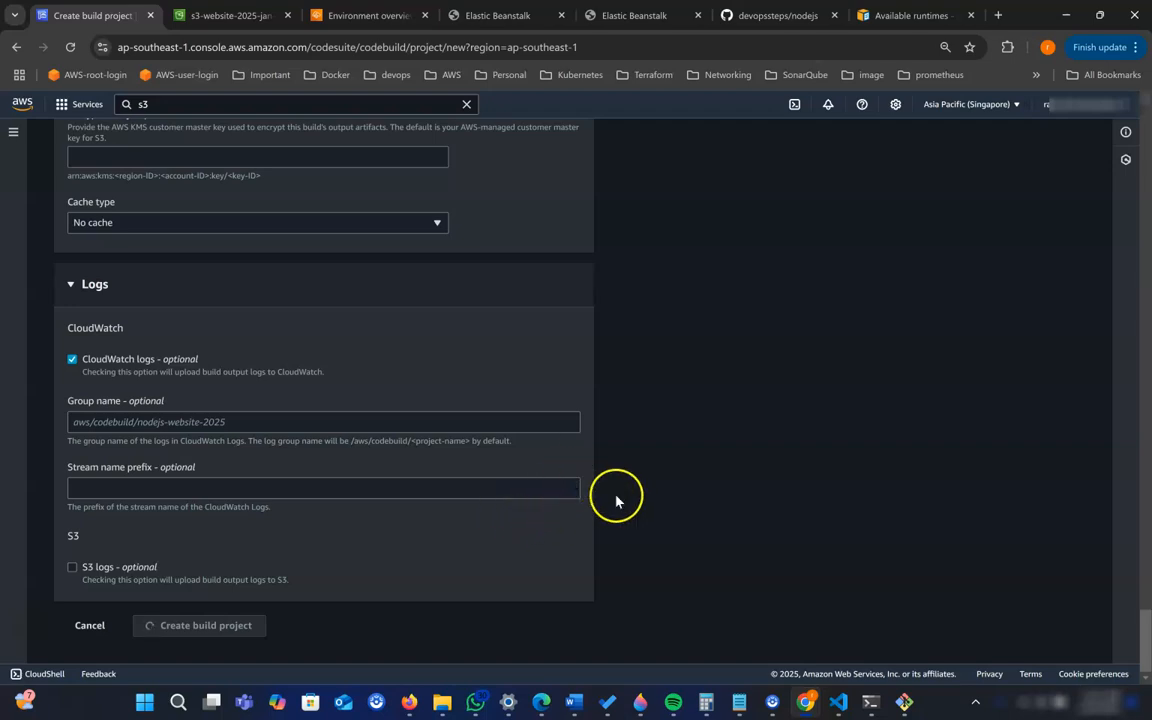
scroll(616, 500, "up", 2)
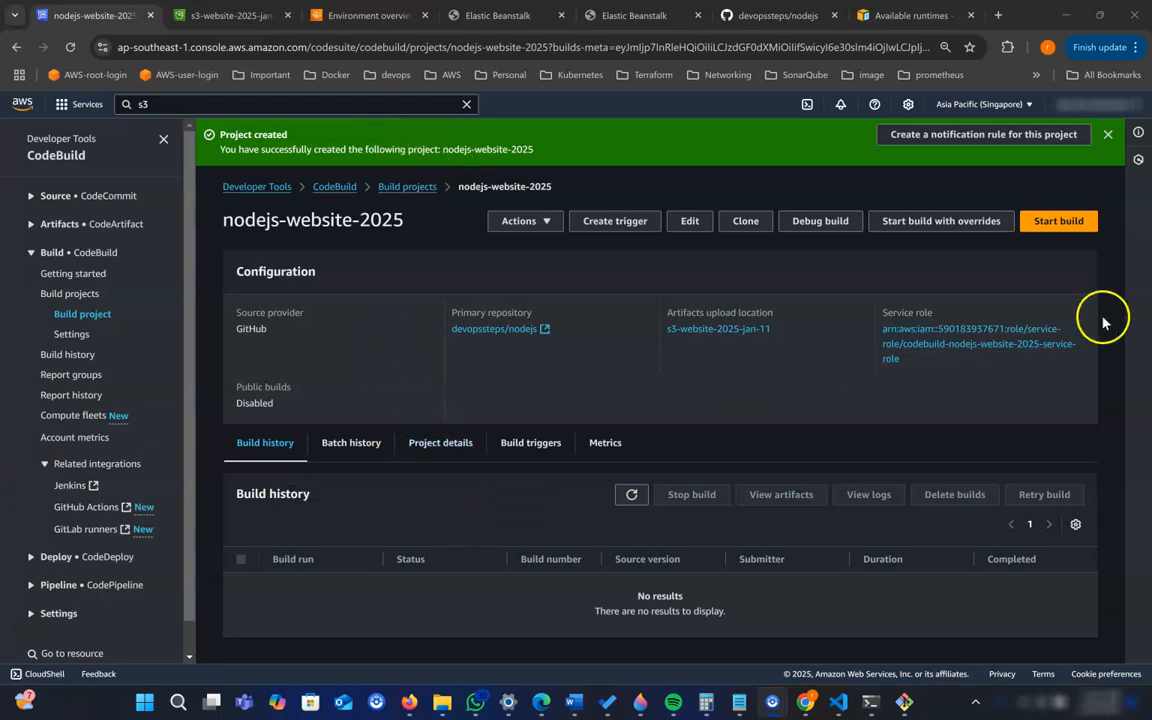
- Open the CodePipeline pipelines list in a separate browser tab and place that tab beside the CodeBuild project tab
scroll(130, 570, "down", 1)
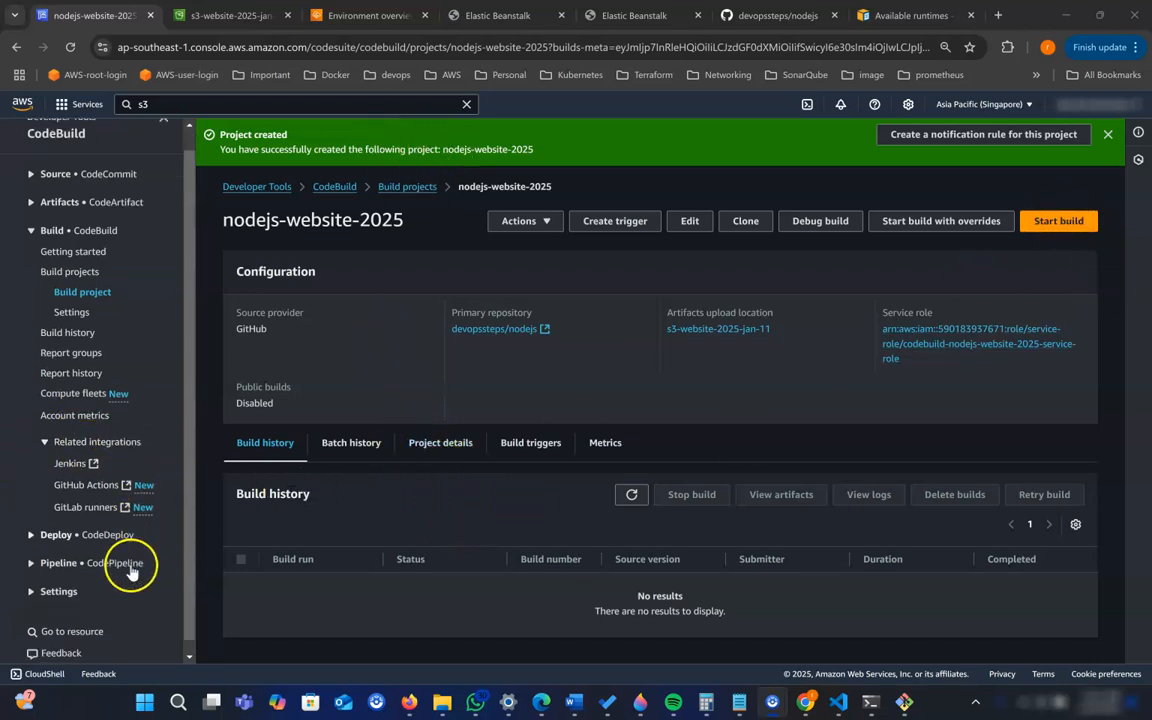
left_click(31, 550)
scroll(60, 545, "down", 1)
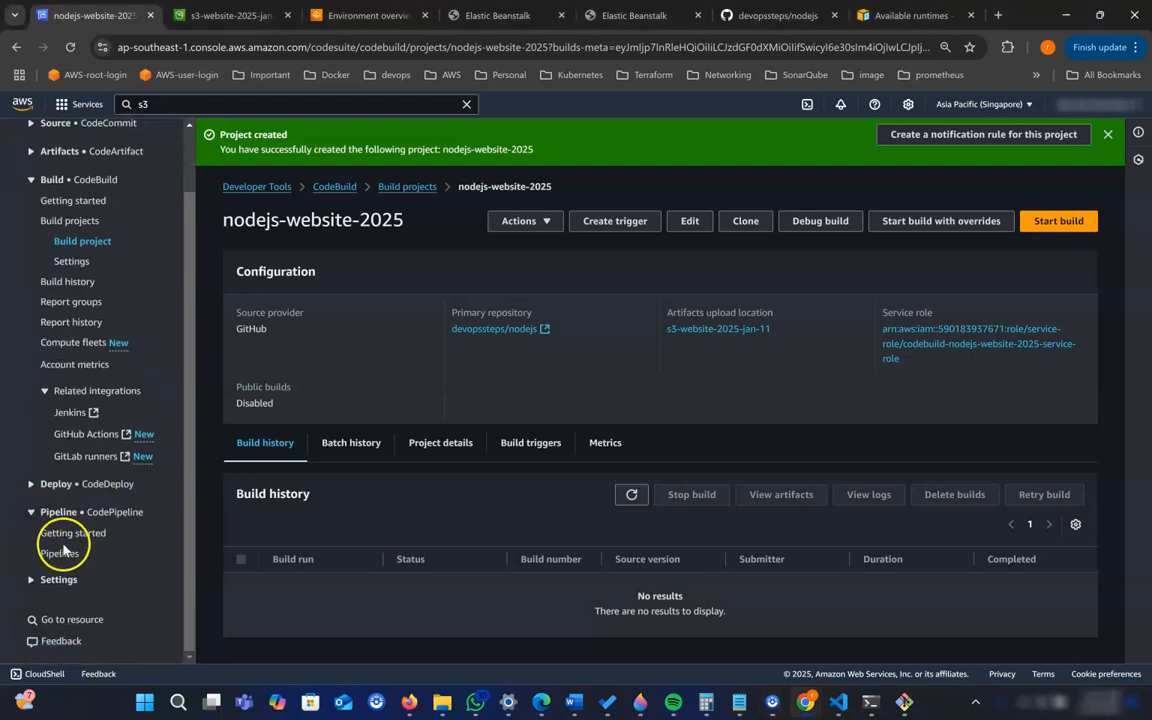
right_click(59, 553)
left_click(130, 292)
left_click(320, 15)
left_click_drag(303, 15, 198, 15)
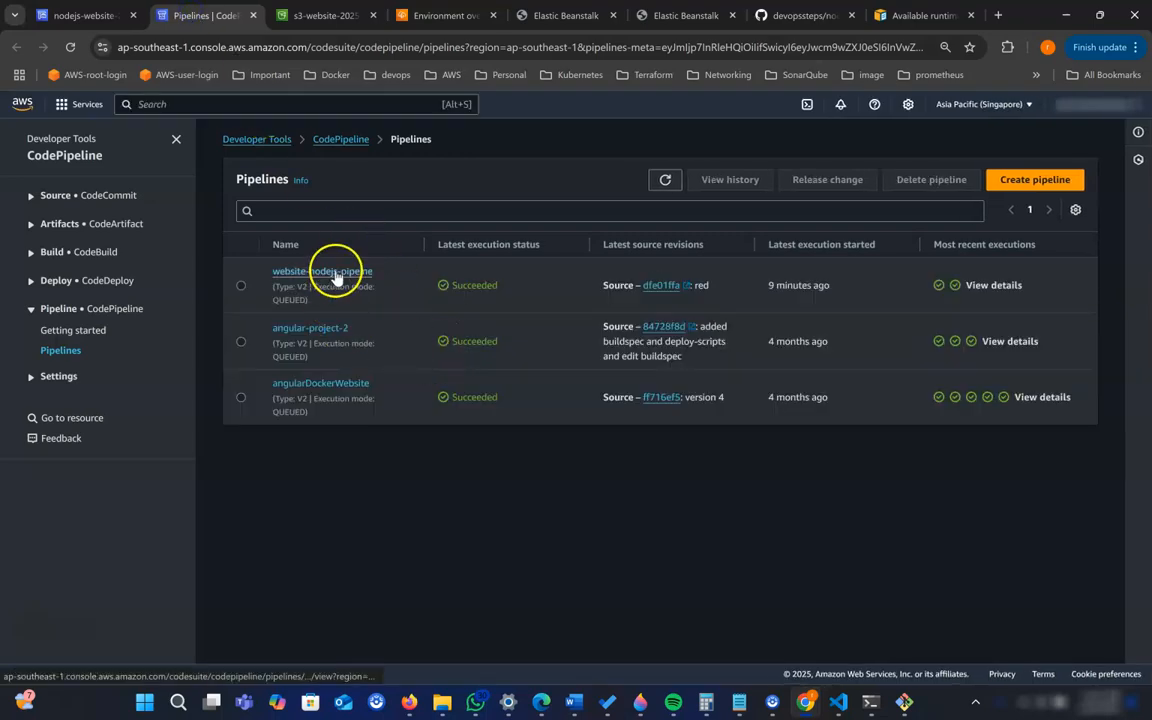
- Open the website-nodejs-pipeine pipeline, review its Source, Deploy and DeployToProduction stages, and return to the build project
left_click(335, 275)
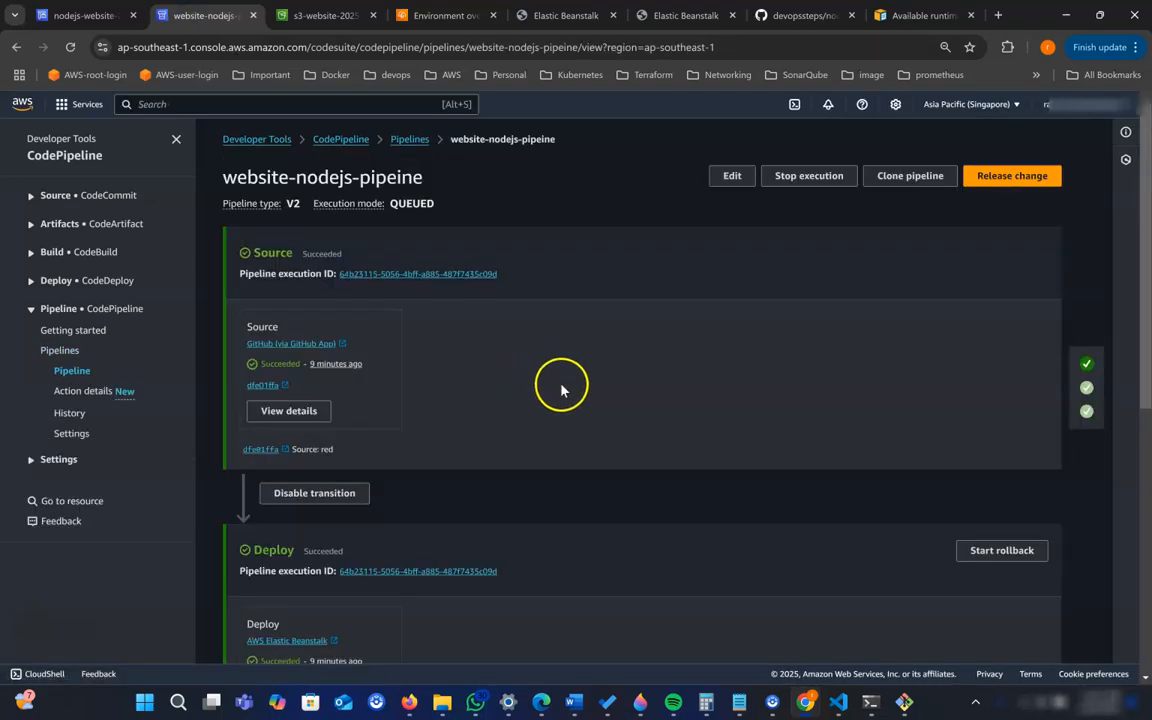
scroll(561, 389, "down", 5)
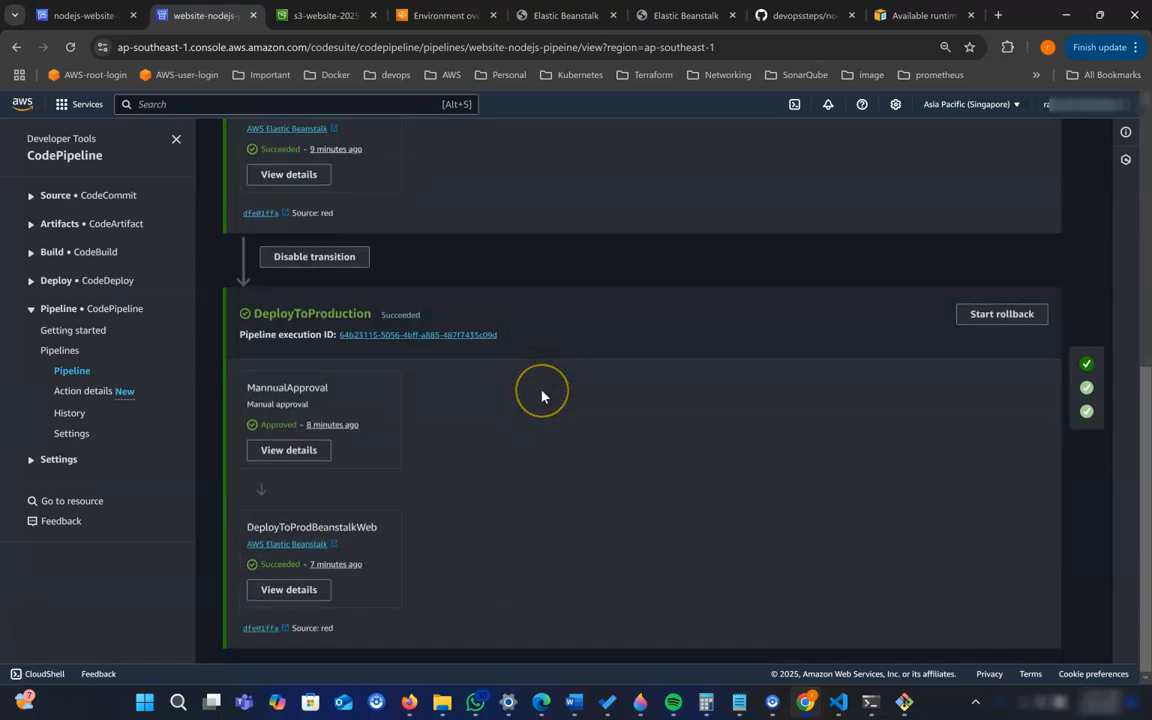
scroll(541, 396, "up", 6)
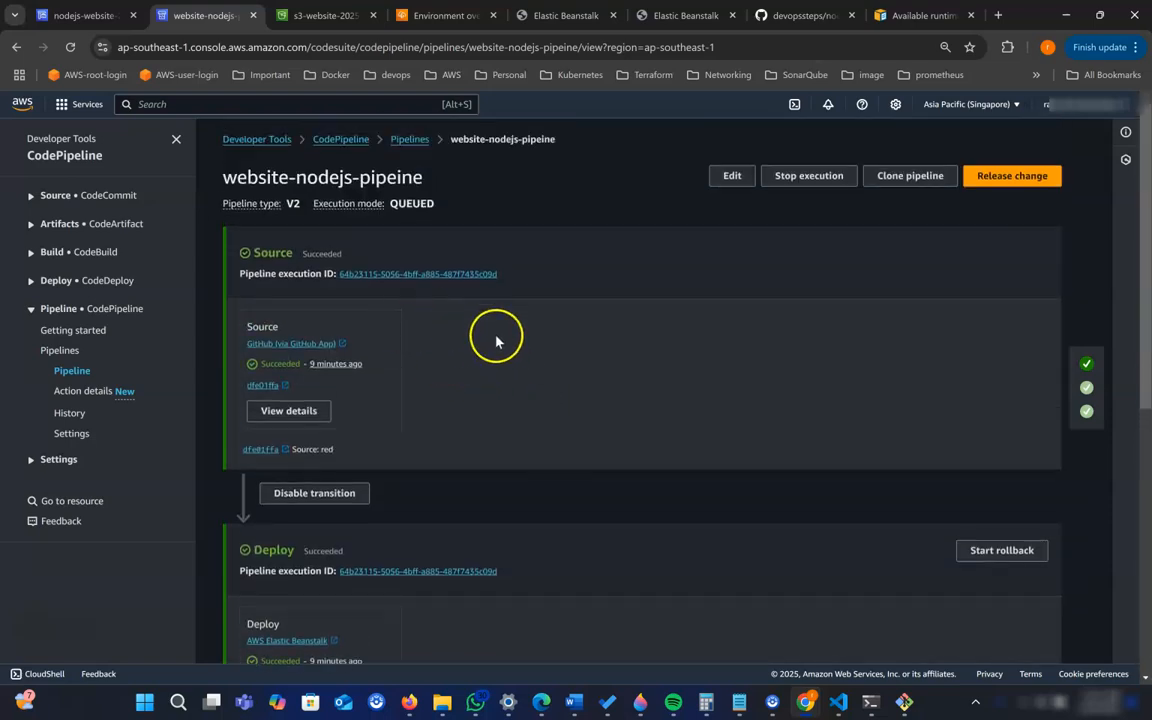
scroll(427, 400, "down", 2)
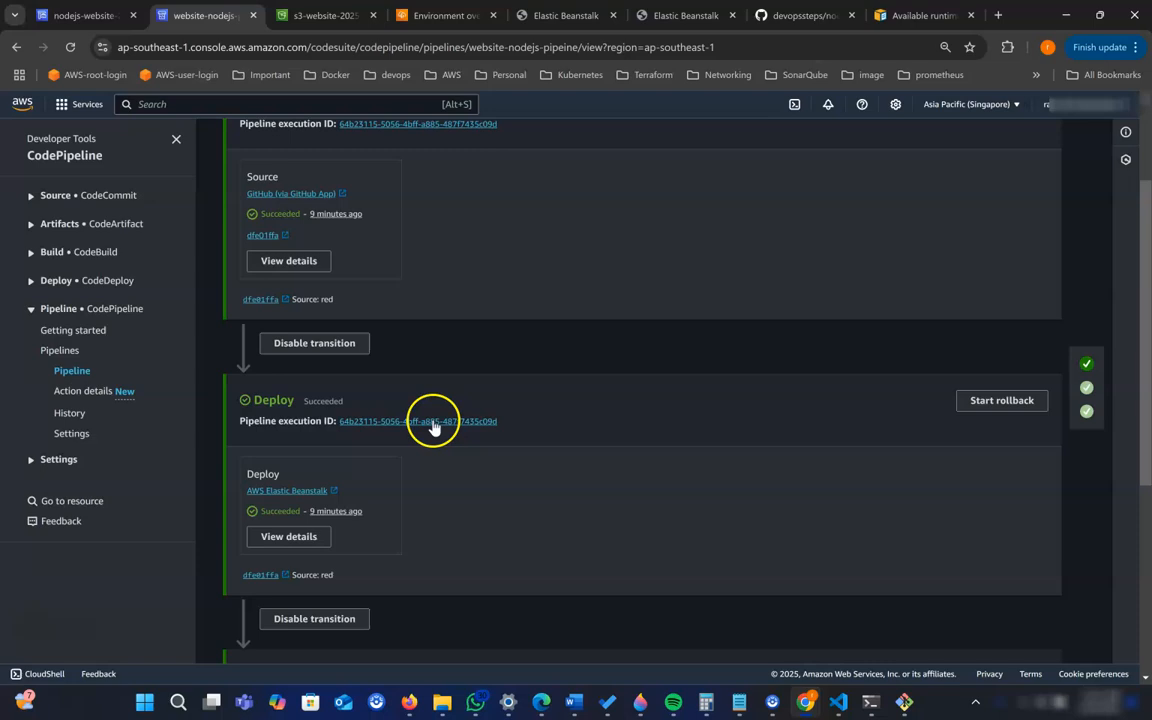
left_click(97, 17)
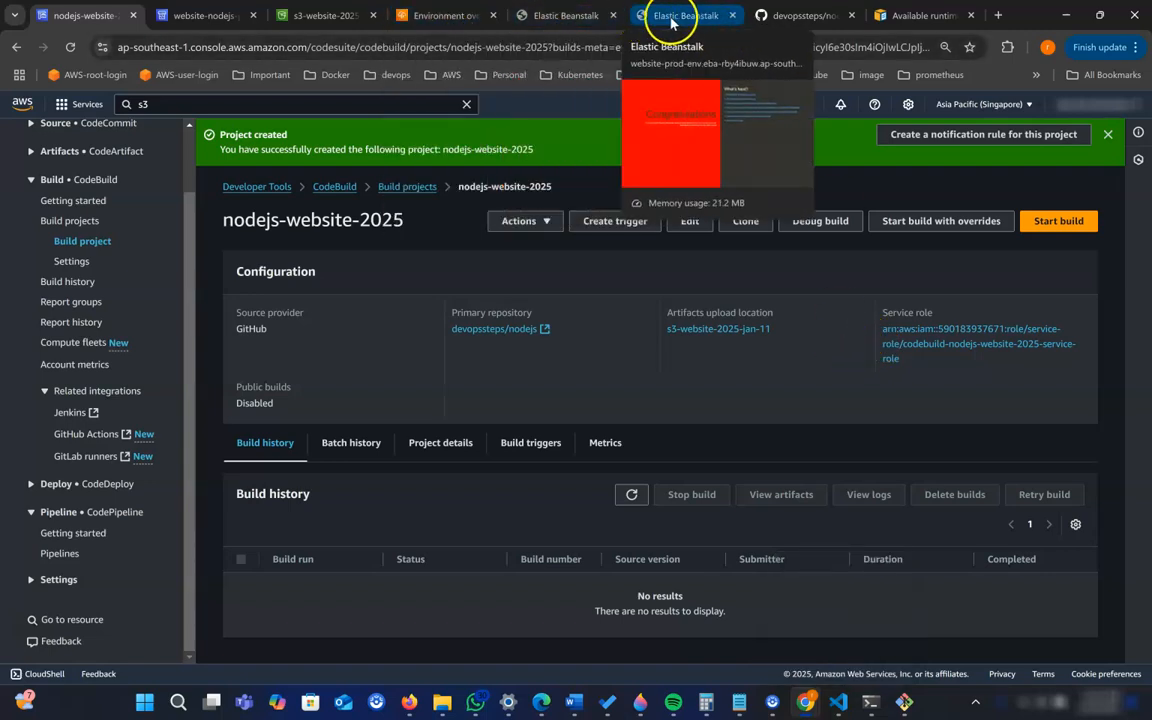
- Open buildspec.yml in the devopssteps/nodejs GitHub repository and examine its install and pre_build phases
left_click(800, 15)
left_click_drag(212, 388, 148, 388)
left_click(277, 397)
left_click(182, 393)
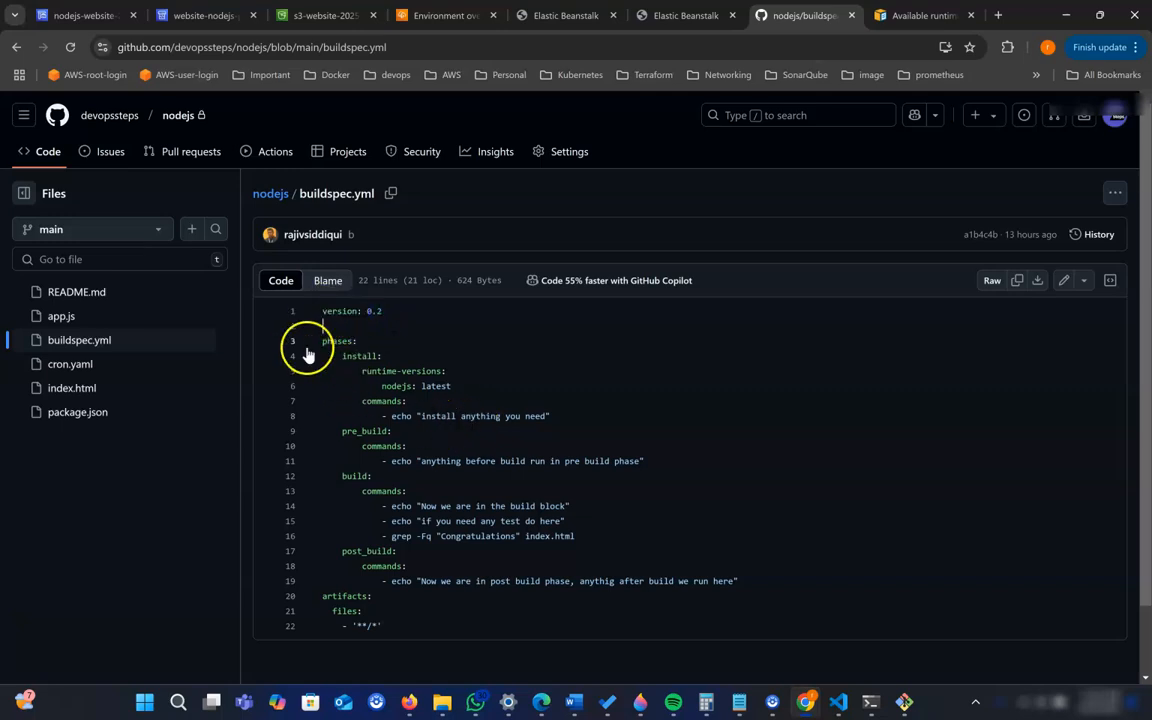
left_click_drag(368, 375, 437, 372)
left_click(383, 388)
left_click(443, 386)
left_click(390, 401)
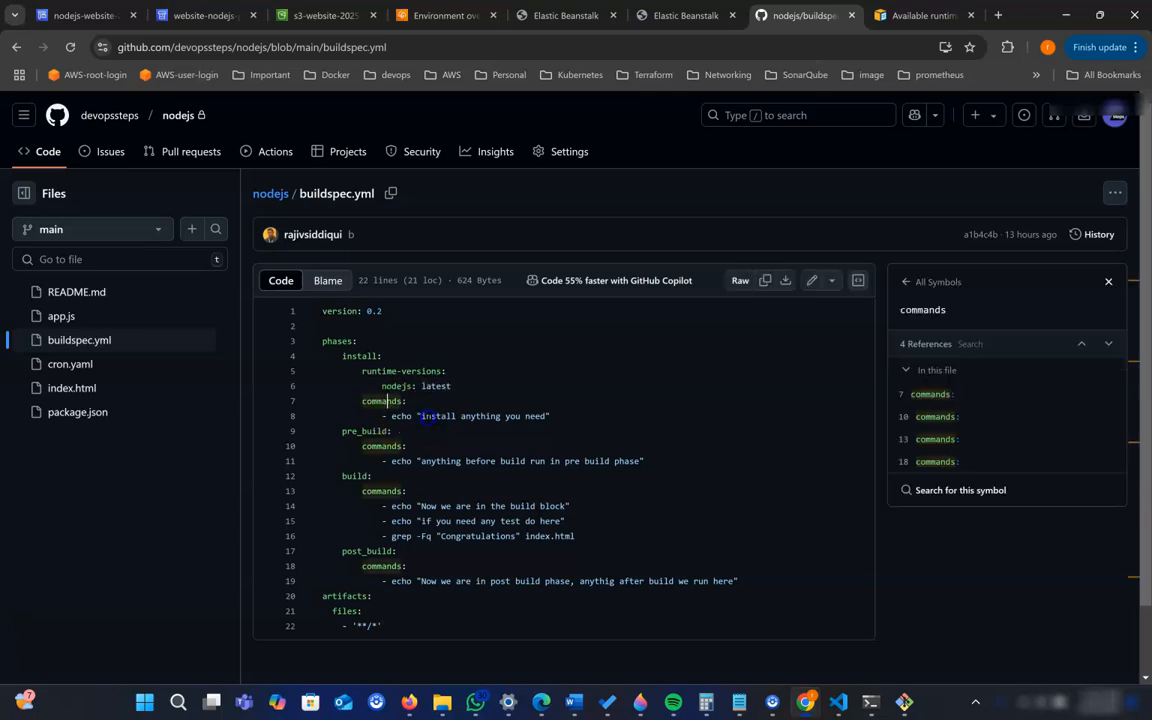
left_click(536, 421)
left_click(407, 446)
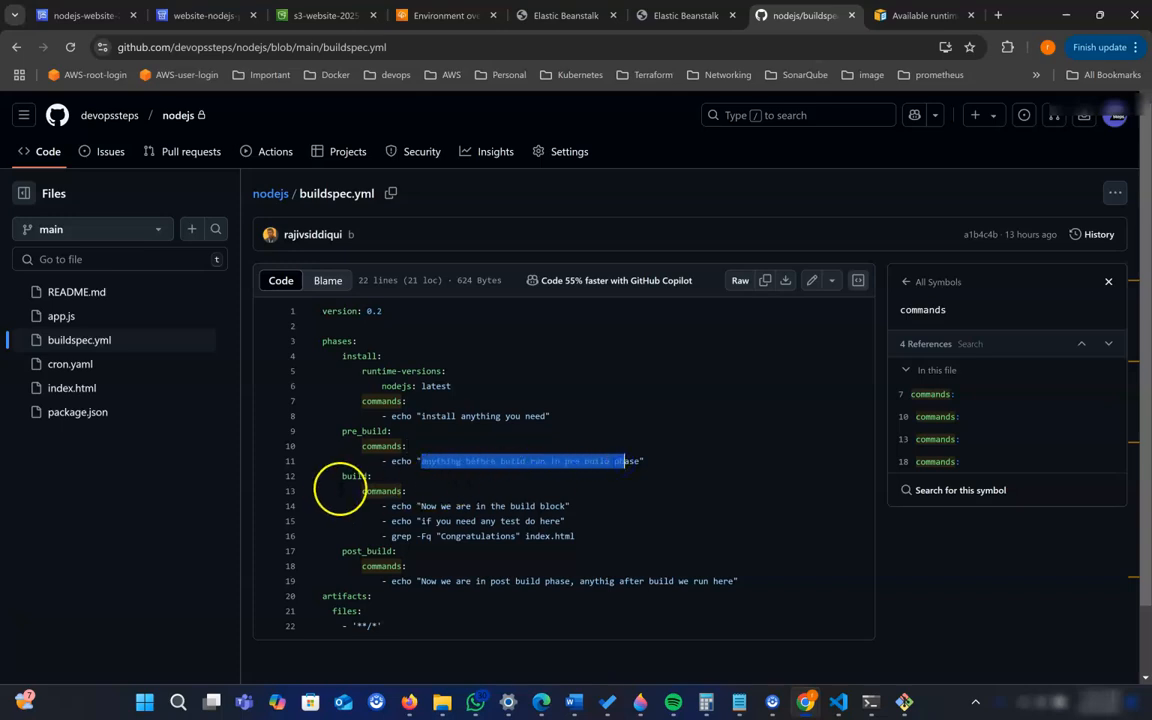
- Examine the build commands, post_build commands and artifacts section of buildspec.yml
left_click_drag(344, 477, 362, 477)
scroll(504, 463, "down", 1)
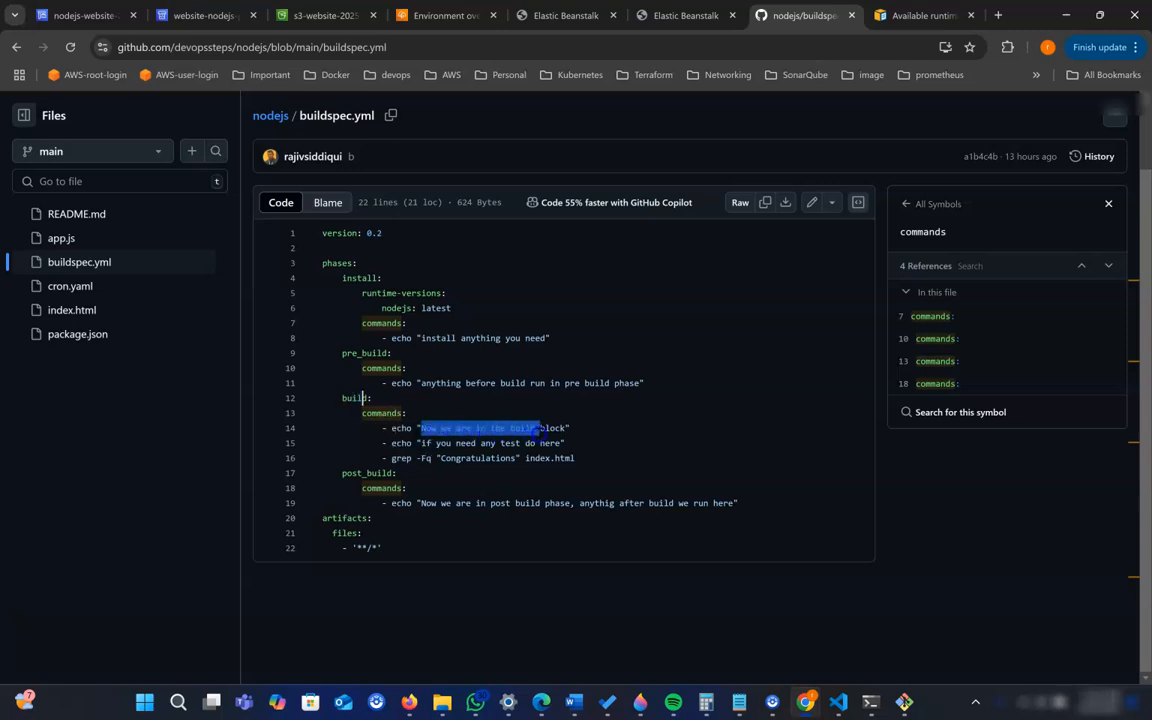
left_click_drag(538, 428, 506, 443)
left_click(460, 443)
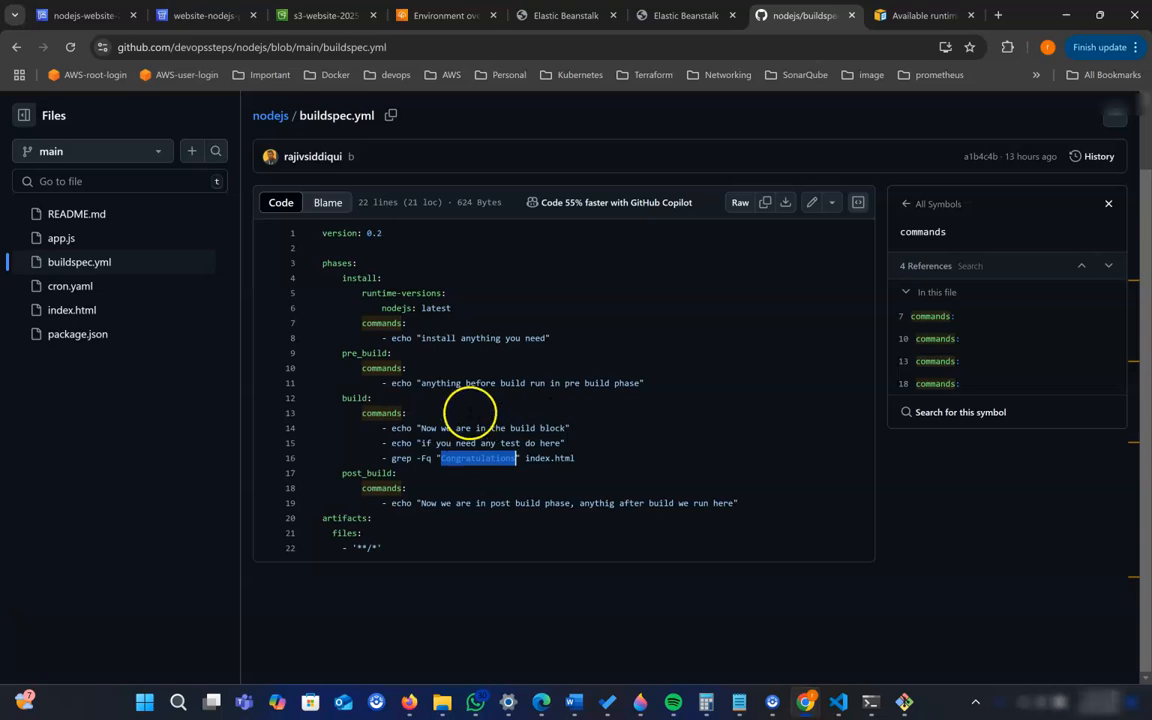
left_click(601, 460)
left_click_drag(419, 503, 578, 503)
left_click(580, 503)
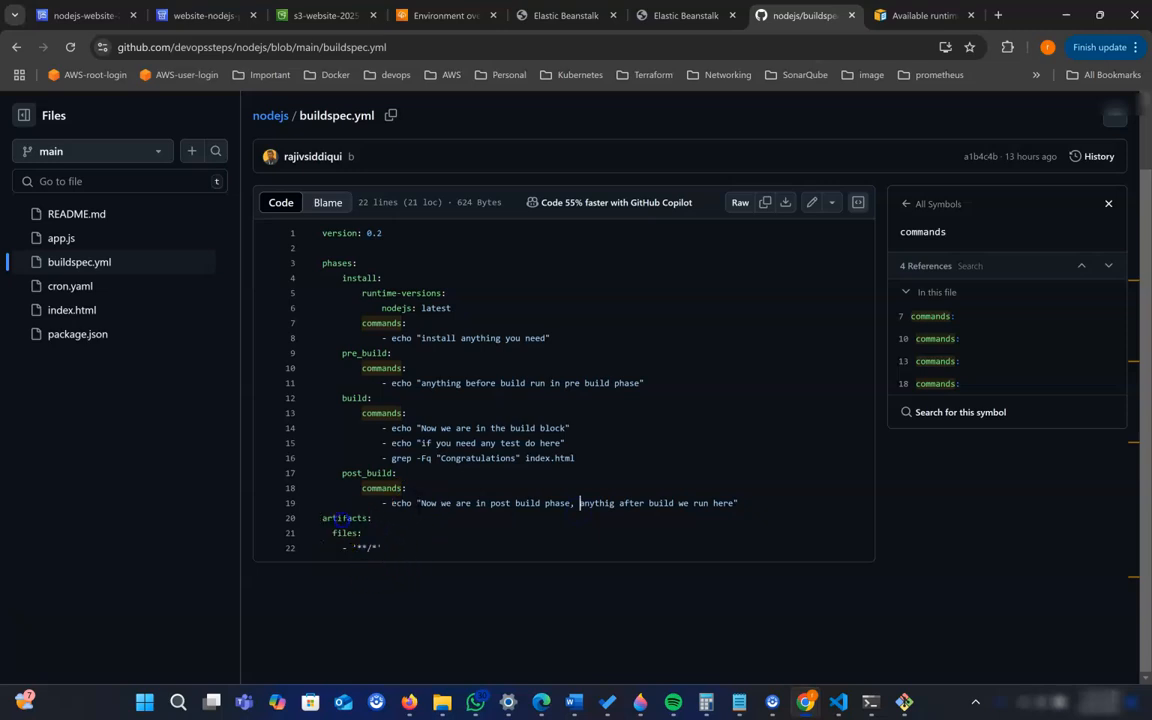
double_click(340, 518)
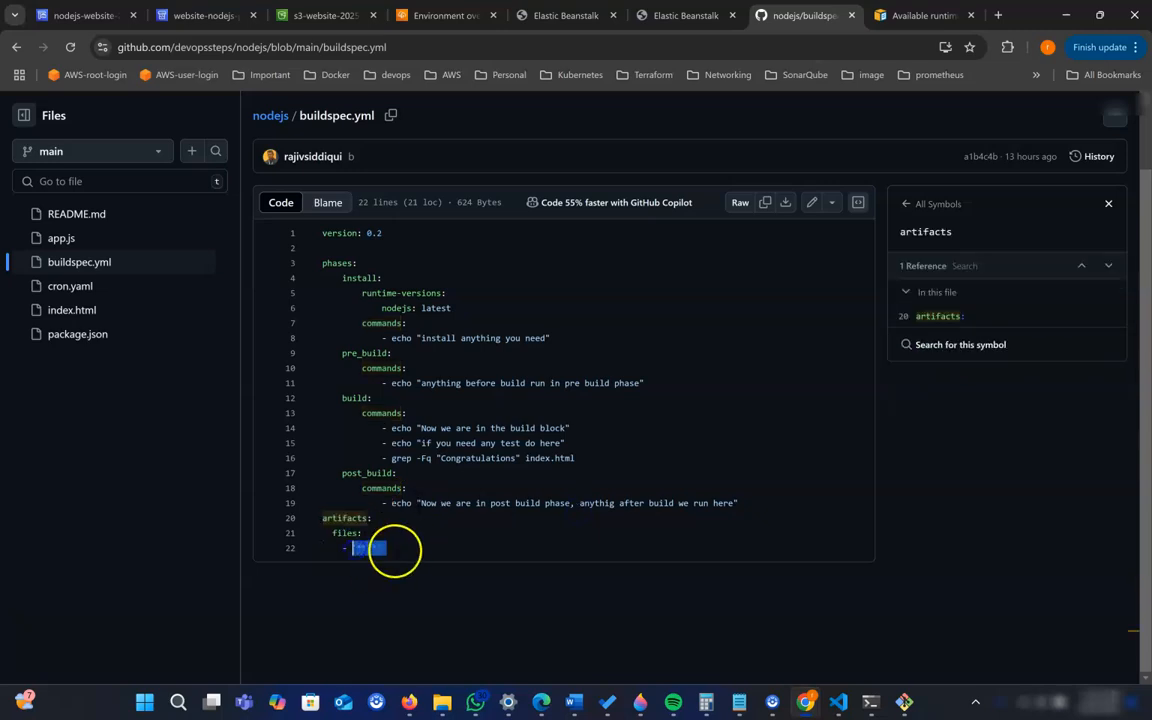
double_click(393, 549)
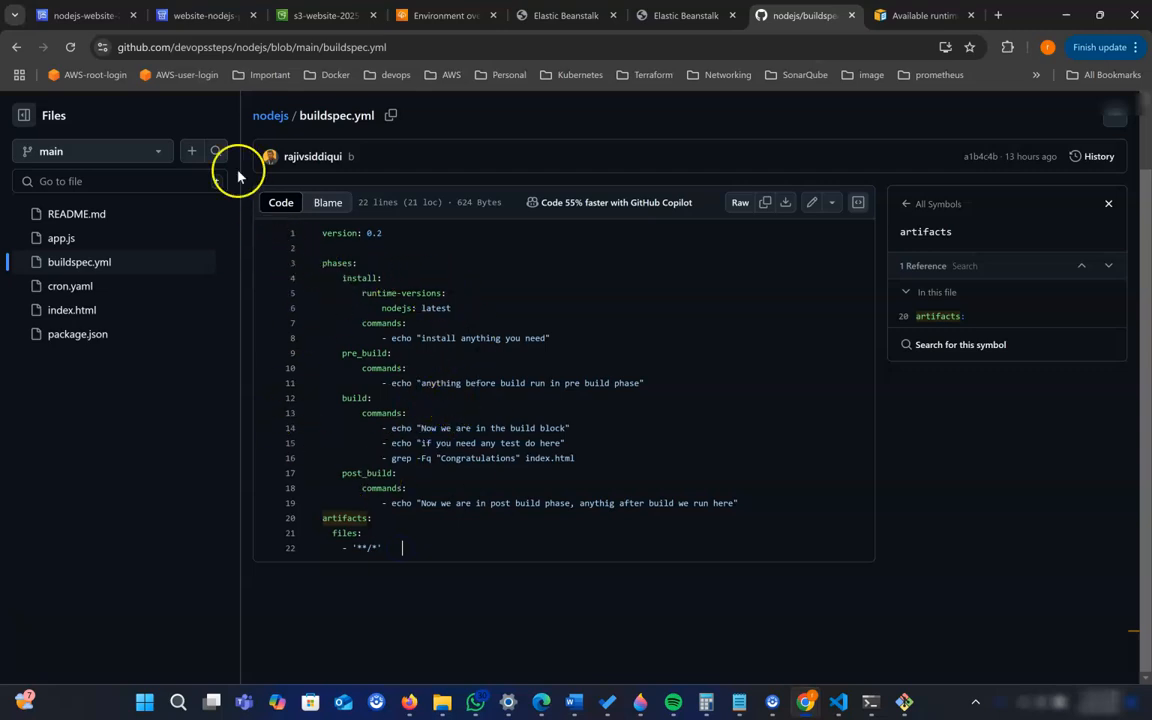
- Return to the nodejs-website-2025 build project, start a build and dismiss the notification banner
left_click(84, 15)
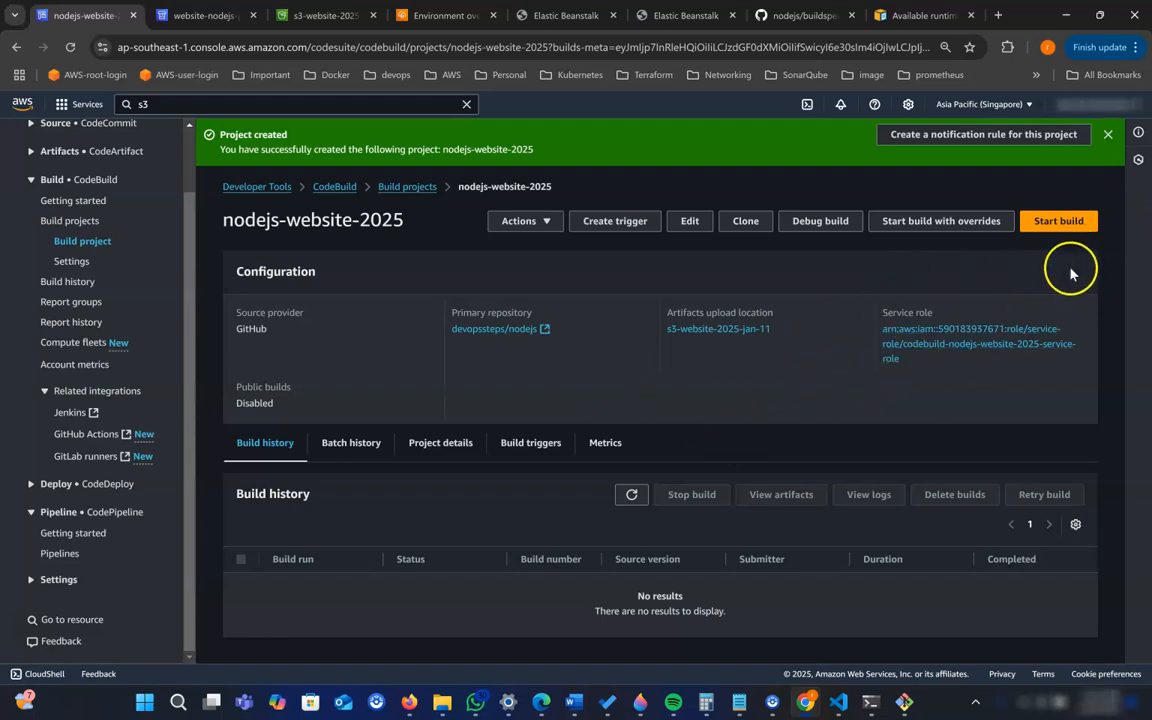
left_click(1068, 223)
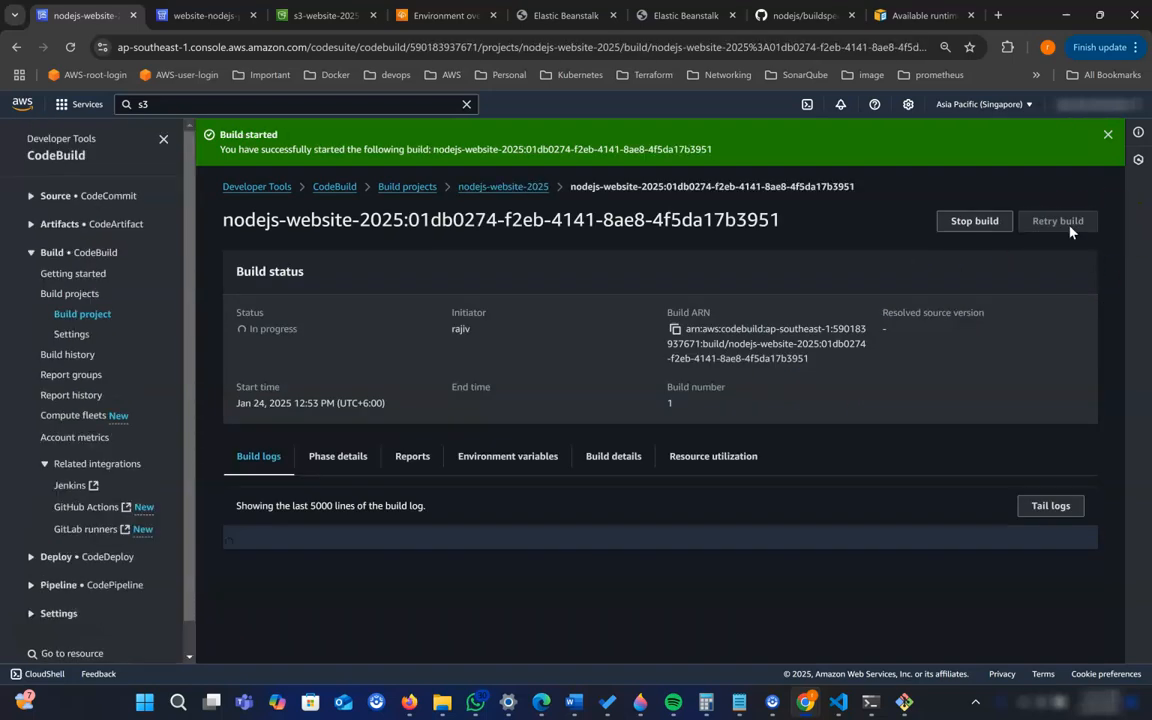
left_click(1107, 134)
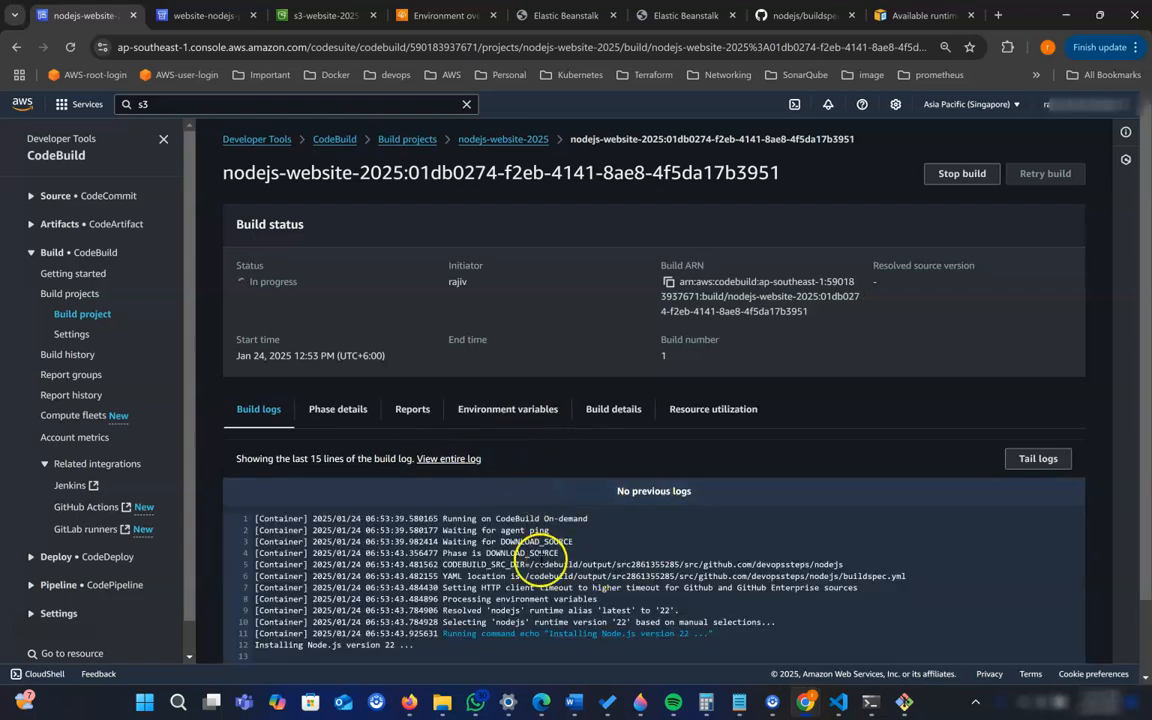
- Examine the build log for the commands and status of each phase, including the grep test on index.html, and check the build status
scroll(530, 555, "down", 1)
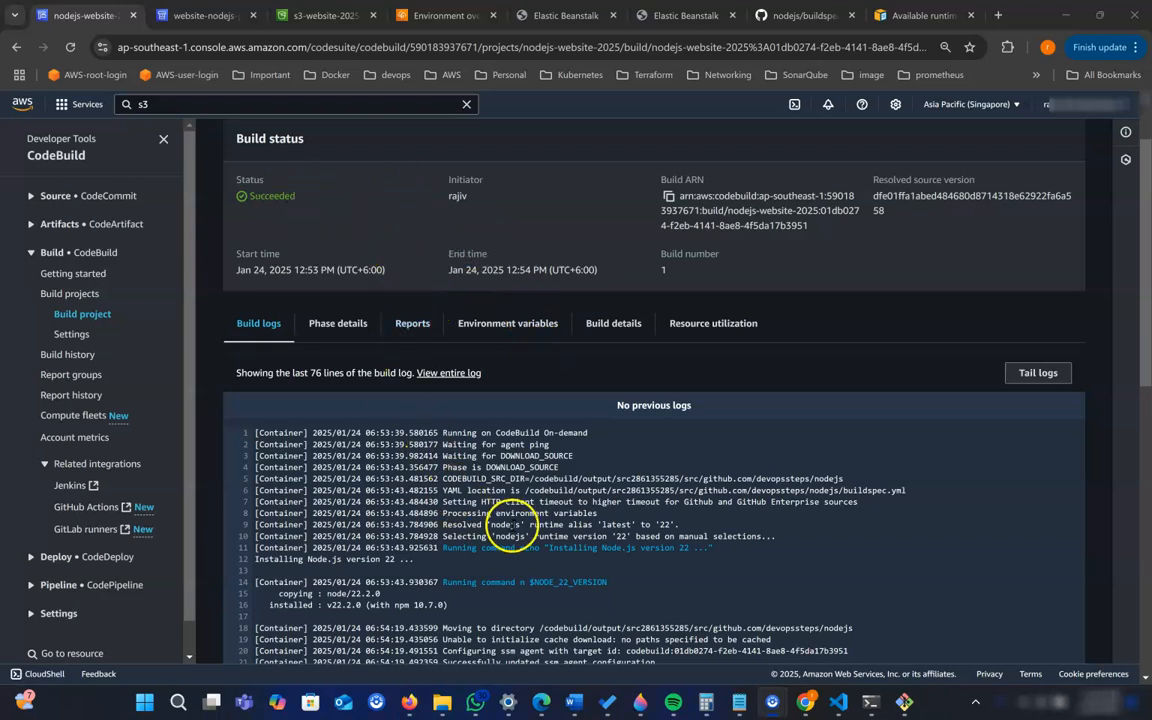
scroll(437, 527, "down", 3)
scroll(527, 527, "down", 2)
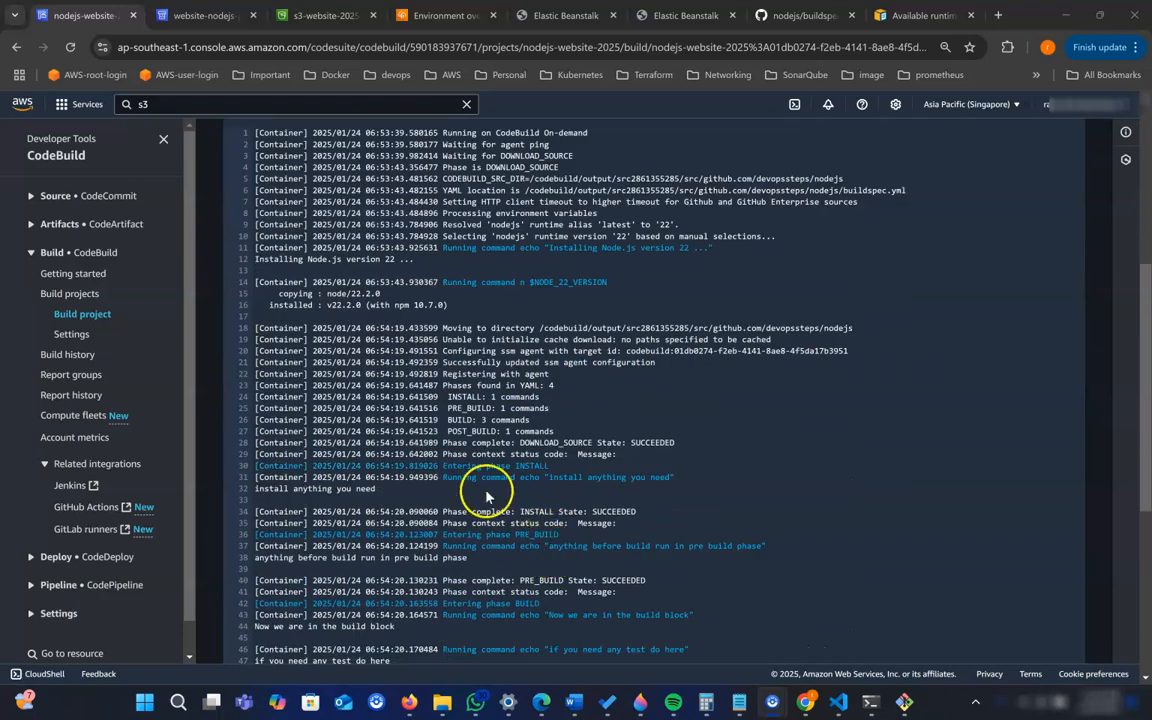
left_click_drag(548, 477, 667, 487)
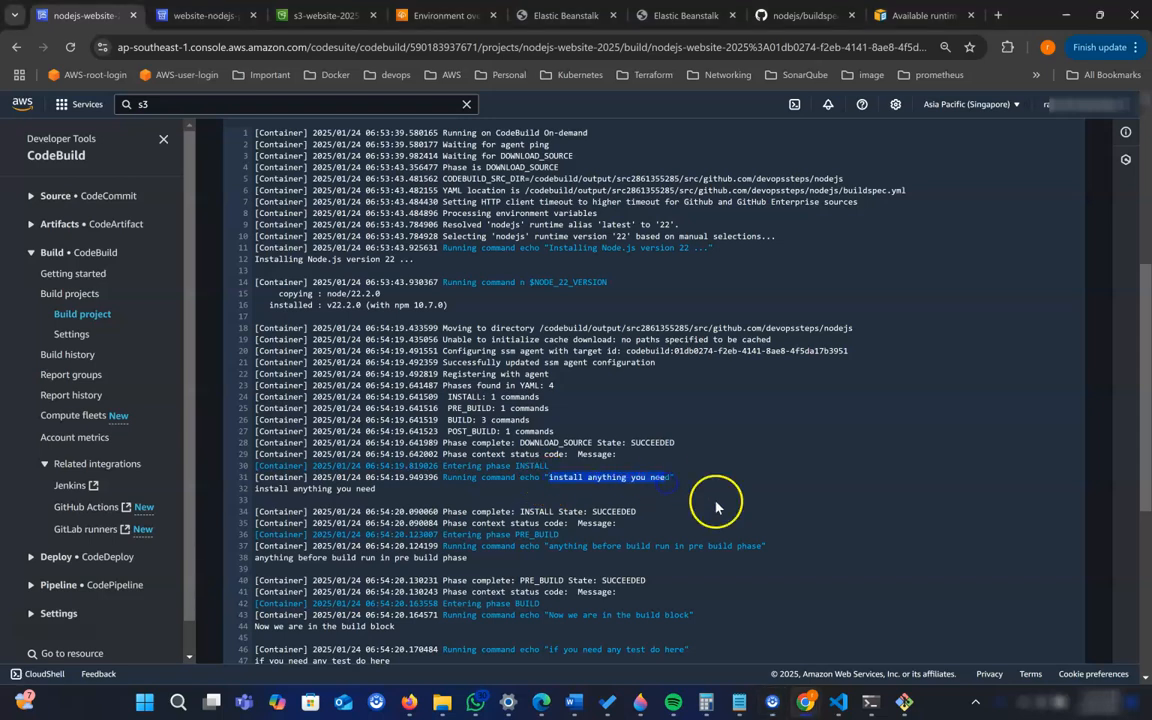
scroll(716, 507, "down", 2)
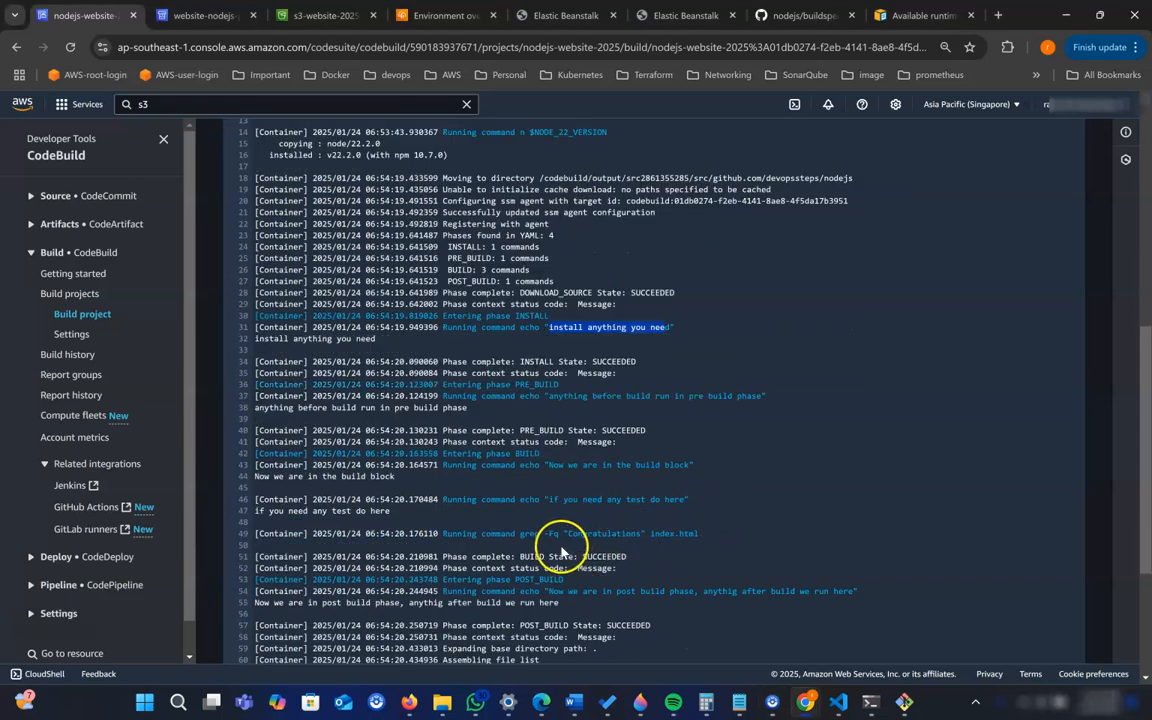
double_click(557, 533)
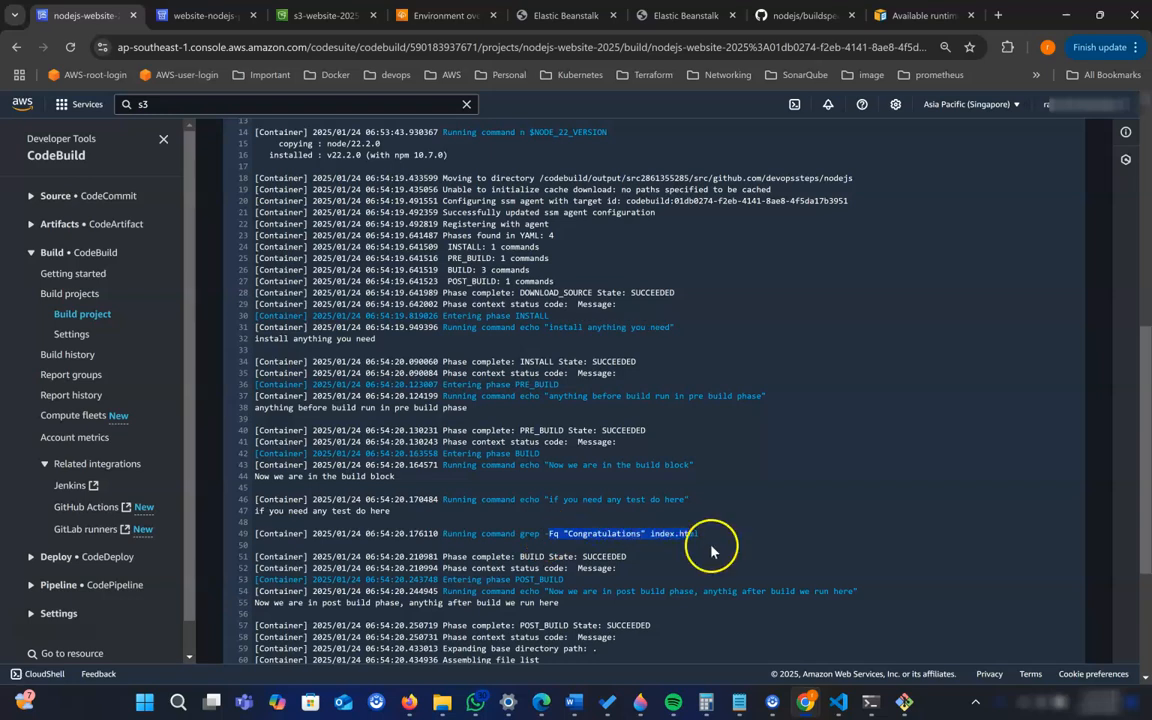
left_click(590, 558)
scroll(650, 578, "down", 4)
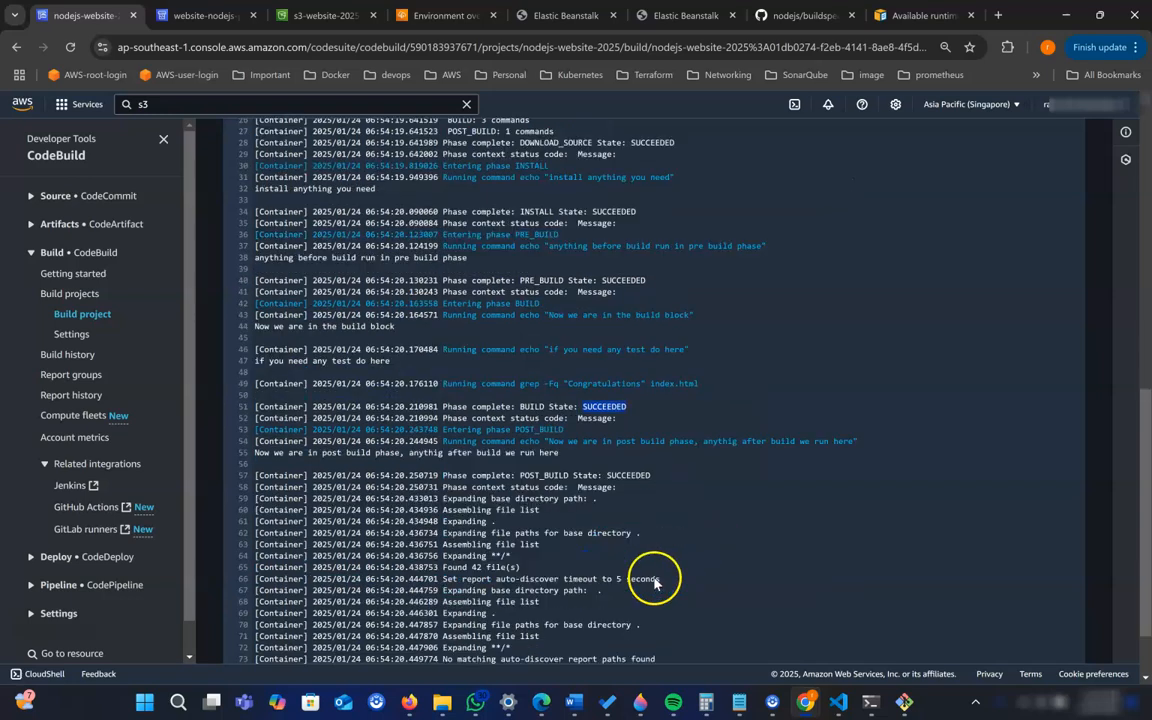
scroll(558, 578, "up", 10)
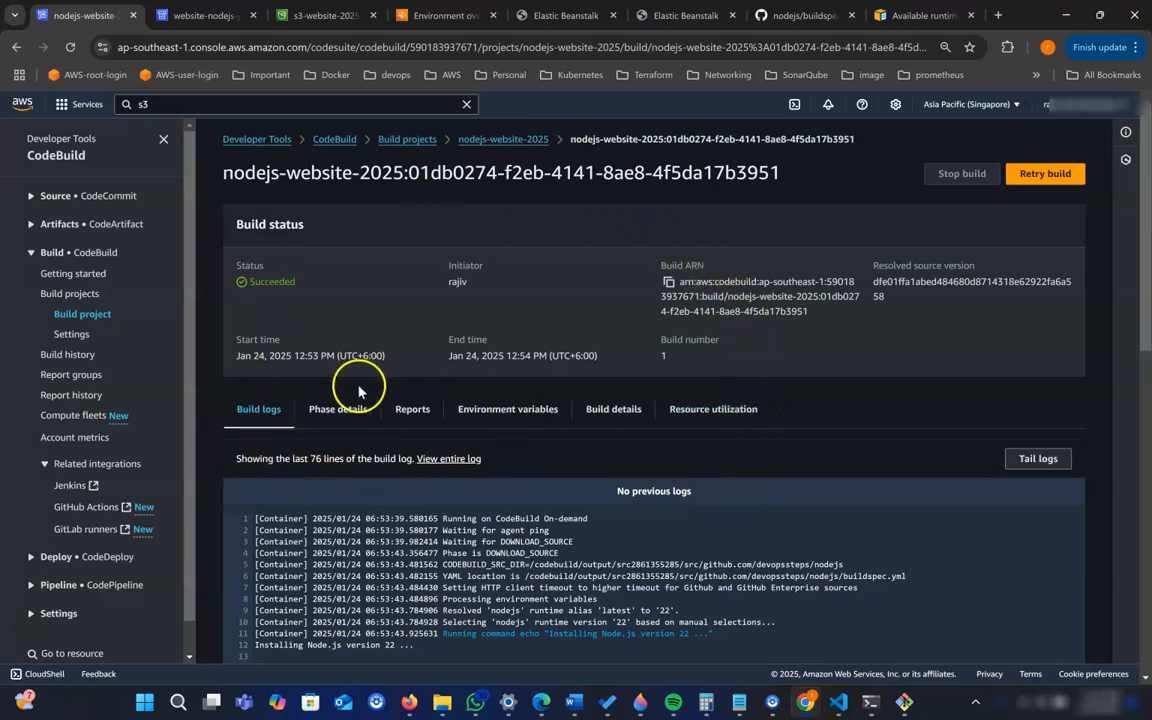
- Return to the website-nodejs-pipeine pipeline, look over its stages and open the pipeline for editing
left_click(205, 20)
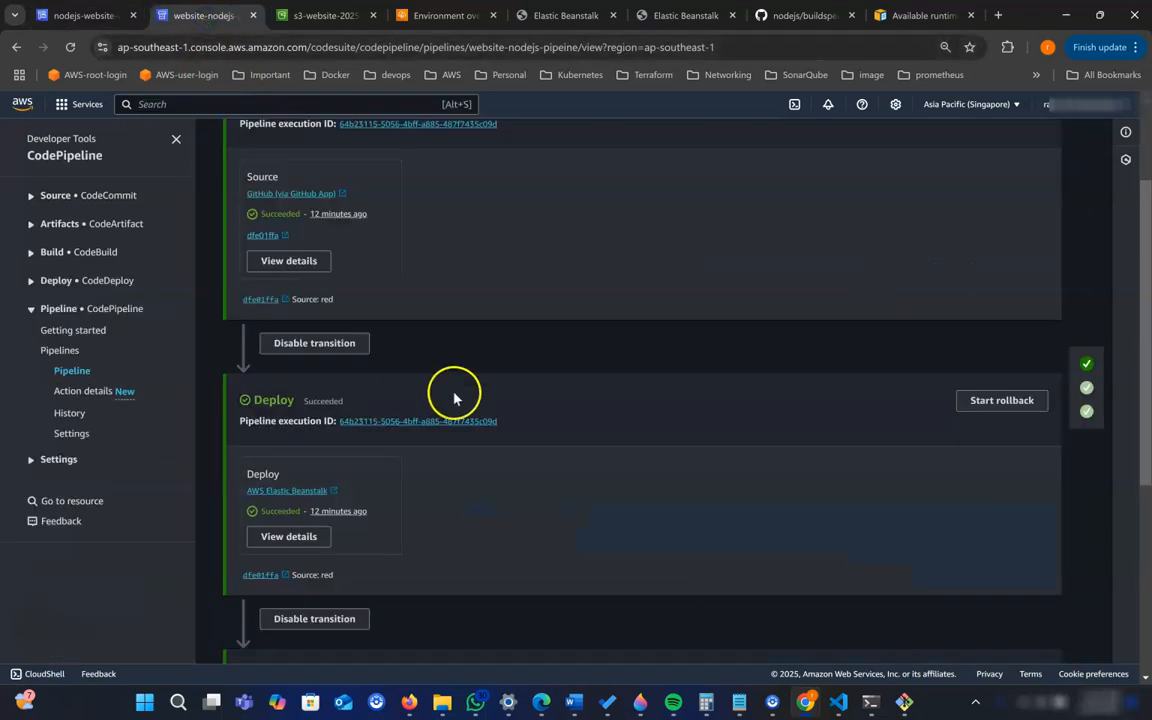
scroll(481, 417, "down", 2)
scroll(487, 426, "up", 4)
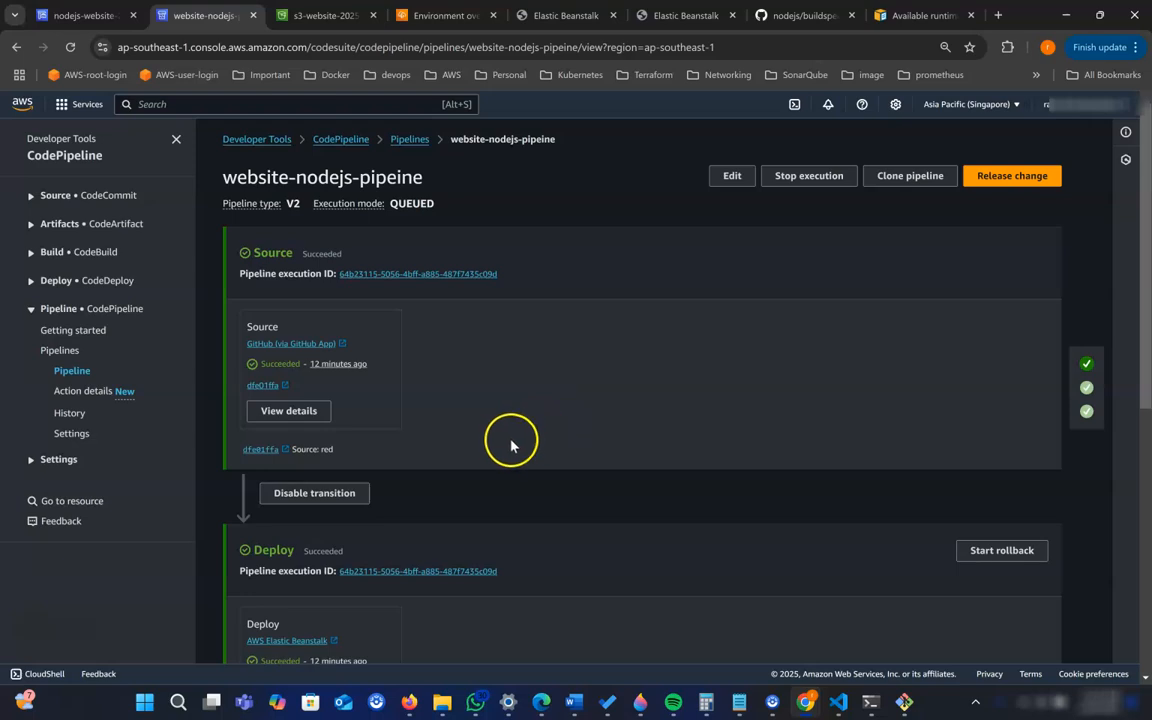
scroll(509, 442, "down", 2)
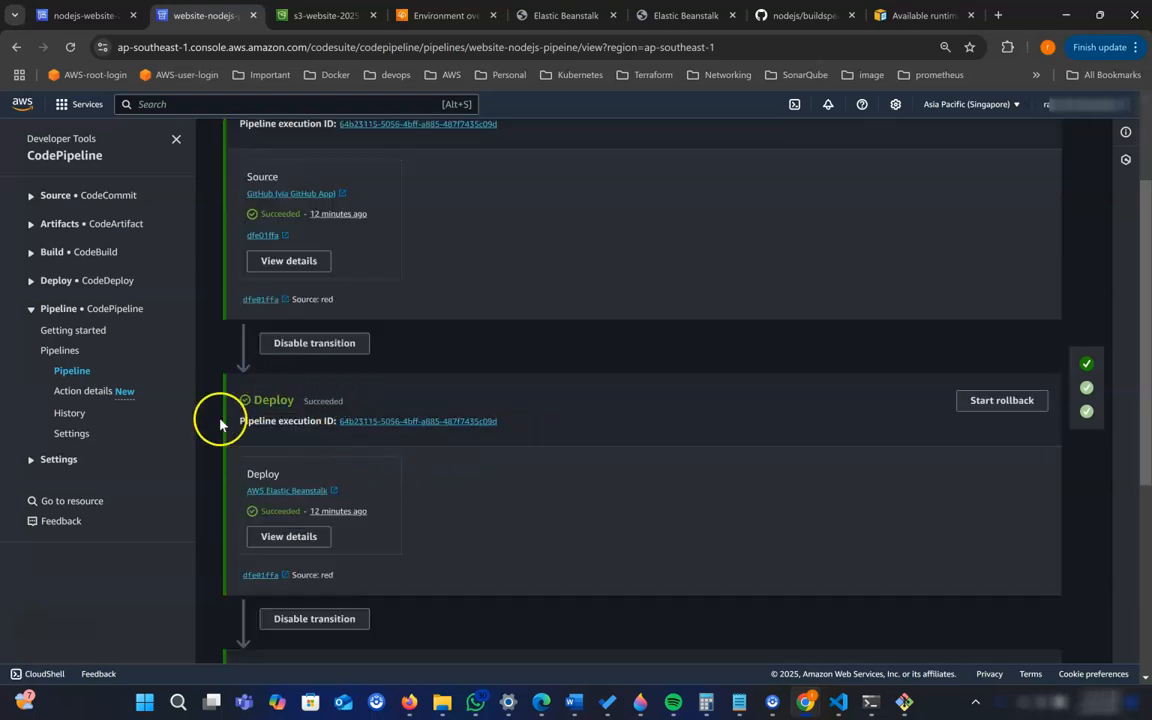
scroll(563, 357, "up", 2)
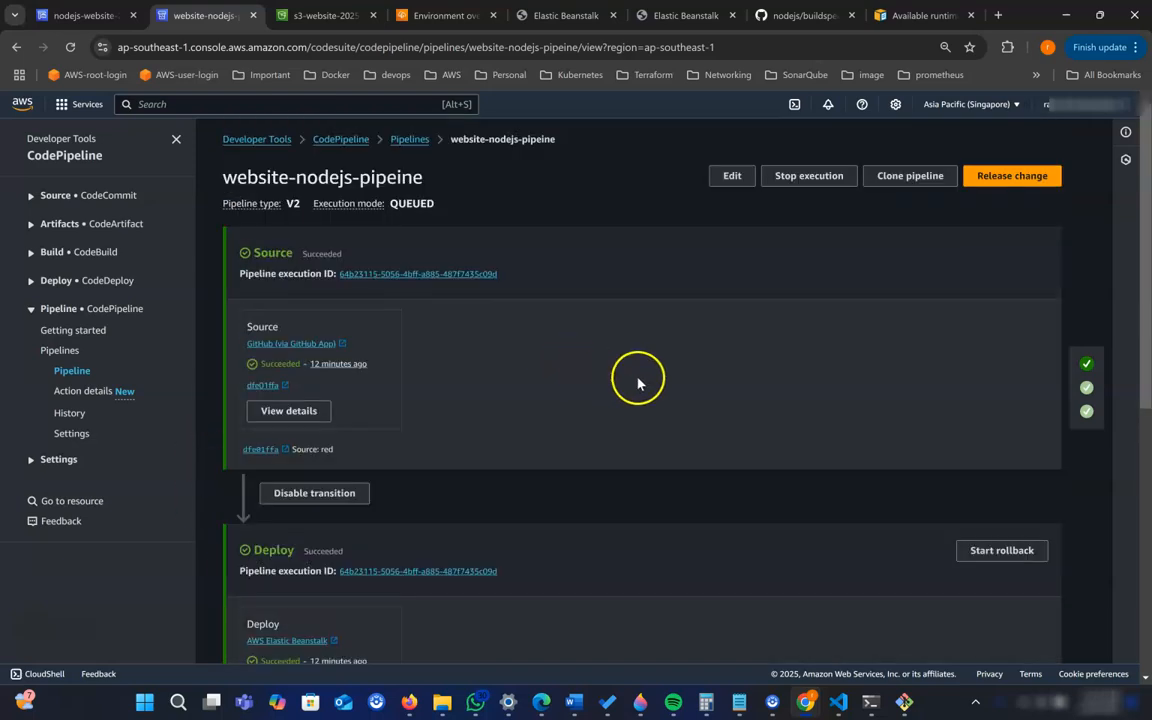
left_click(731, 177)
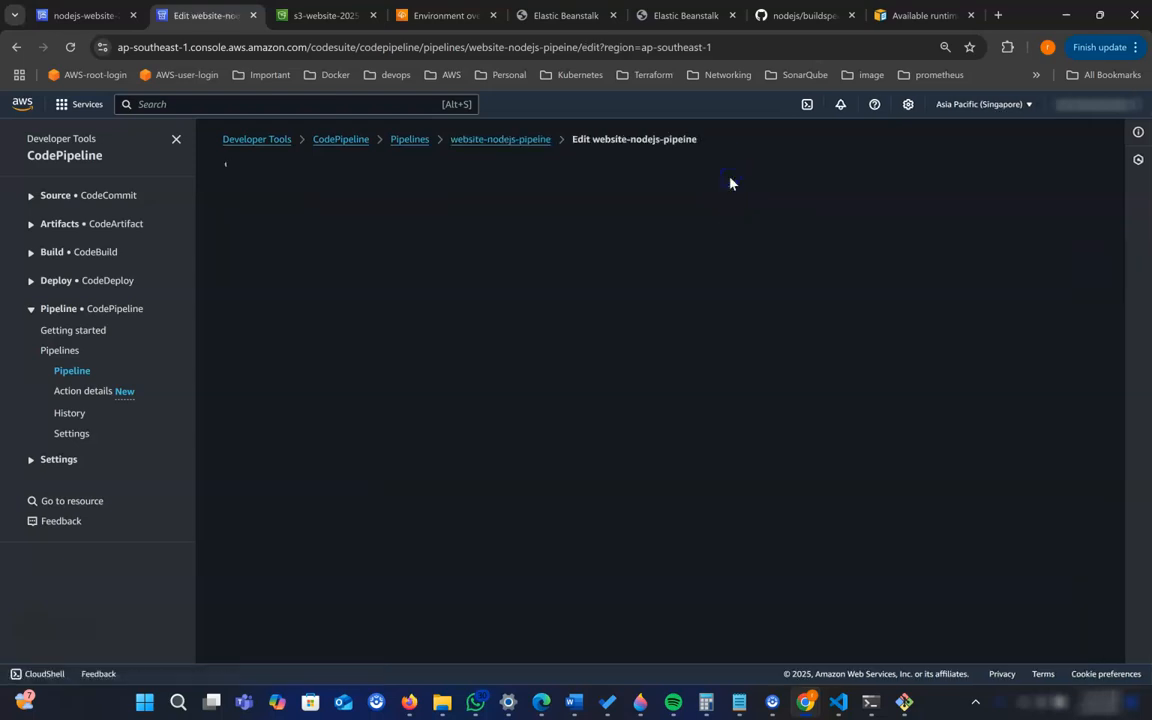
- Add a stage named TestStage1 between the Source and Deploy stages of the pipeline
scroll(677, 344, "down", 2)
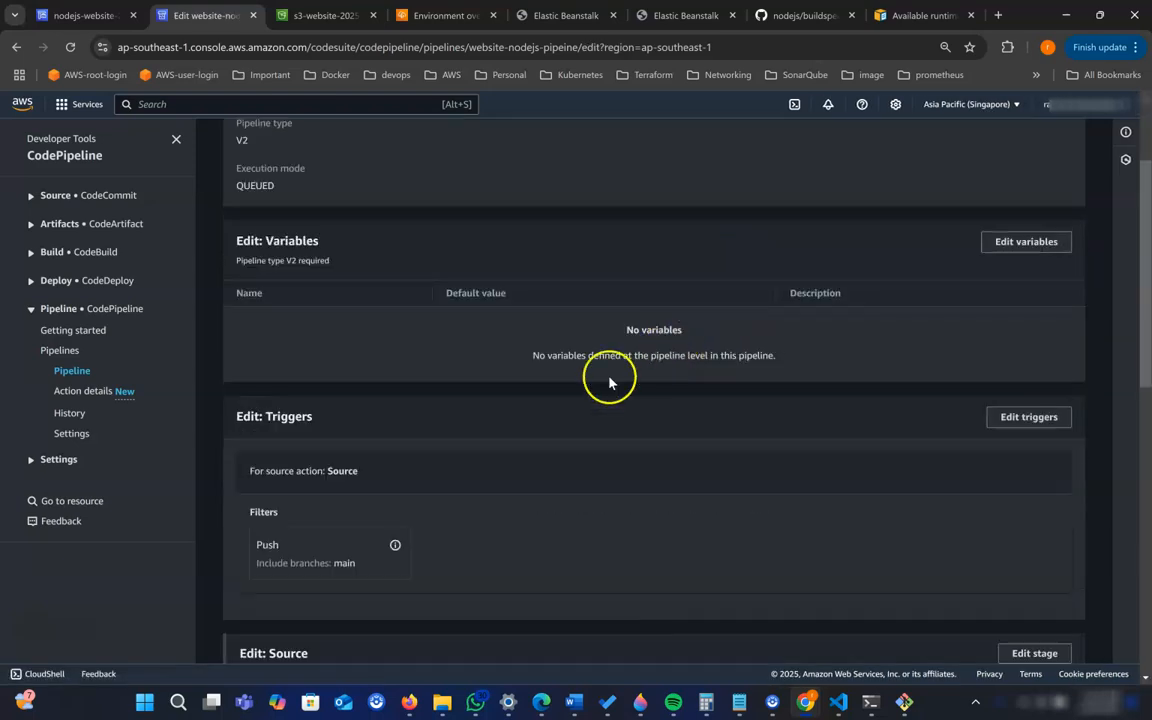
scroll(400, 444, "down", 4)
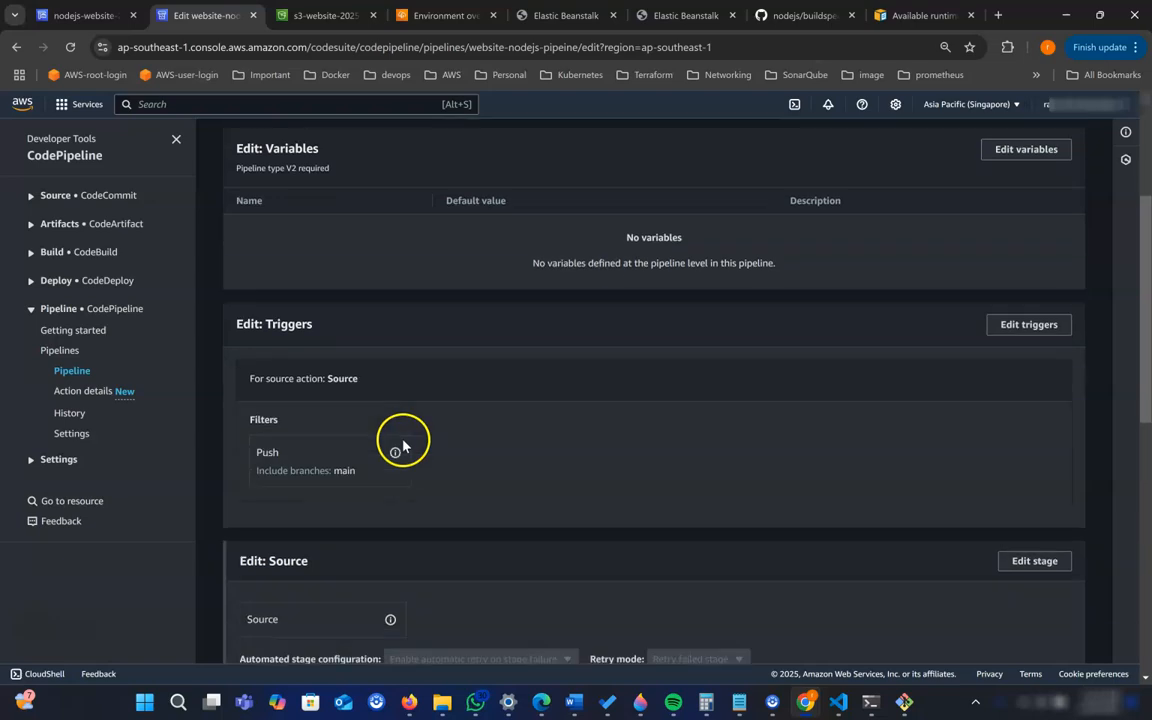
scroll(403, 445, "down", 1)
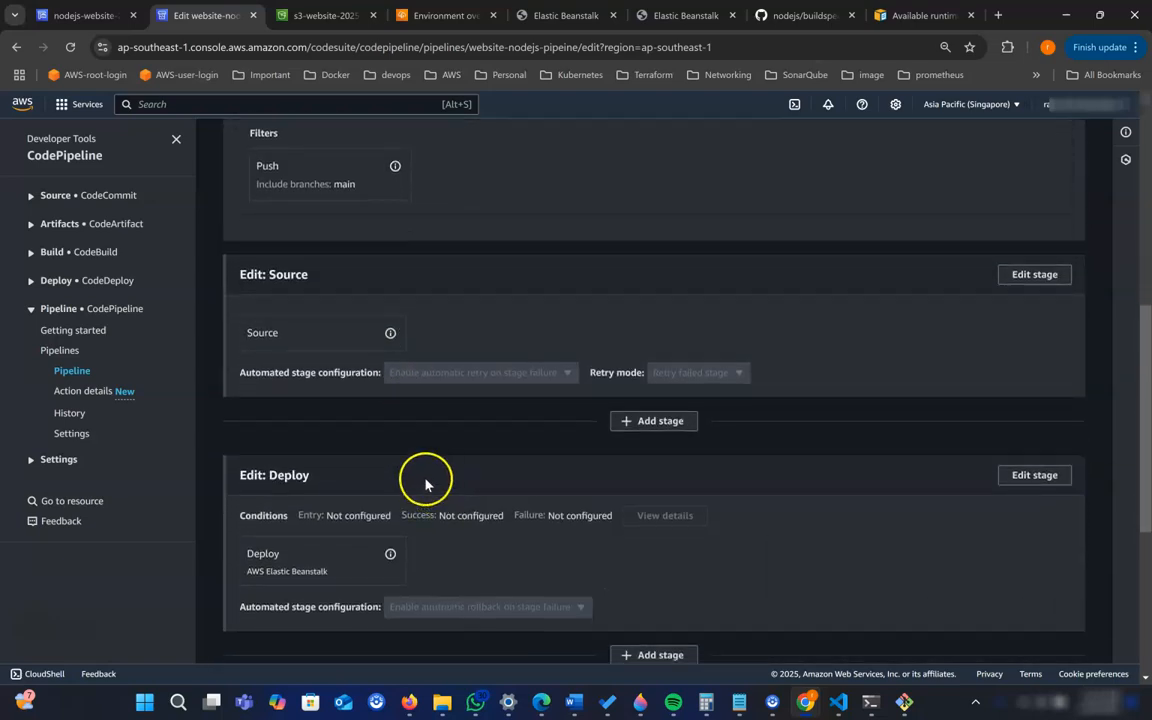
left_click(671, 428)
left_click(493, 391)
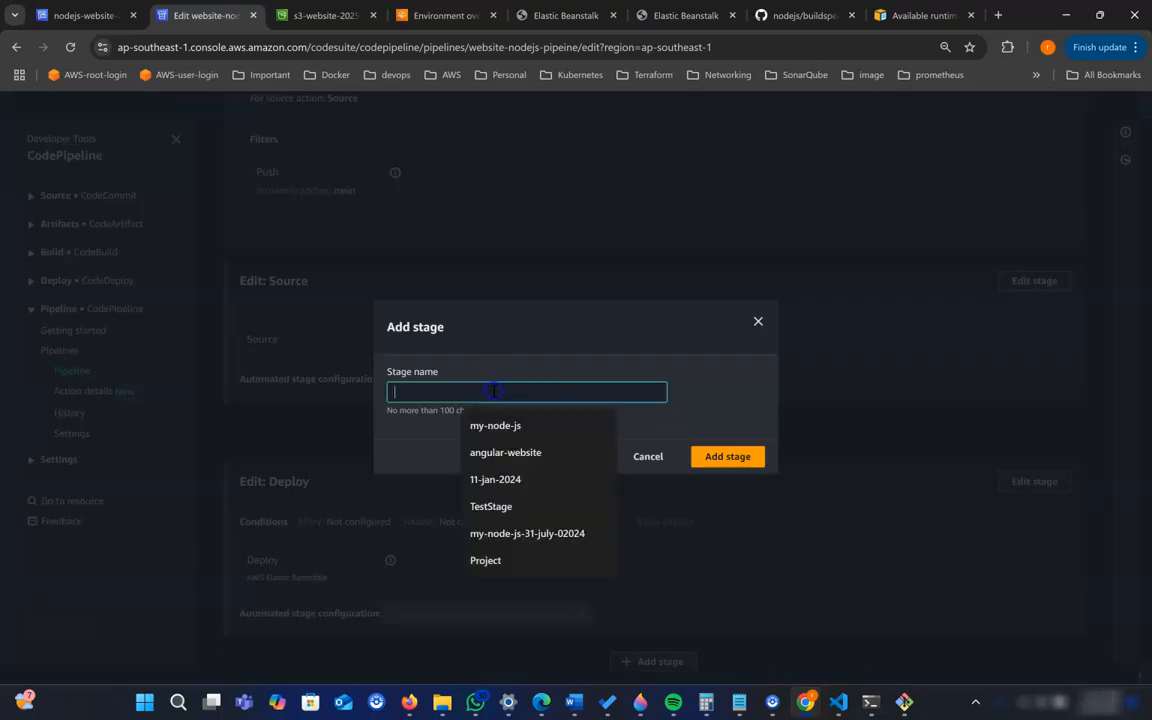
type("TestStage")
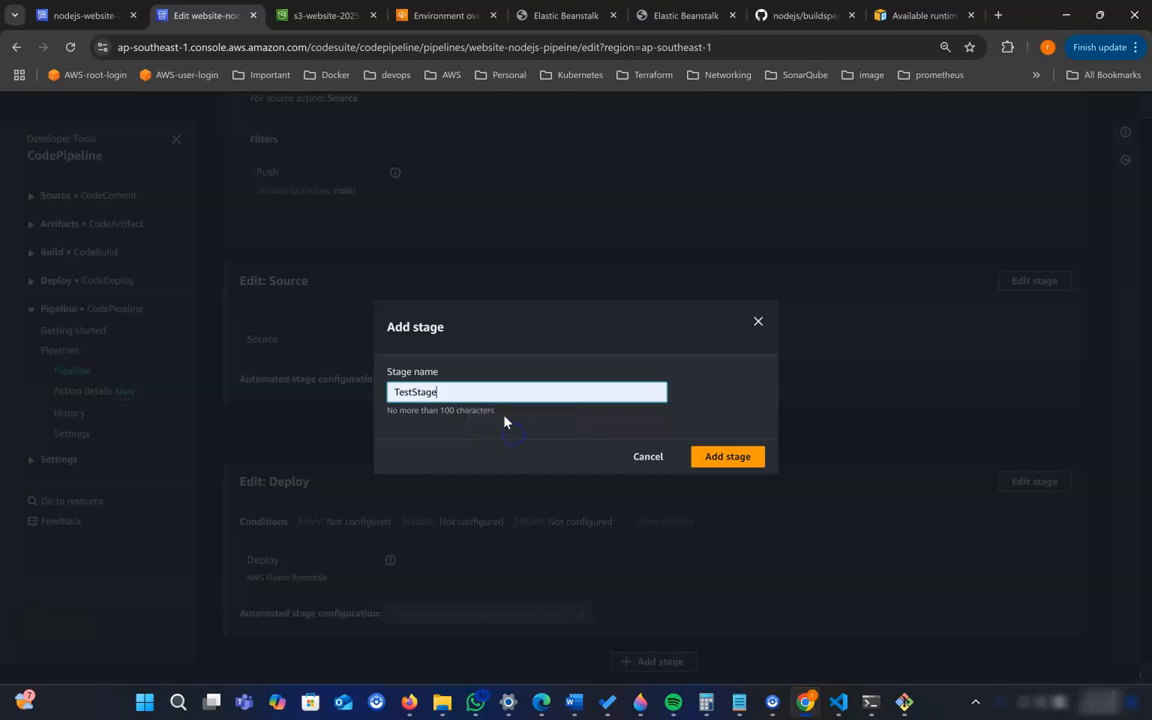
type("1")
left_click(636, 386)
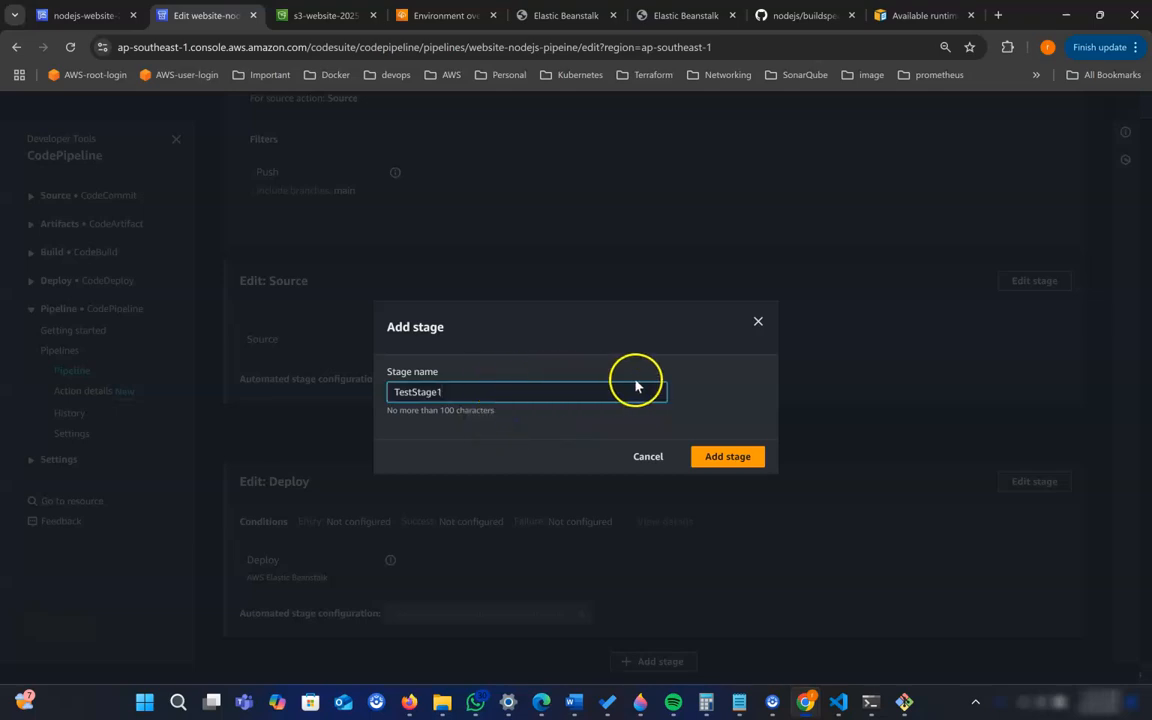
left_click(745, 462)
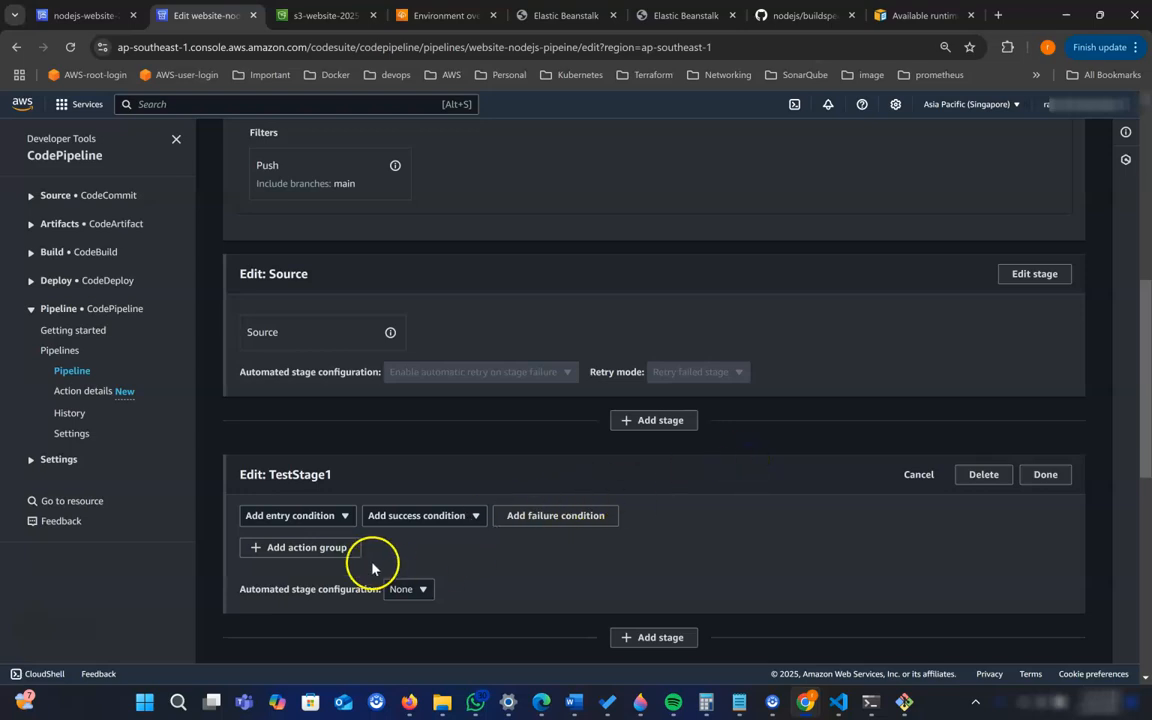
- Add an action group to TestStage1 with the action name TestStageBeoforeDeploy1 and AWS CodeBuild as the action provider
scroll(405, 563, "down", 2)
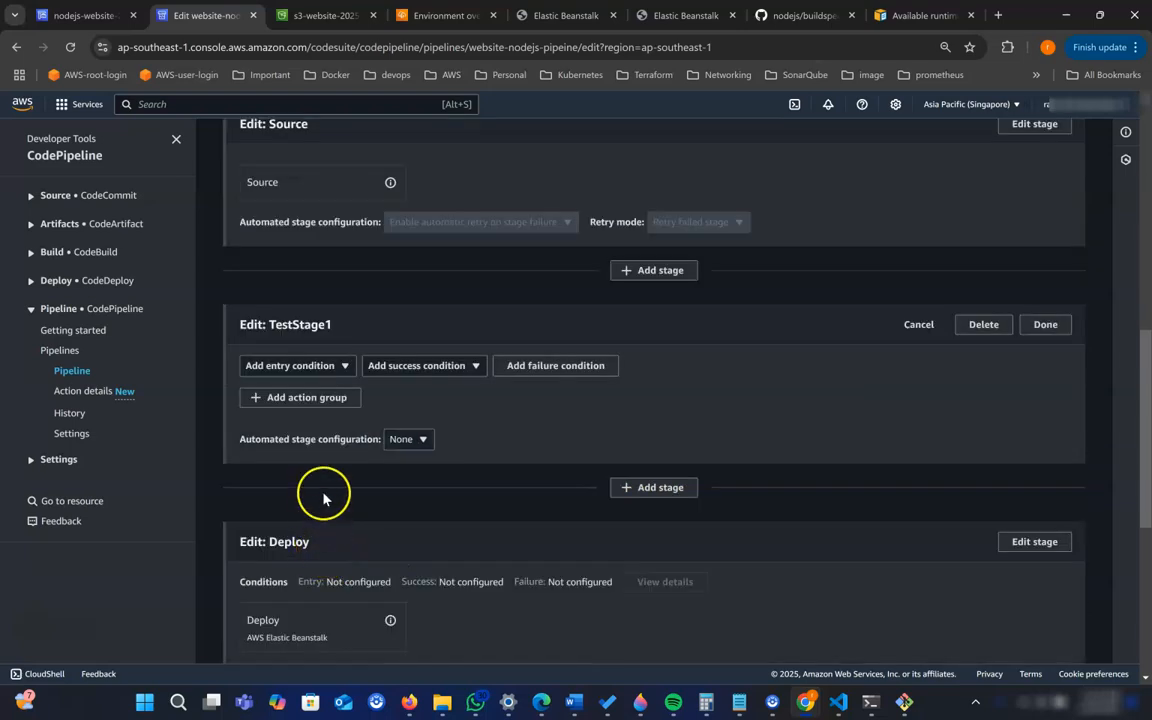
left_click(310, 398)
left_click(236, 233)
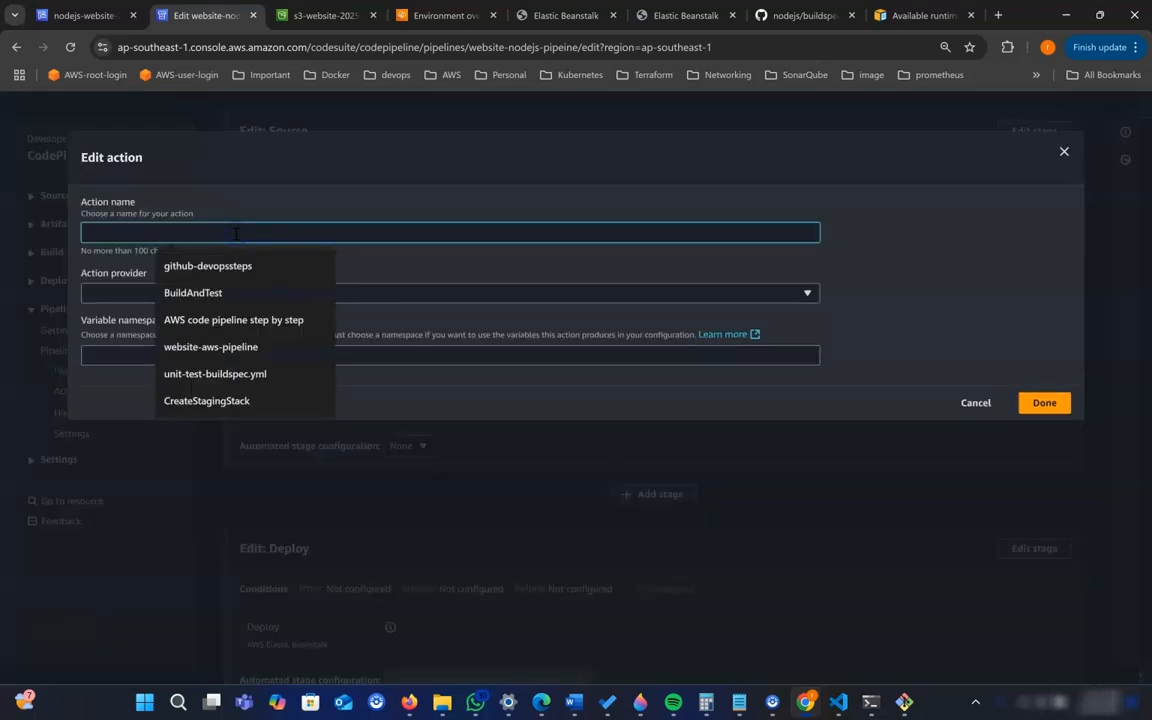
type("te")
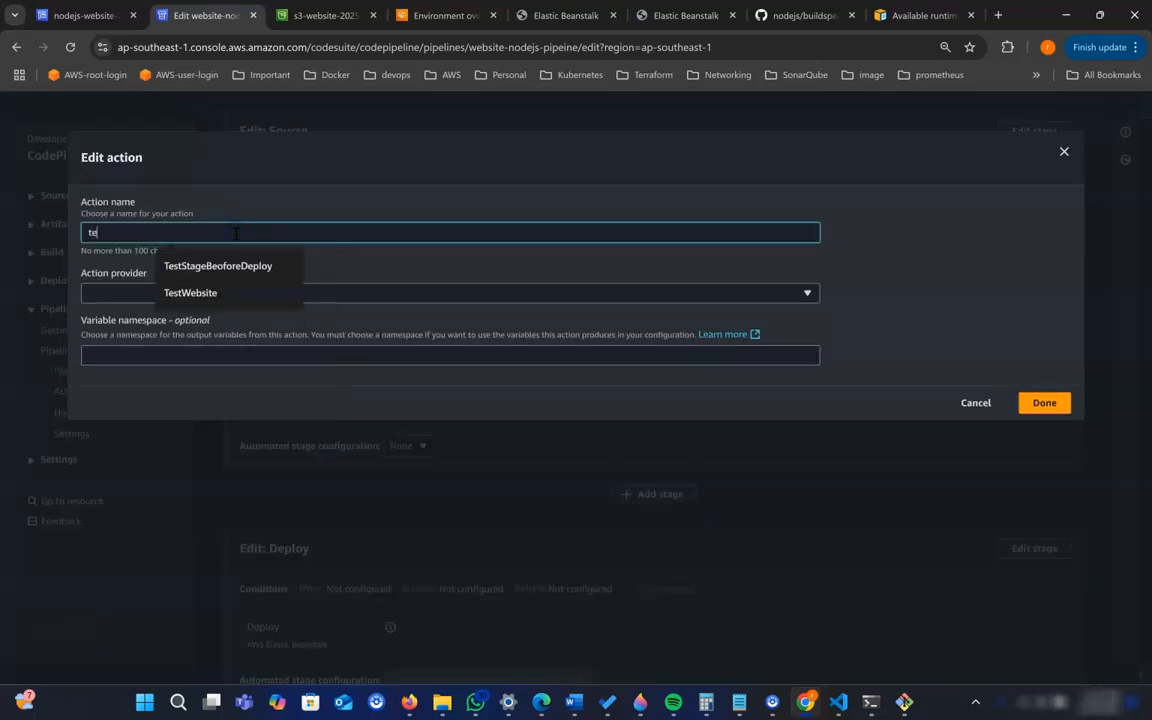
type("st")
left_click(241, 263)
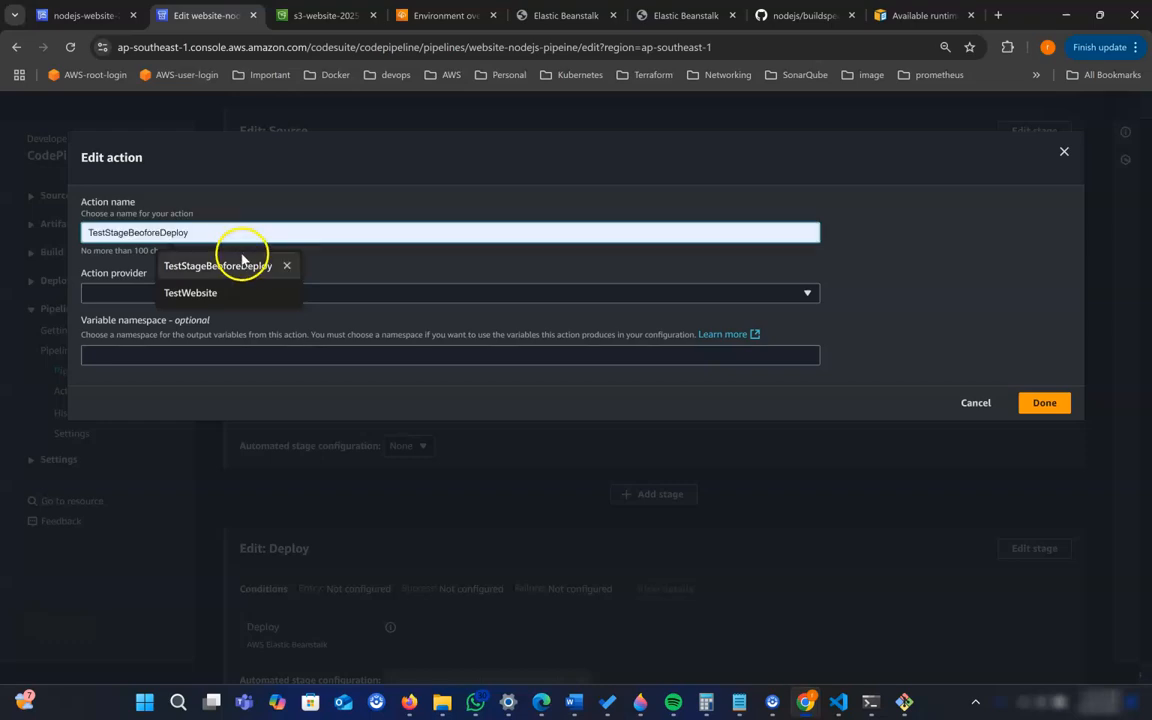
type("1")
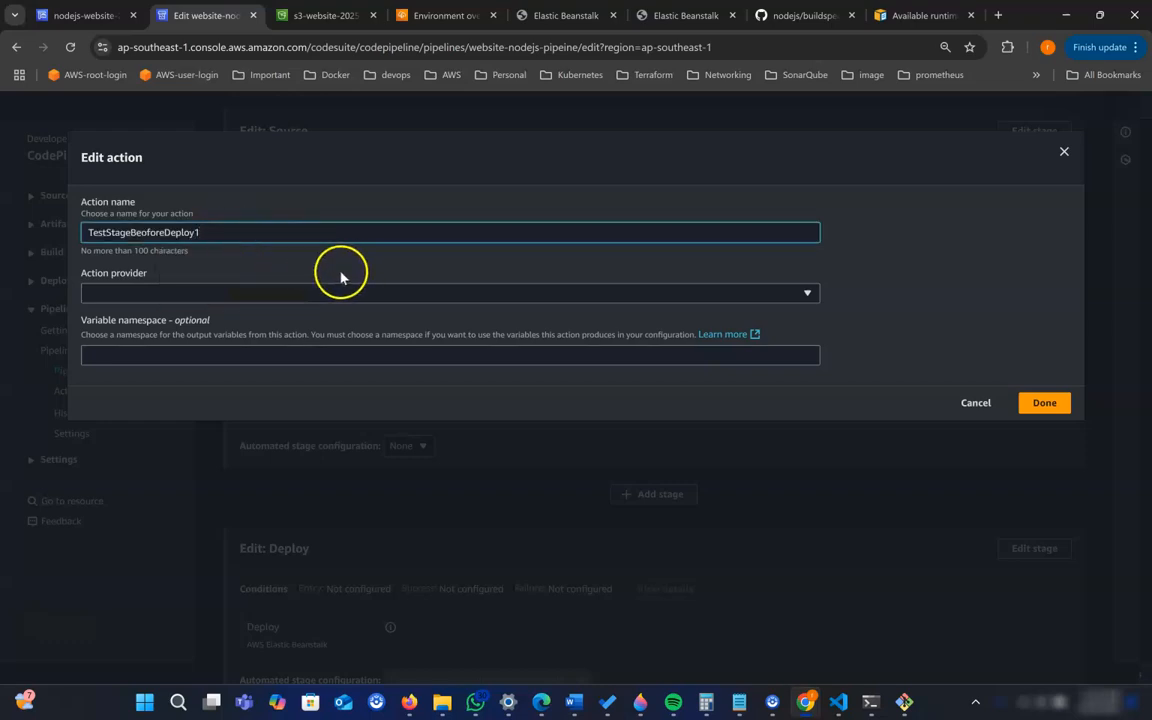
left_click(282, 294)
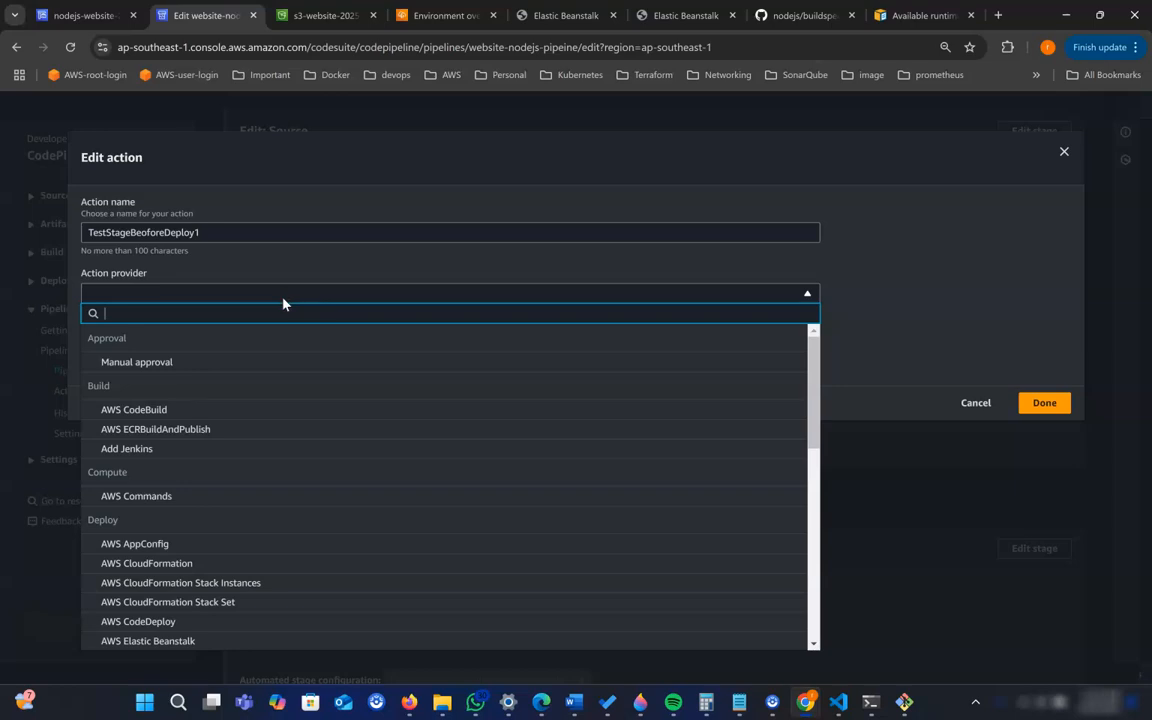
left_click(153, 412)
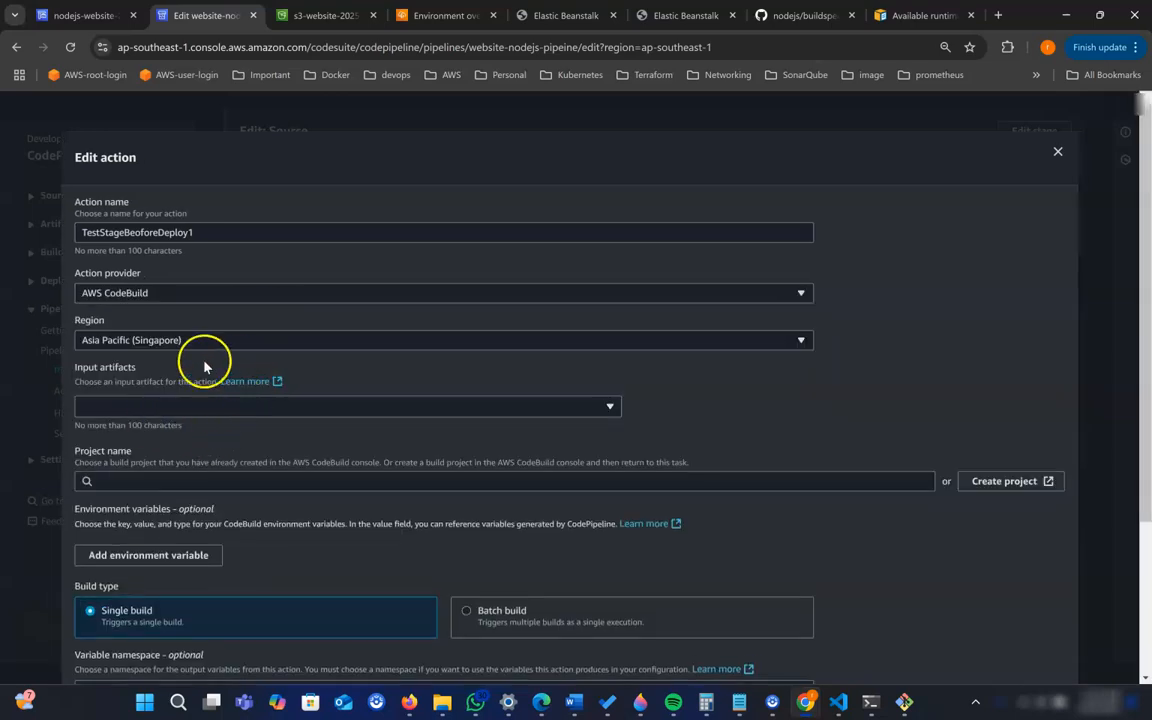
- Set the action's input artifact to SourceArtifact and its build project to nodejs-website-2025
left_click(200, 408)
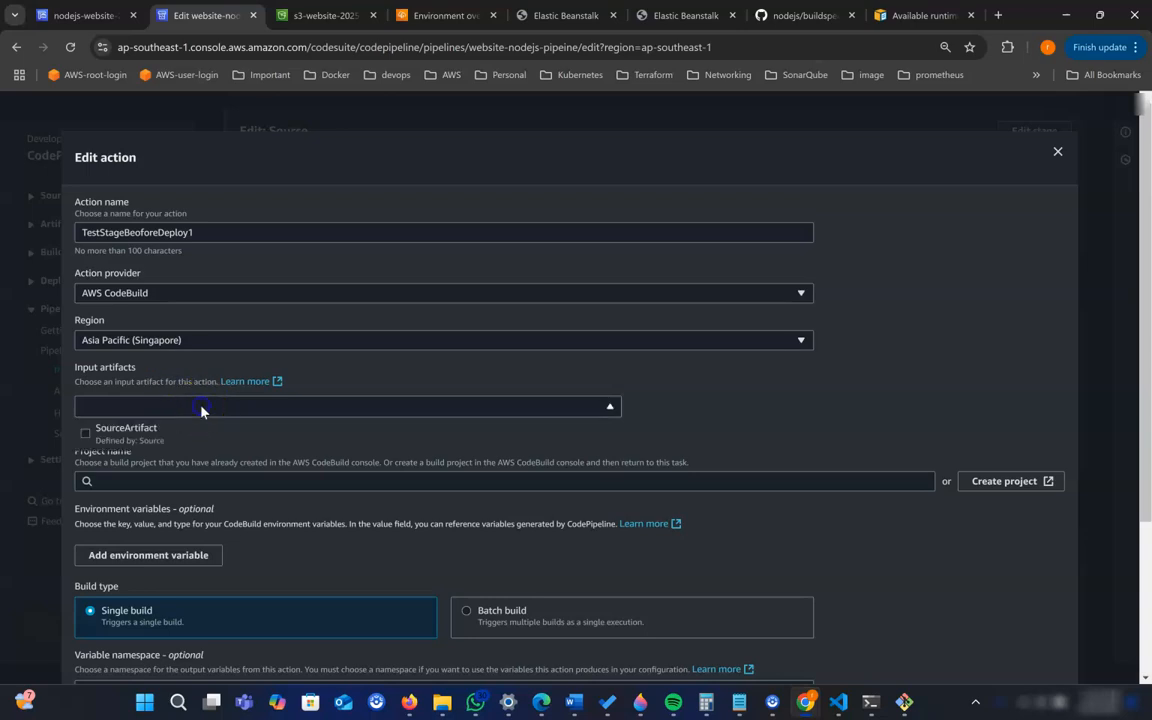
left_click(142, 436)
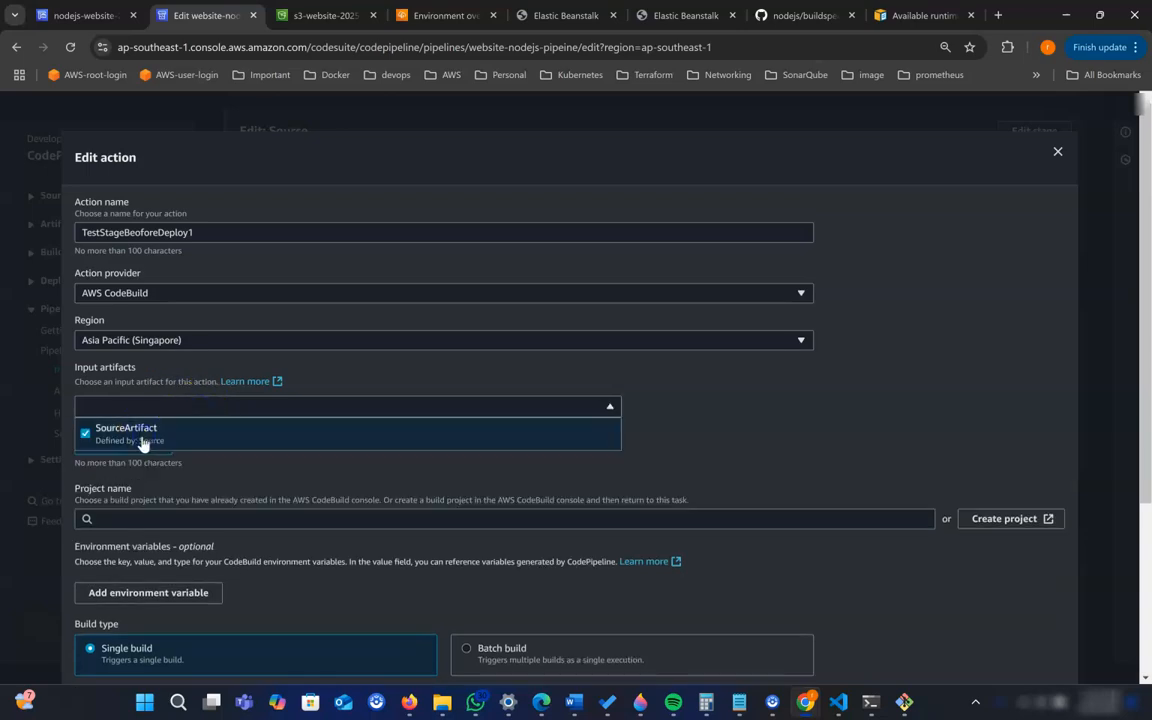
left_click(290, 482)
scroll(296, 483, "down", 2)
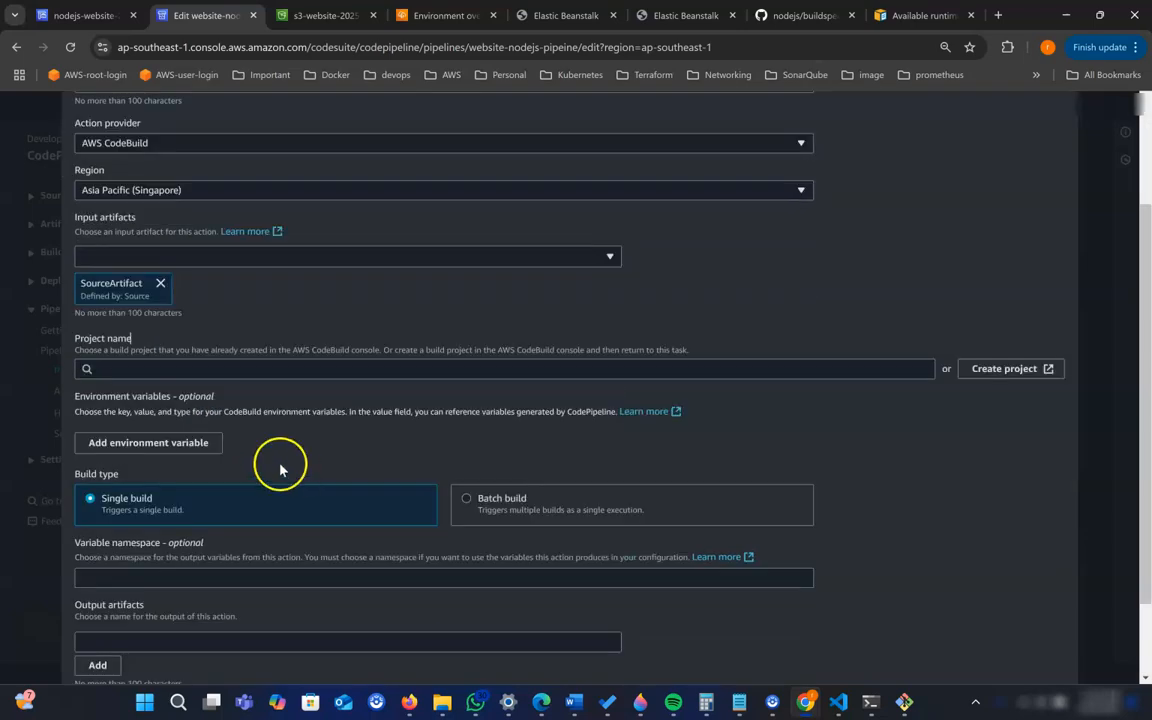
left_click(202, 370)
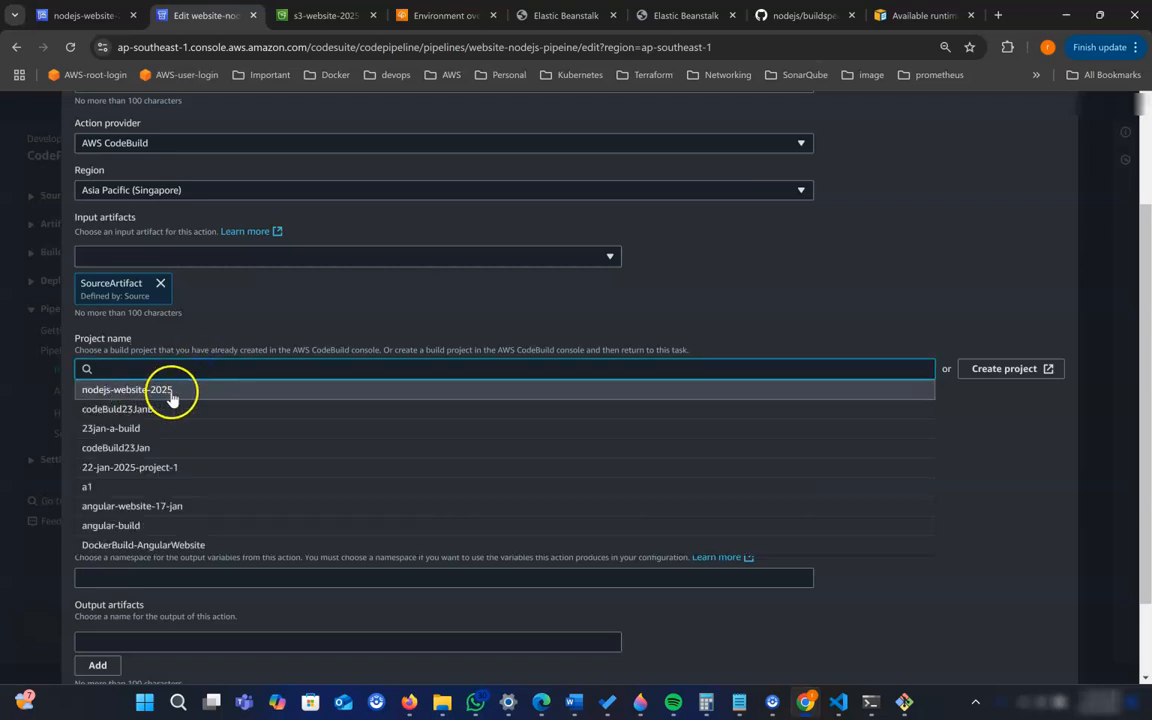
left_click(171, 390)
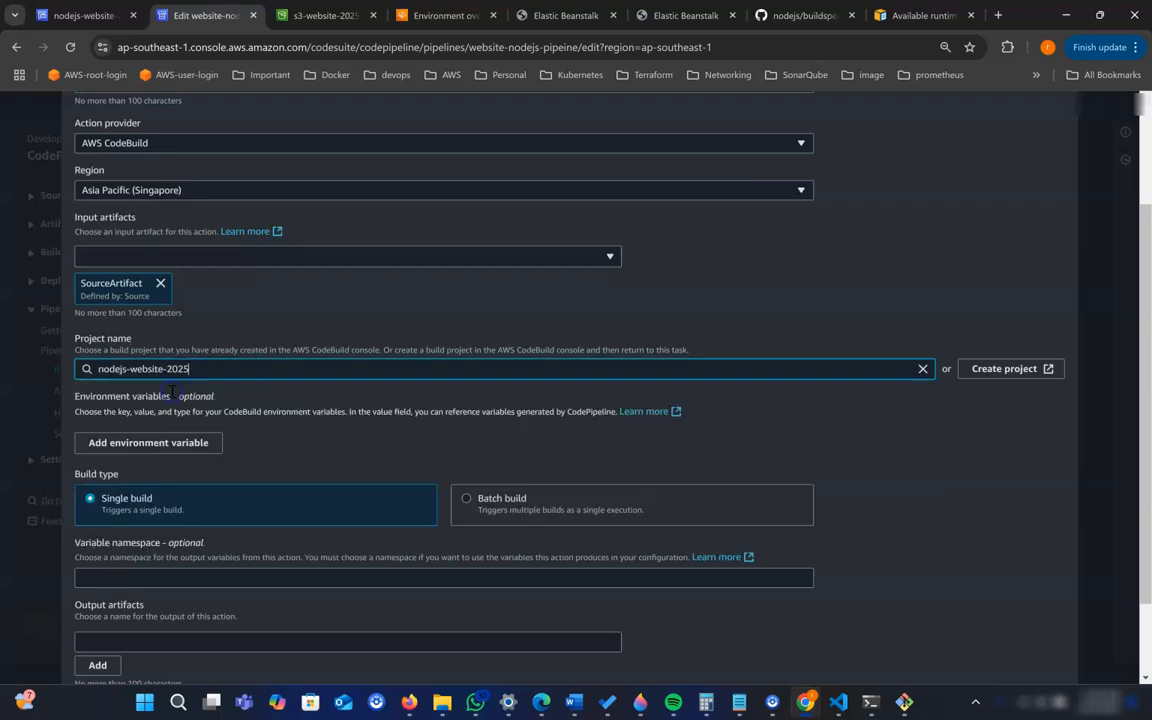
- Name the action's output artifact outPutArtifact1, review the action settings and complete the action
scroll(277, 430, "down", 1)
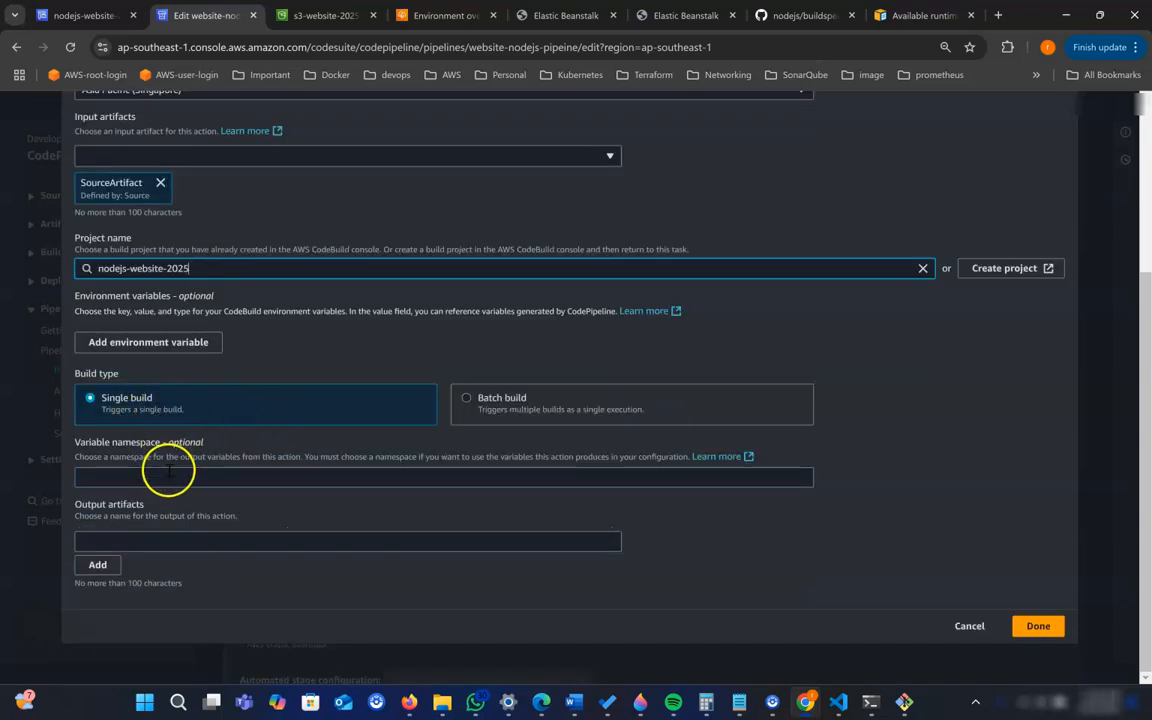
left_click(142, 545)
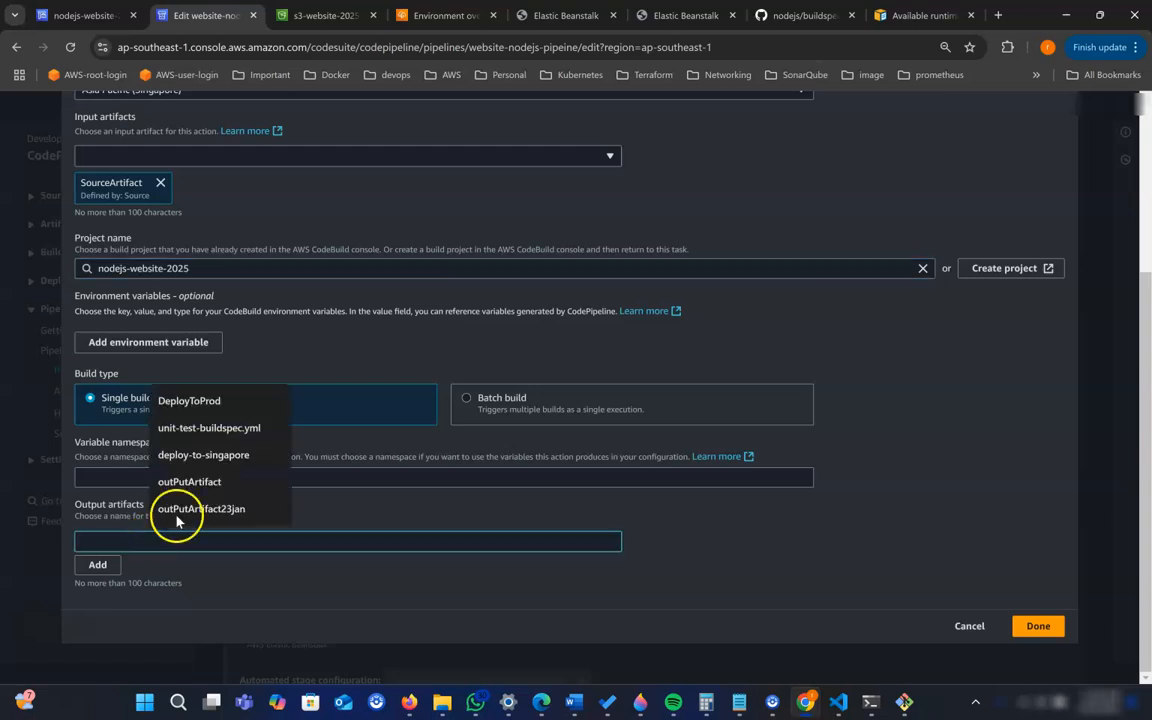
left_click(205, 481)
type("1")
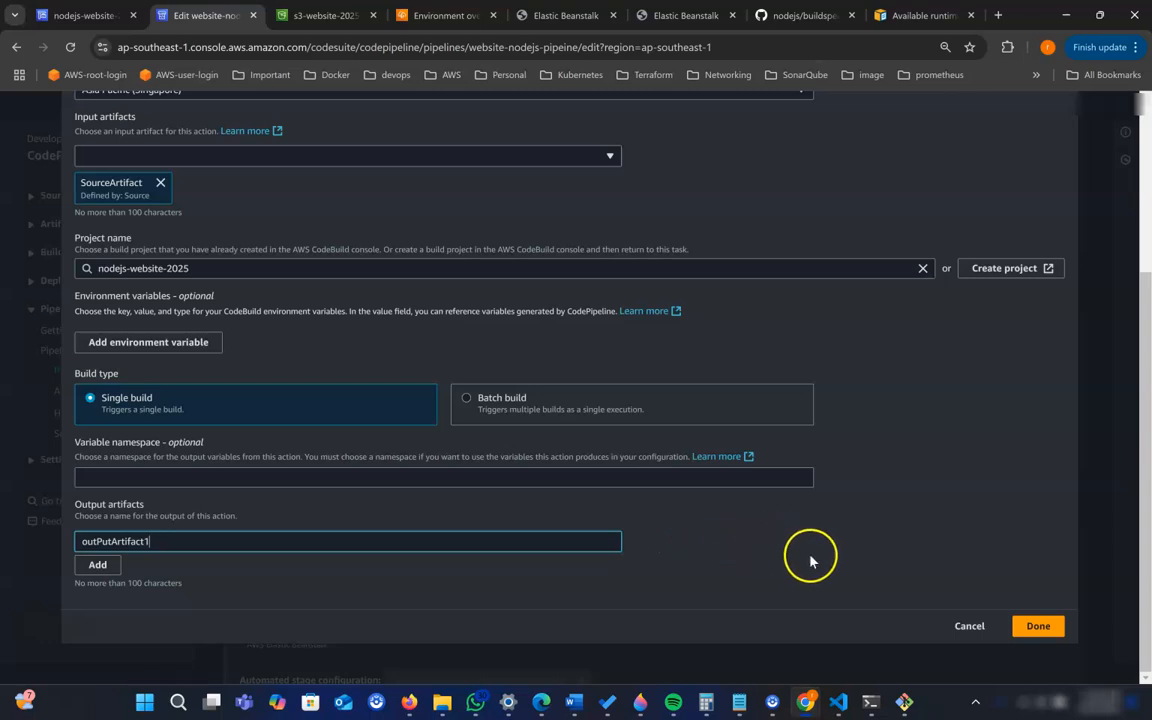
scroll(820, 560, "up", 3)
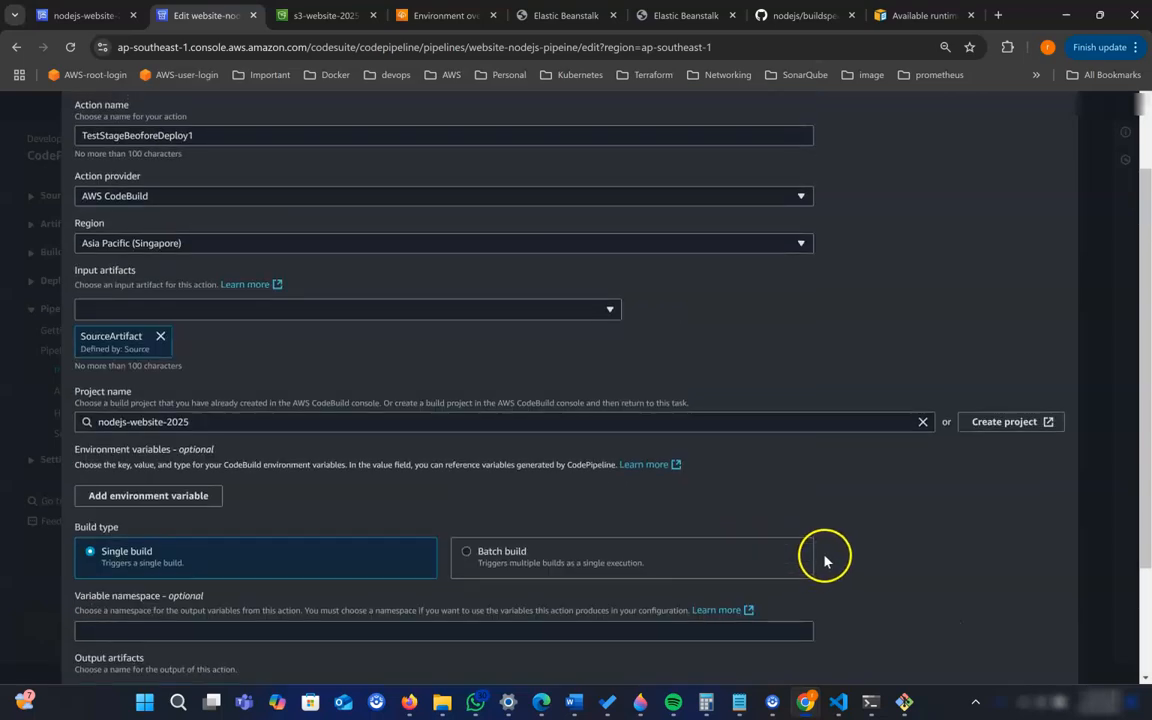
scroll(822, 560, "down", 2)
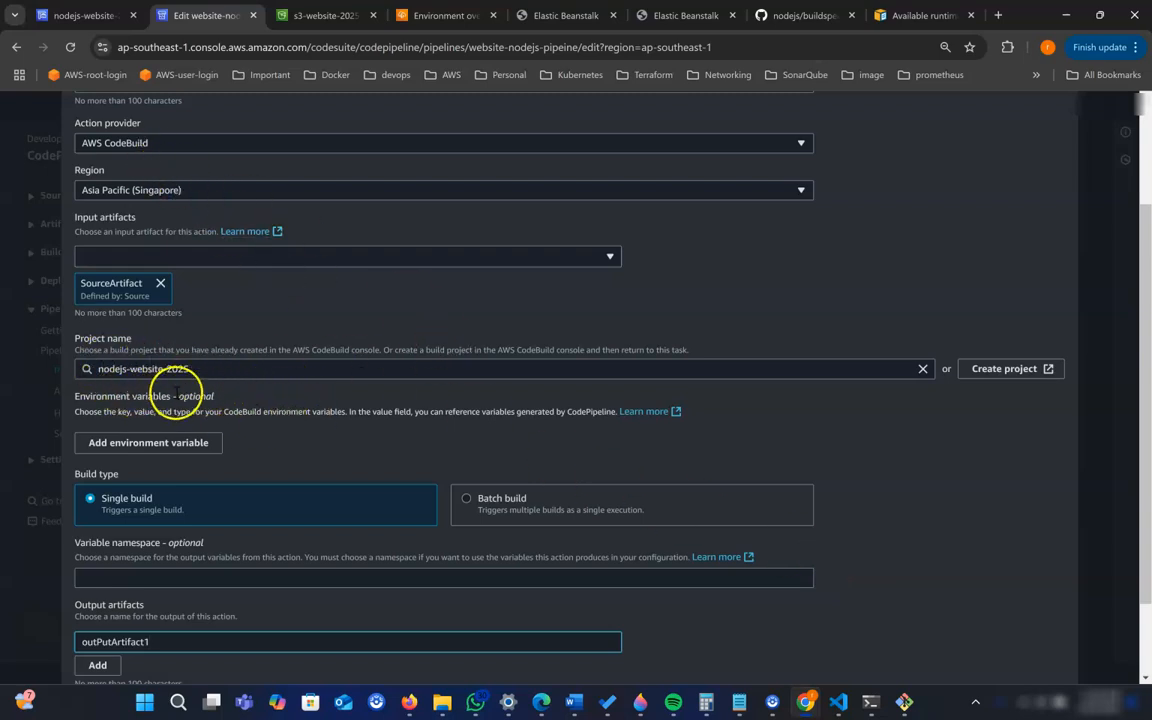
scroll(675, 470, "down", 1)
scroll(675, 470, "down", 2)
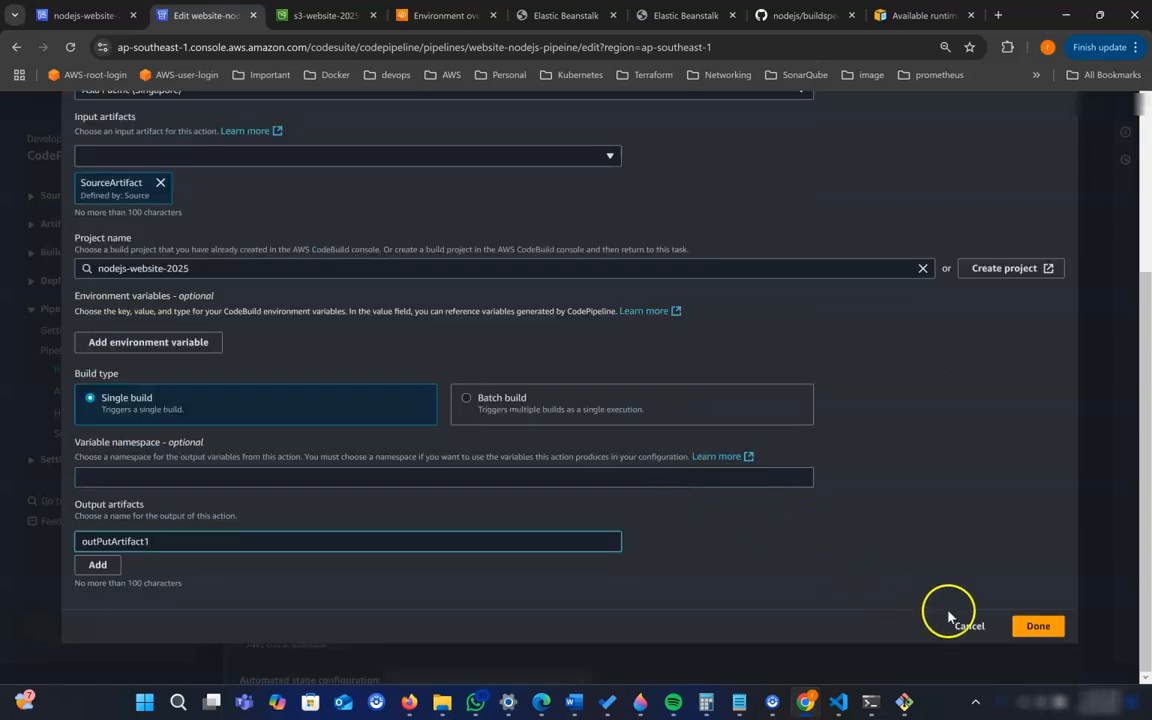
left_click(1030, 625)
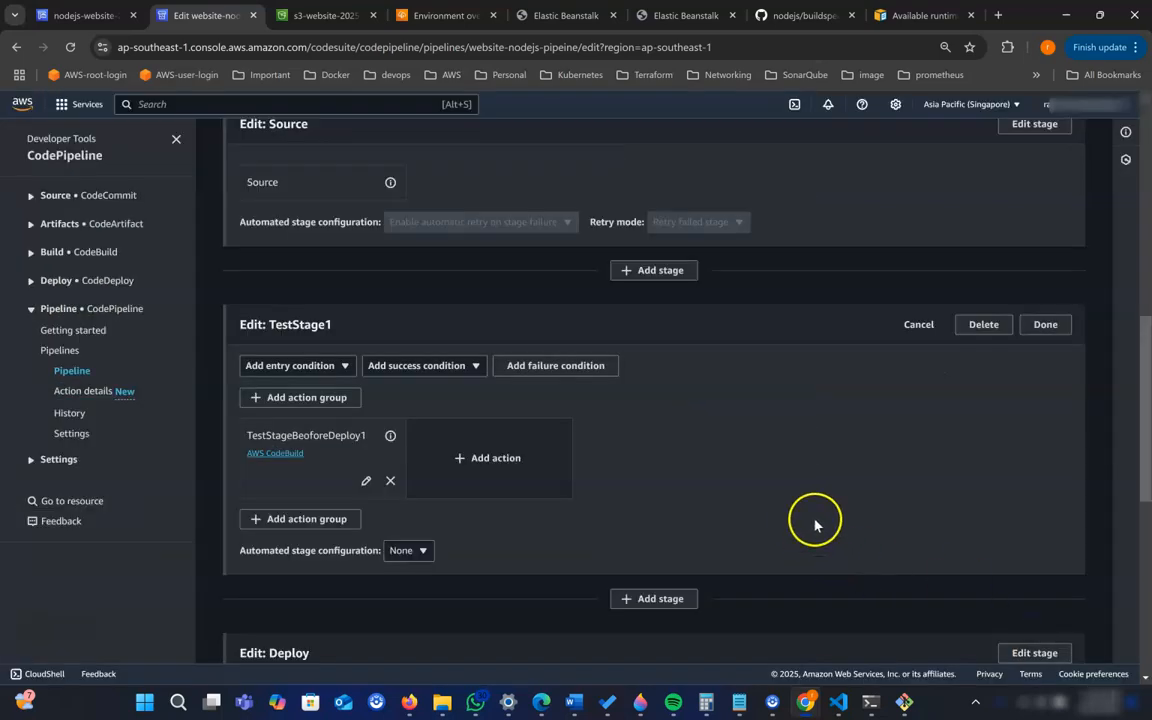
- Finish editing TestStage1 and save the changes to the website-nodejs-pipeine pipeline
scroll(817, 525, "down", 2)
scroll(819, 527, "down", 5)
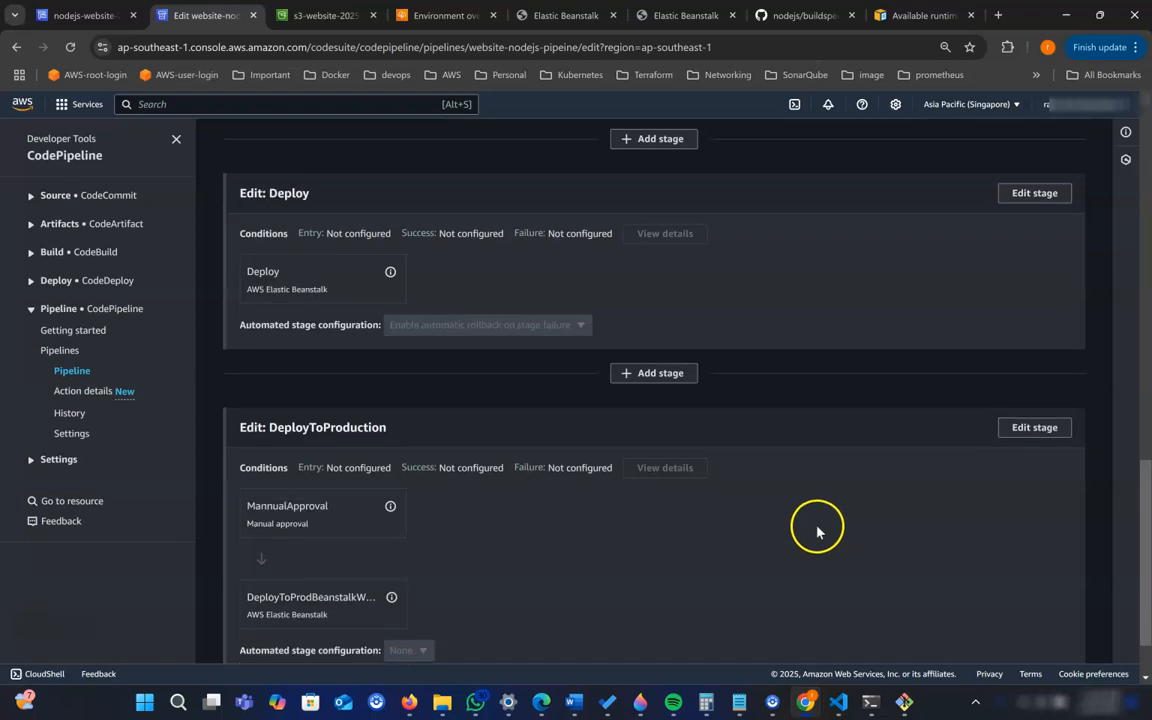
scroll(817, 530, "up", 6)
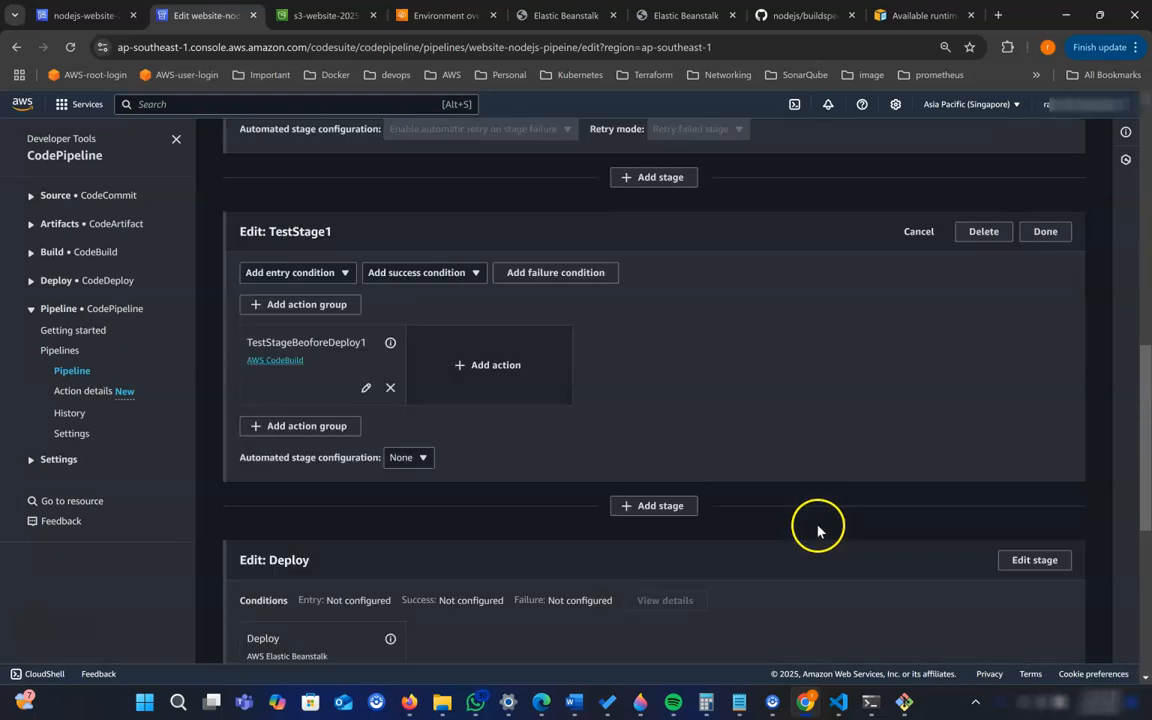
left_click(1046, 233)
scroll(892, 388, "up", 10)
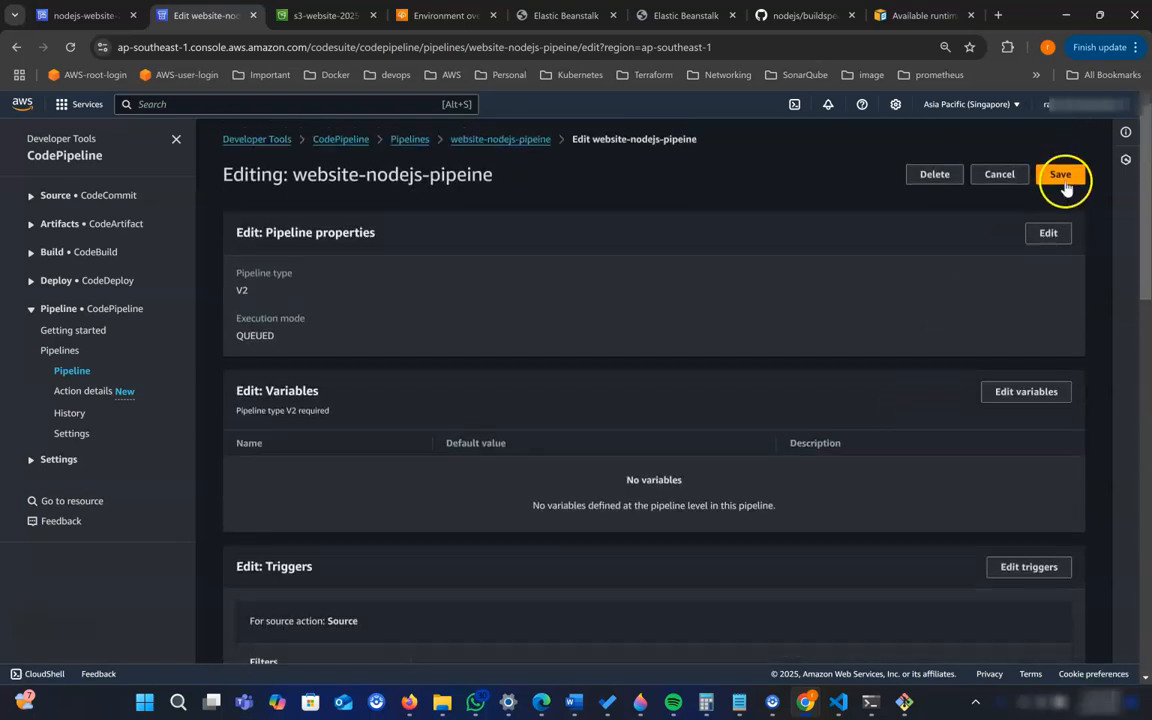
left_click(1062, 178)
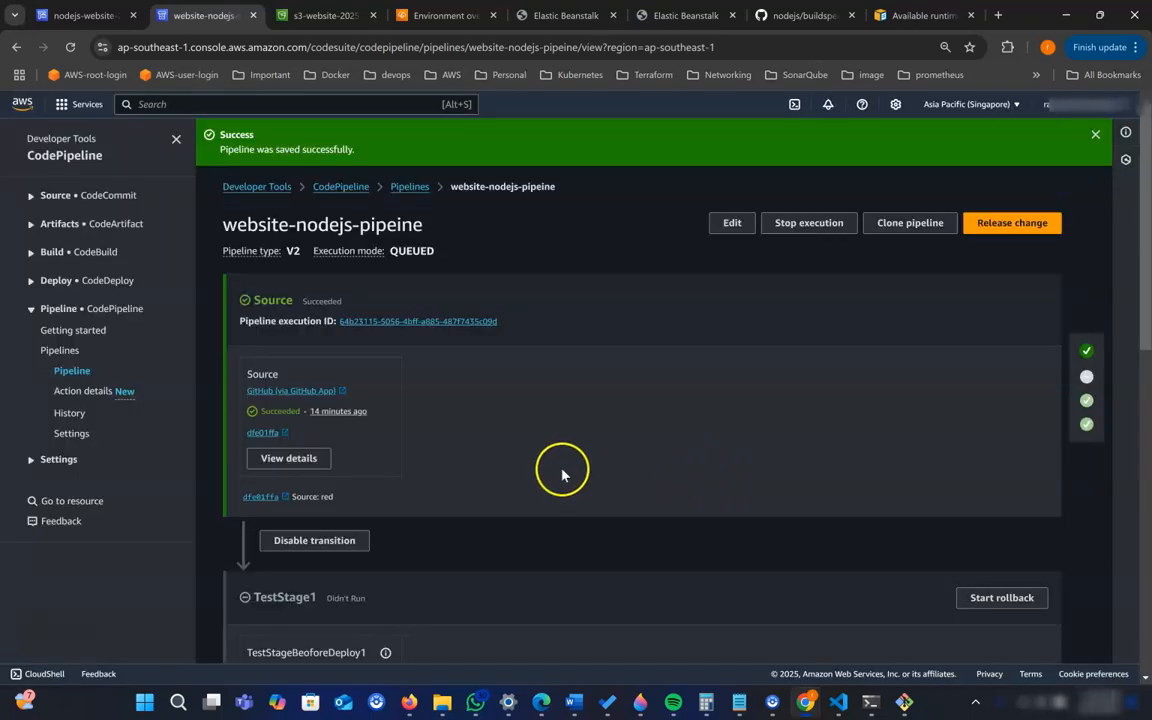
- Look over the order and status of the saved pipeline's stages and dismiss the notification banner
scroll(490, 467, "down", 3)
scroll(602, 486, "up", 2)
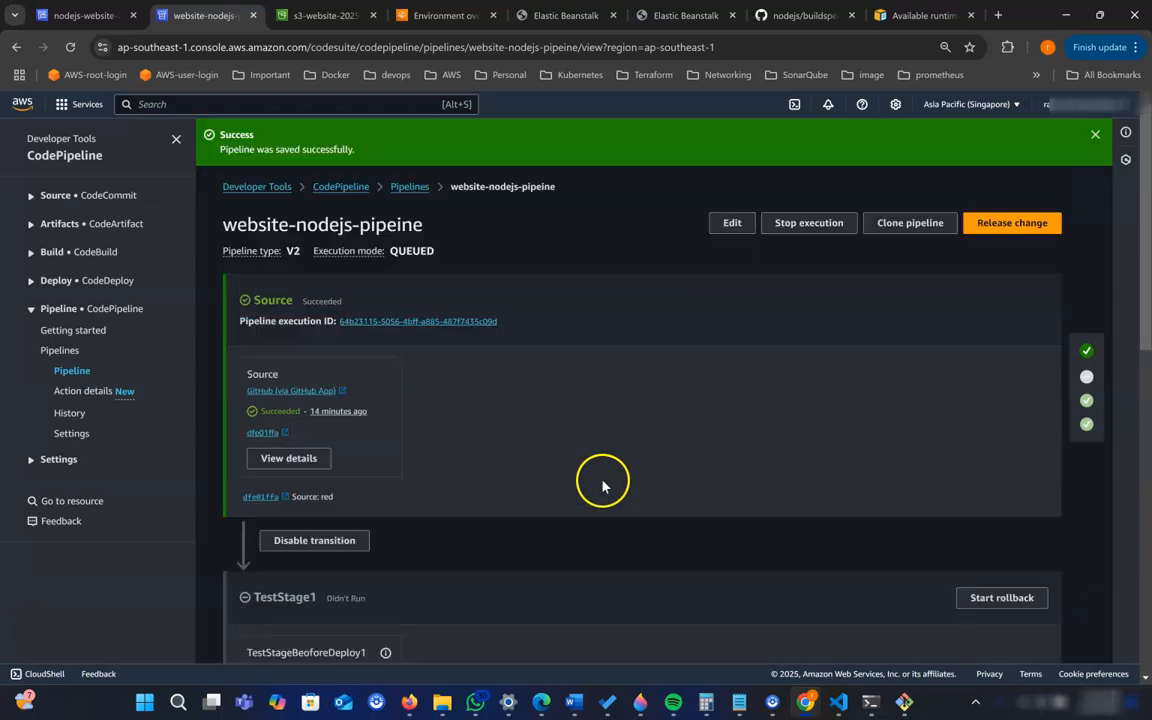
scroll(601, 486, "down", 10)
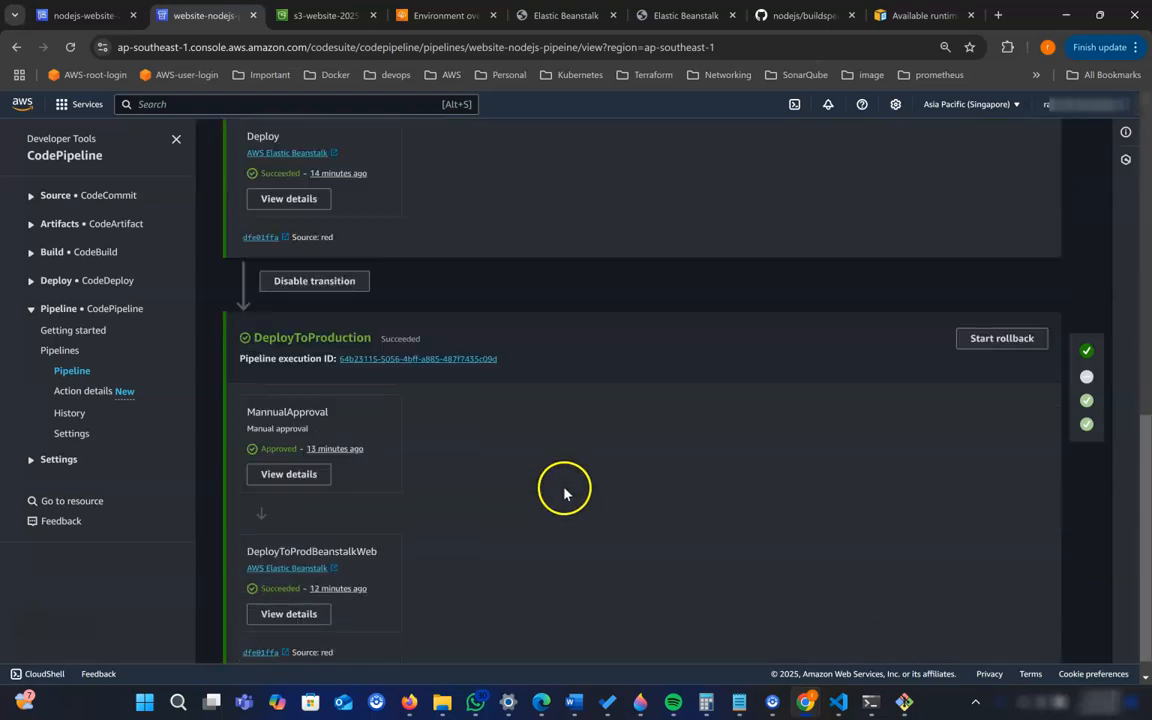
scroll(548, 463, "up", 10)
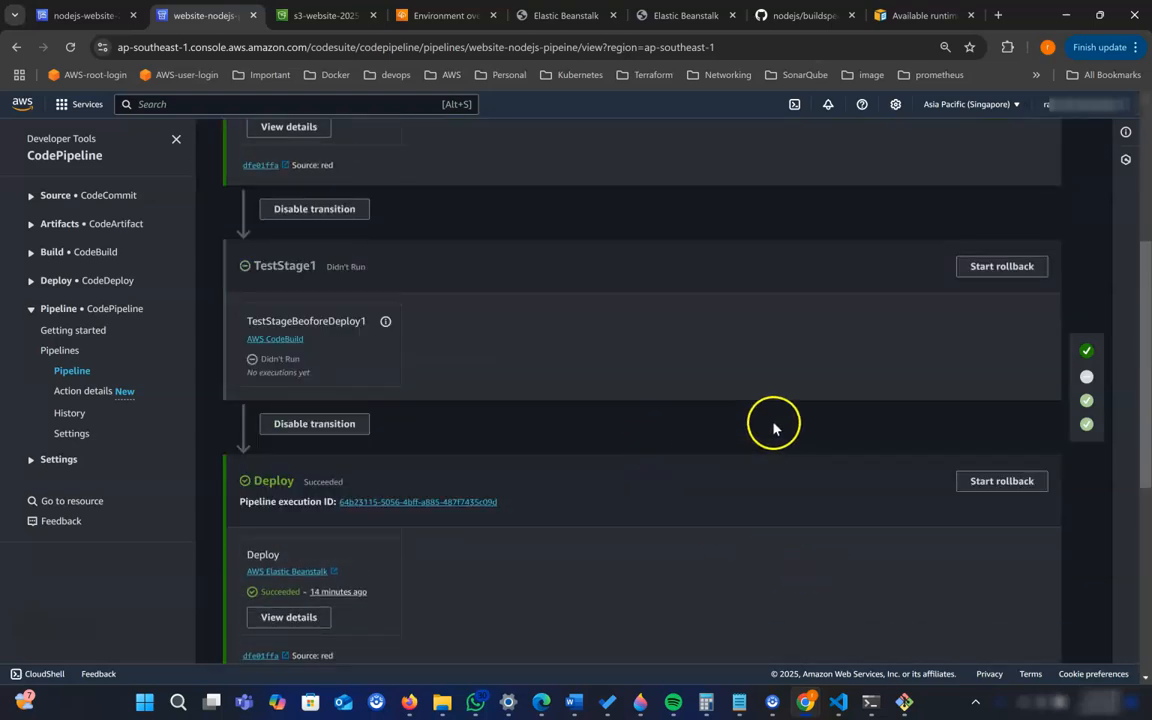
left_click(1095, 134)
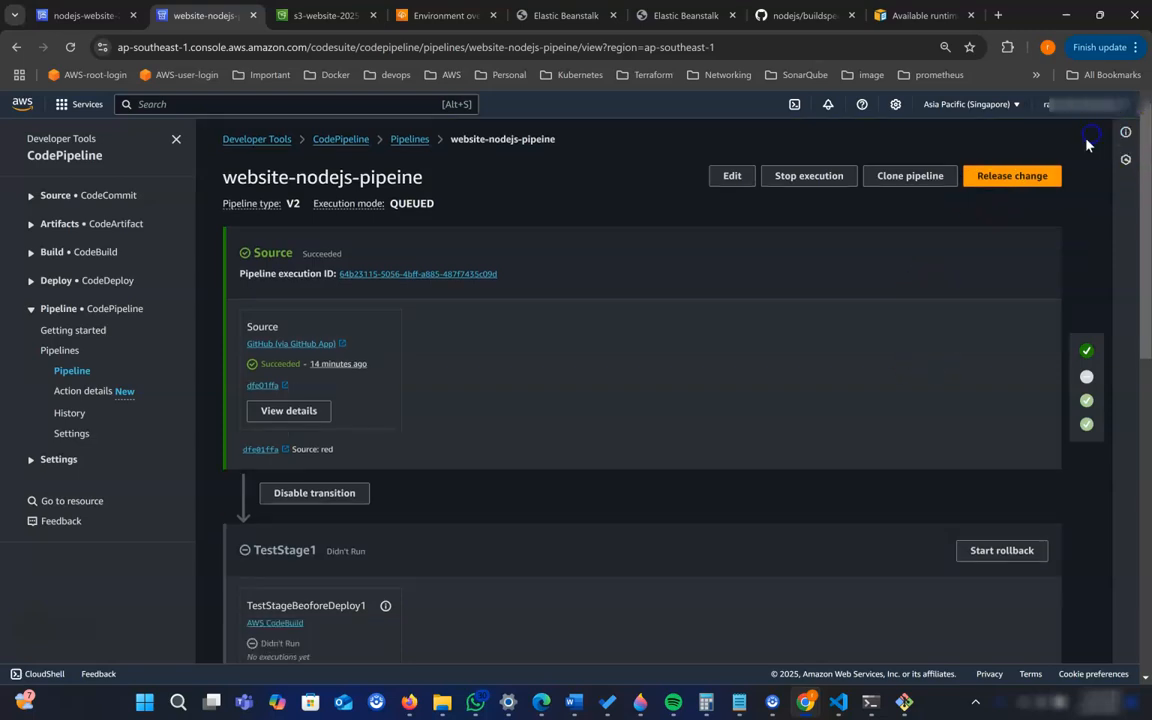
- Switch to Visual Studio Code and set the .textColumn background-color in index.html to yellow
left_click(840, 699)
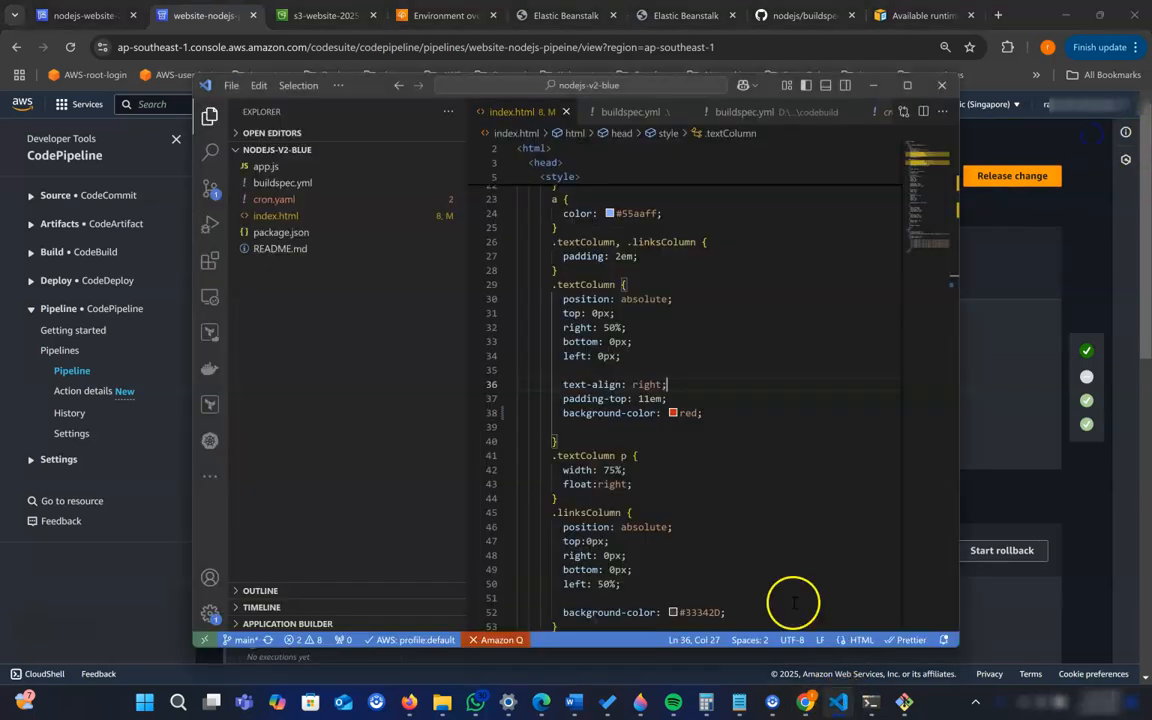
mouse_move(682, 413)
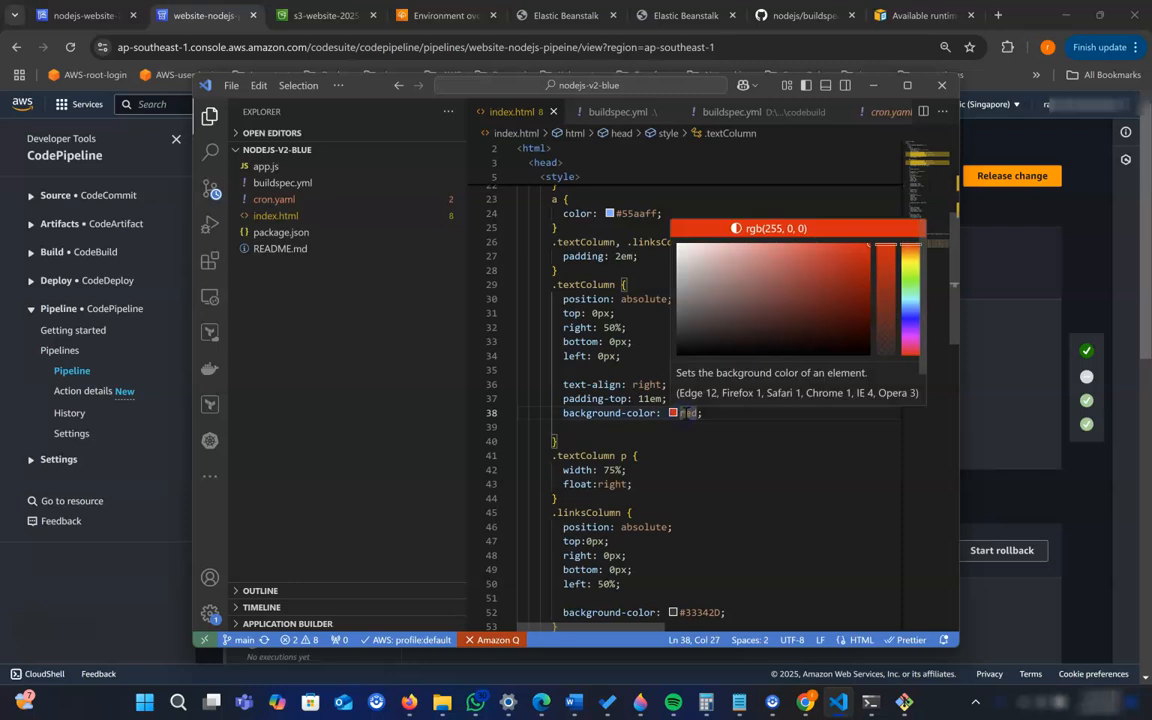
type("y")
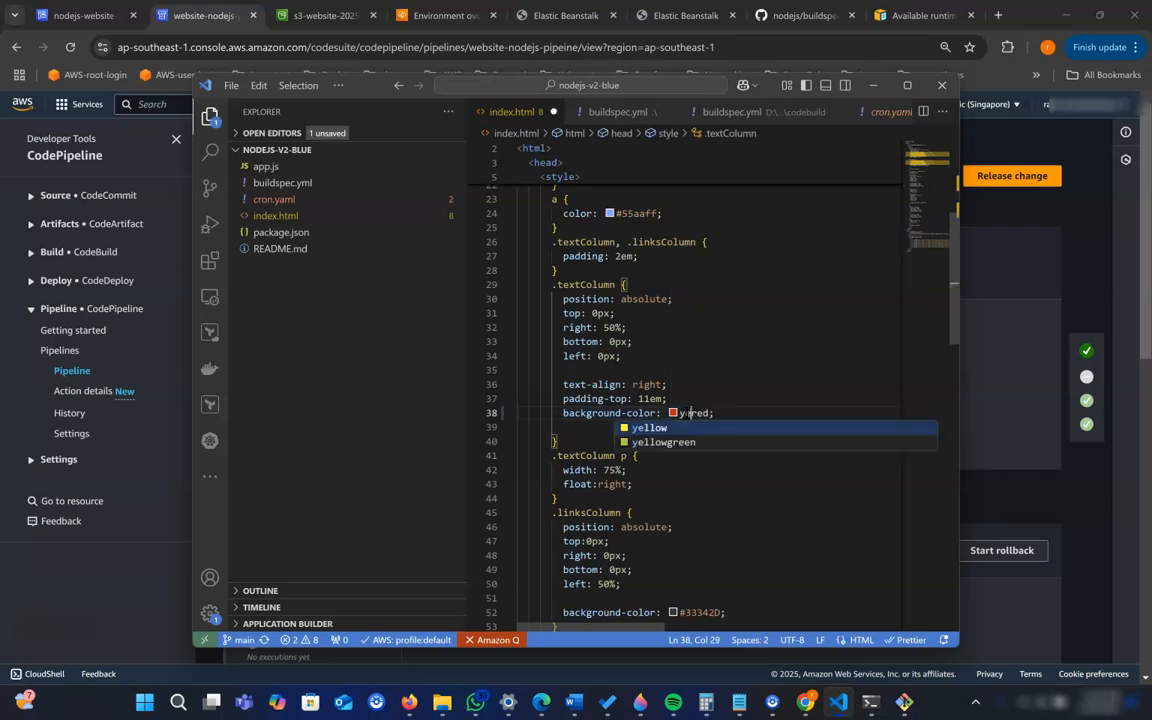
type("e")
key("Return")
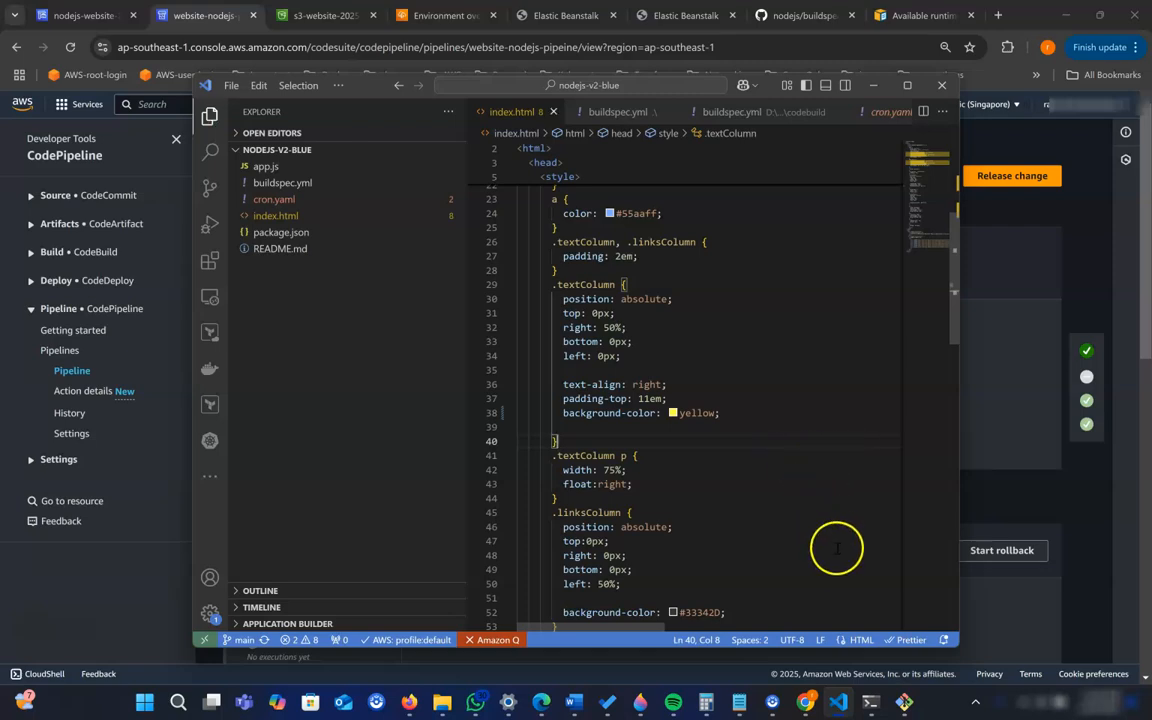
- Switch to the terminal and stage all changes in the nodejs-v2-blue repository with git add
mouse_move(870, 700)
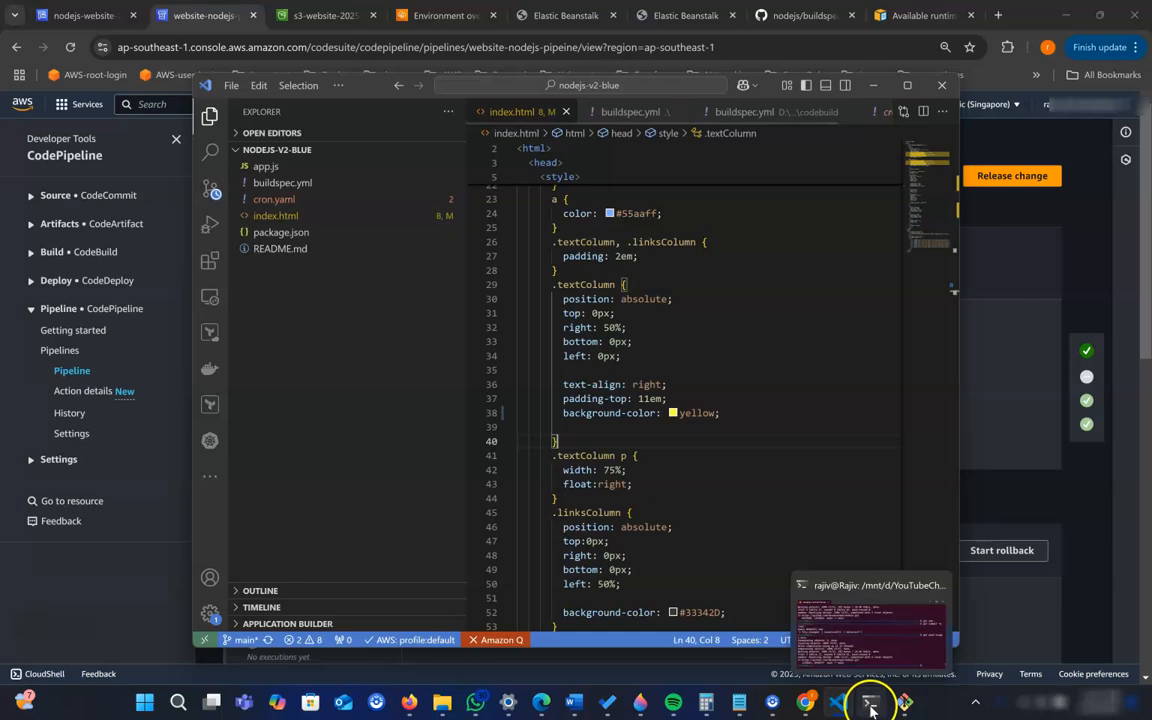
left_click(870, 655)
type("git a")
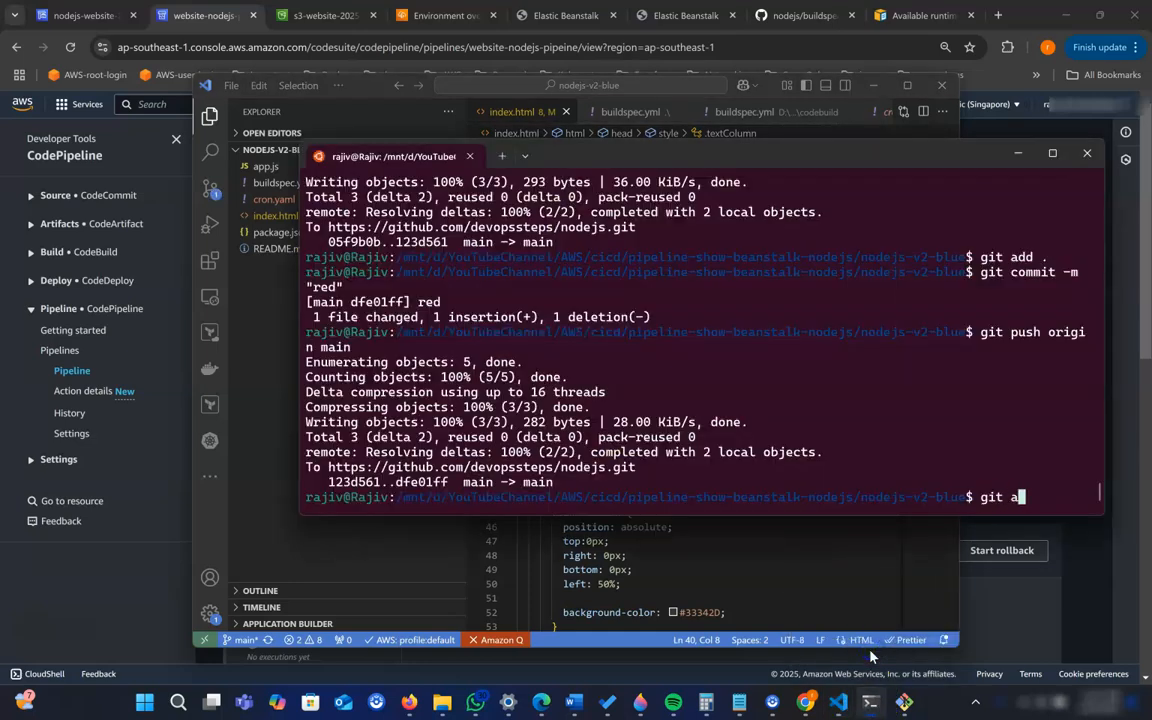
type("dd .")
key("Return")
- Commit the staged change with the message "yello" and push it to origin main
type("git commit -m ")
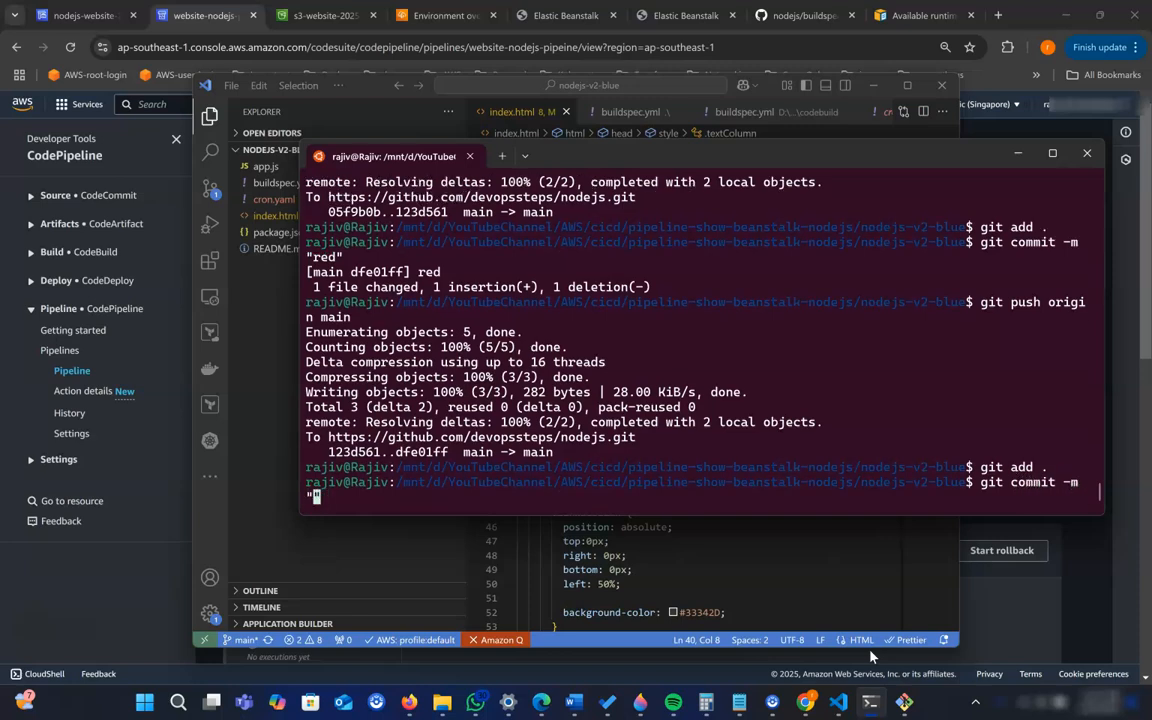
type("\"yello\"")
key("Return")
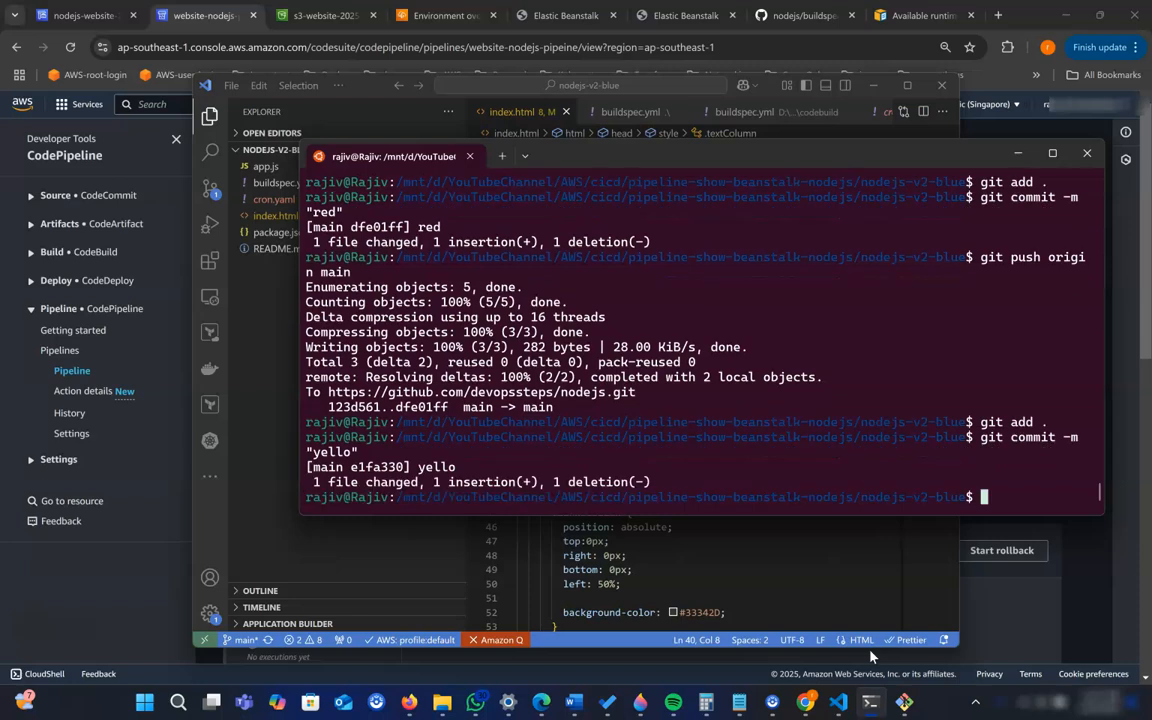
type("git push origin main")
key("Return")
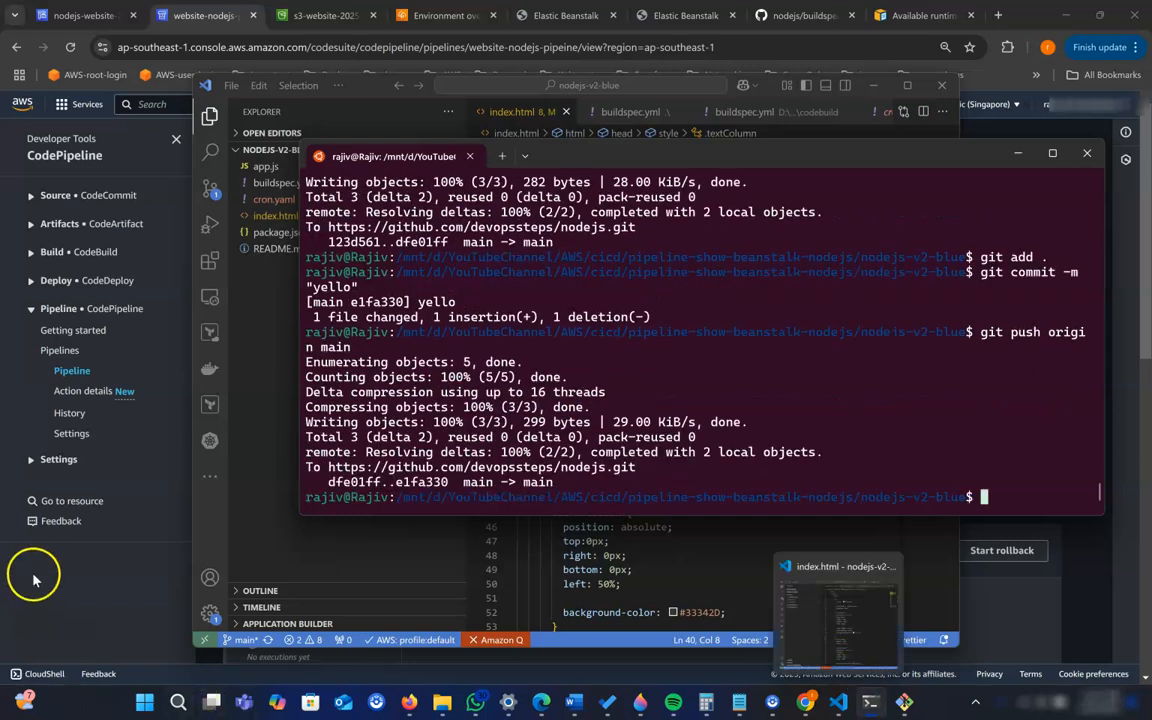
- Return to the pipeline in the browser and follow the new execution through Source, TestStage1 and Deploy
key("alt+Tab")
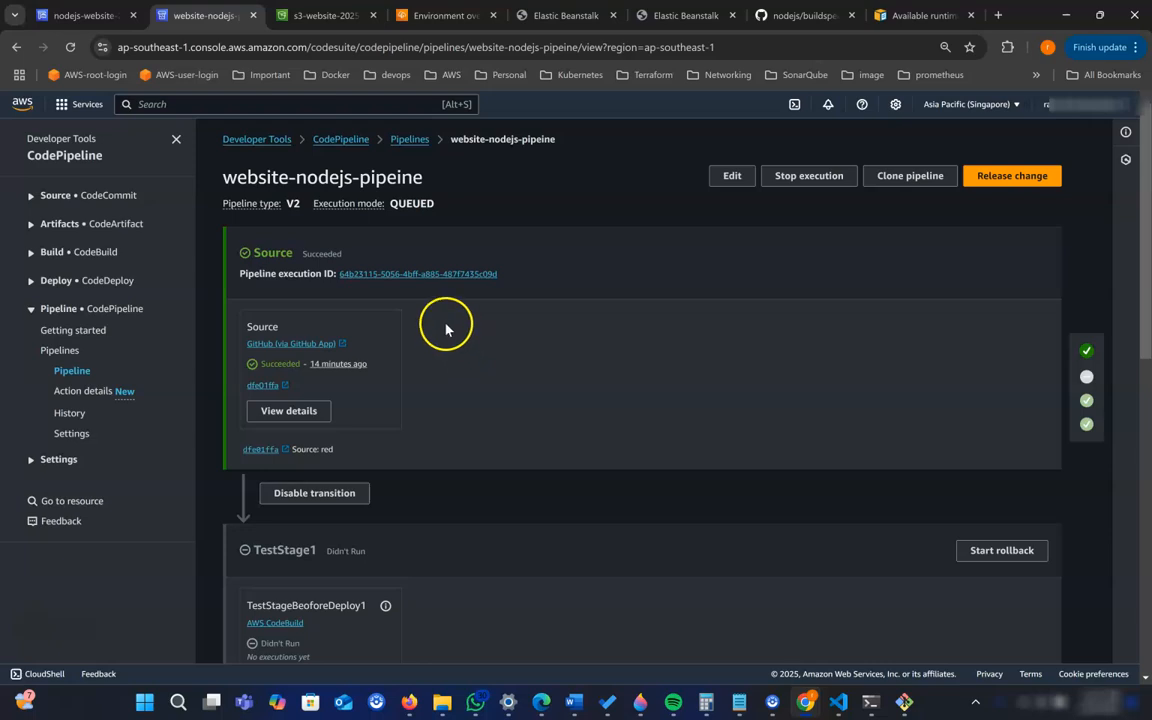
scroll(494, 391, "down", 3)
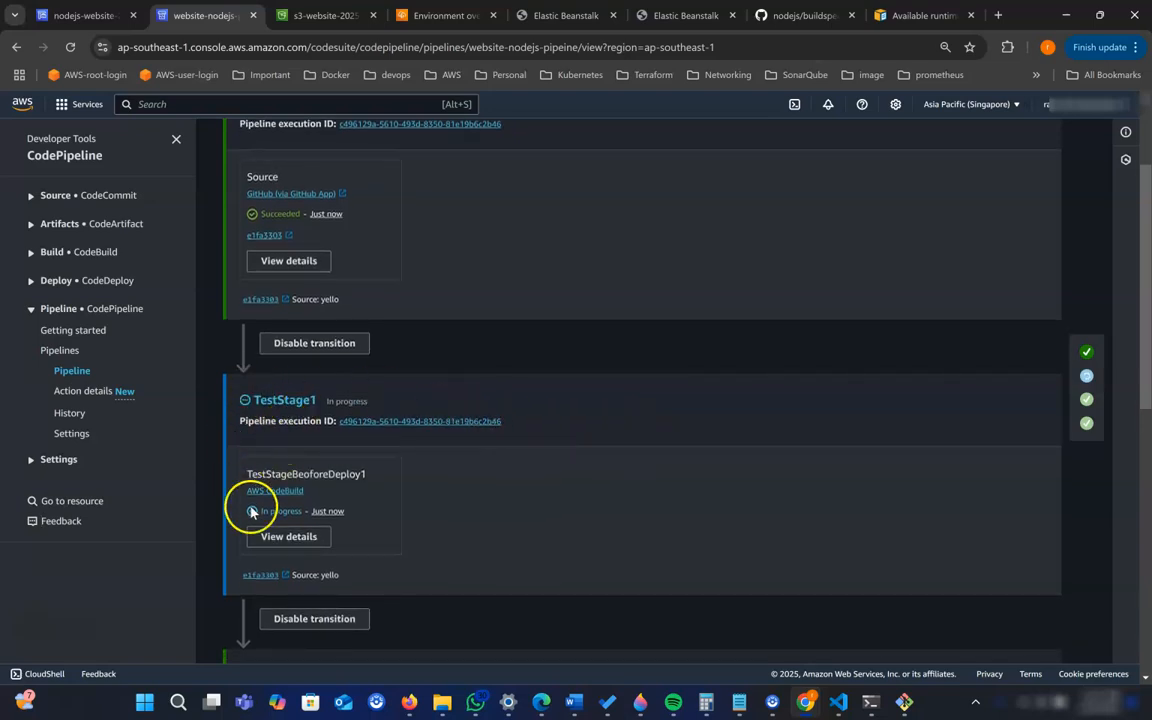
scroll(404, 442, "down", 2)
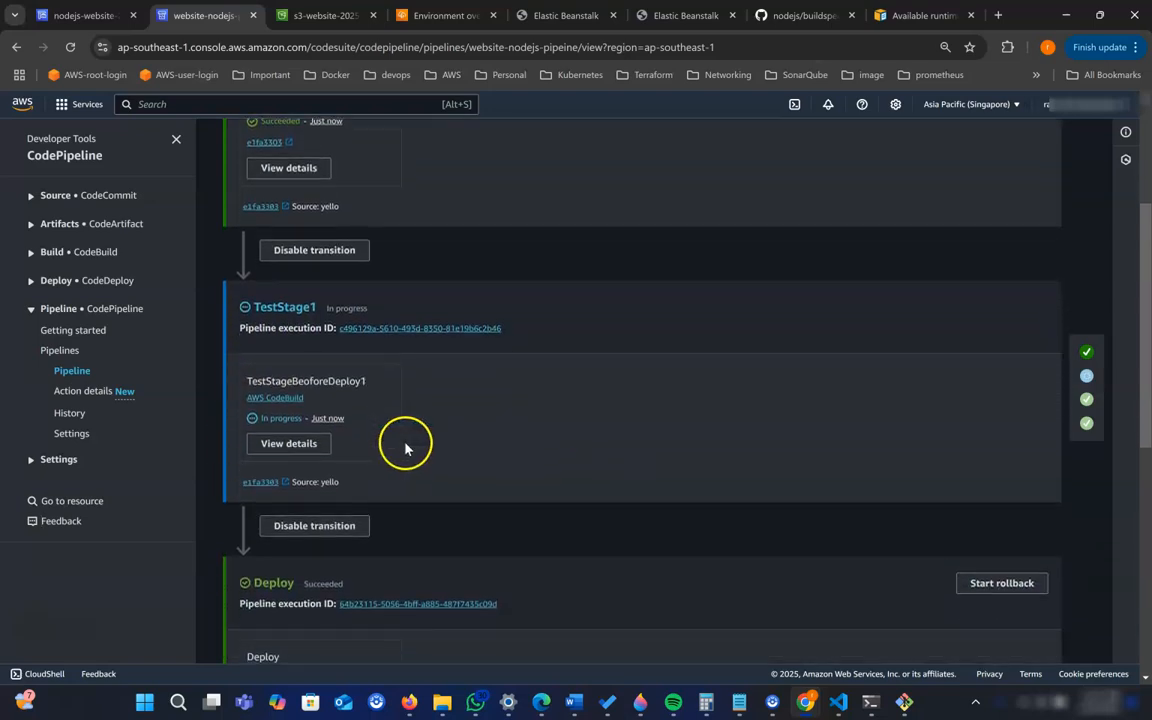
scroll(496, 437, "down", 1)
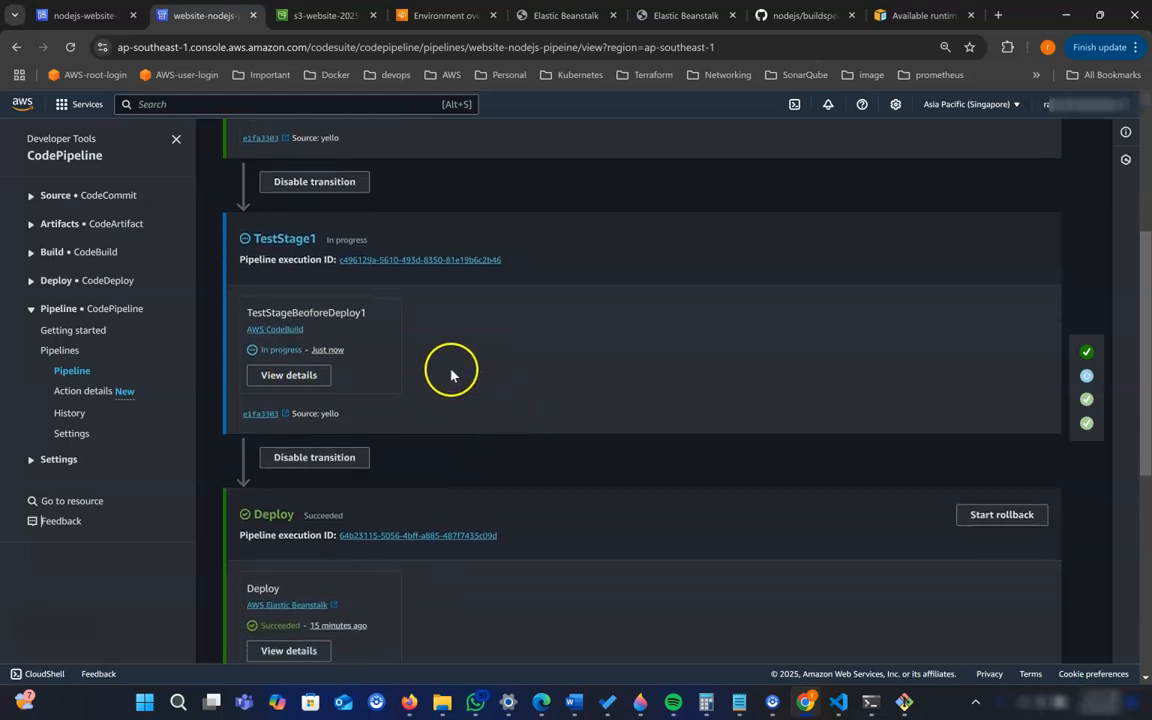
scroll(455, 381, "down", 1)
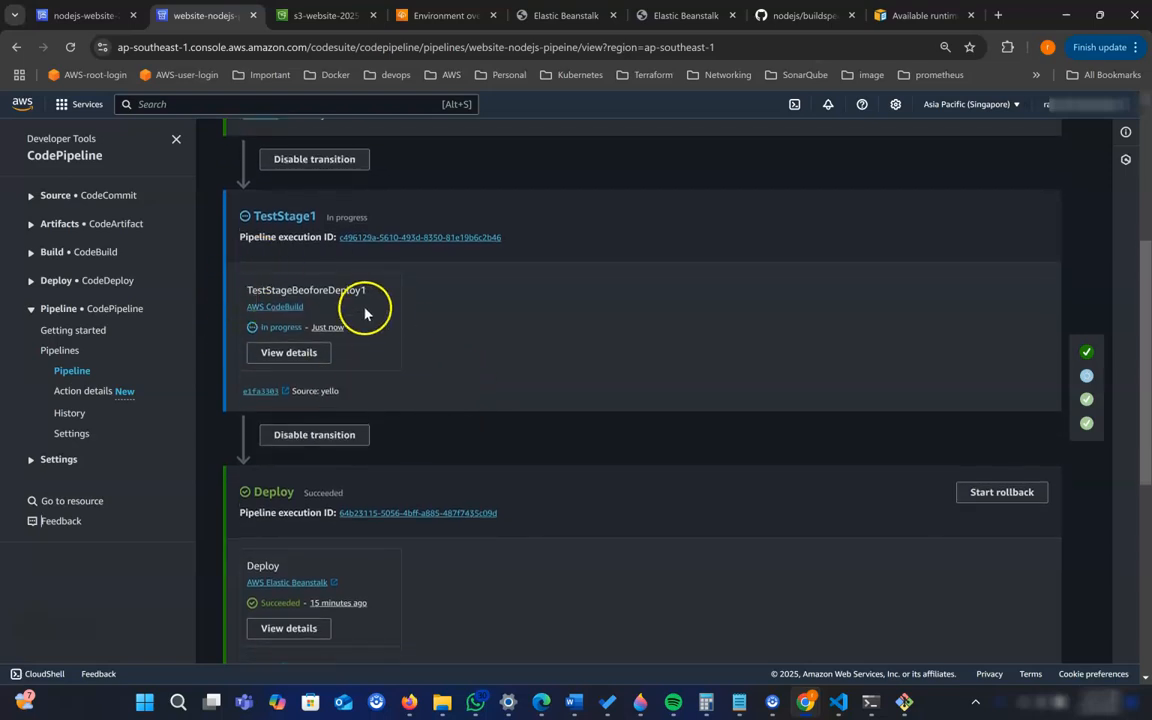
scroll(275, 476, "down", 1)
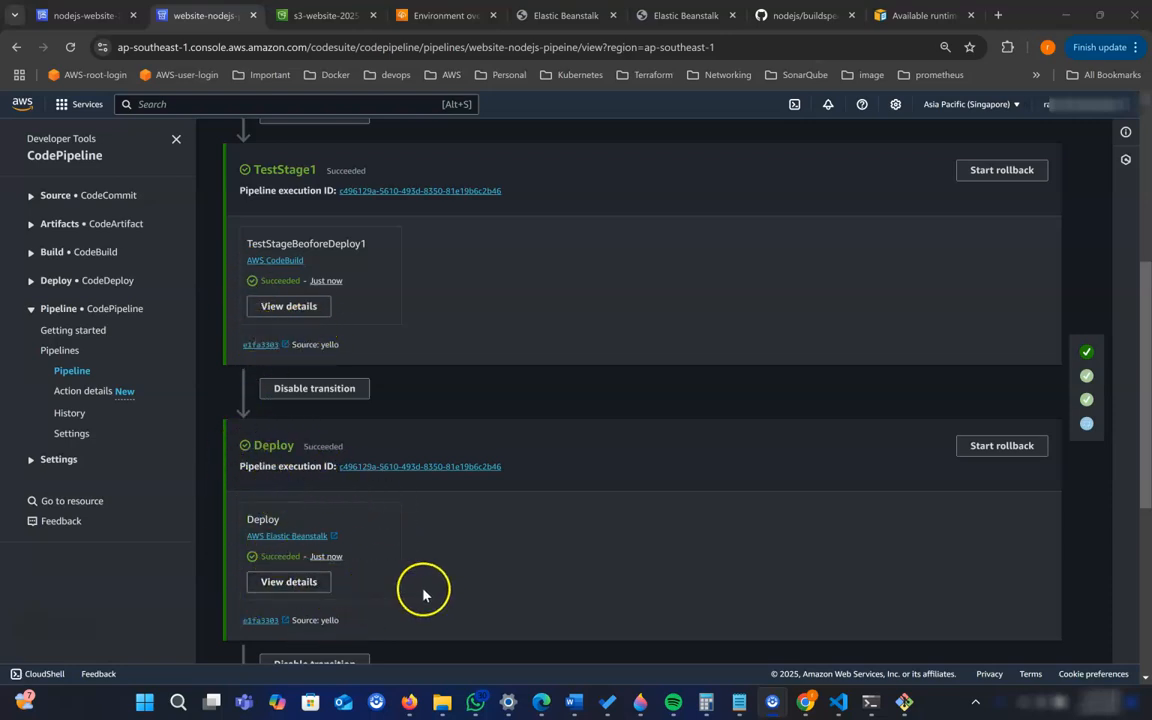
scroll(423, 595, "down", 2)
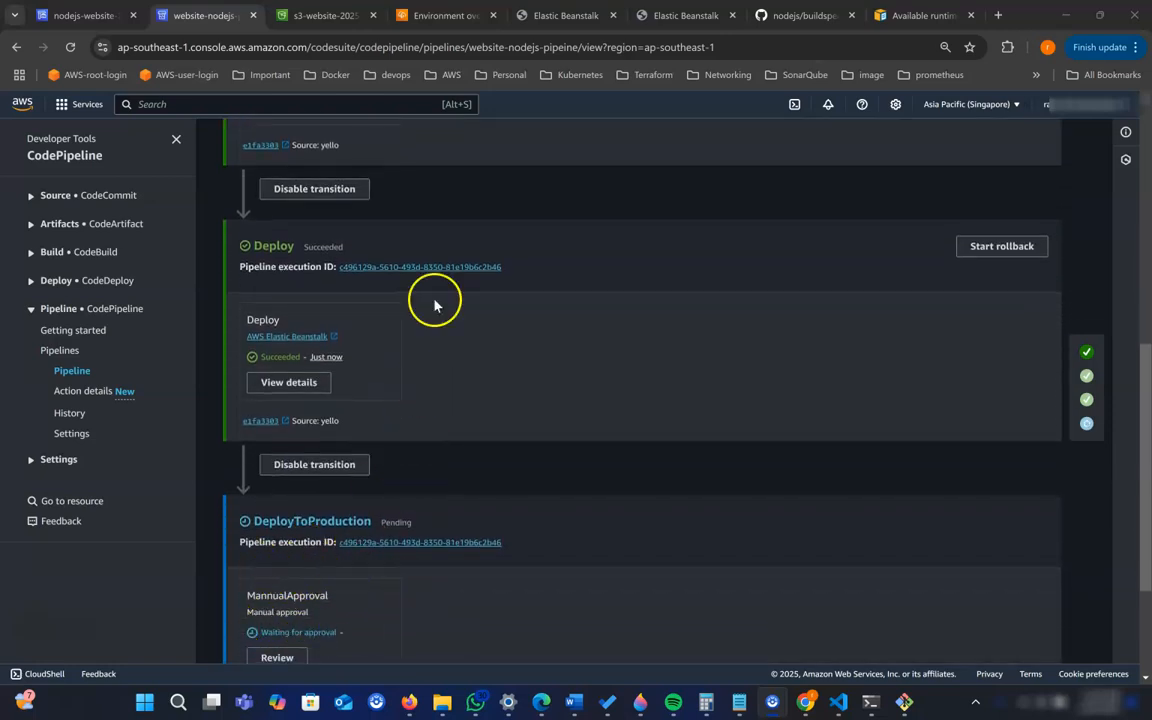
- Reload the website-dev-env-2 site to check its background colour and compare it with the website-prod-env site
left_click(549, 16)
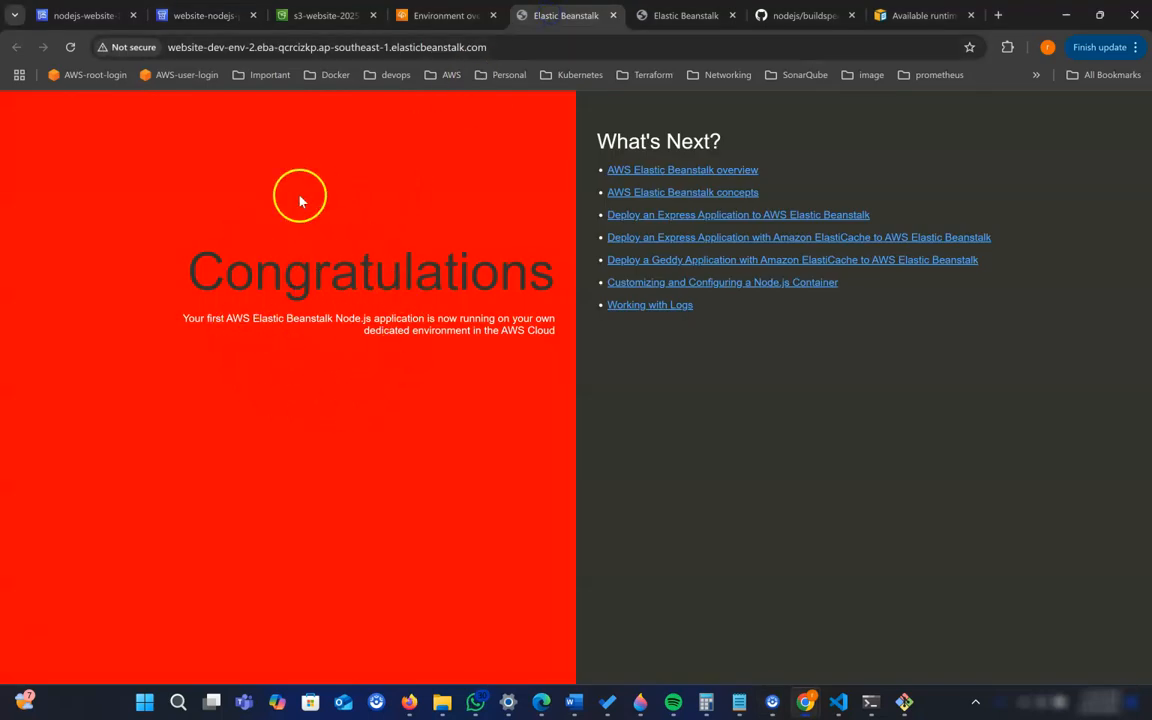
left_click(70, 50)
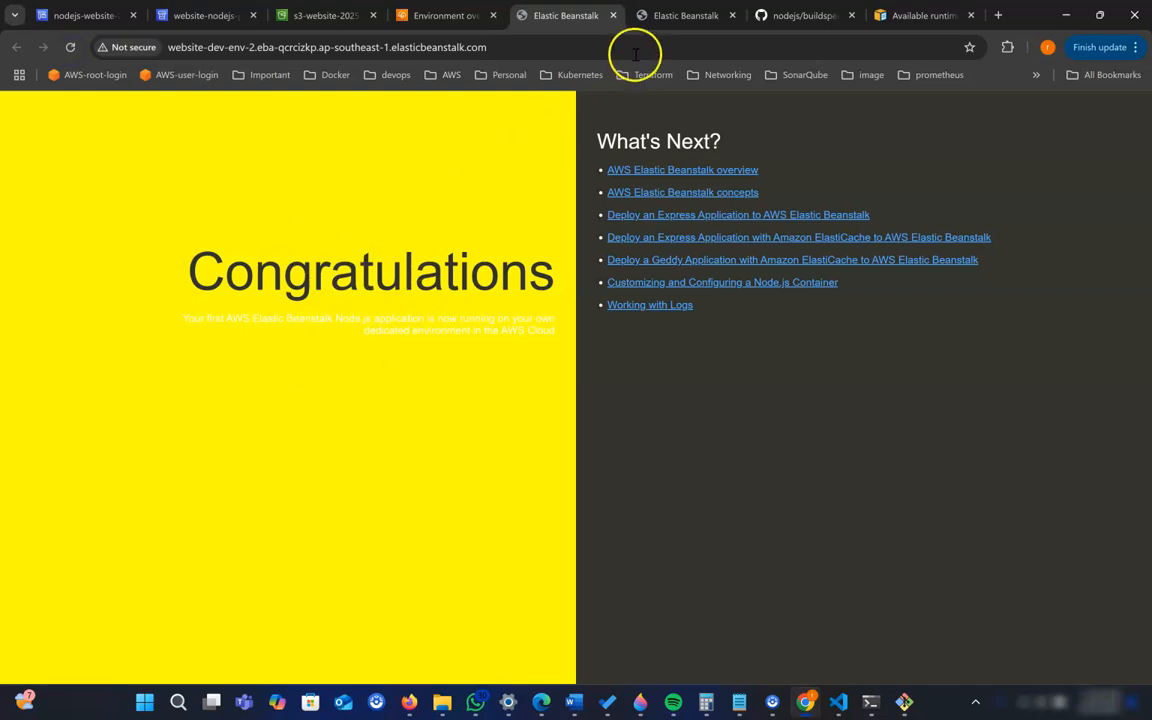
left_click(665, 22)
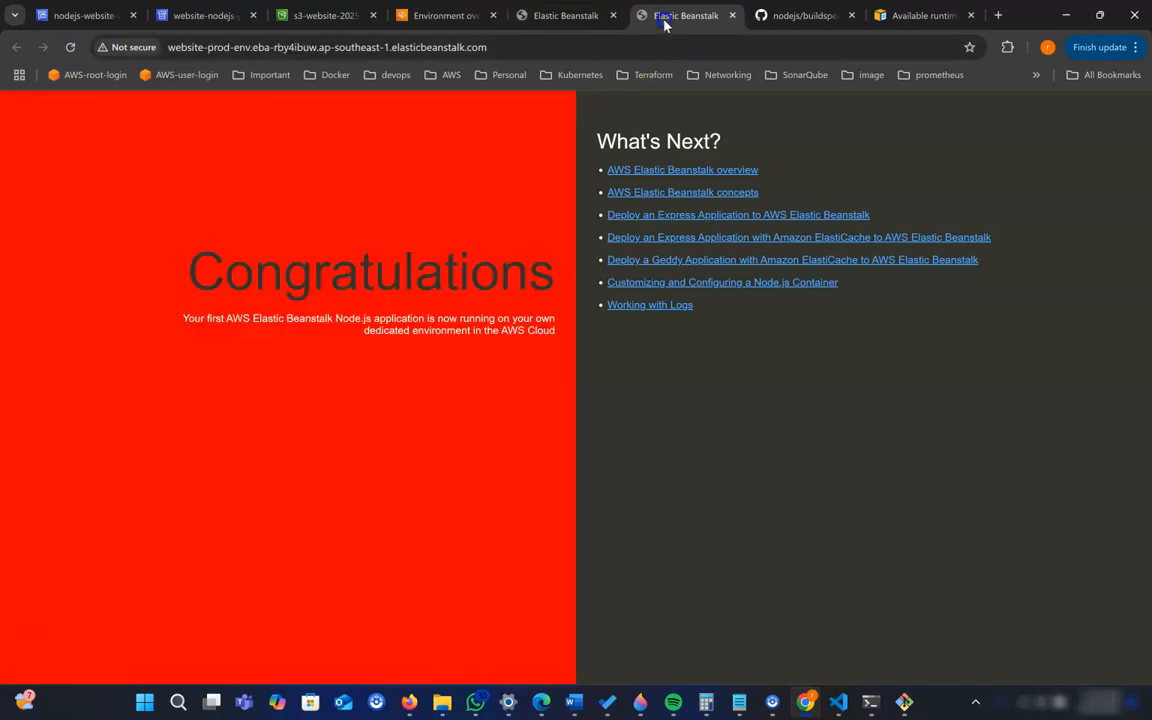
- Return to website-nodejs-pipeine and approve the MannualApproval action in the DeployToProduction stage without a comment
left_click(88, 18)
left_click(206, 18)
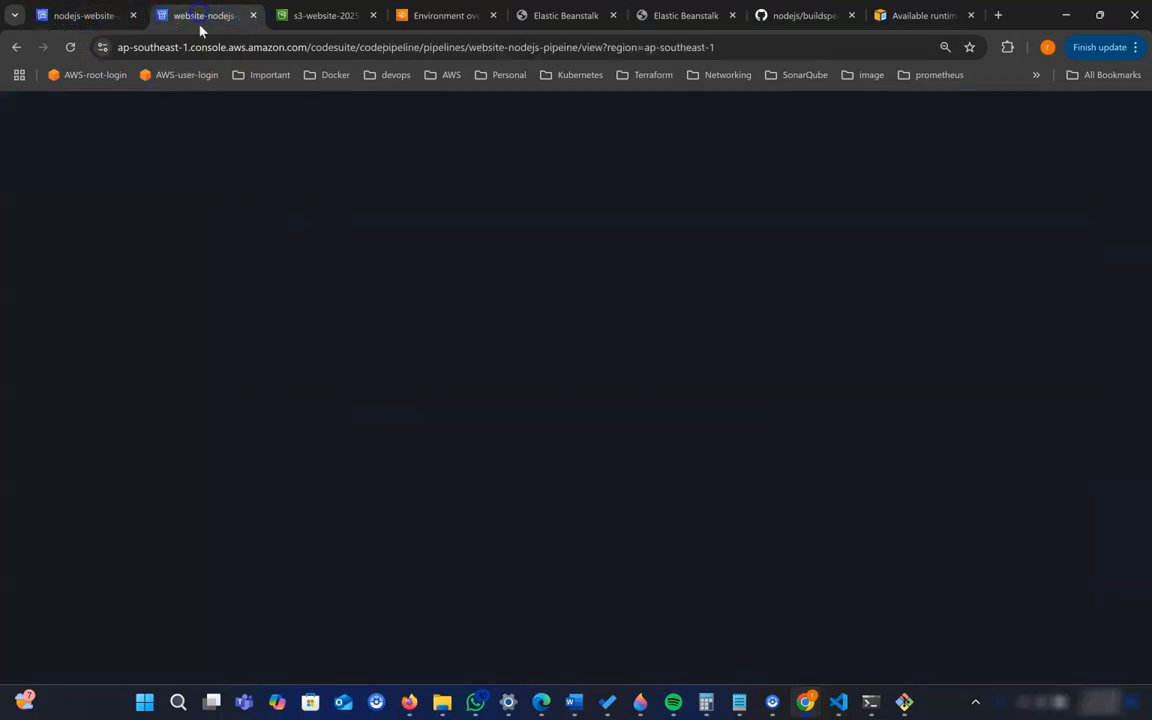
scroll(450, 435, "down", 2)
left_click(280, 510)
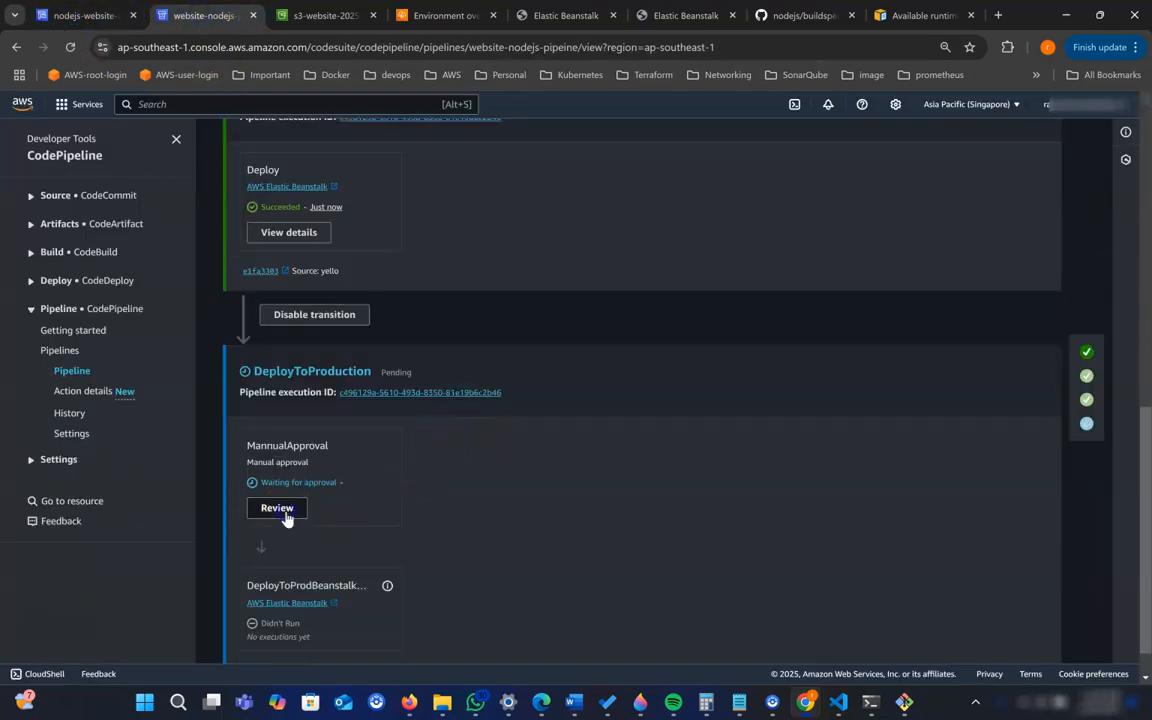
left_click(421, 448)
left_click(437, 531)
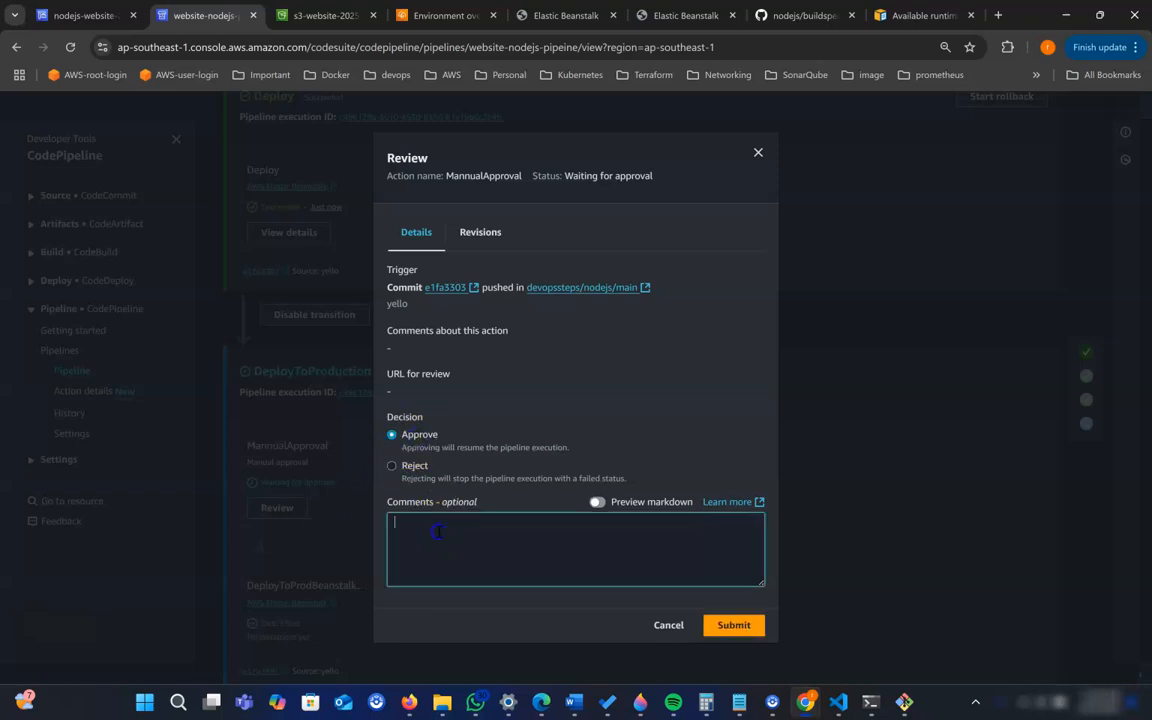
left_click(744, 630)
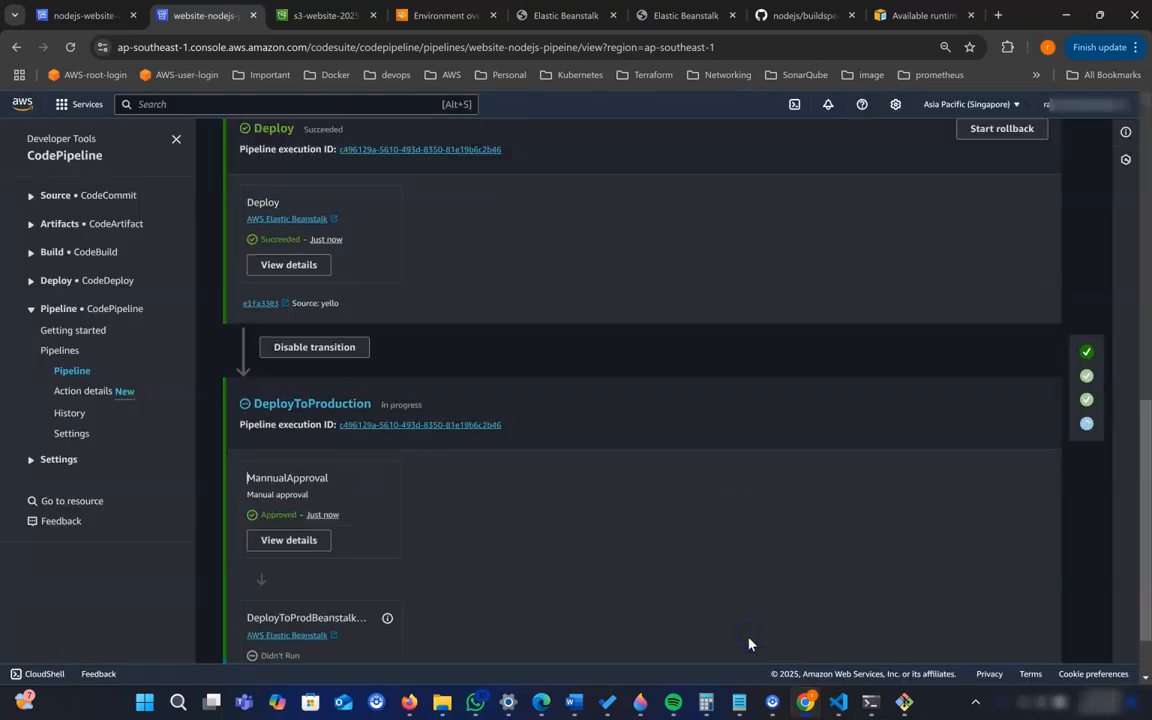
- Check the production site, return to the pipeline and monitor its stages while DeployToProduction runs
left_click(681, 16)
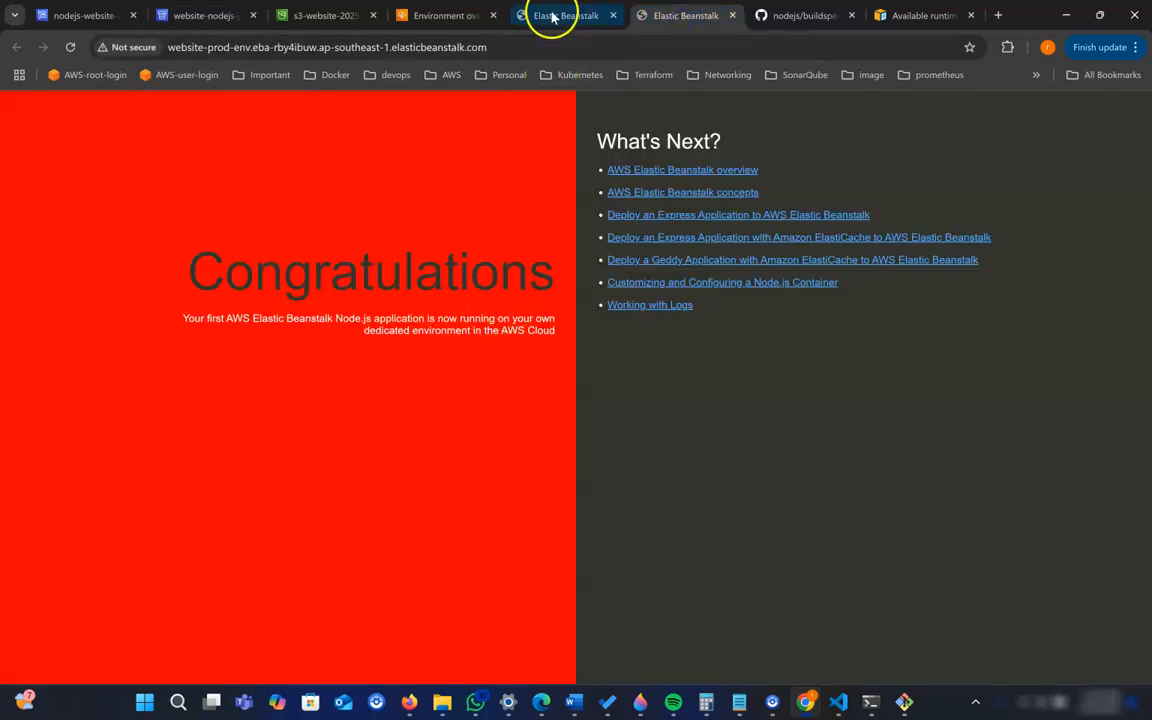
left_click(198, 18)
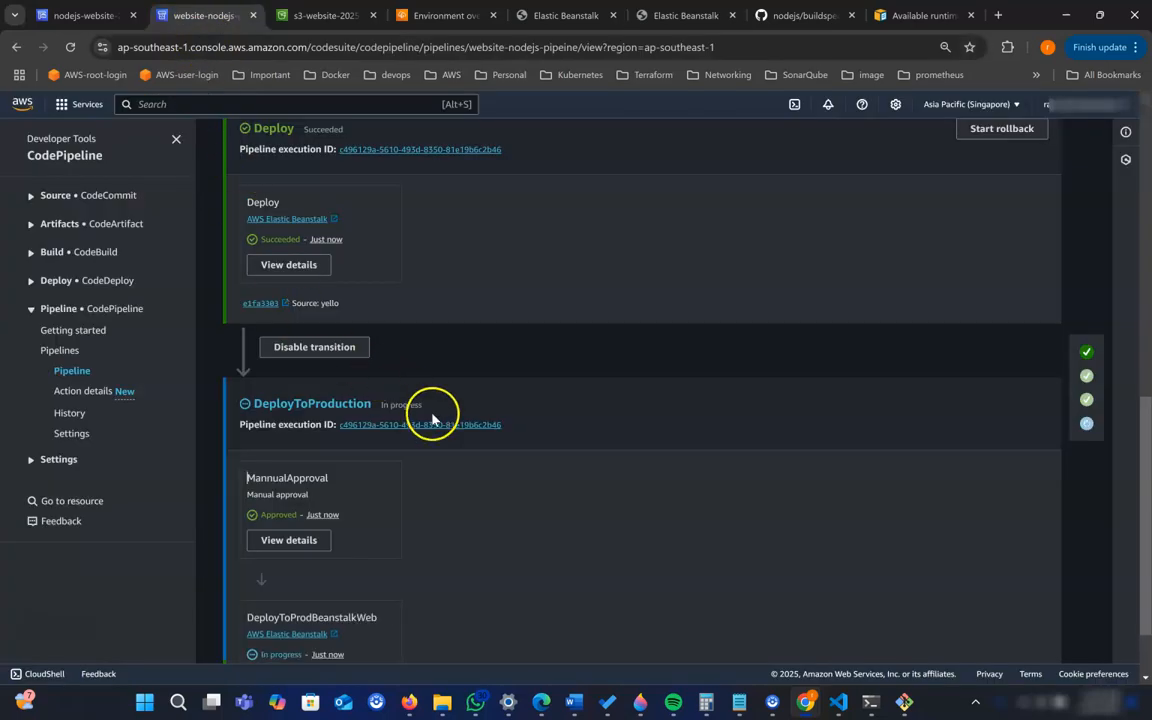
scroll(432, 418, "down", 2)
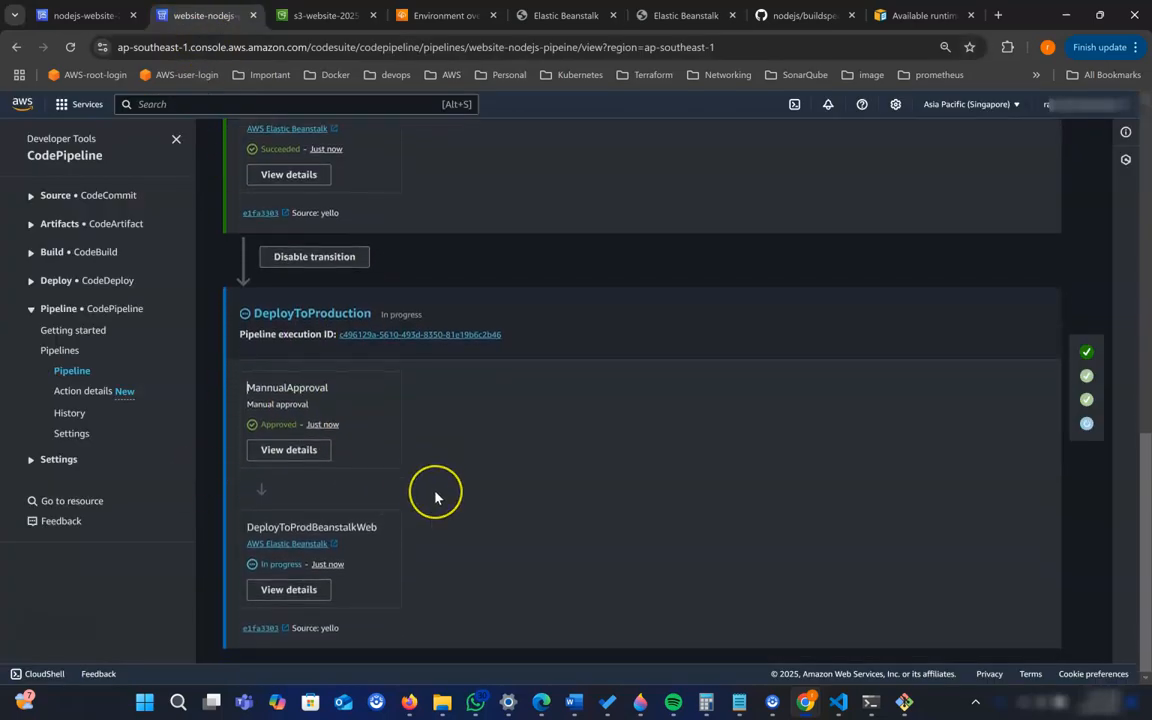
scroll(435, 497, "up", 3)
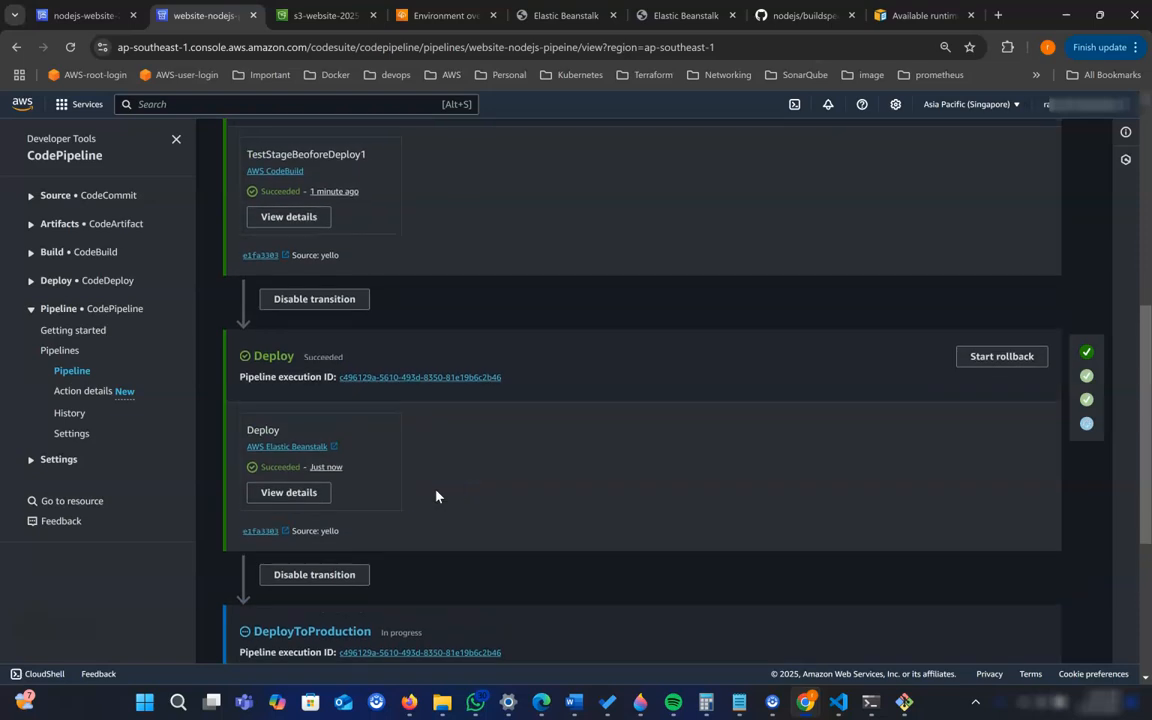
scroll(435, 497, "up", 2)
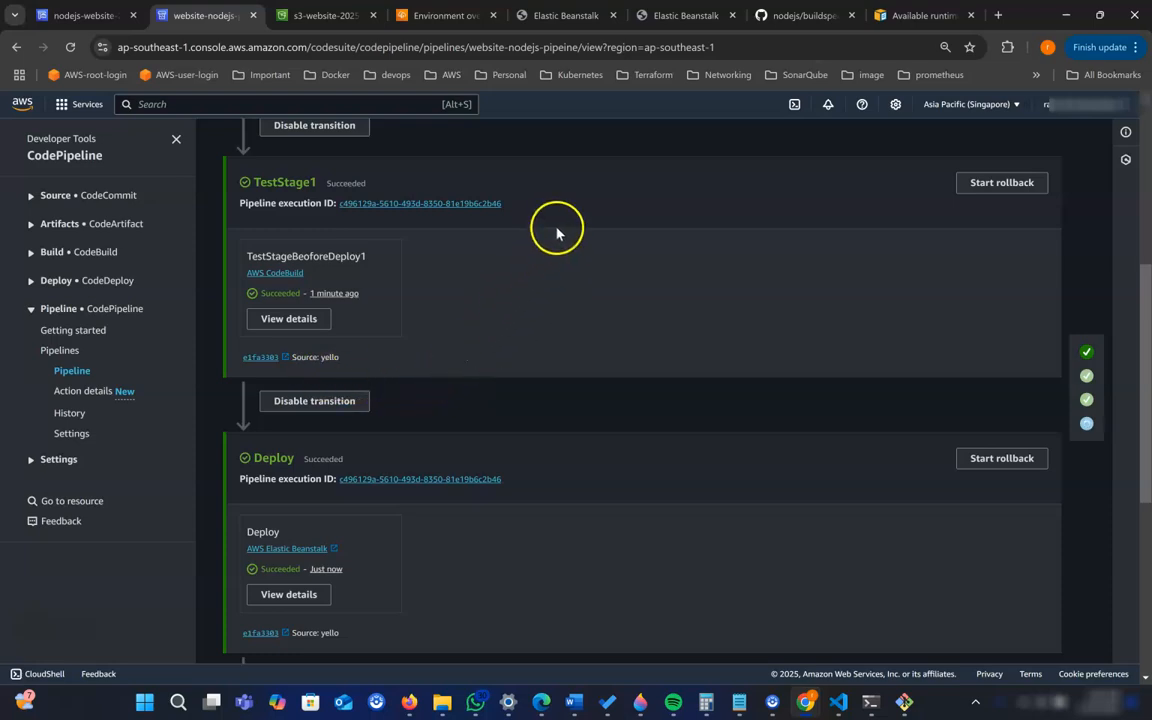
scroll(432, 405, "down", 1)
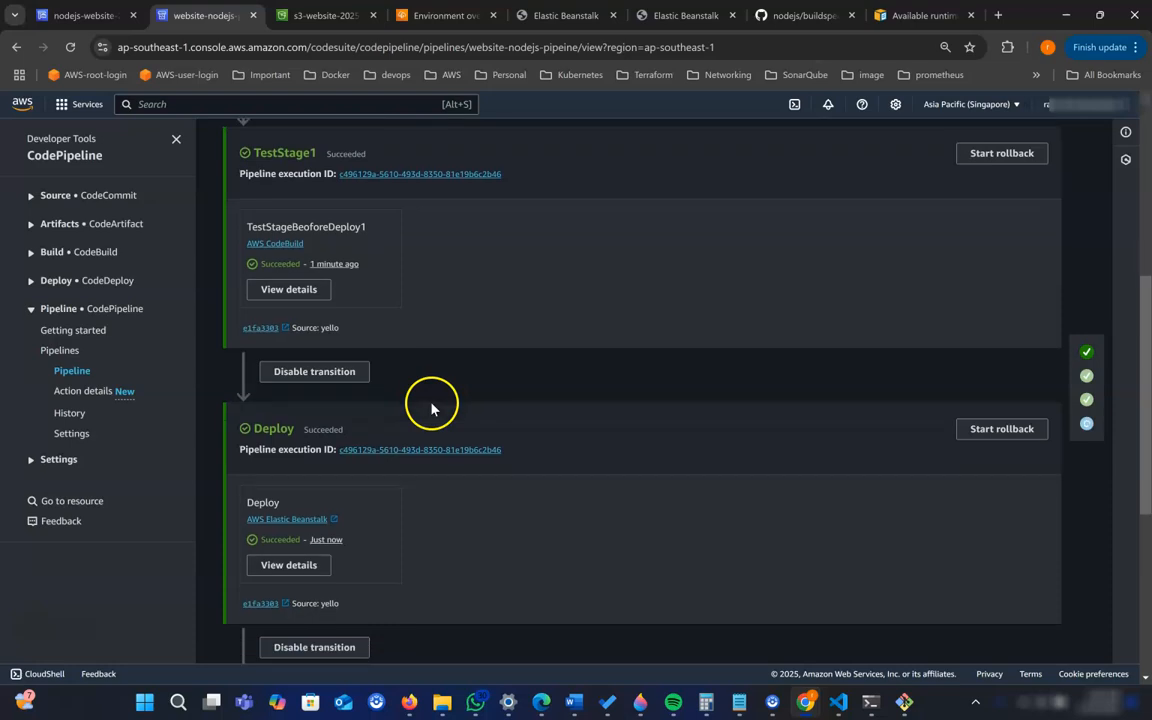
scroll(300, 392, "down", 1)
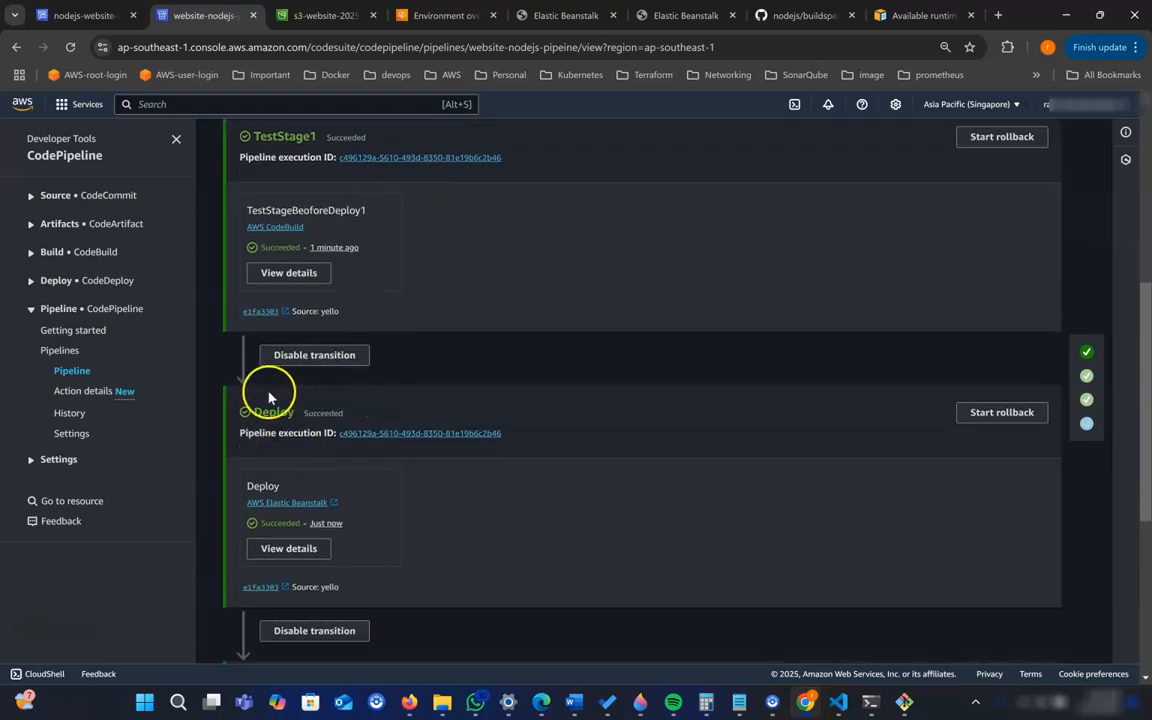
scroll(440, 545, "down", 3)
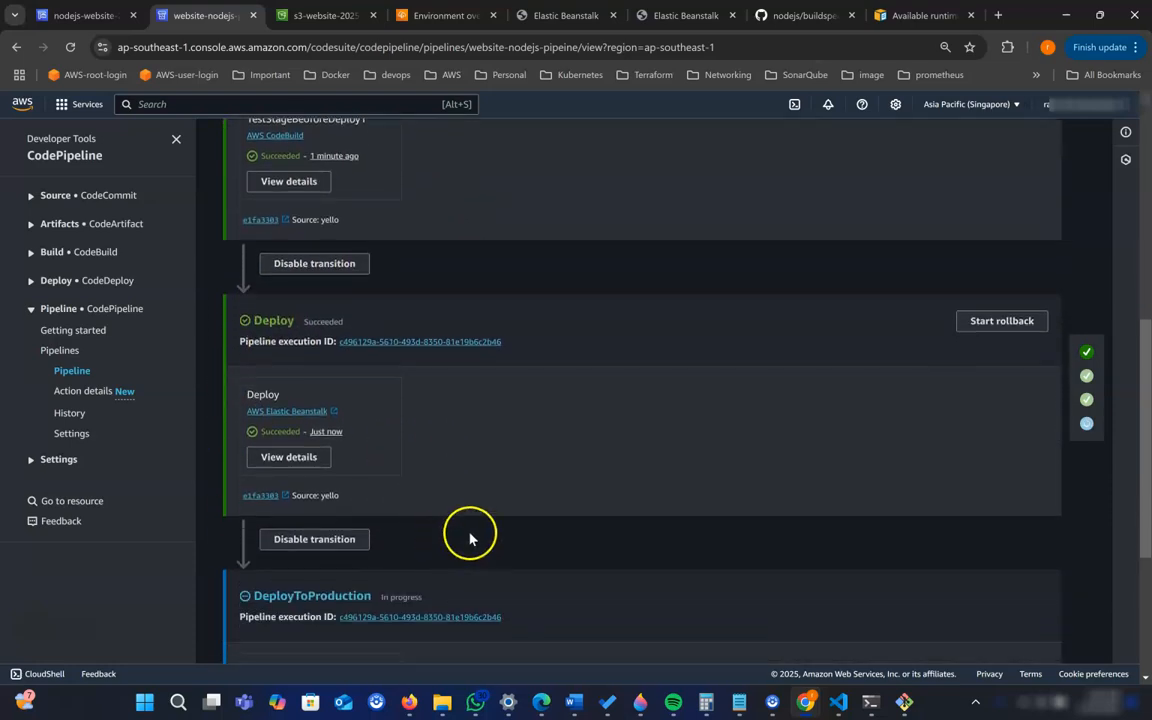
scroll(486, 517, "down", 1)
scroll(500, 500, "down", 1)
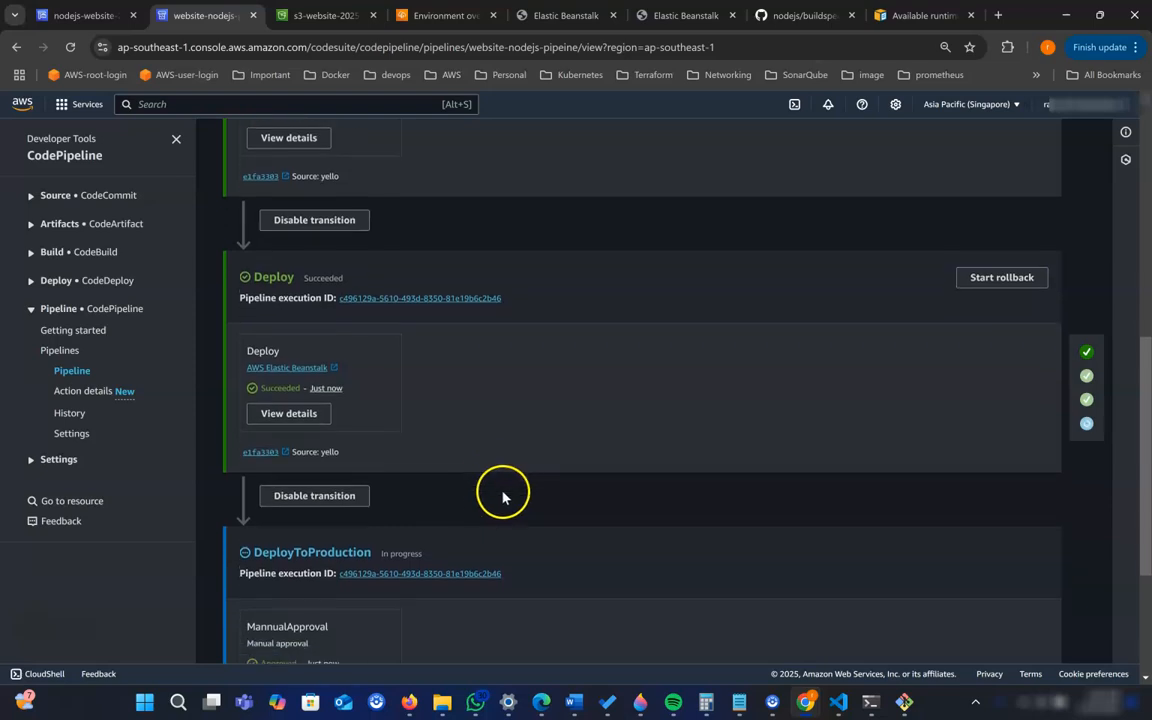
scroll(503, 494, "down", 1)
scroll(490, 440, "up", 1)
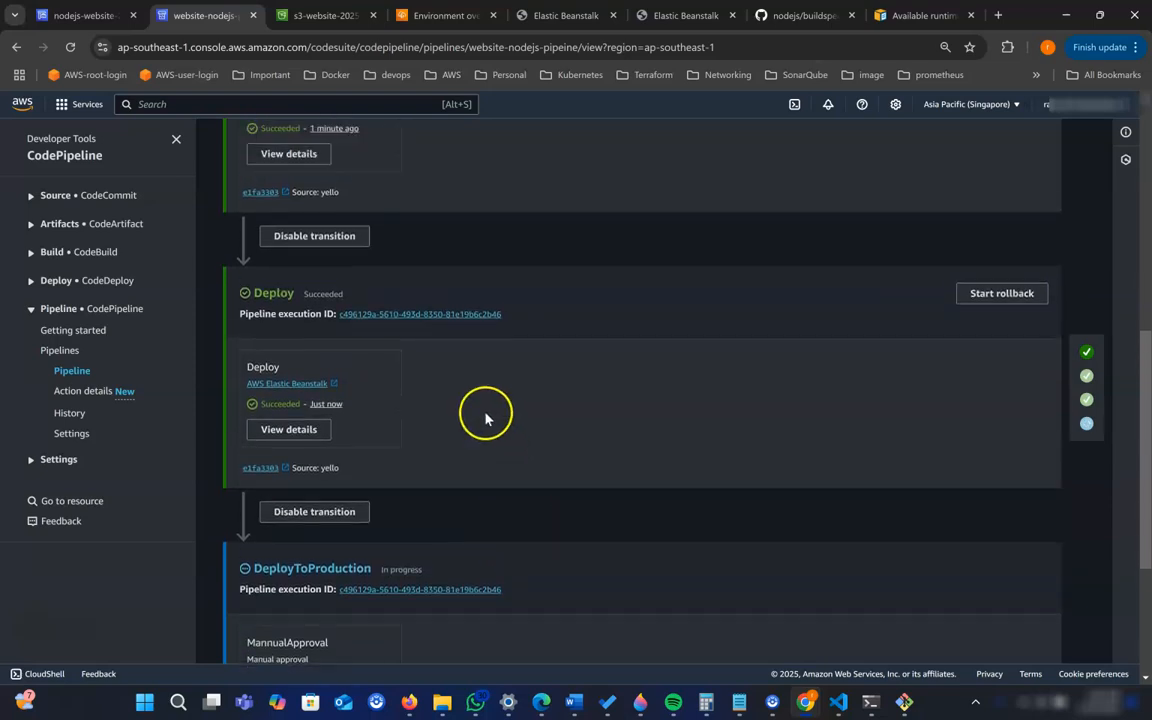
scroll(509, 404, "up", 3)
scroll(443, 350, "down", 4)
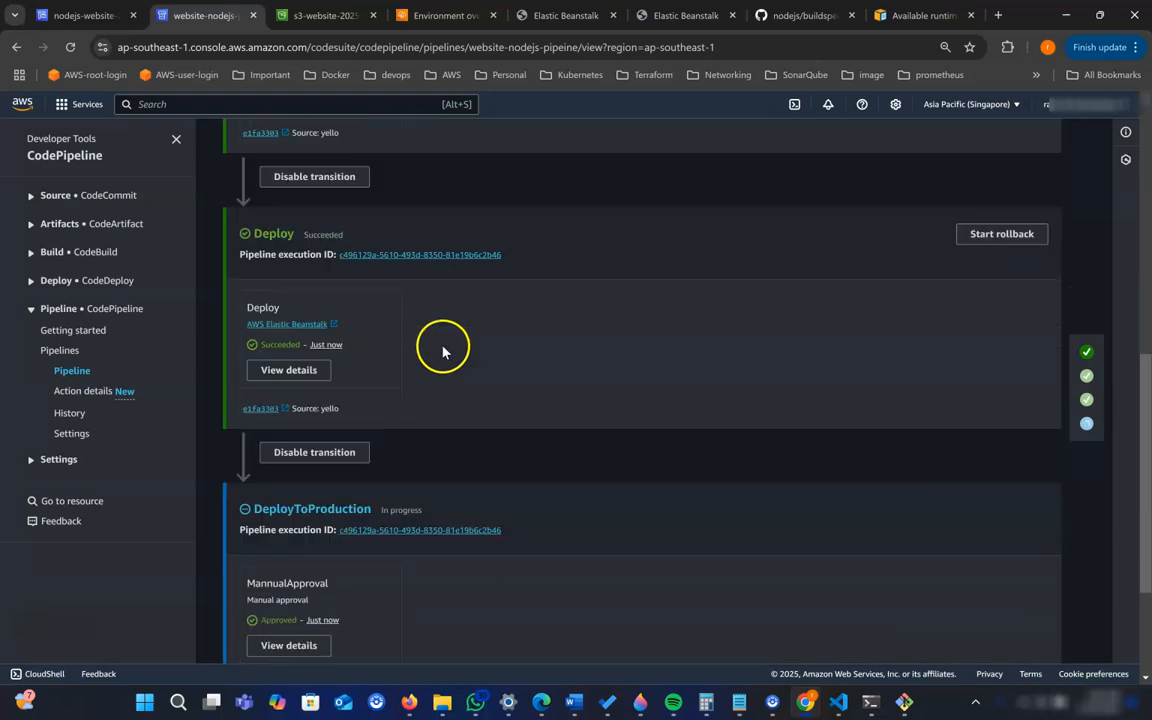
scroll(458, 358, "down", 1)
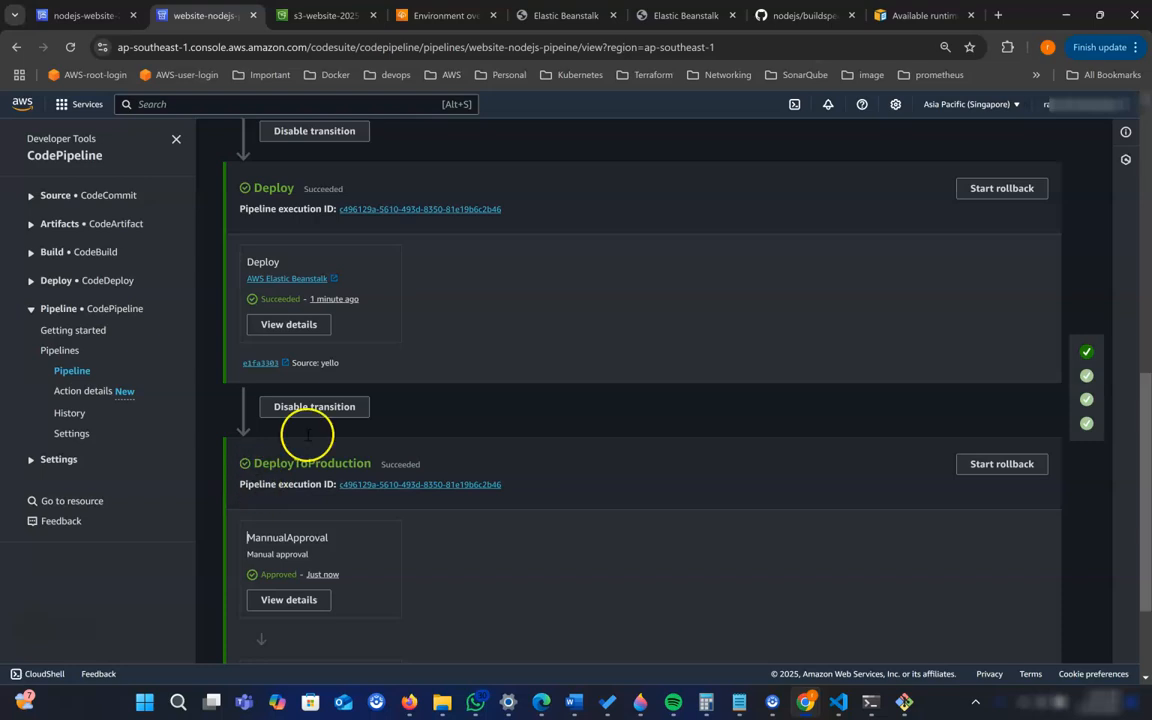
- Reload the website-prod-env site to check its background colour, then review the TestStage1, Deploy and DeployToProduction stages in the pipeline
left_click(661, 17)
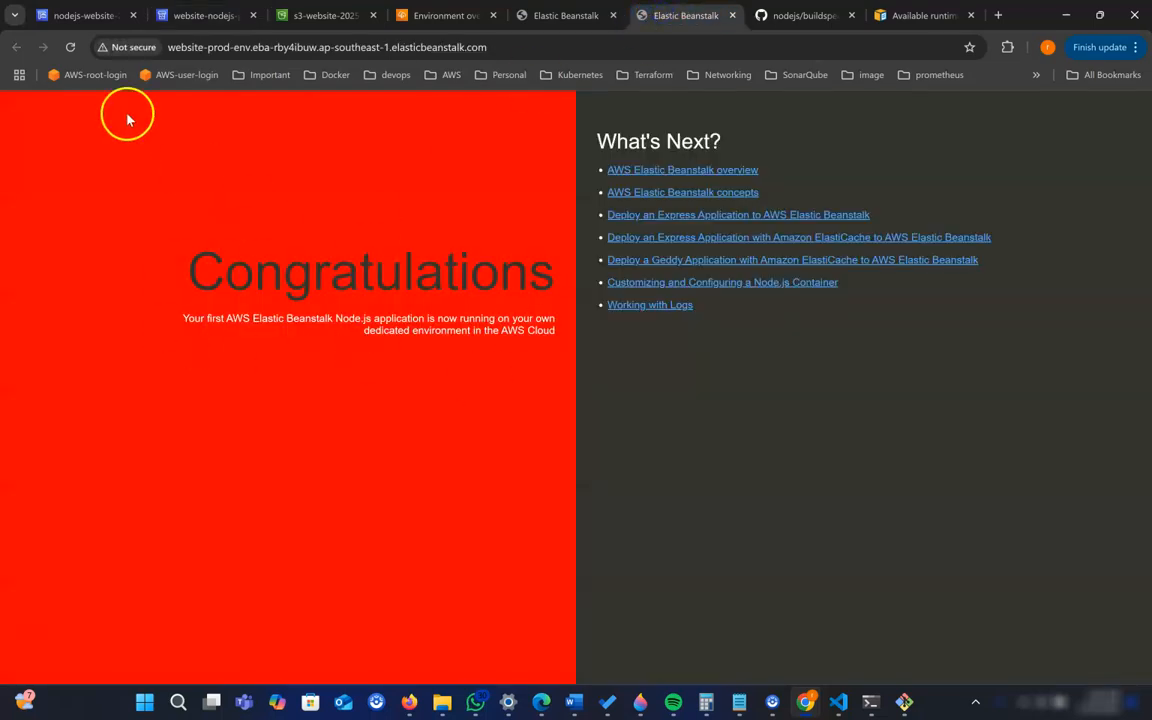
left_click(70, 50)
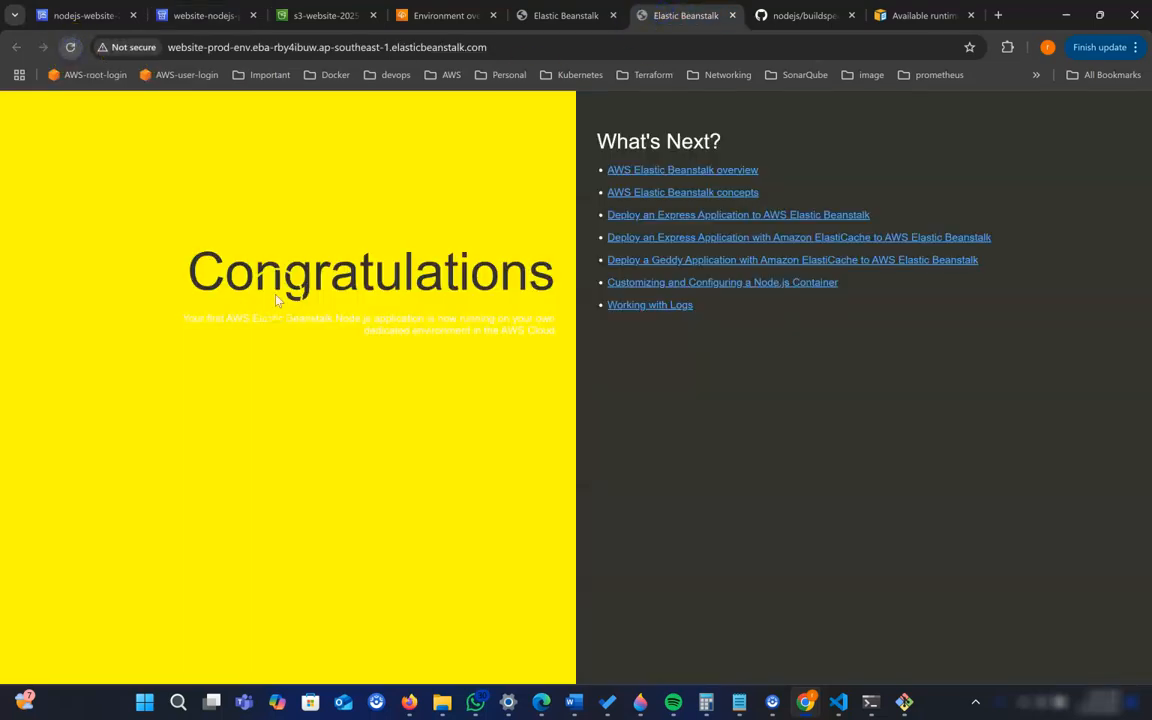
left_click(200, 16)
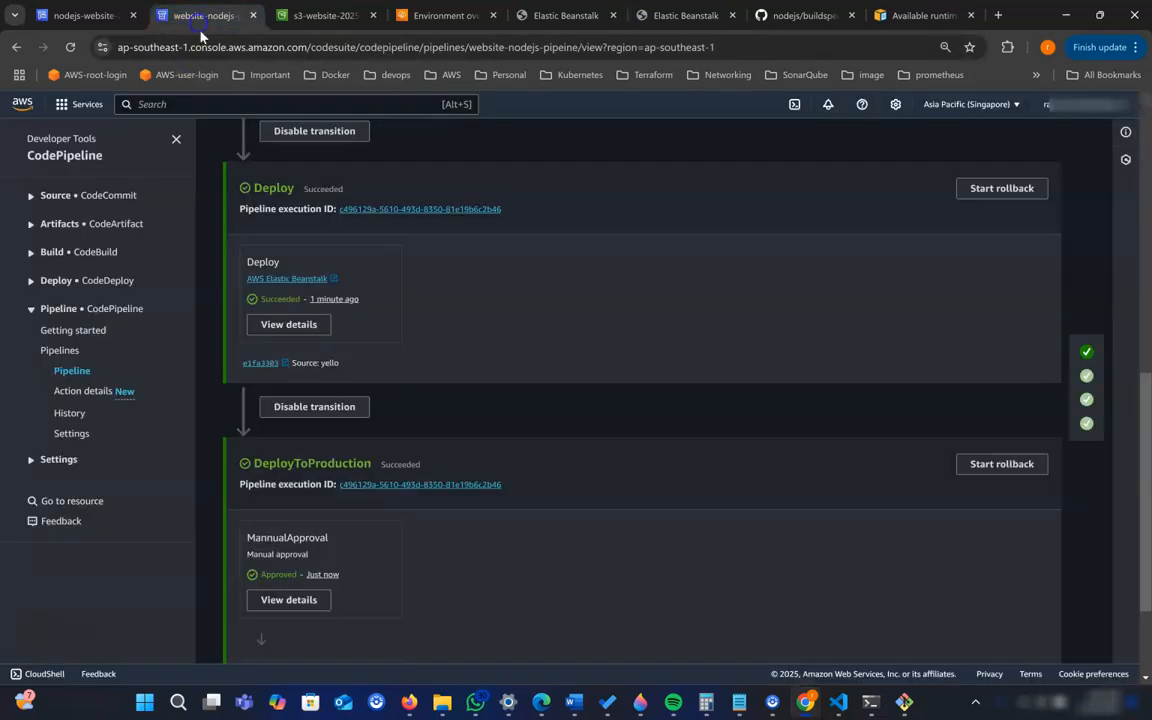
scroll(448, 484, "up", 3)
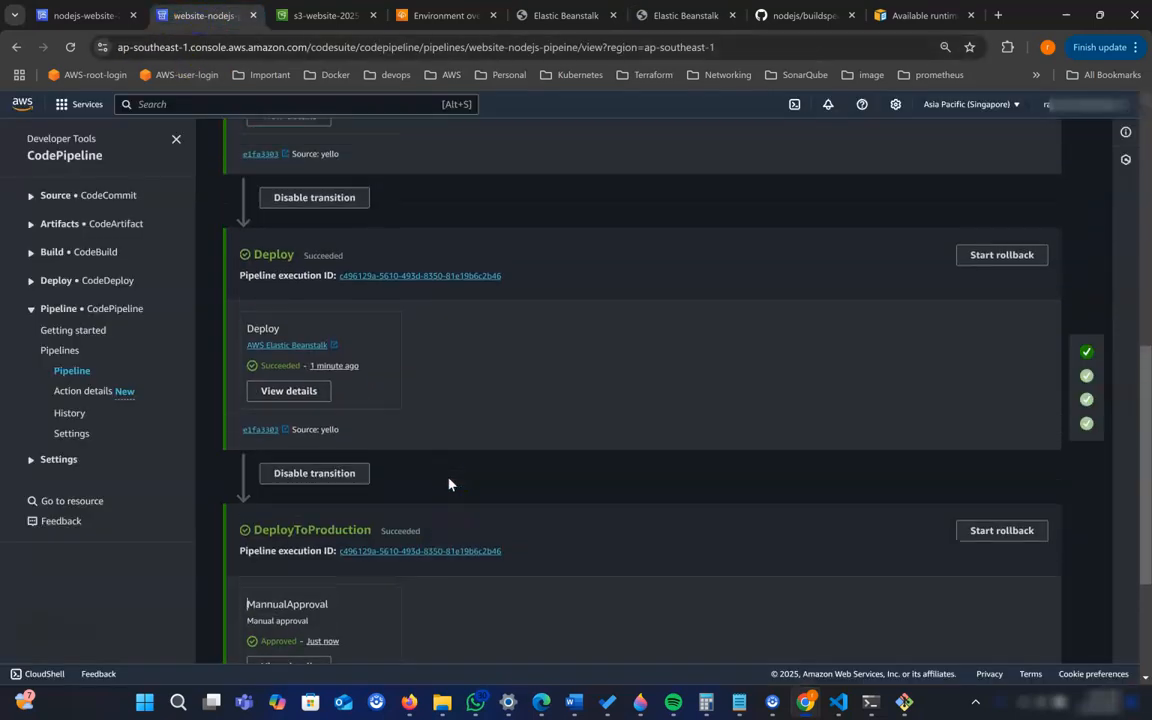
scroll(450, 478, "up", 2)
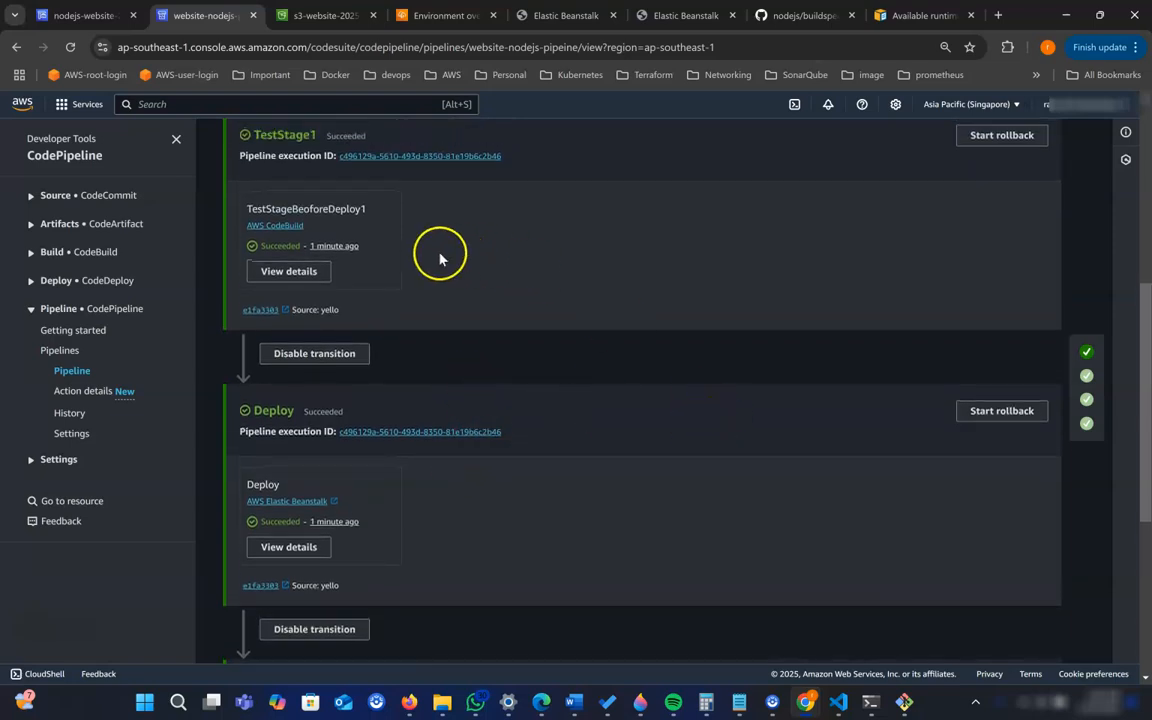
scroll(640, 330, "up", 1)
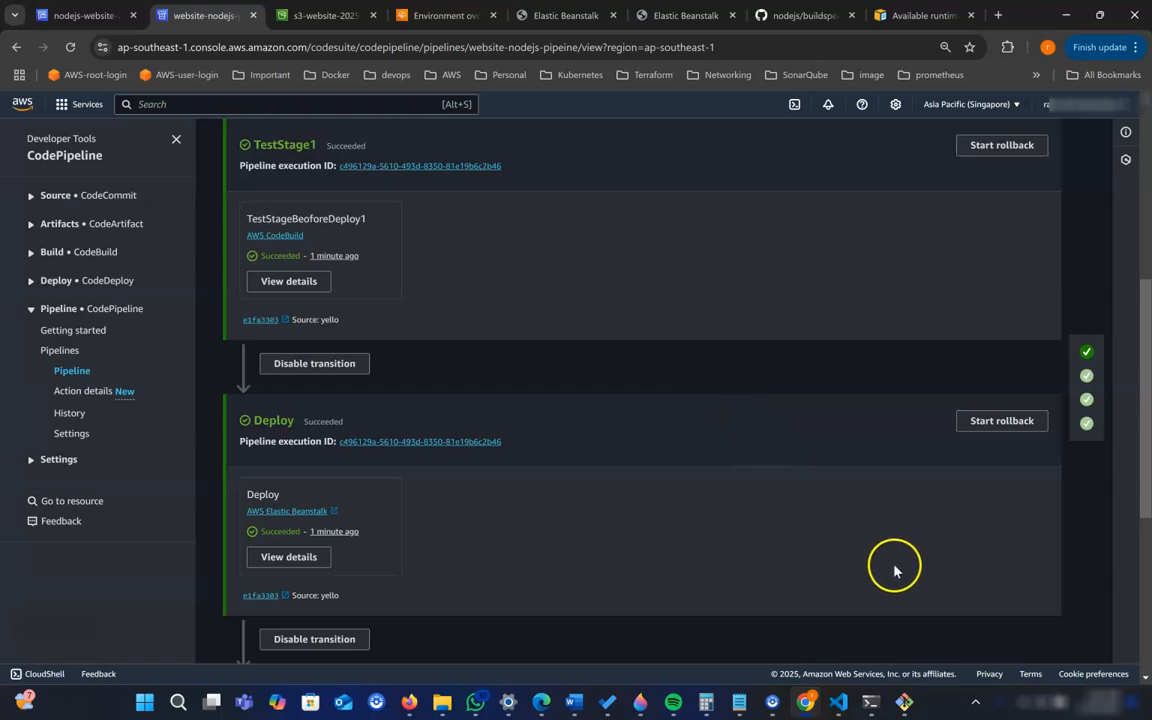
scroll(342, 245, "up", 1)
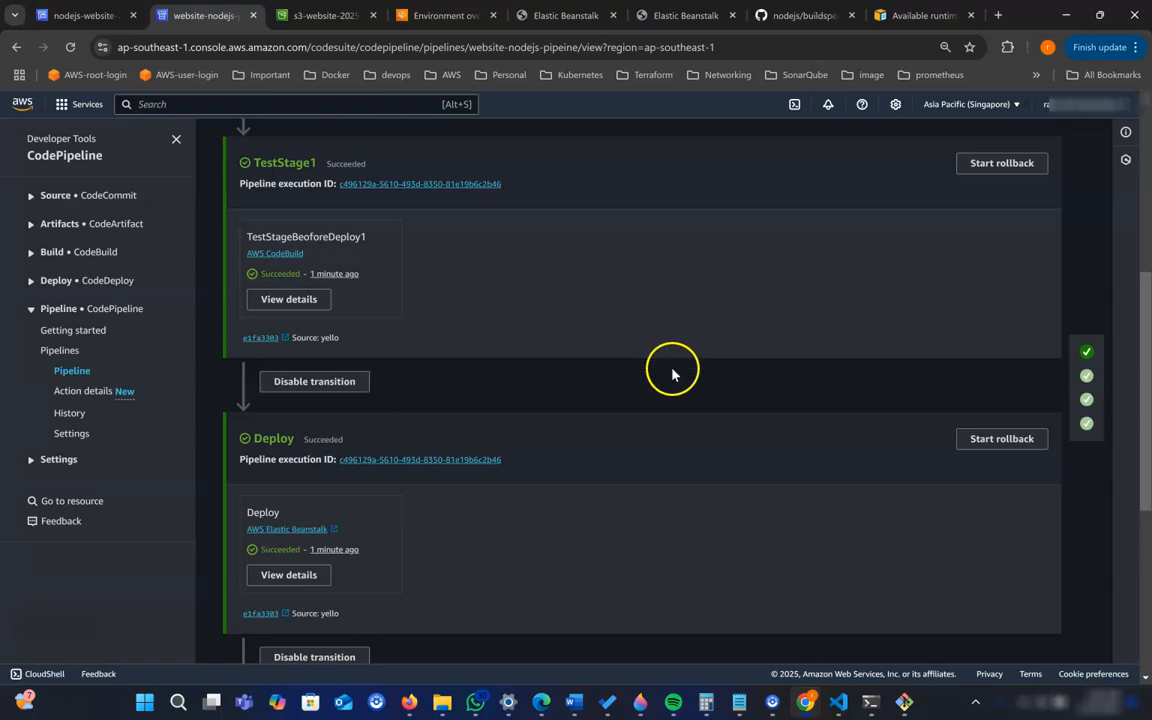
- Switch to VS Code and set the .textColumn background-color in index.html to purple
left_click(838, 703)
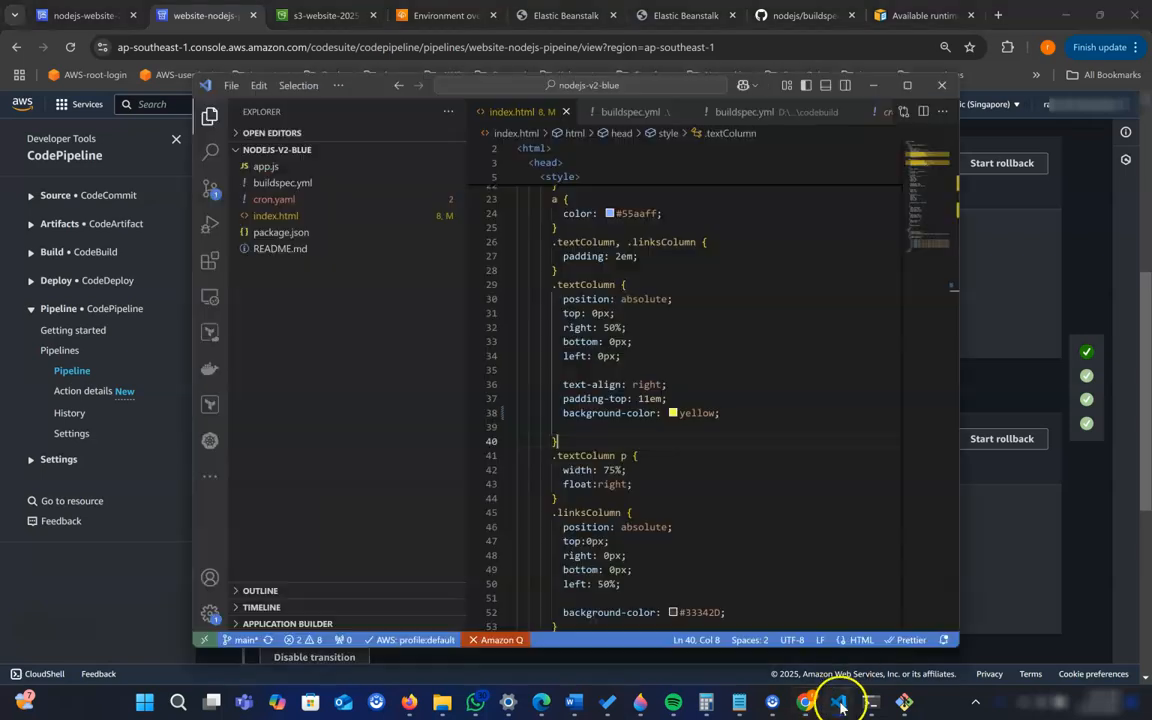
double_click(697, 415)
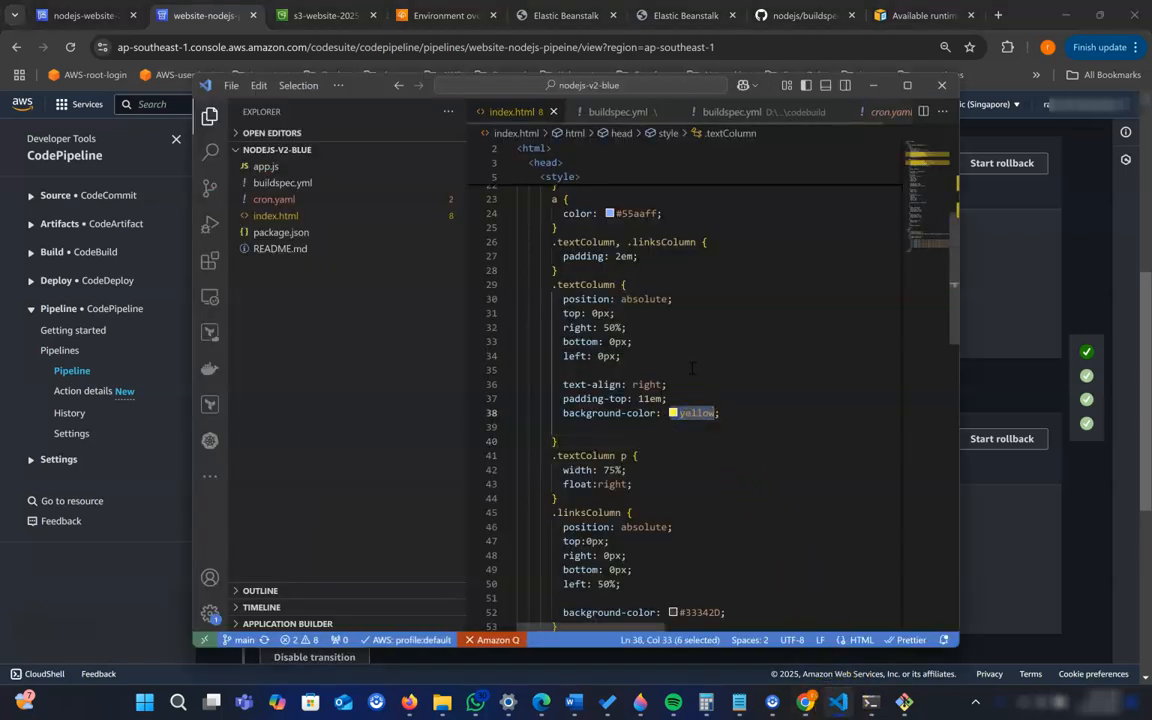
scroll(808, 481, "down", 2)
scroll(808, 481, "down", 1)
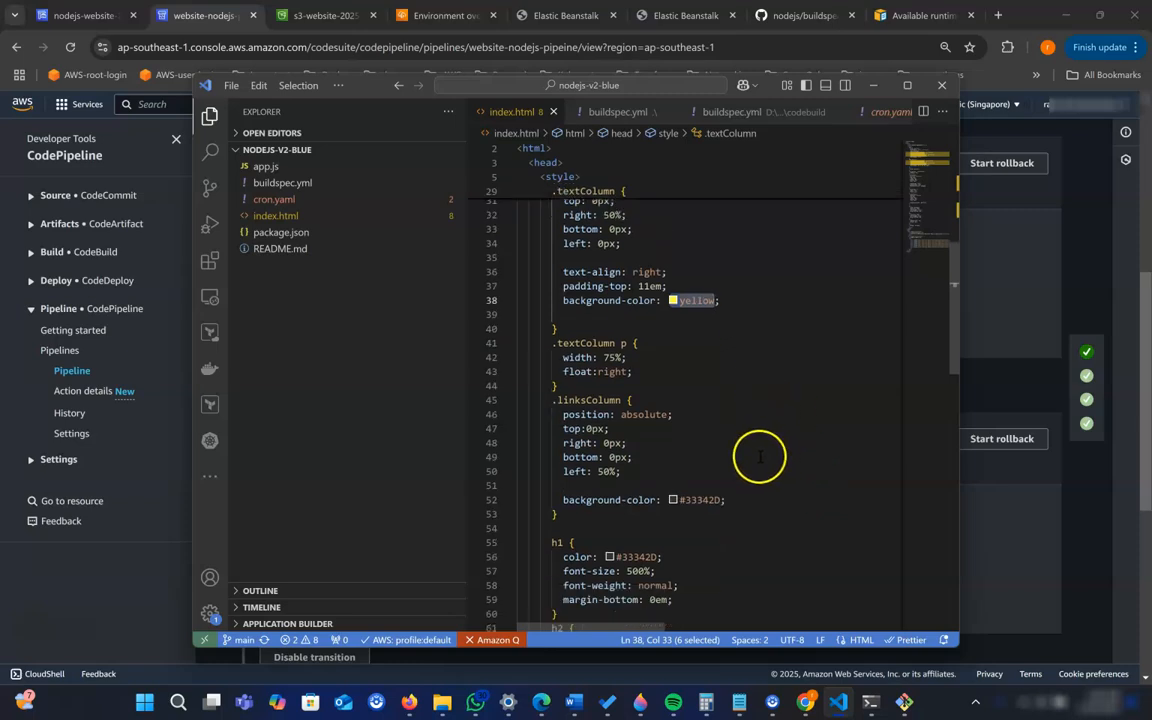
mouse_move(697, 300)
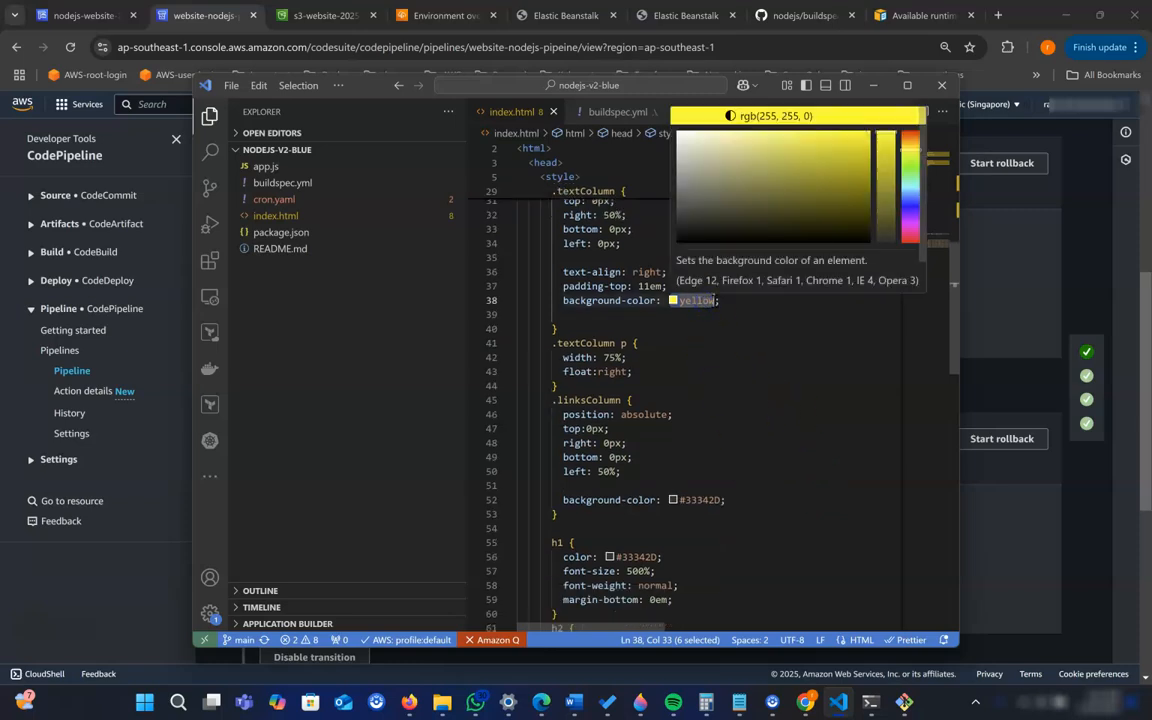
type("pur")
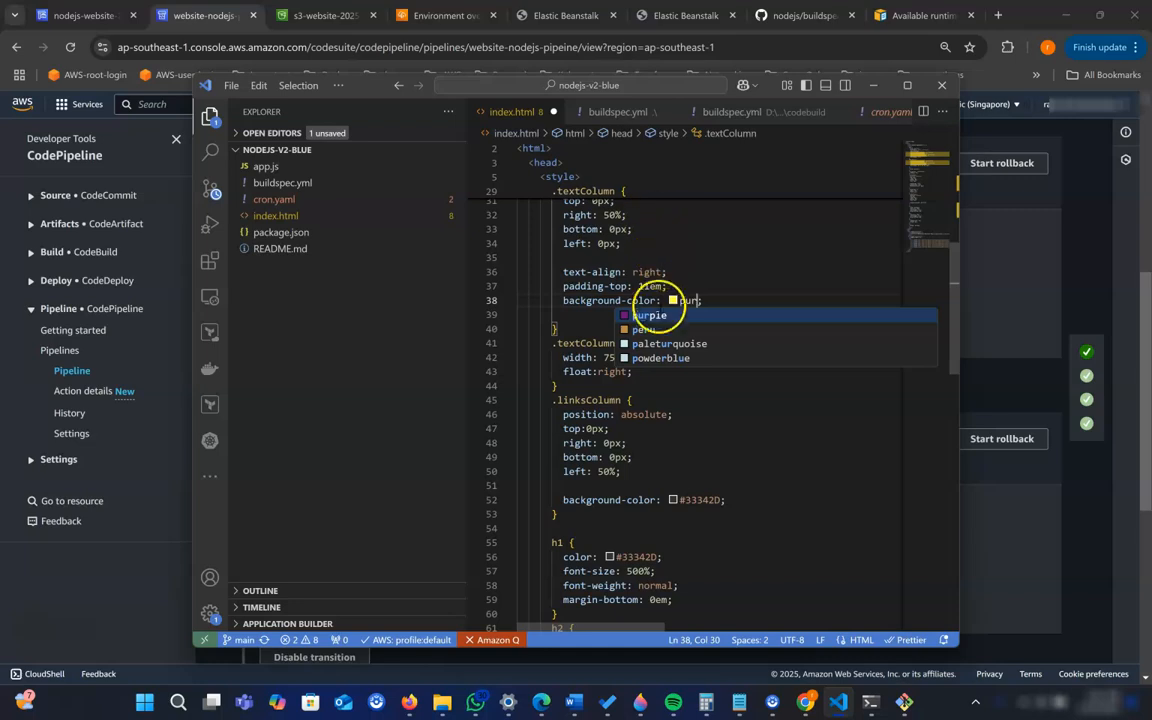
key("Return")
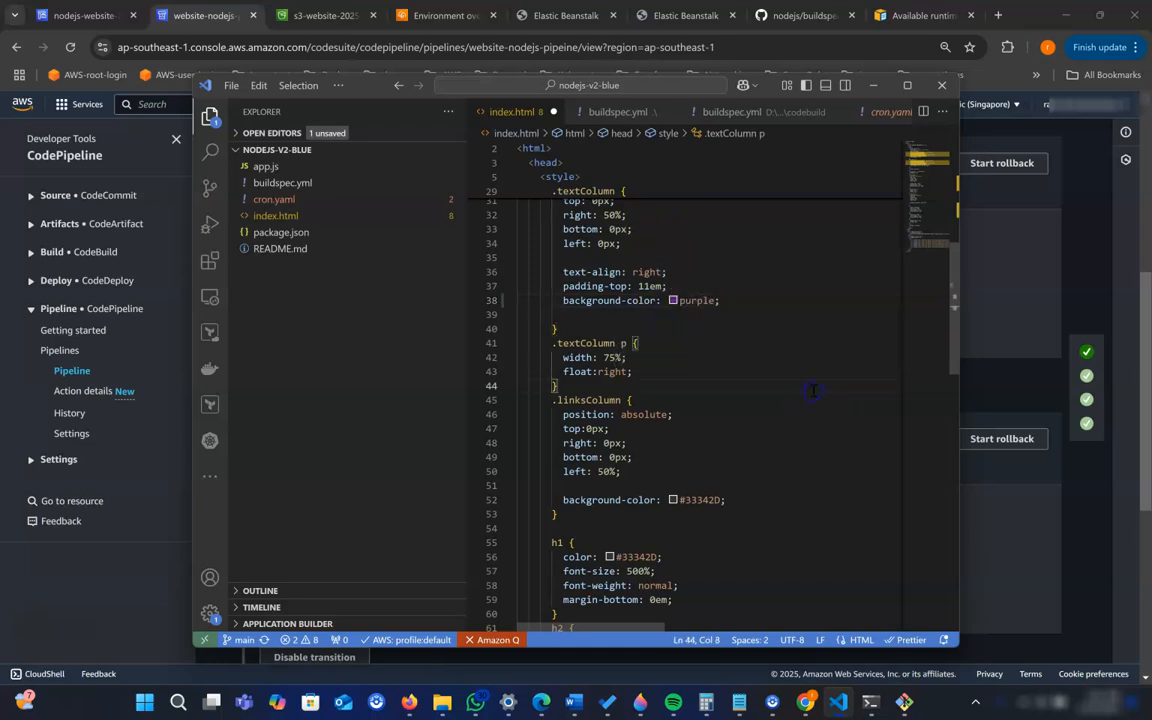
- Misspell the h1 heading in index.html as "Caaaaaaaaaongratulations" and save the file
scroll(813, 391, "down", 6)
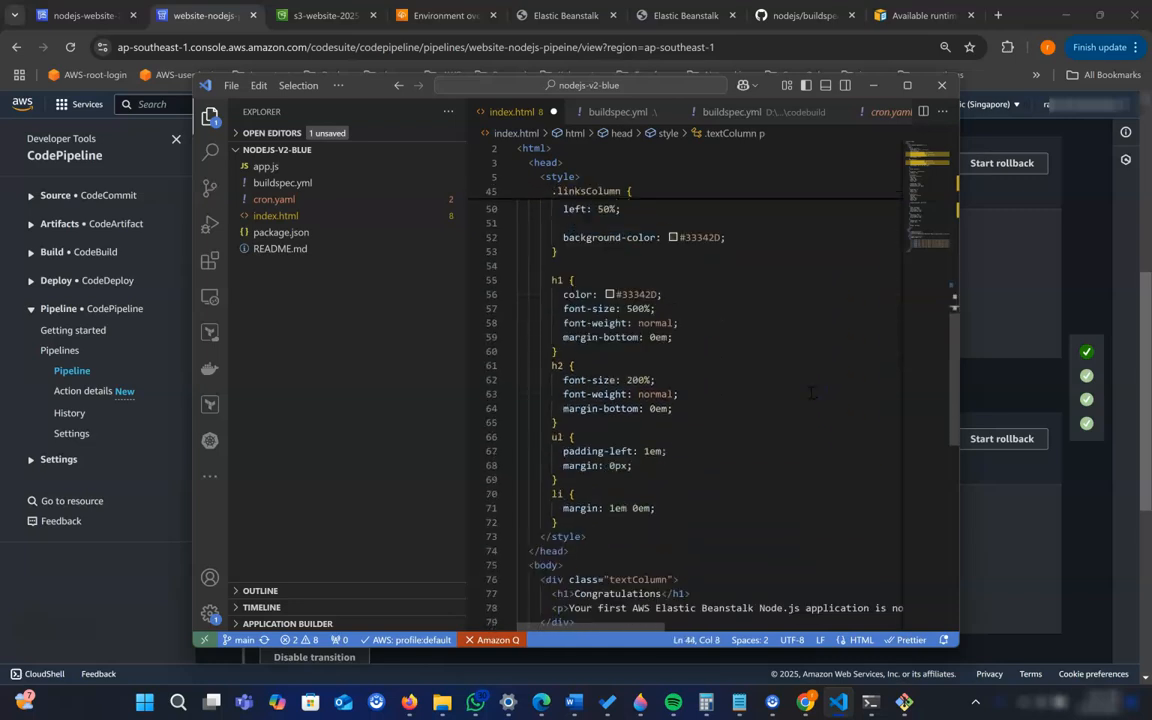
scroll(813, 391, "down", 2)
scroll(806, 400, "down", 1)
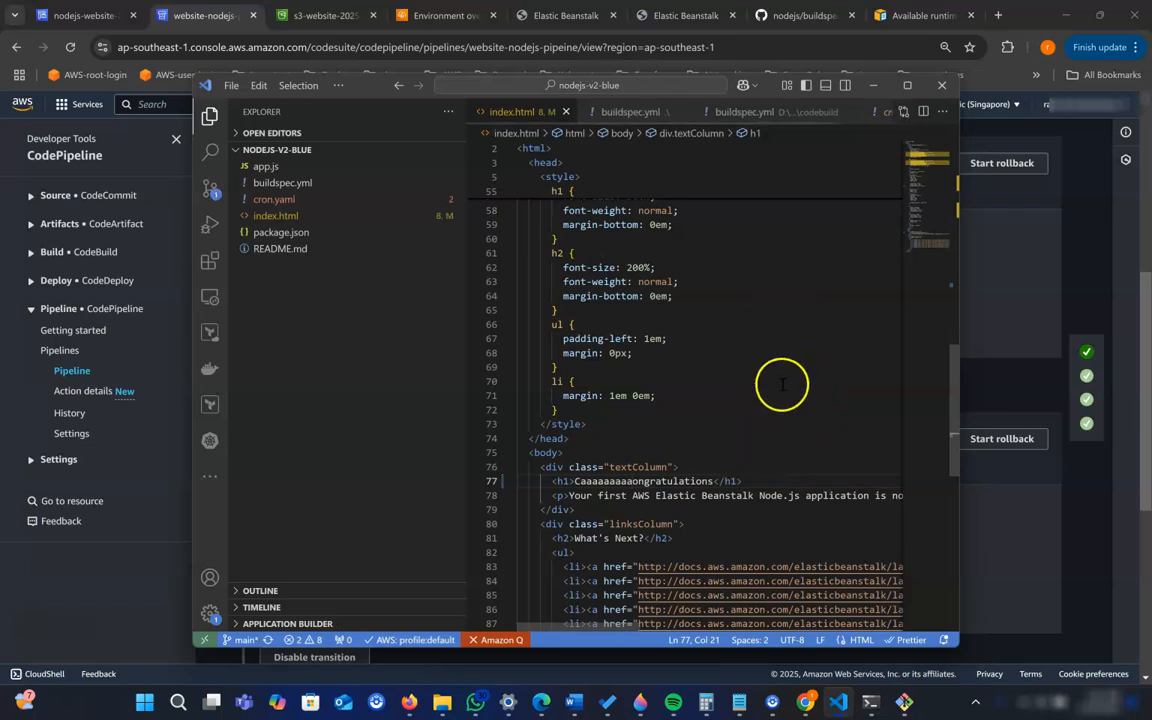
left_click(874, 88)
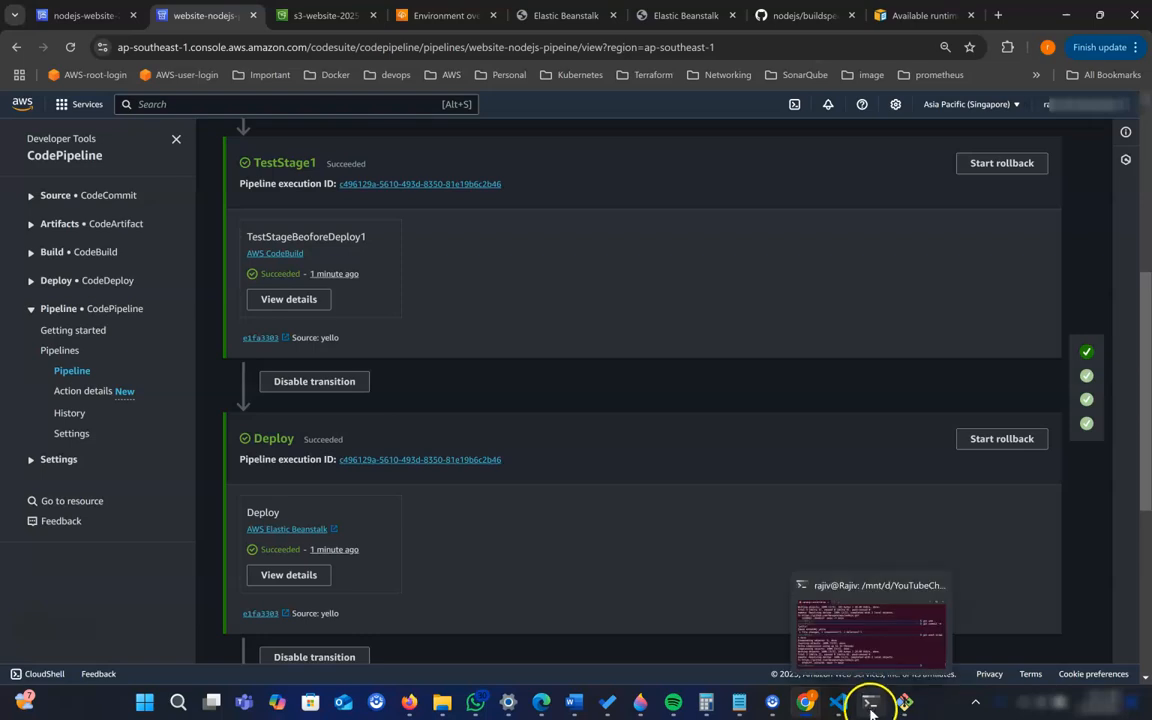
- In the terminal, stage all changes with git add . and commit them with the message "purple"
left_click(857, 645)
type("git add .")
key("Return")
type("g")
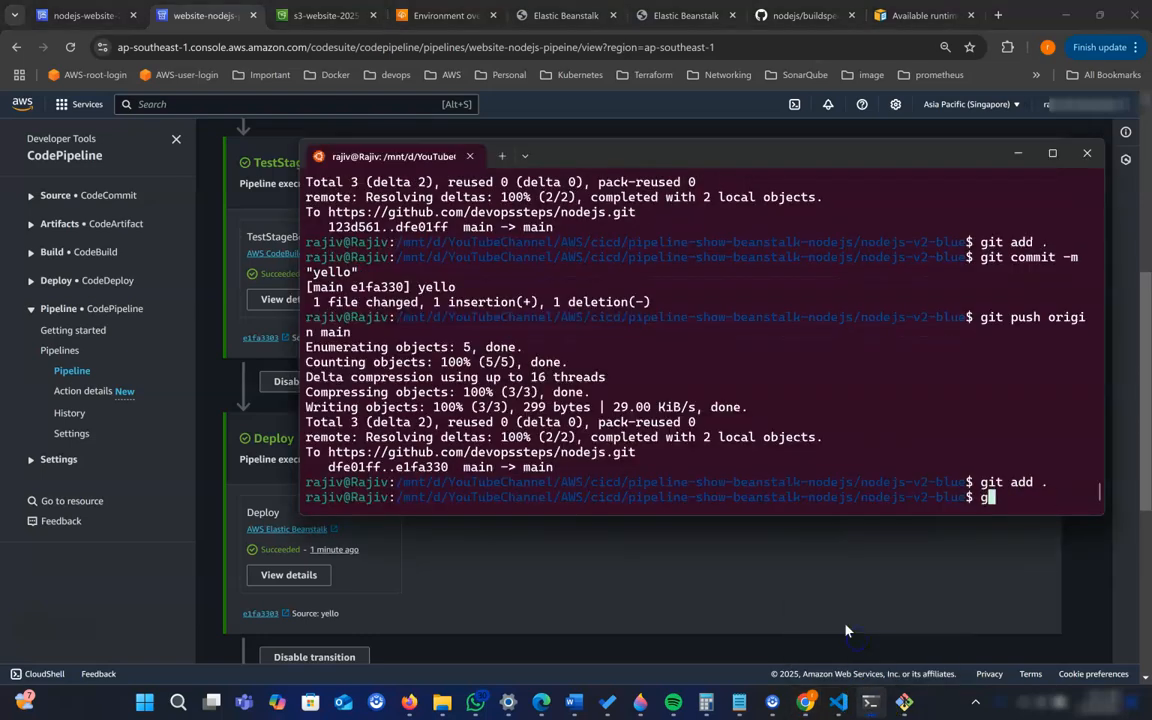
type("it commit -m")
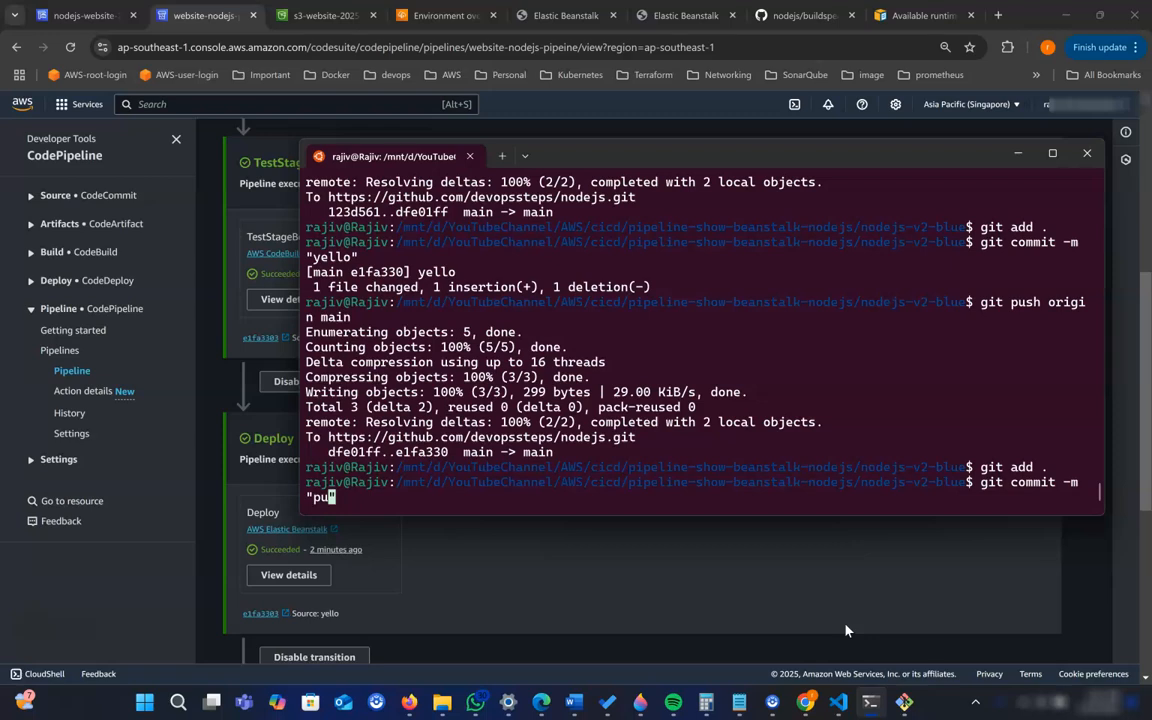
type("\"purple\"")
key("Return")
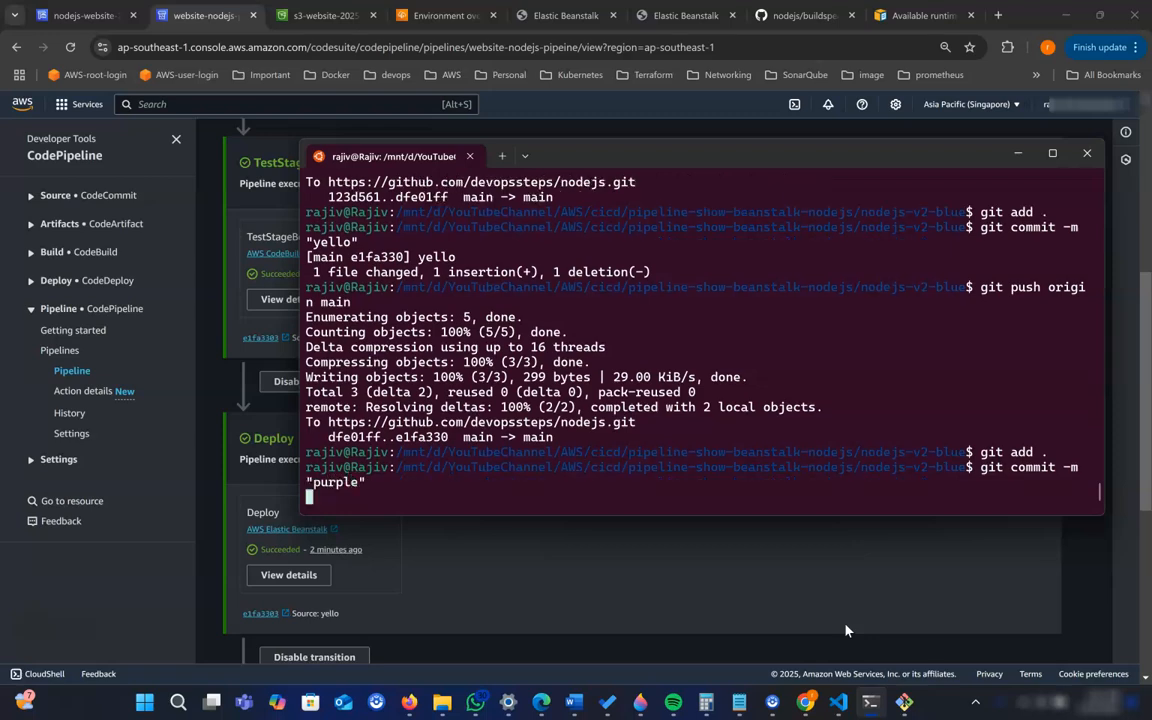
- Push the commit to origin main with git push
type("git push origin main")
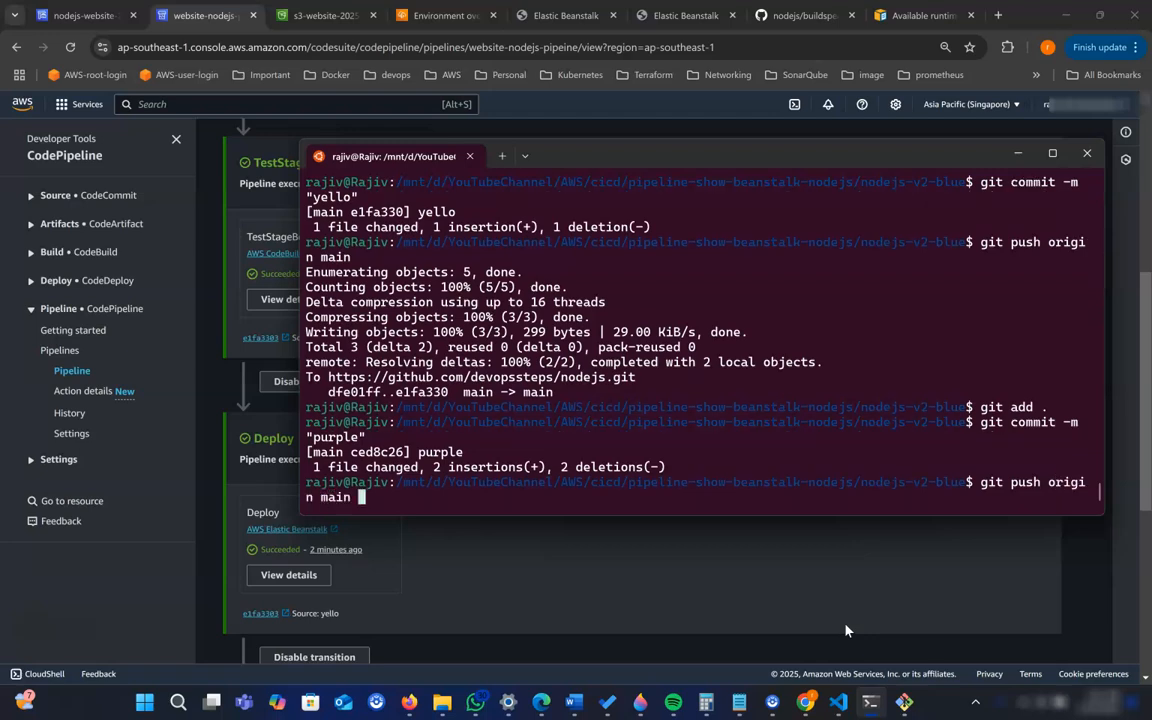
key("Return")
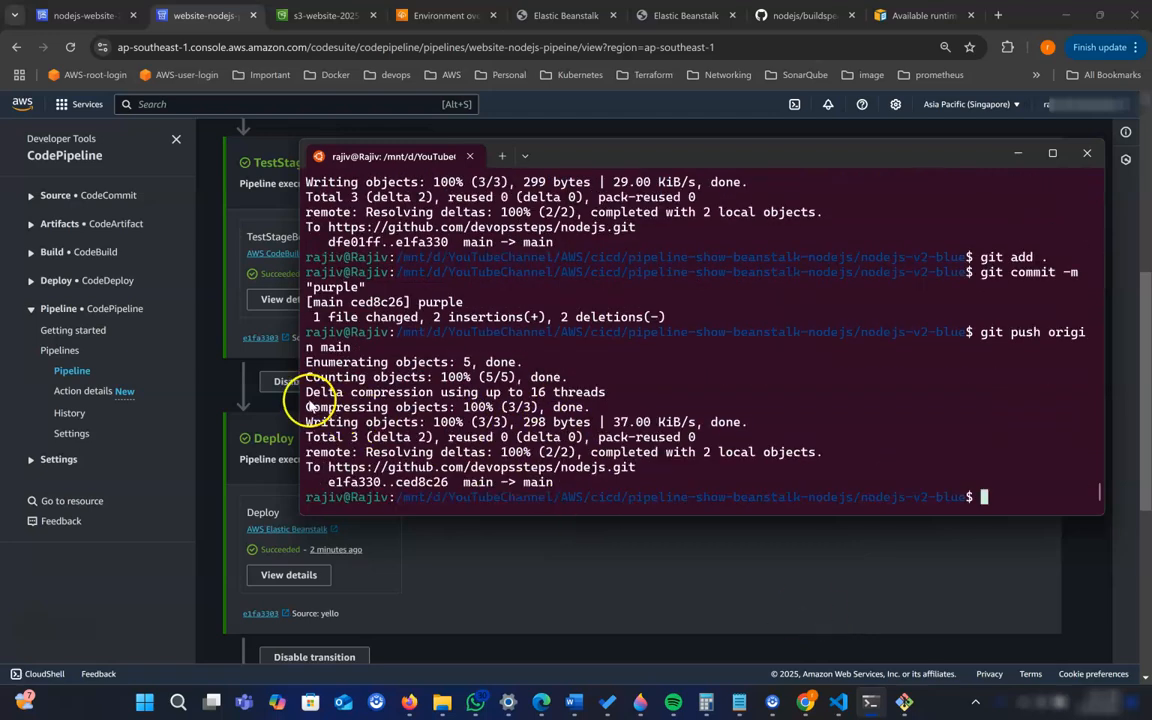
- Return to the browser and review the grep test for "Congratulations" against index.html in the GitHub buildspec.yml
left_click(214, 400)
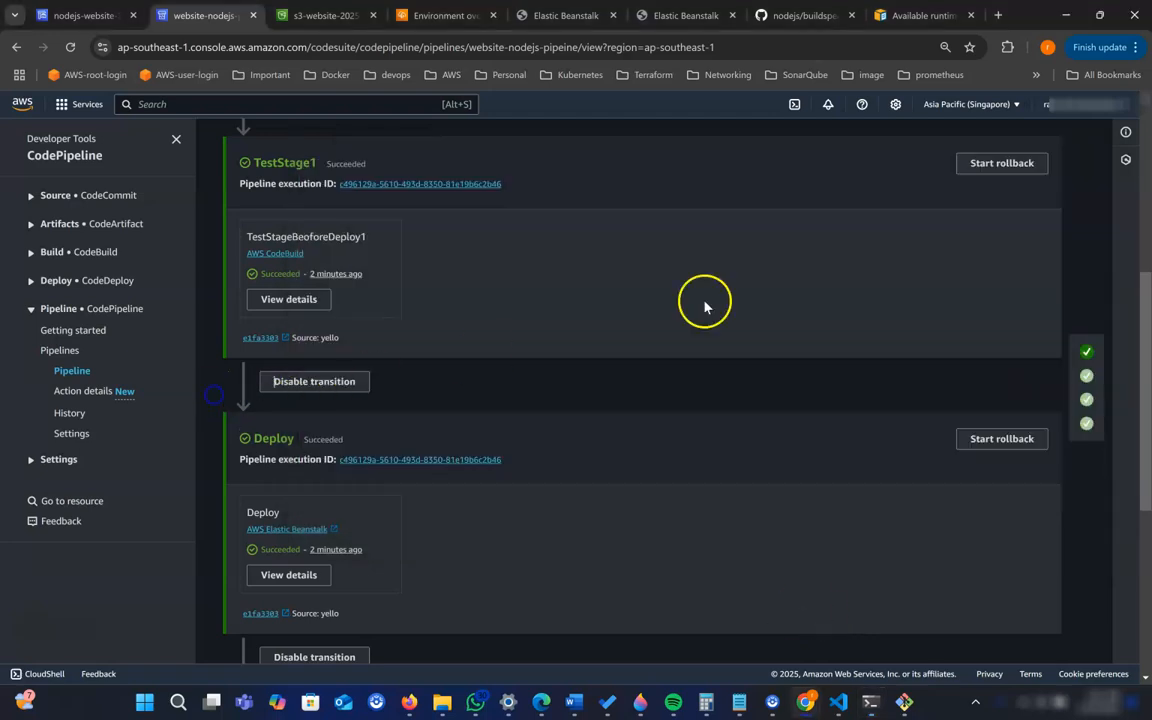
left_click(796, 16)
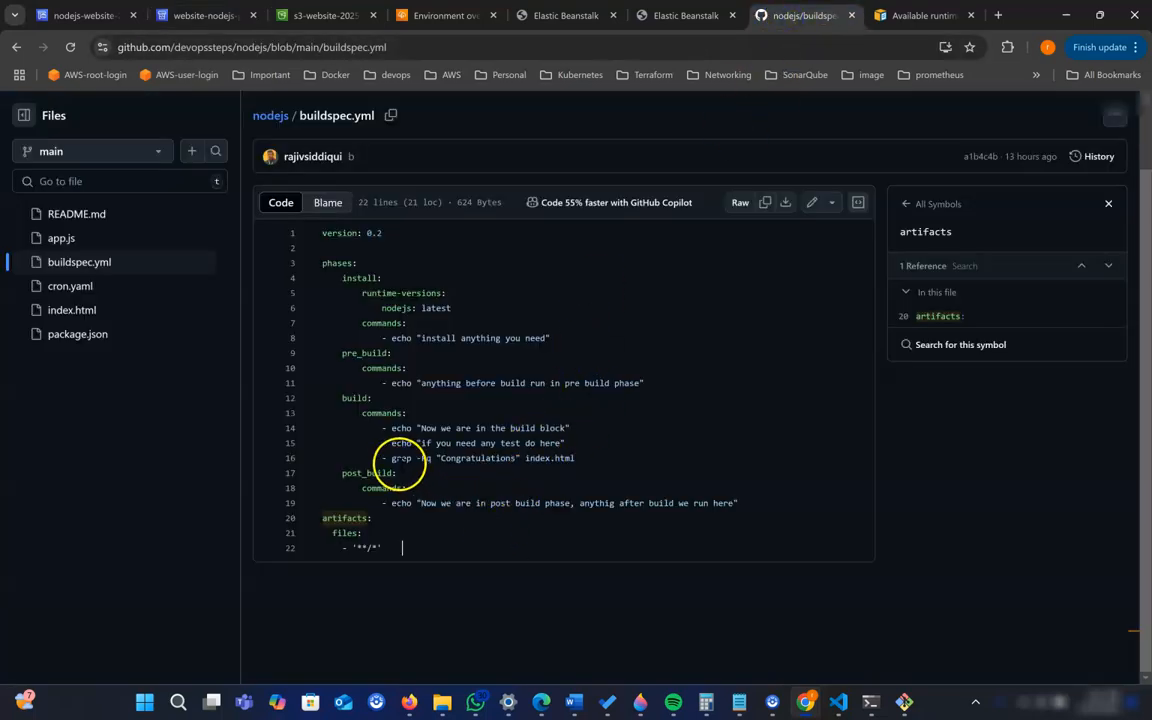
double_click(465, 458)
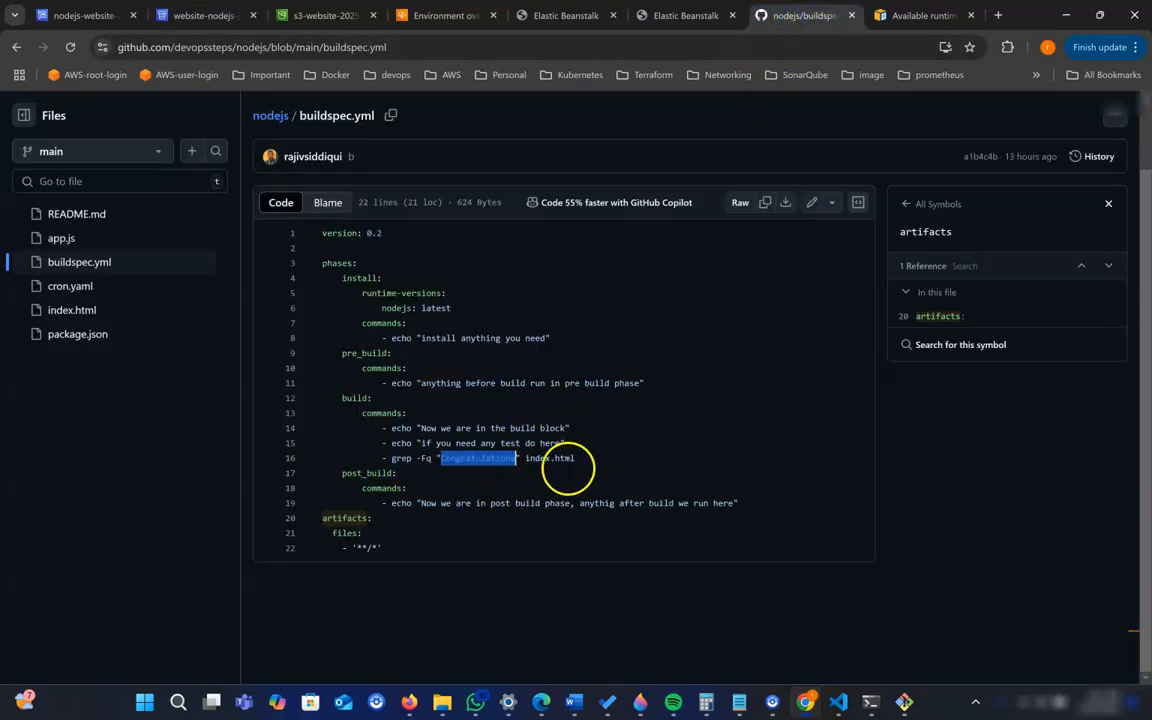
left_click_drag(576, 461, 557, 461)
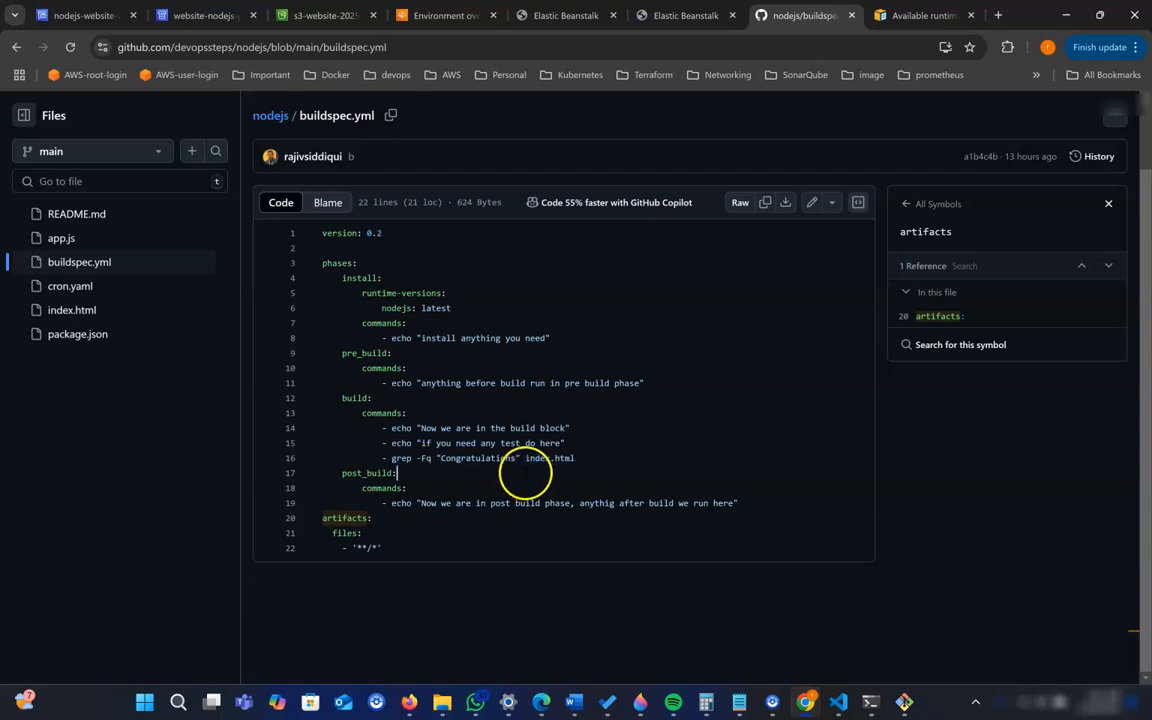
- Return to website-nodejs-pipeine and monitor the "purple" commit's execution through the Source and TestStage1 stages
left_click(196, 17)
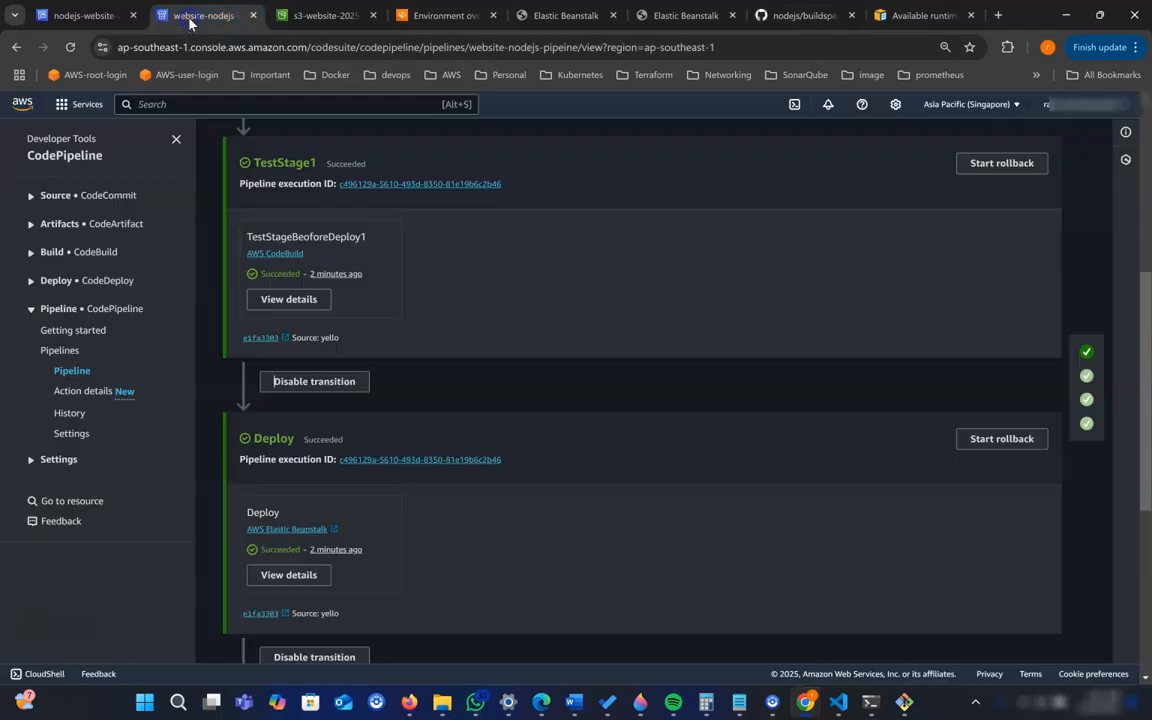
scroll(447, 386, "up", 3)
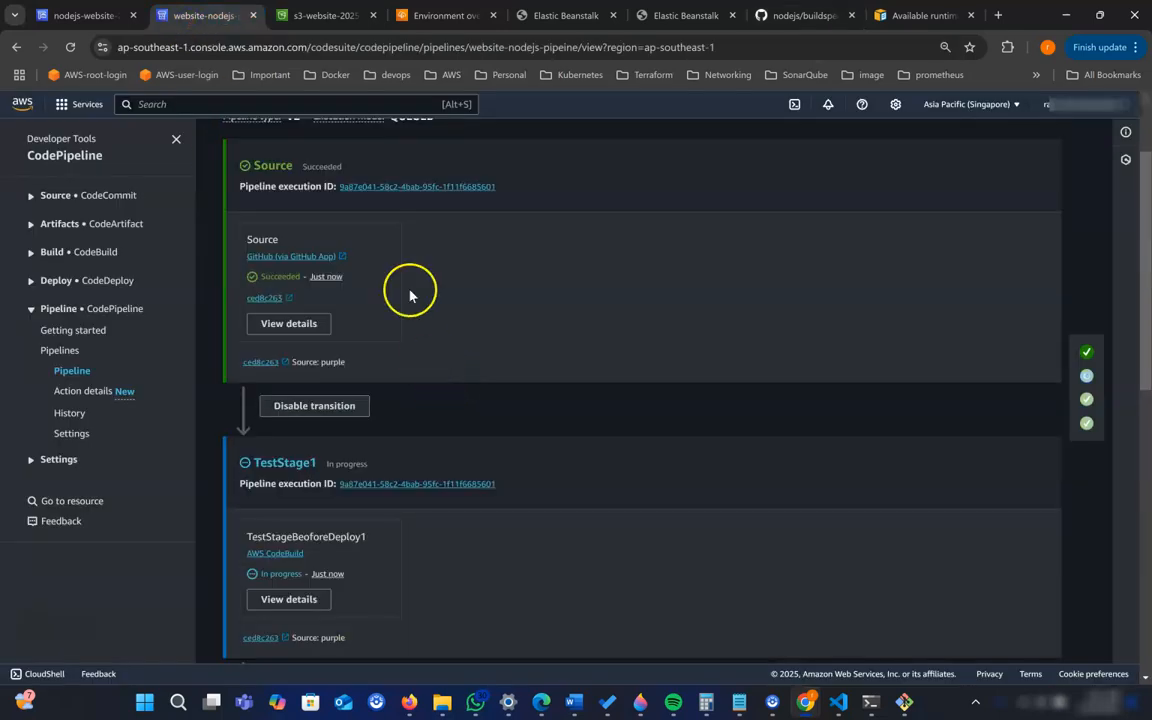
scroll(380, 475, "down", 2)
scroll(347, 360, "down", 1)
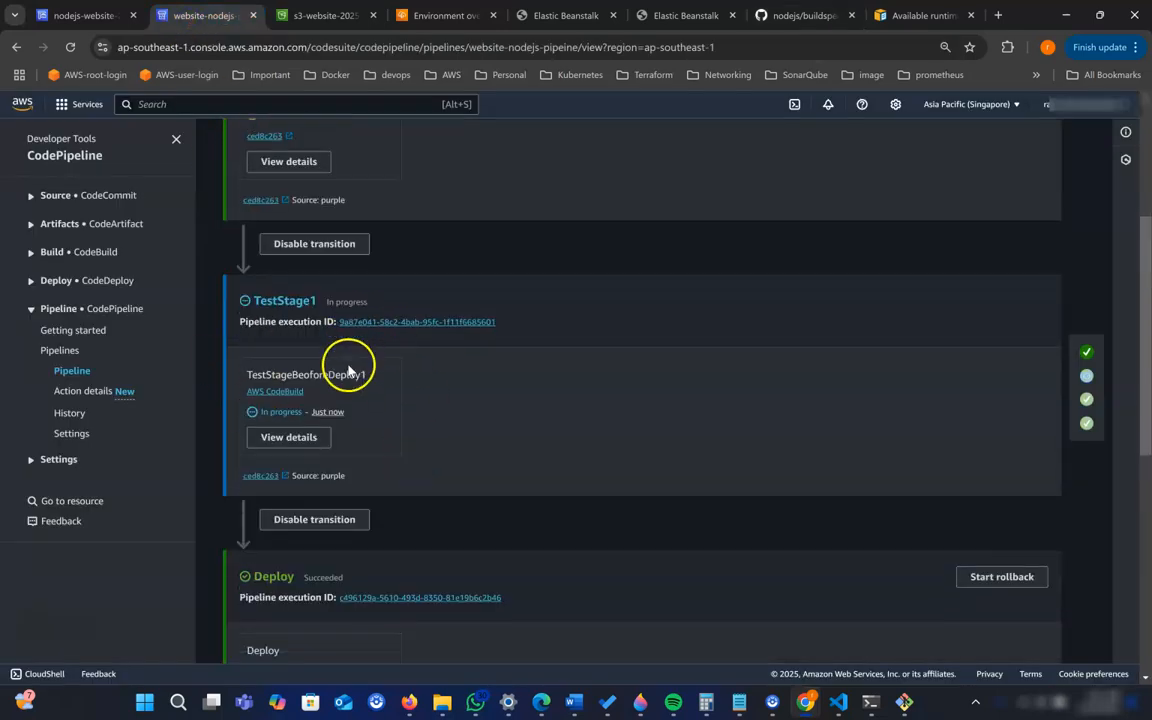
scroll(380, 400, "down", 1)
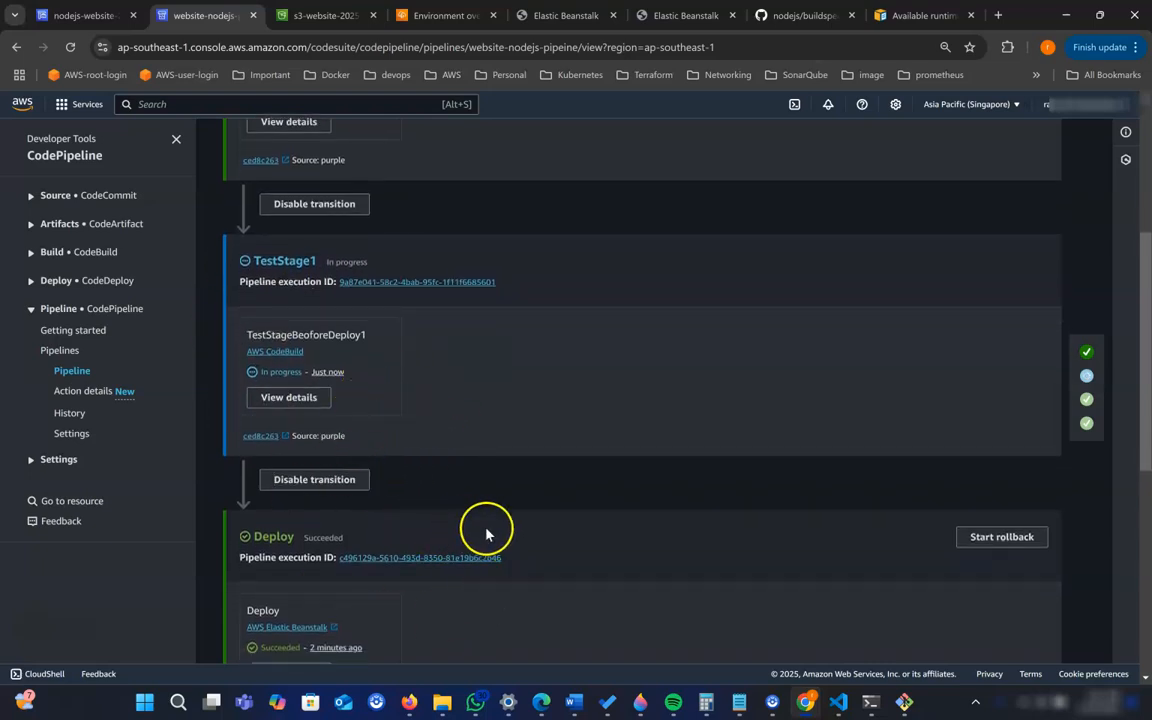
scroll(373, 386, "down", 1)
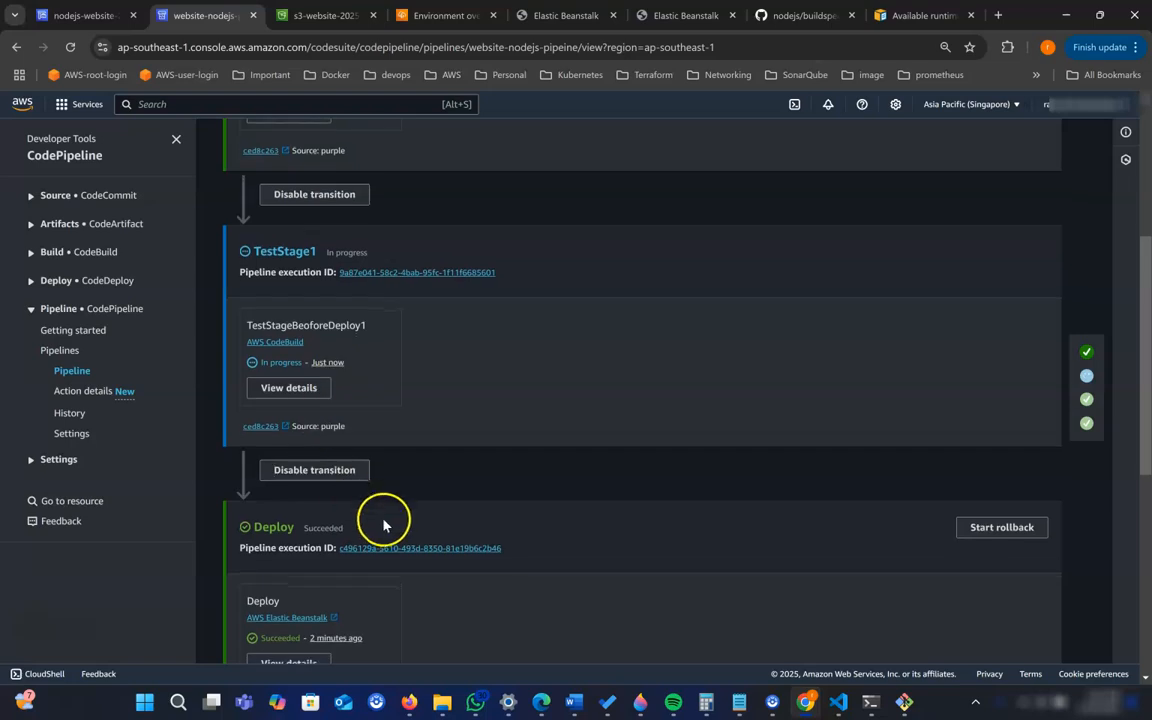
- Refresh the s3-website-2025-jan-11 bucket, inspect the nodejs-website-2025 object in its first folder, and return to the bucket's objects
left_click(310, 17)
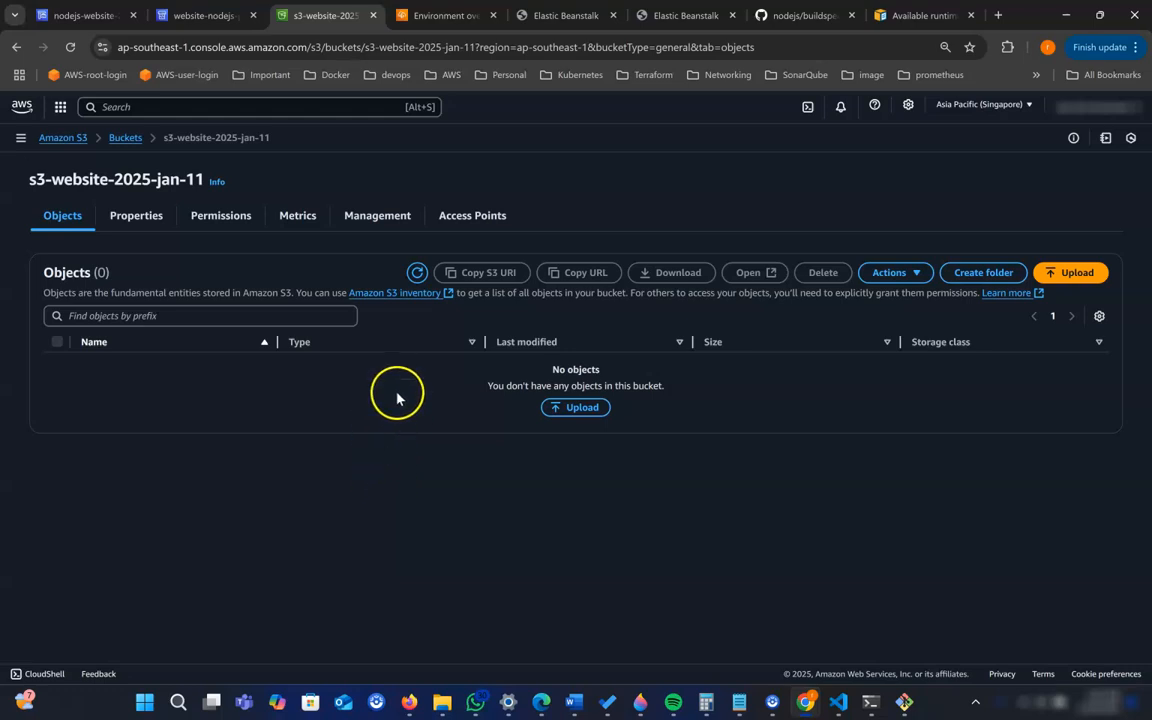
left_click(417, 275)
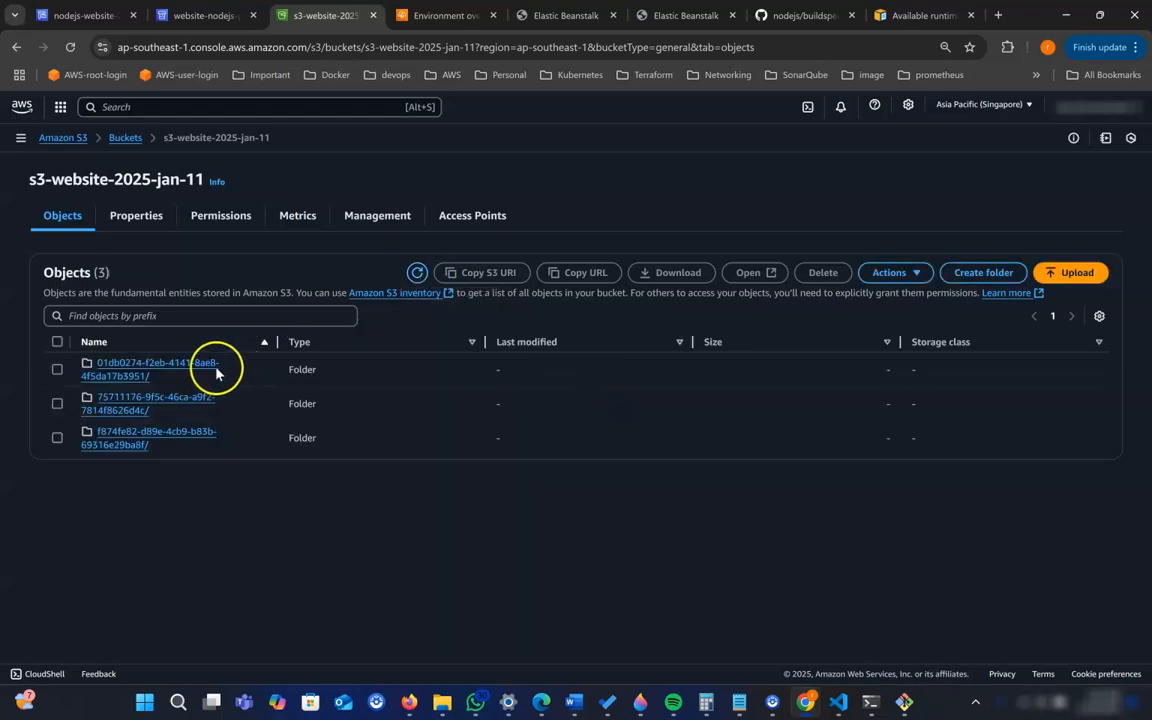
left_click(110, 369)
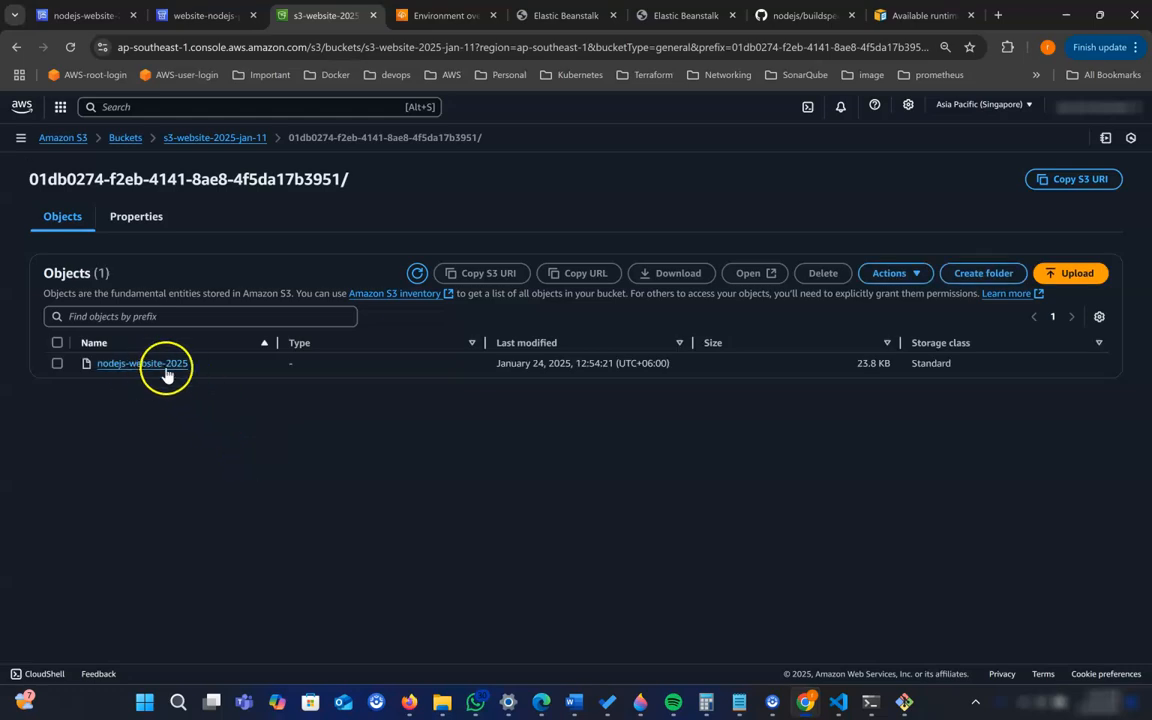
left_click(162, 366)
scroll(300, 440, "down", 3)
scroll(245, 435, "up", 3)
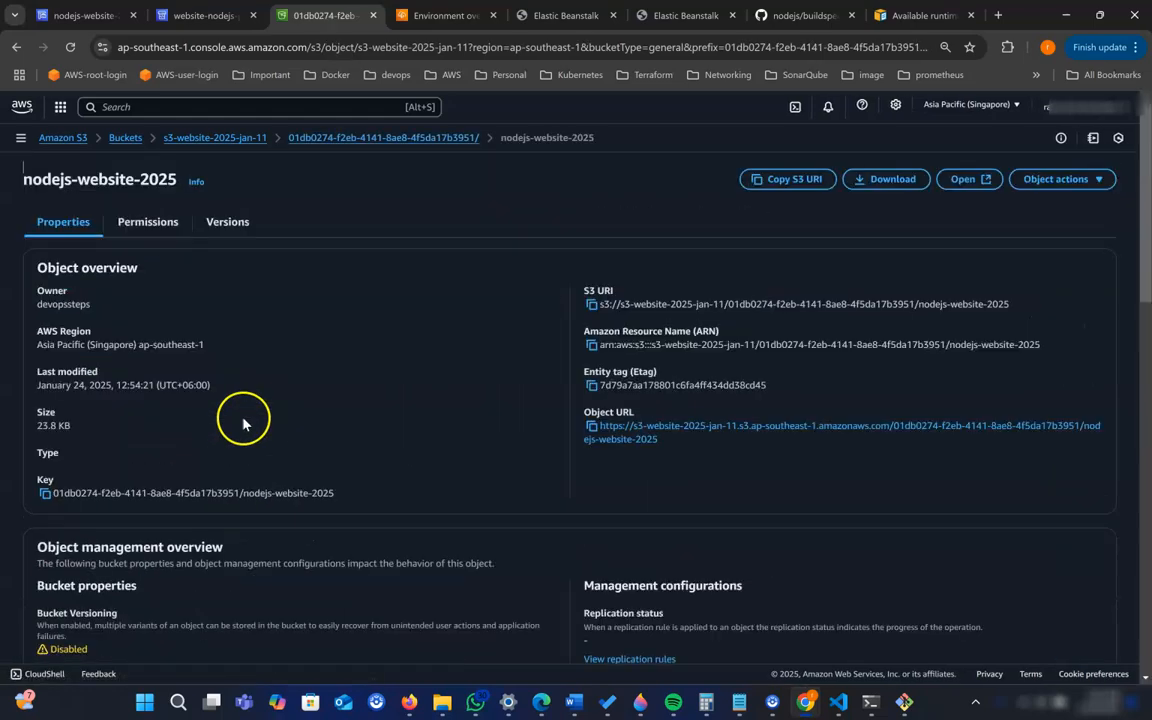
left_click(224, 140)
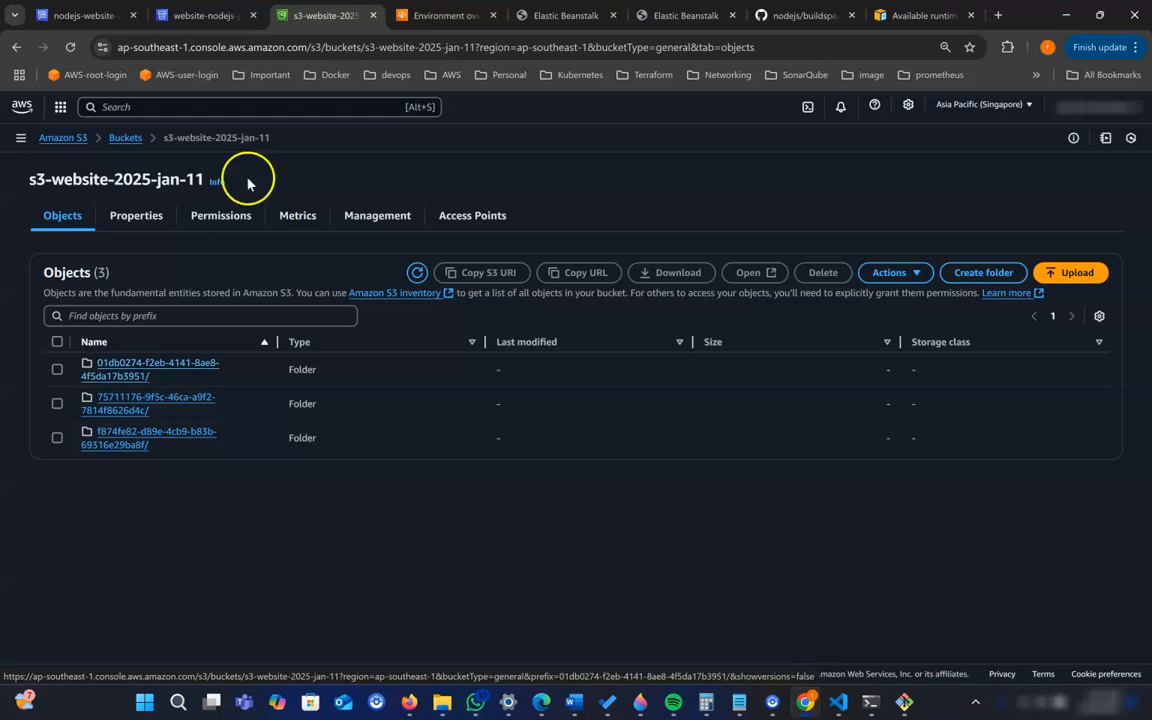
- Return to website-nodejs-pipeine and examine the TestStageBeoforeDeploy1 build log around the grep command for "Congratulations"
left_click(195, 15)
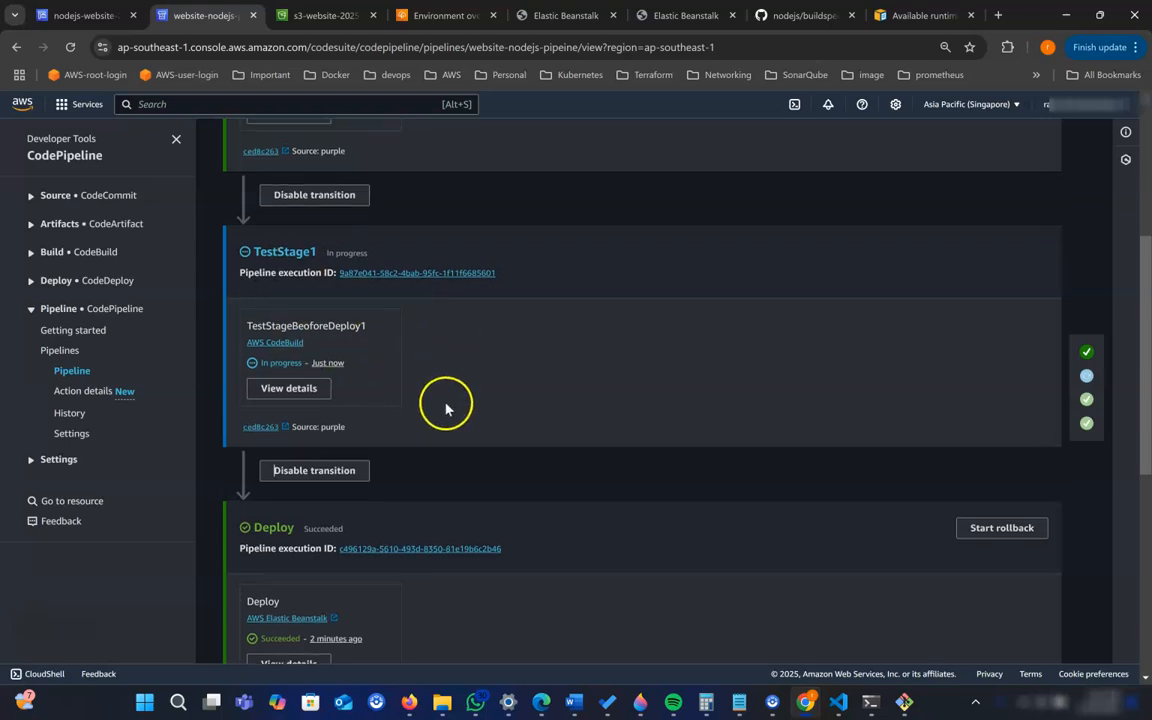
scroll(446, 409, "up", 1)
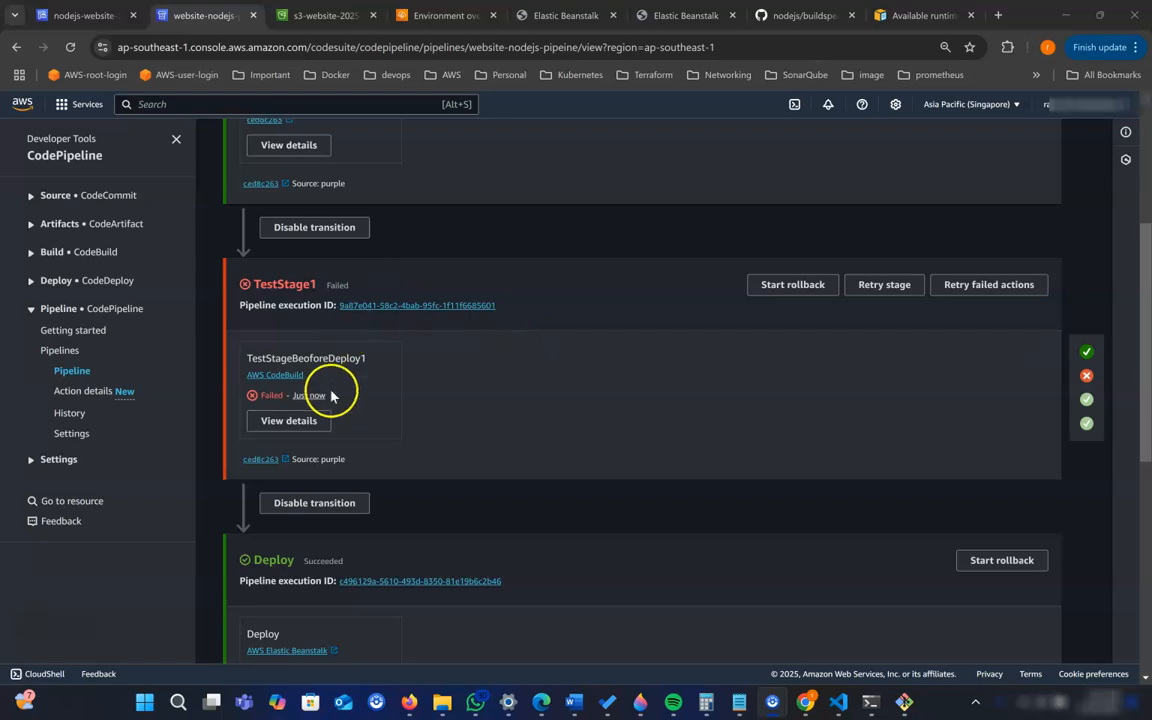
left_click(303, 428)
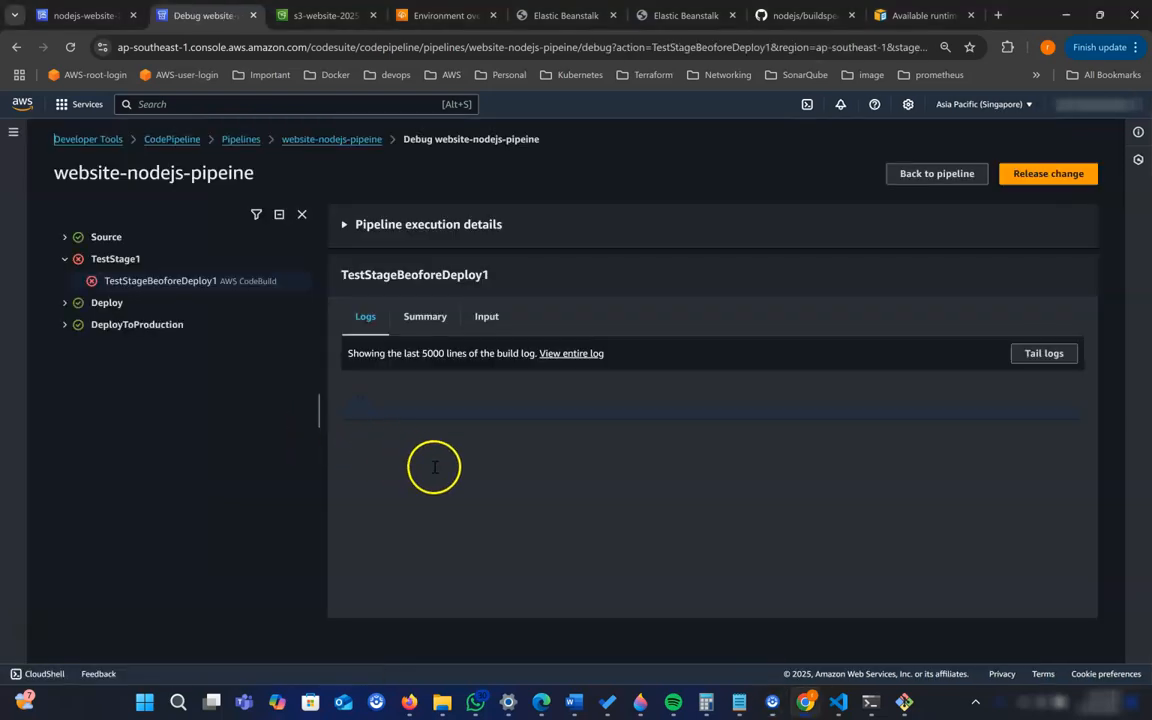
scroll(784, 578, "down", 5)
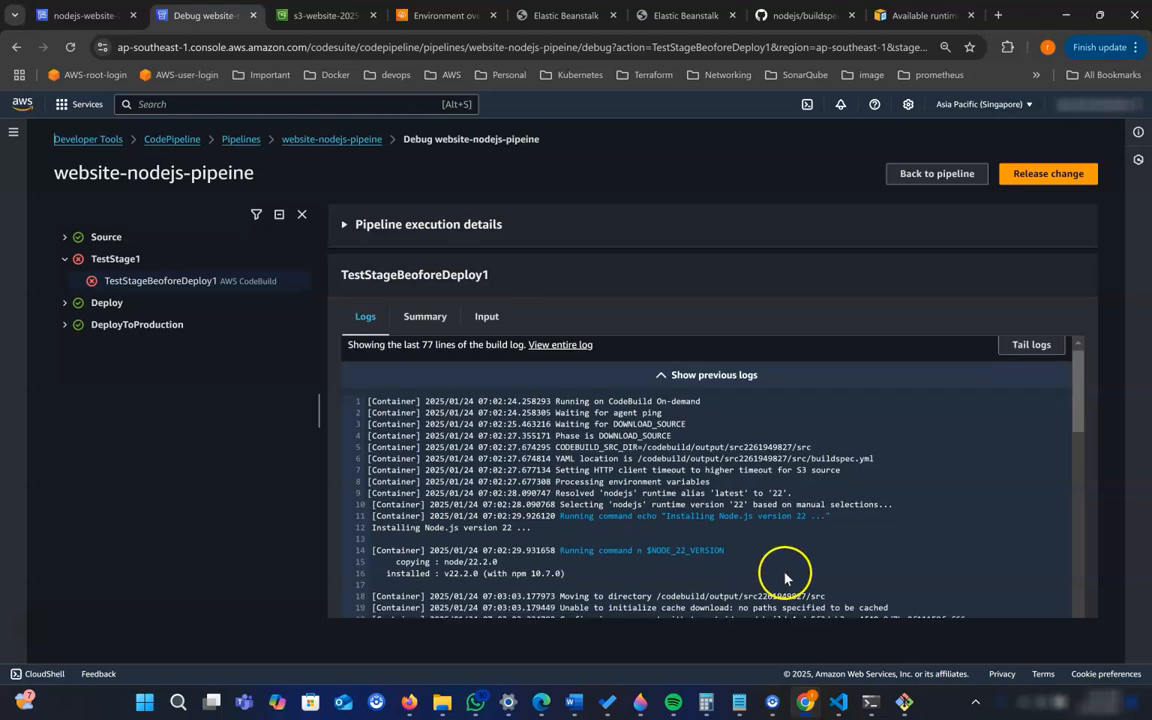
left_click_drag(873, 407, 658, 425)
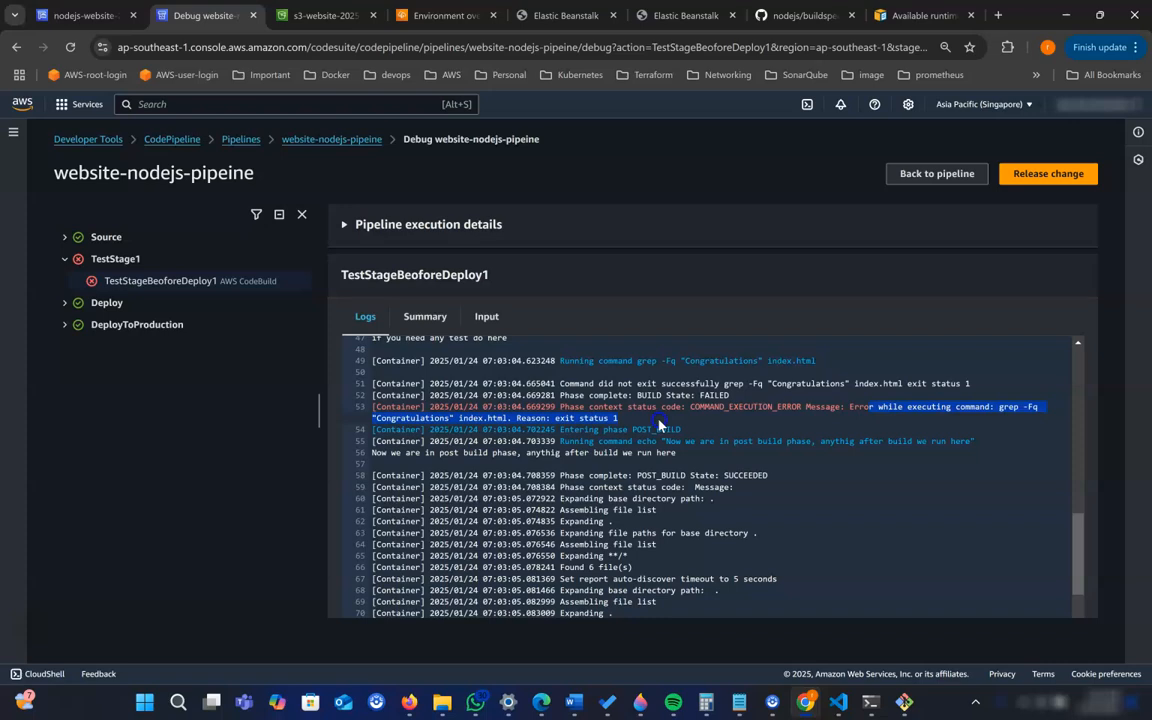
left_click(397, 428)
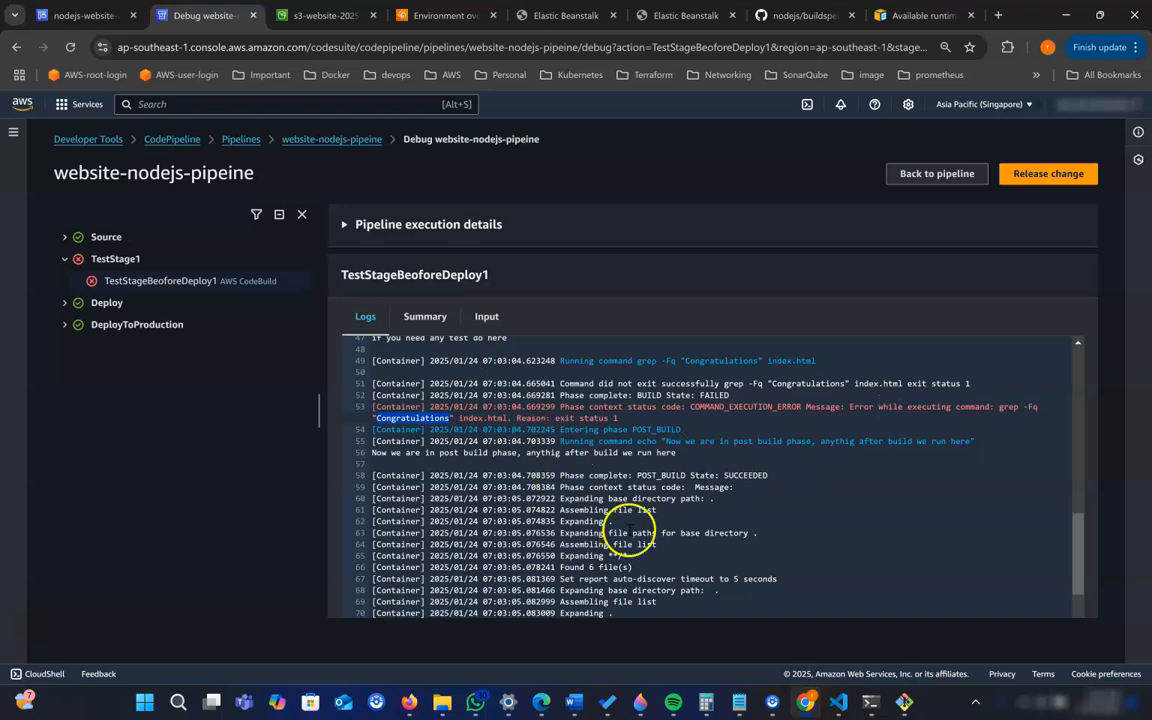
scroll(660, 530, "down", 1)
scroll(600, 480, "up", 3)
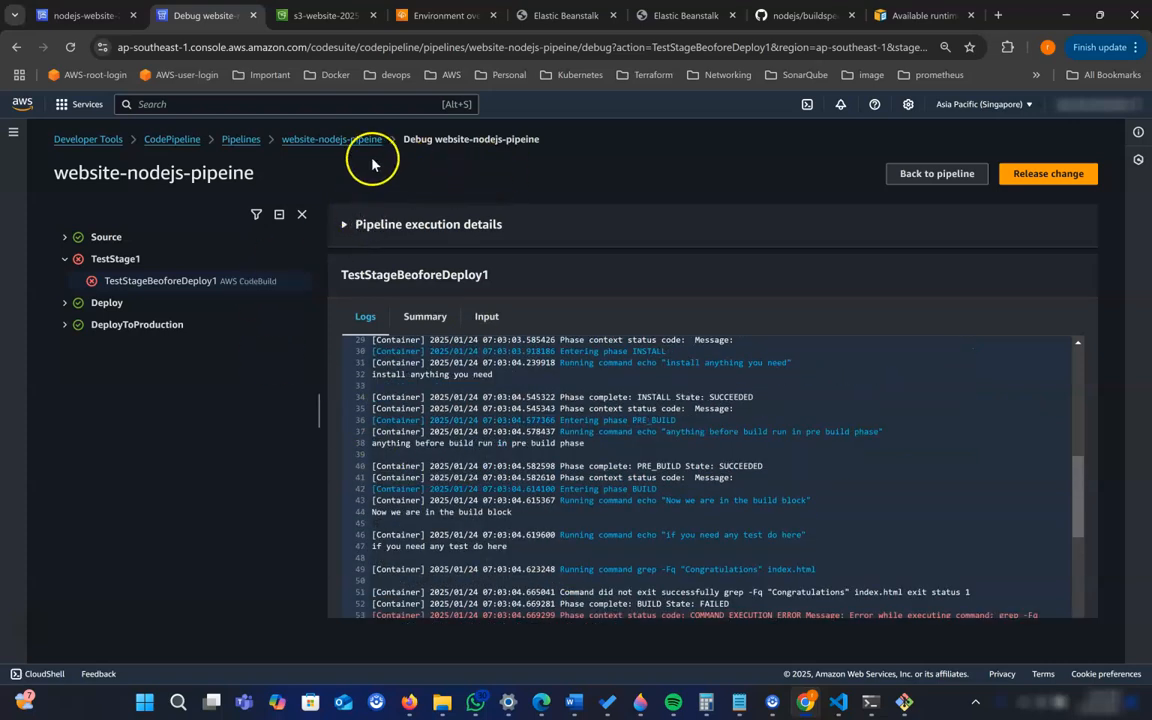
- Go back to the website-nodejs-pipeine overview and compare the source commits of the TestStage1 and Deploy stages
left_click(333, 139)
scroll(500, 457, "down", 1)
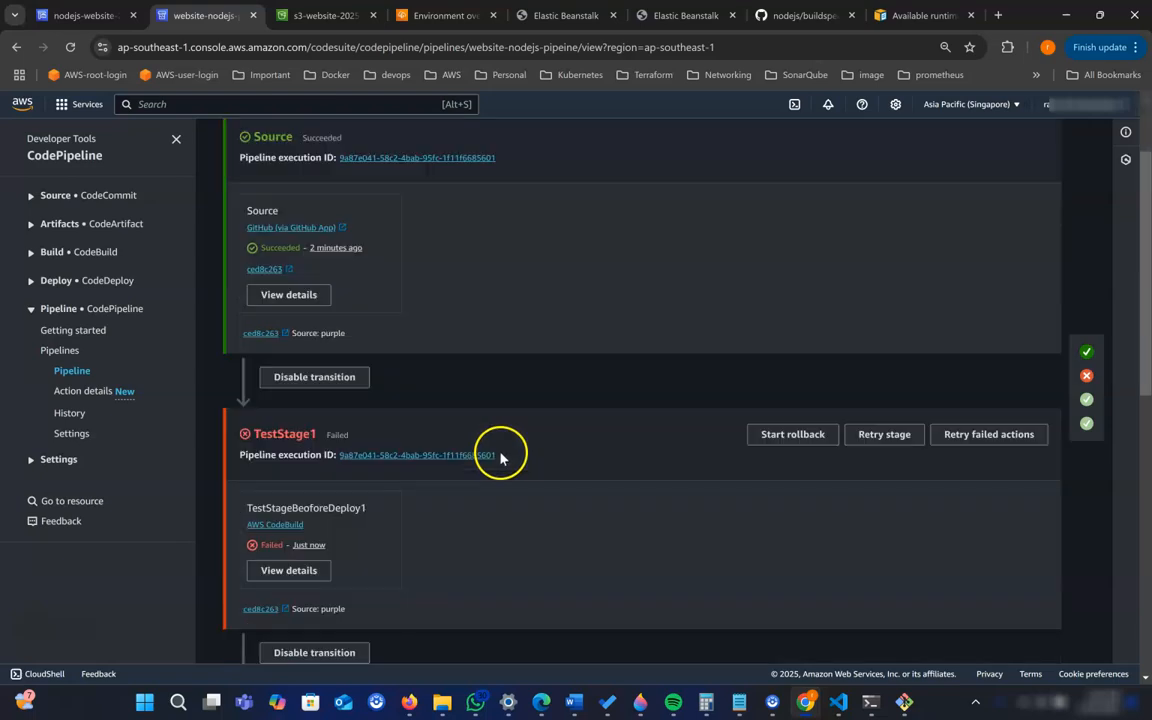
scroll(500, 457, "down", 3)
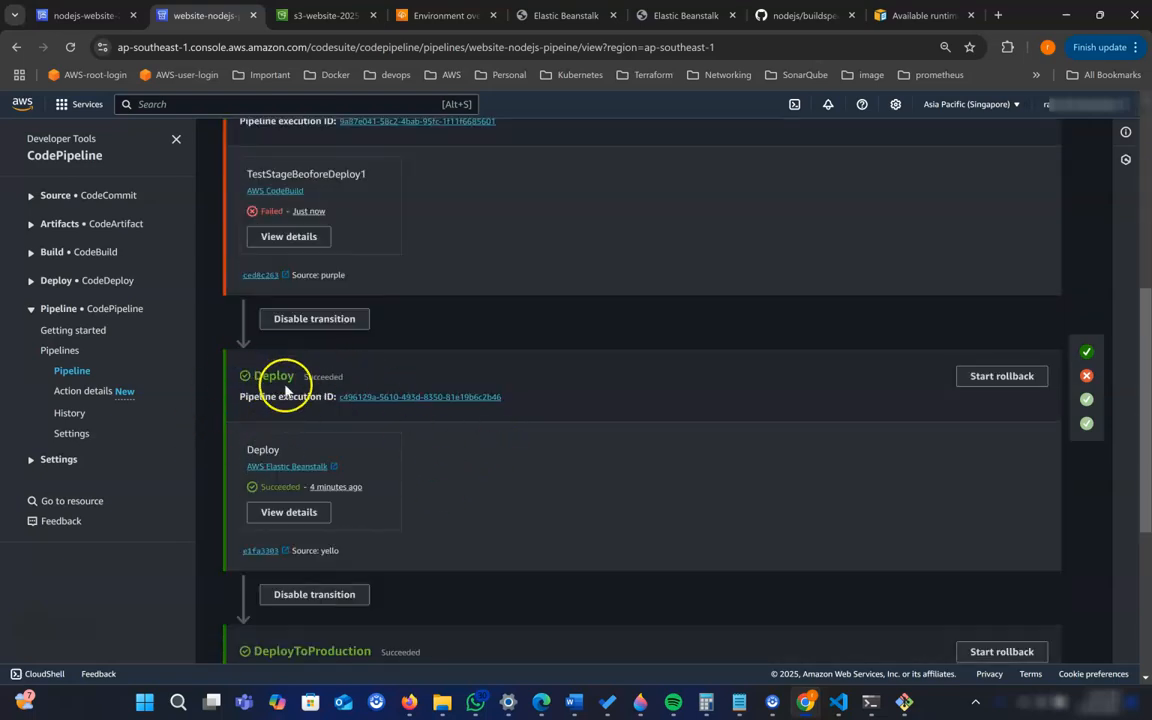
- Reload the dev and prod Elastic Beanstalk websites to check their background colour and heading
left_click(548, 20)
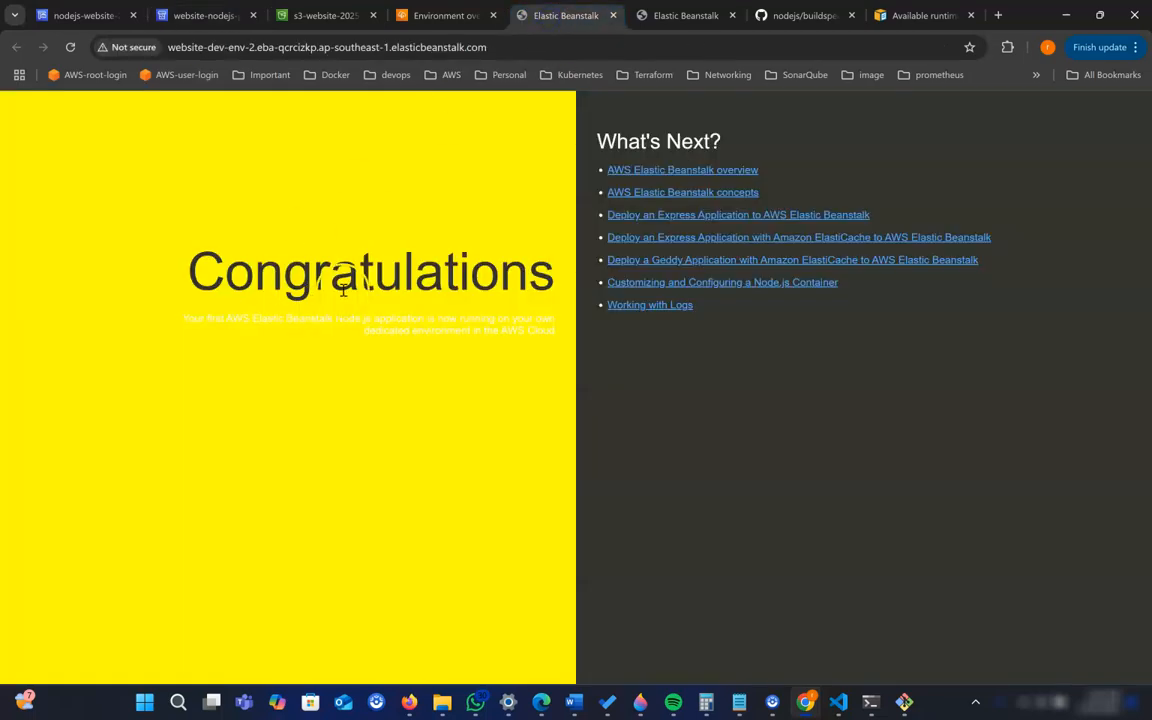
left_click(69, 53)
left_click(645, 18)
left_click(69, 48)
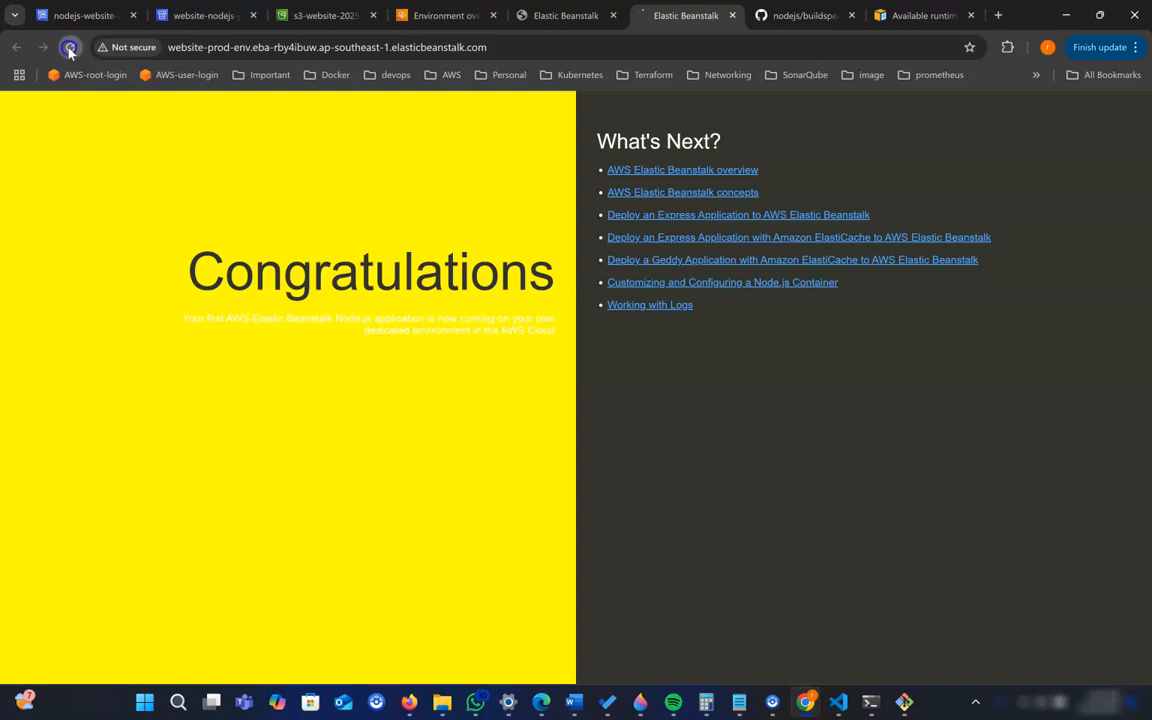
left_click(570, 18)
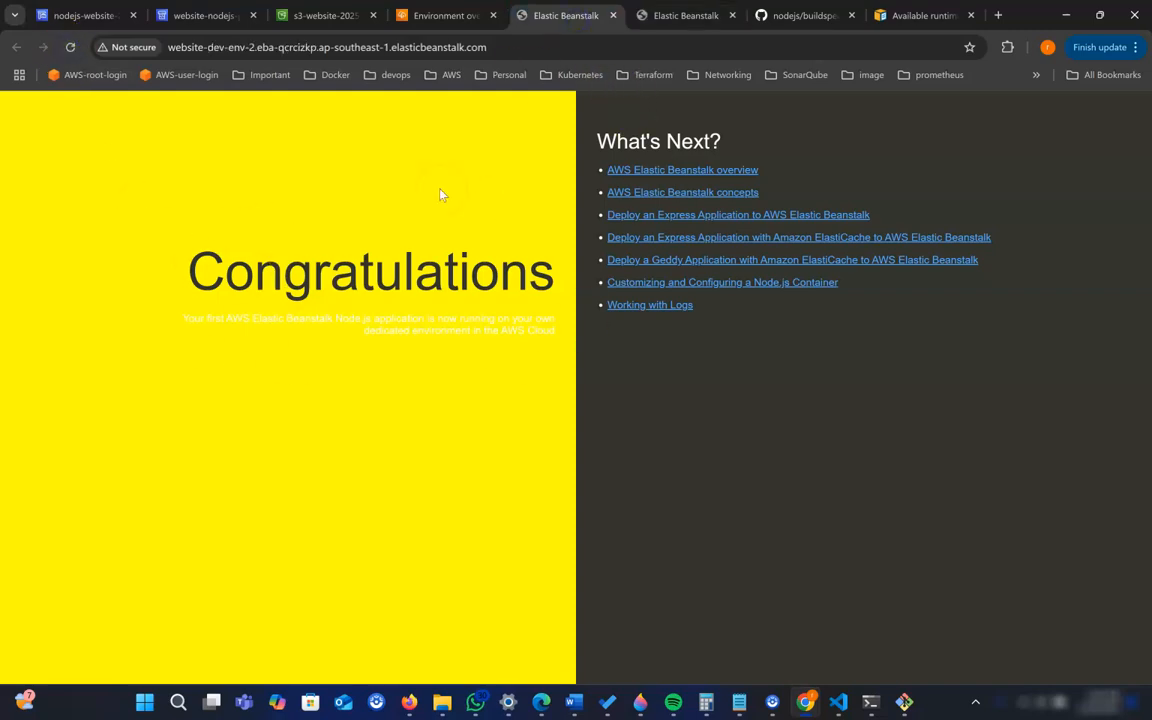
- Switch to VS Code and correct the h1 heading in index.html to "Congratulations"
left_click(180, 18)
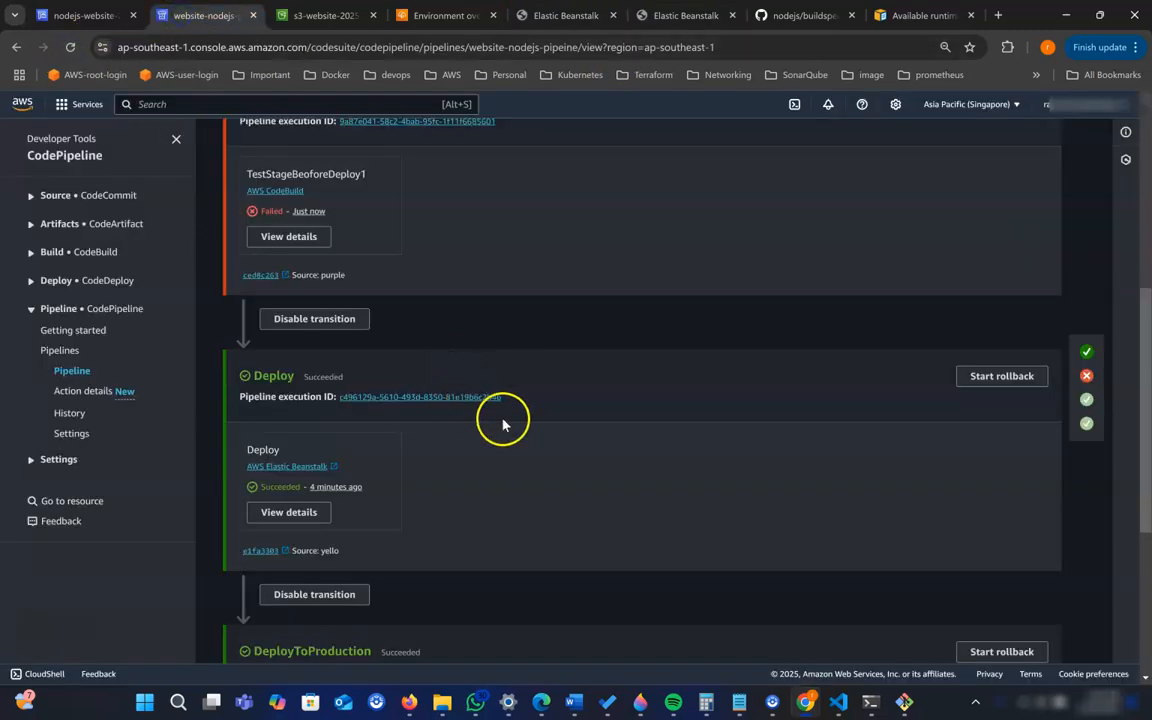
scroll(506, 425, "up", 1)
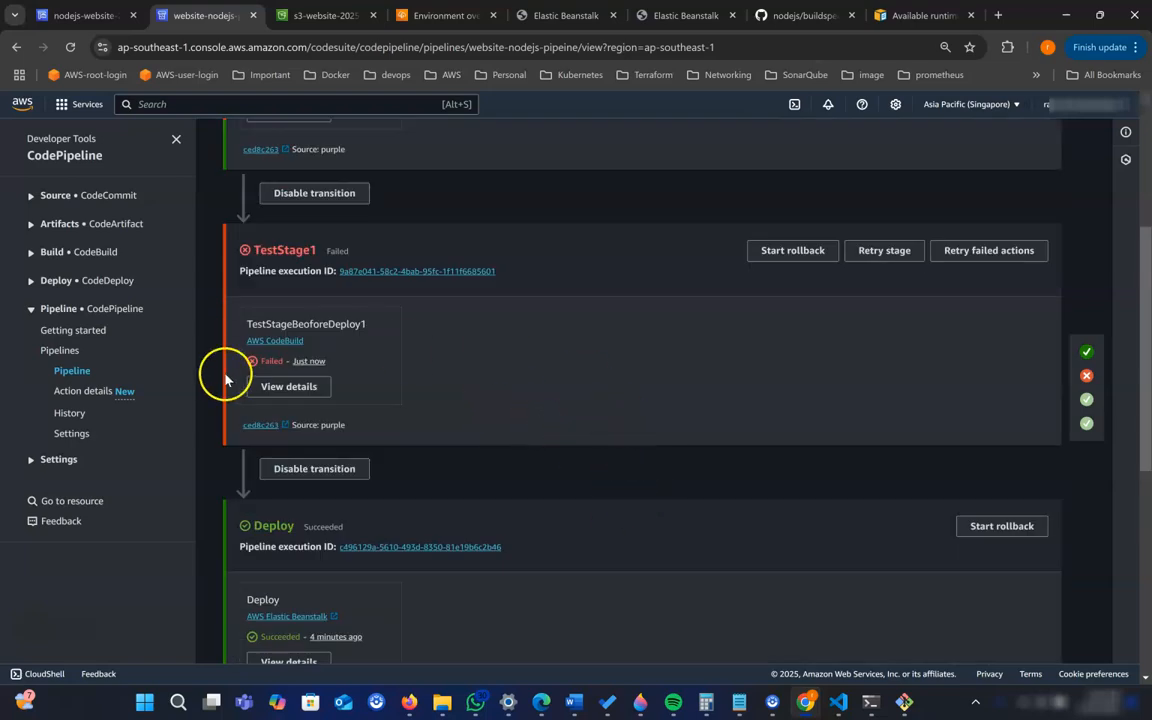
mouse_move(841, 696)
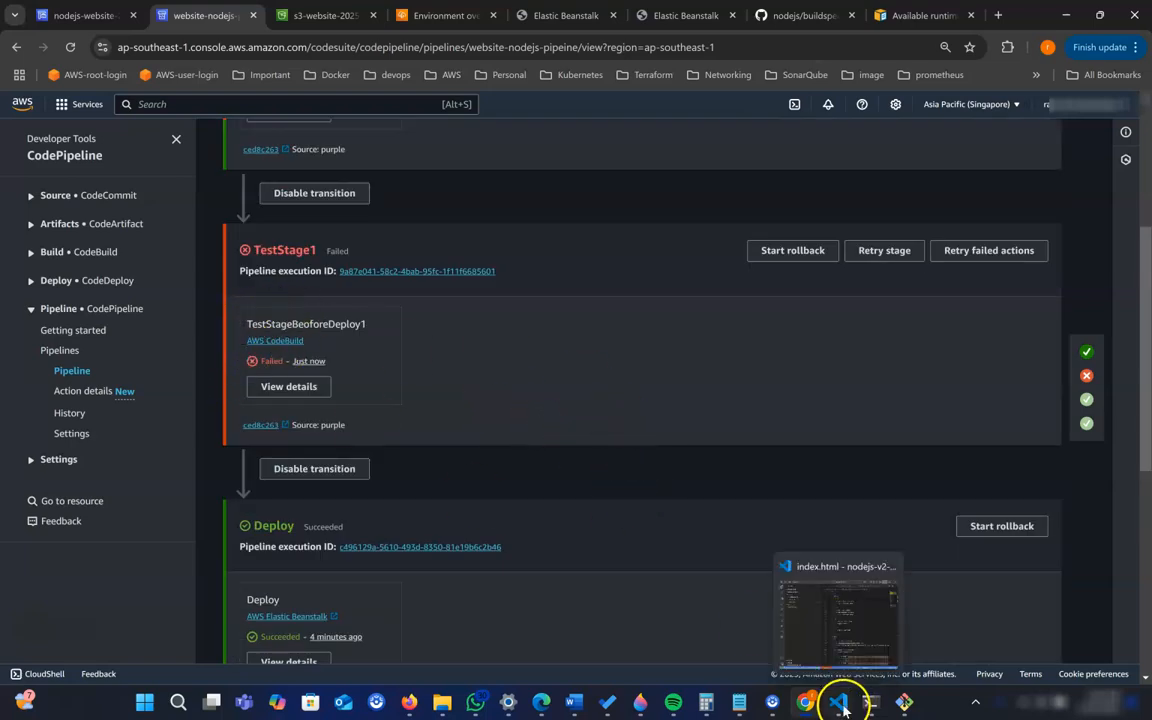
left_click(845, 656)
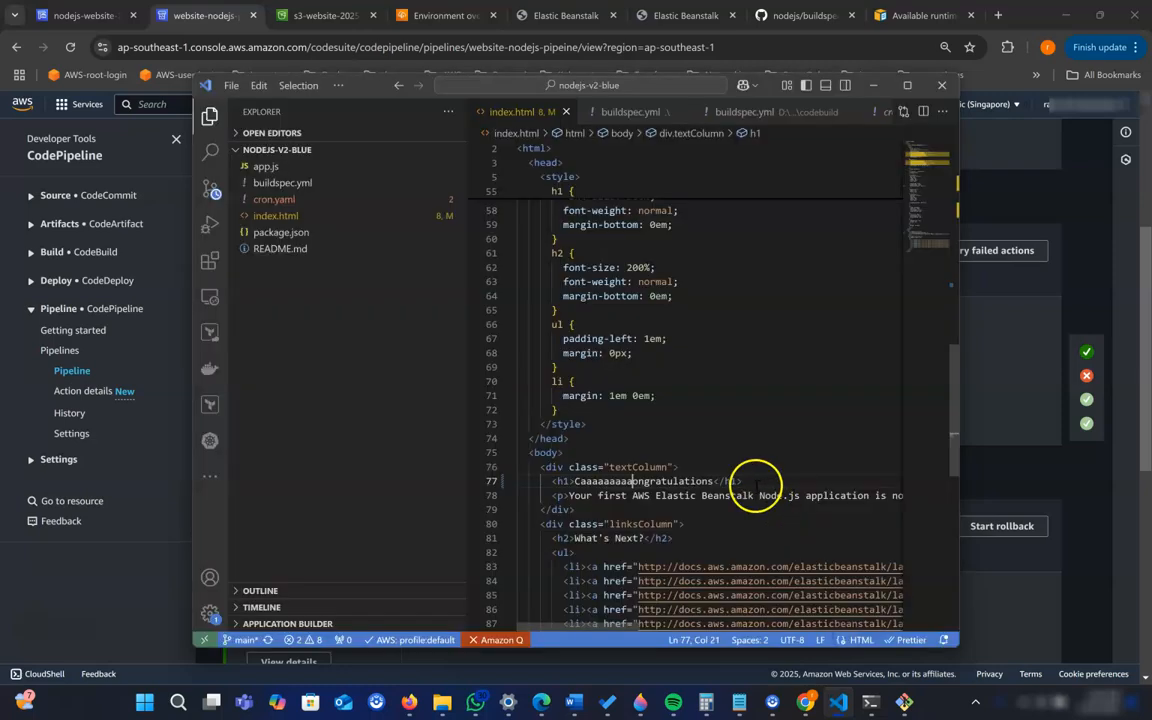
key("BackSpace")
key("BackSpace")
key("BackSpace")
key("BackSpace")
key("BackSpace")
key("BackSpace")
key("BackSpace")
key("BackSpace")
key("BackSpace")
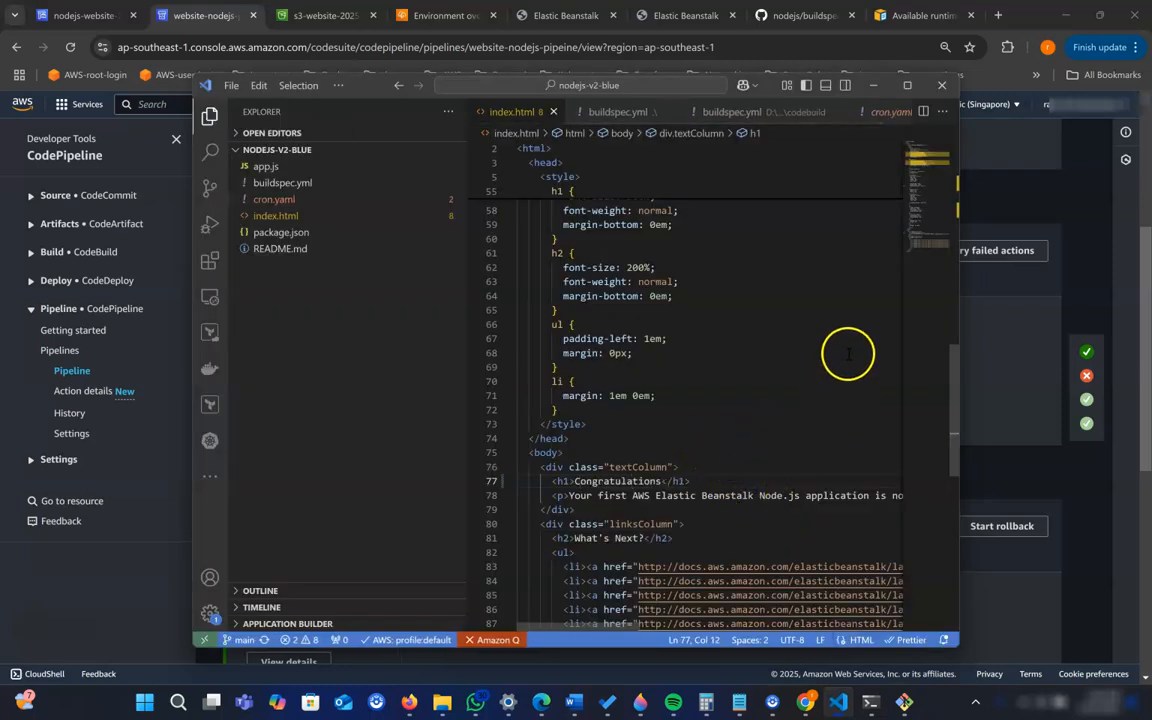
left_click(873, 85)
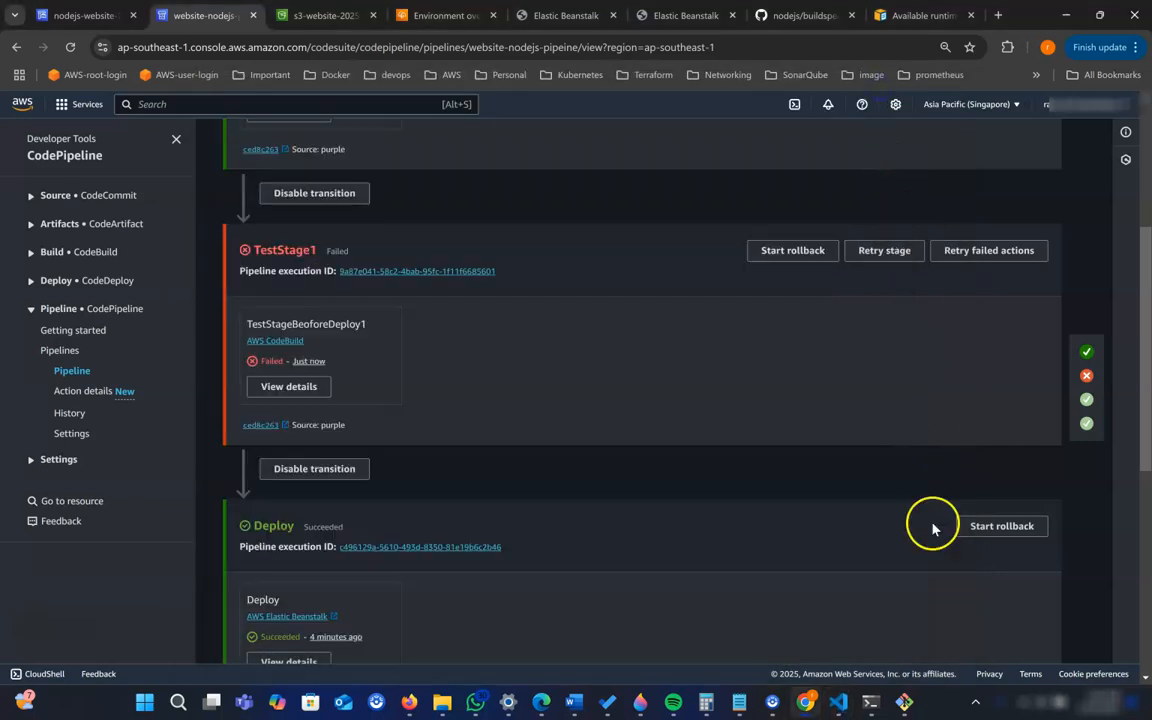
- Switch to the terminal, stage all changes and commit them with the message "fix error"
mouse_move(870, 700)
left_click(875, 656)
type("git add .")
key("Return")
type("git")
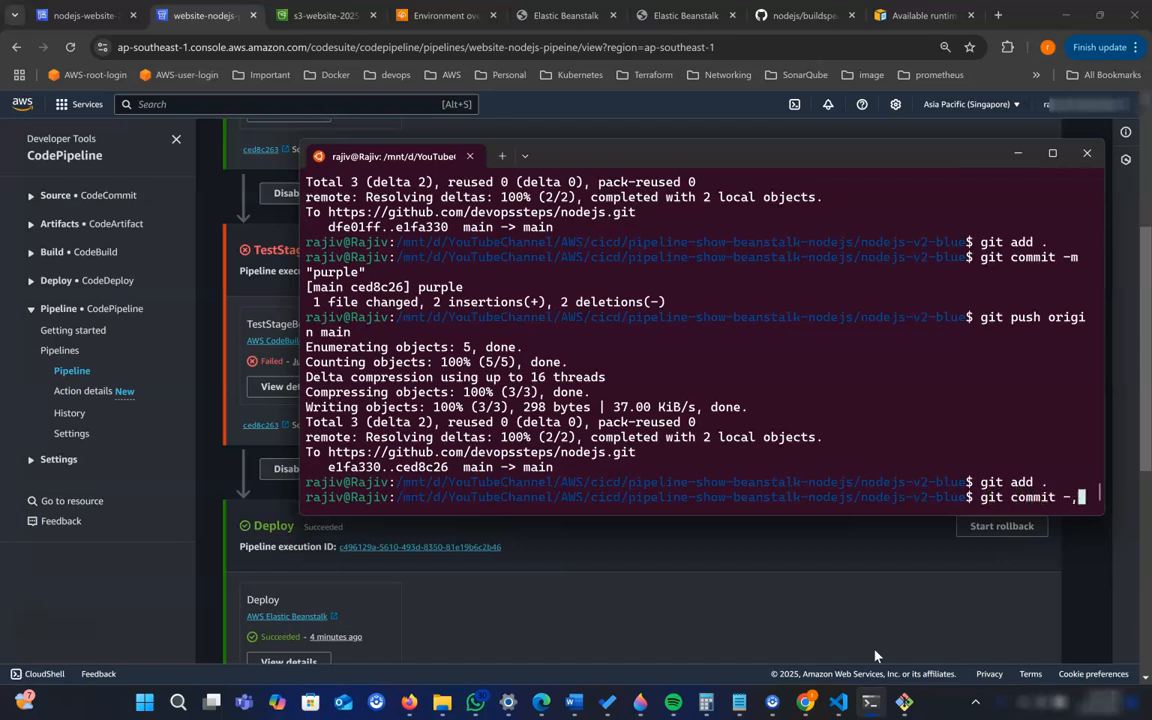
type(" commit -m")
key("Return")
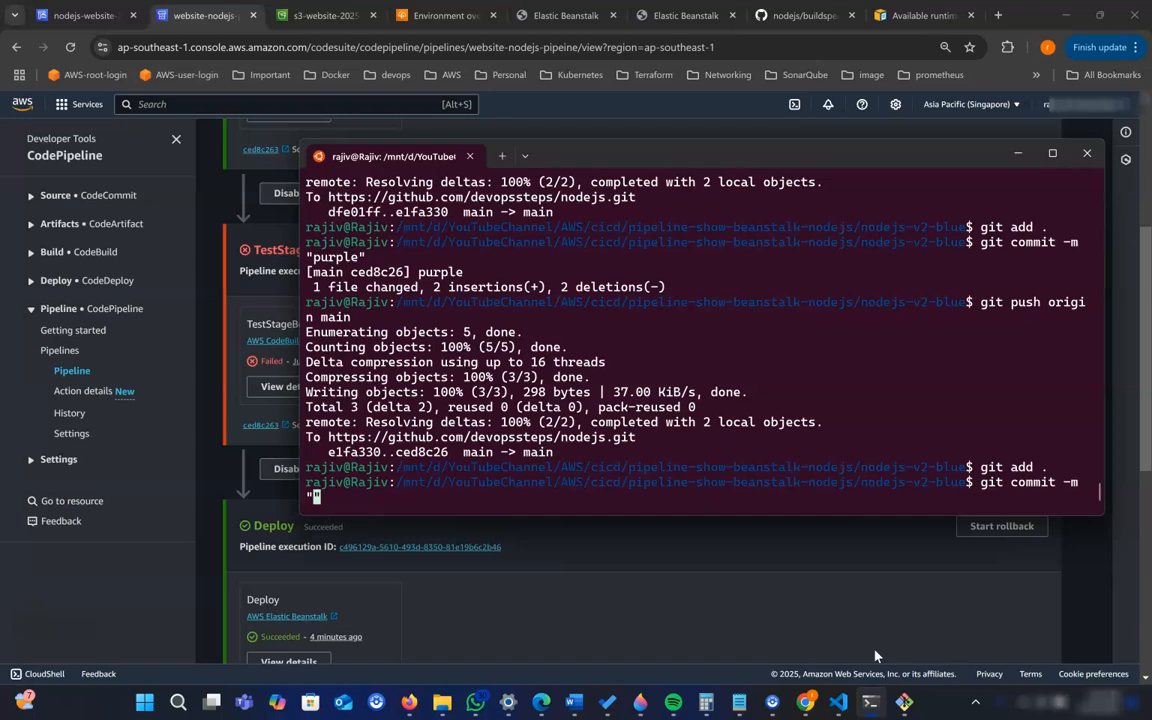
type("\"fix error\"")
key("Return")
- Push the "fix error" commit to origin main with git push
type("git push origin main")
key("Return")
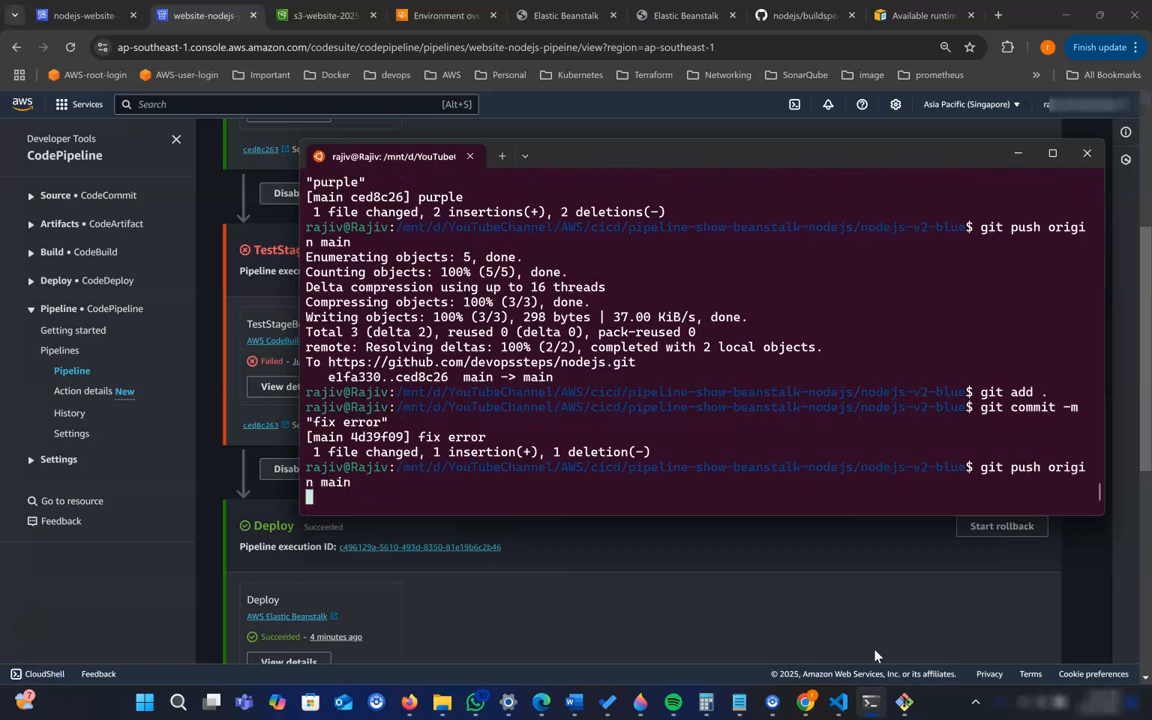
- Return to the pipeline in the browser and monitor the "fix error" execution from Source through to the DeployToProduction approval
mouse_move(805, 702)
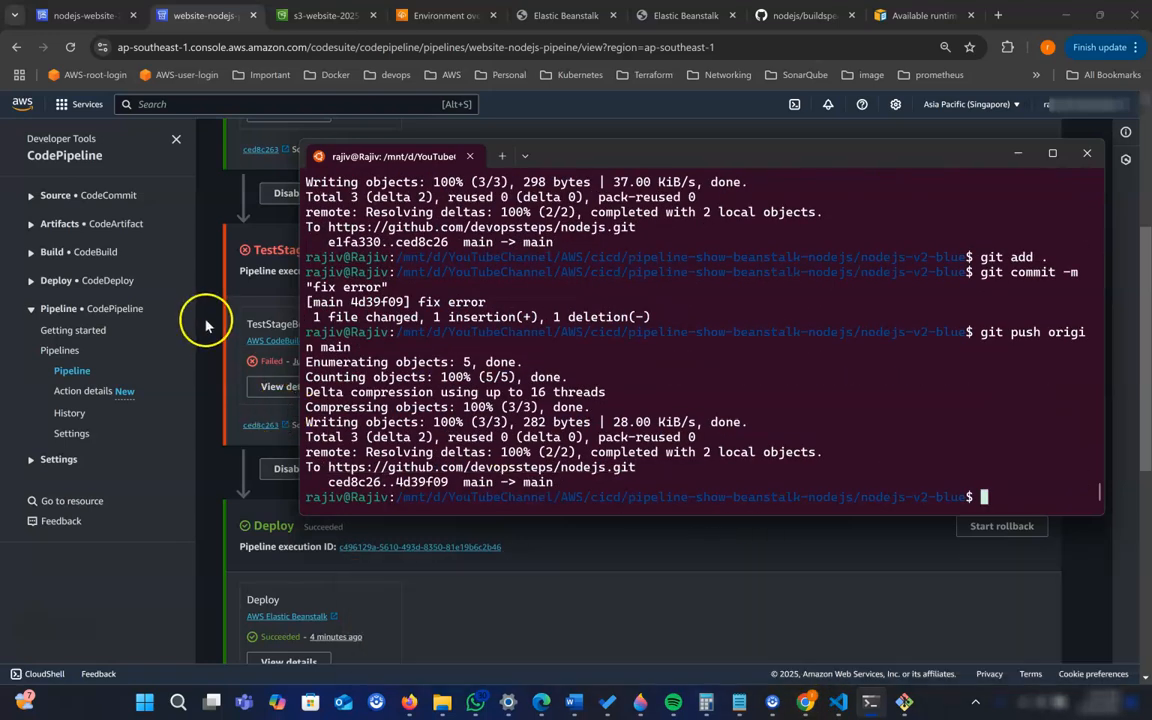
left_click(206, 318)
scroll(447, 438, "up", 2)
scroll(447, 438, "up", 2)
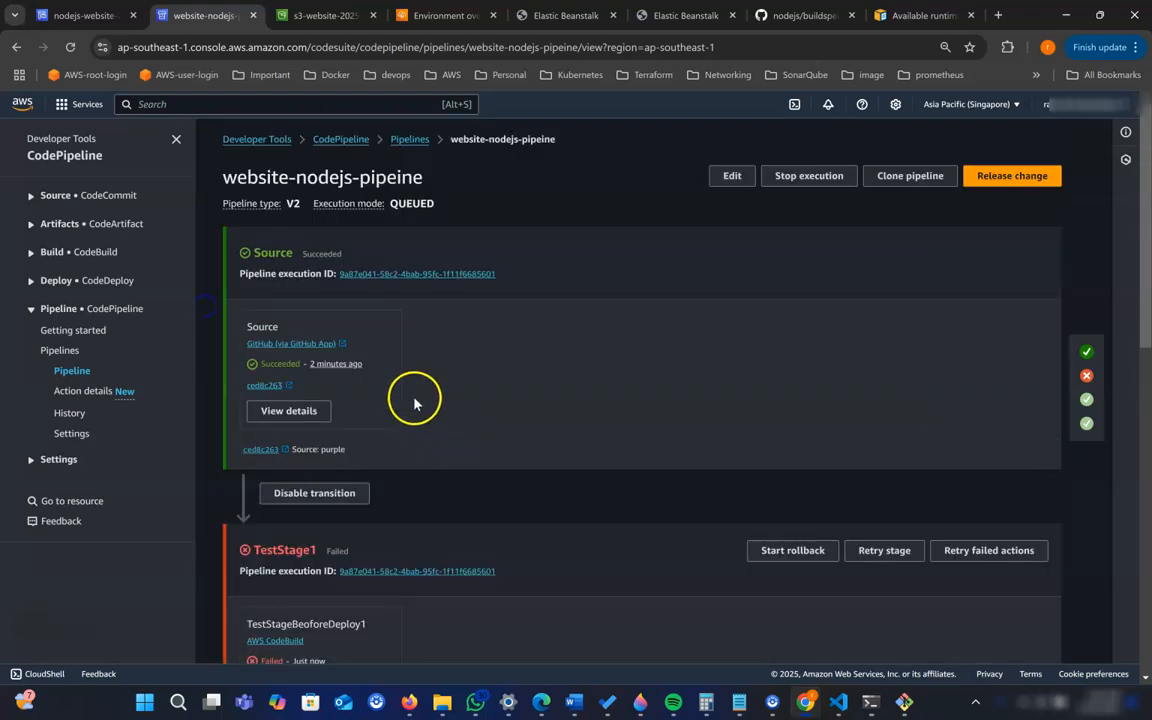
scroll(386, 501, "down", 2)
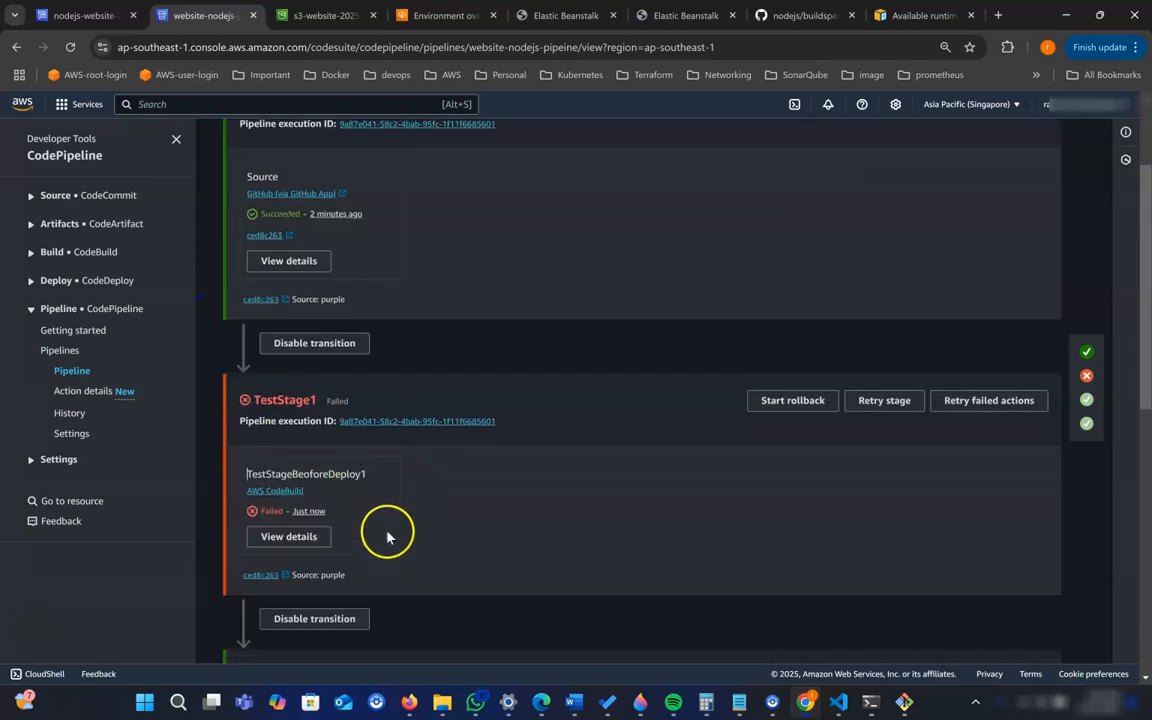
scroll(401, 518, "down", 1)
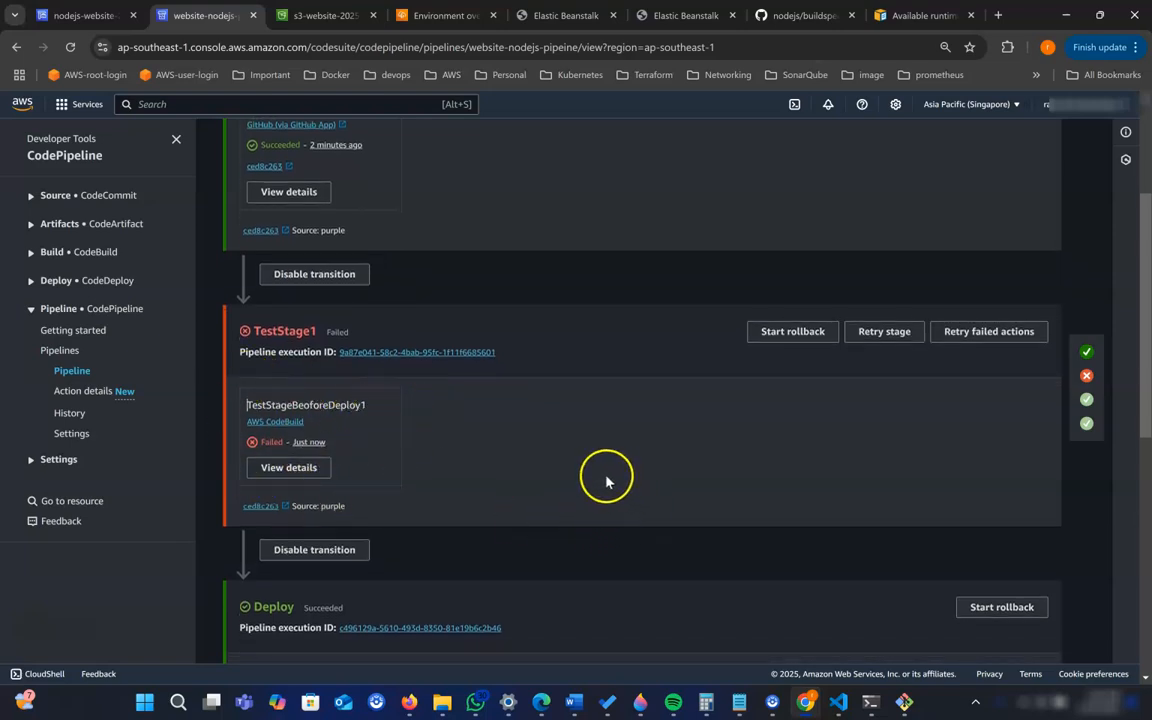
scroll(560, 470, "down", 1)
scroll(386, 458, "down", 3)
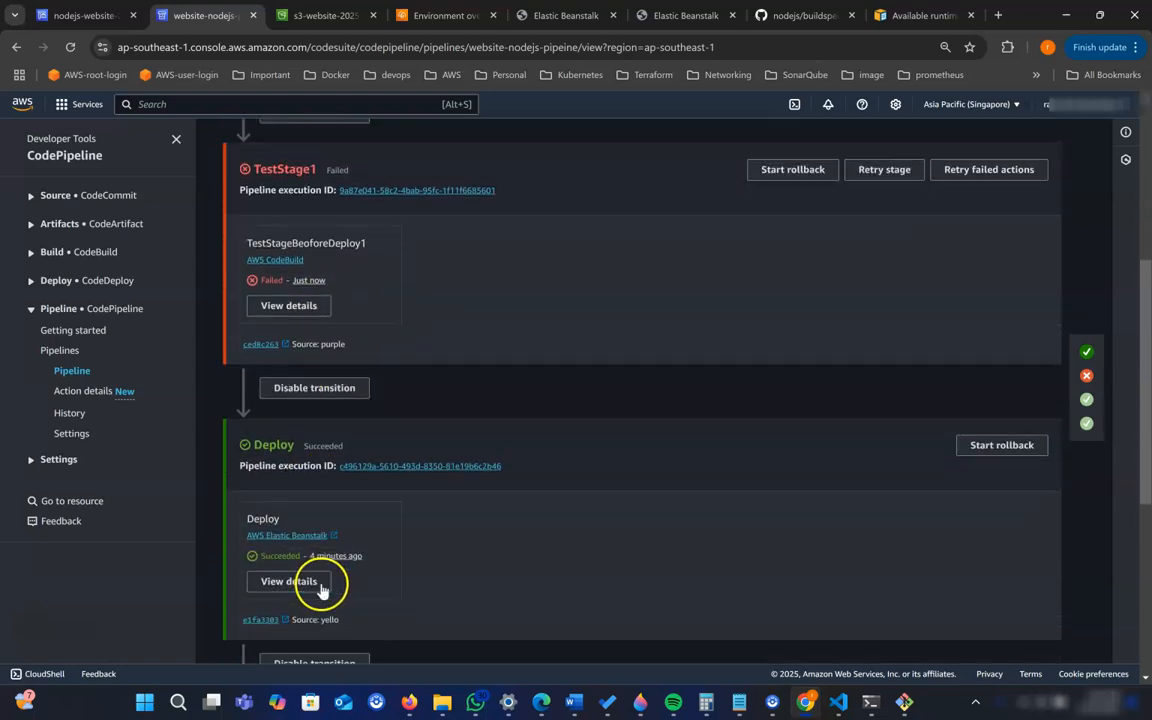
scroll(340, 570, "down", 3)
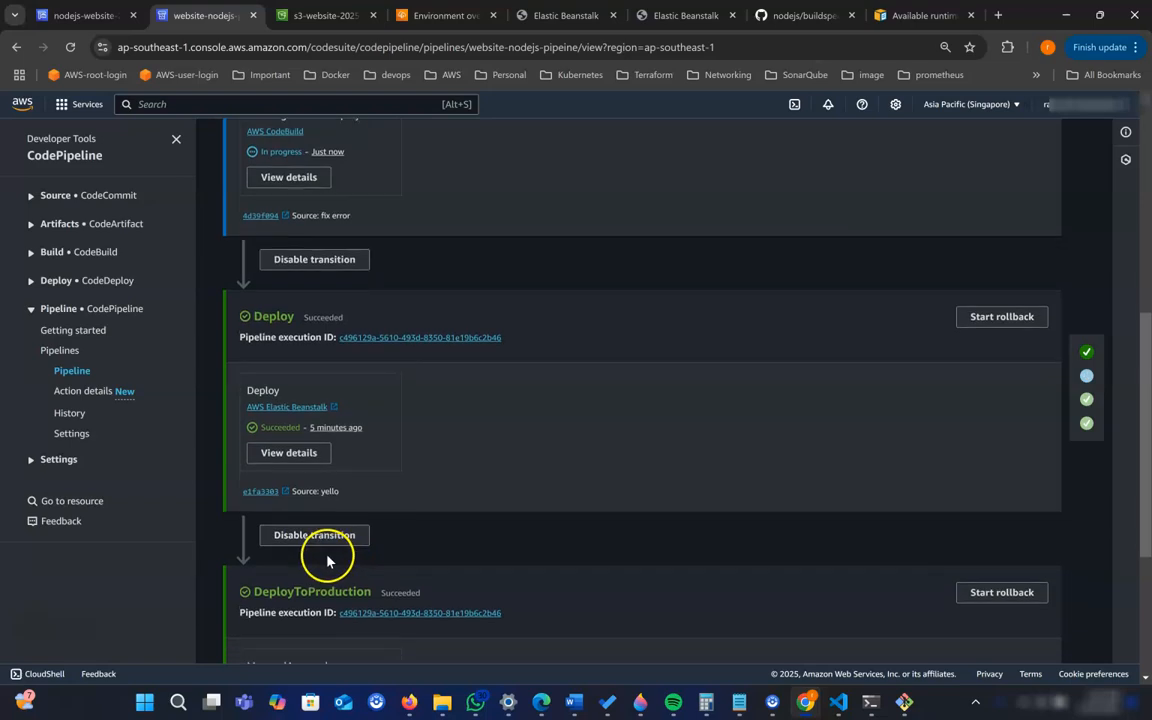
scroll(327, 561, "down", 1)
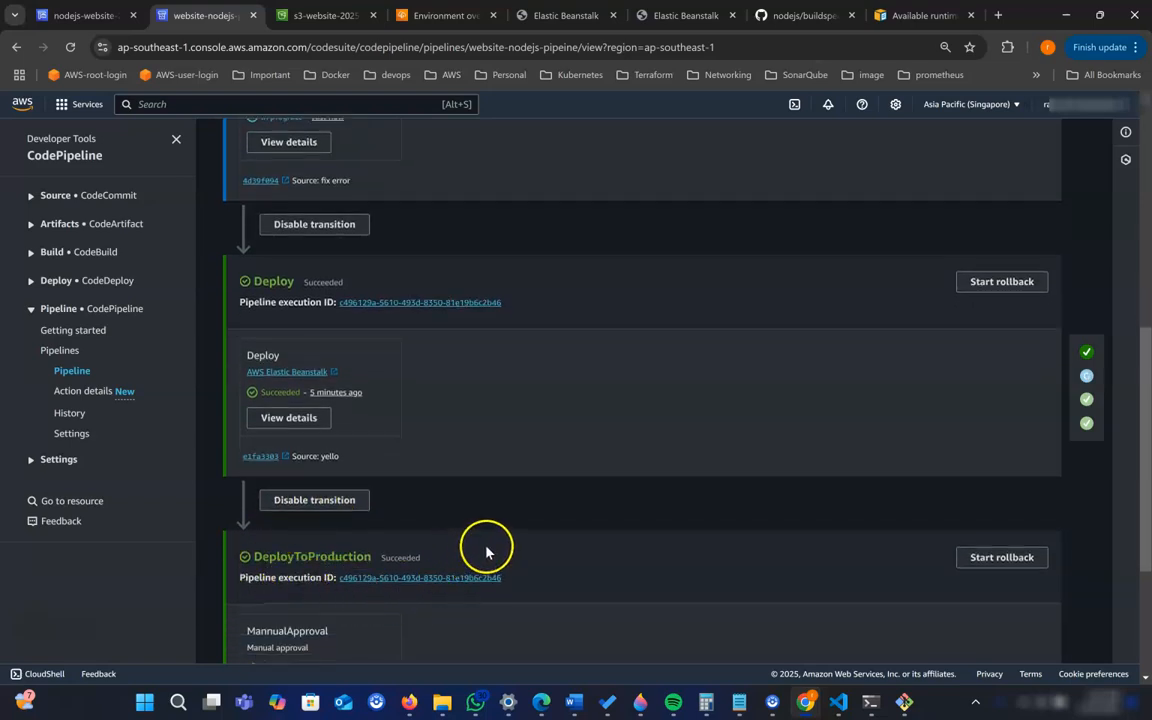
scroll(547, 478, "up", 3)
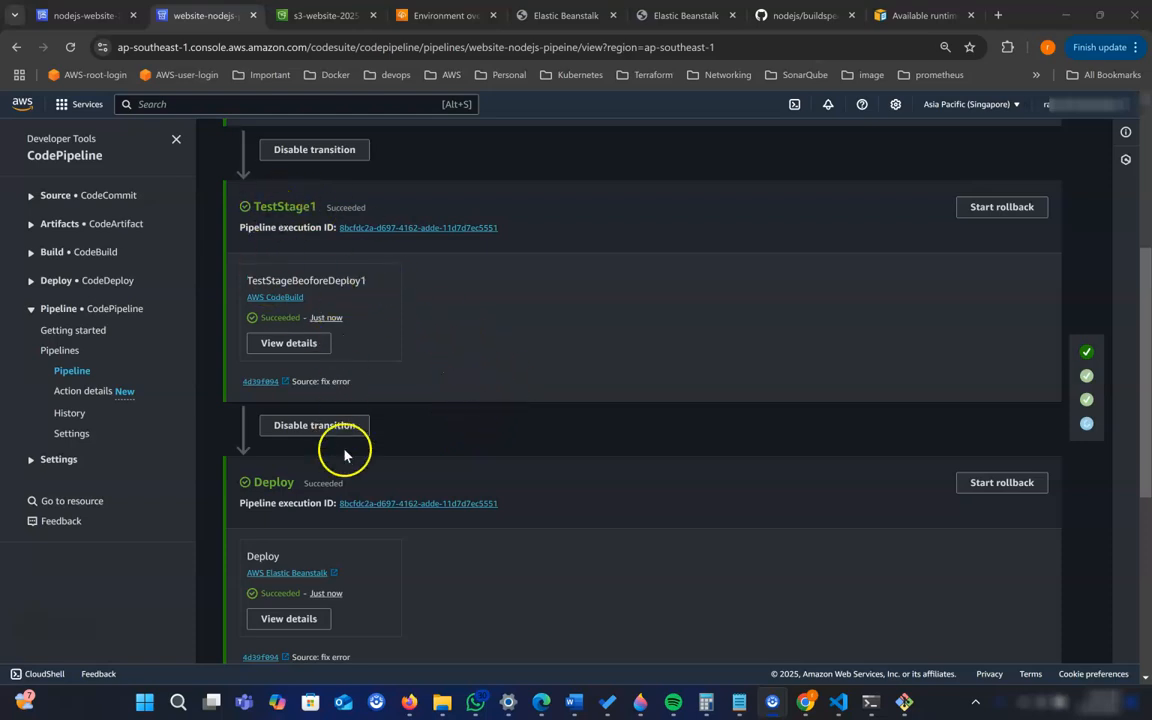
scroll(321, 483, "down", 2)
scroll(340, 490, "down", 5)
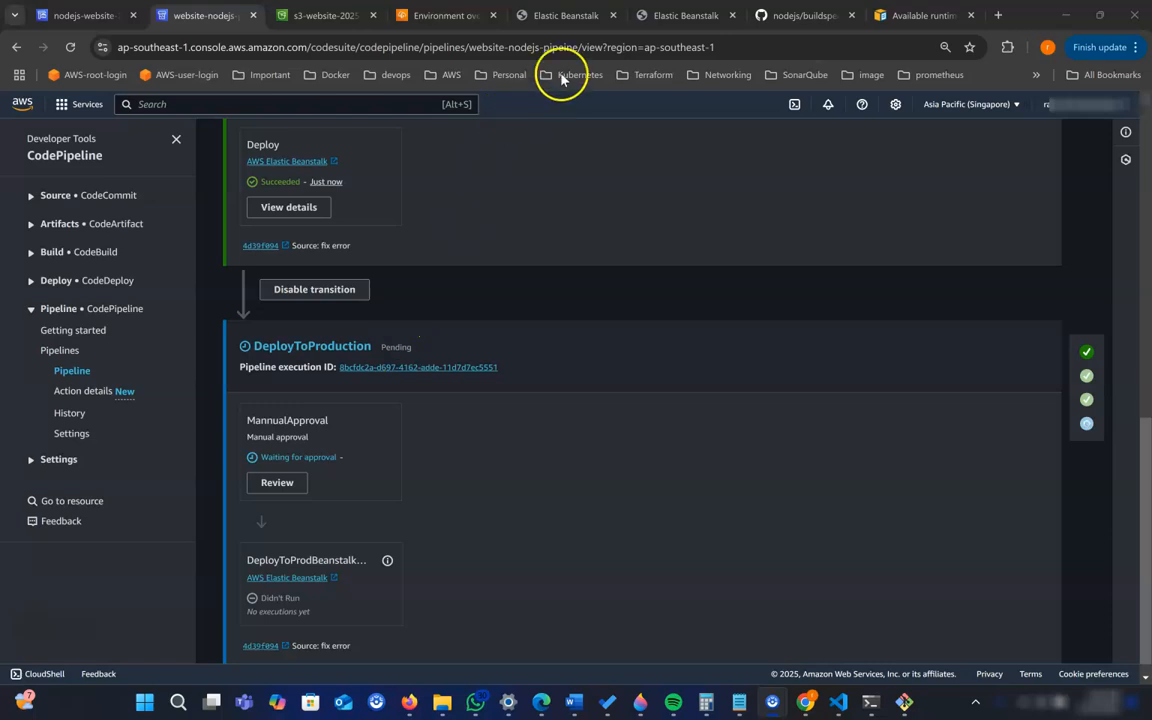
- Reload the dev Elastic Beanstalk website and compare it with the prod website
left_click(565, 16)
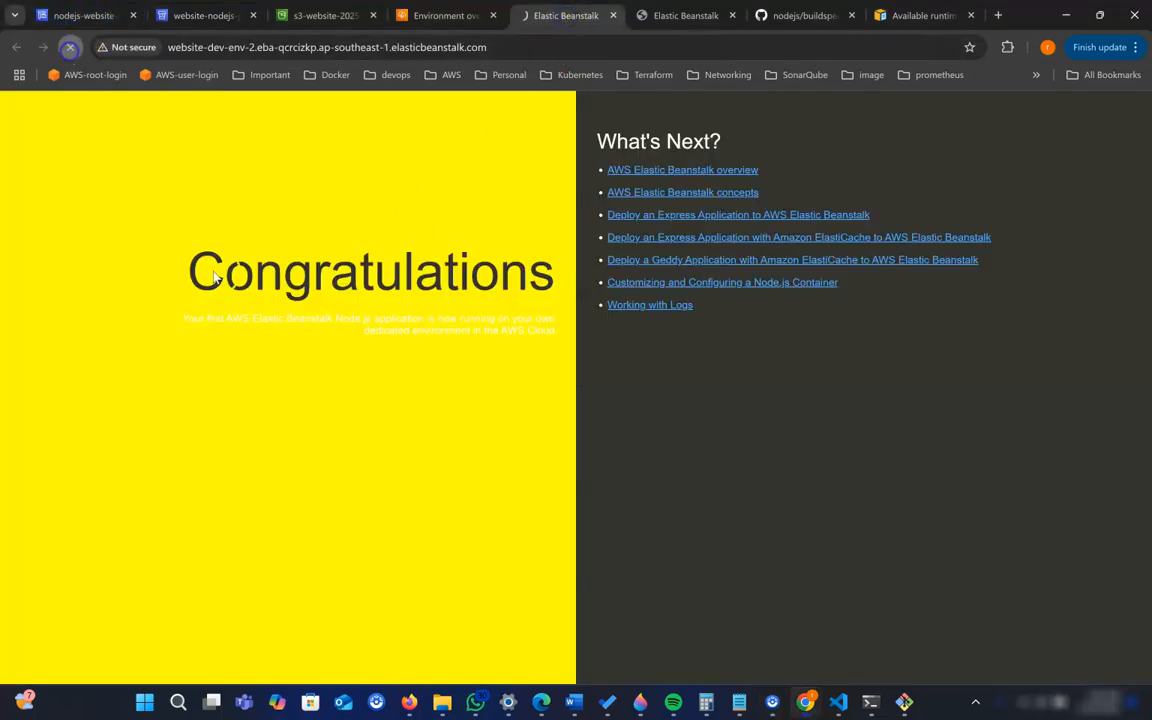
left_click(411, 232)
left_click(662, 15)
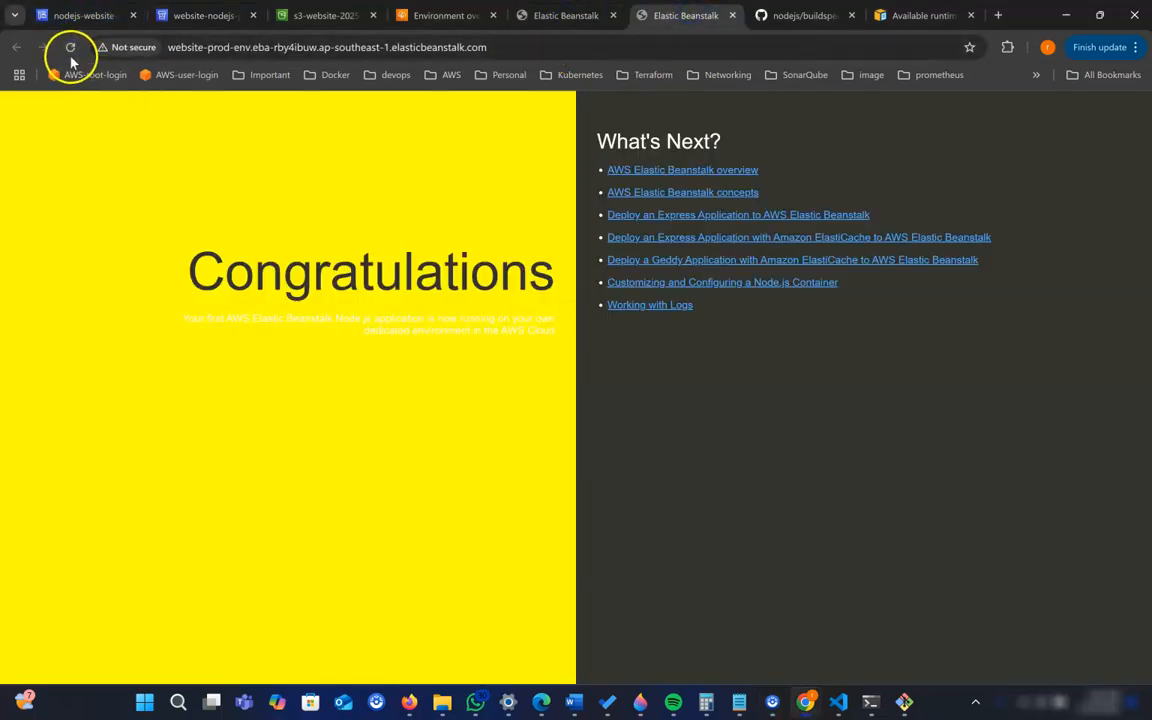
- Return to the pipeline and approve the MannualApproval action in the DeployToProduction stage
left_click(200, 15)
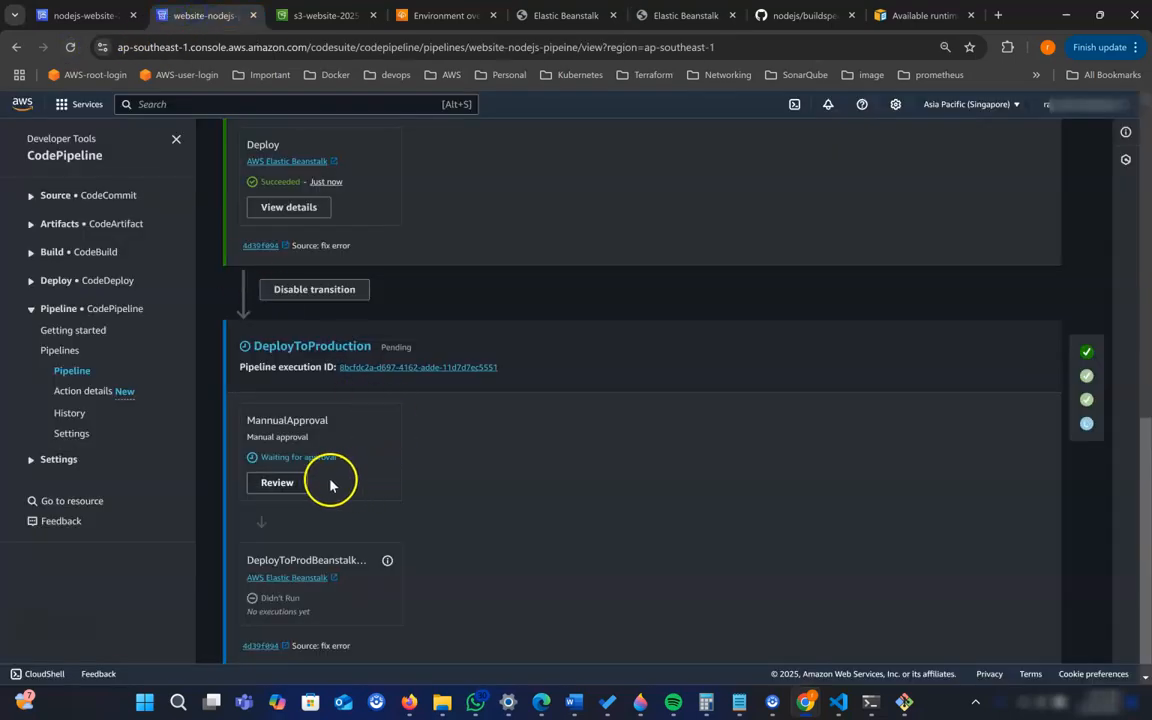
left_click(279, 484)
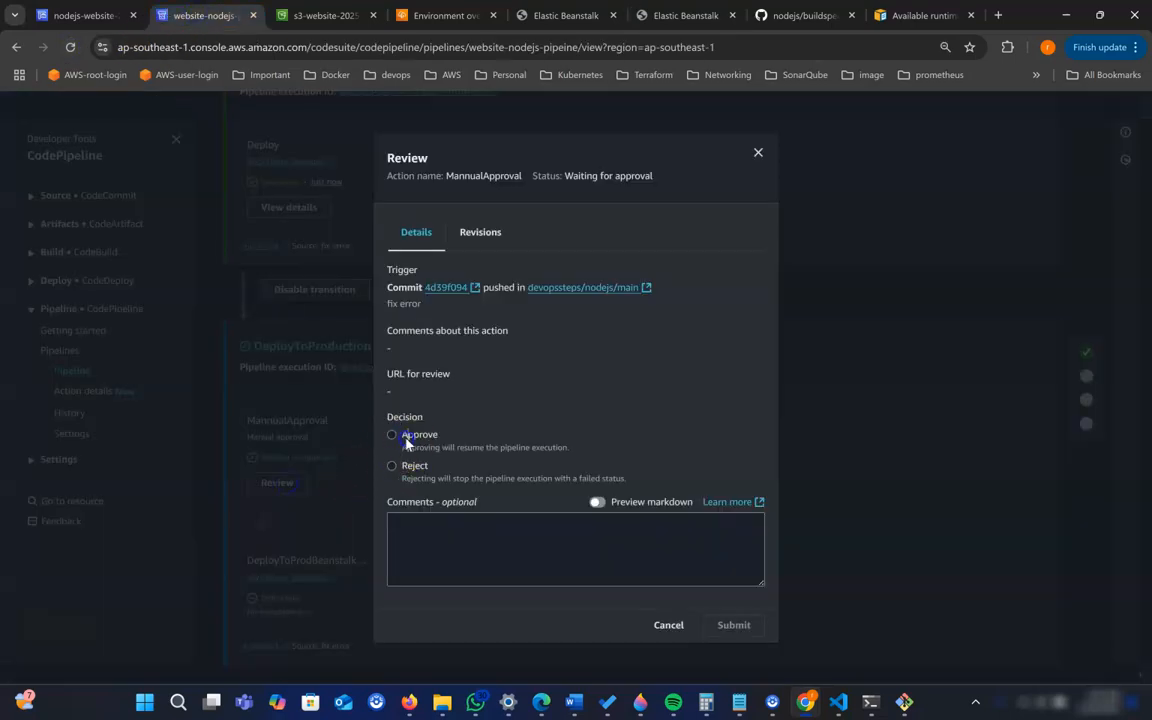
left_click(406, 442)
left_click(427, 520)
left_click(733, 625)
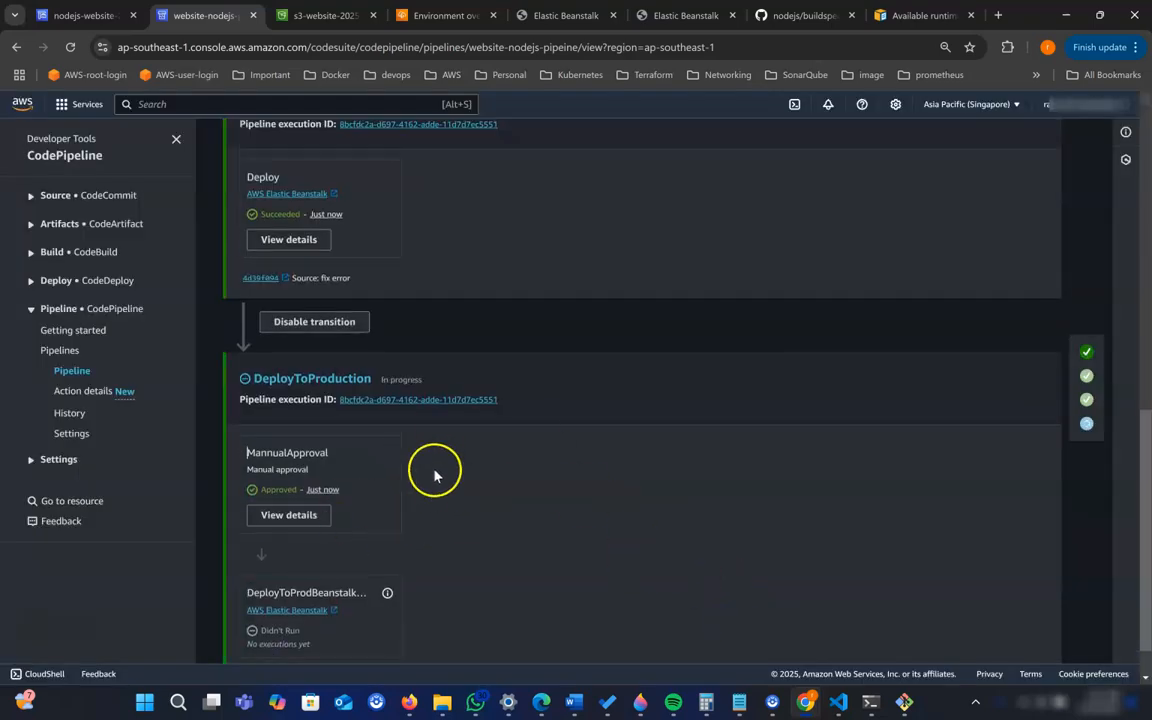
- Check the prod Elastic Beanstalk website and the pipeline stages while waiting for DeployToProdBeanstalkWeb to start
scroll(436, 480, "down", 1)
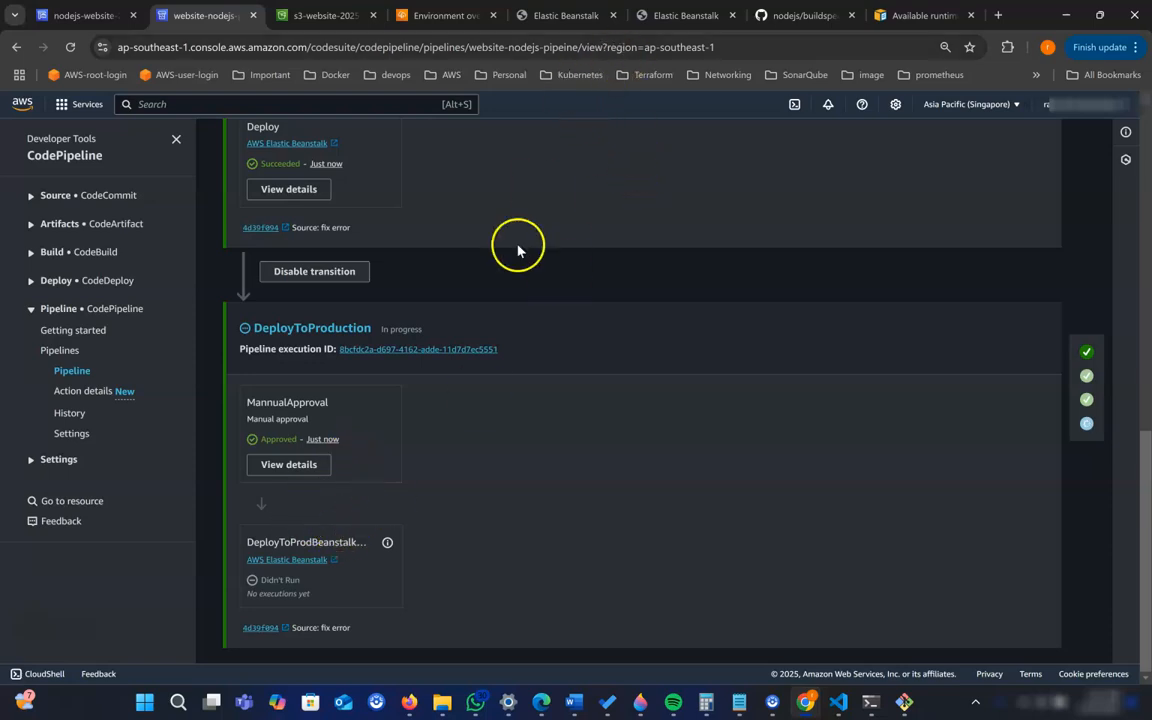
left_click(678, 16)
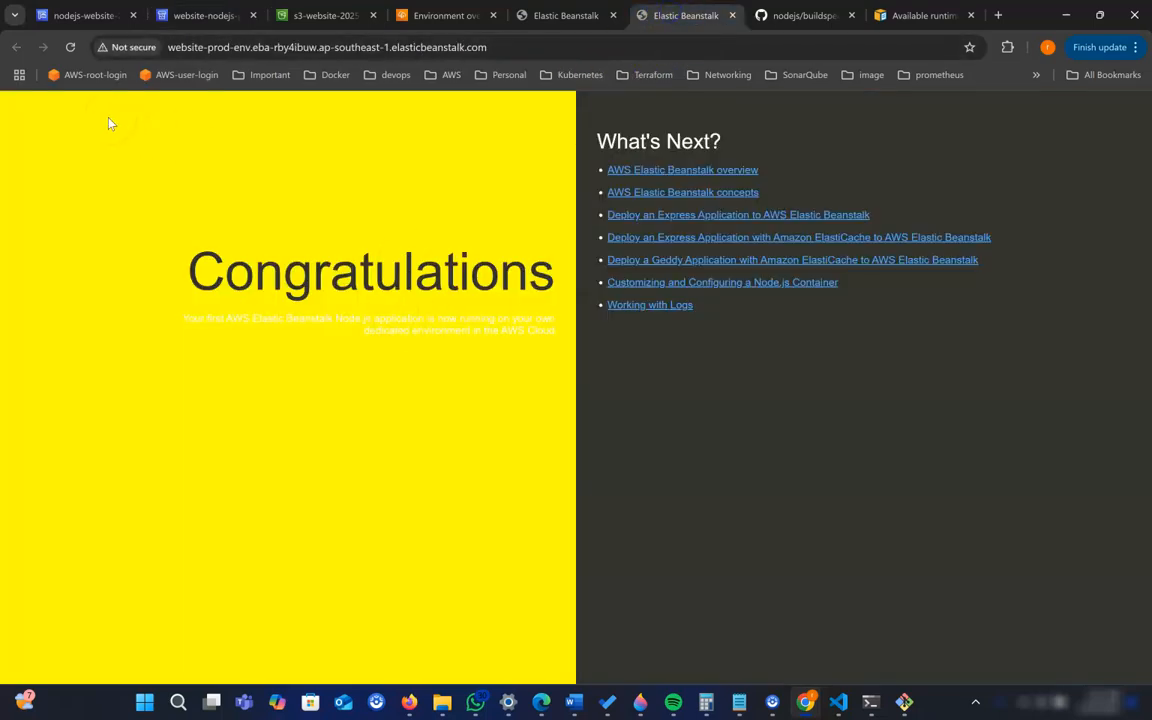
left_click(566, 16)
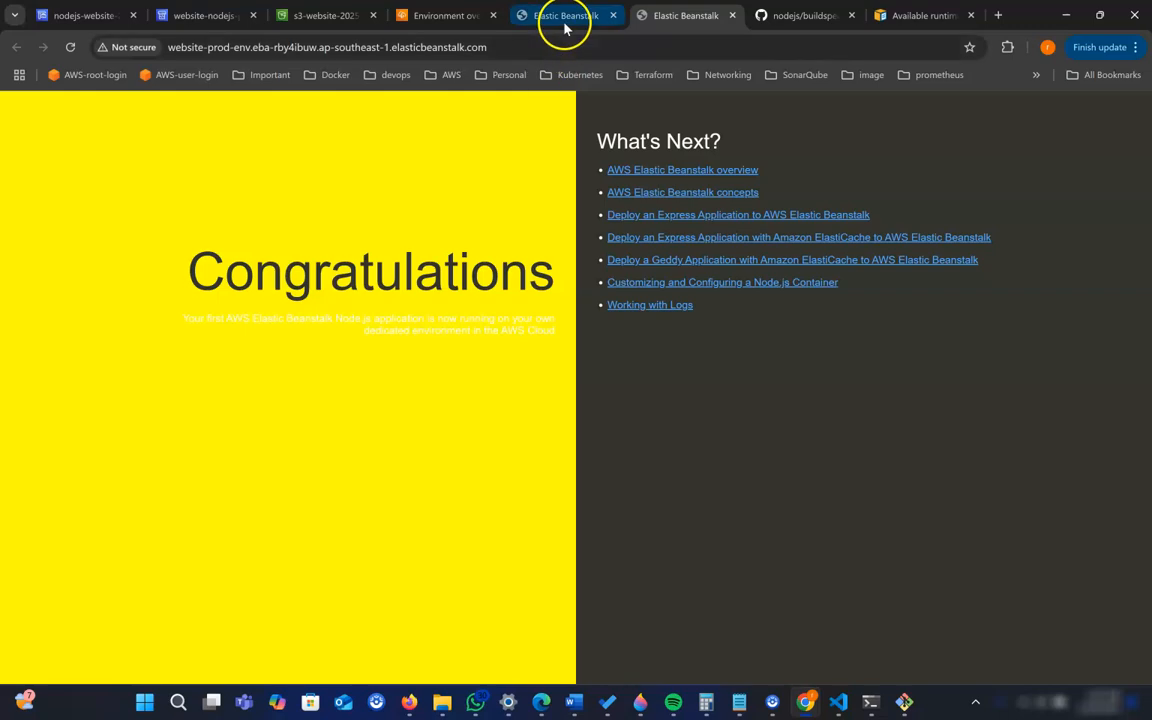
left_click(224, 18)
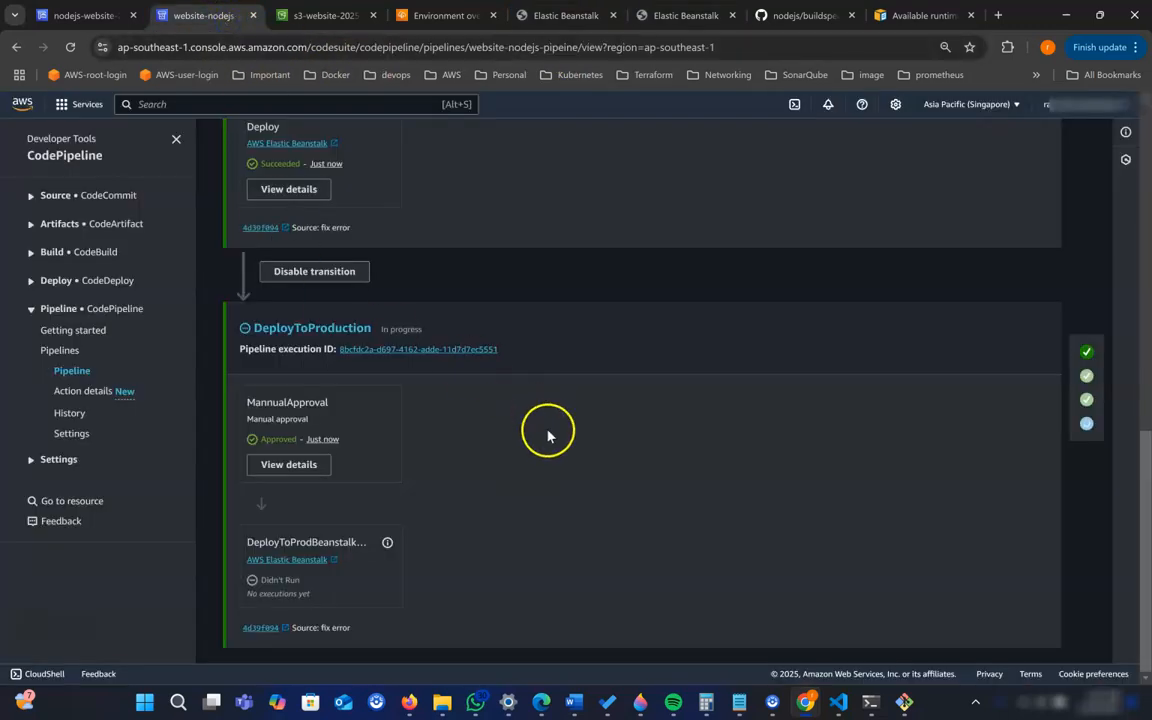
scroll(545, 435, "up", 4)
scroll(540, 435, "up", 2)
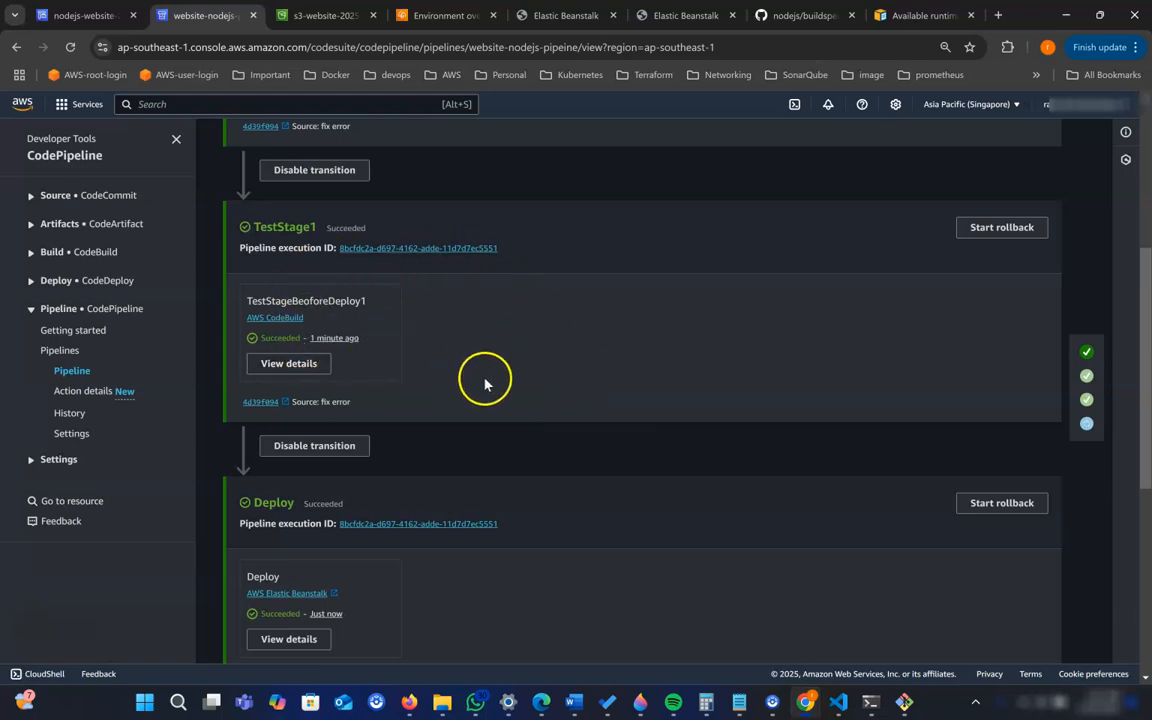
scroll(487, 380, "down", 2)
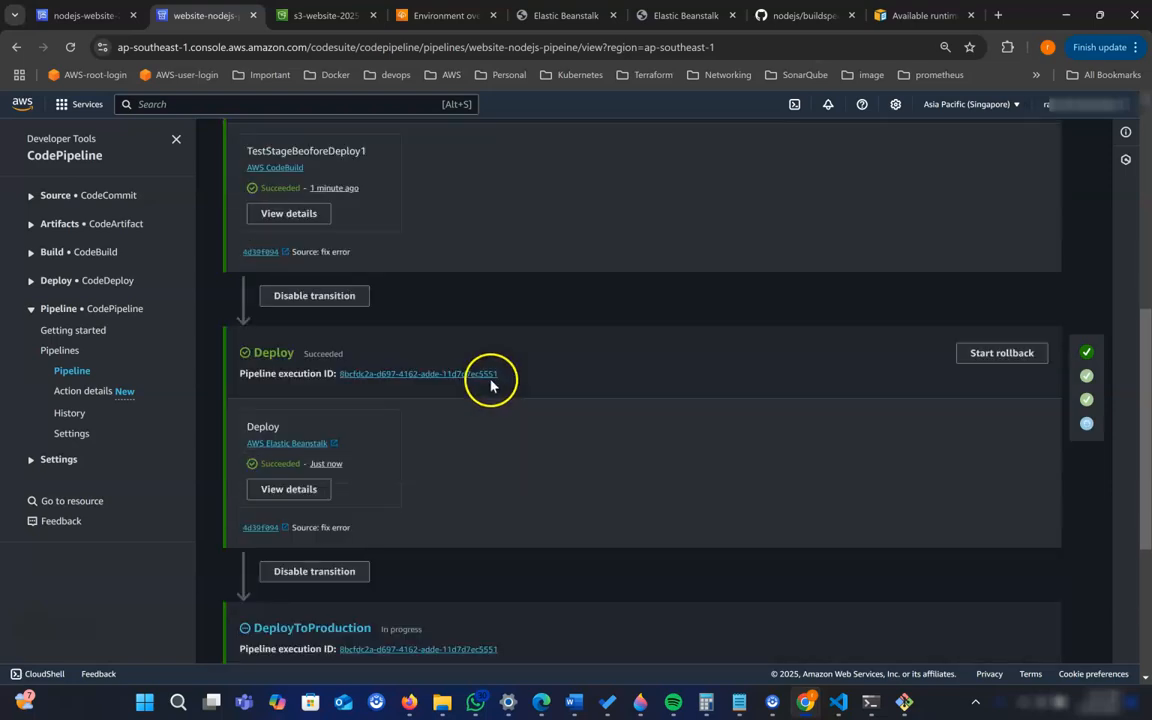
scroll(535, 386, "down", 3)
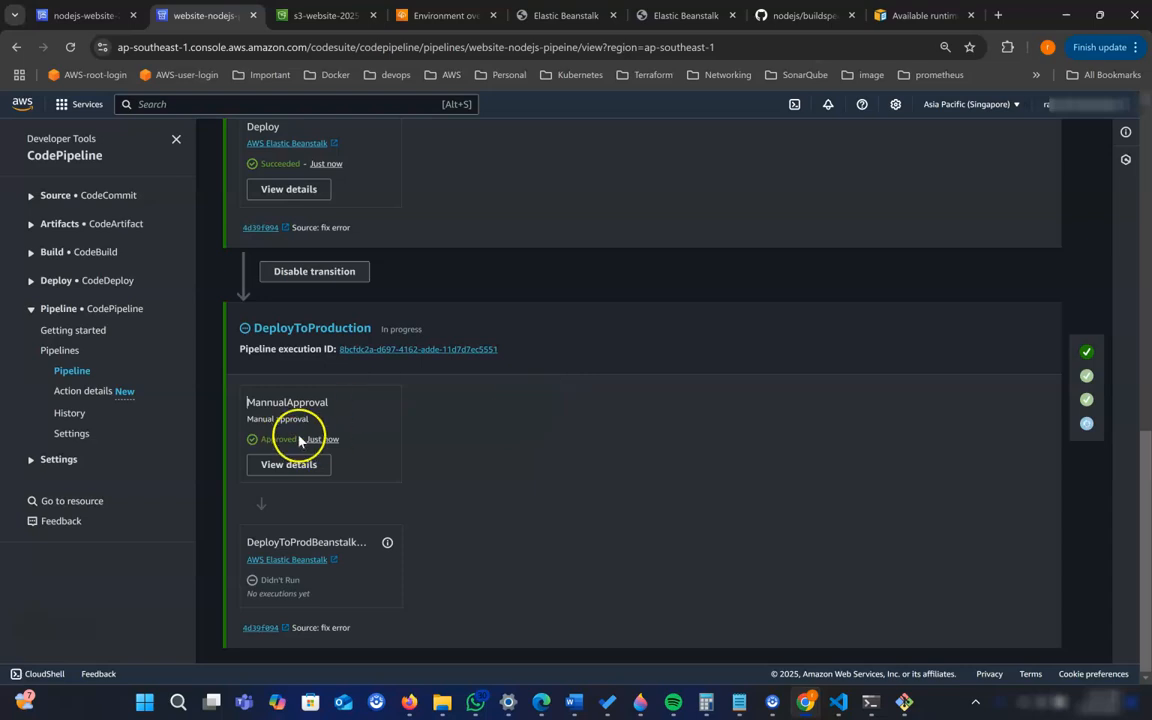
left_click(678, 15)
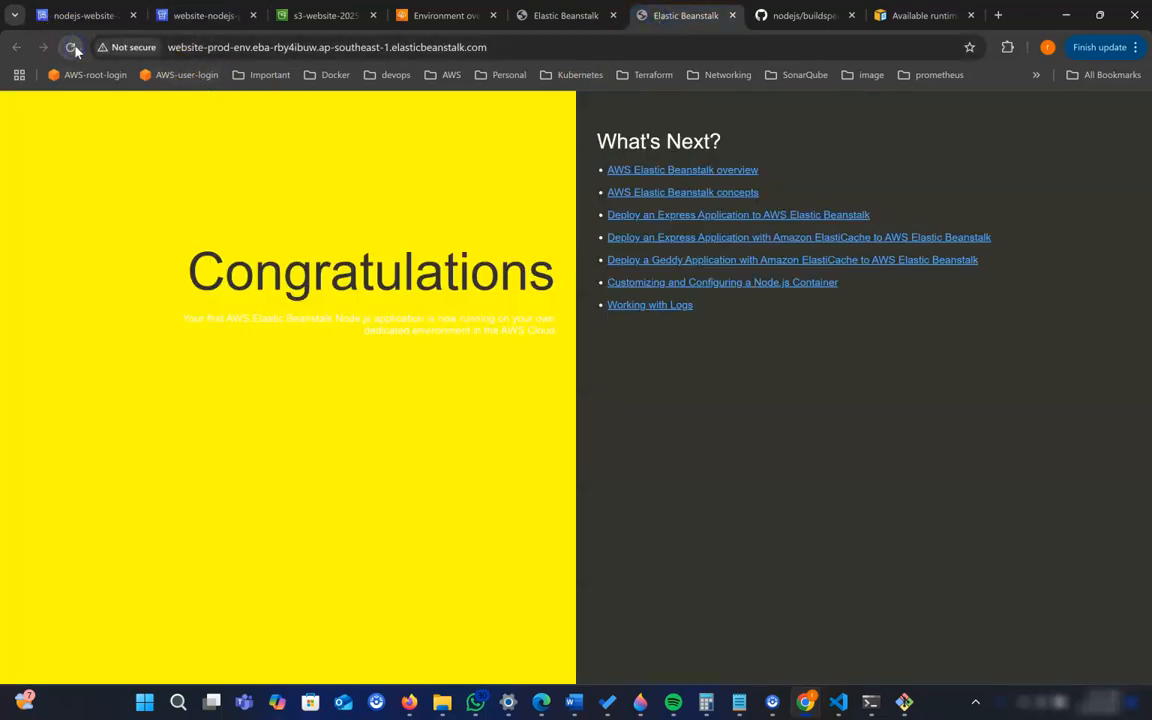
left_click(217, 16)
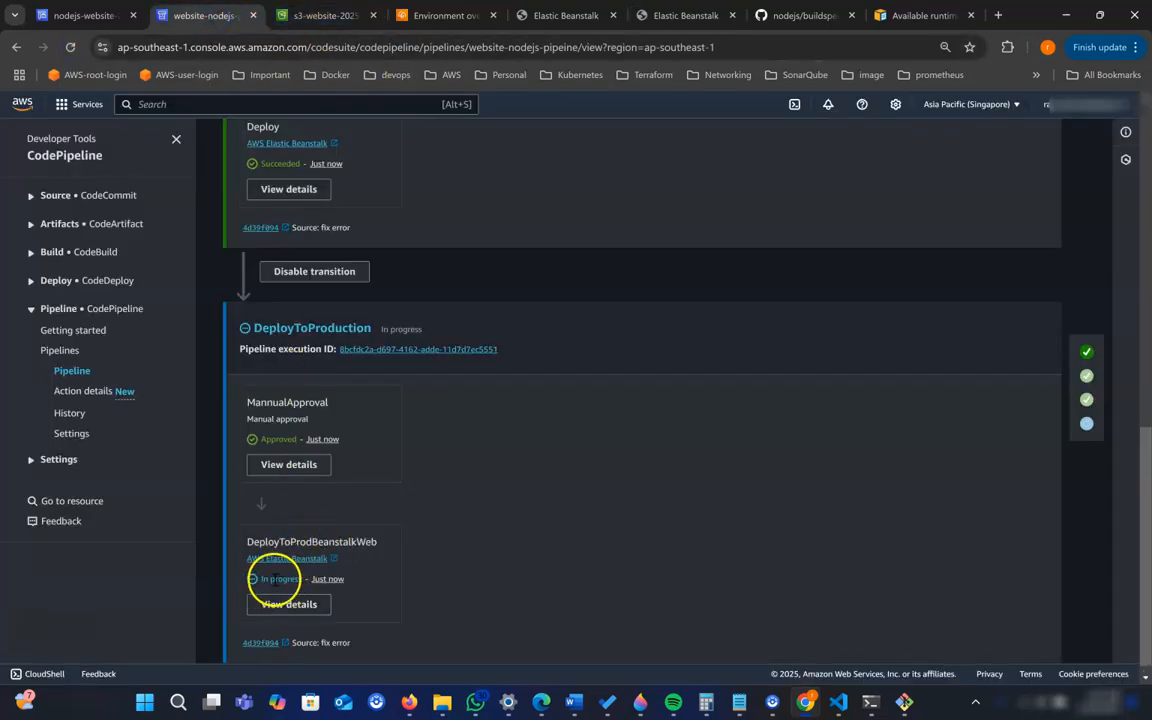
left_click(316, 588)
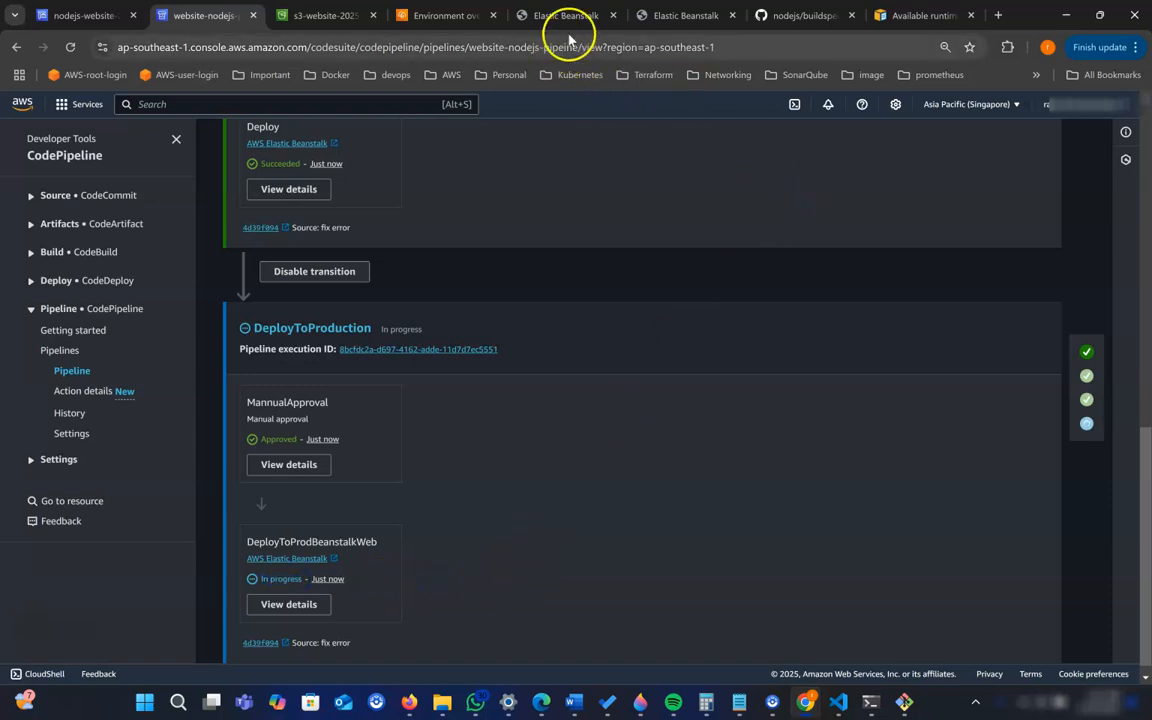
- Reload the prod Elastic Beanstalk website, then monitor the DeployToProduction stage in the pipeline until it finishes
left_click(655, 15)
left_click(70, 48)
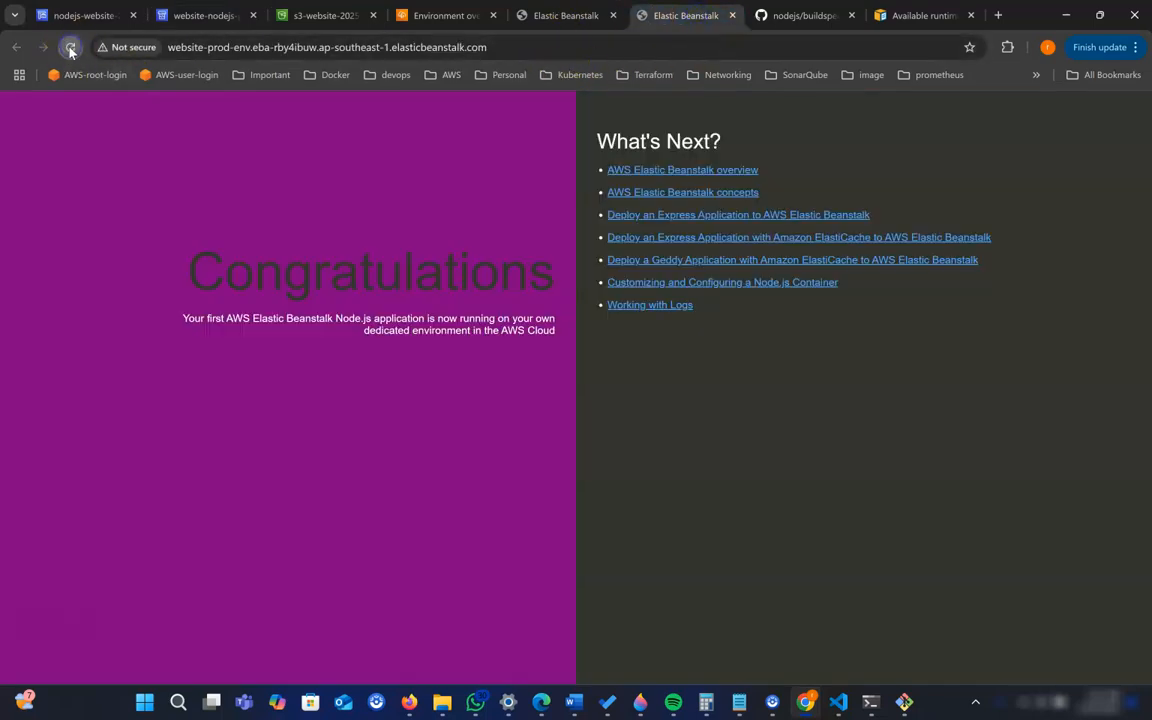
left_click(210, 15)
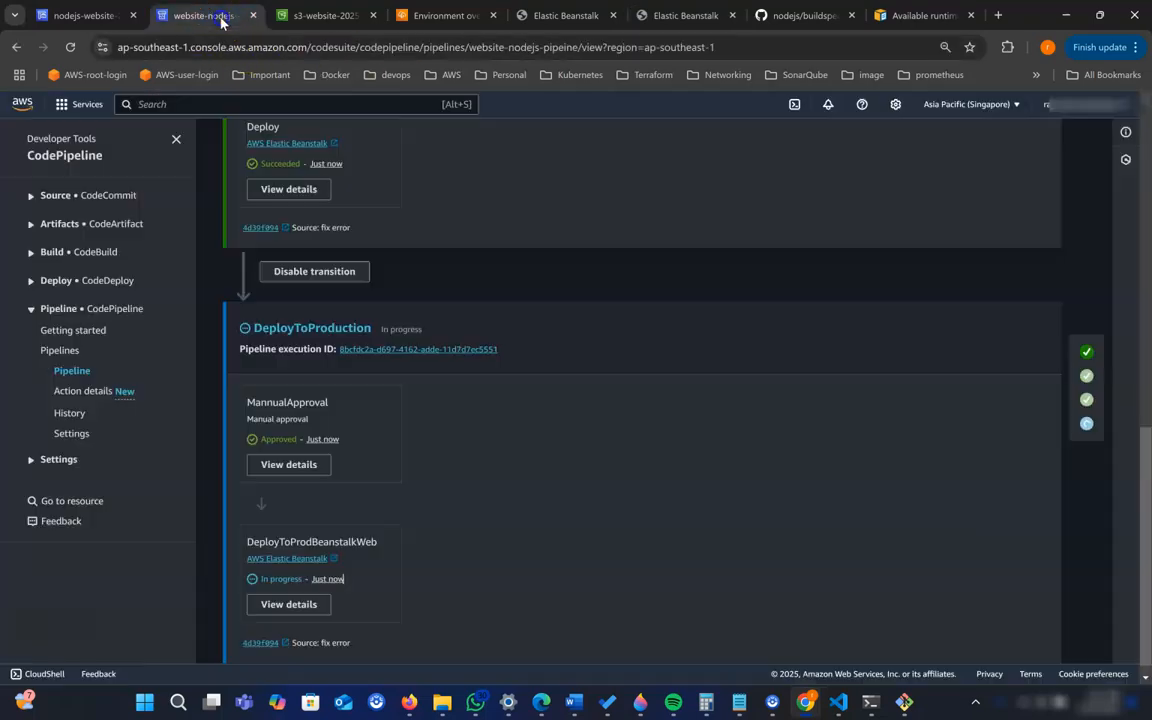
scroll(681, 430, "up", 3)
scroll(681, 430, "down", 3)
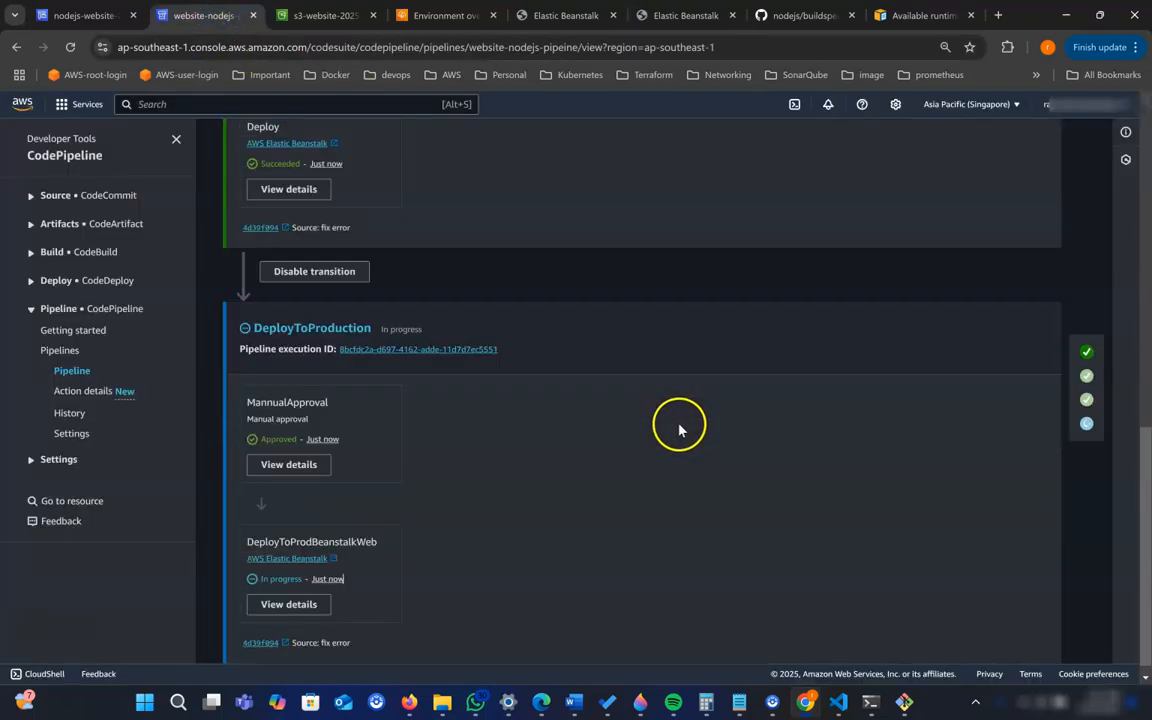
scroll(679, 430, "up", 3)
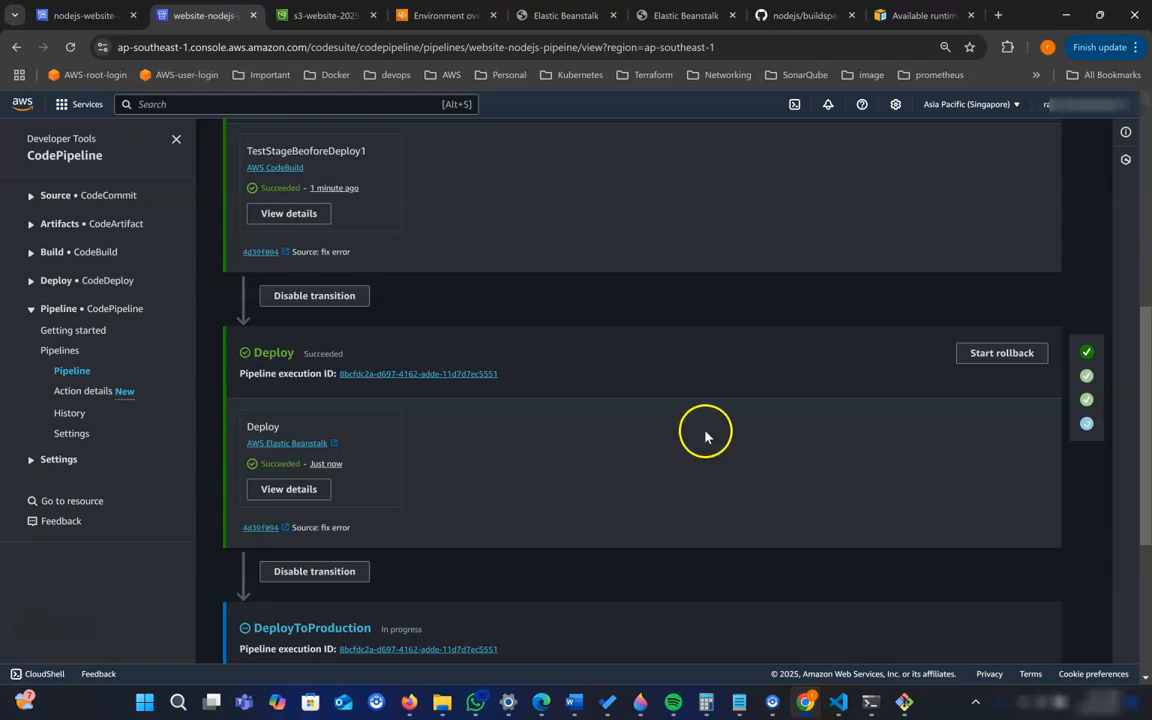
scroll(702, 441, "down", 2)
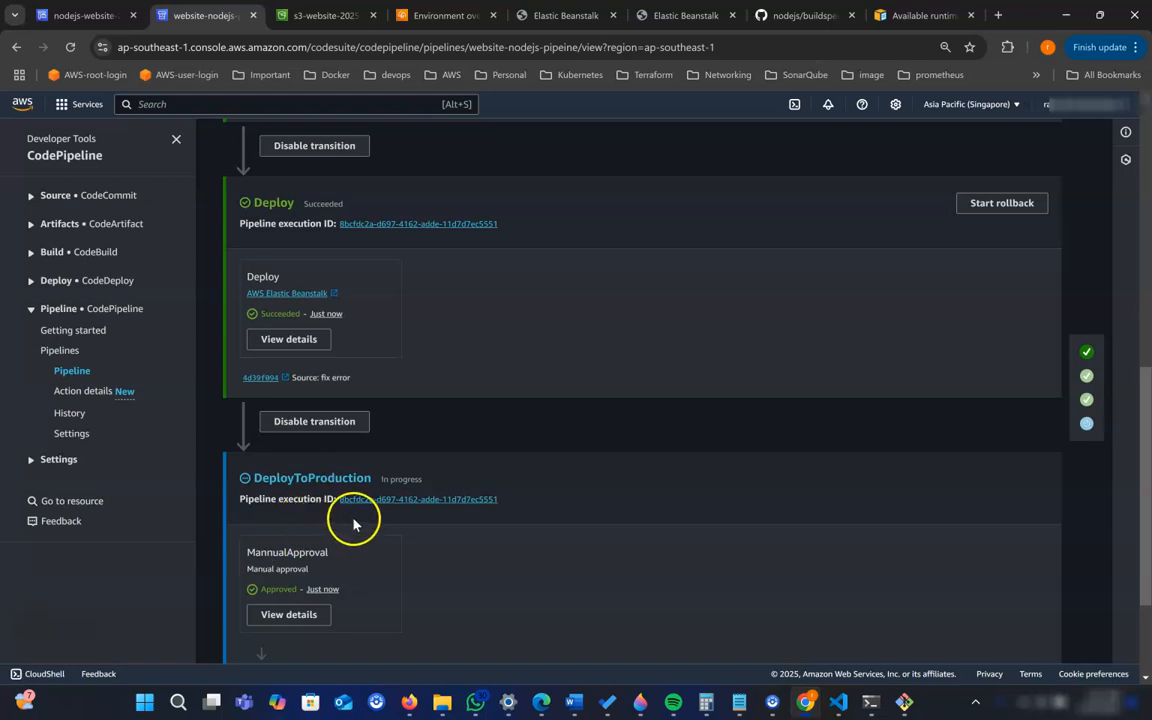
scroll(355, 515, "down", 2)
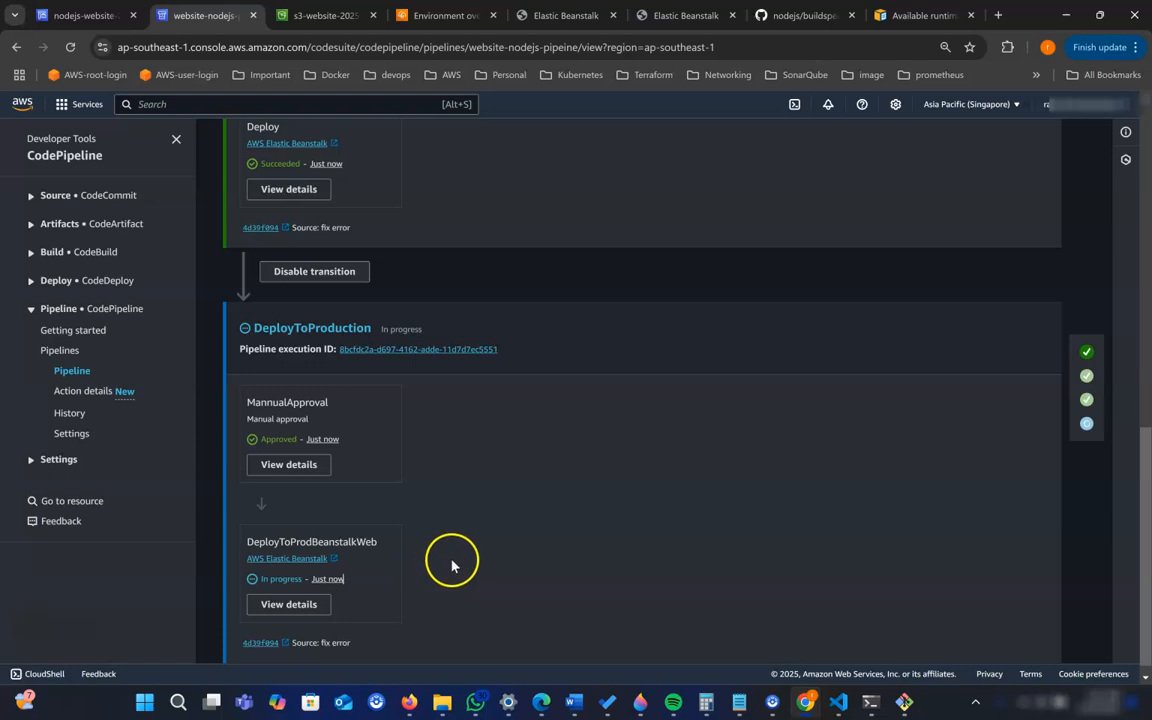
scroll(450, 560, "up", 2)
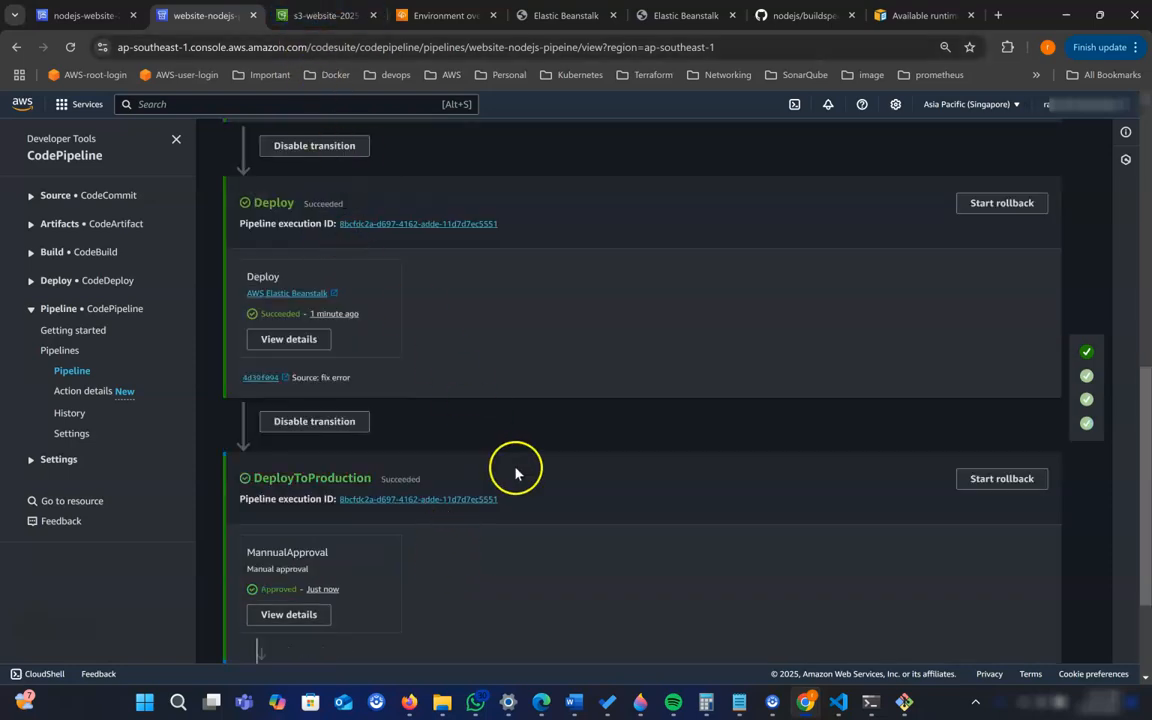
- Refresh the object list of the s3-website-2025-jan-11 bucket to check the stored build artifacts
left_click(320, 16)
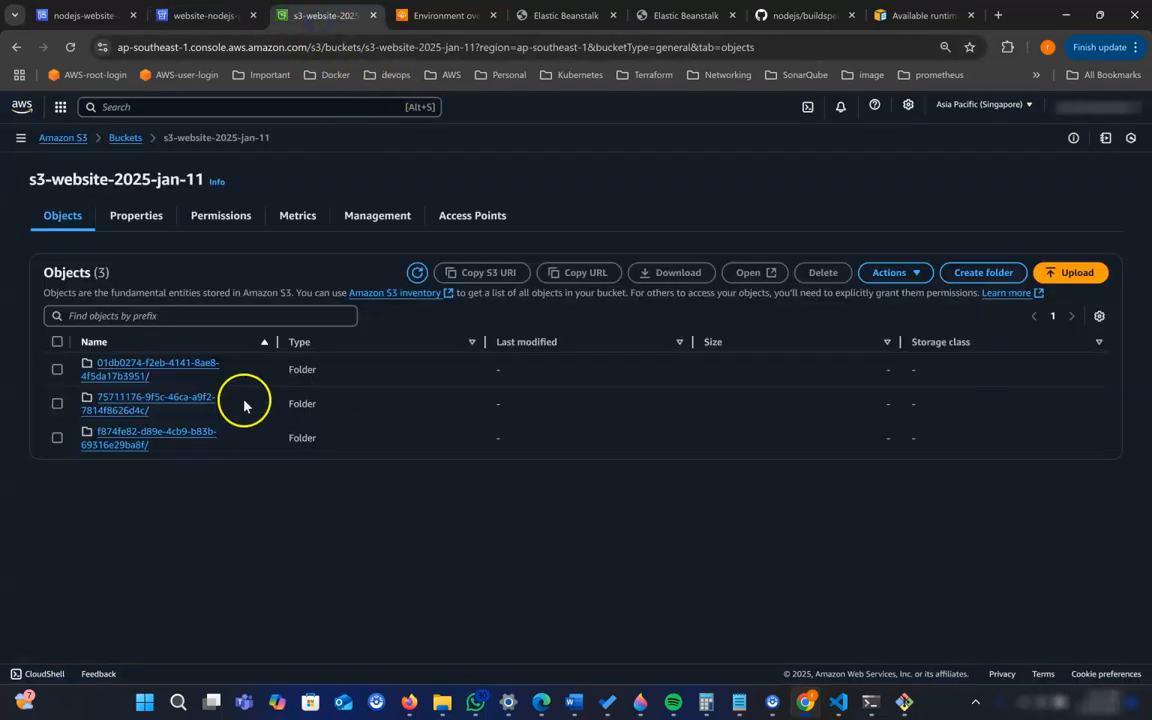
left_click(417, 275)
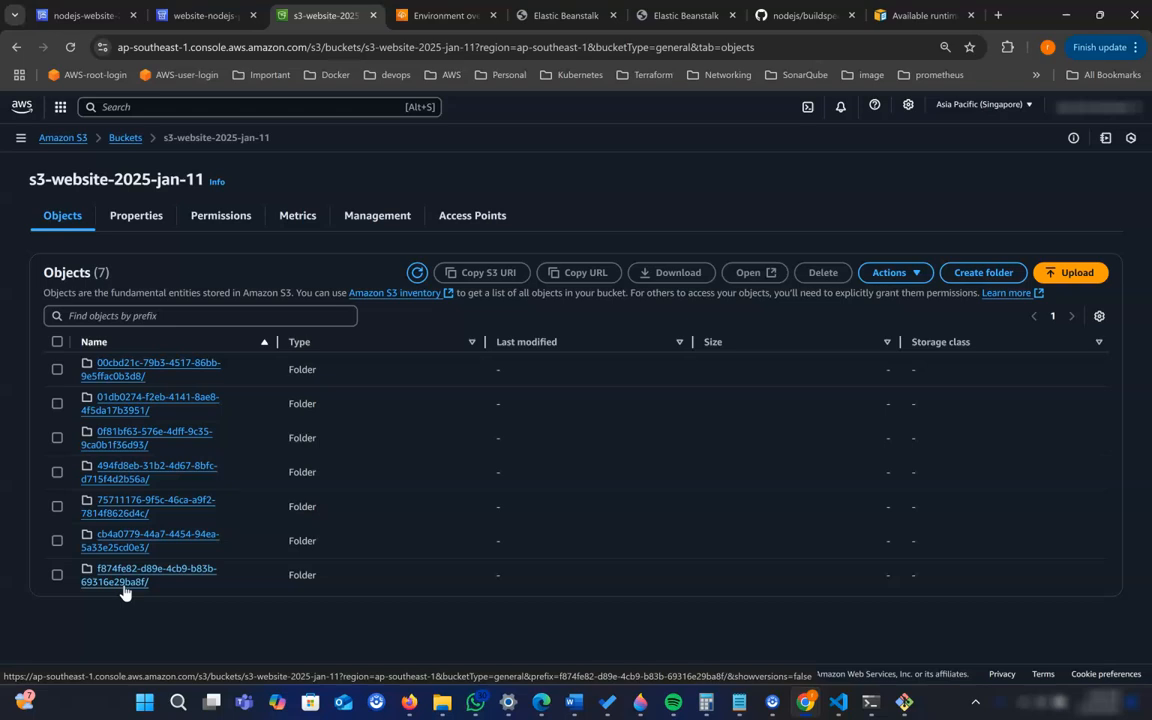
- Return to the pipeline and review the DeployToProduction, Deploy and TestStage1 stages
left_click(205, 15)
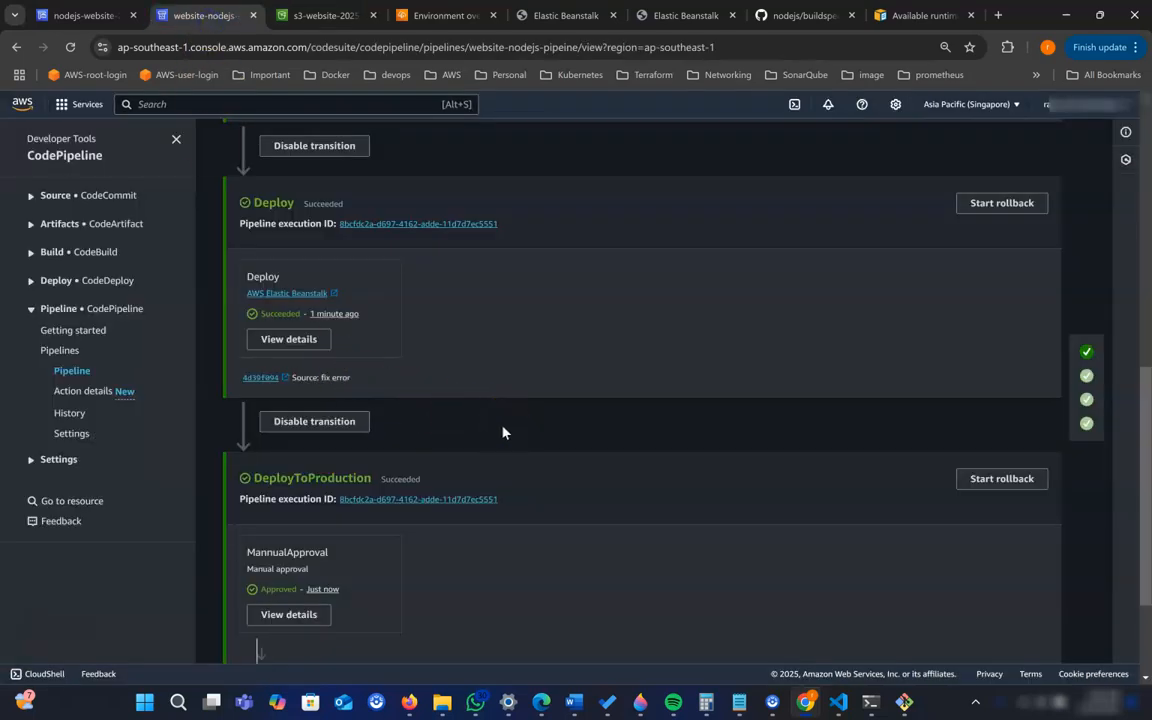
scroll(530, 440, "down", 3)
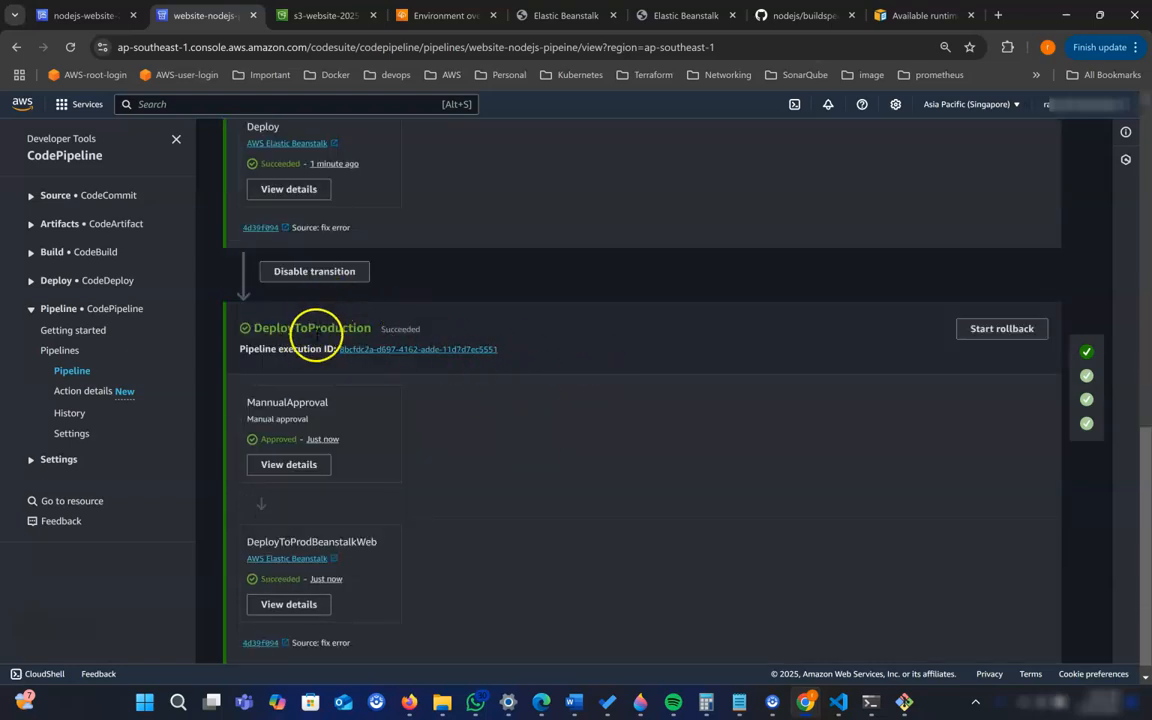
left_click_drag(253, 328, 285, 319)
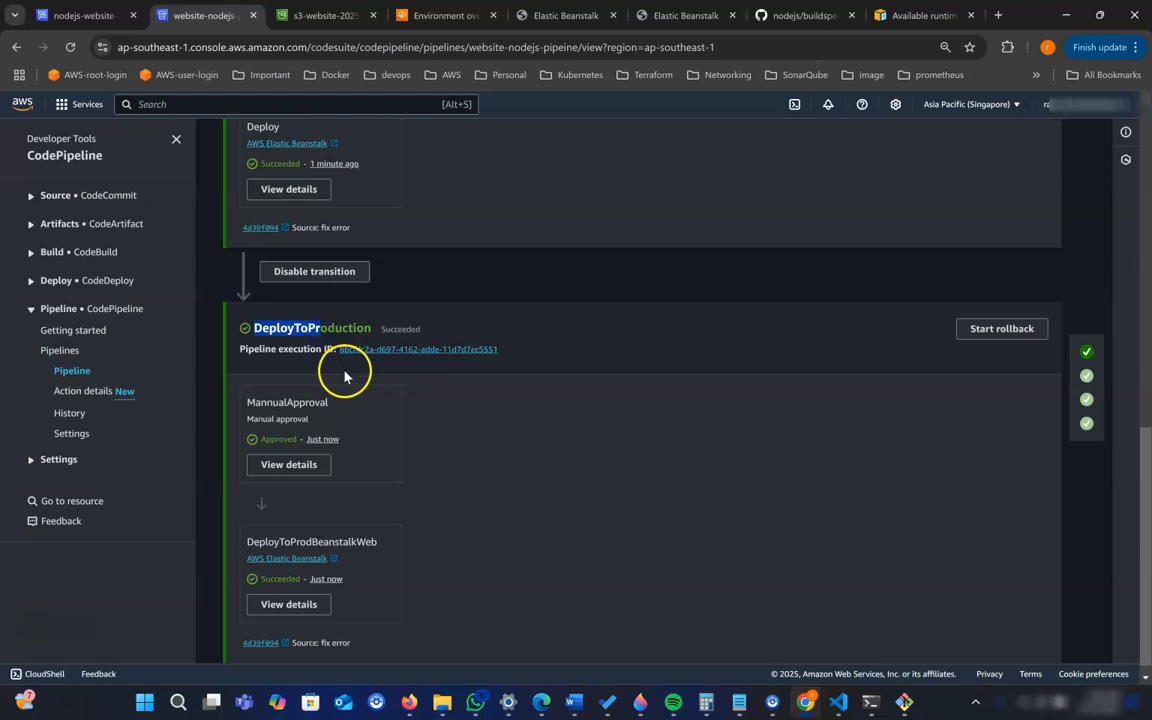
scroll(344, 372, "up", 5)
left_click_drag(252, 352, 282, 353)
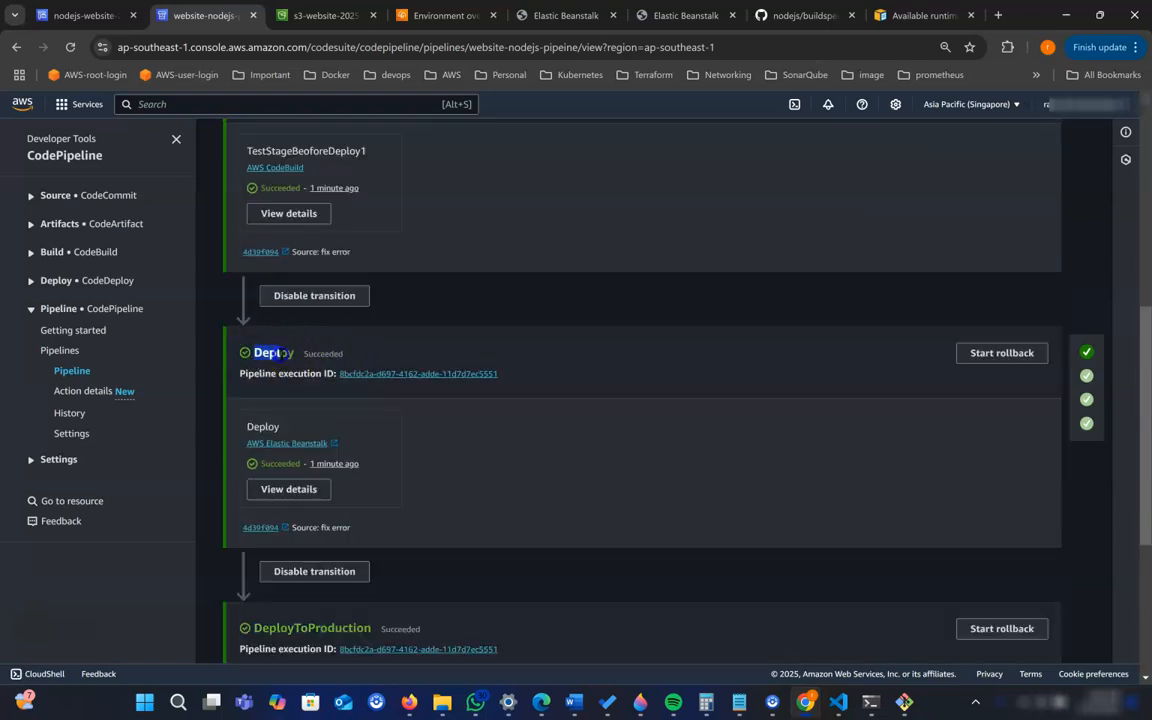
scroll(905, 298, "up", 5)
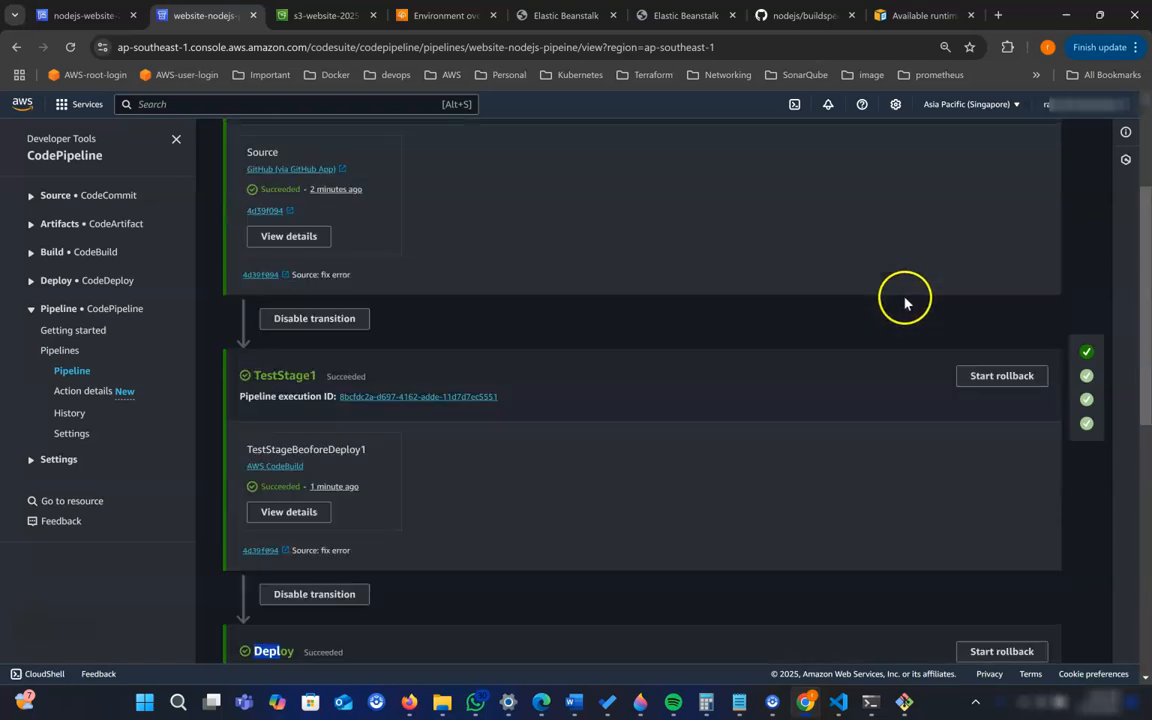
- Open the pipeline for editing and start editing its Deploy stage
left_click(732, 208)
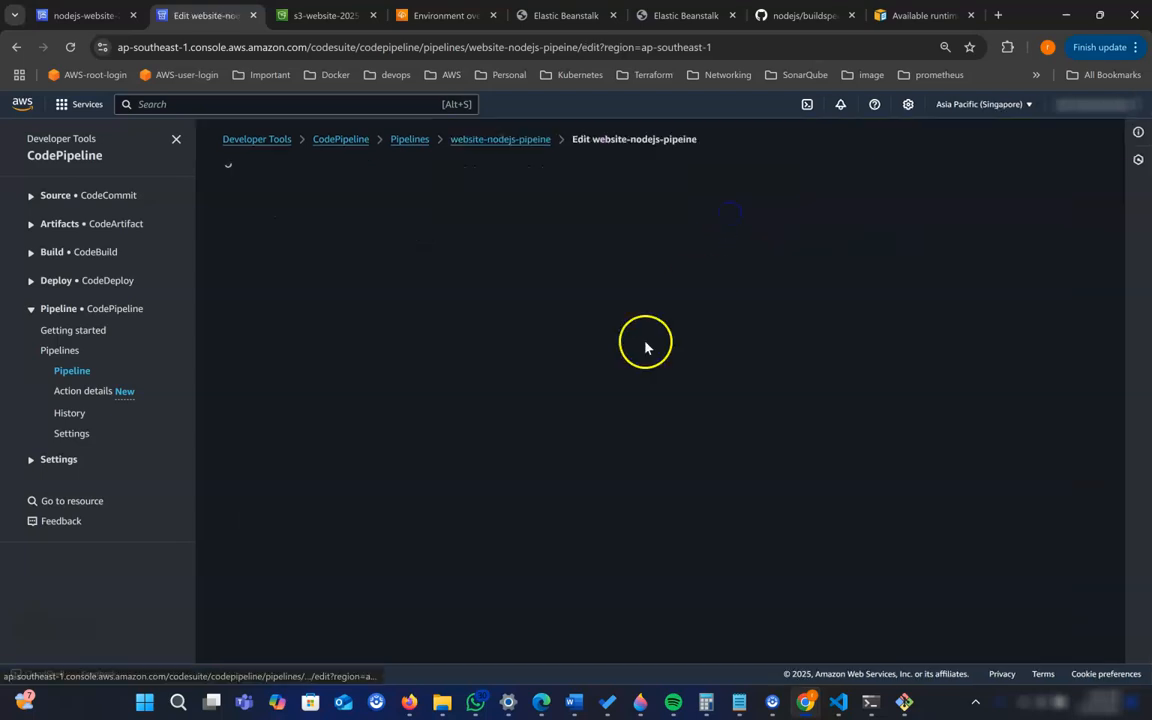
scroll(512, 430, "down", 6)
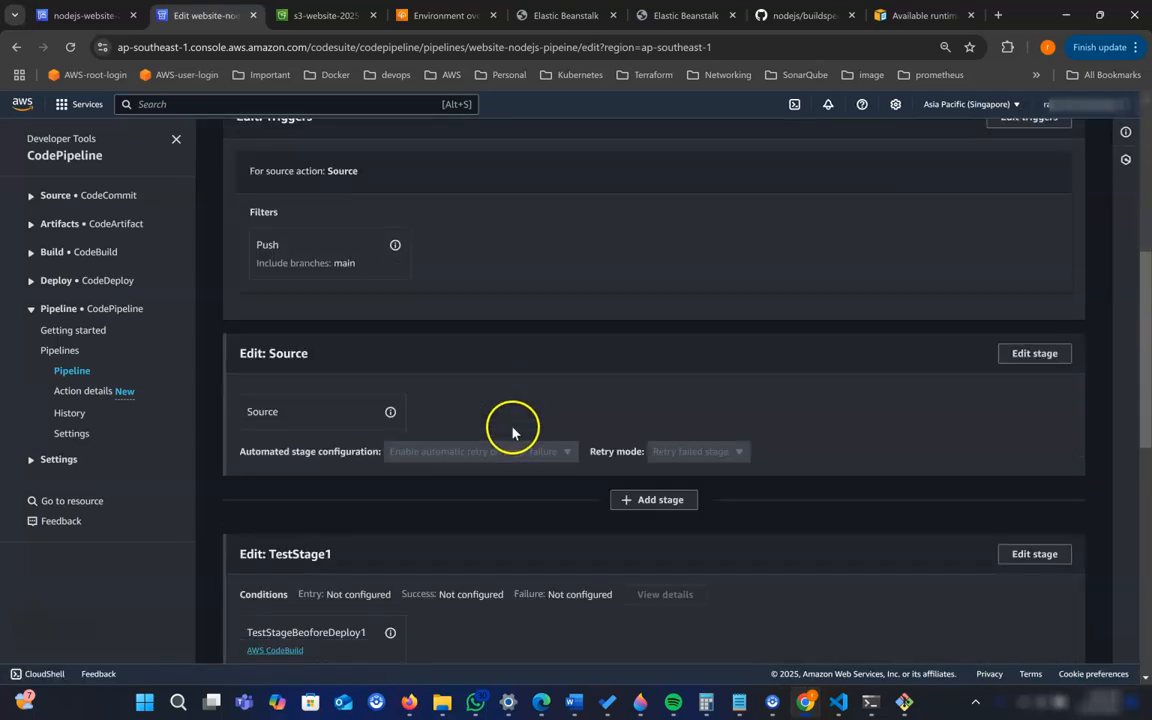
scroll(350, 432, "down", 2)
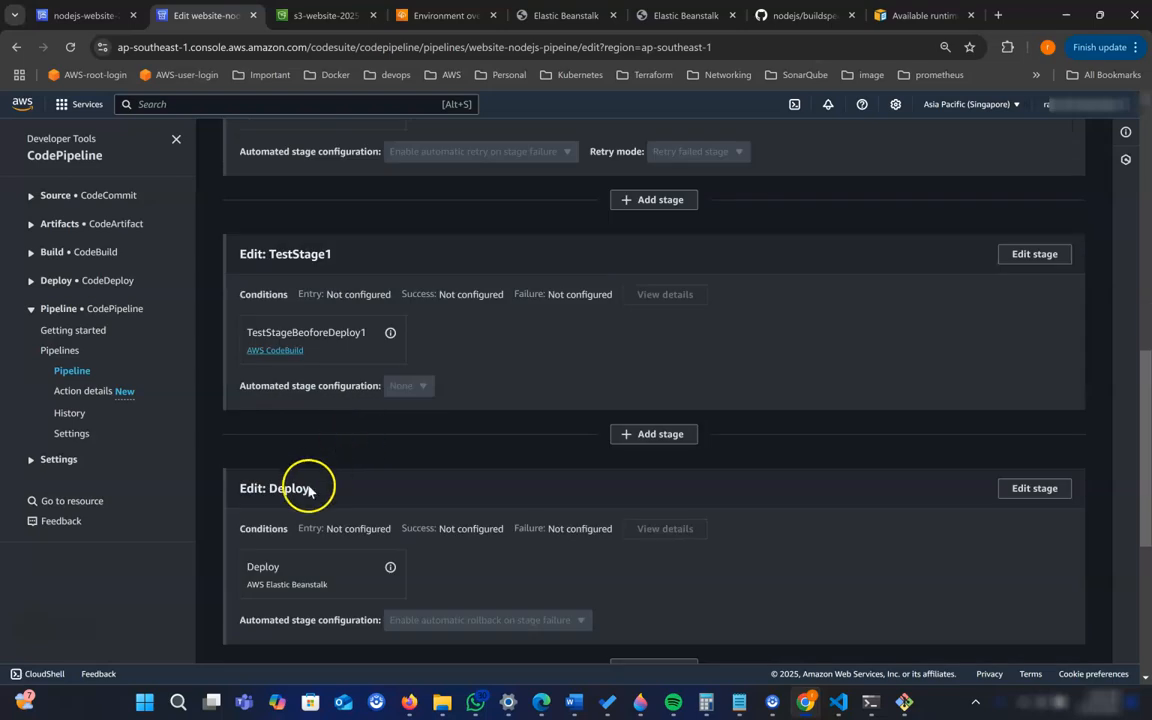
left_click(1044, 494)
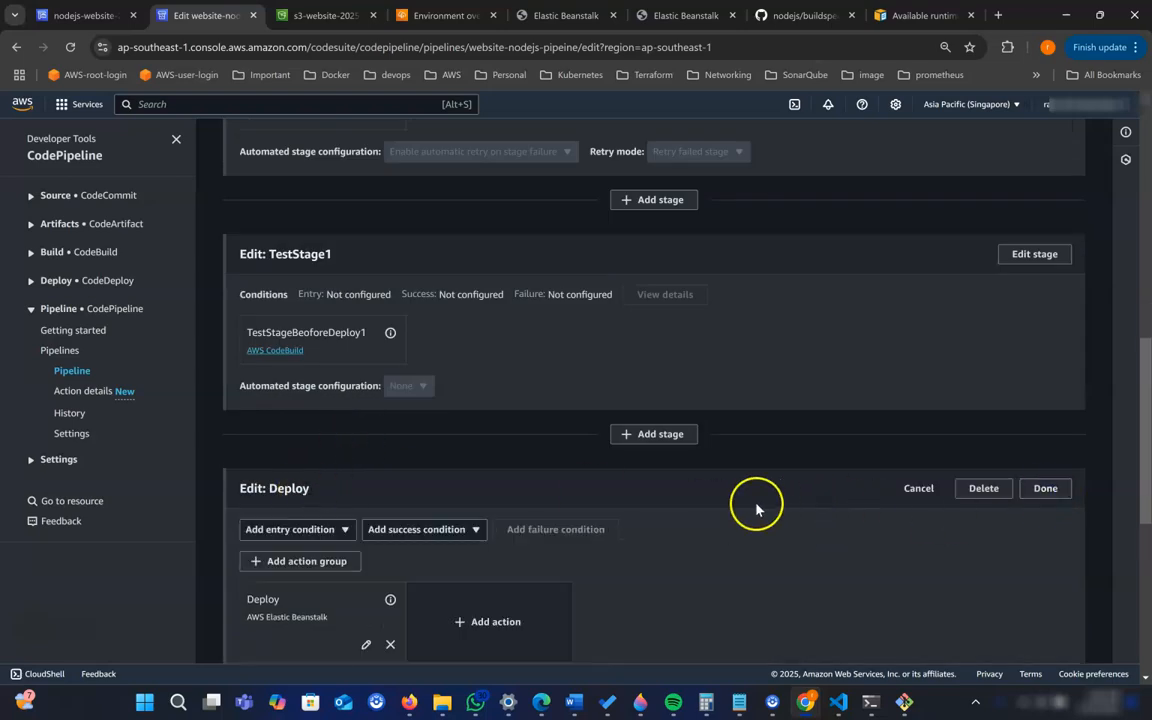
scroll(675, 506, "down", 2)
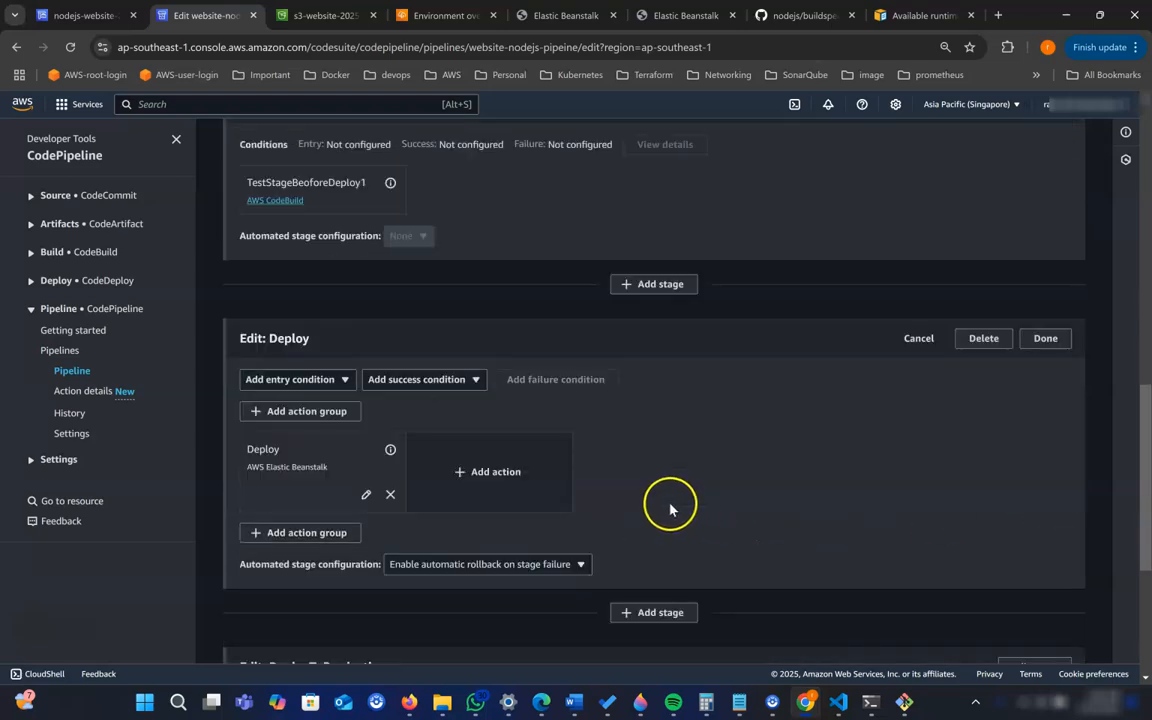
- Try replacing SourceArtifact with outPutArtifact1 as the Deploy action's input artifact, and discard the action edit
left_click(366, 497)
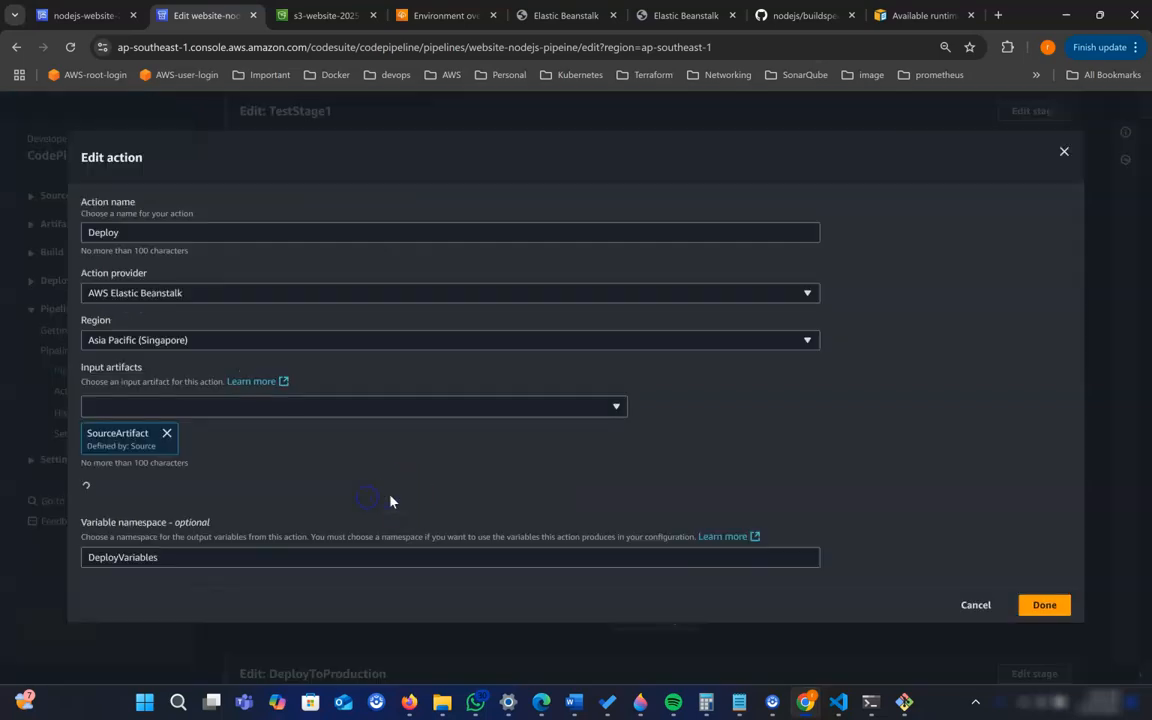
left_click(160, 434)
left_click(185, 406)
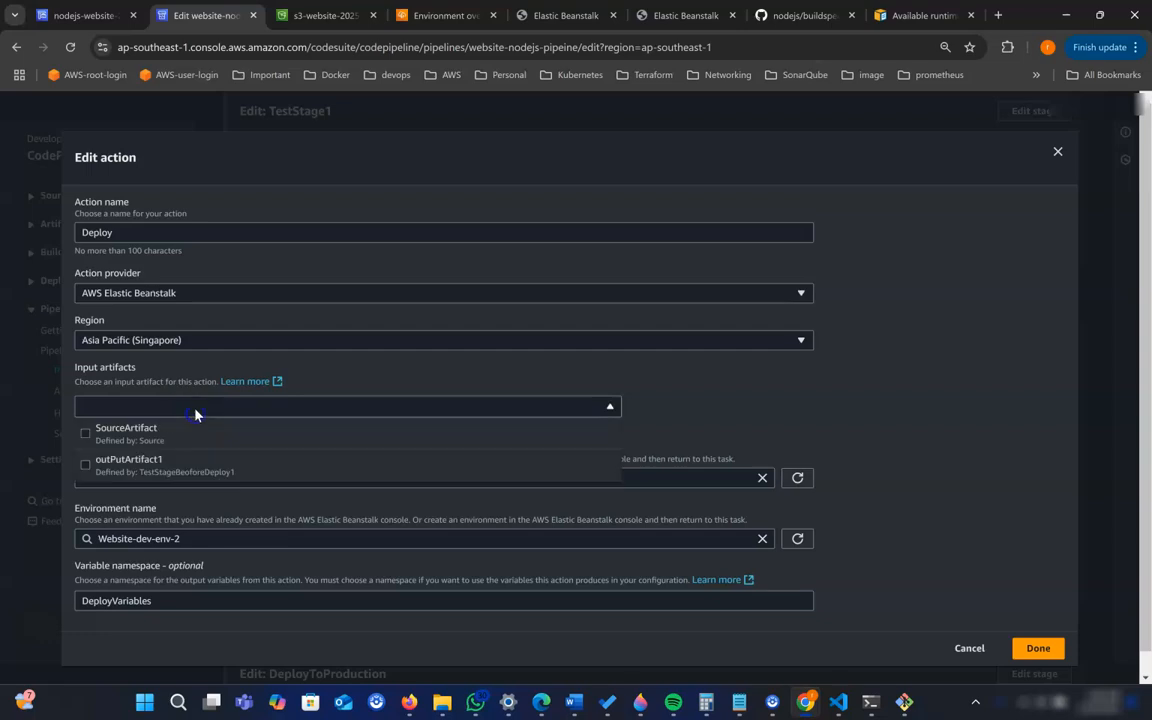
left_click(97, 467)
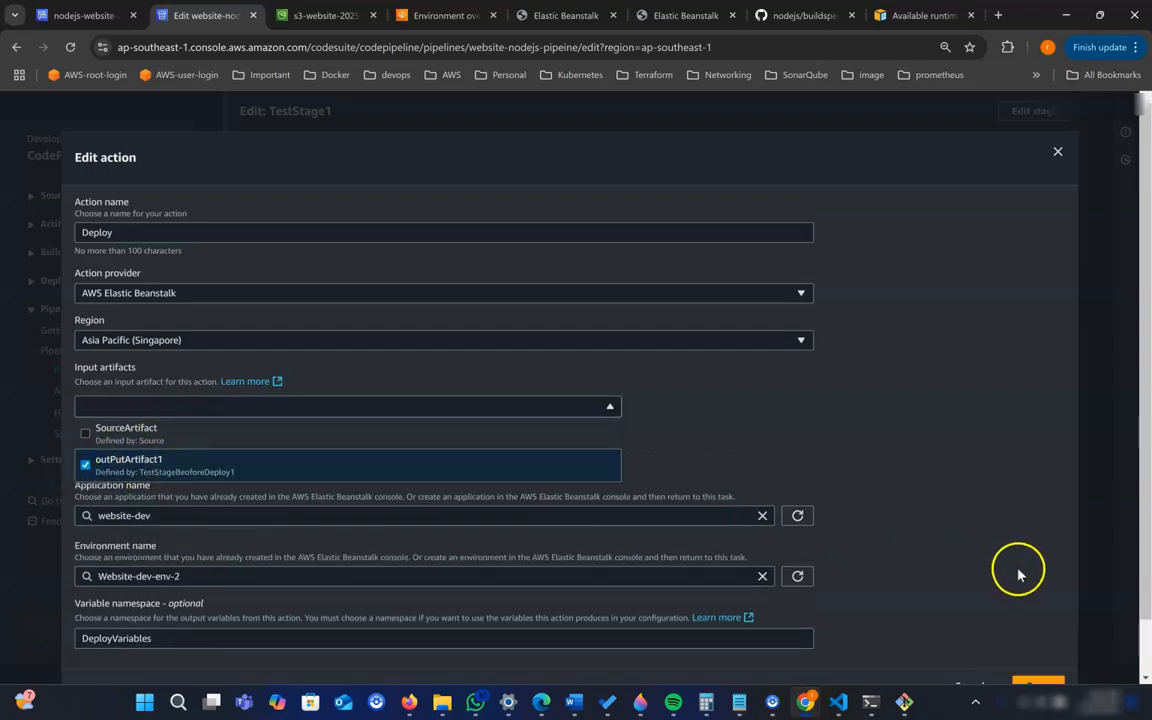
scroll(985, 553, "down", 1)
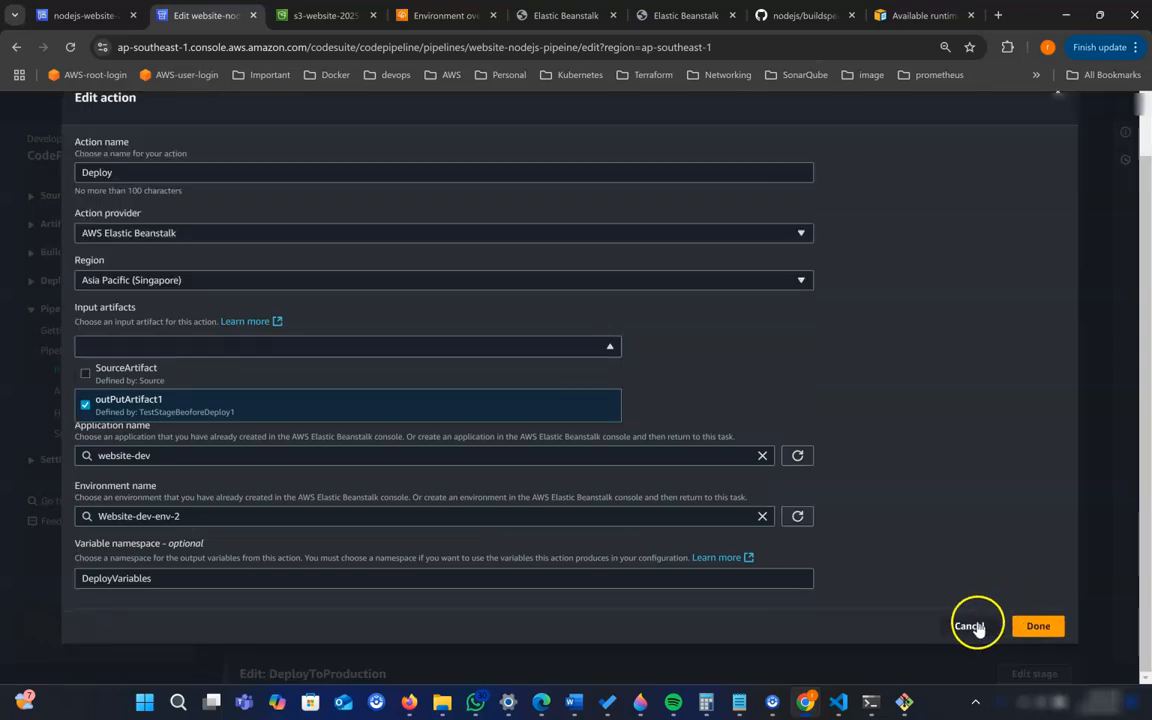
left_click(980, 627)
left_click(980, 627)
scroll(907, 586, "down", 4)
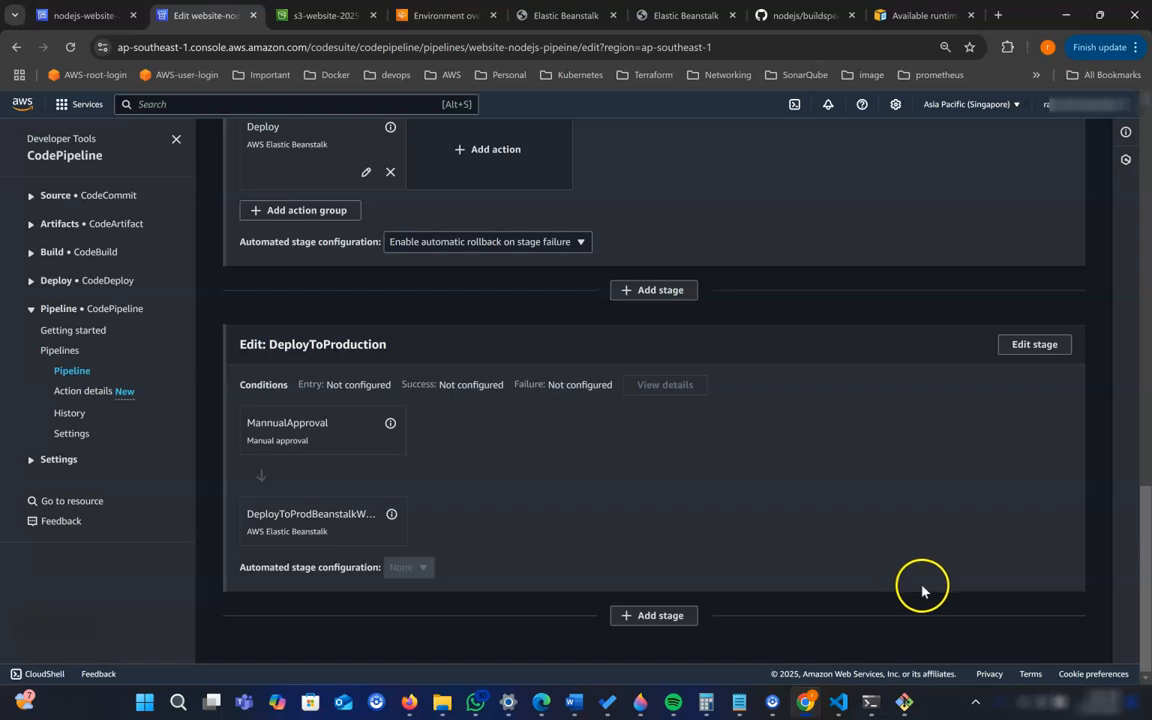
scroll(935, 540, "up", 5)
scroll(977, 489, "down", 3)
scroll(972, 494, "up", 2)
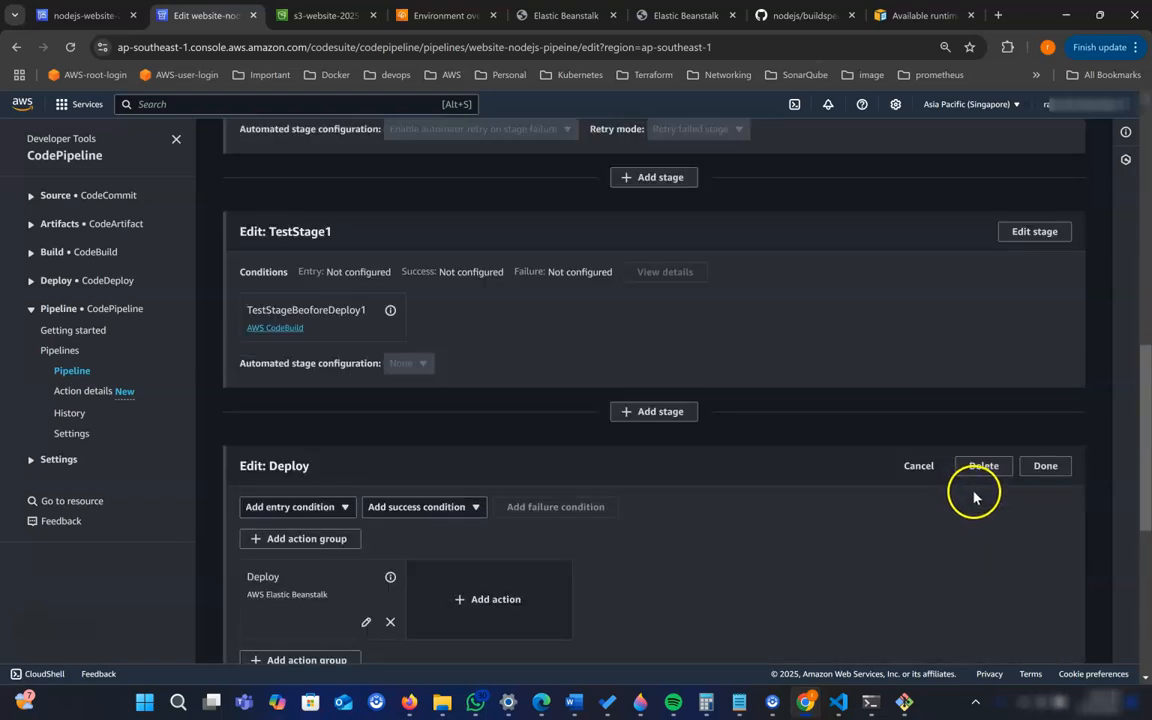
- Finish editing the Deploy stage and save the pipeline changes, dismissing the resulting notice
left_click(1040, 468)
scroll(1000, 380, "up", 10)
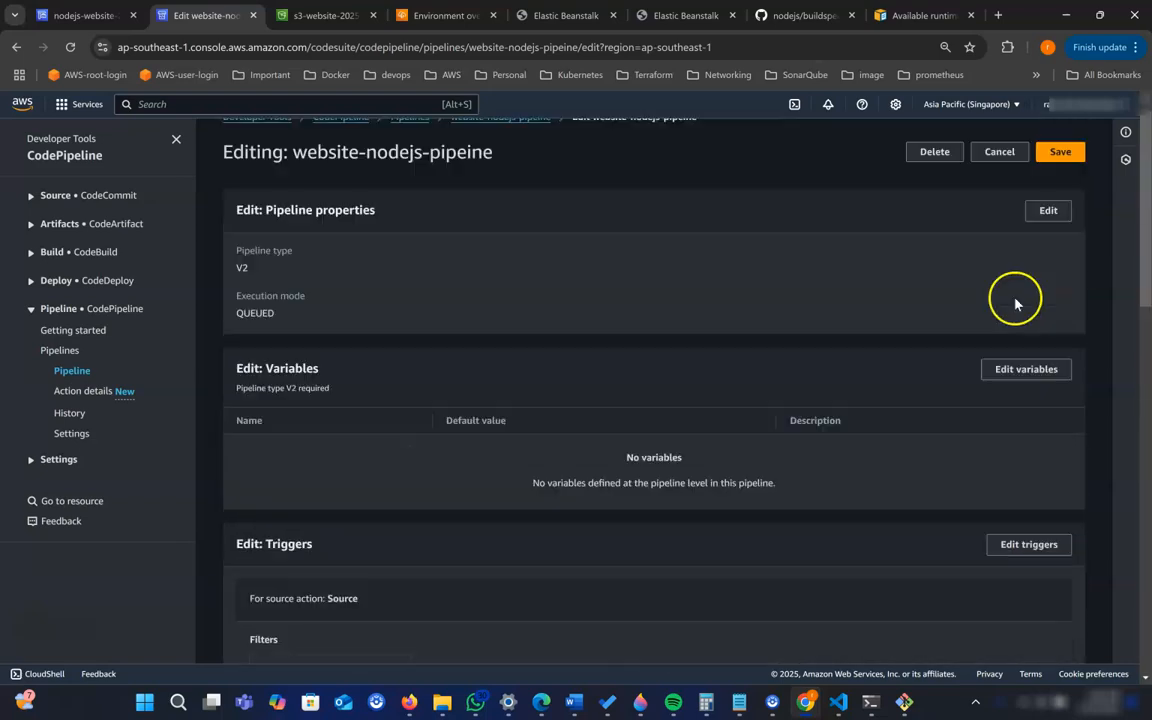
scroll(960, 220, "up", 1)
left_click(1059, 177)
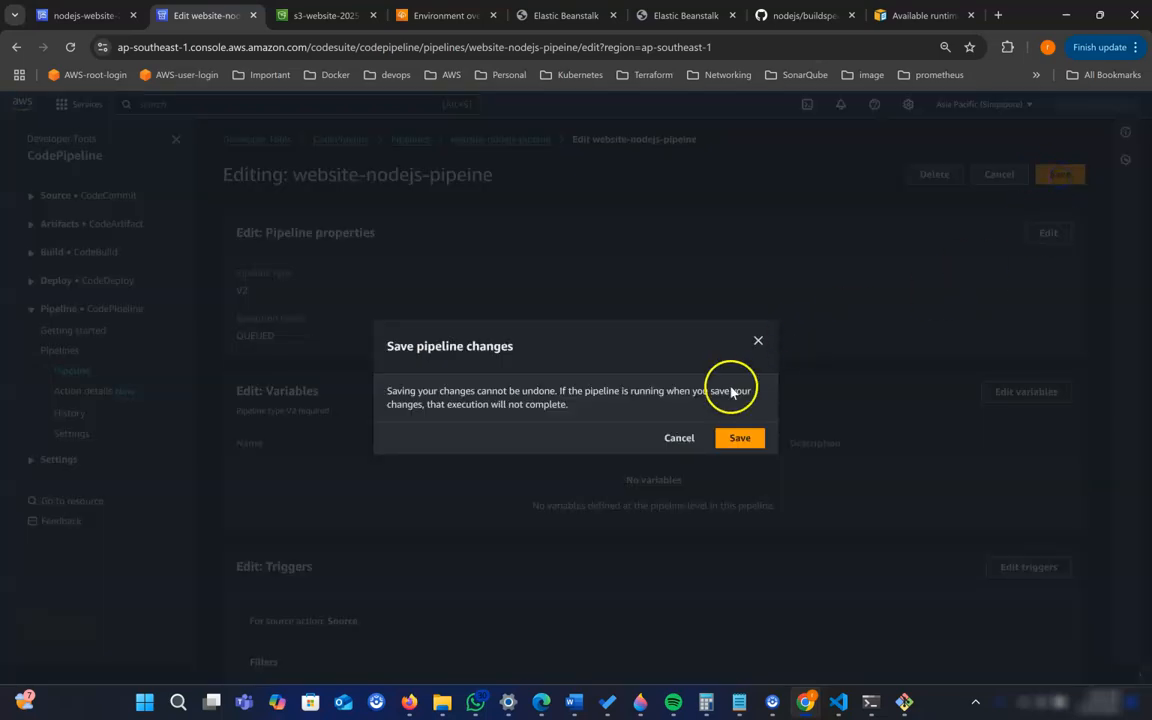
left_click(740, 438)
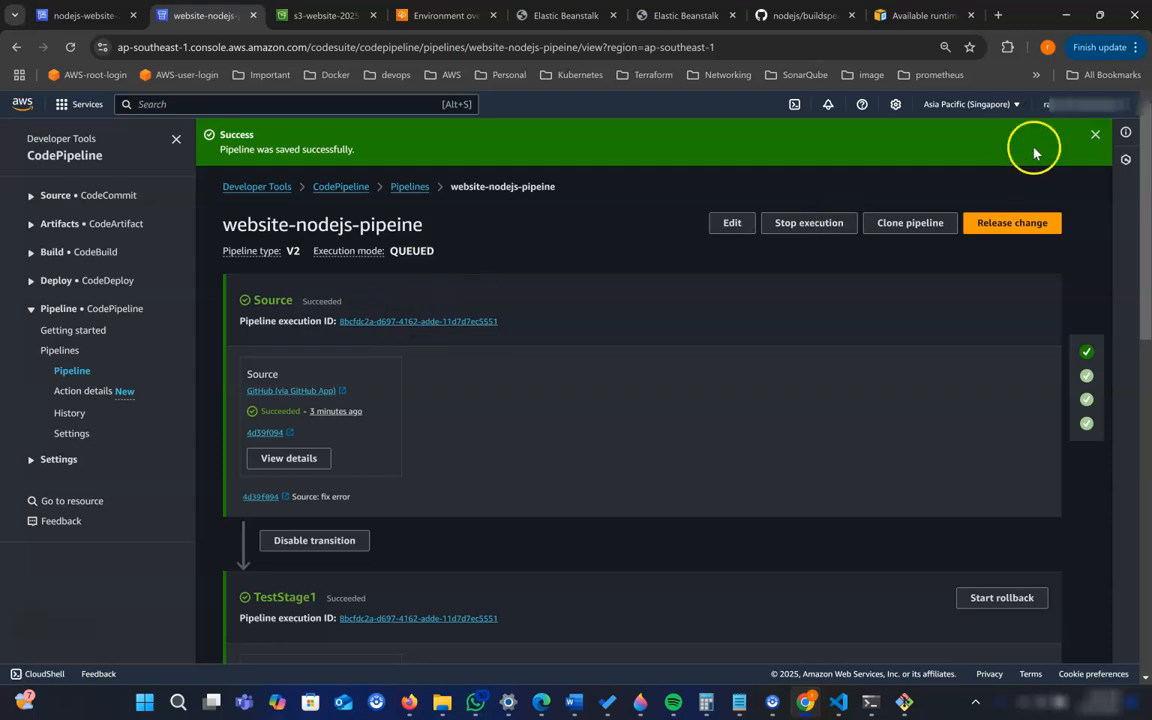
left_click(1093, 134)
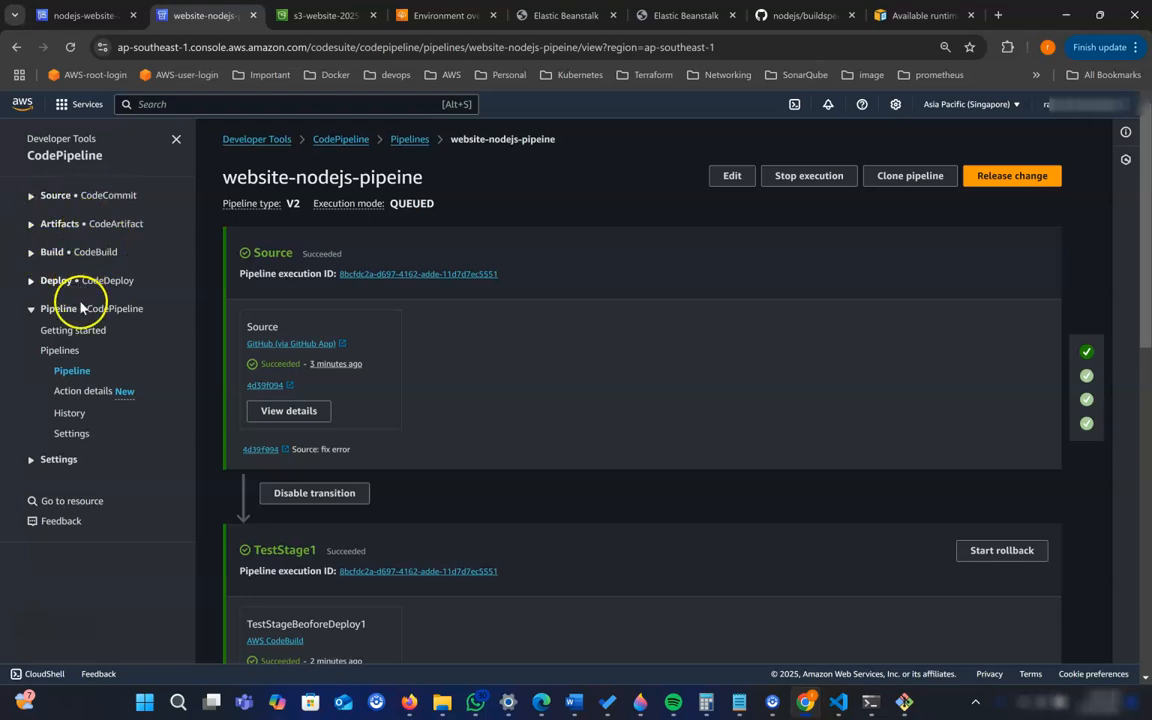
left_click(58, 459)
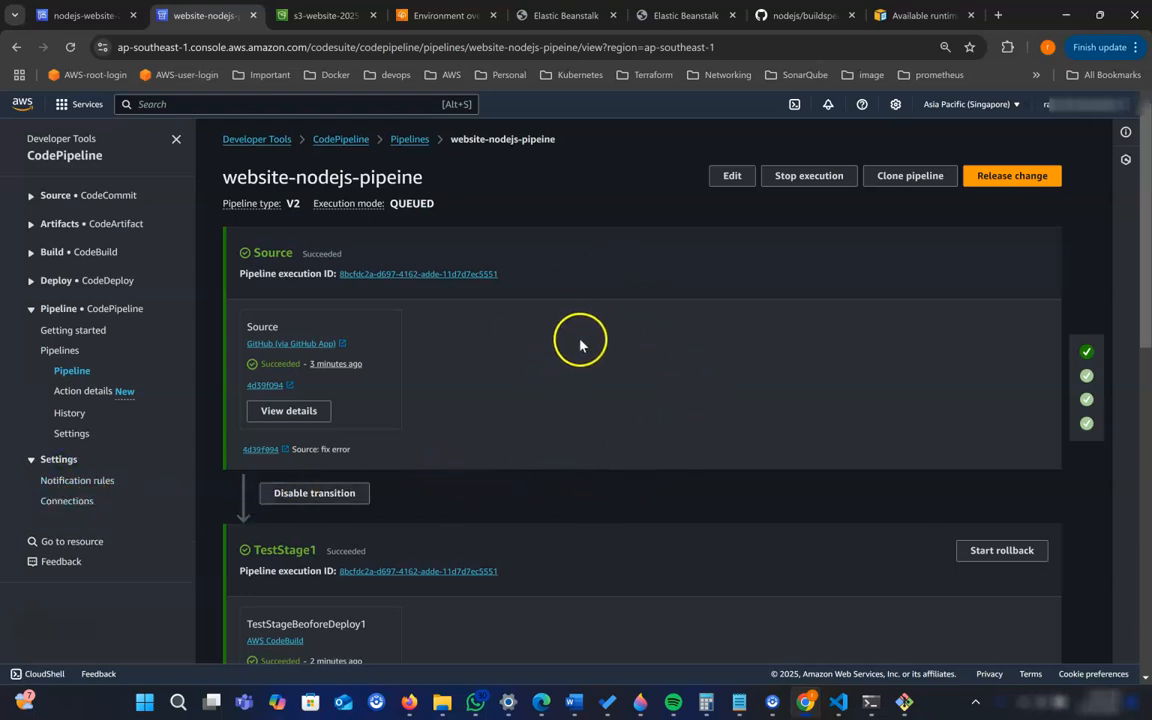
- Switch to Elastic Beanstalk and open the list of all environments
left_click(400, 16)
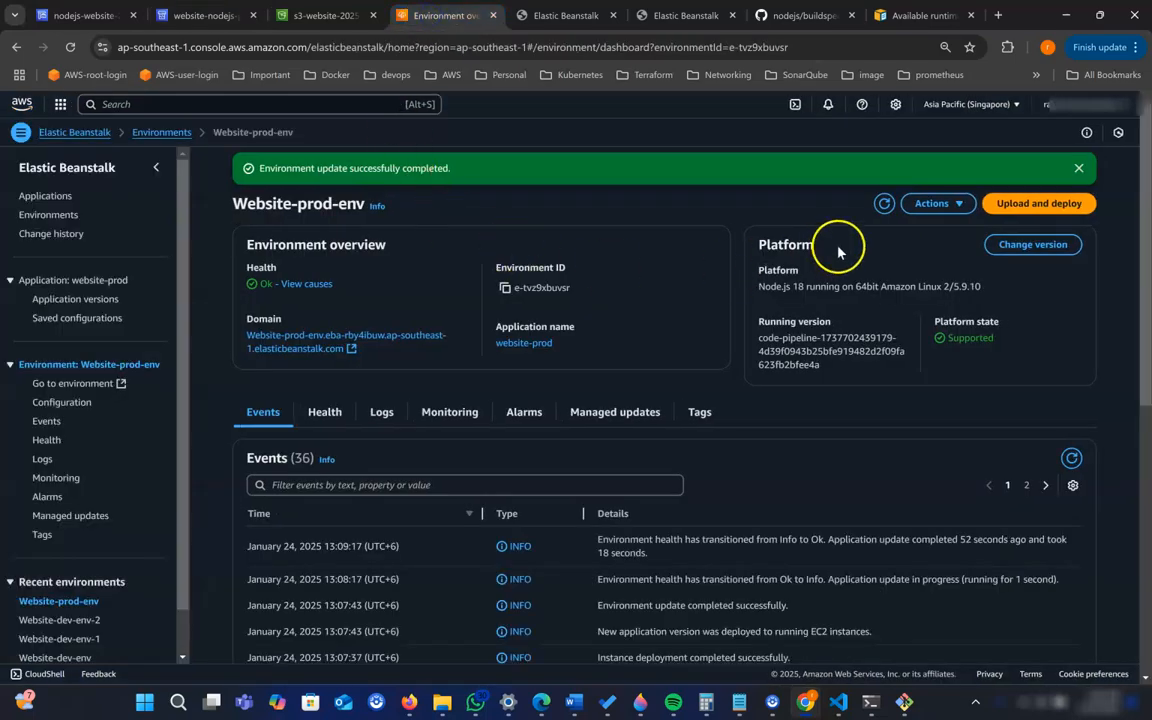
left_click(1079, 169)
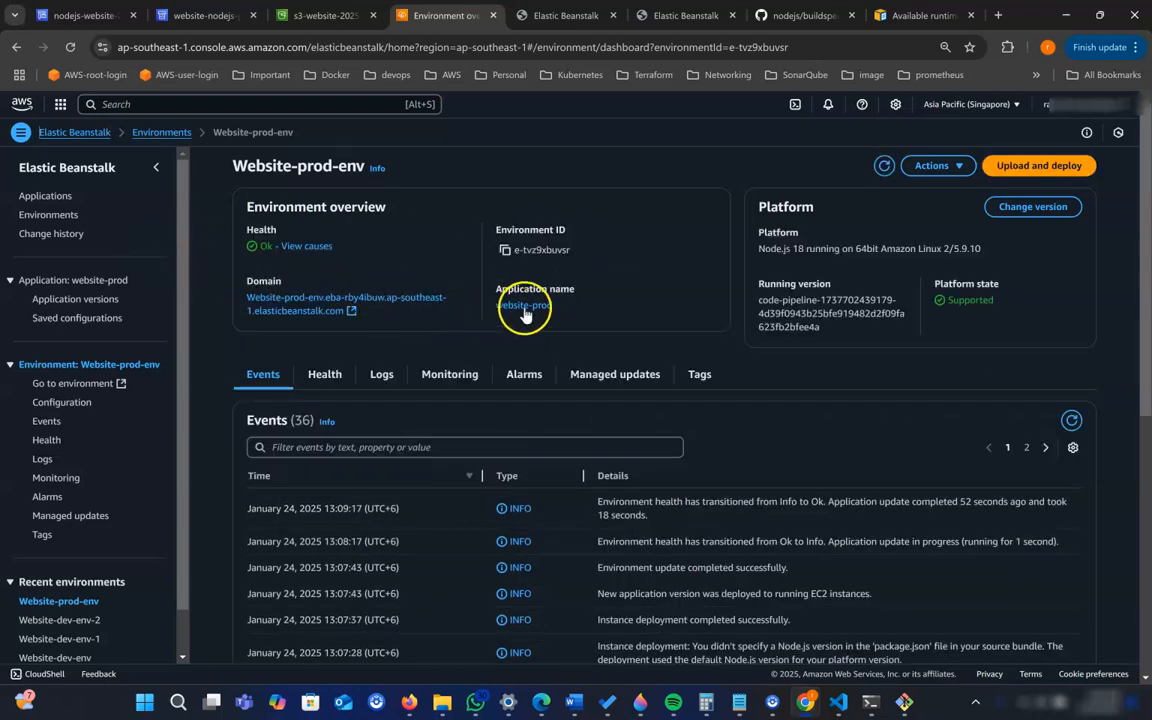
left_click(42, 218)
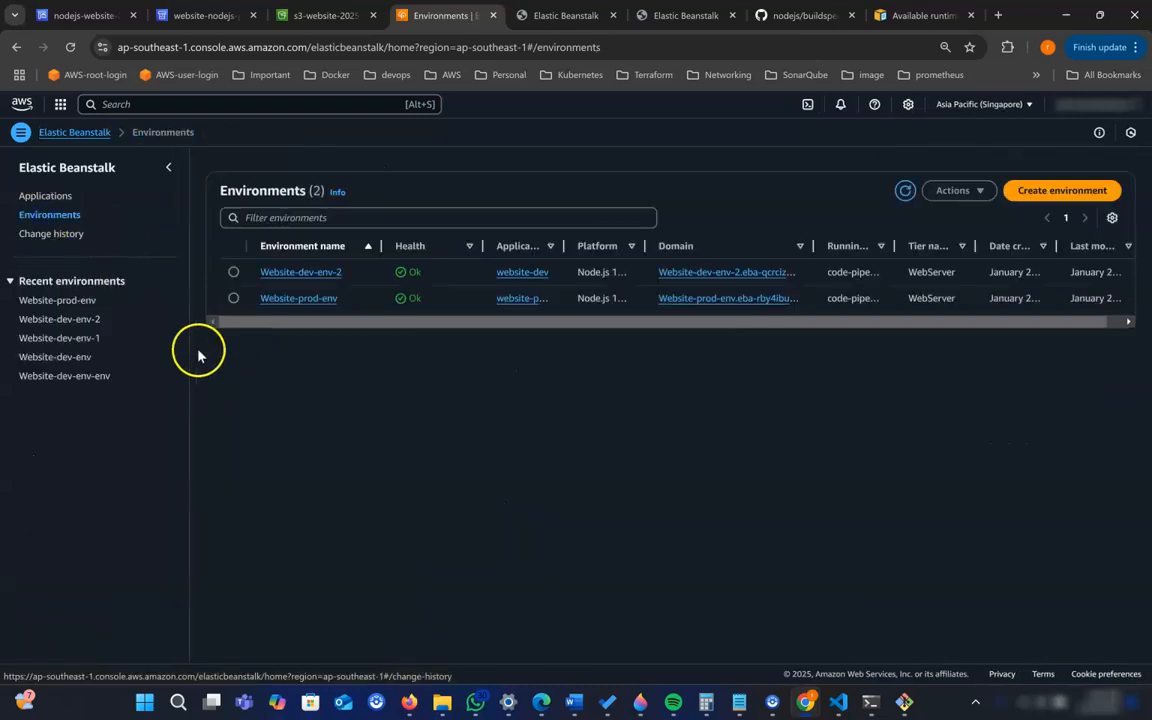
- Terminate the Website-dev-env-2 environment, entering Website-dev-env-2 as the confirmation name
left_click(234, 273)
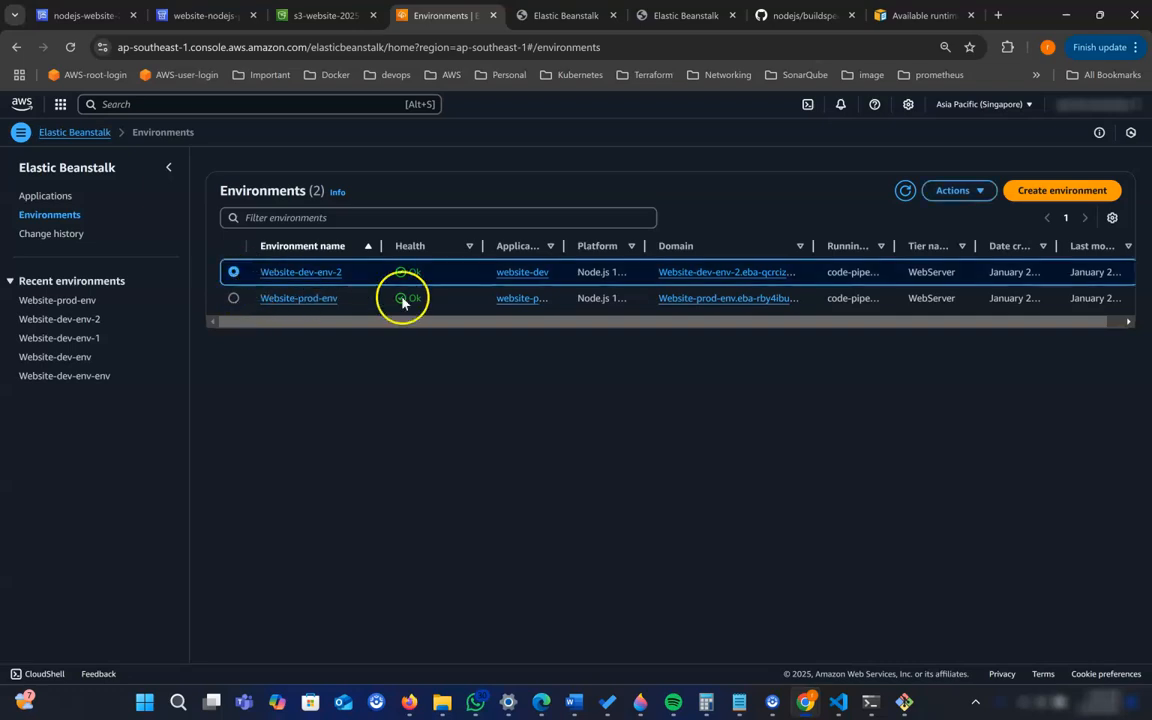
left_click(960, 191)
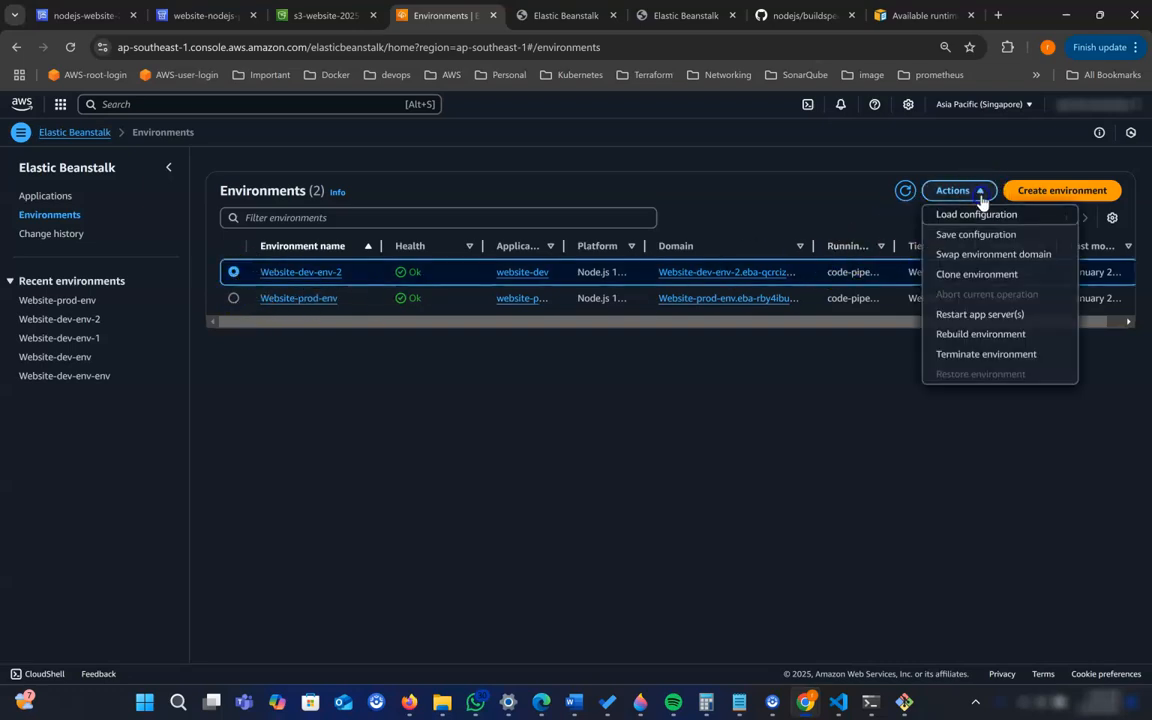
left_click(1024, 356)
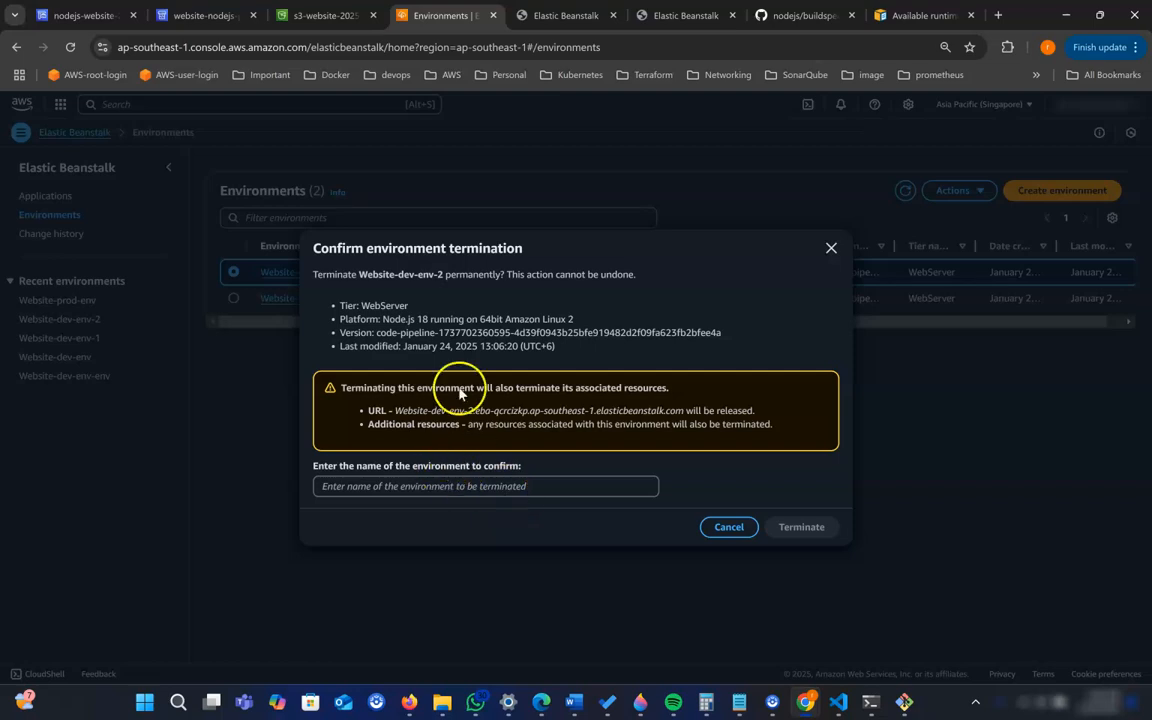
double_click(375, 274)
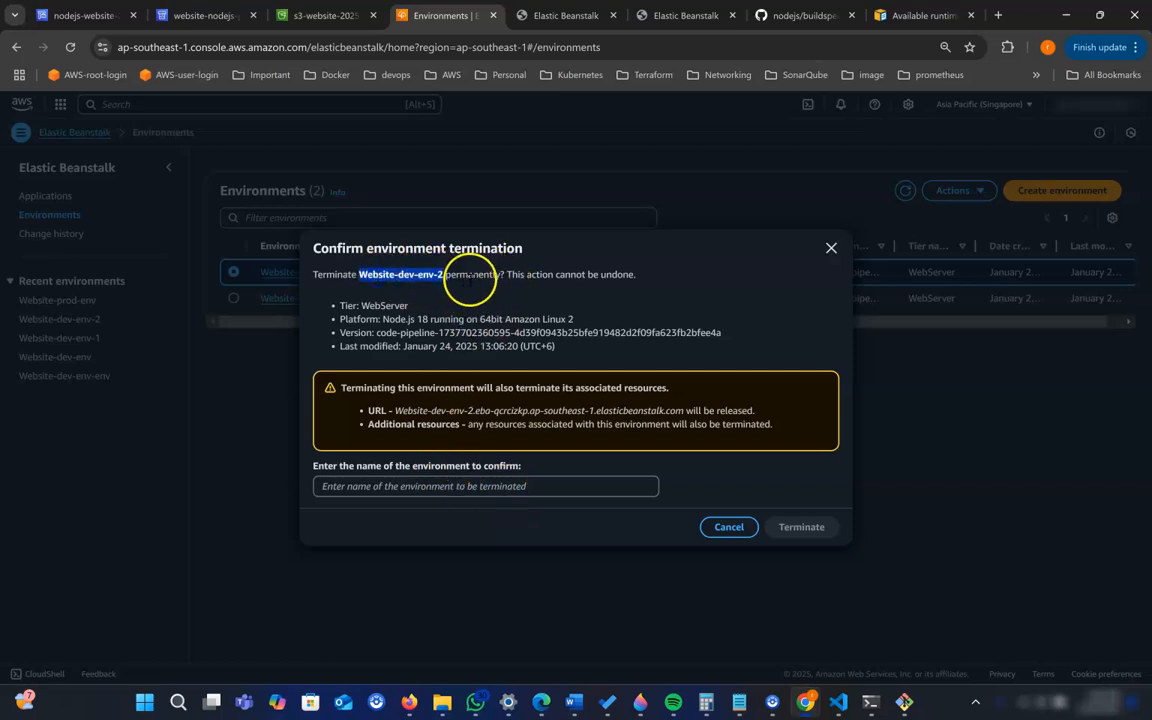
left_click(471, 486)
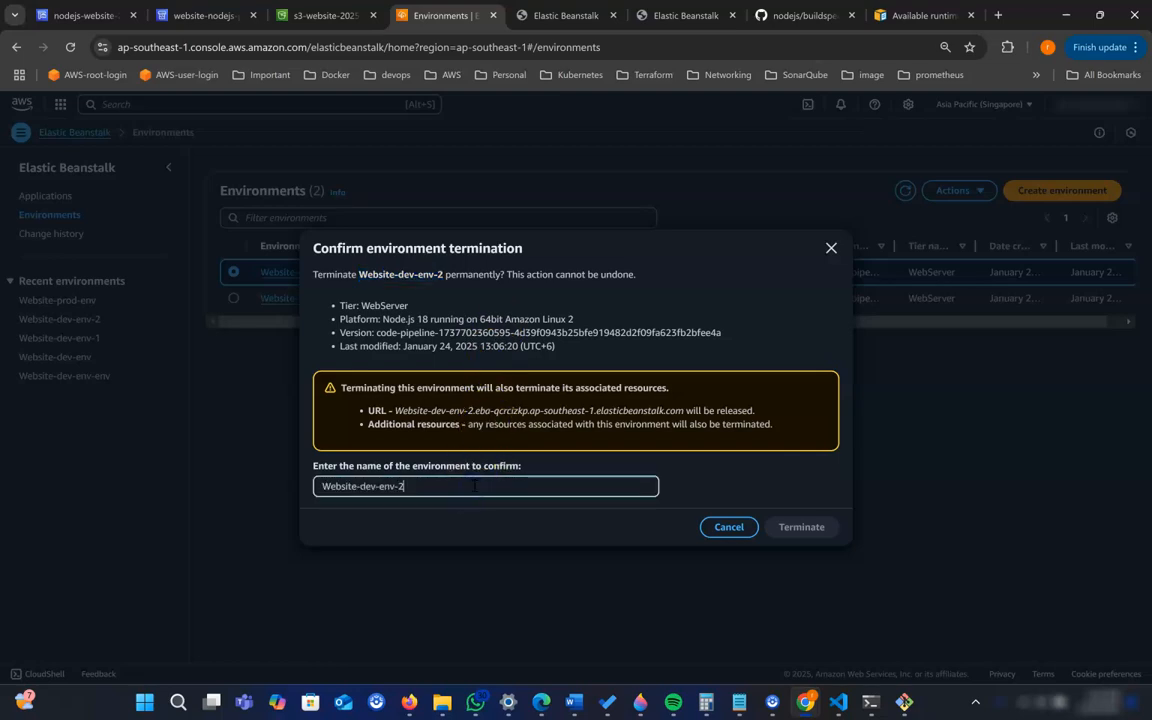
type("Website-dev-env-2")
left_click(789, 530)
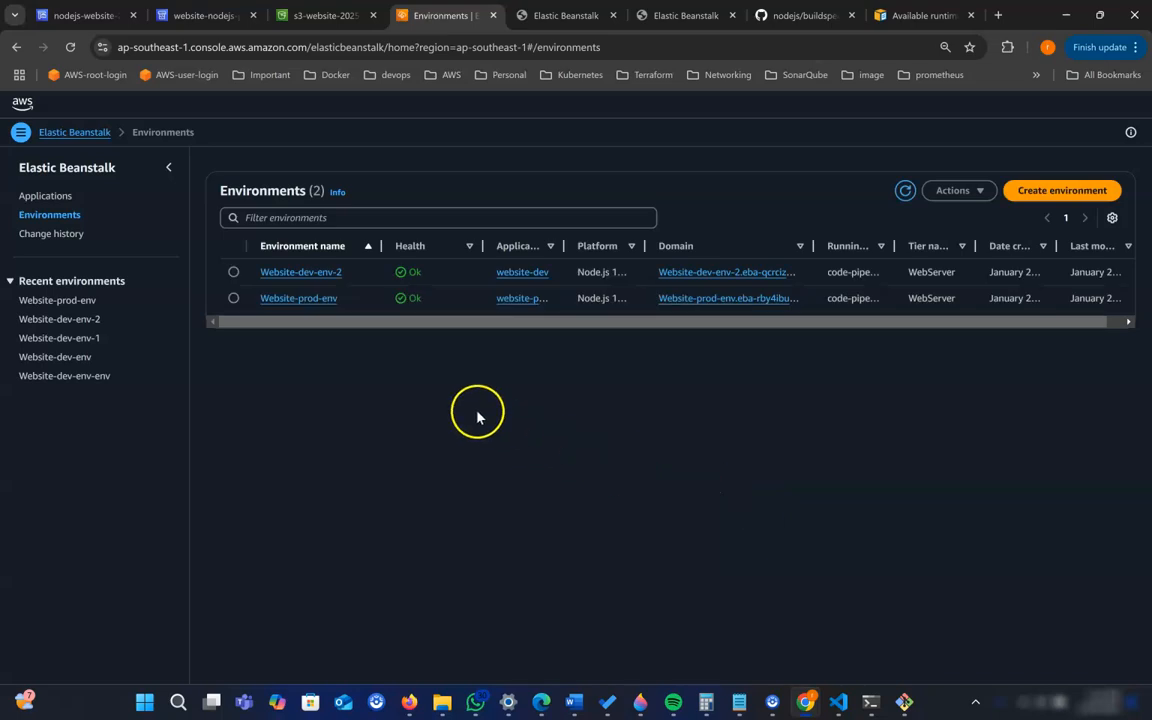
- Terminate the Website-prod-env environment, entering Website-prod-env as the confirmation name, and refresh the environment list
left_click(234, 298)
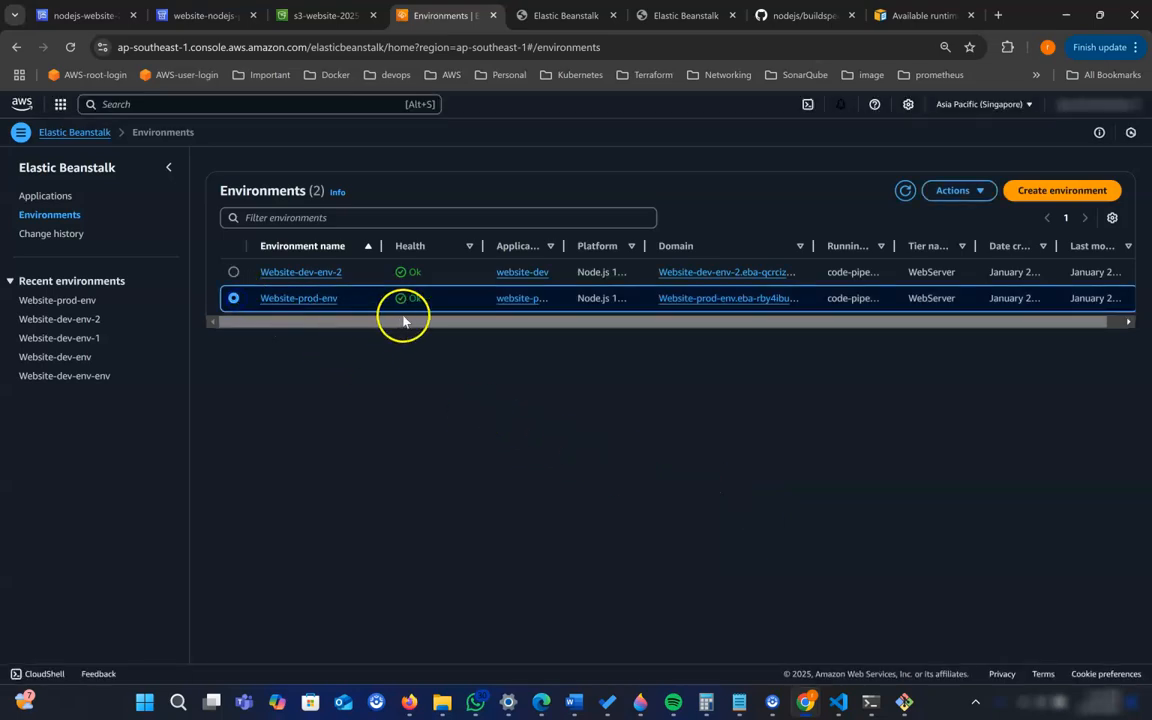
left_click(952, 191)
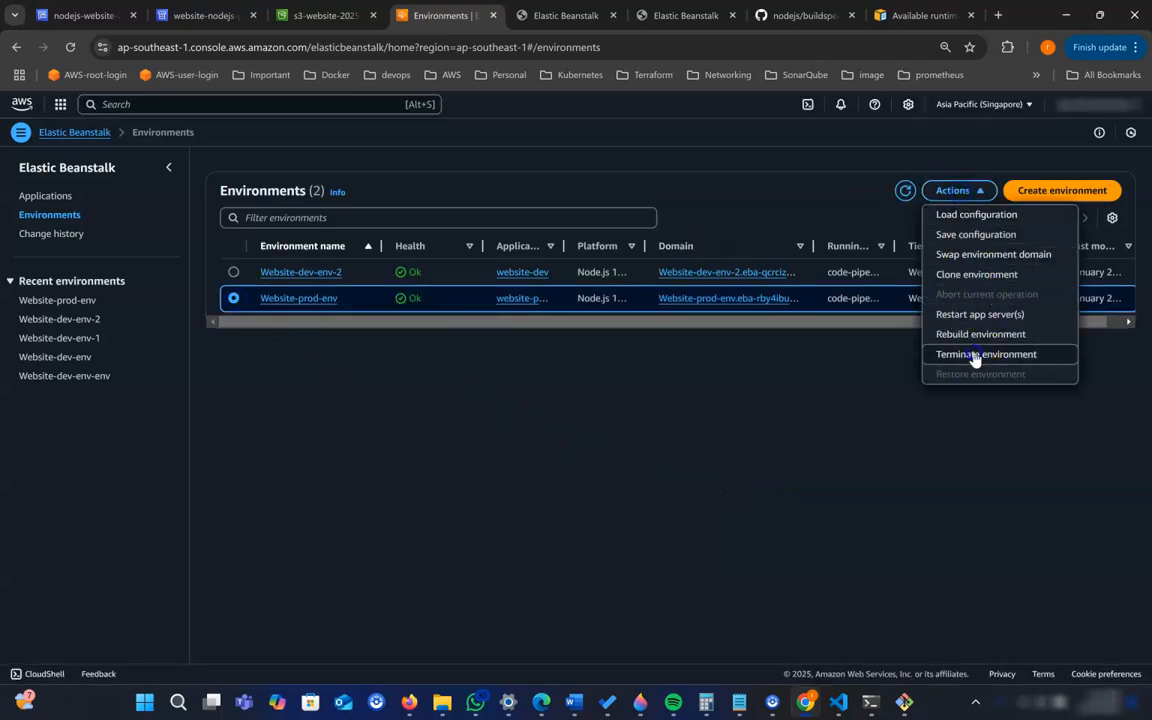
left_click(974, 355)
left_click(525, 486)
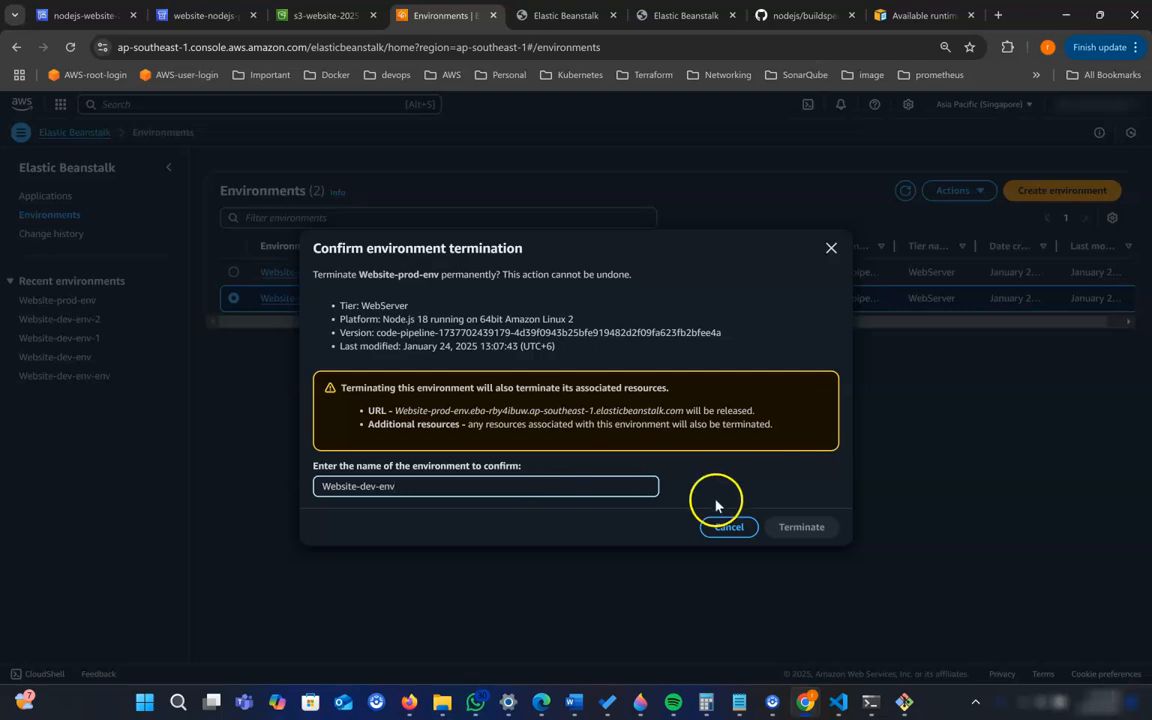
left_click(757, 499)
left_click(510, 484)
left_click(362, 274)
left_click_drag(430, 280, 453, 279)
key("ctrl+c")
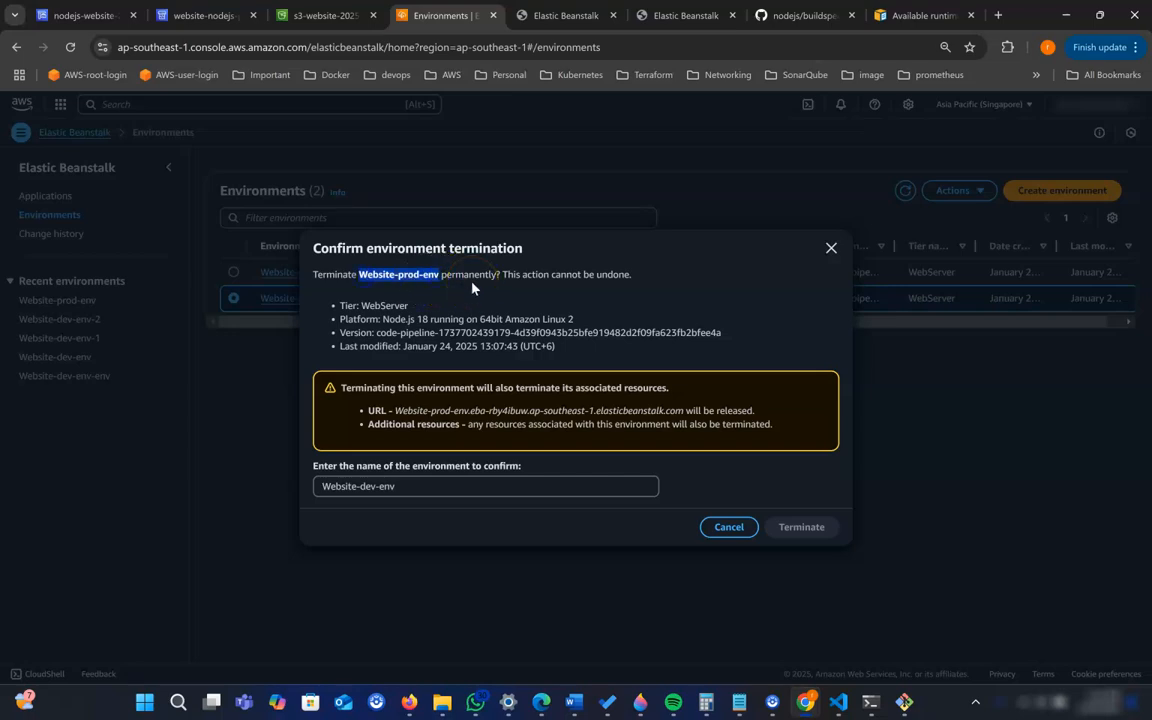
left_click_drag(400, 487, 164, 487)
key("ctrl+v")
left_click(789, 530)
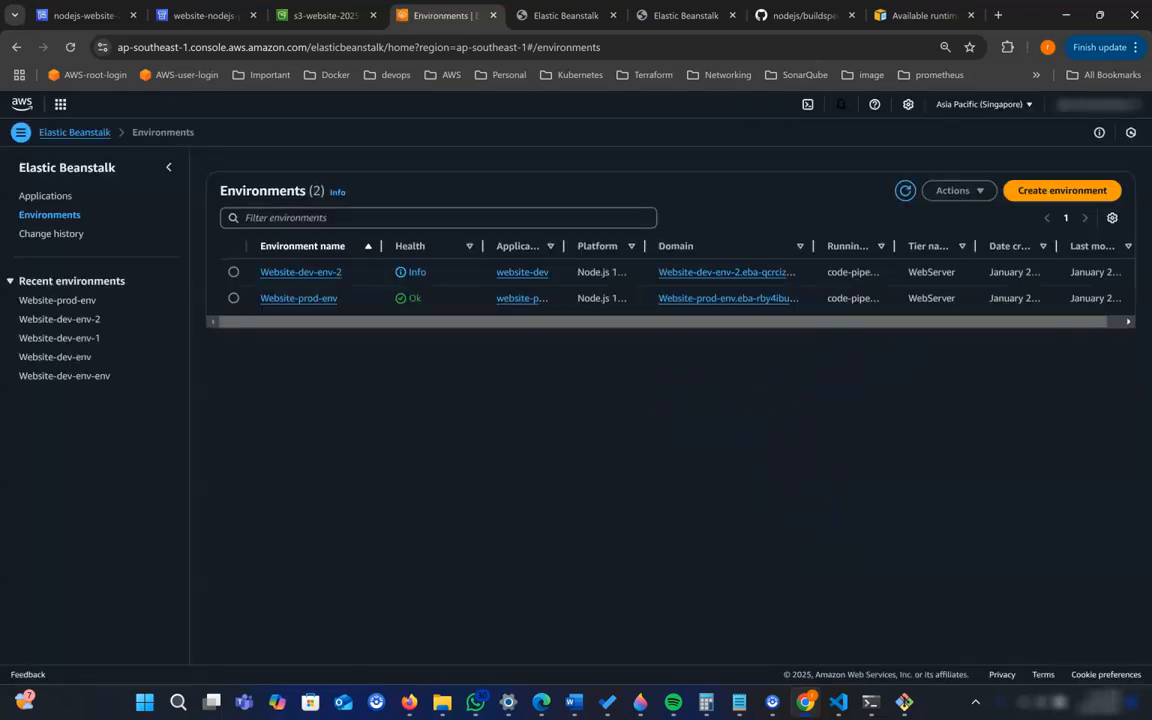
left_click(906, 192)
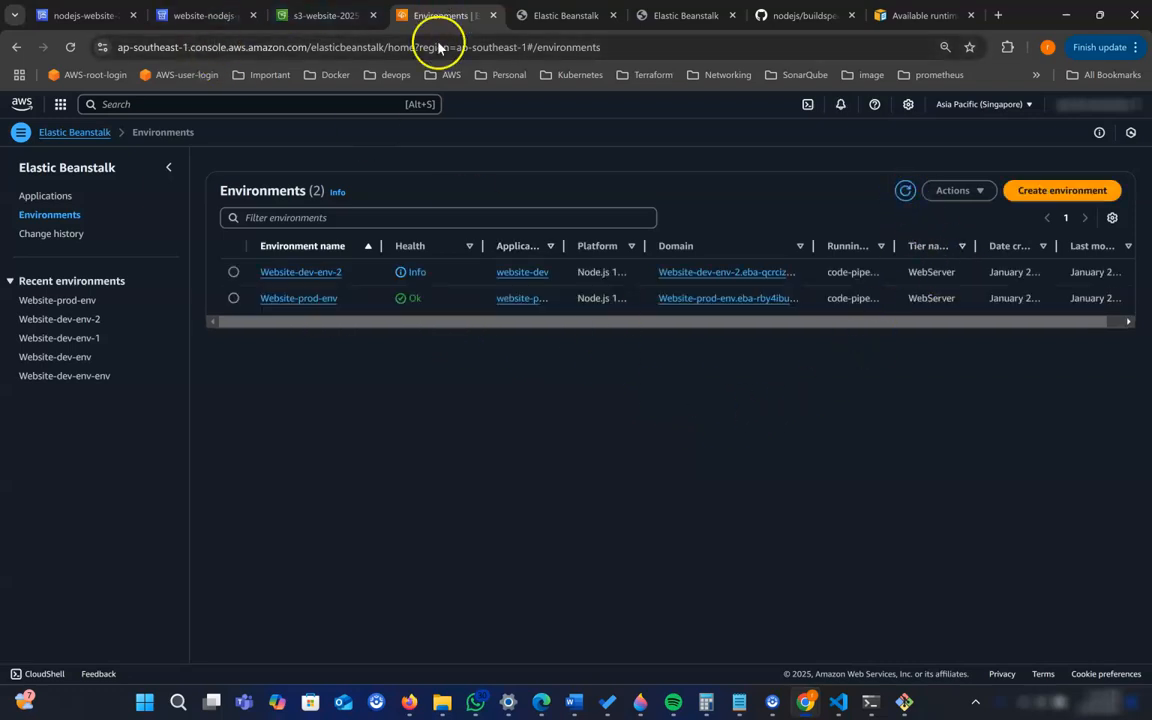